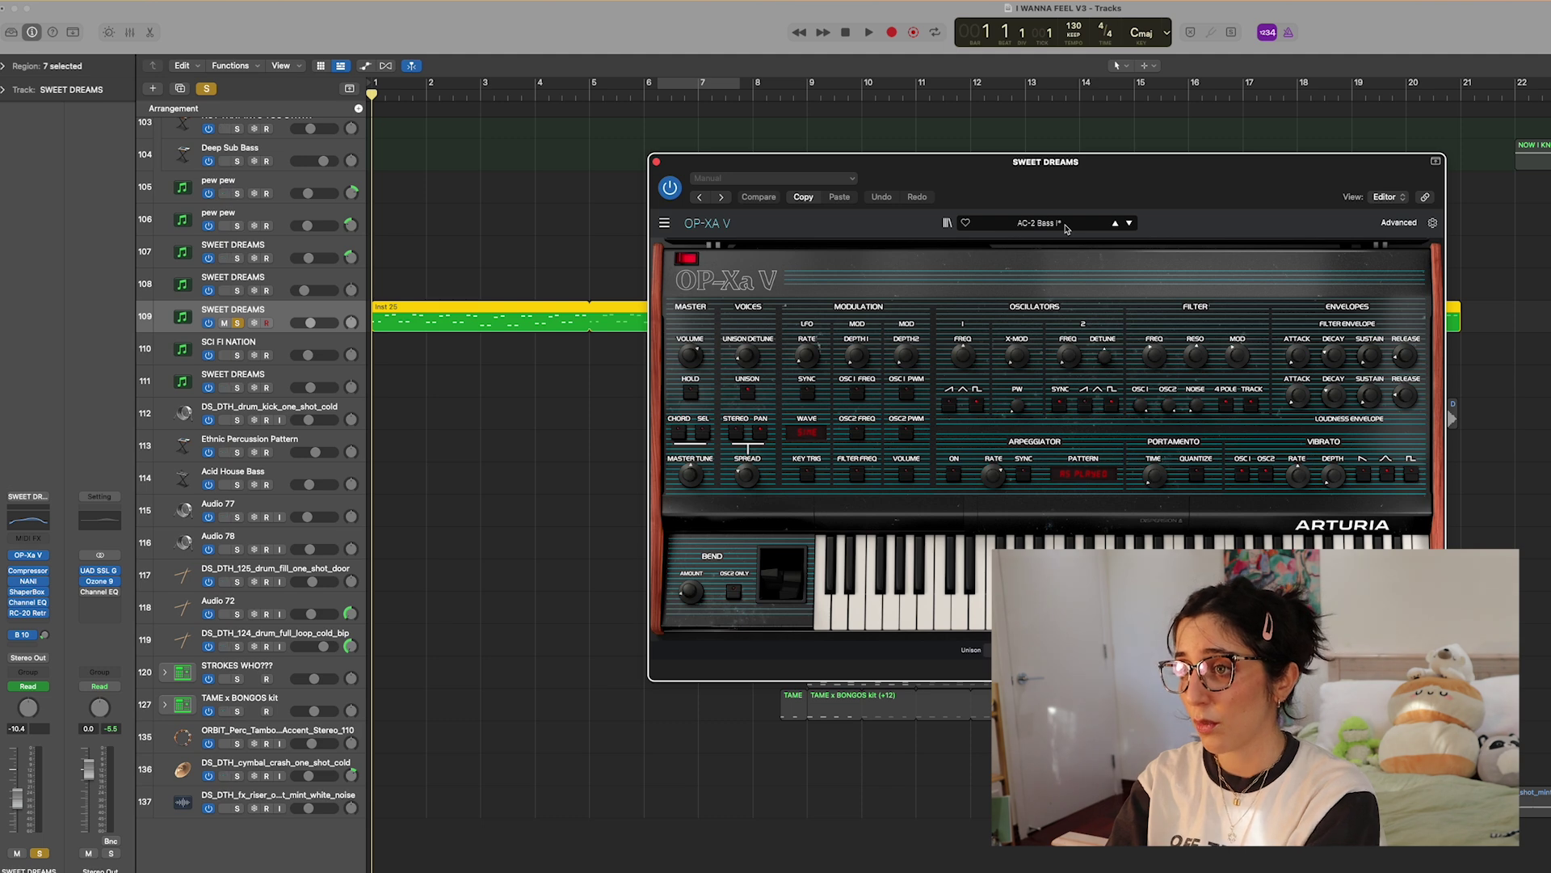
Play the soloed OP-Xa V bass on the SWEET DREAMS track without its effects, and again with the Compressor
{"action": "left_click", "coordinate": [226, 315]}
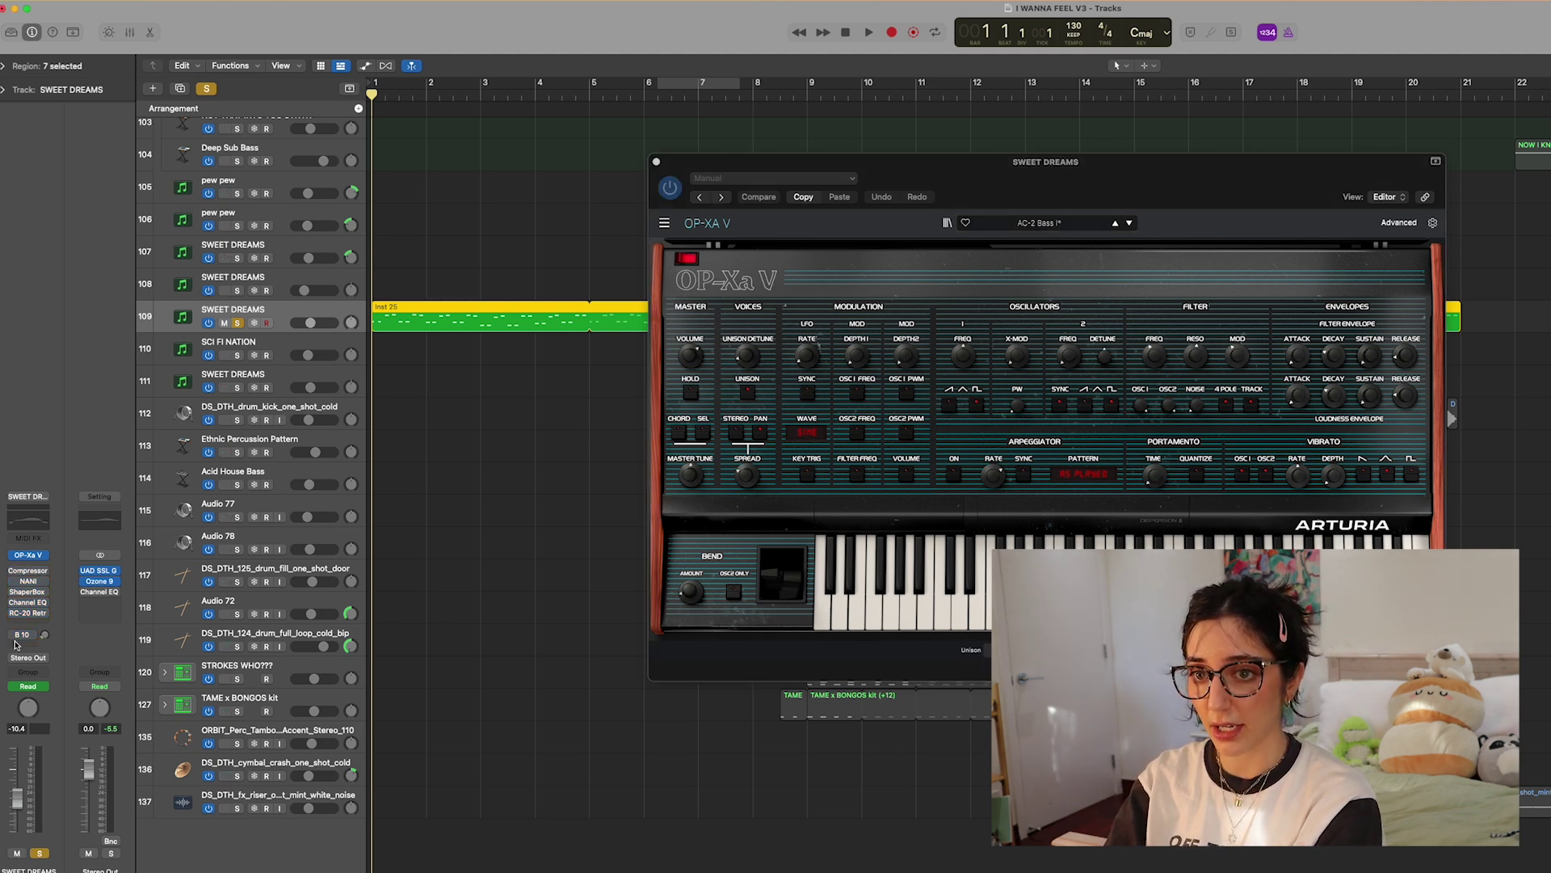
{"action": "key", "text": "space"}
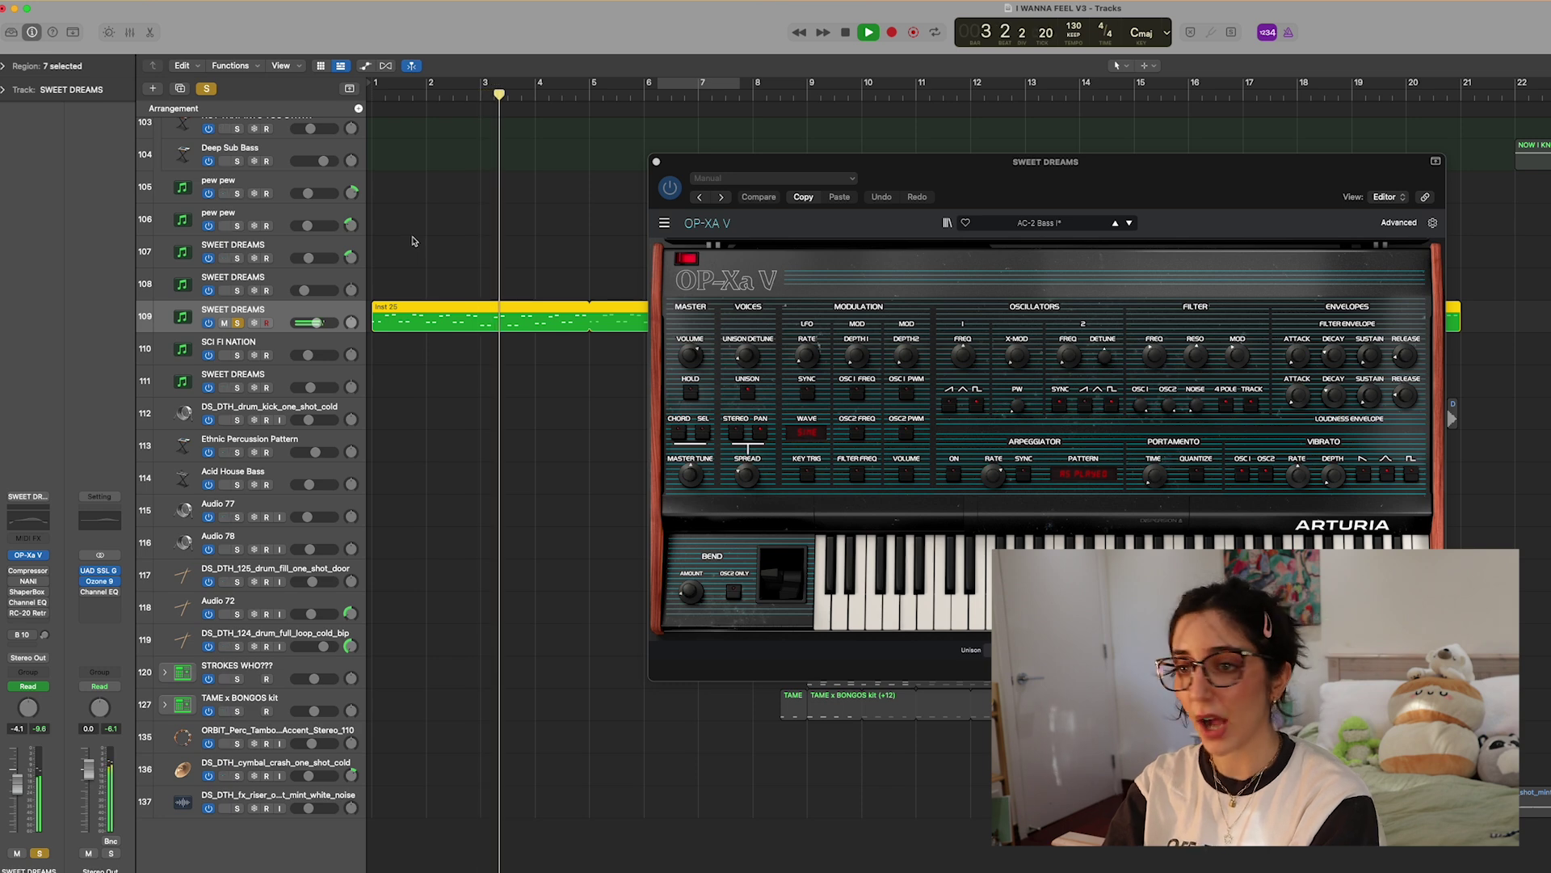
{"action": "key", "text": "space"}
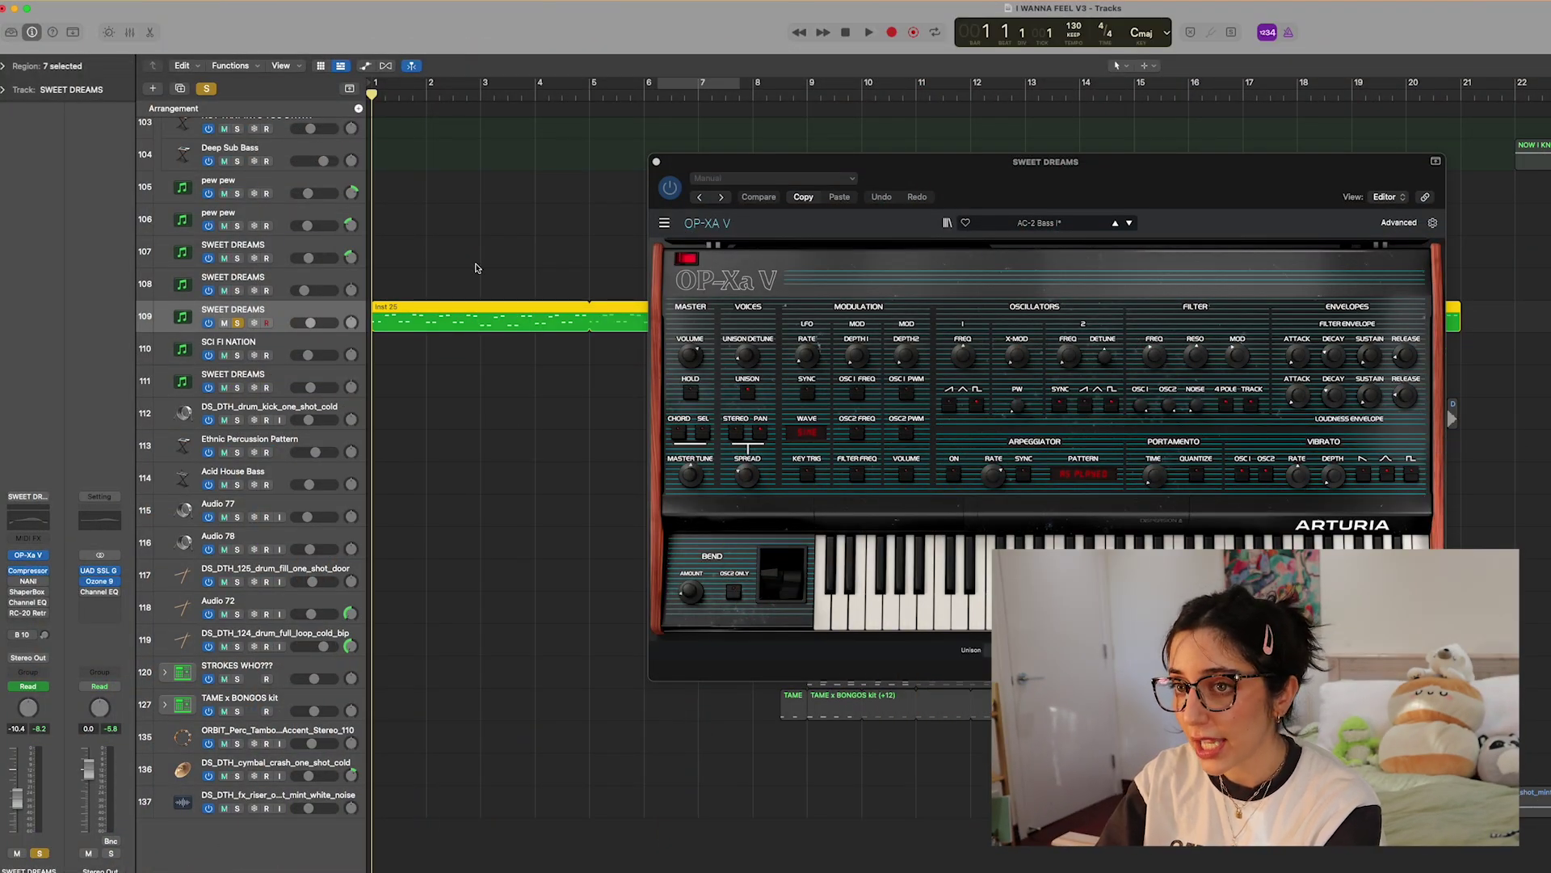
{"action": "key", "text": "space"}
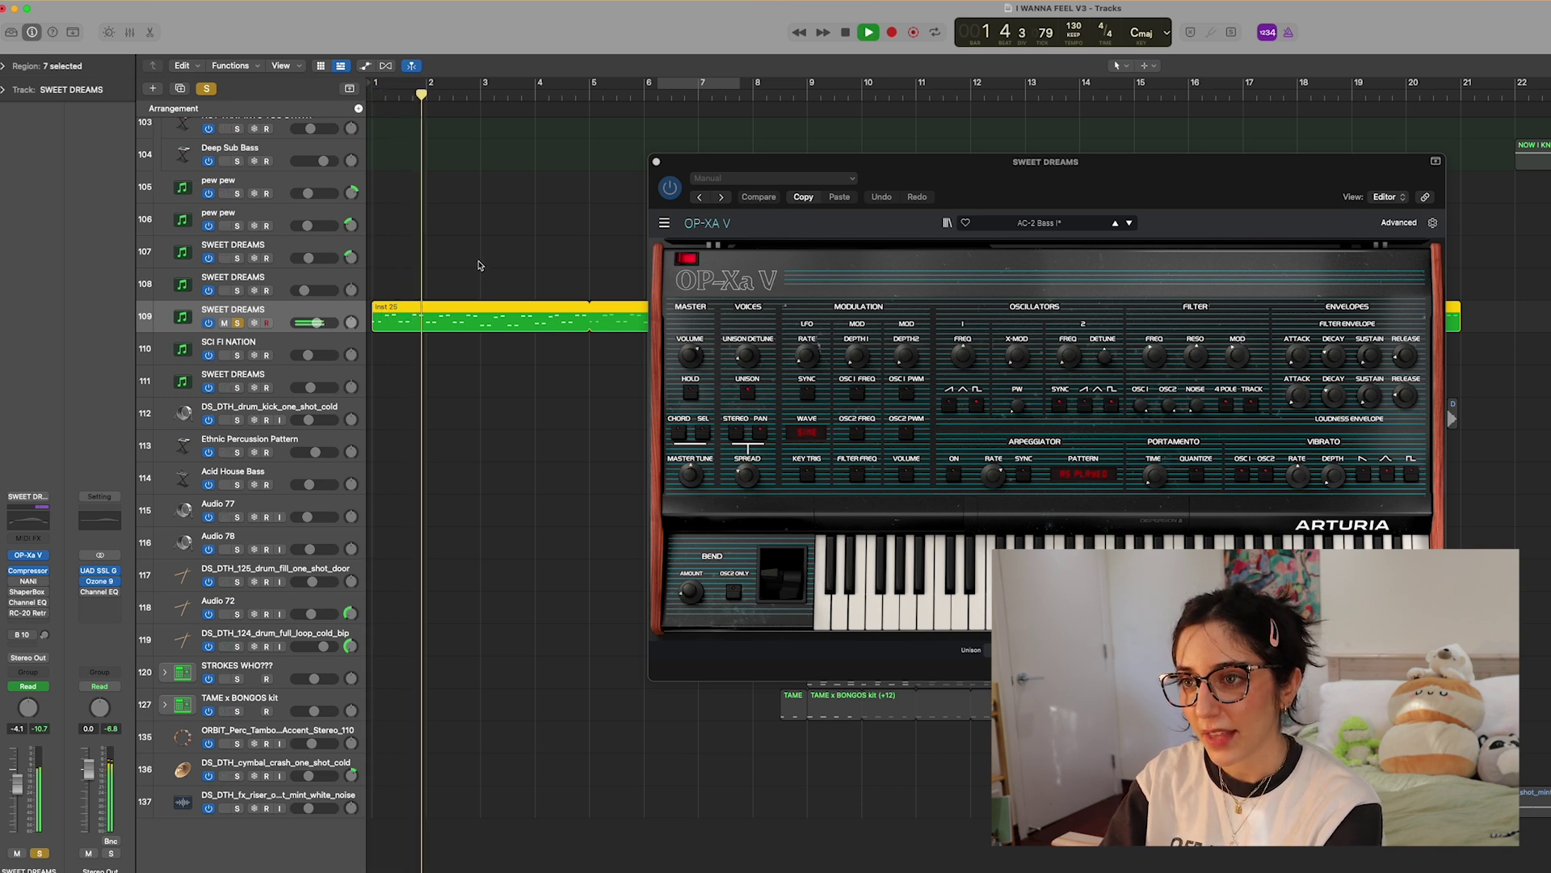
{"action": "left_click", "coordinate": [29, 570]}
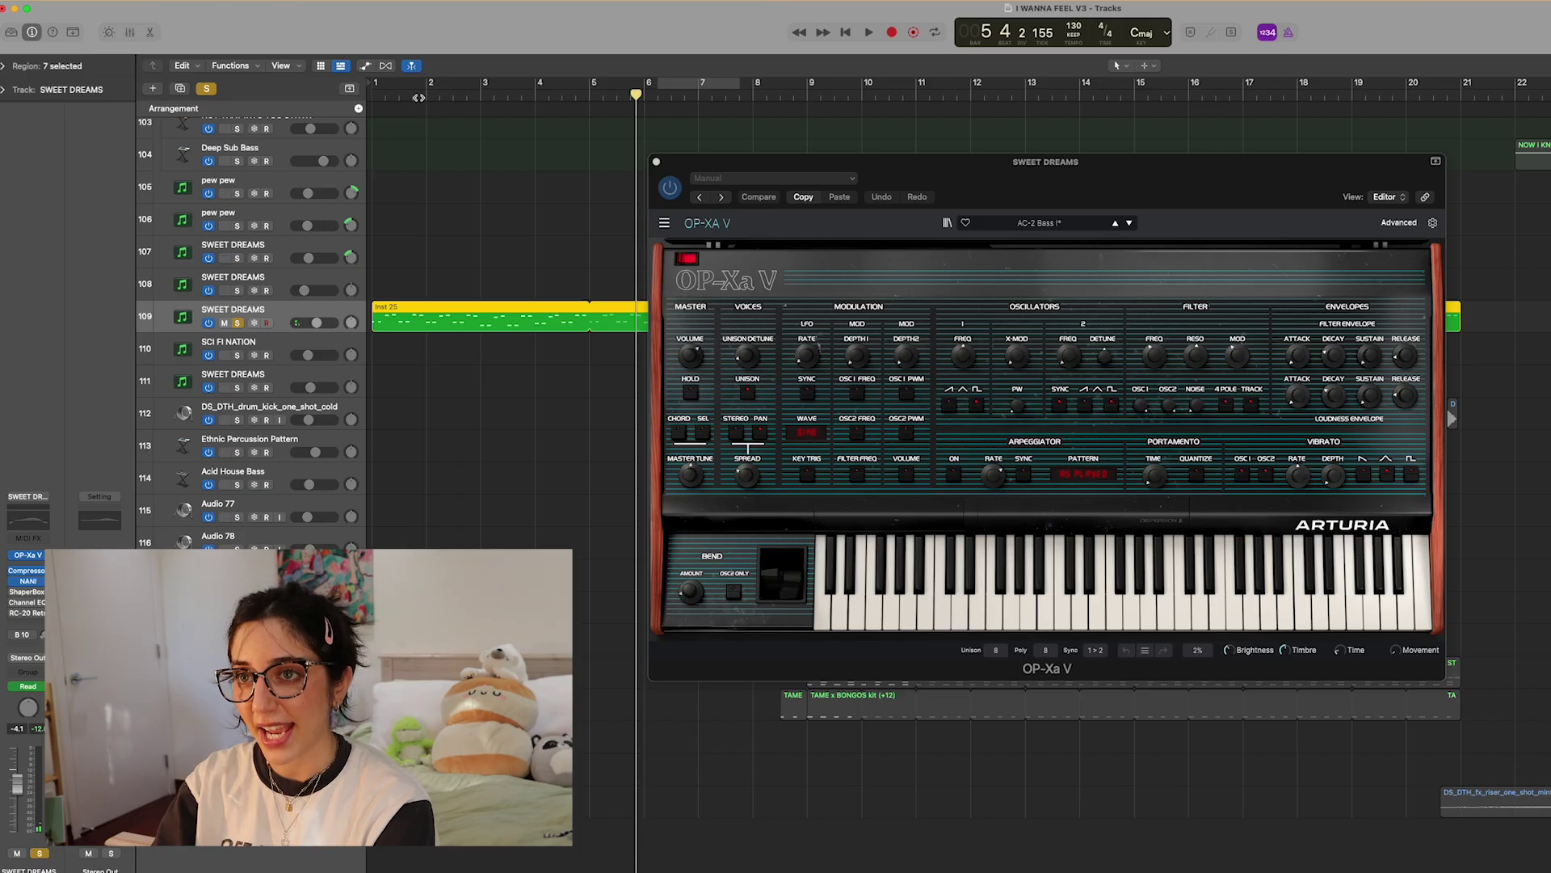
Cycle bars 1 to 5 and audition the SWEET DREAMS bass from the start with the NANI distortion
{"action": "key", "text": "Return"}
{"action": "key", "text": "space"}
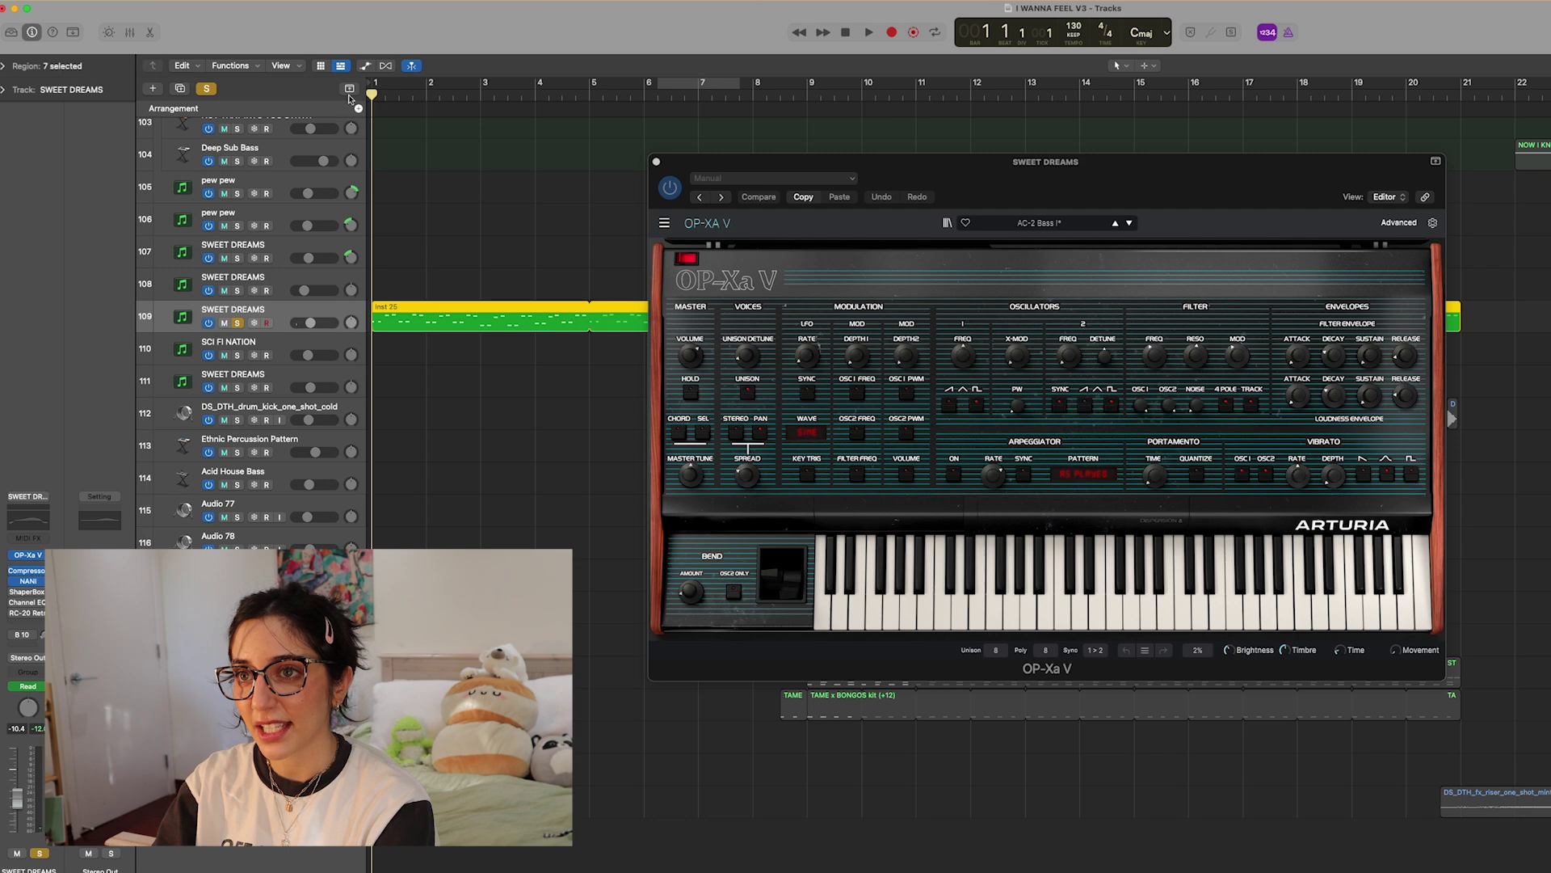
{"action": "left_click_drag", "start_coordinate": [375, 91], "coordinate": [594, 90]}
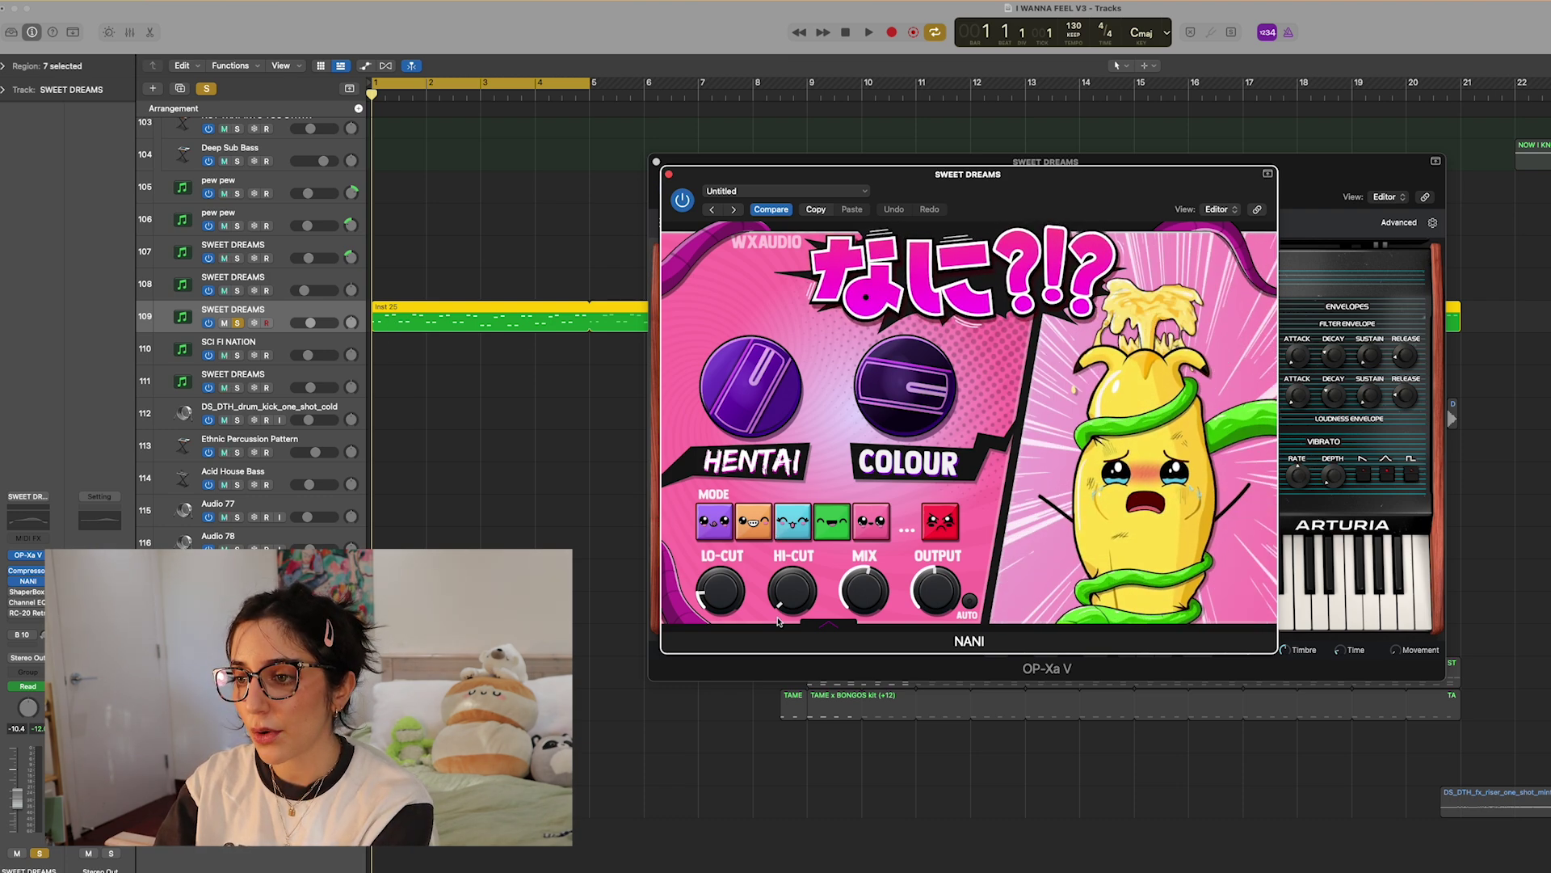
{"action": "key", "text": "space"}
{"action": "left_click_drag", "start_coordinate": [774, 588], "coordinate": [824, 350]}
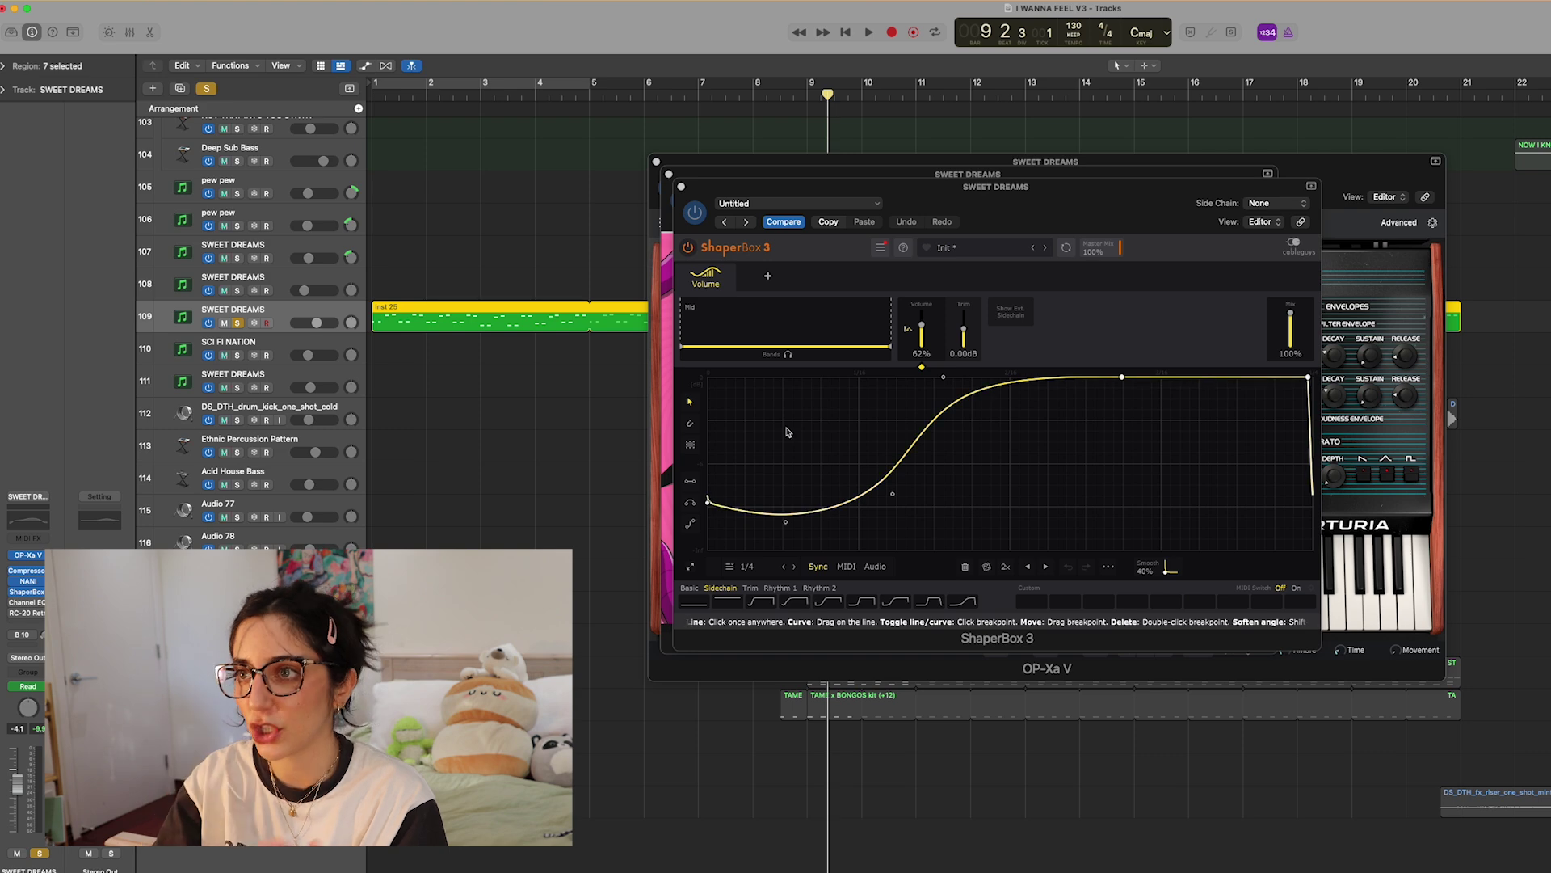
Listen to the bass through the ShaperBox 3 volume curve and compare it with Channel EQ bypassed and enabled
{"action": "key", "text": "space"}
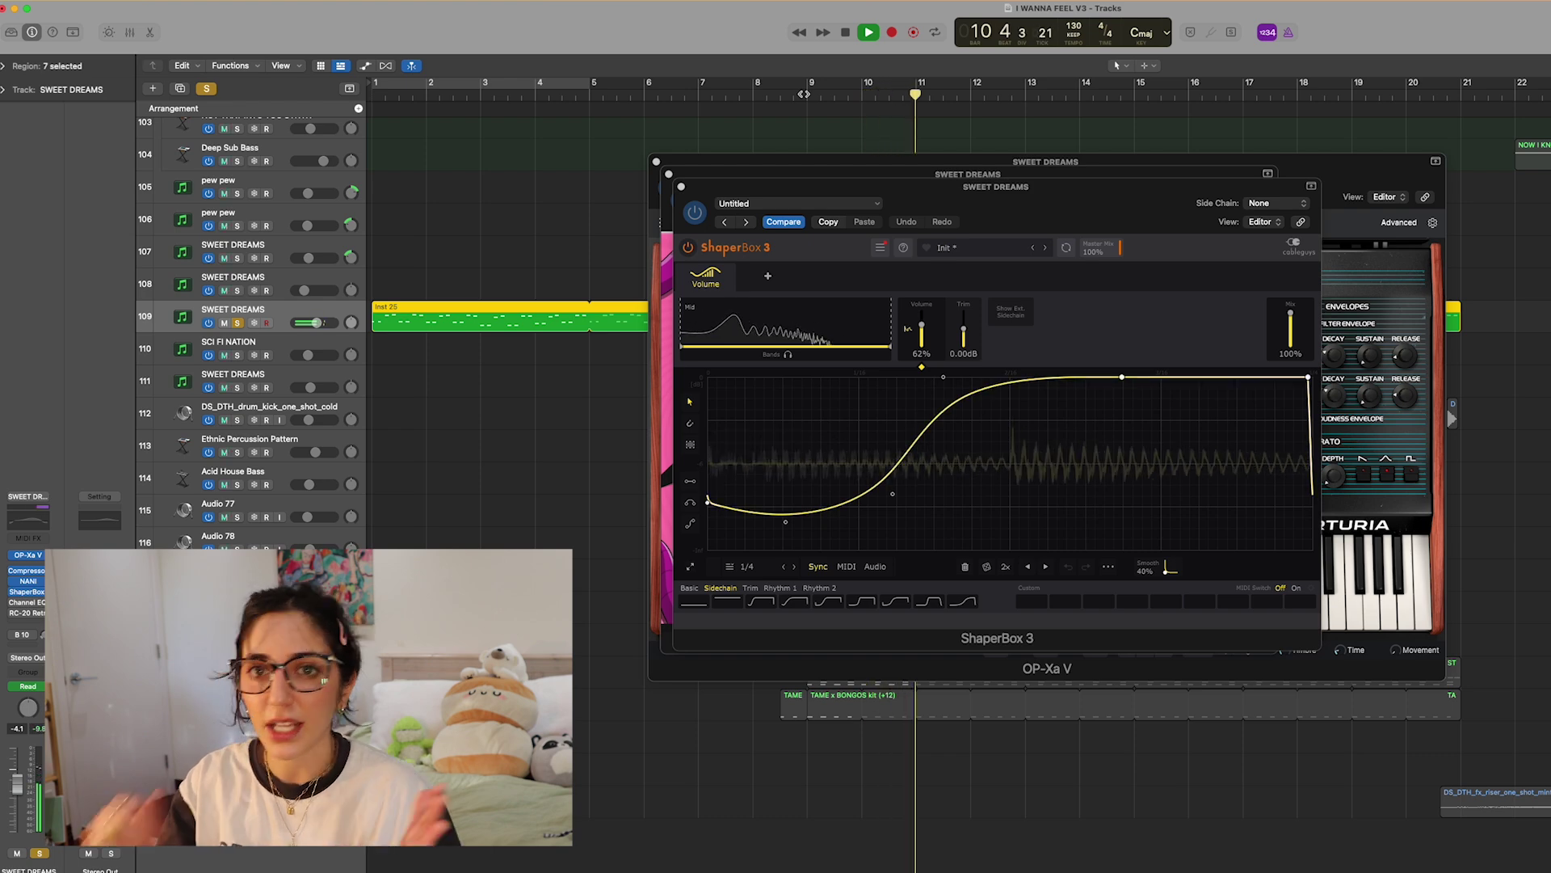
{"action": "key", "text": "space"}
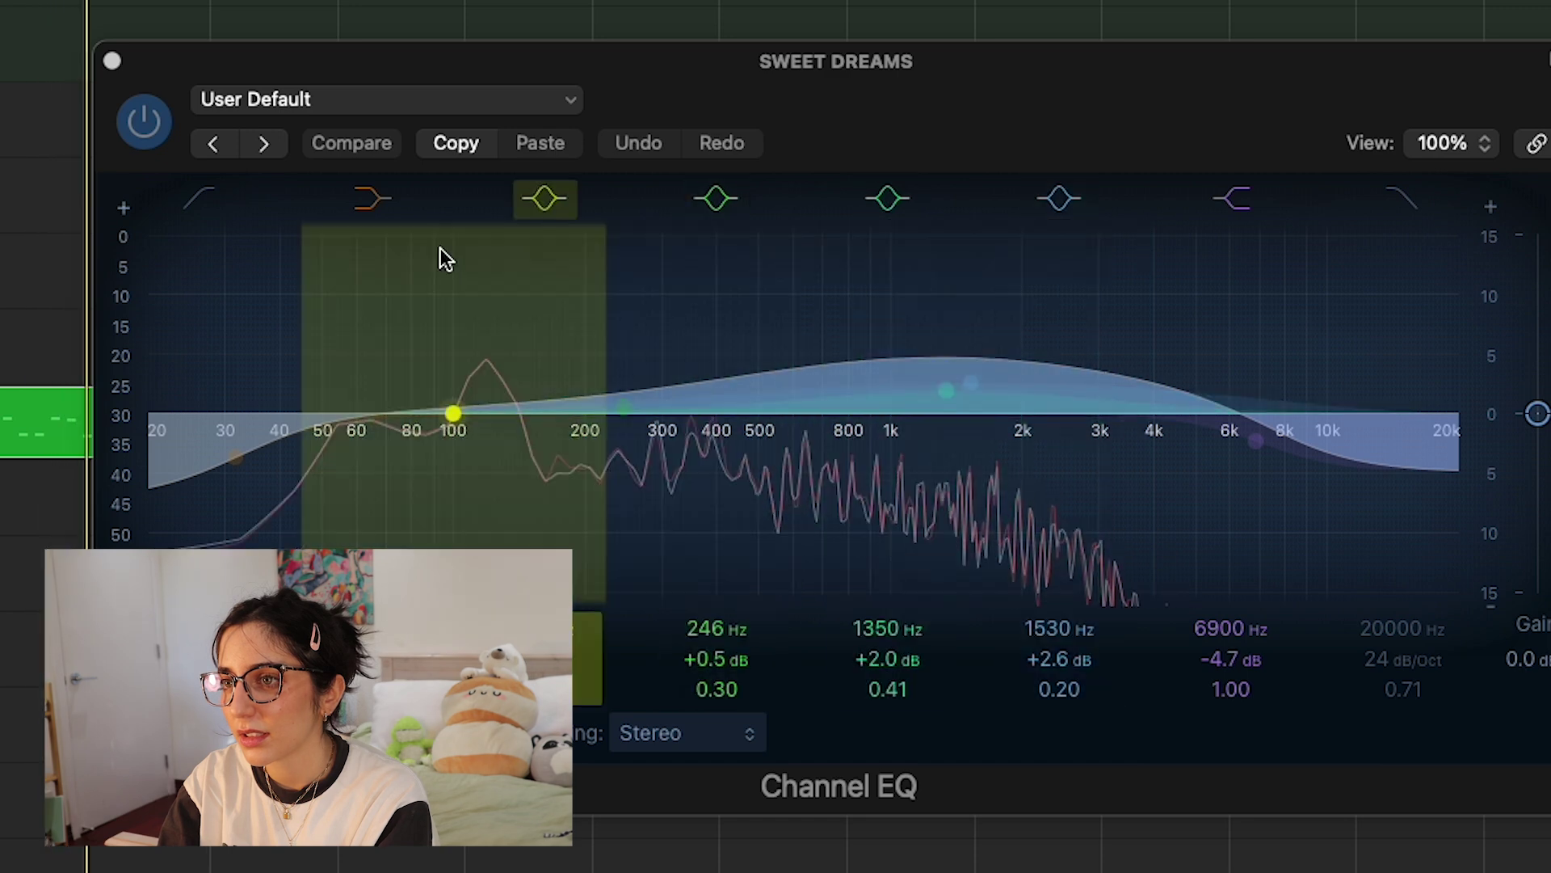
{"action": "left_click", "coordinate": [157, 115]}
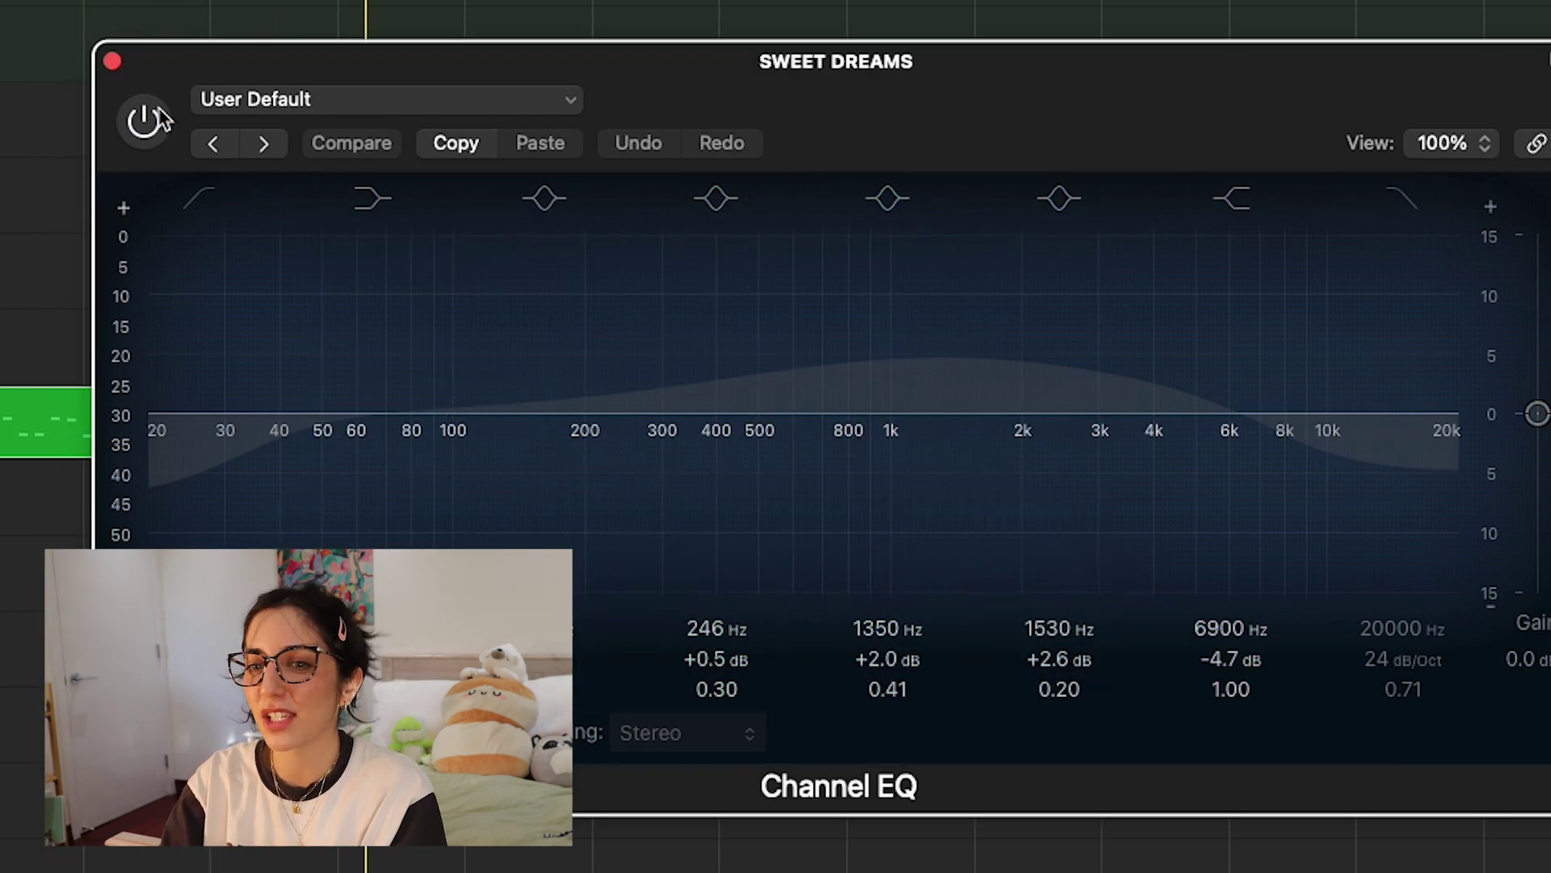
{"action": "left_click", "coordinate": [145, 121]}
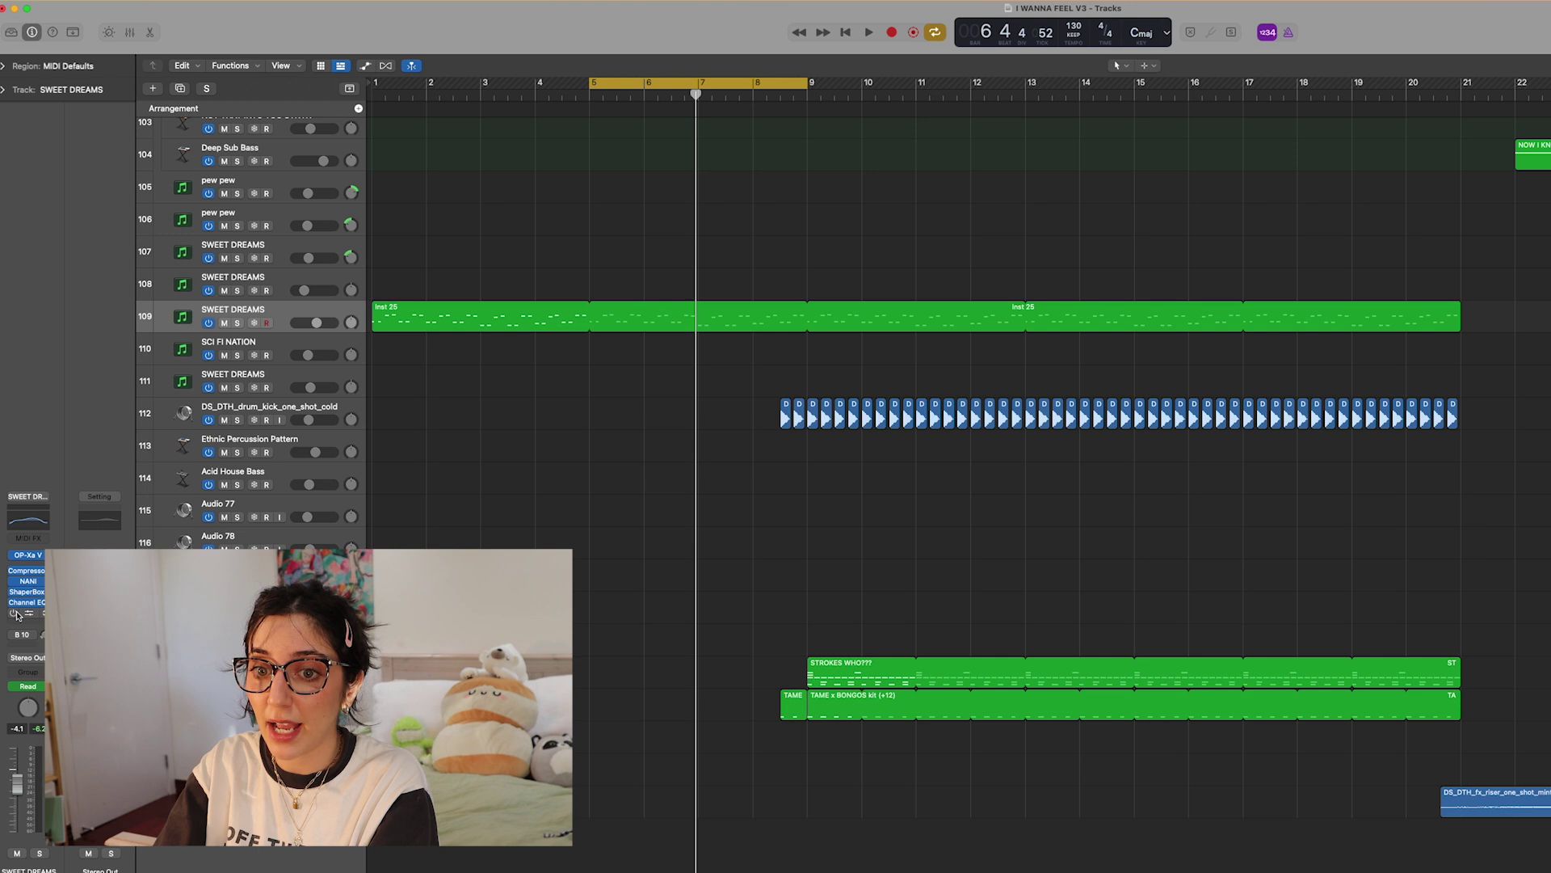
Enable RC-20 Retro Color on the SWEET DREAMS track and compare the bass with it bypassed
{"action": "left_click", "coordinate": [30, 614]}
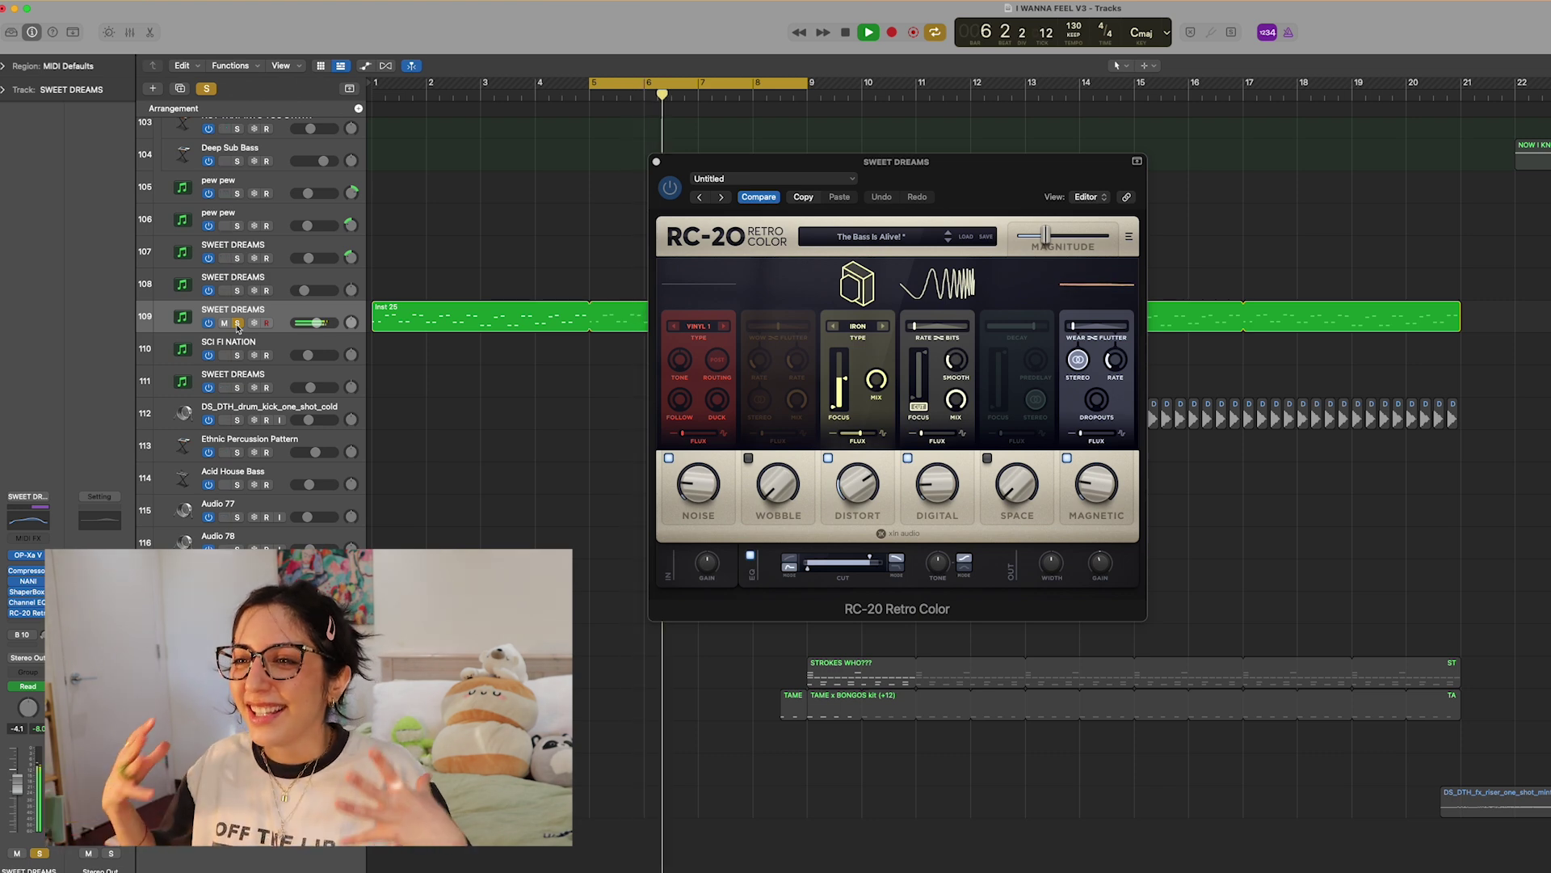
{"action": "left_click", "coordinate": [677, 189]}
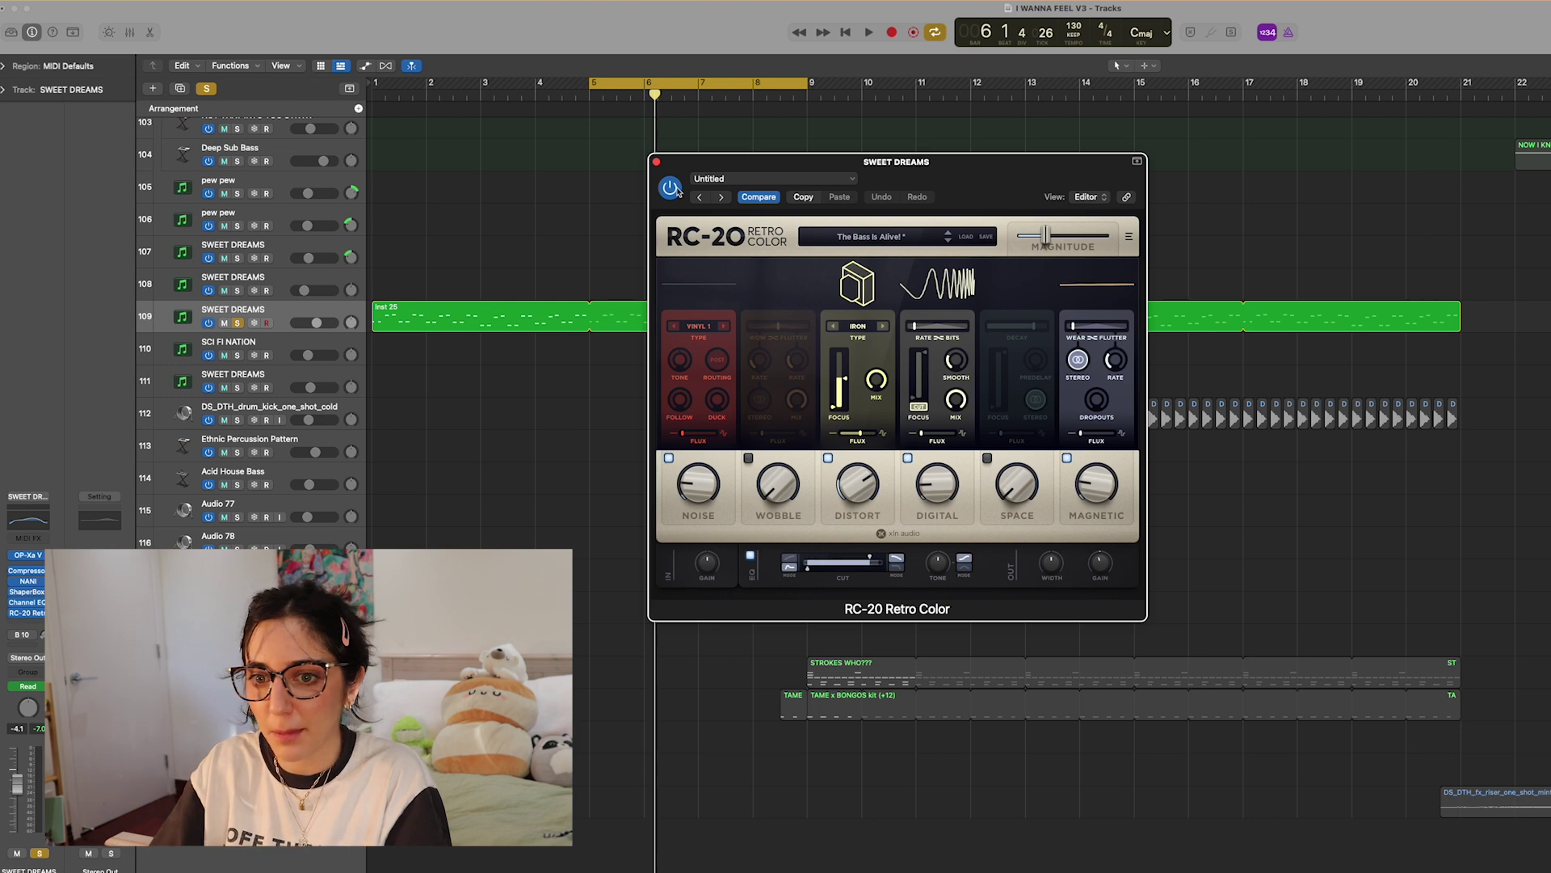
Enable the bass track's Bus 10 send and inspect the Little Plate reverb on that bus
{"action": "left_click", "coordinate": [23, 644]}
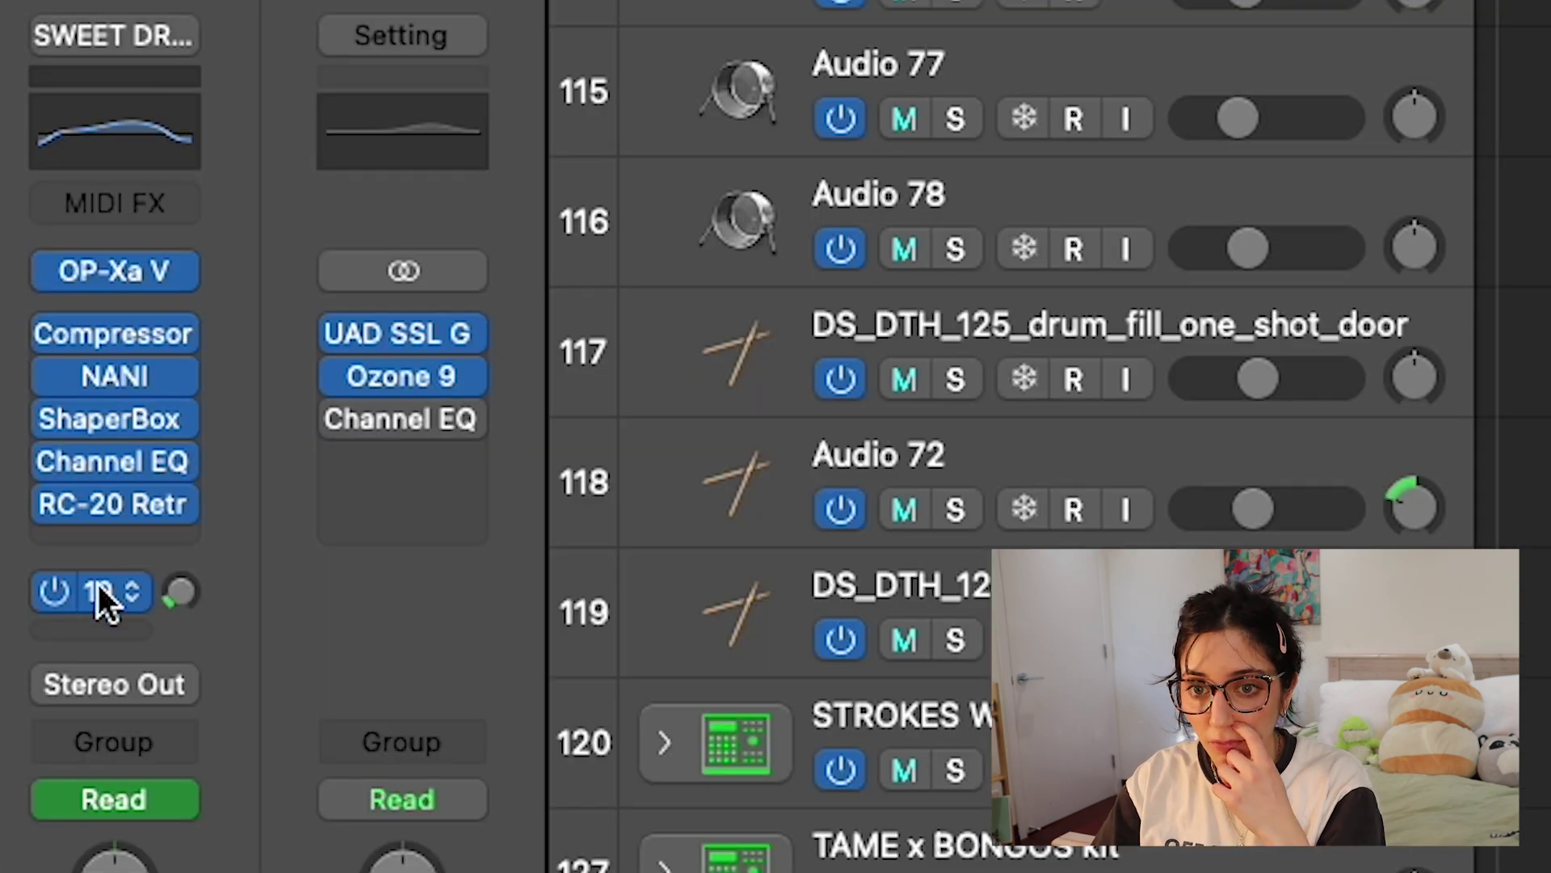
{"action": "left_click", "coordinate": [97, 589]}
{"action": "left_click", "coordinate": [279, 368]}
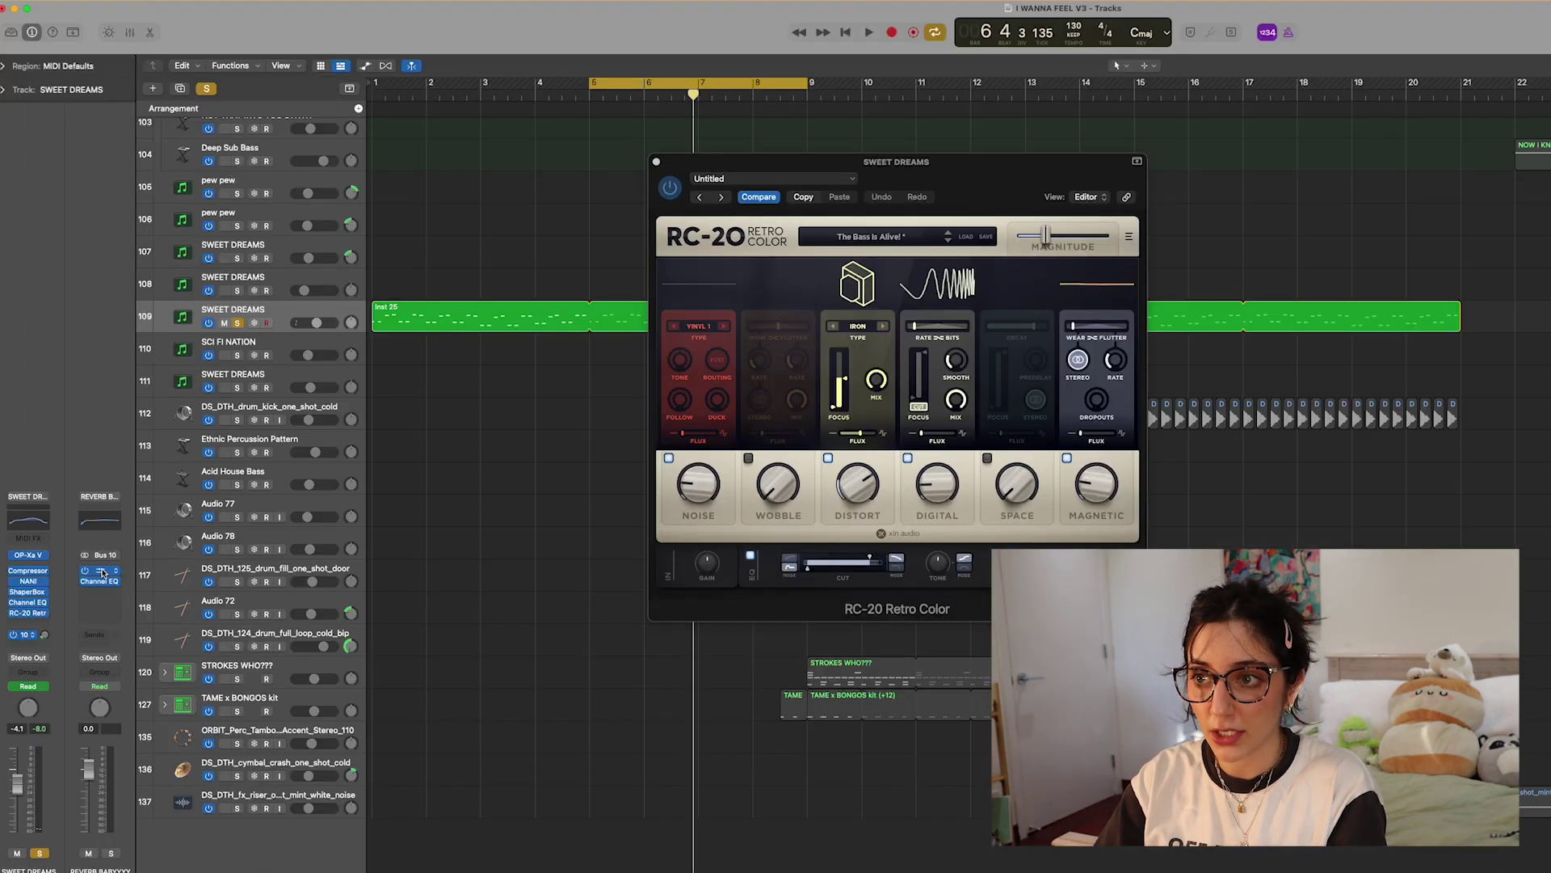
{"action": "left_click", "coordinate": [411, 333]}
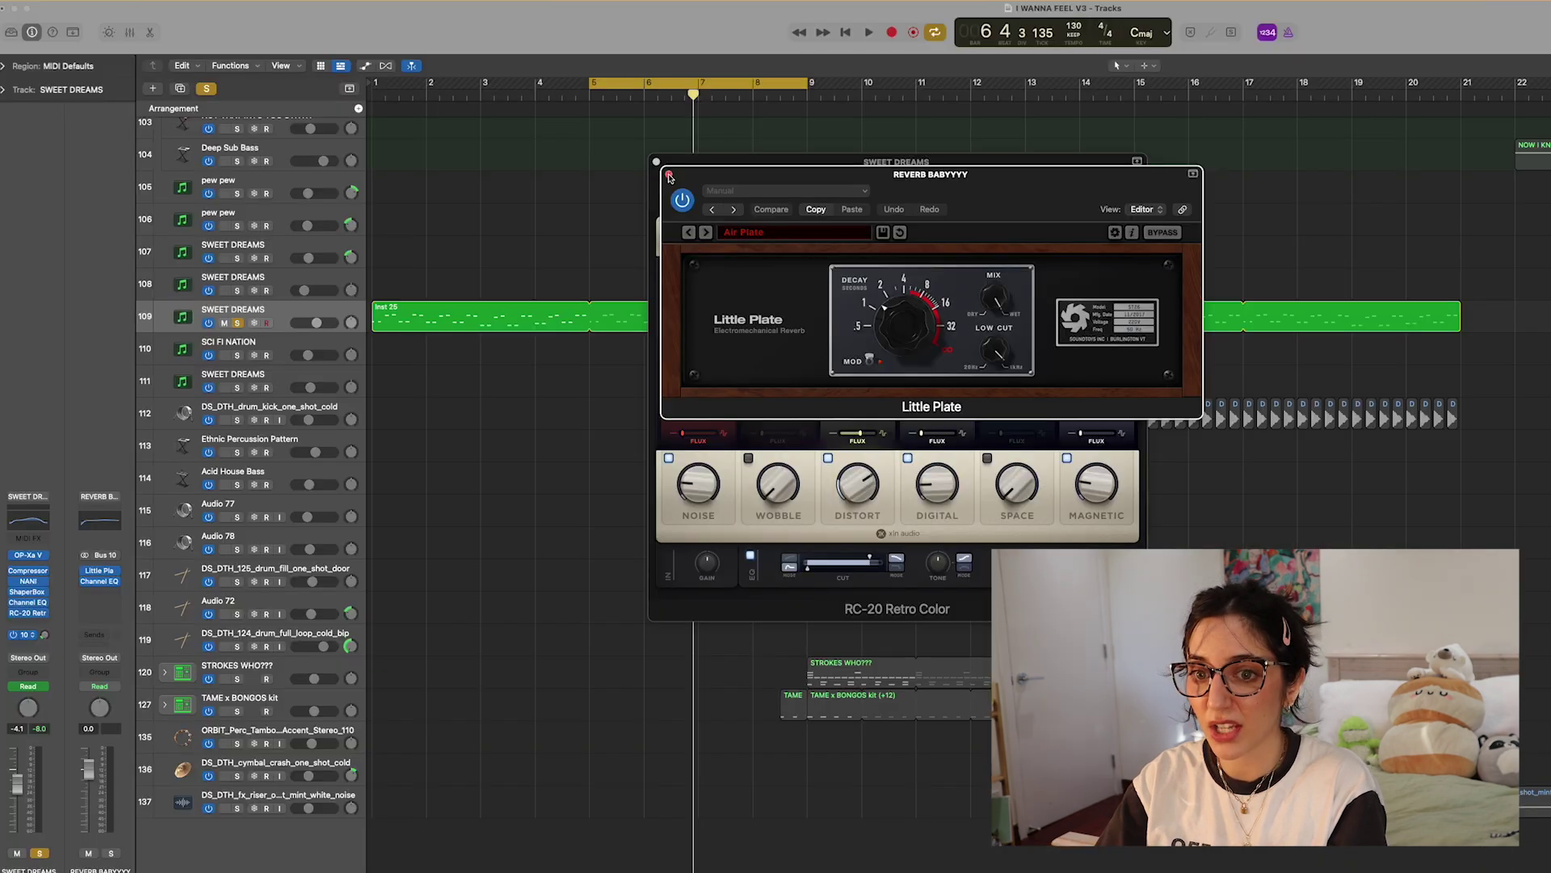
{"action": "left_click", "coordinate": [42, 61]}
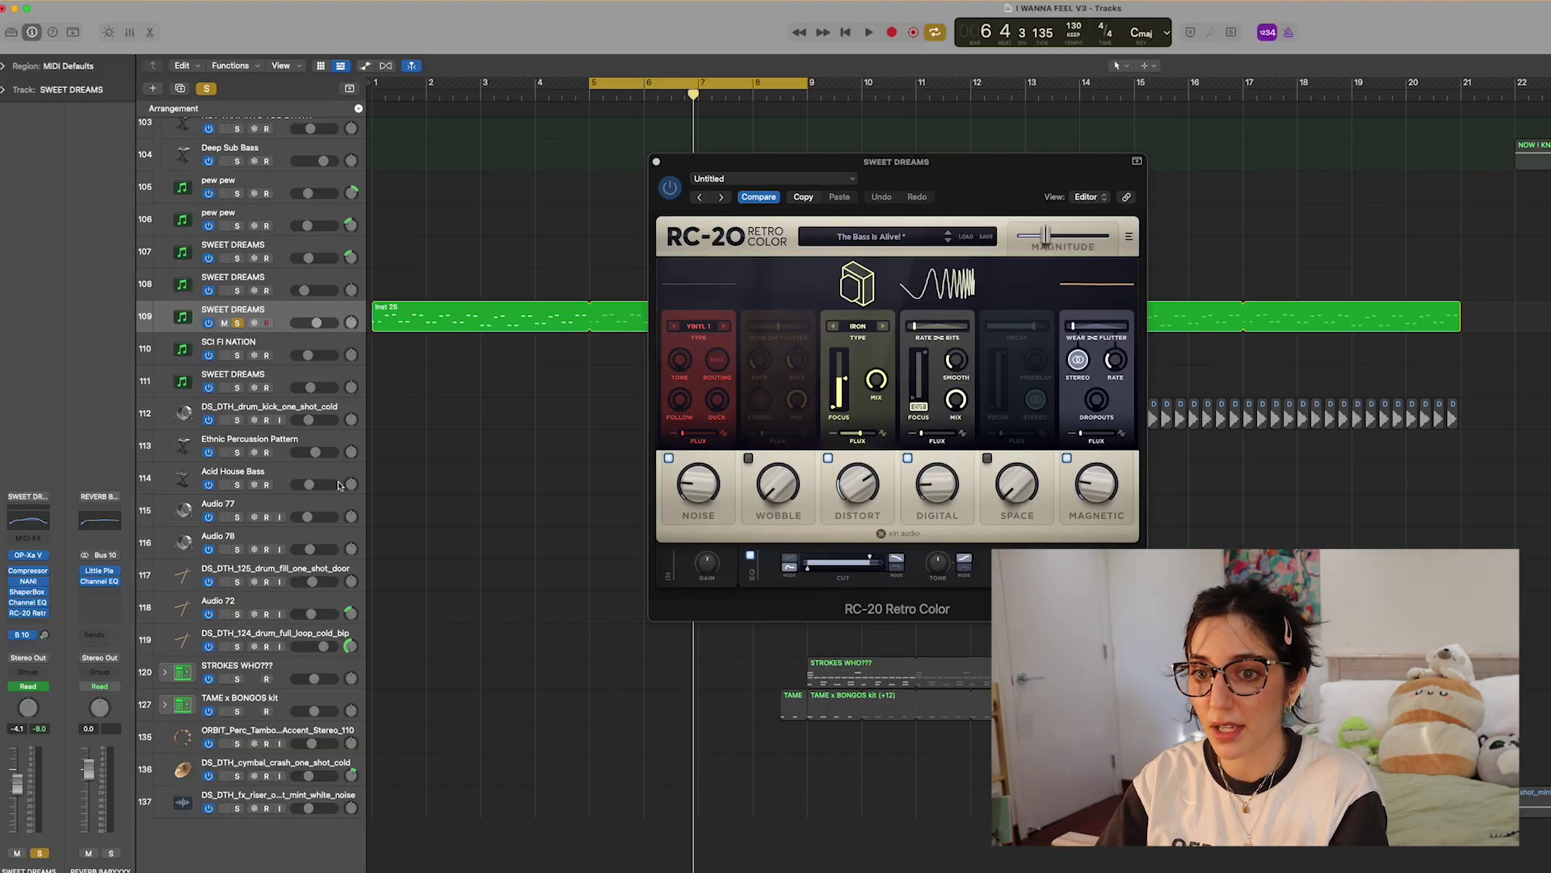
Close RC-20 Retro Color, play the bass from bar 5 with its full effects chain, and unsolo the track
{"action": "left_click", "coordinate": [656, 162]}
{"action": "key", "text": "space"}
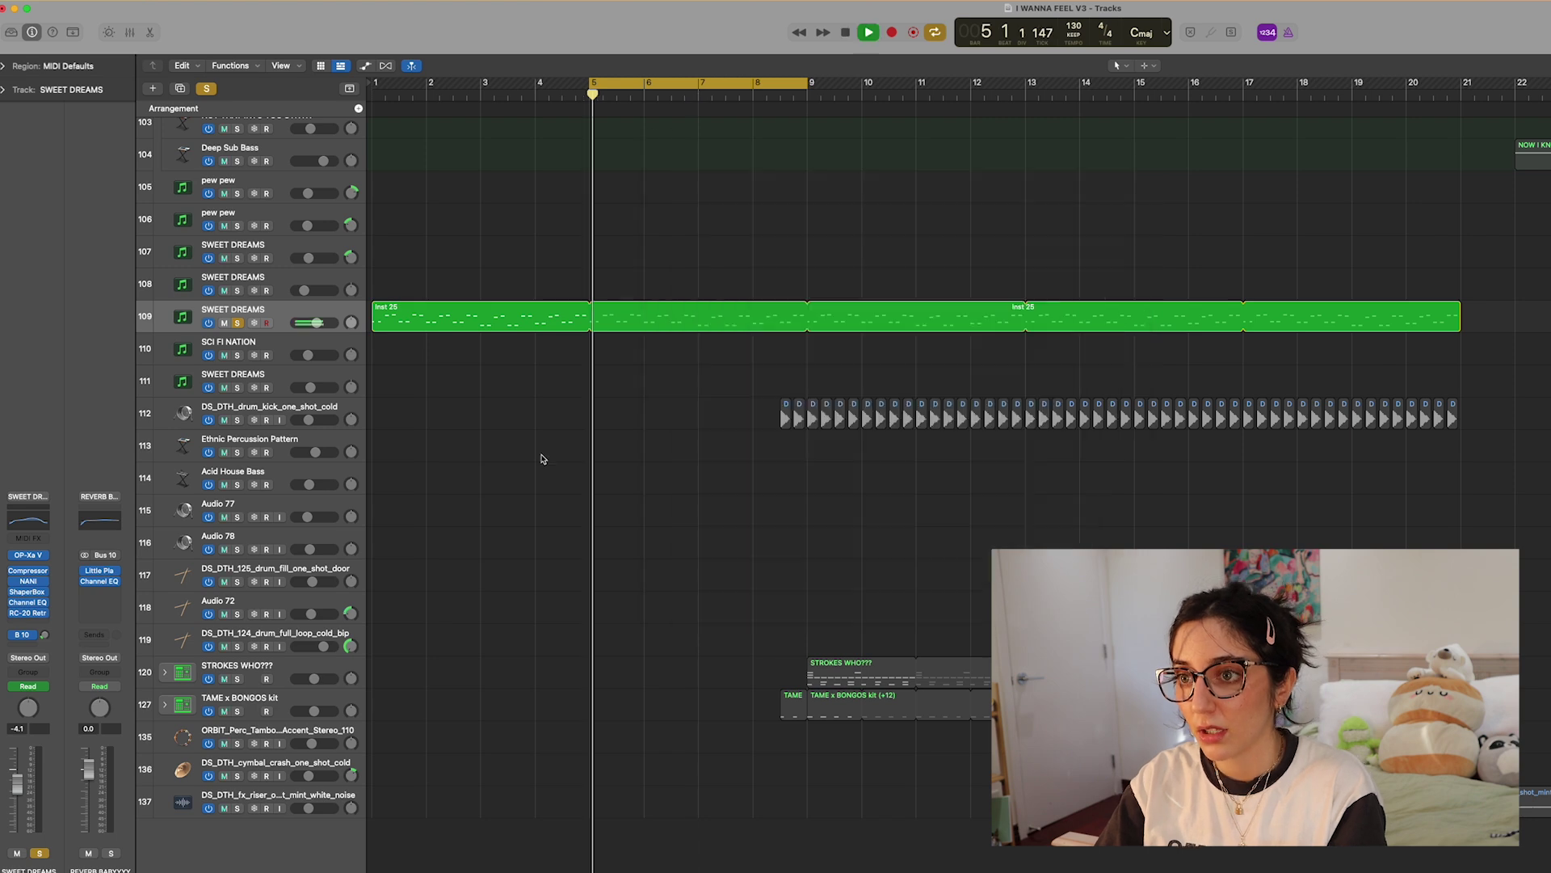
{"action": "key", "text": "space"}
{"action": "left_click", "coordinate": [239, 323]}
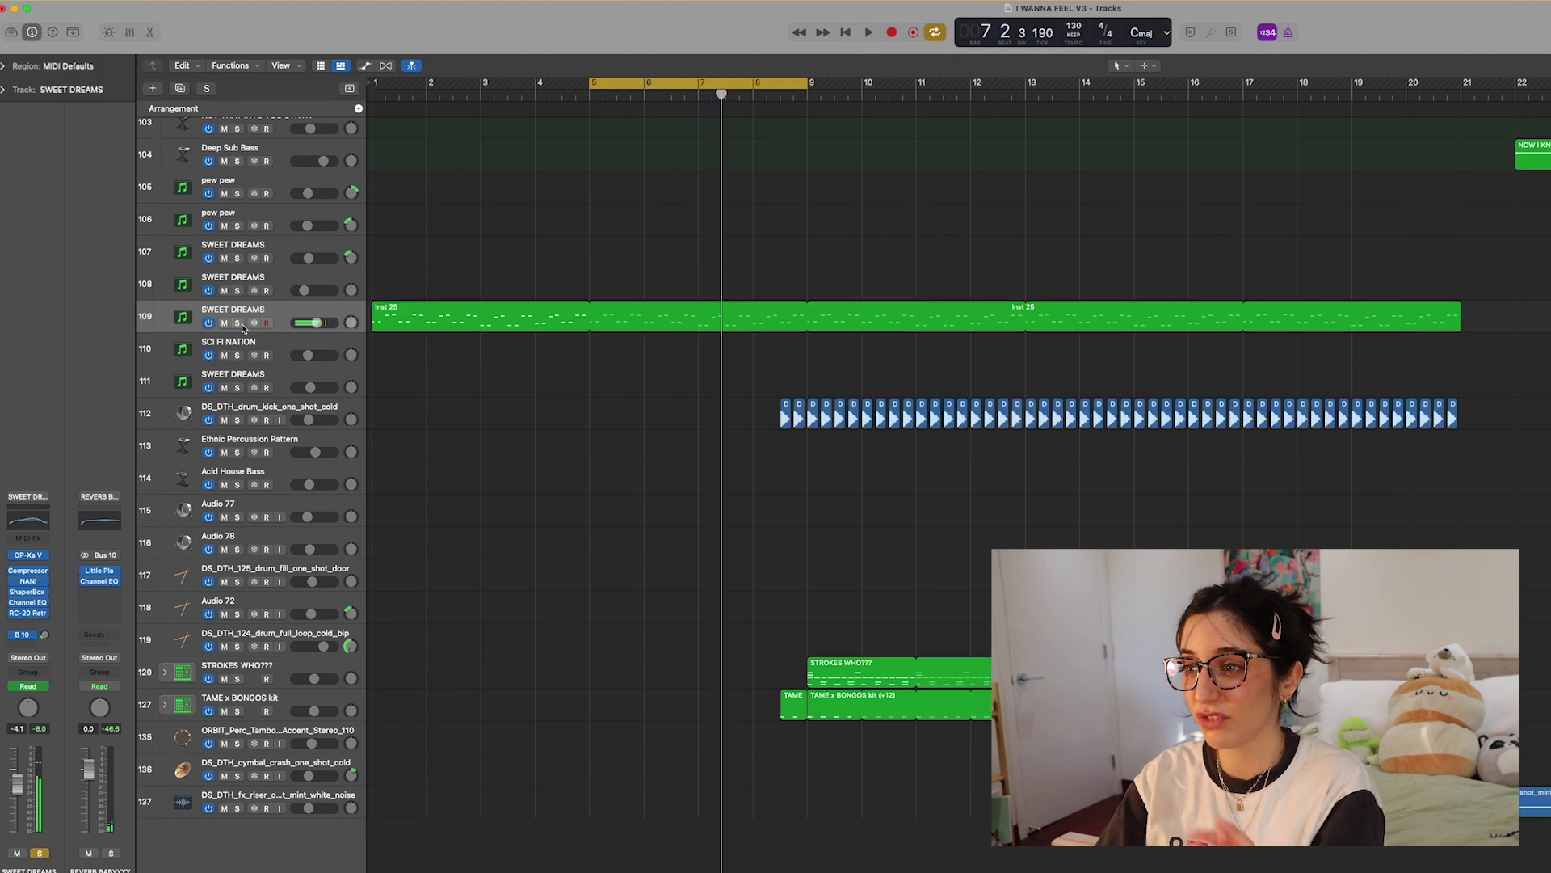
Solo the first DAF MAIN VOX track and play its lead vocal without effects
{"action": "scroll", "coordinate": [769, 286], "scroll_direction": "up", "scroll_amount": 20}
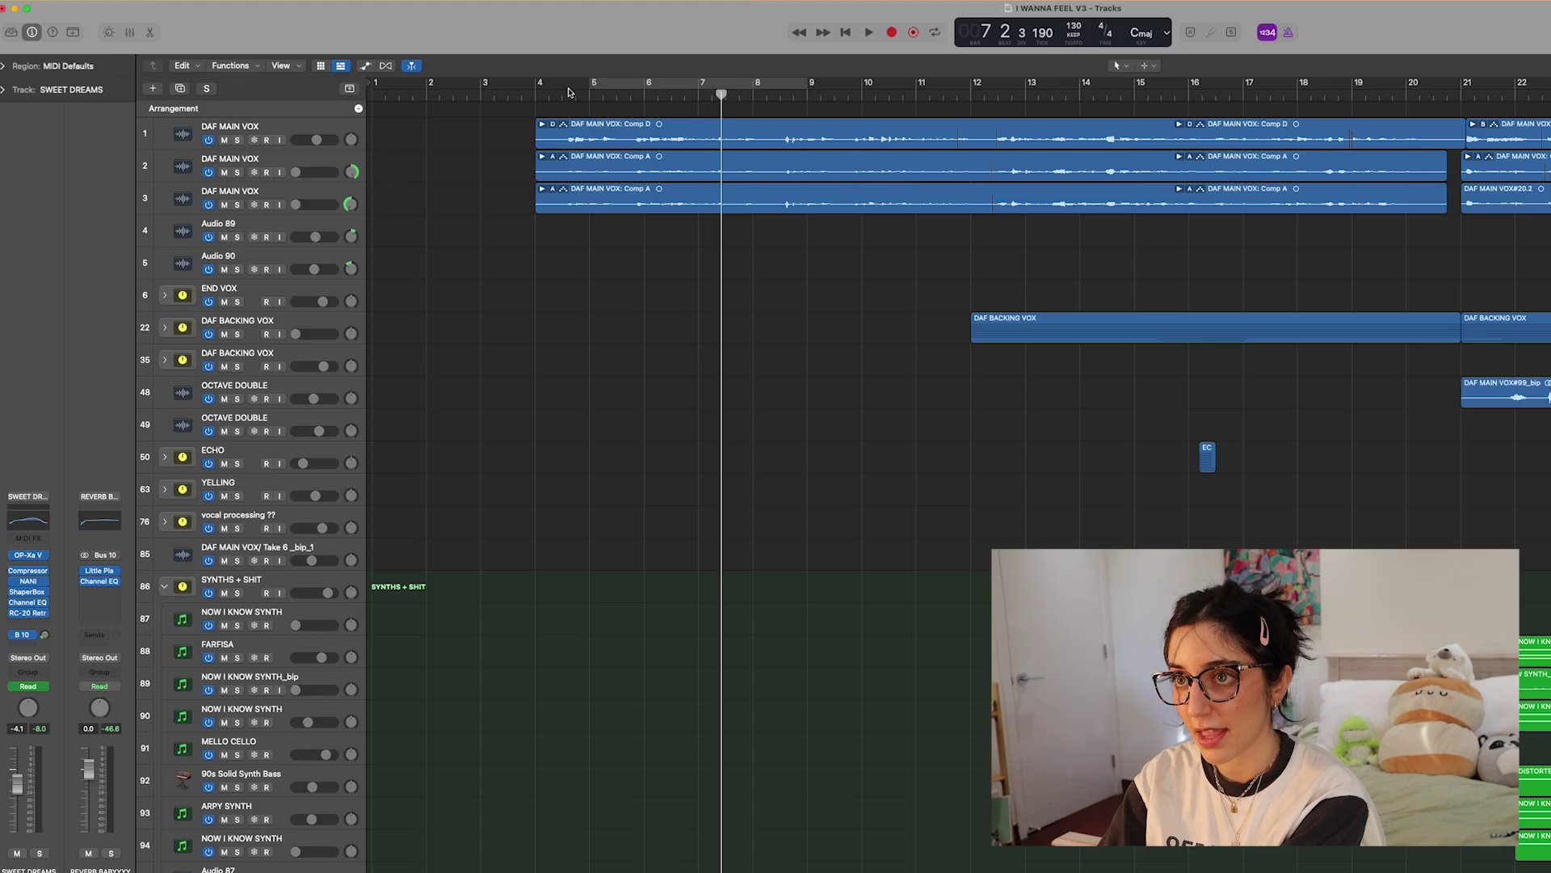
{"action": "key", "text": "space"}
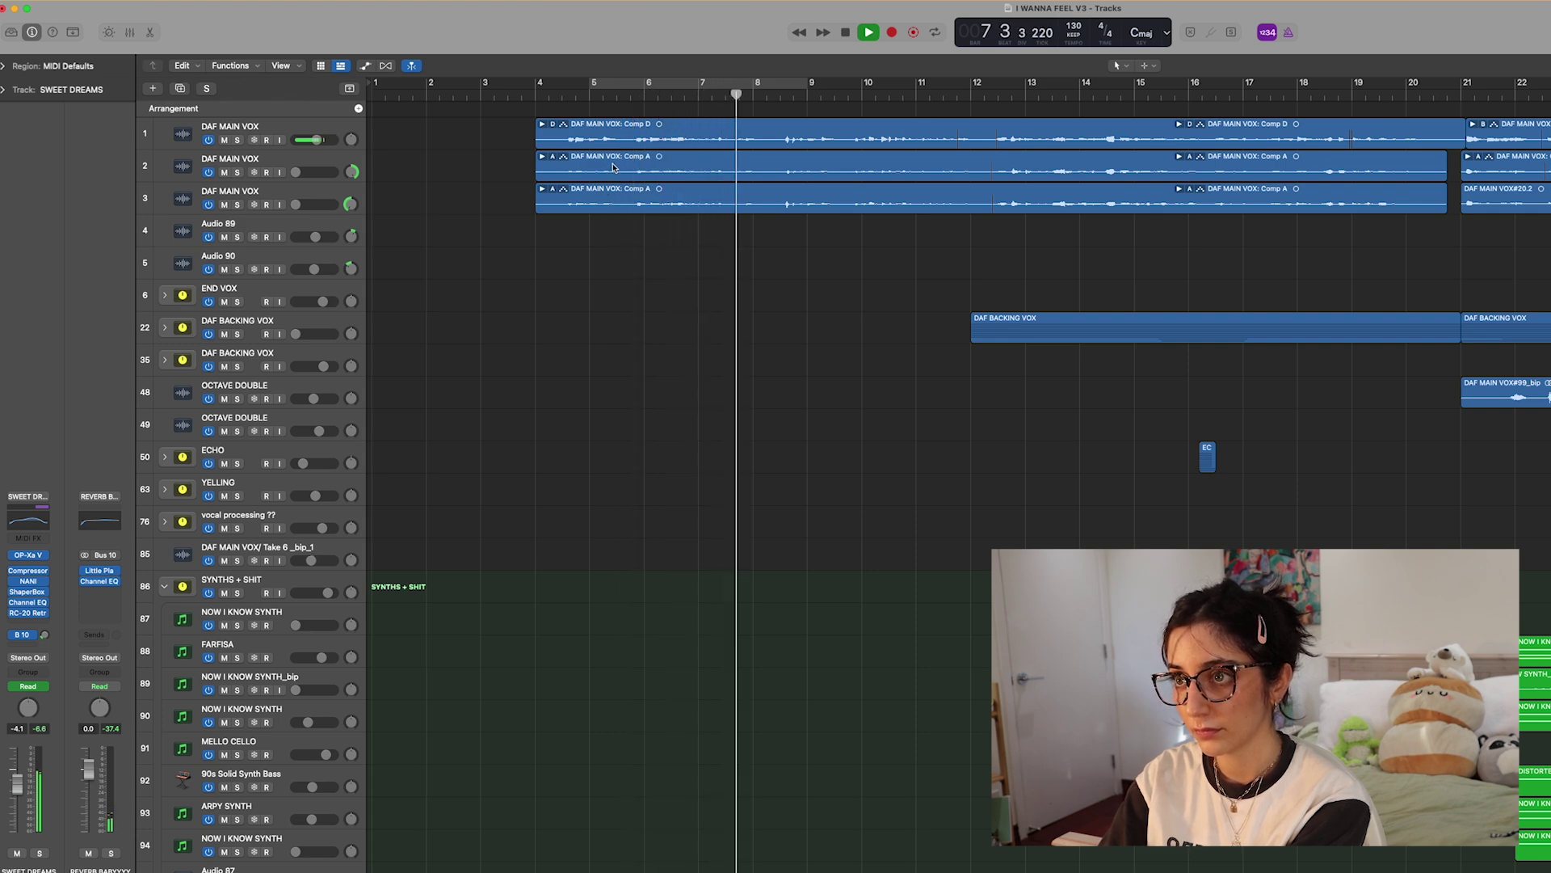
{"action": "key", "text": "space"}
{"action": "key", "text": "s"}
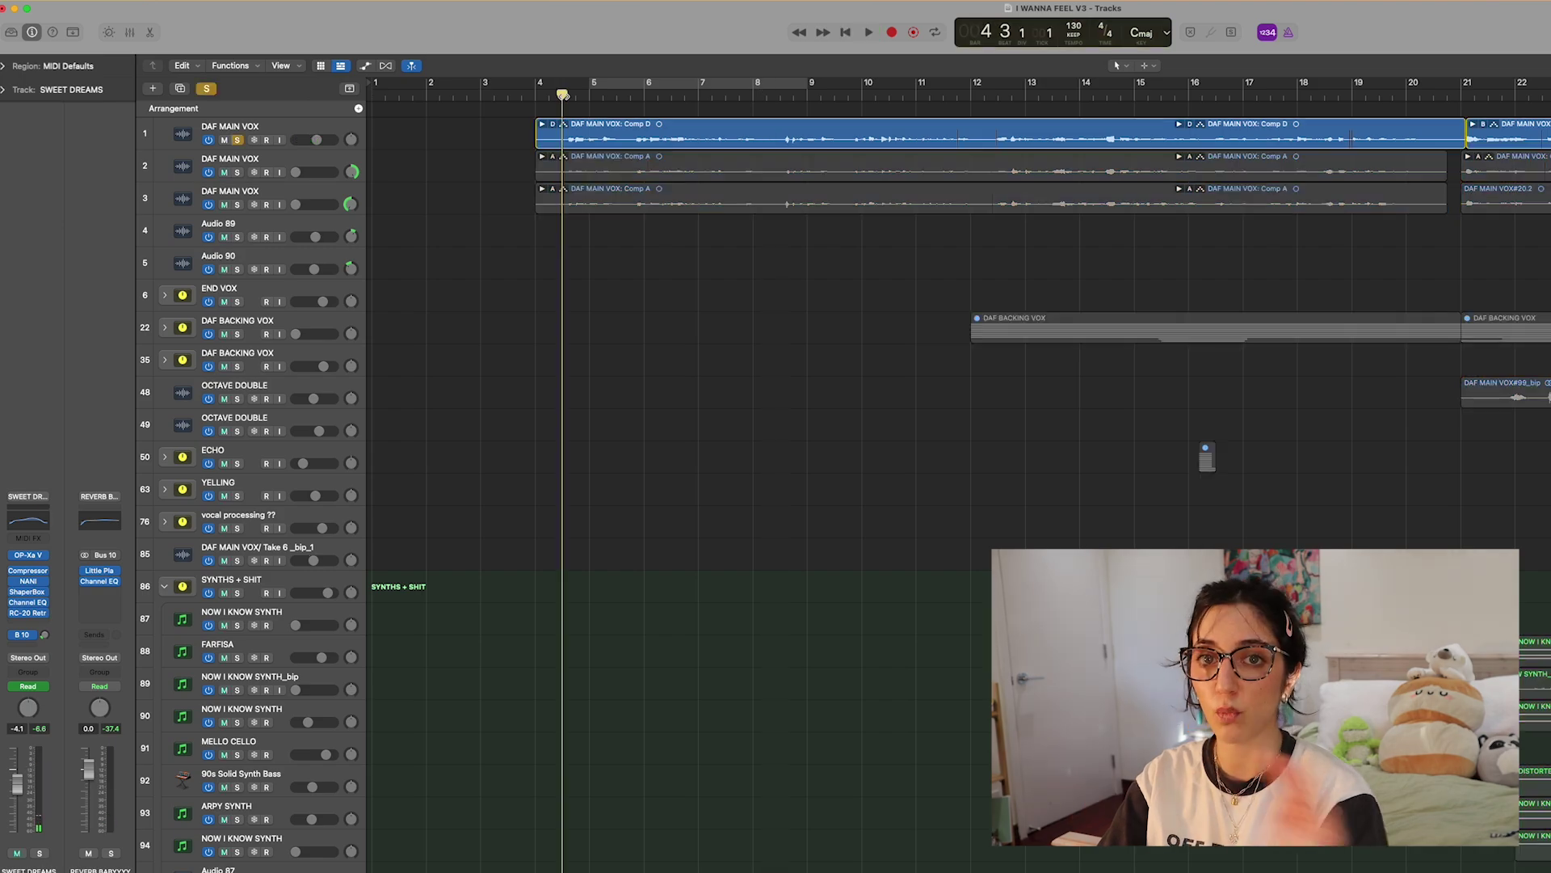
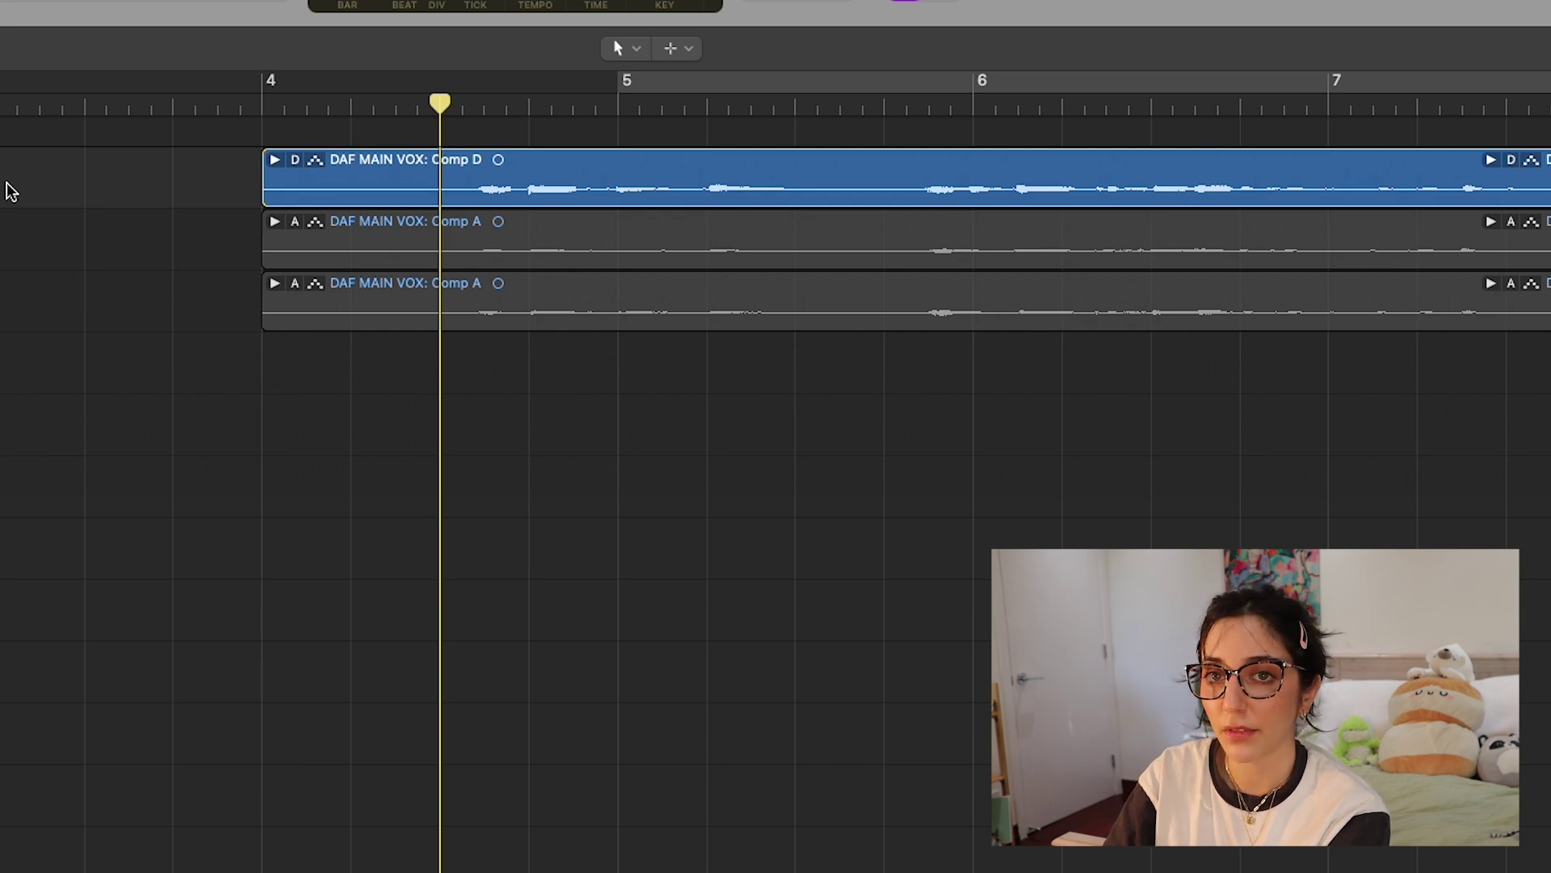
{"action": "key", "text": "space"}
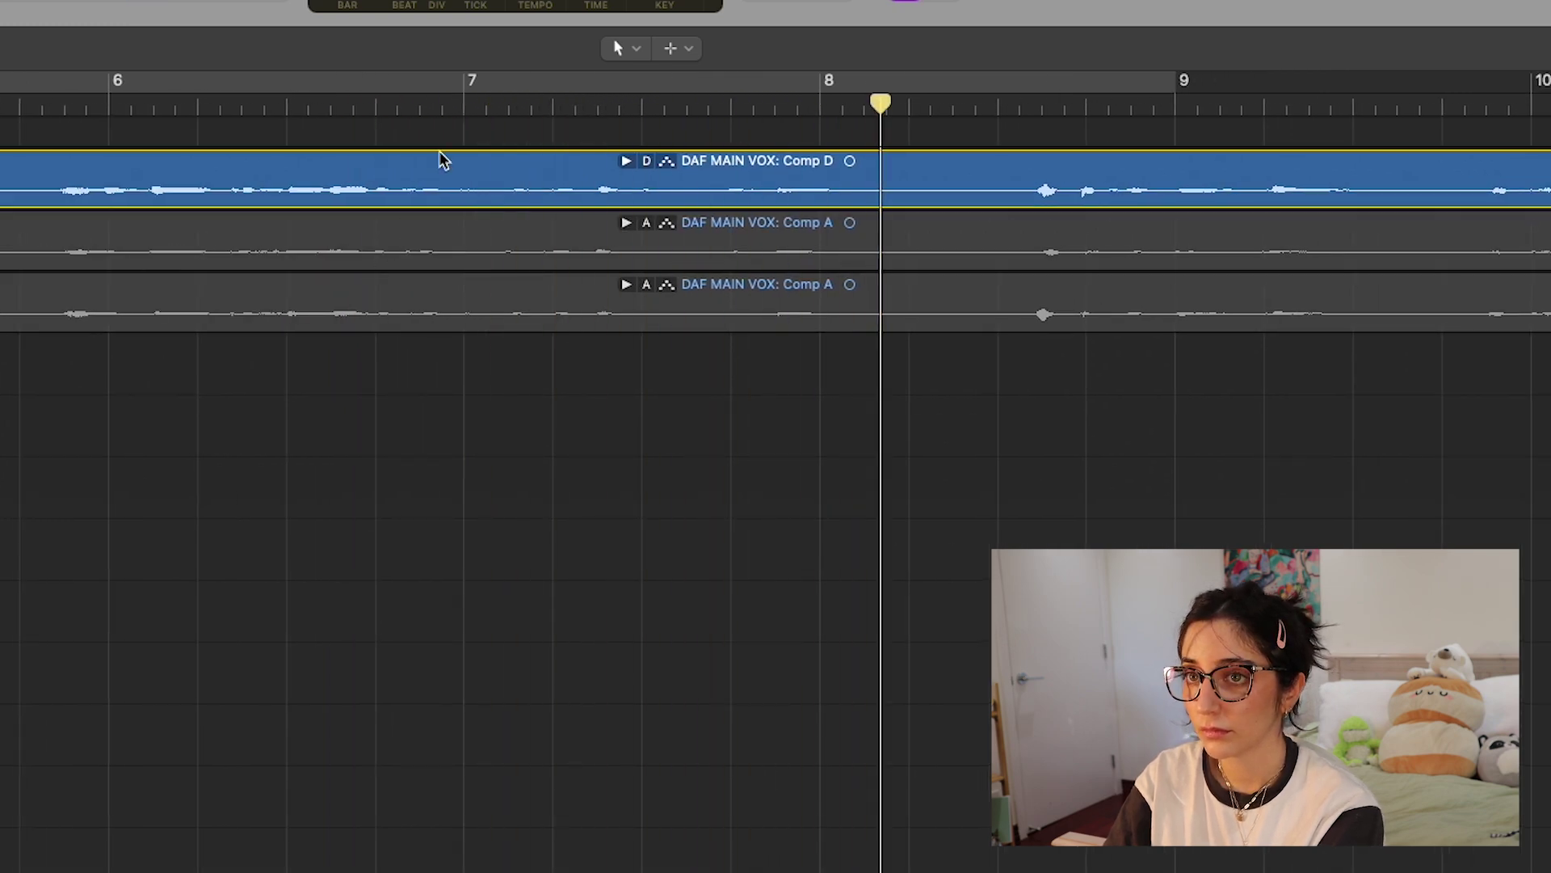
{"action": "key", "text": "space"}
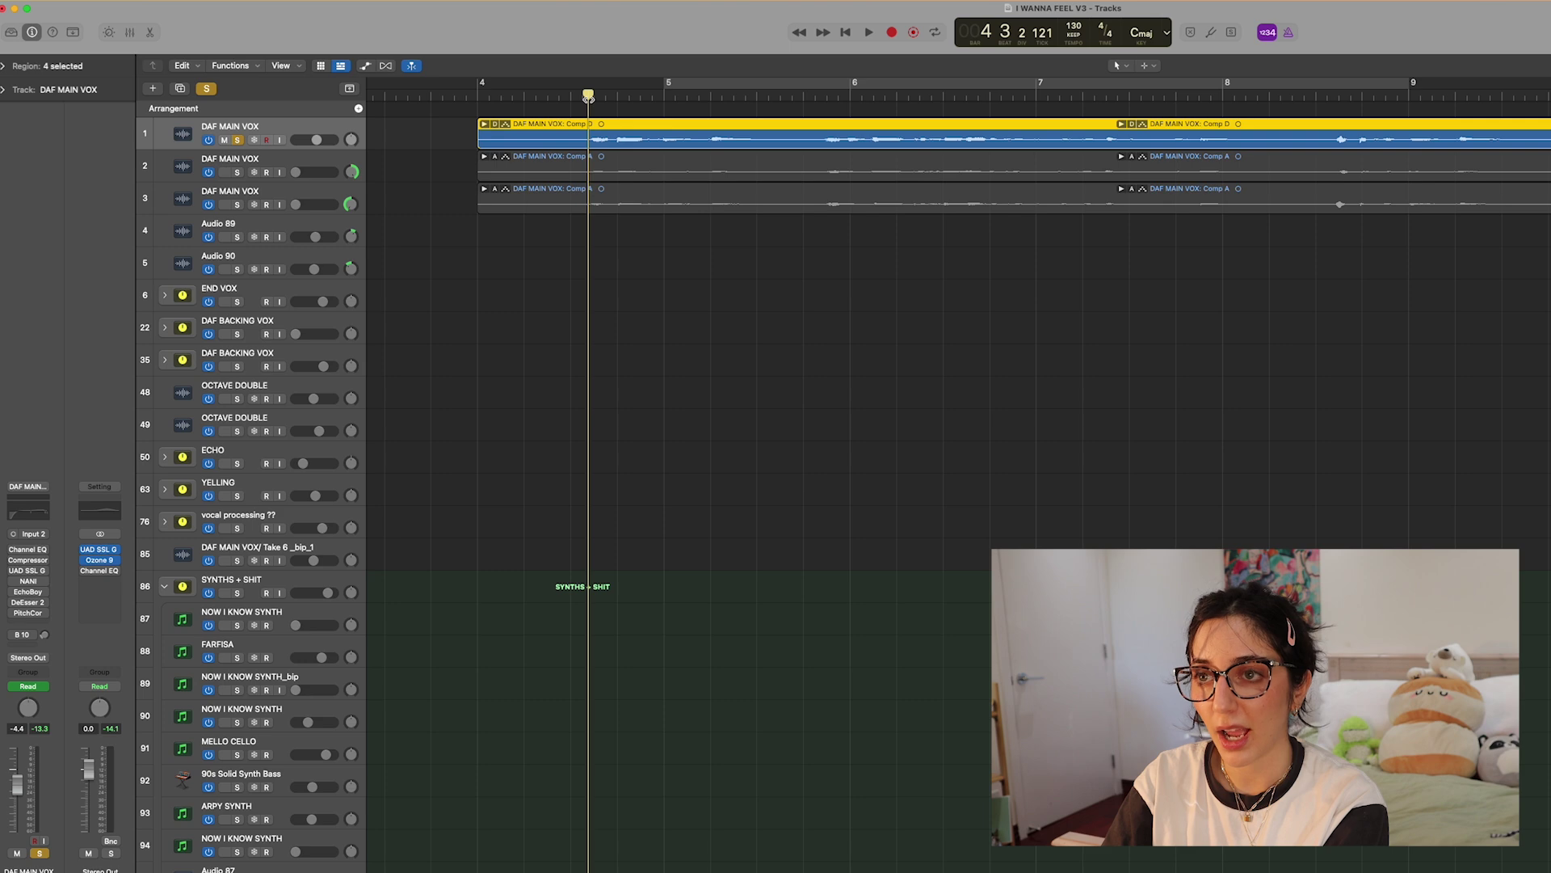
Open and enable the first Channel EQ on the soloed DAF MAIN VOX track and play the vocal through it
{"action": "left_click", "coordinate": [28, 551]}
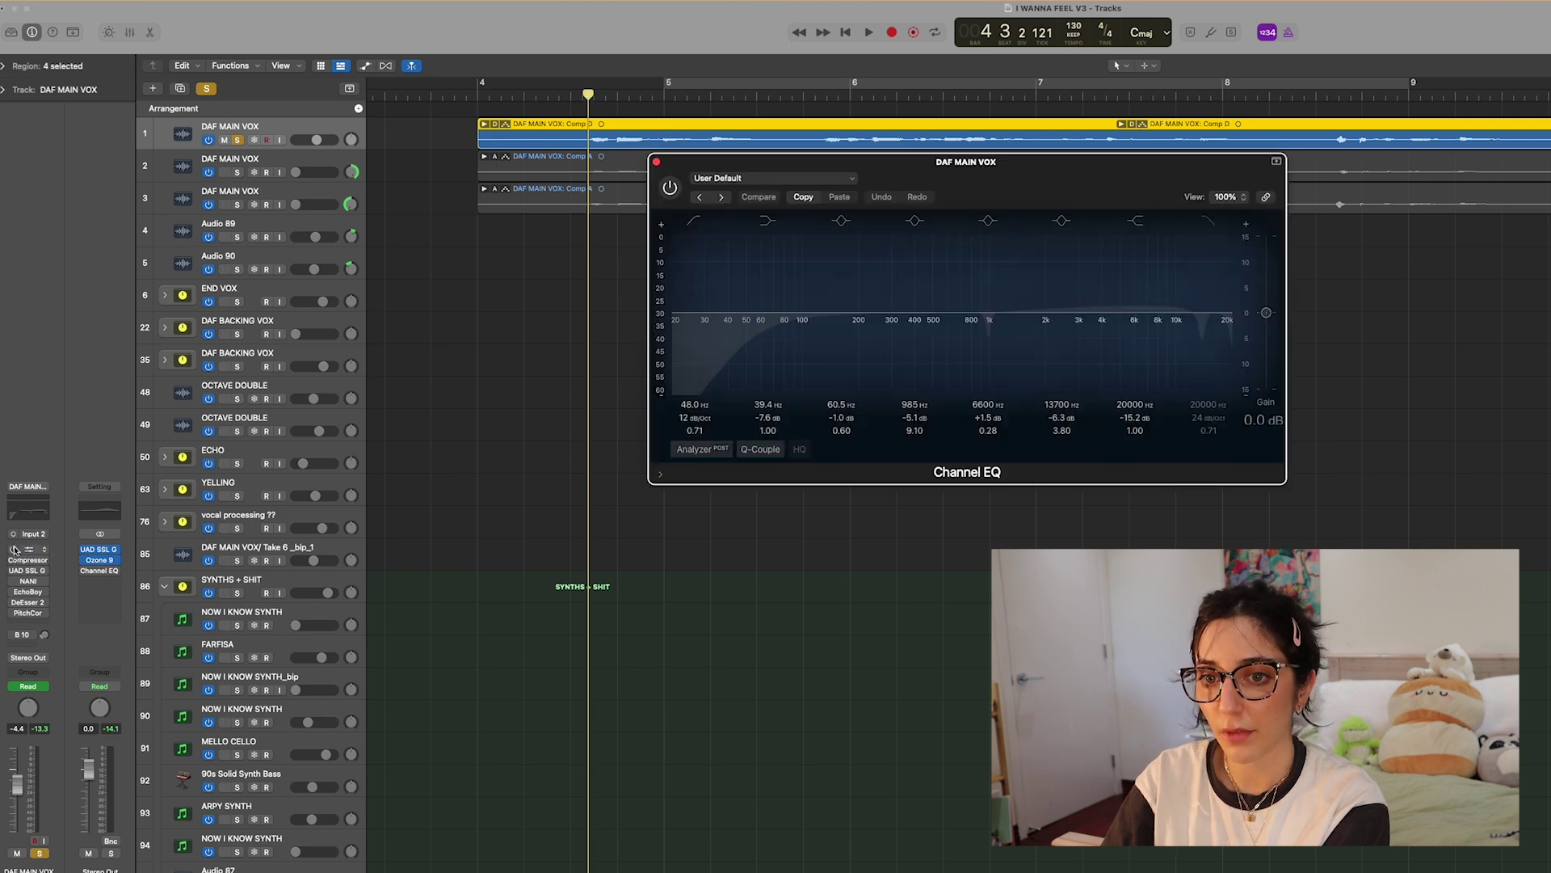
{"action": "left_click", "coordinate": [14, 550]}
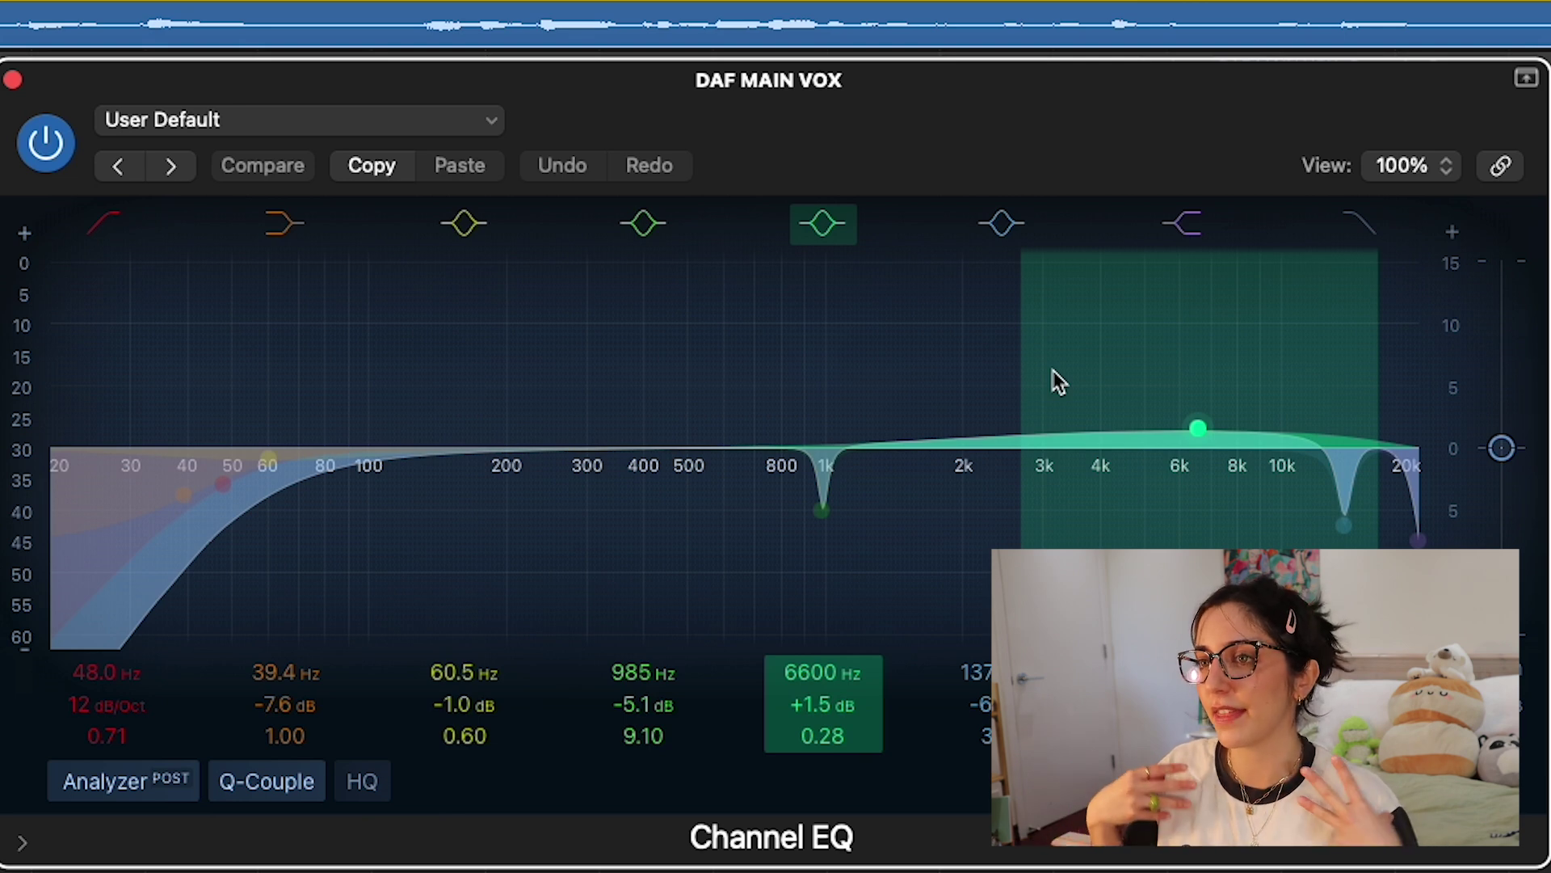
{"action": "key", "text": "space"}
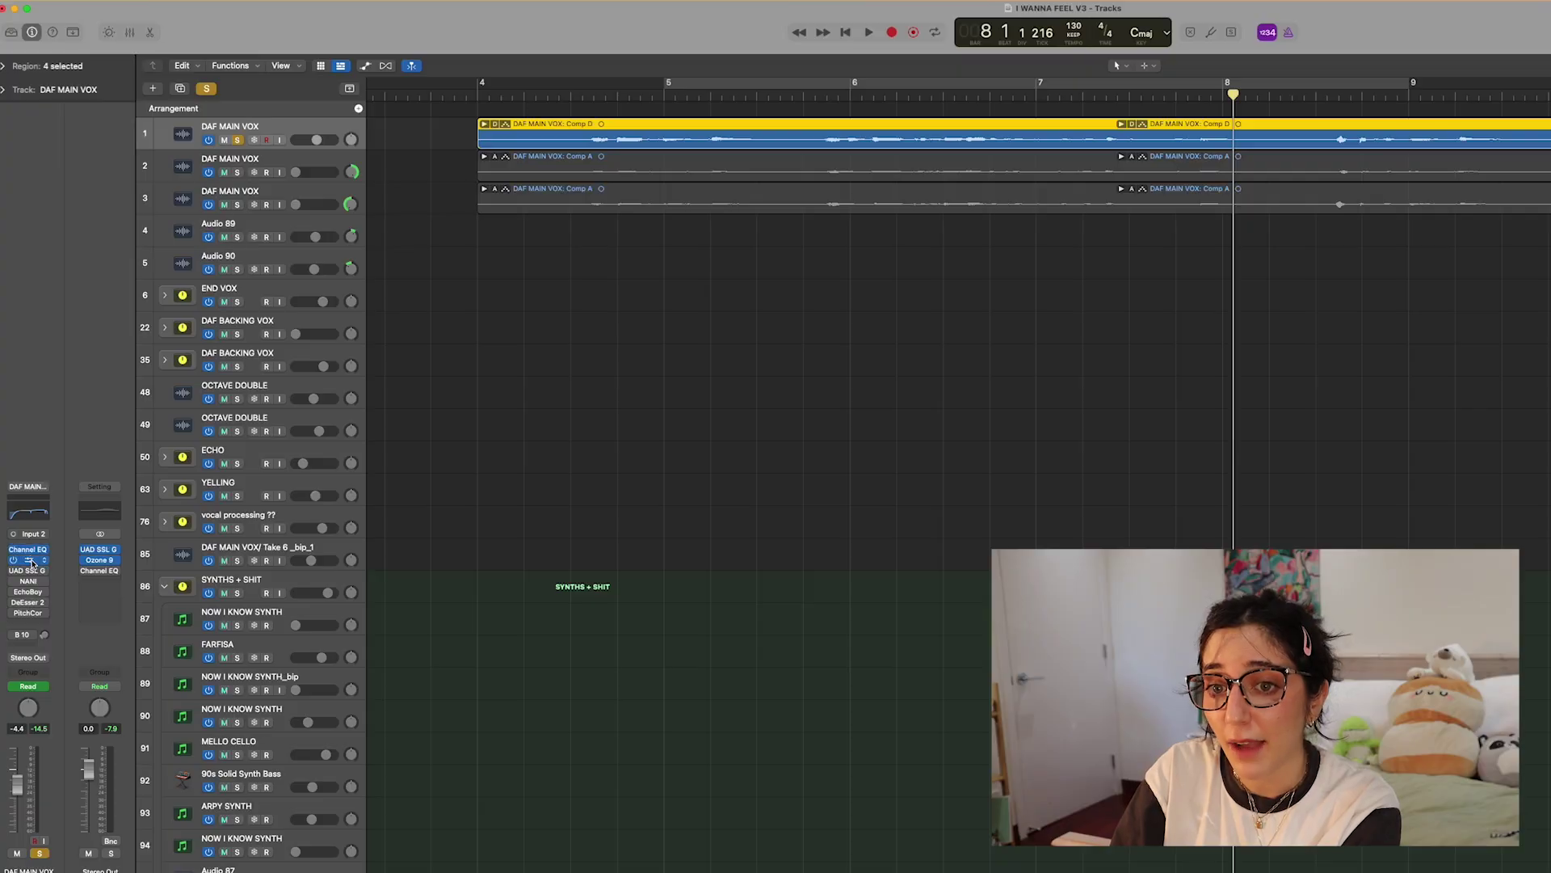
Open the vocal's Compressor with the Studio Vocal setting and play the compressed vocal from partway through bar 4
{"action": "left_click", "coordinate": [26, 559]}
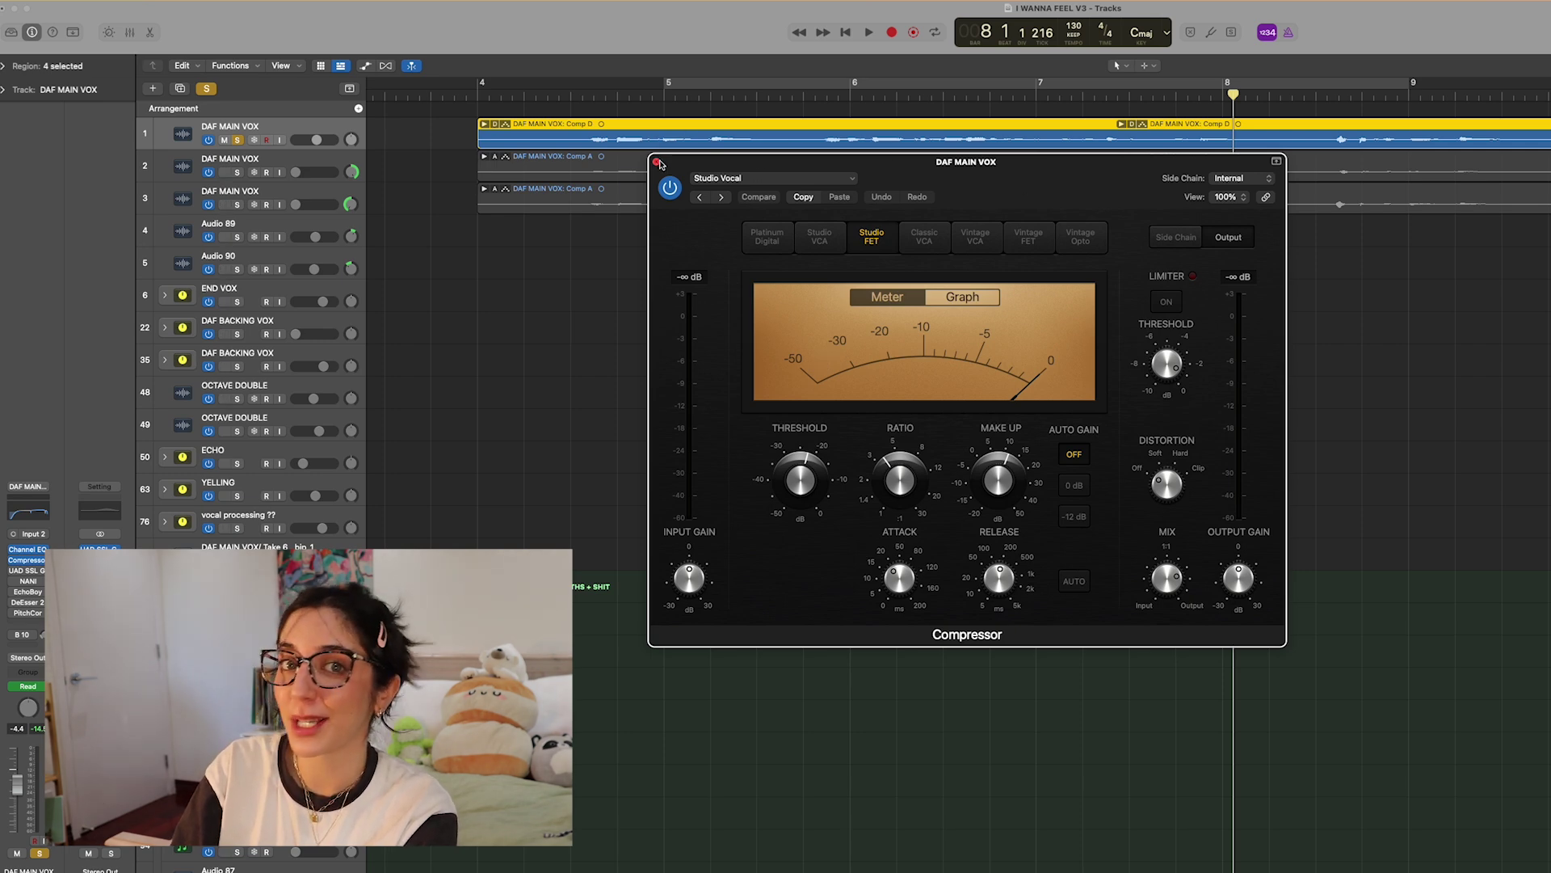
{"action": "left_click", "coordinate": [595, 103]}
{"action": "left_click", "coordinate": [593, 100]}
{"action": "key", "text": "space"}
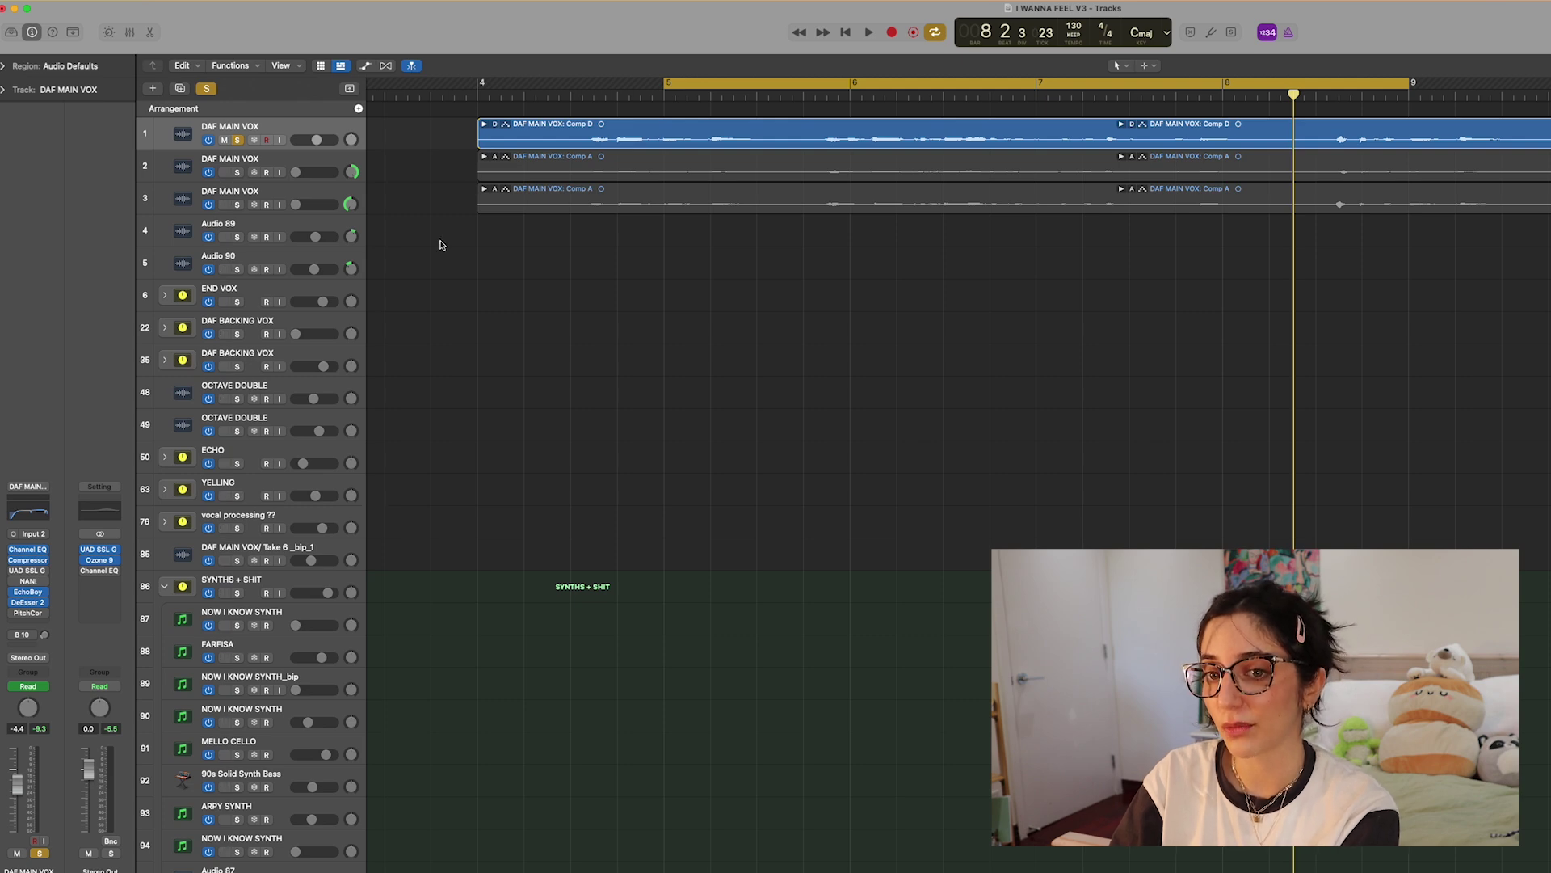
Audition the soloed vocal in the bar 5 to 9 cycle with EchoBoy, DeEsser 2 and the pitch correction insert
{"action": "key", "text": "space"}
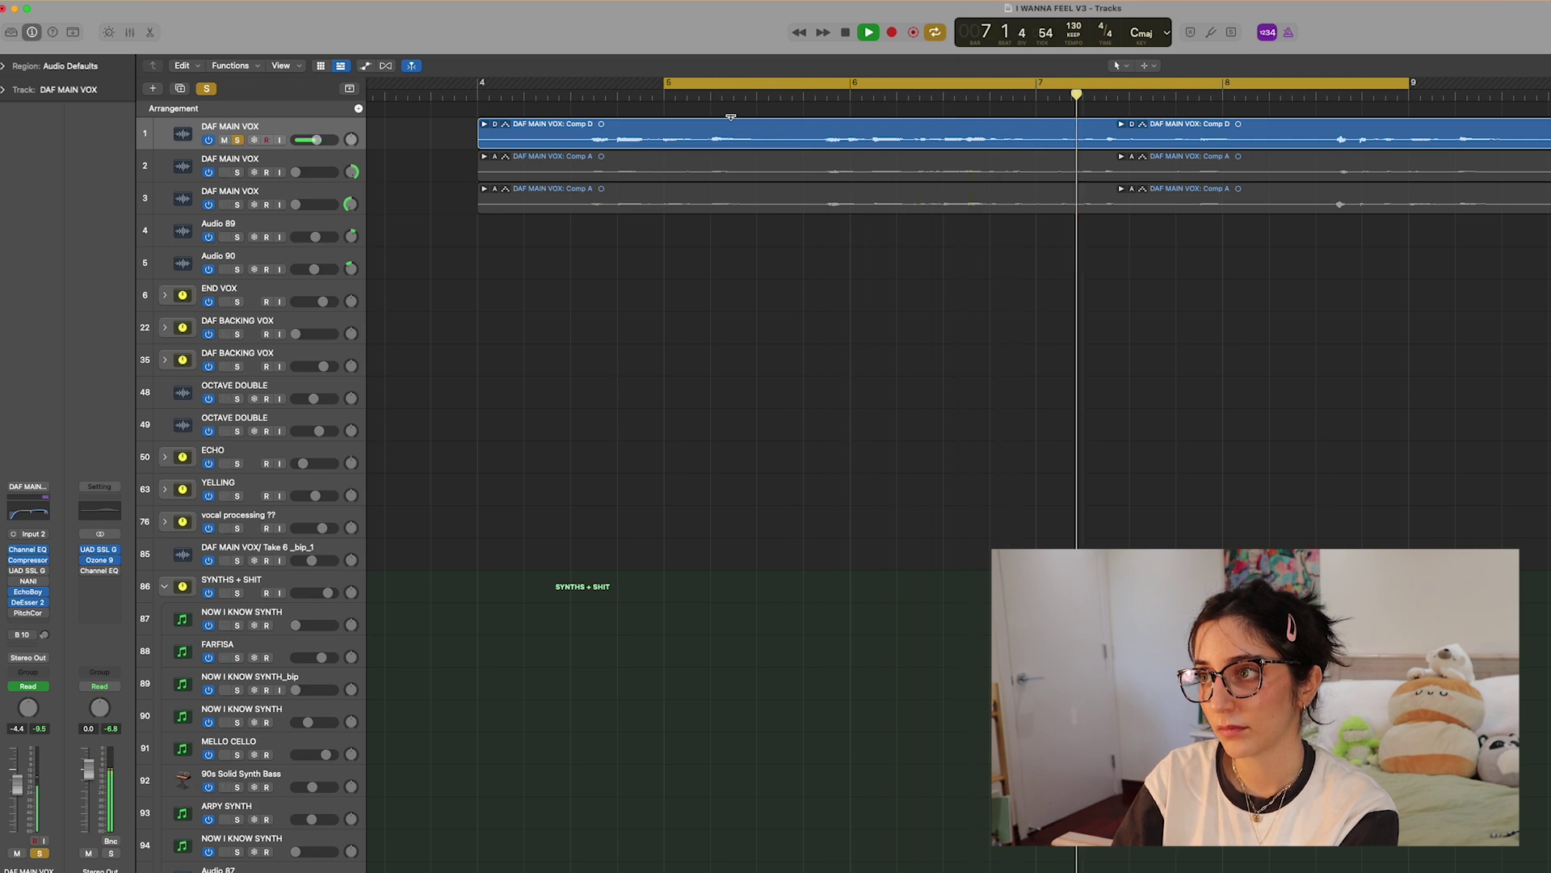
{"action": "key", "text": "space"}
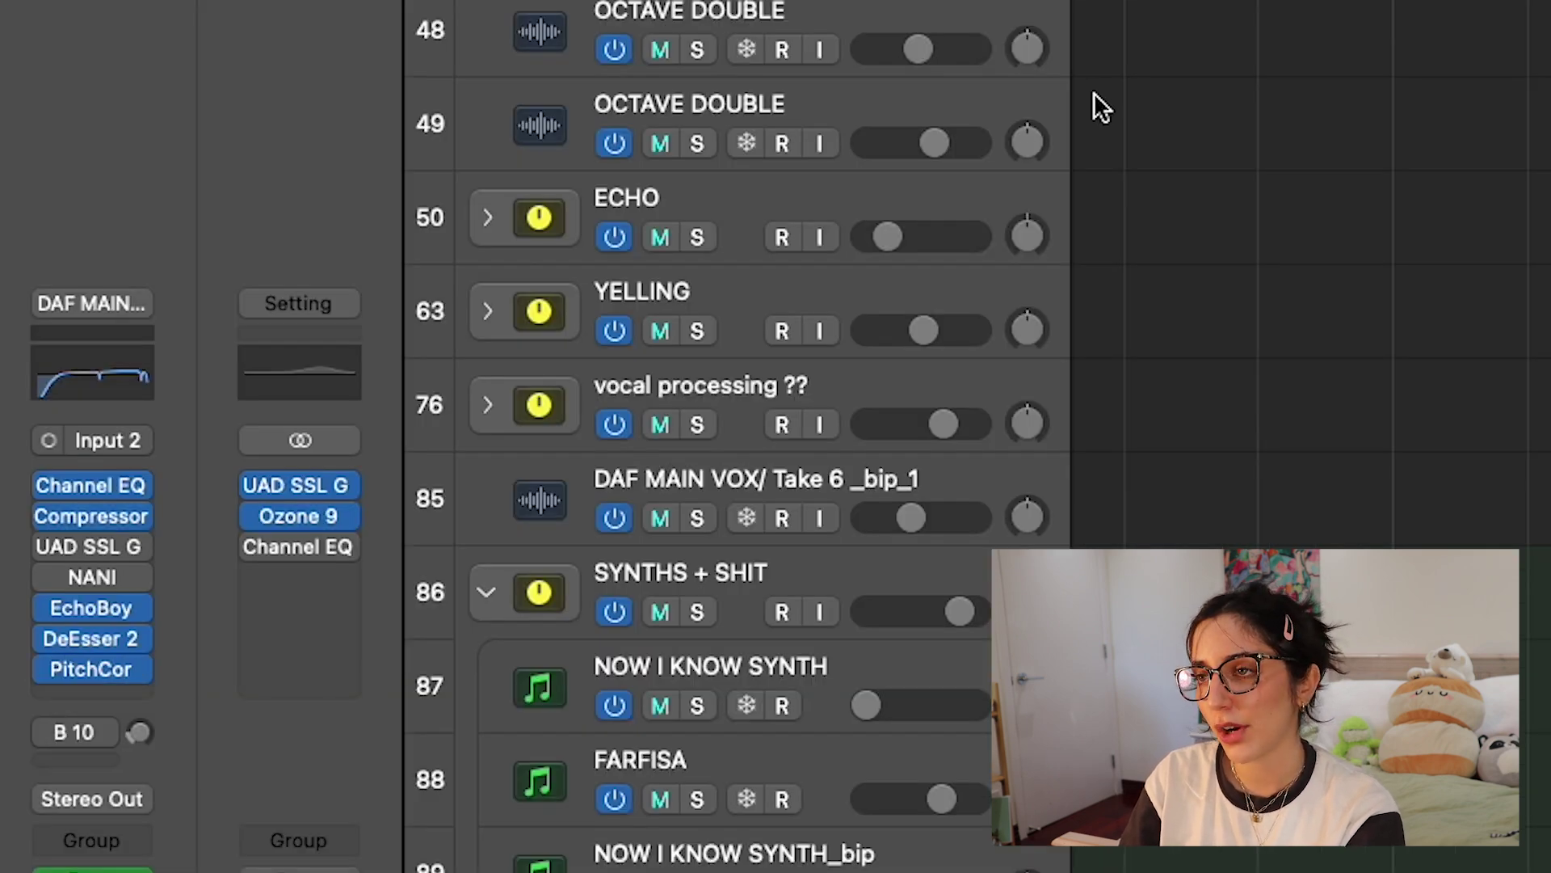
{"action": "mouse_move", "coordinate": [61, 638]}
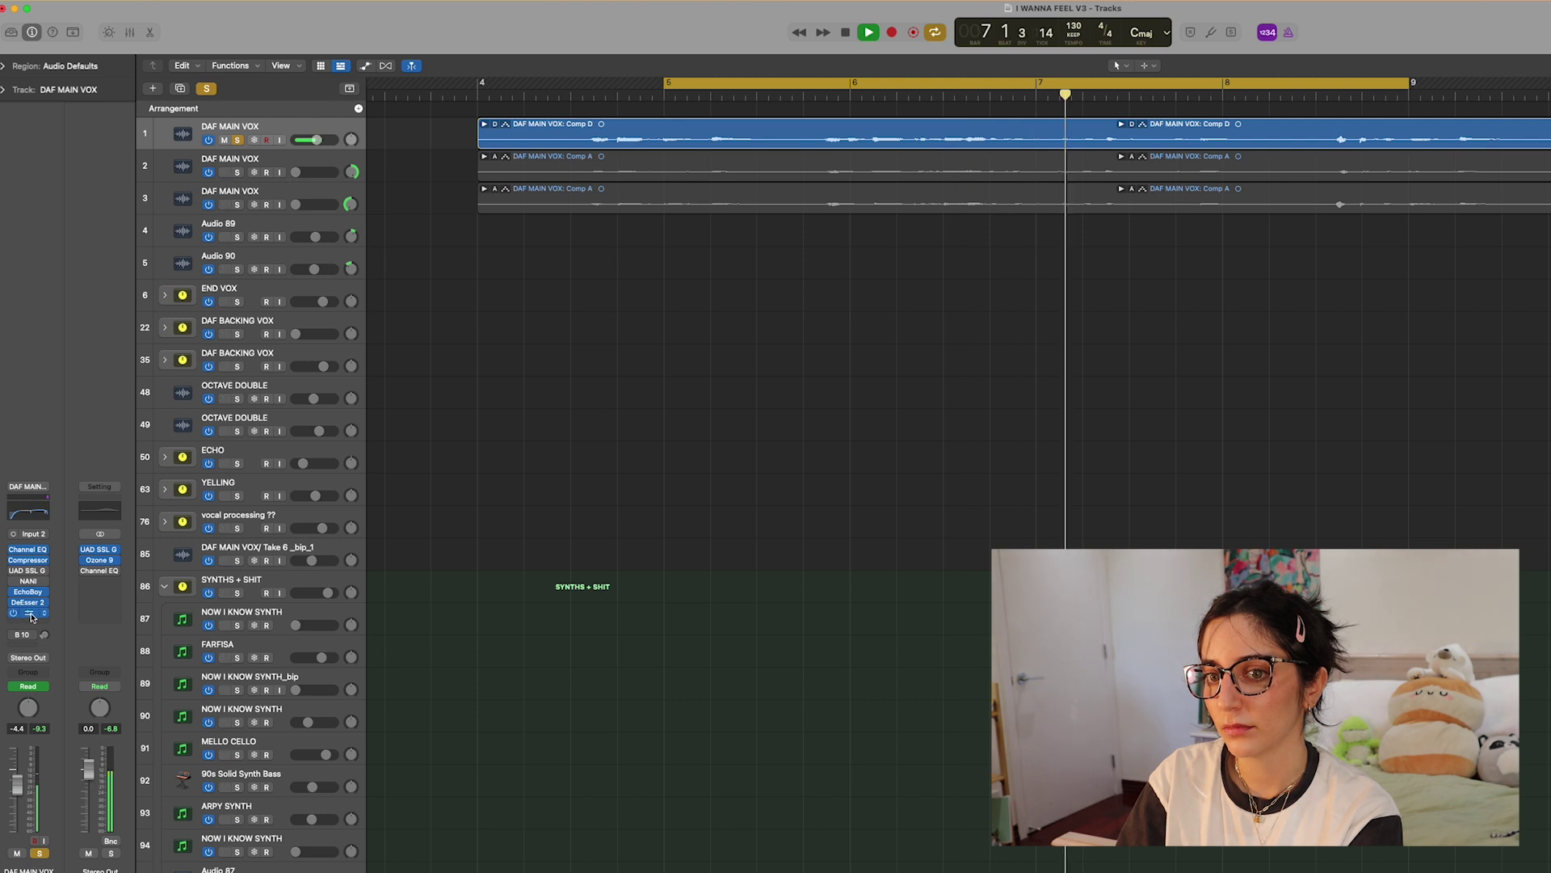
{"action": "key", "text": "space"}
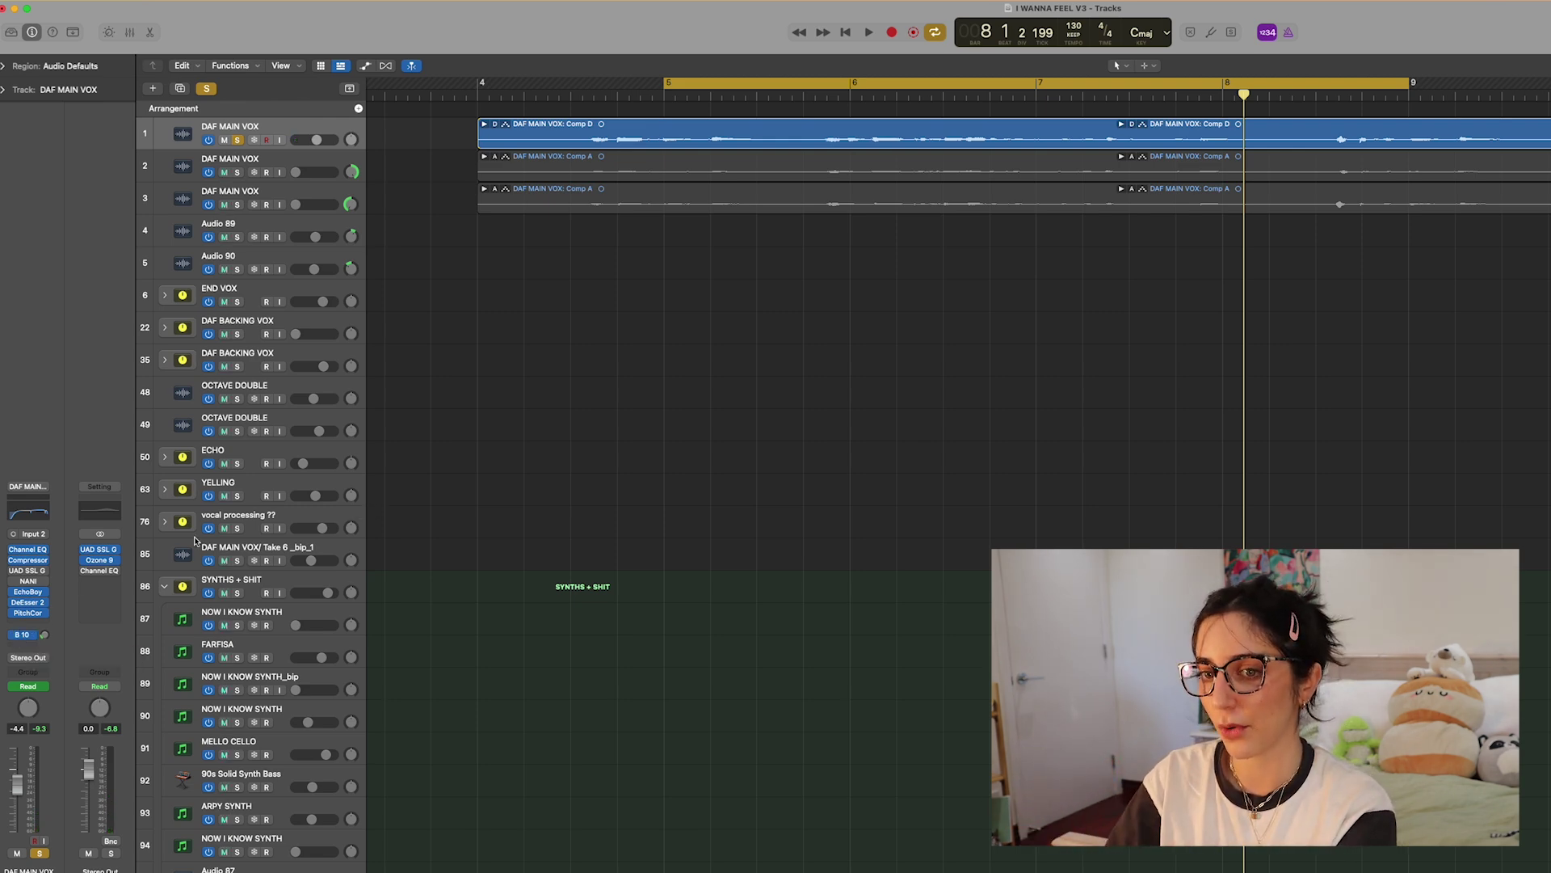
Turn on the lead vocal's Bus 10 reverb send and clear the track solo and cycle region
{"action": "left_click", "coordinate": [22, 640]}
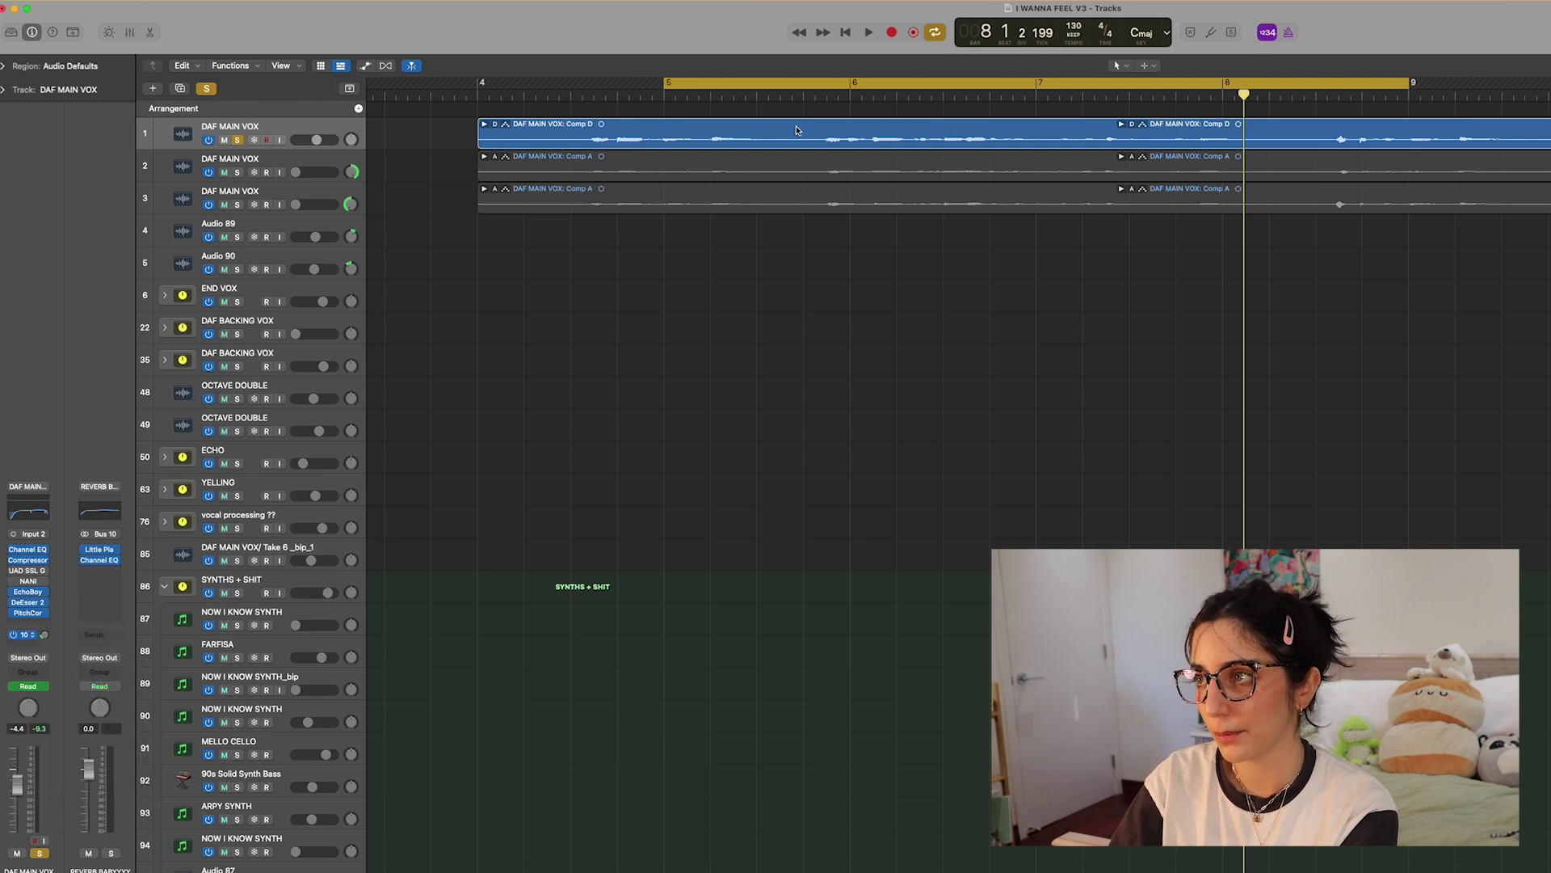
{"action": "key", "text": "s"}
{"action": "key", "text": "z"}
{"action": "key", "text": "c"}
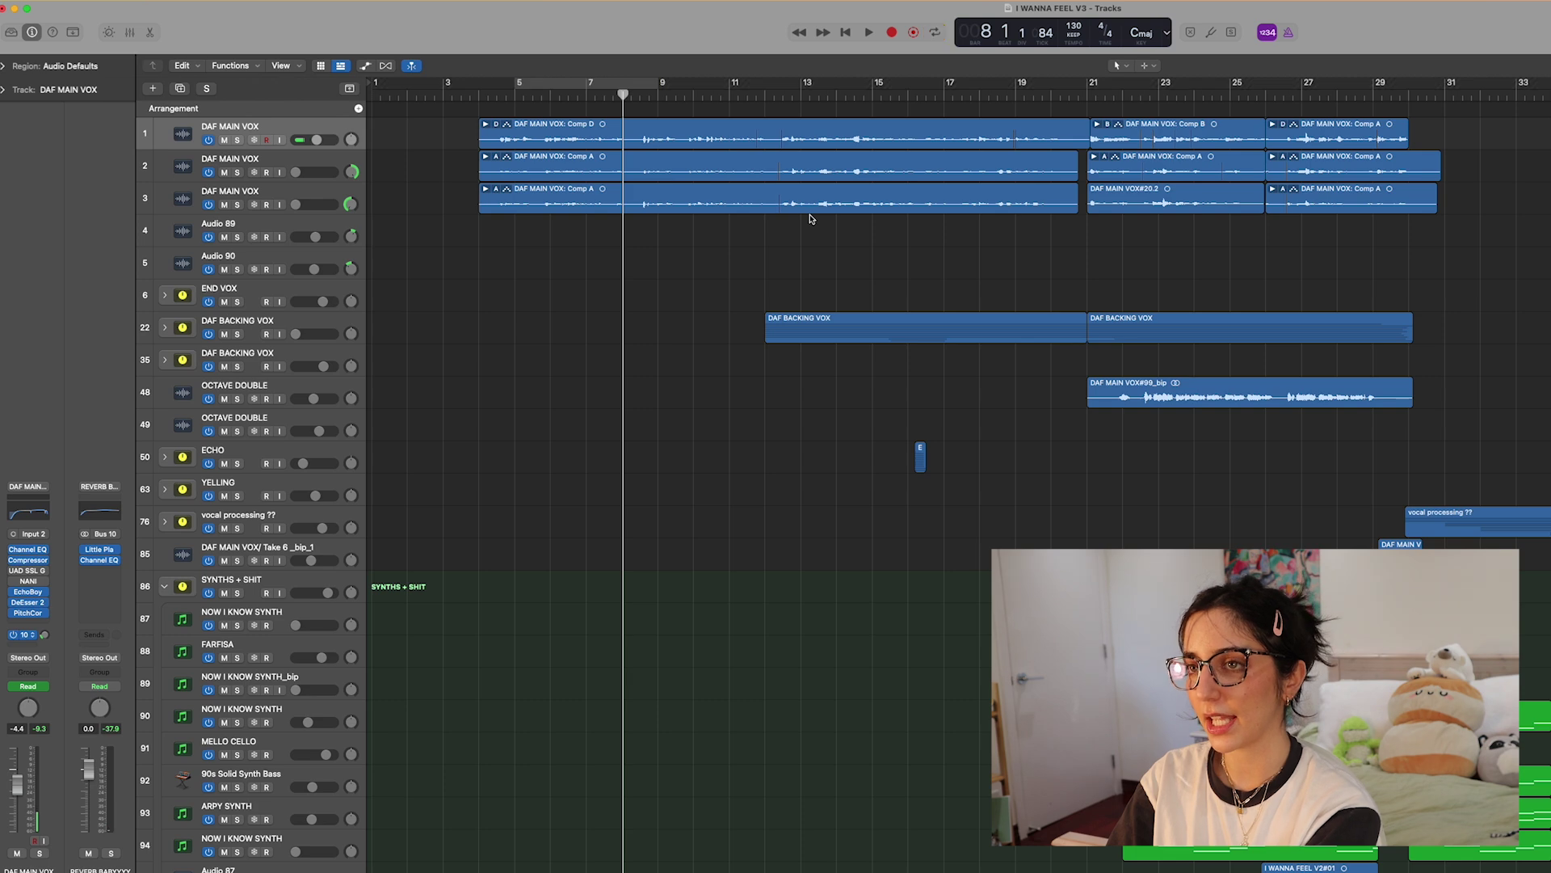
Solo the DS_DTH_drum_kick_one_shot_cold track and play it from bar 8 beat 3 without its effects
{"action": "left_click", "coordinate": [673, 86]}
{"action": "left_click_drag", "start_coordinate": [673, 86], "coordinate": [631, 86]}
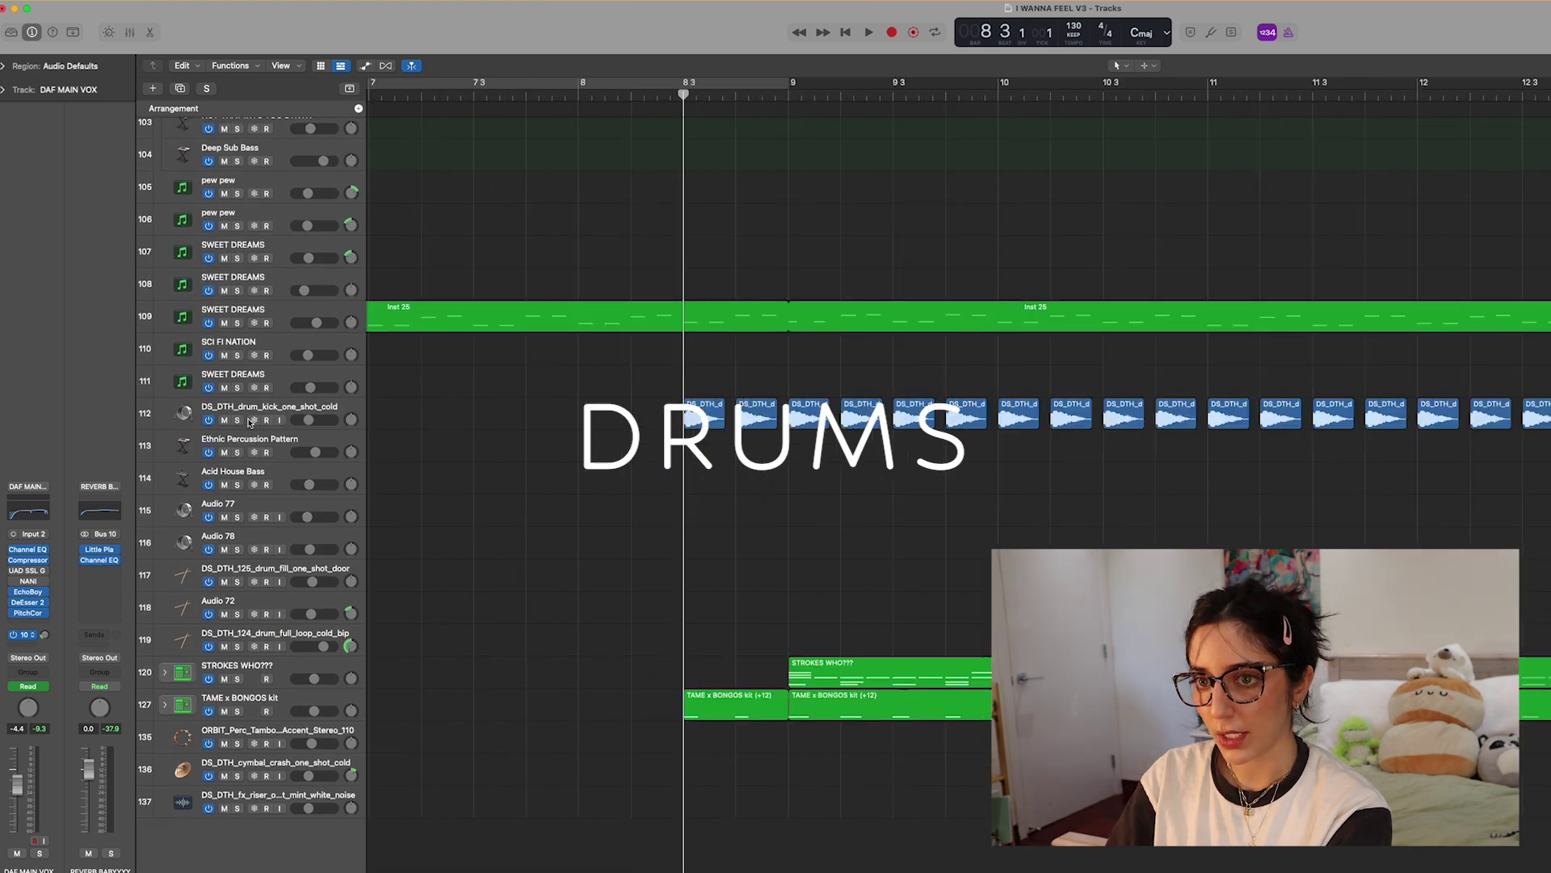
{"action": "left_click", "coordinate": [237, 419]}
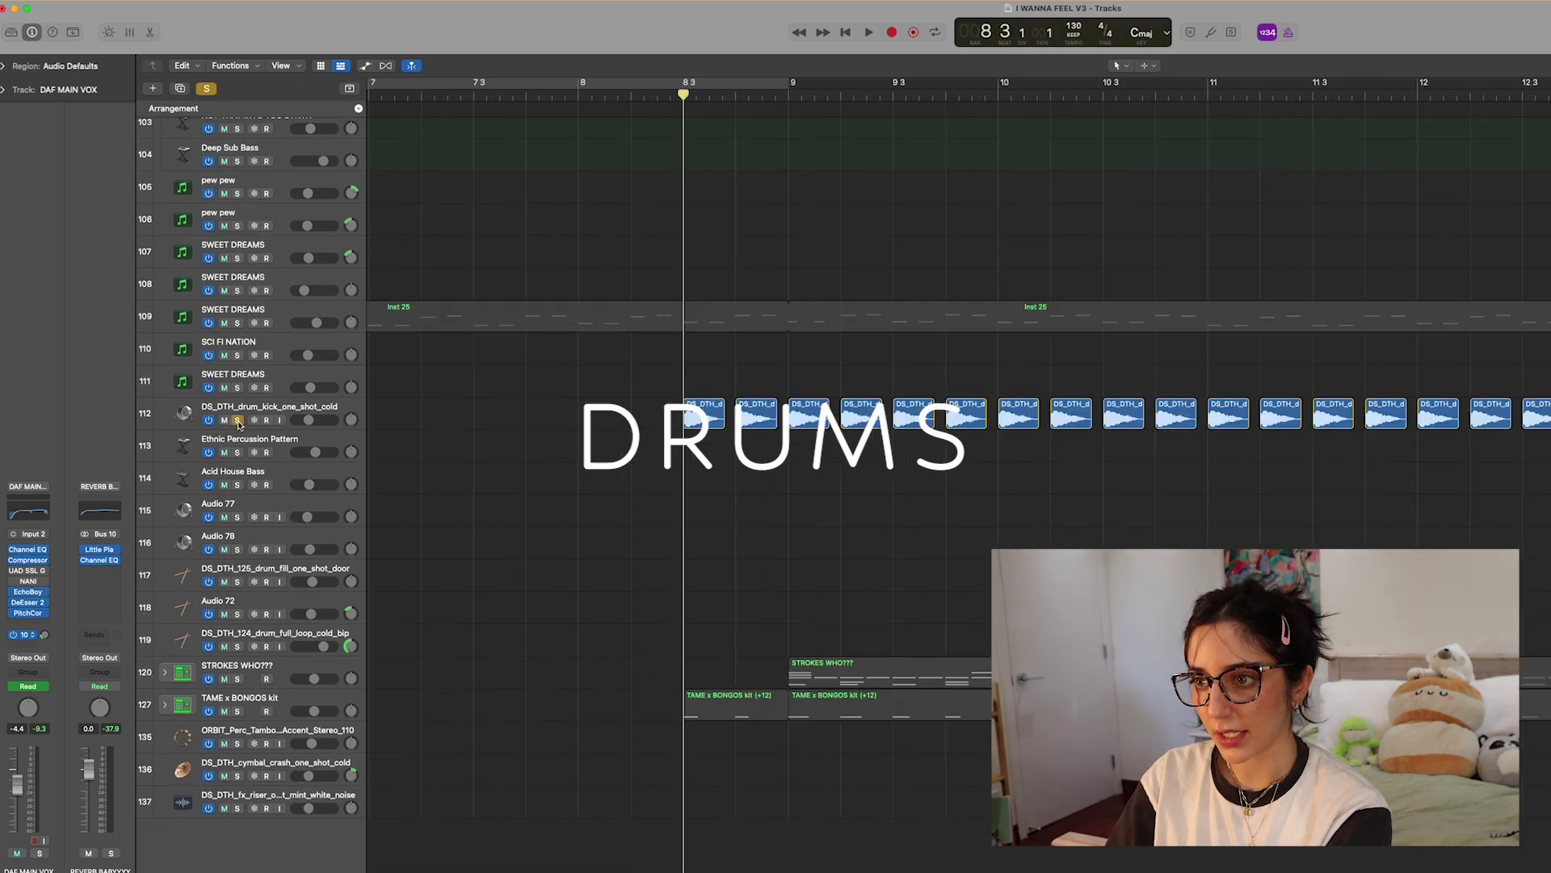
{"action": "key", "text": "space"}
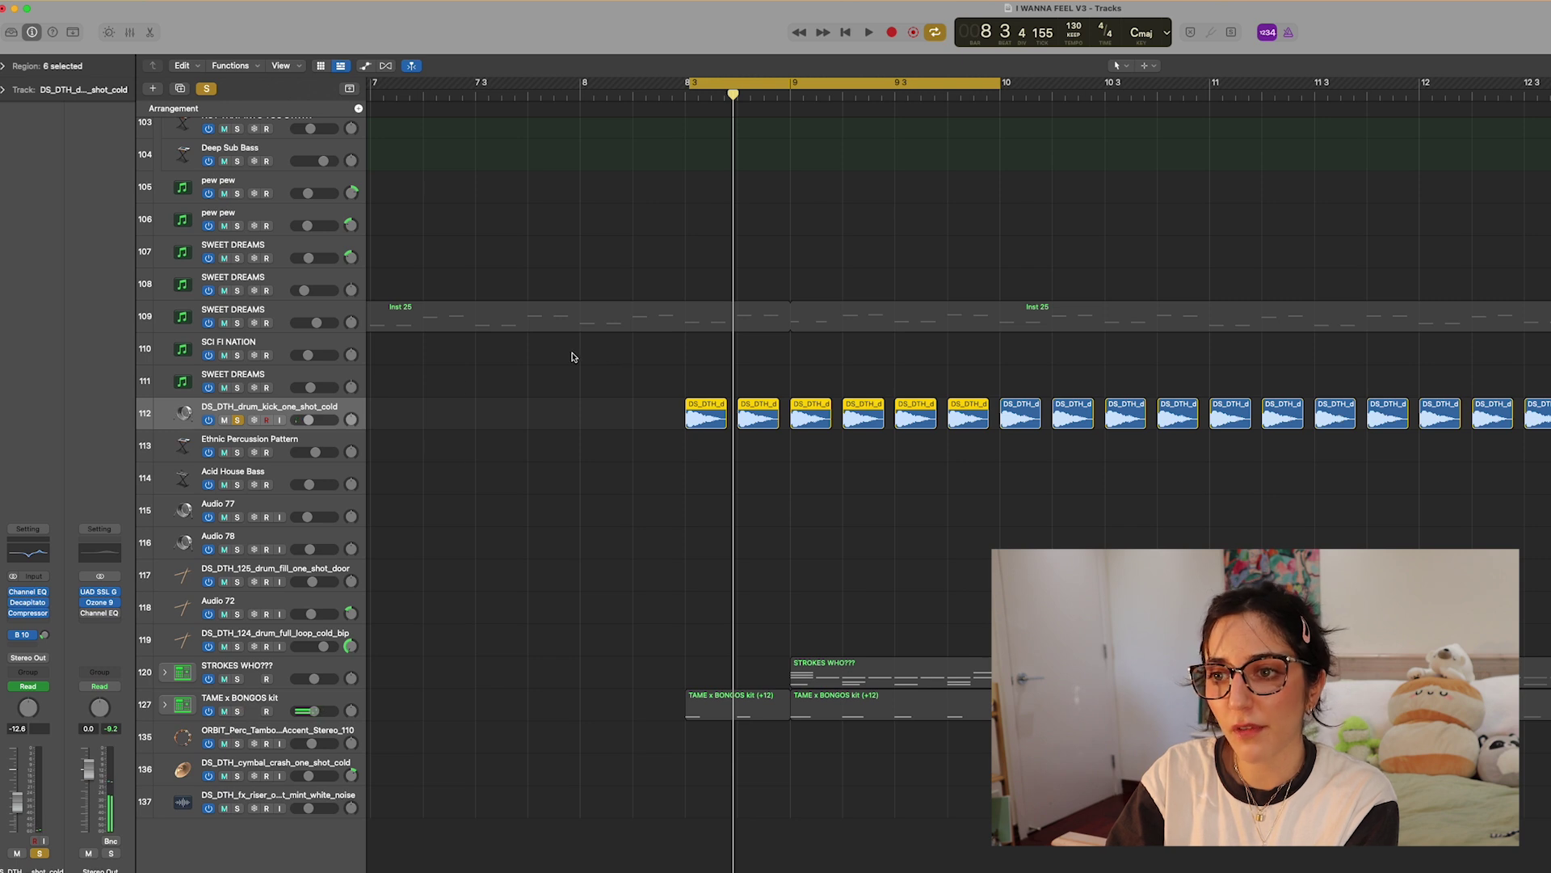
{"action": "key", "text": "space"}
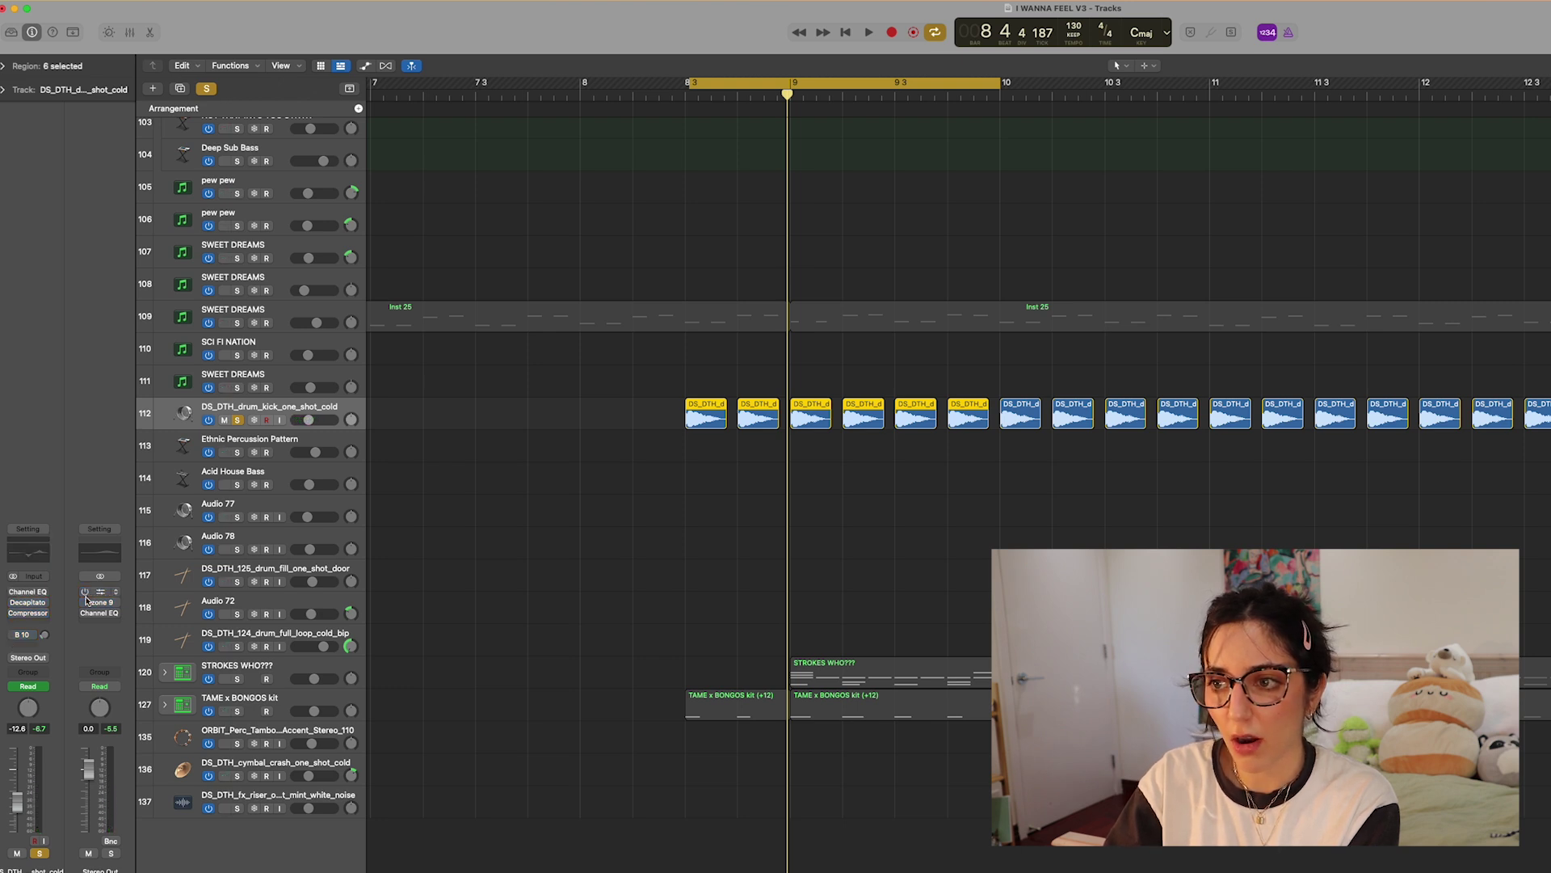
{"action": "key", "text": "space"}
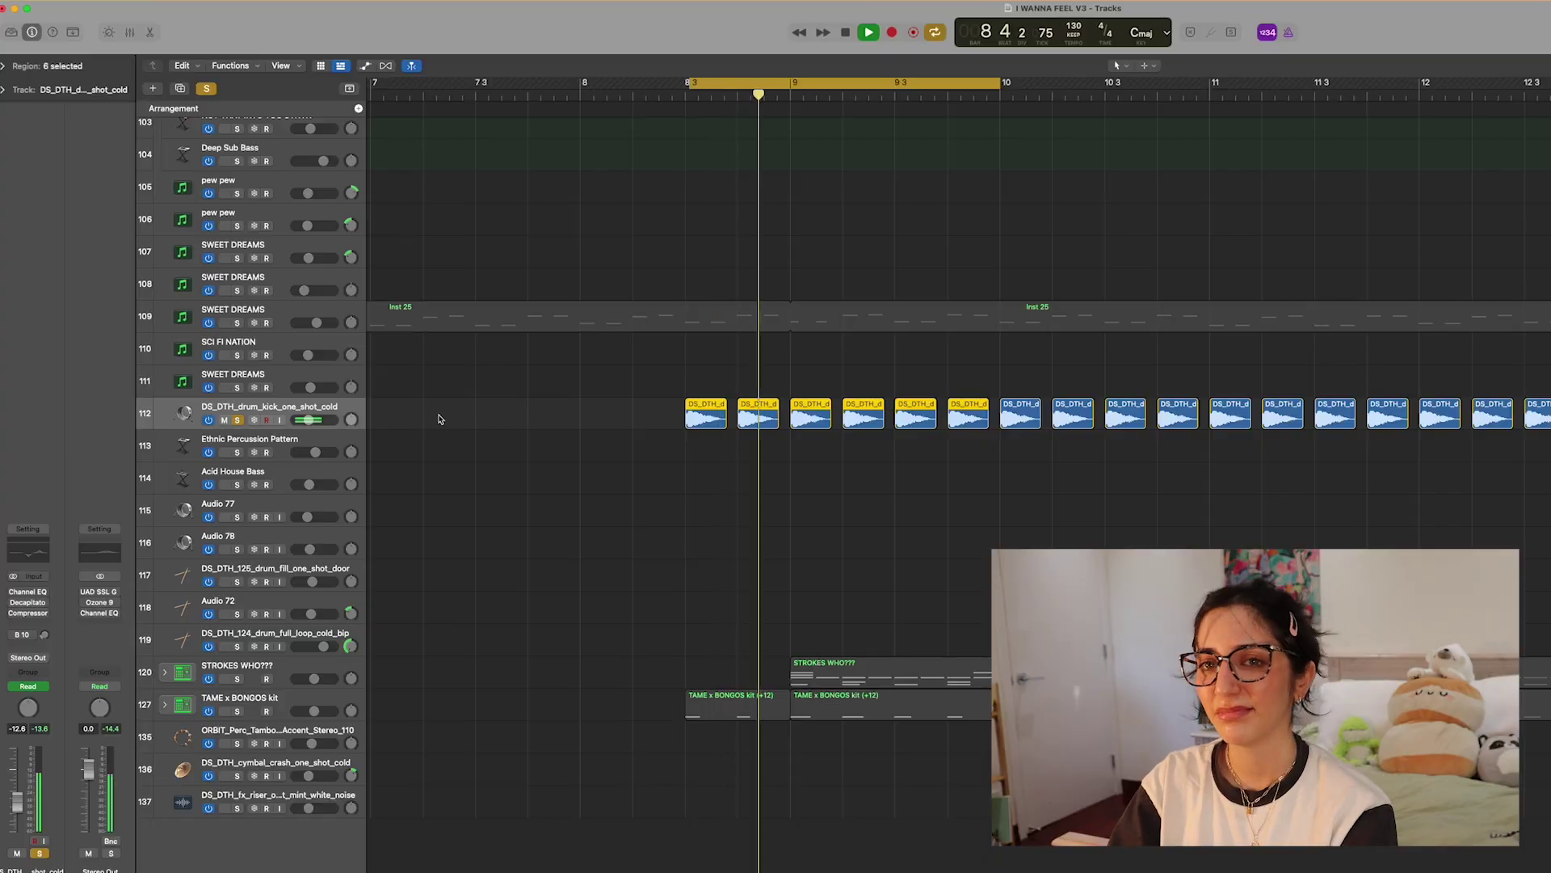
{"action": "key", "text": "space"}
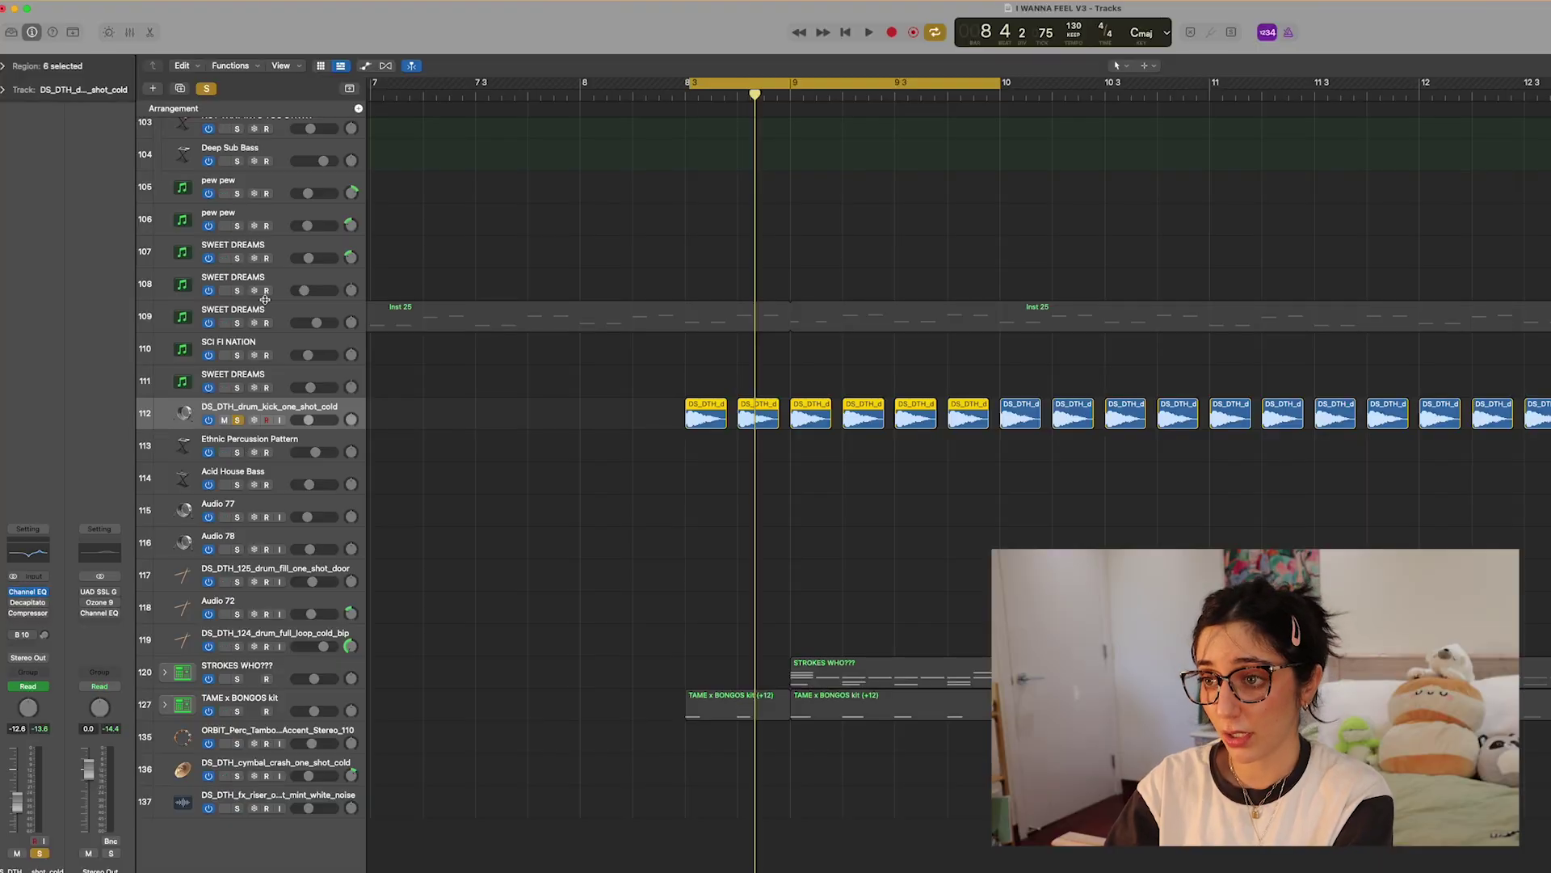
Play the soloed kick with only its Channel EQ enabled
{"action": "key", "text": "space"}
{"action": "key", "text": "space"}
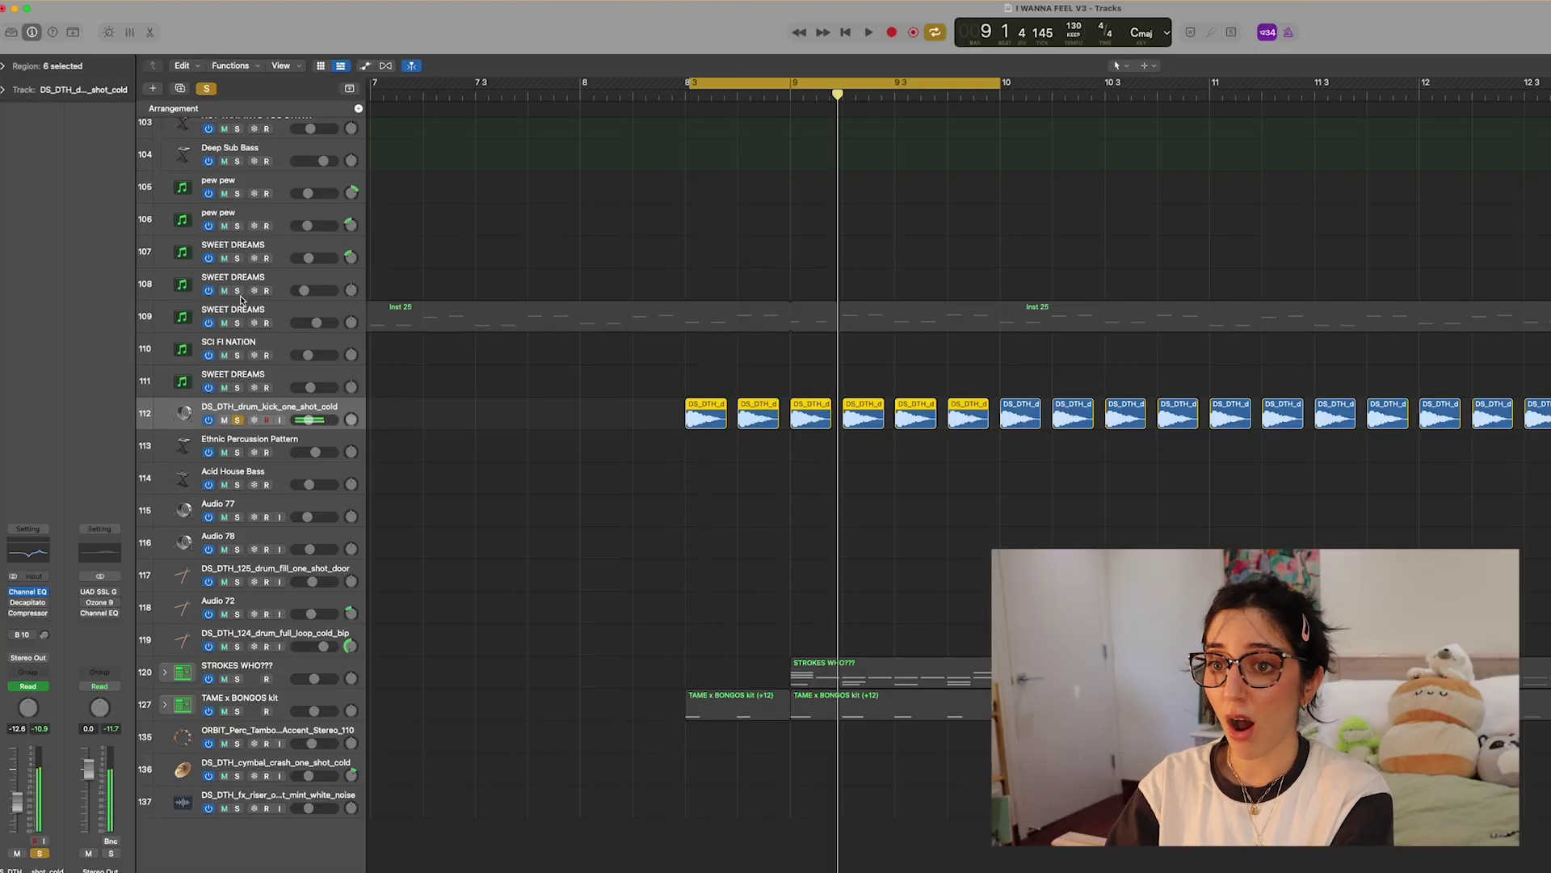
{"action": "key", "text": "space"}
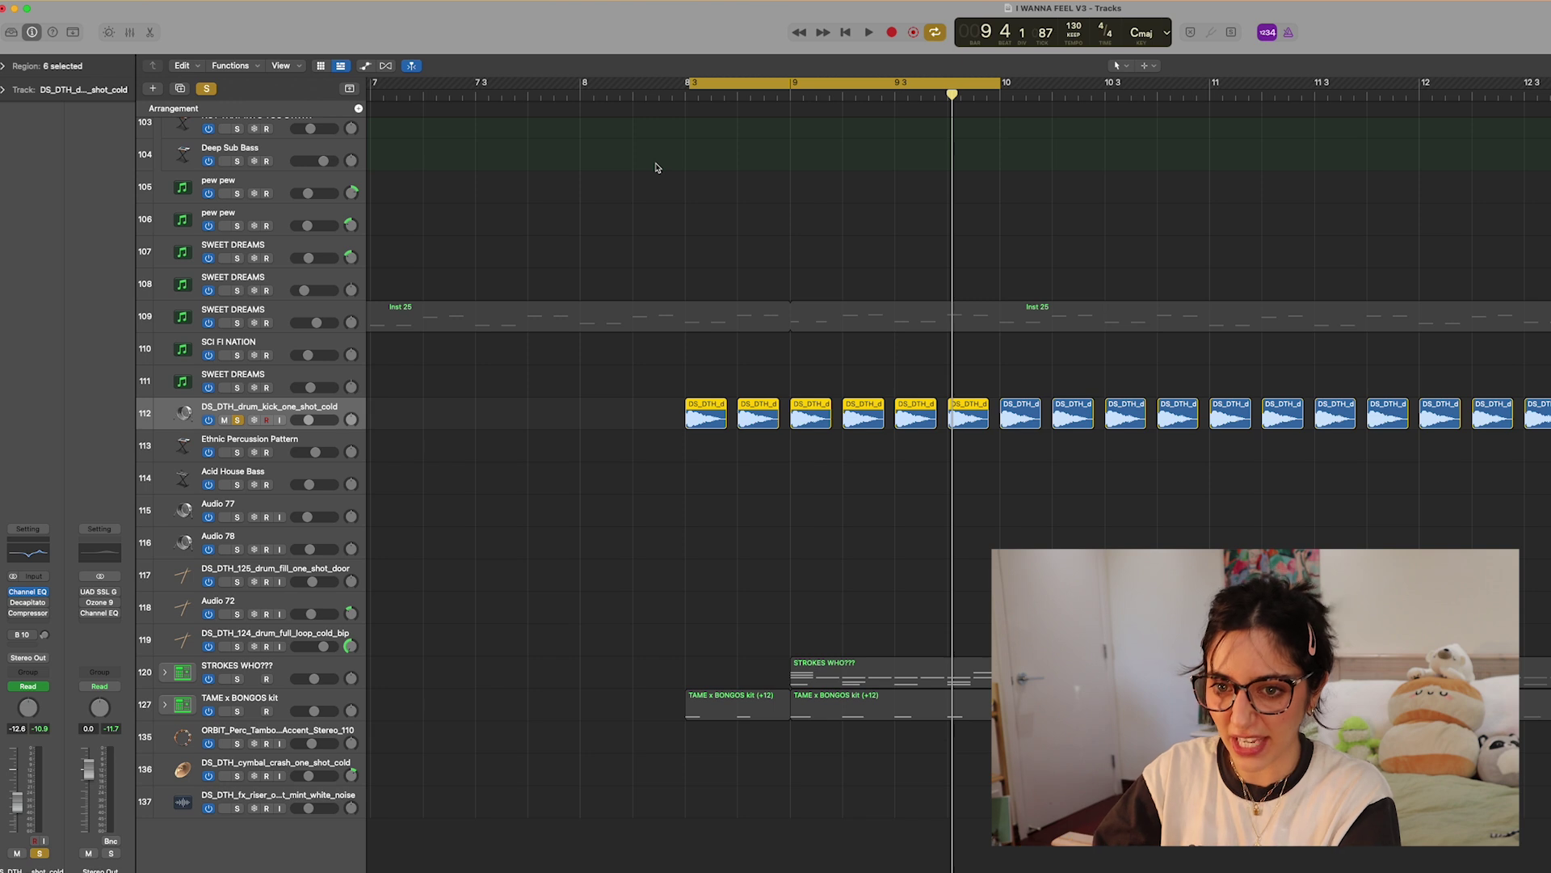
Open and enable the kick's Decapitator with the Room Driver setting, and play the kick through it and the Compressor
{"action": "left_click", "coordinate": [32, 603]}
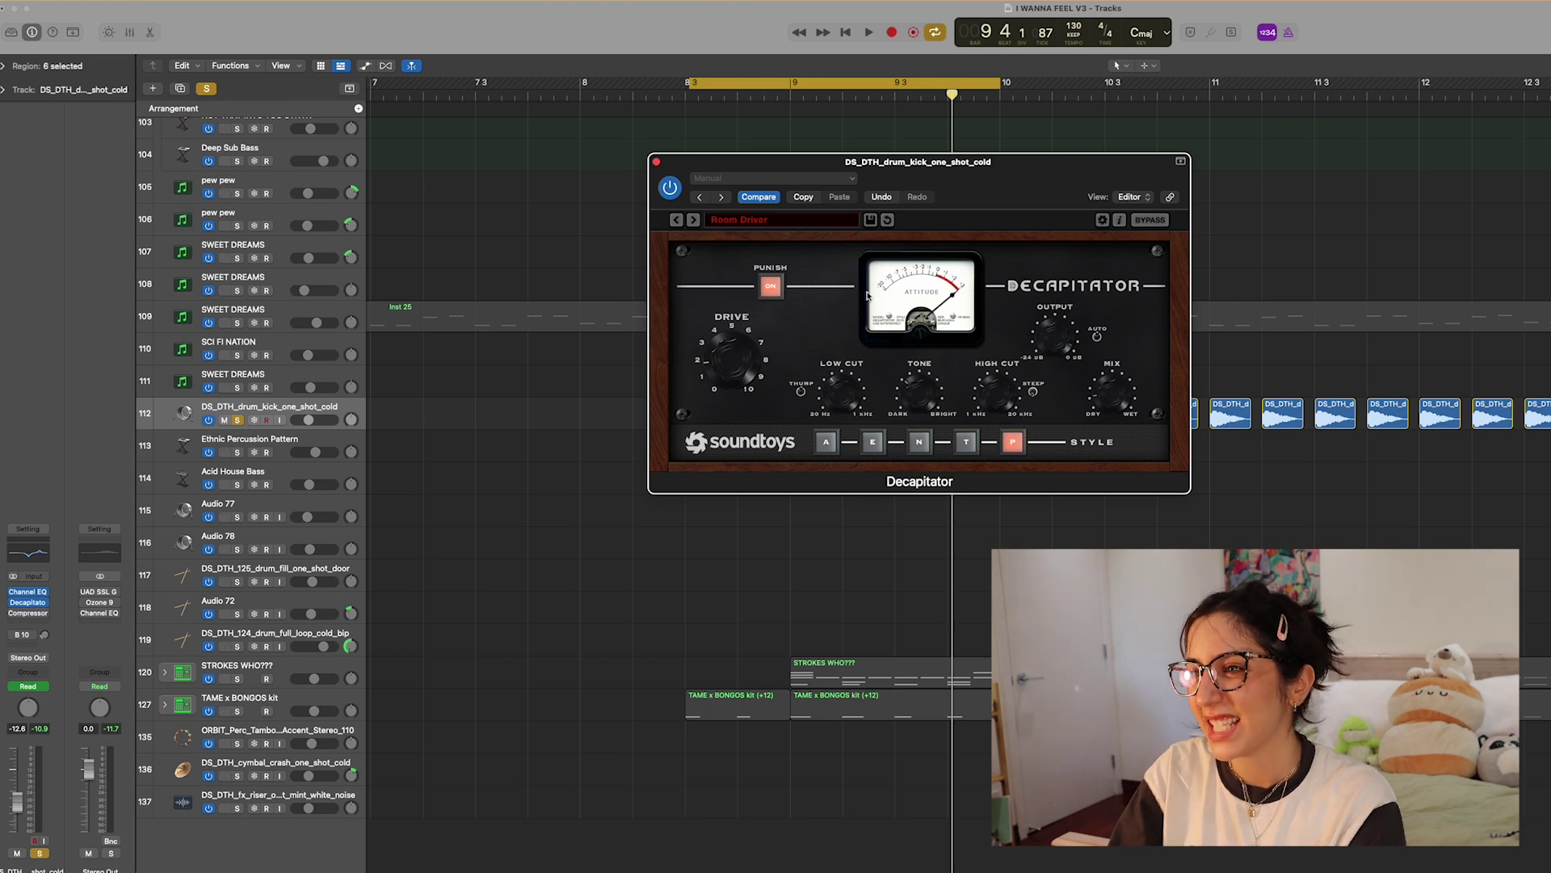
{"action": "key", "text": "space"}
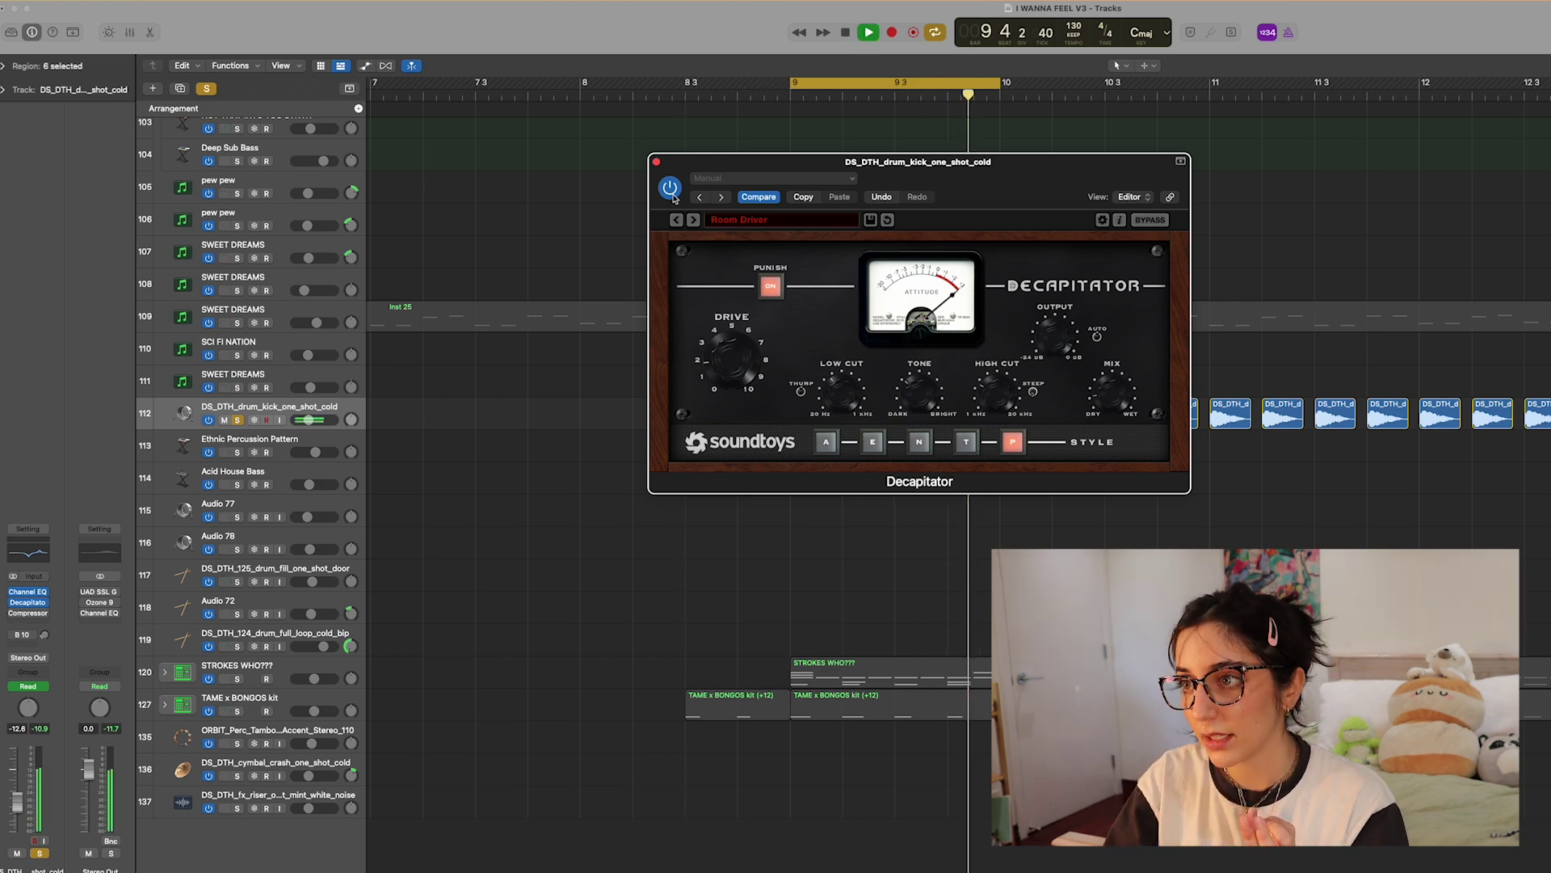
{"action": "key", "text": "space"}
{"action": "left_click", "coordinate": [656, 162]}
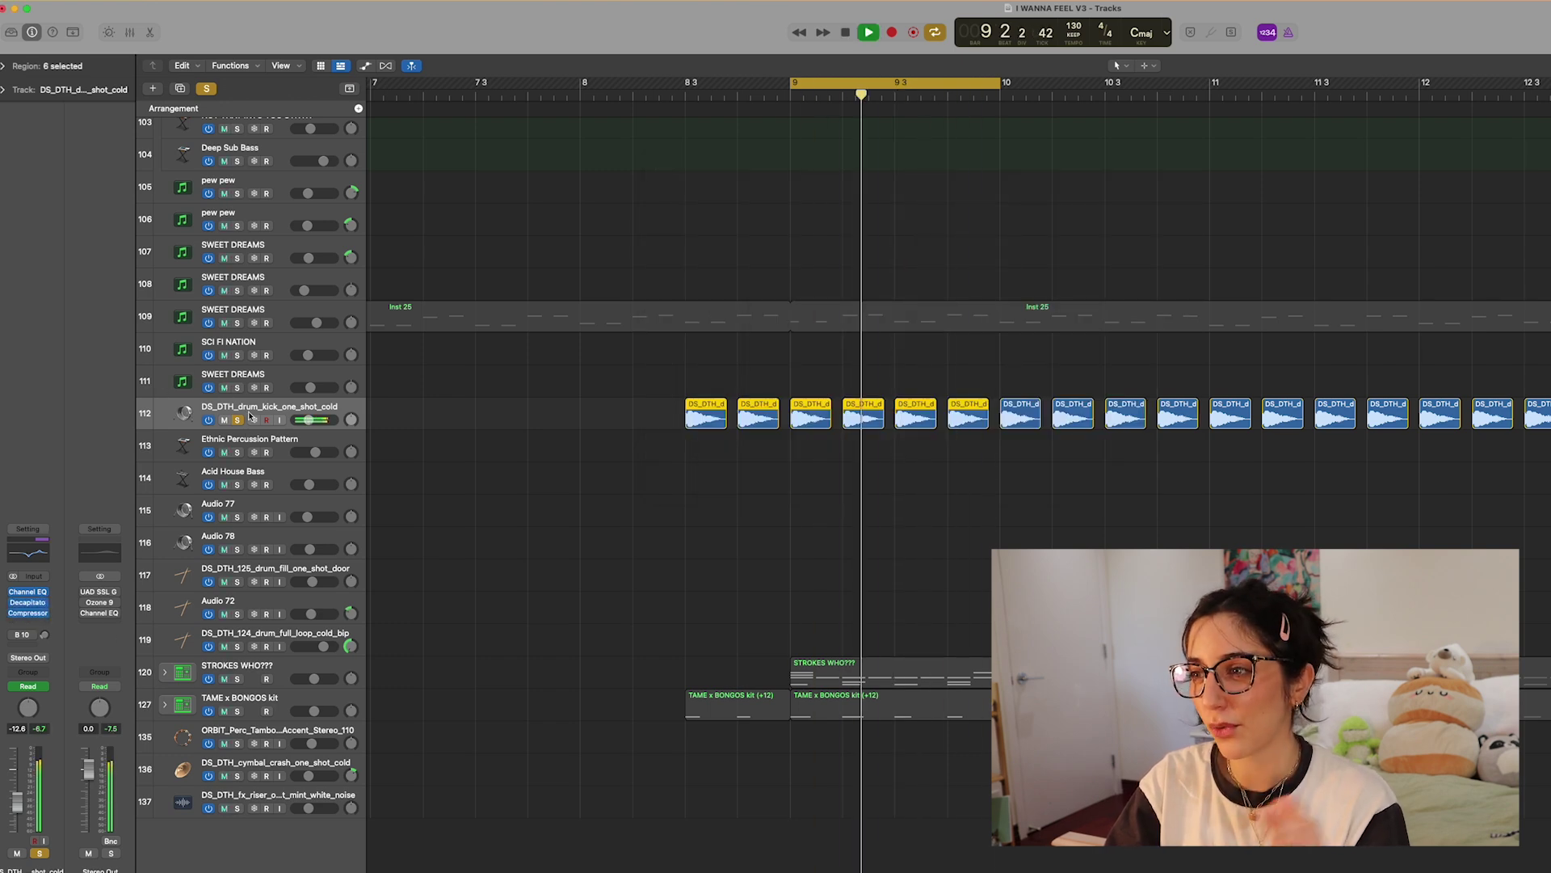
{"action": "key", "text": "space"}
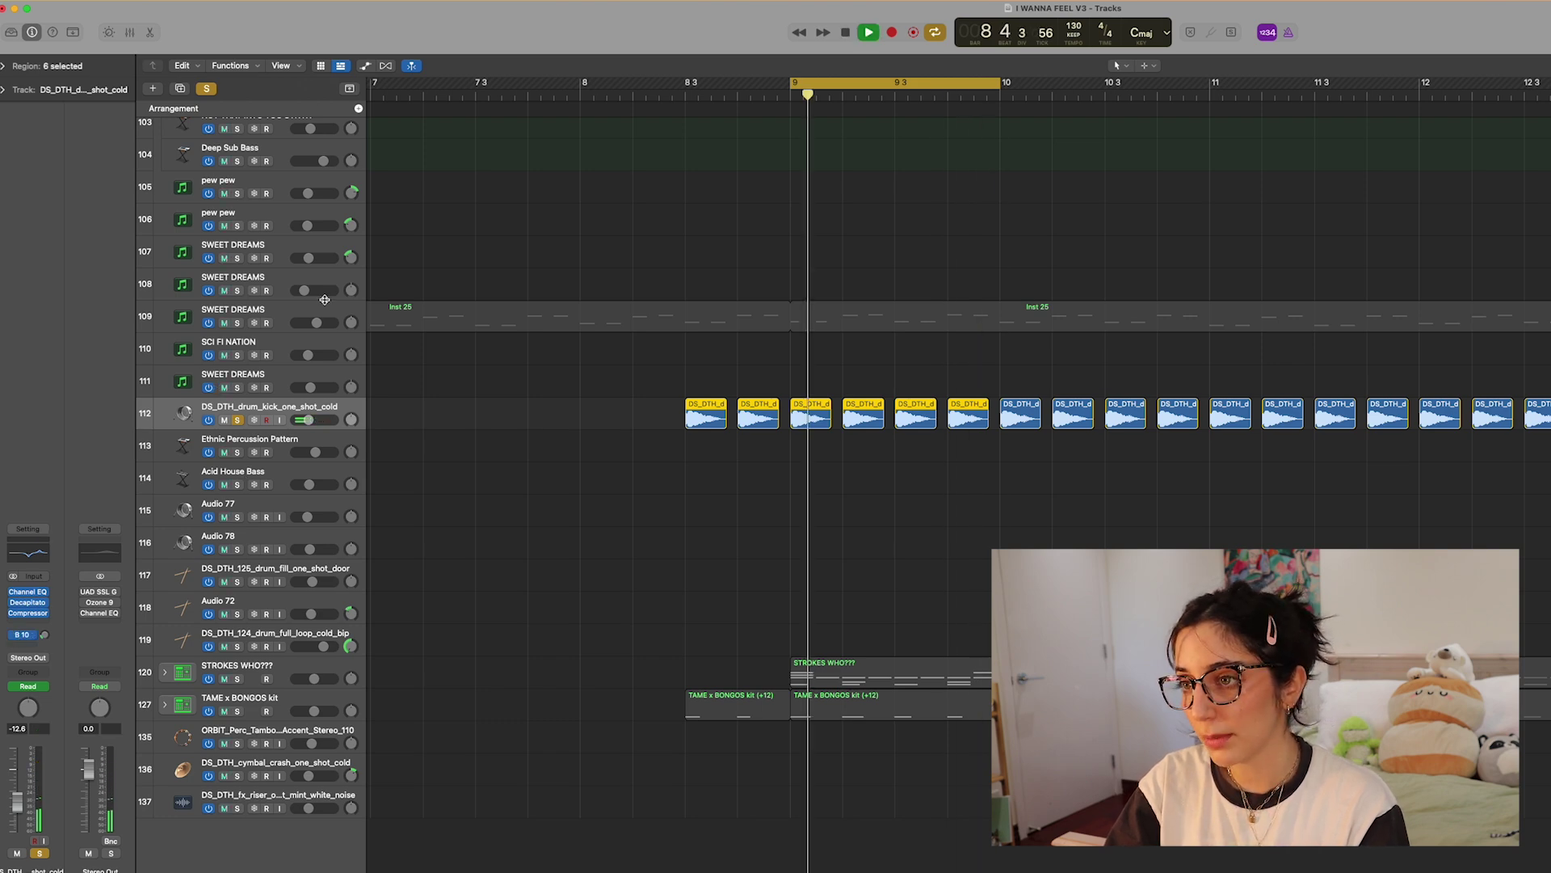
{"action": "key", "text": "space"}
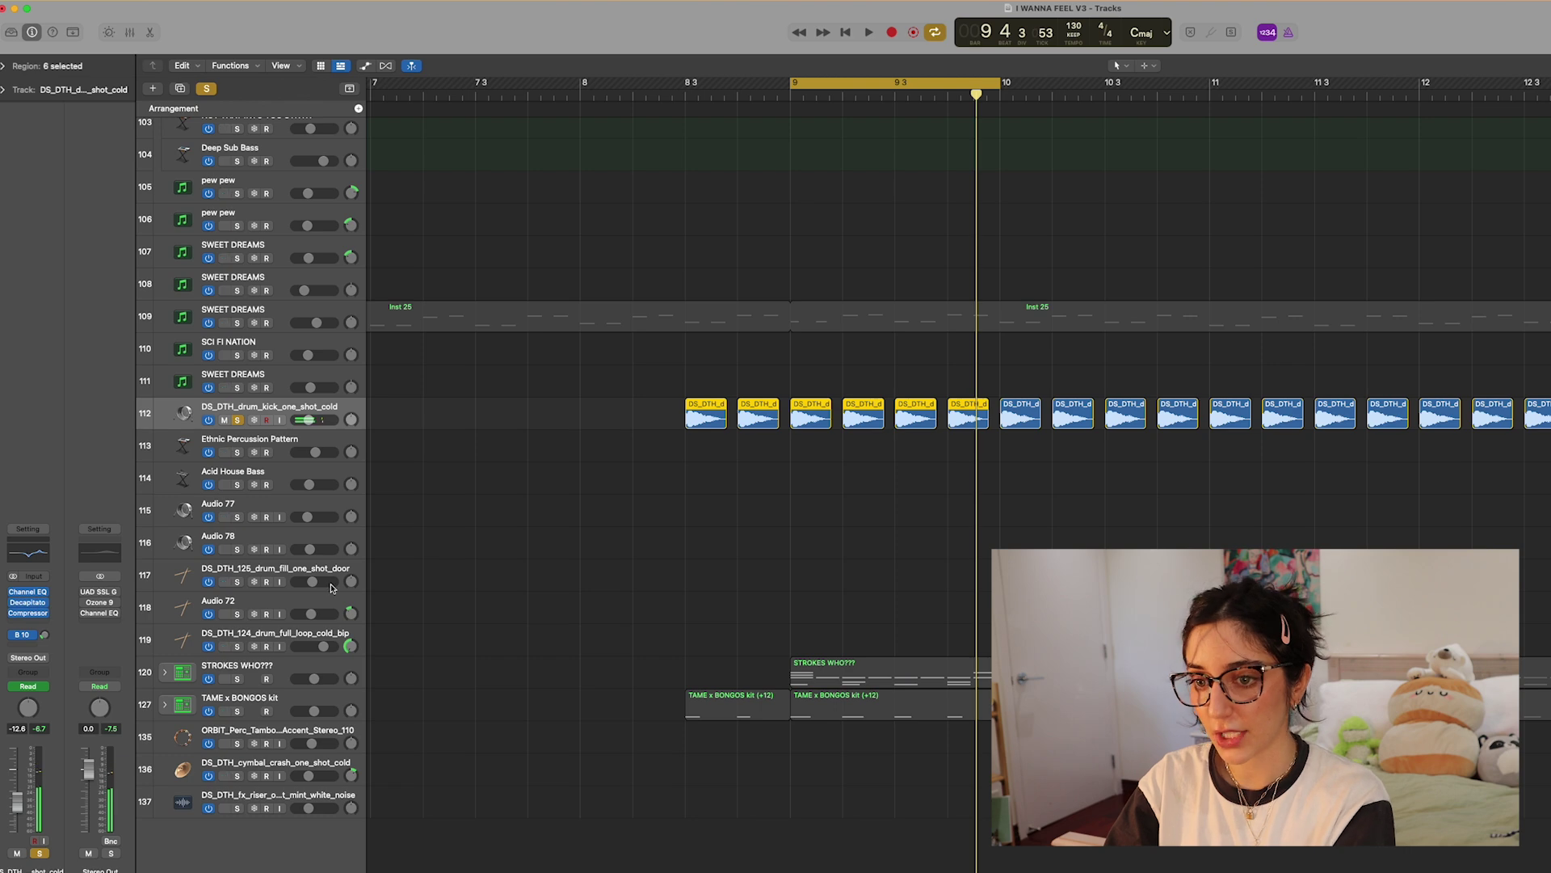
Switch the solo from the kick to the TAME x BONGOS kit, play it and expand its track stack
{"action": "left_click", "coordinate": [238, 711]}
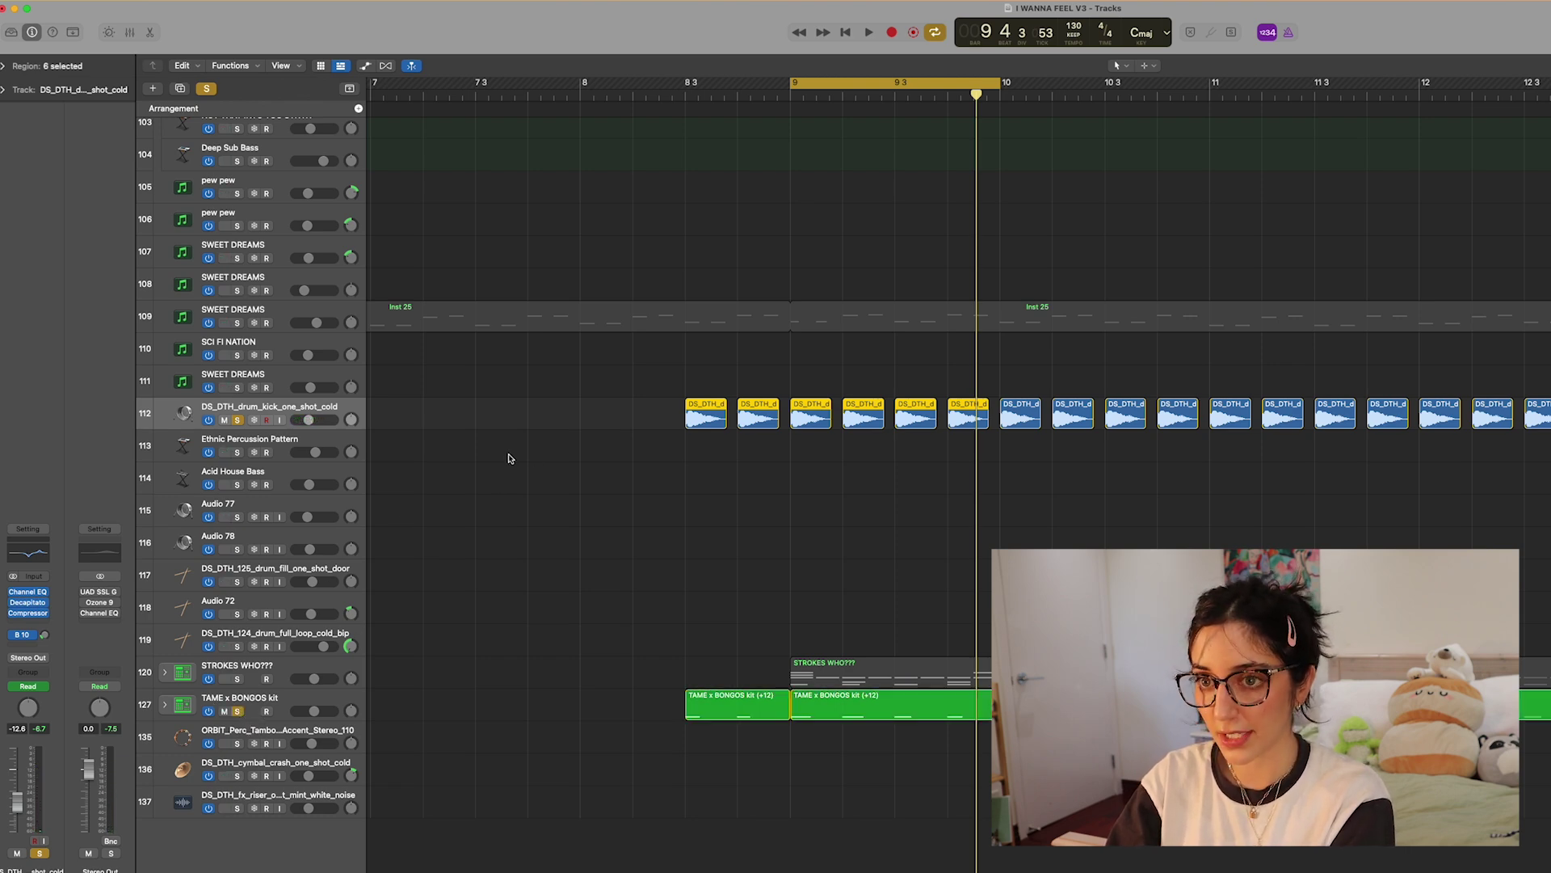
{"action": "left_click", "coordinate": [239, 420]}
{"action": "key", "text": "space"}
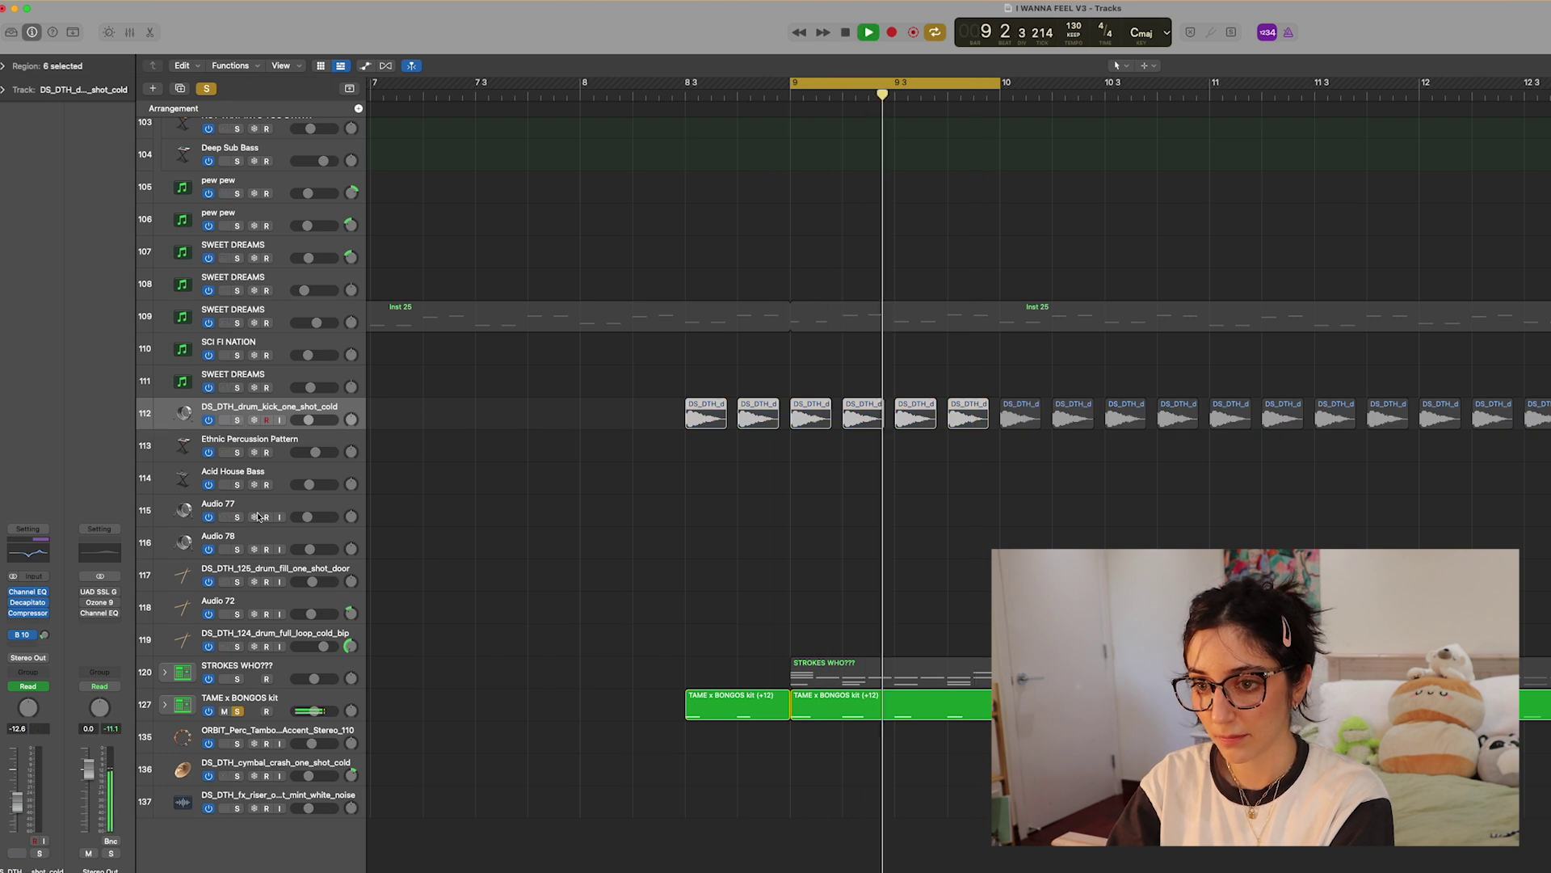
{"action": "left_click", "coordinate": [245, 703]}
{"action": "left_click", "coordinate": [164, 704]}
{"action": "scroll", "coordinate": [272, 731], "scroll_direction": "down", "scroll_amount": 3}
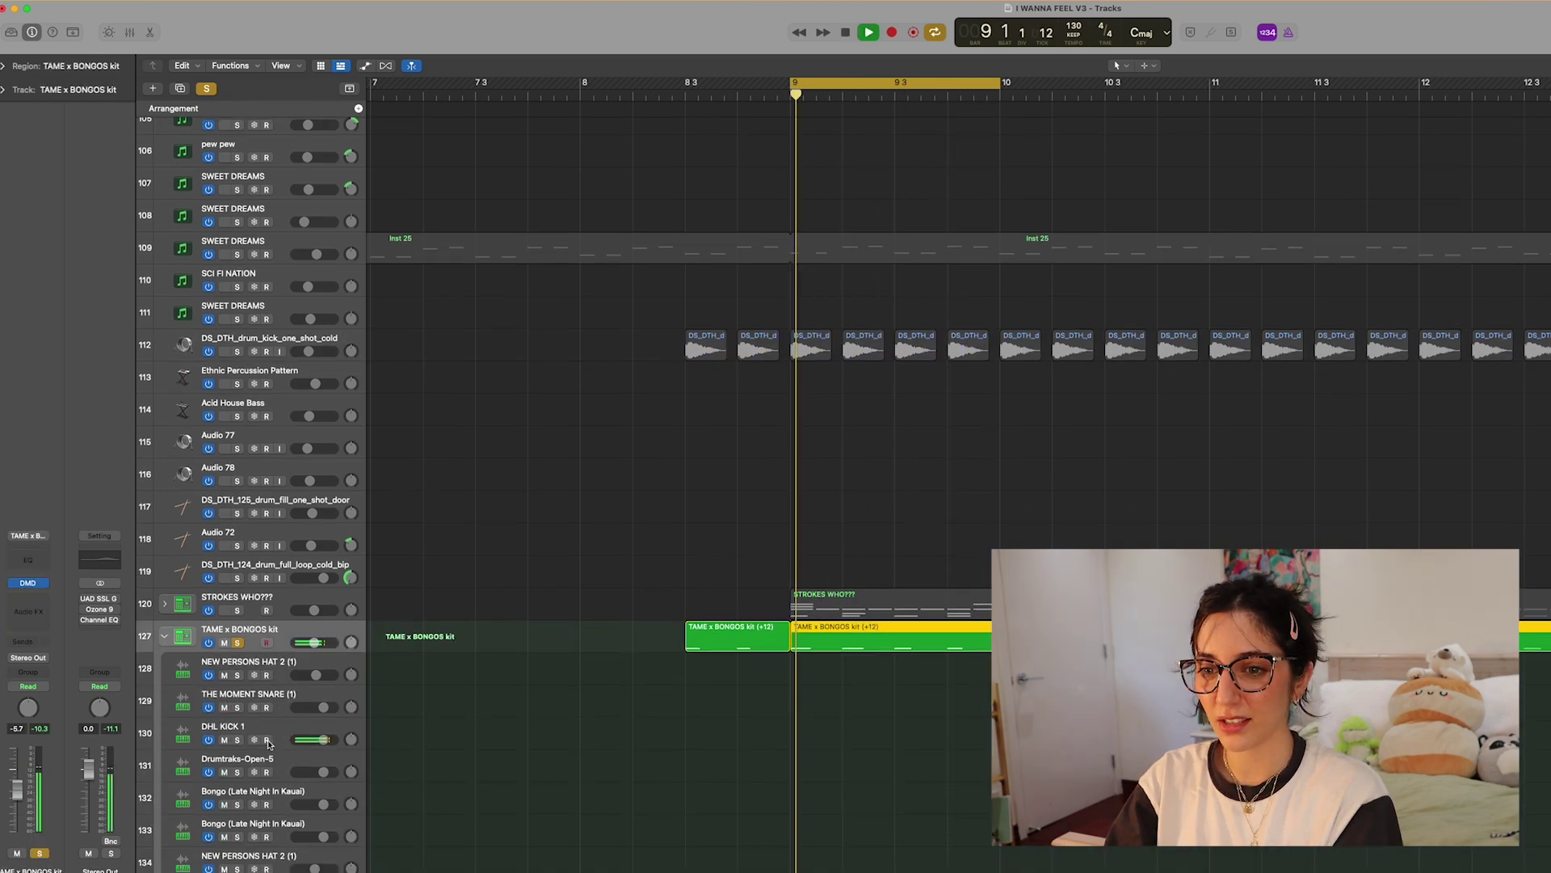
Examine the Channel EQ curve on the DHL KICK 1 track while the kit plays
{"action": "left_click", "coordinate": [272, 731]}
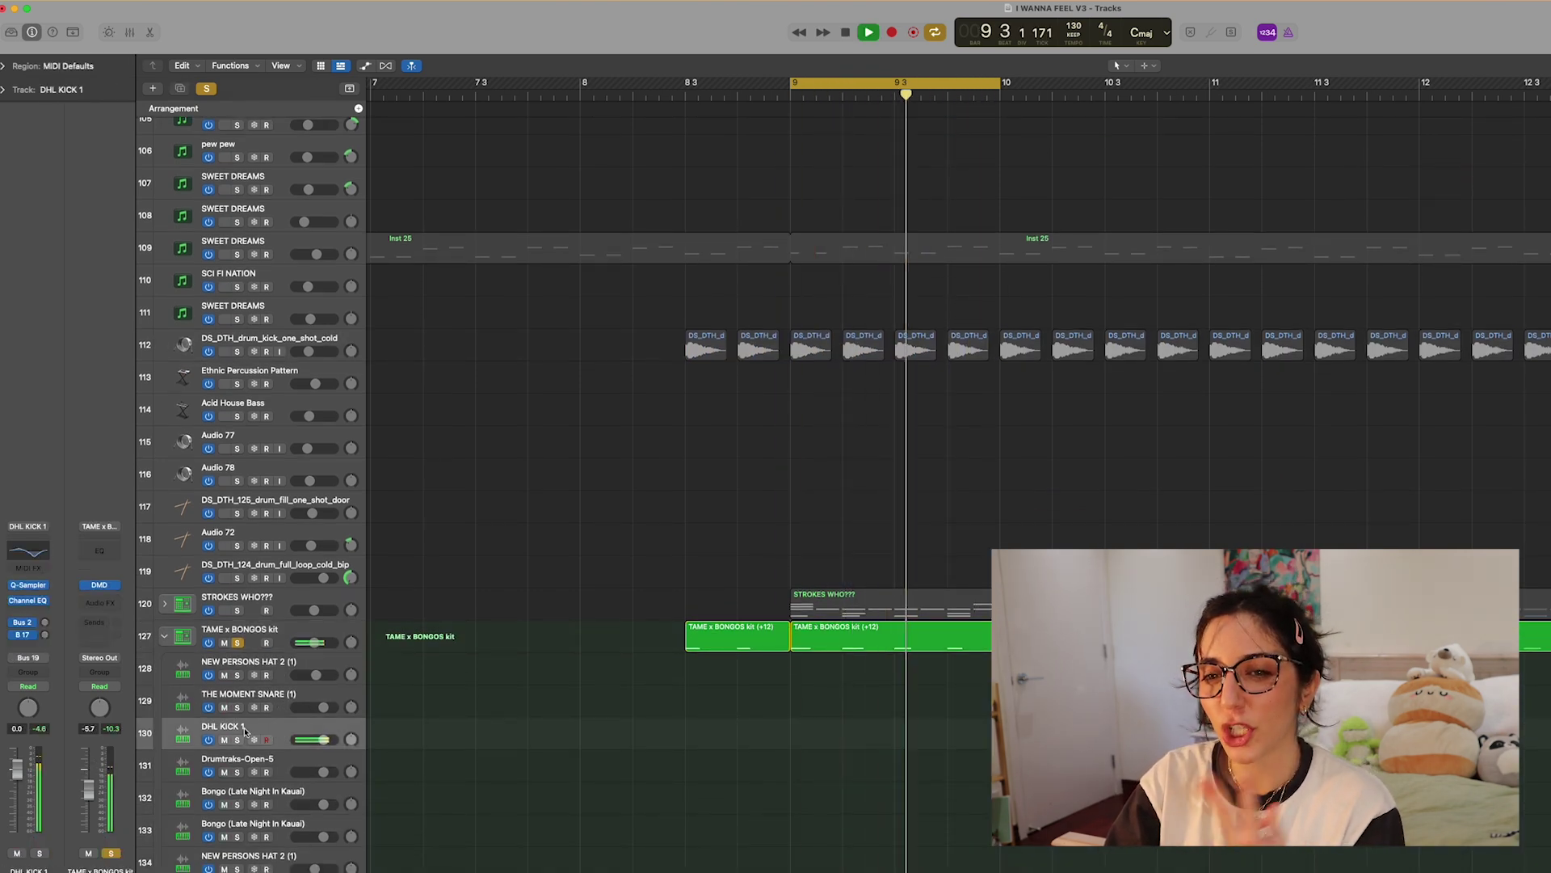
{"action": "left_click", "coordinate": [31, 602]}
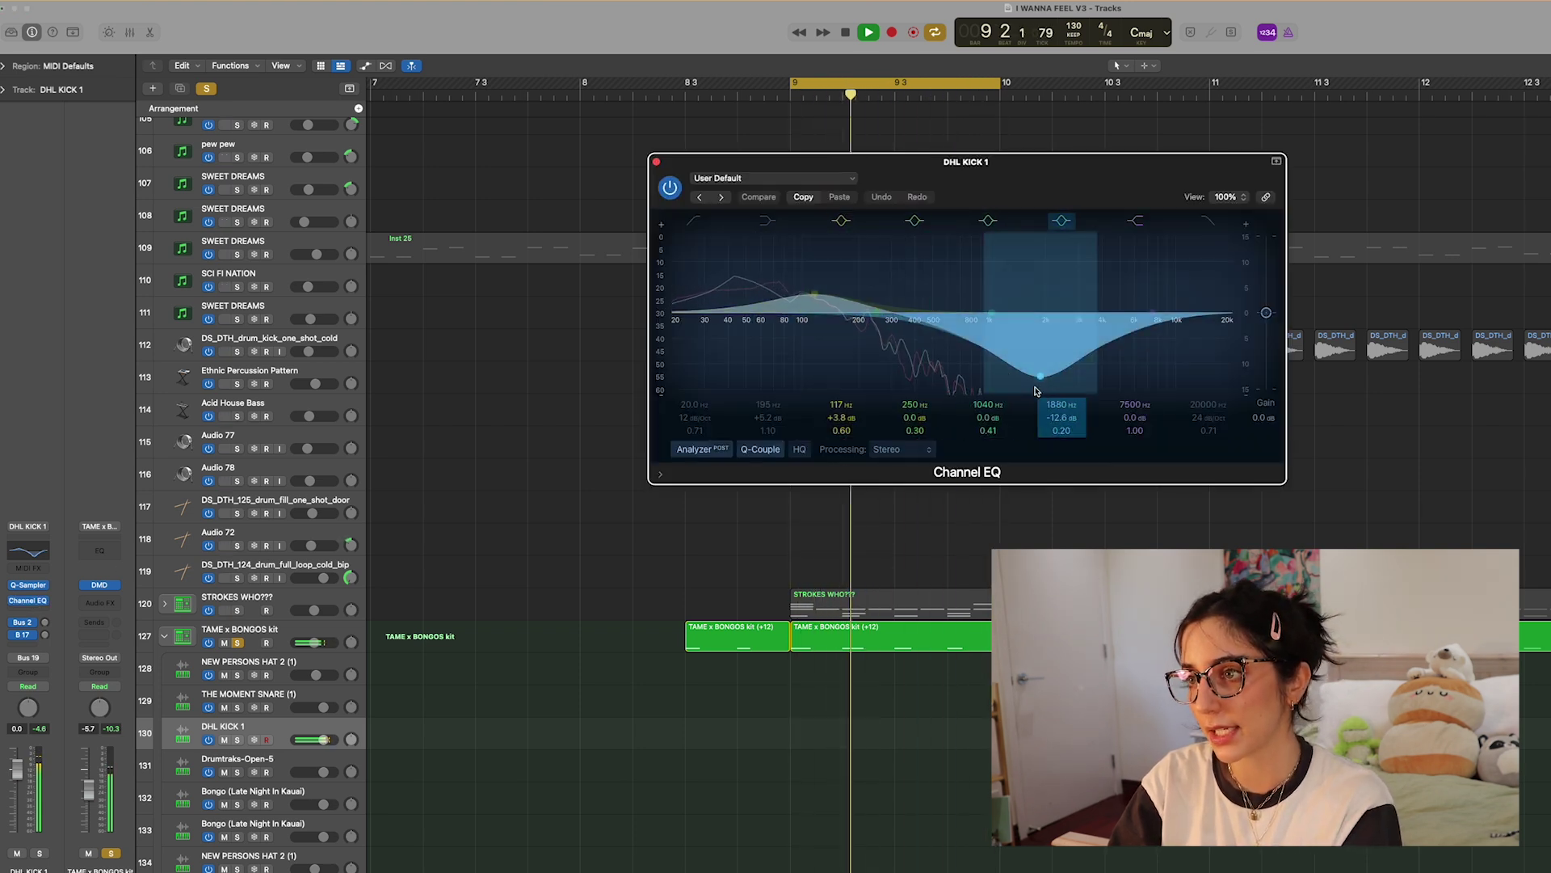
{"action": "left_click", "coordinate": [656, 162]}
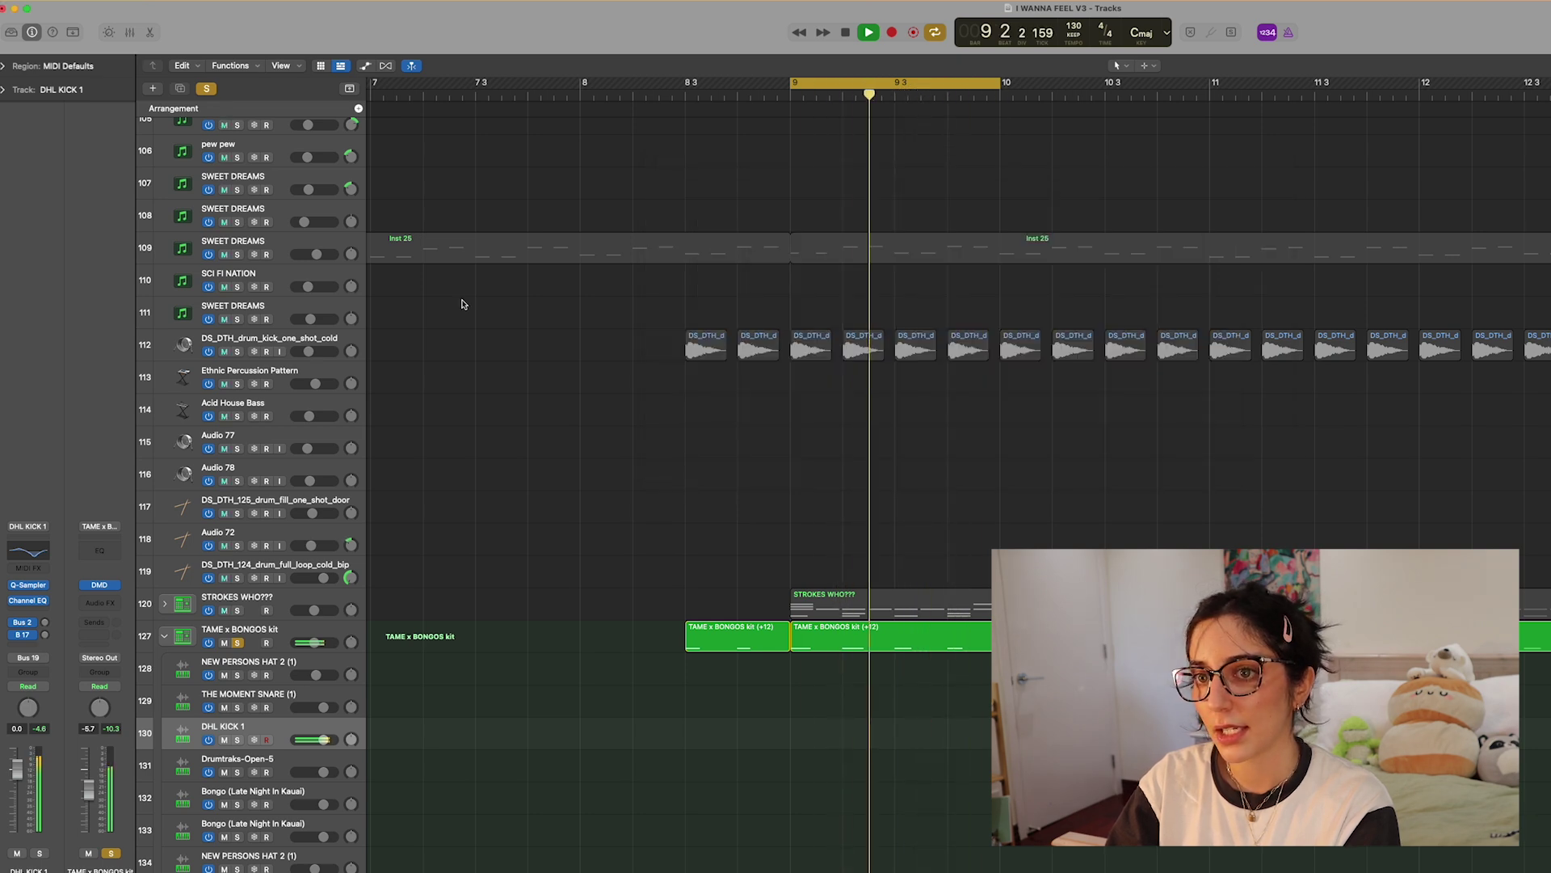
Solo the STROKES WHO??? kit instead, expand its track stack and play it
{"action": "left_click", "coordinate": [238, 351]}
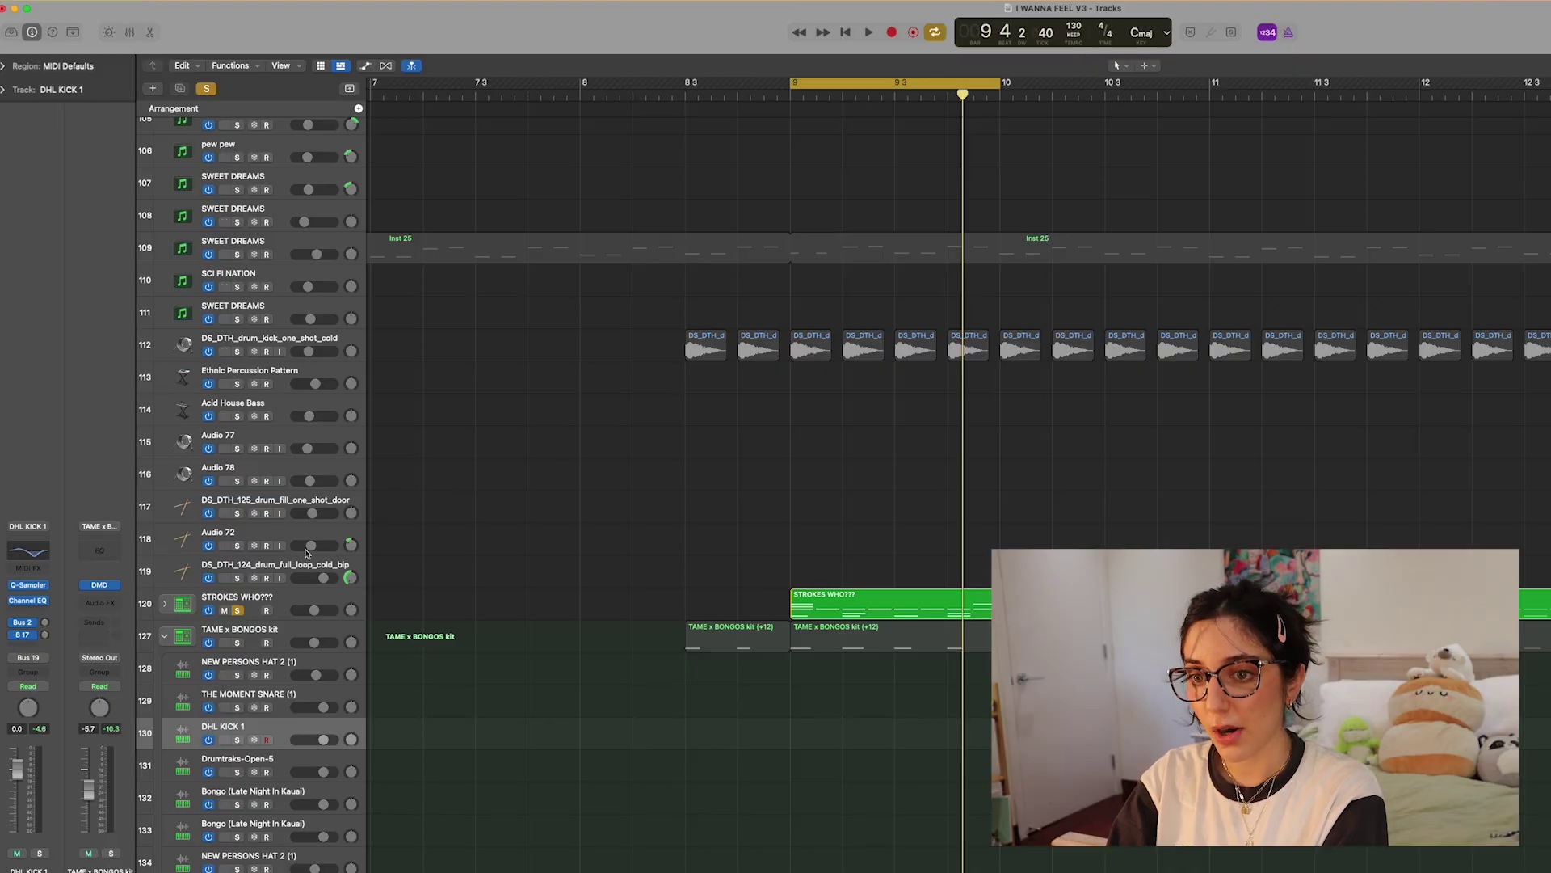
{"action": "left_click", "coordinate": [165, 605]}
{"action": "scroll", "coordinate": [328, 482], "scroll_direction": "down", "scroll_amount": 2}
{"action": "key", "text": "space"}
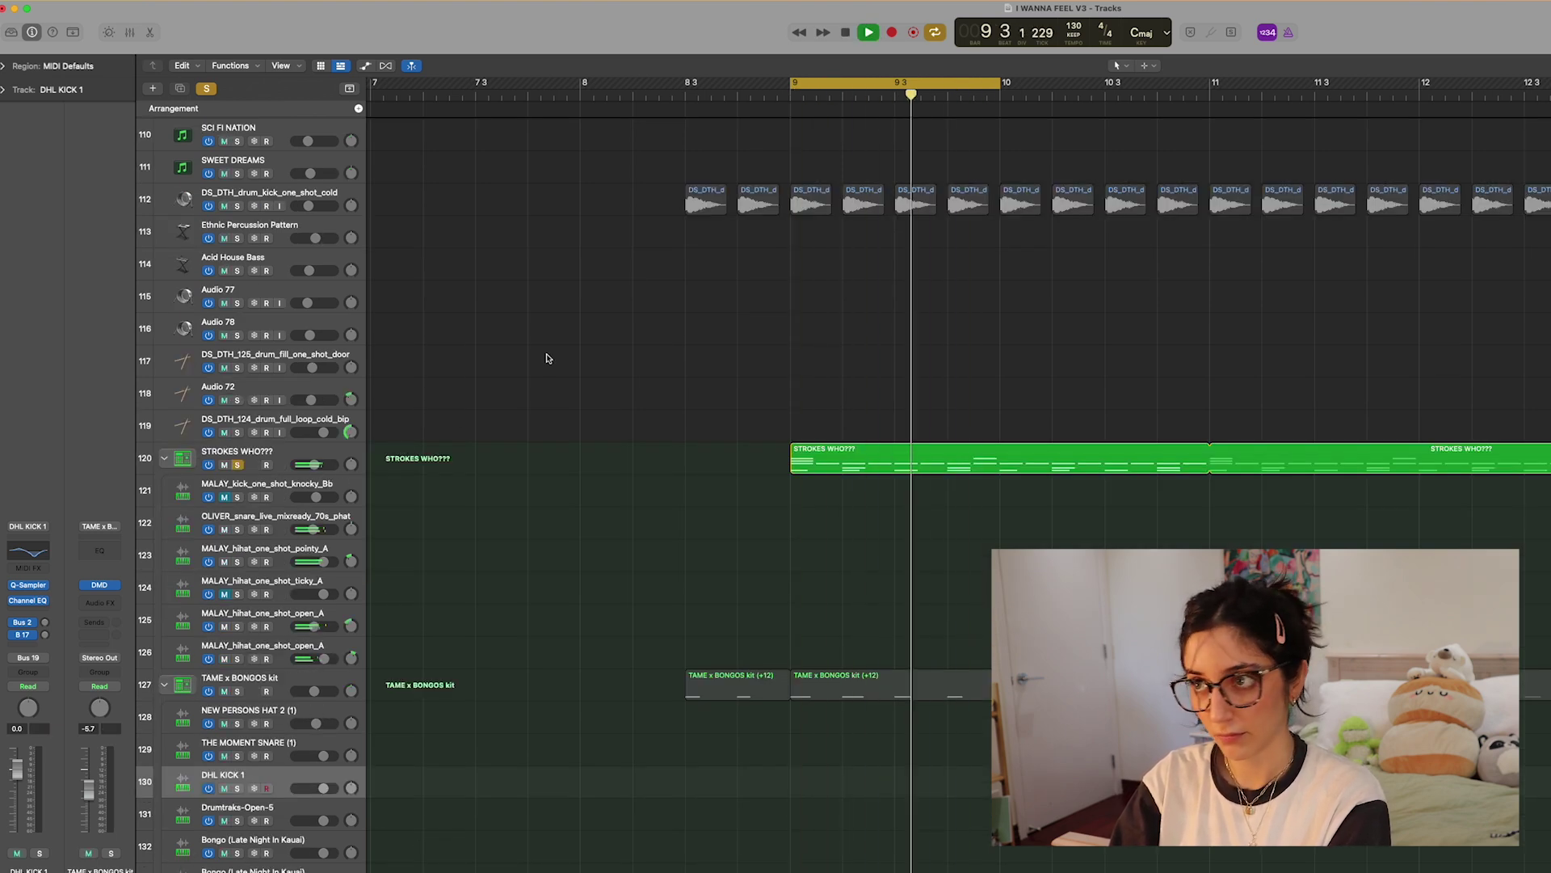
{"action": "key", "text": "space"}
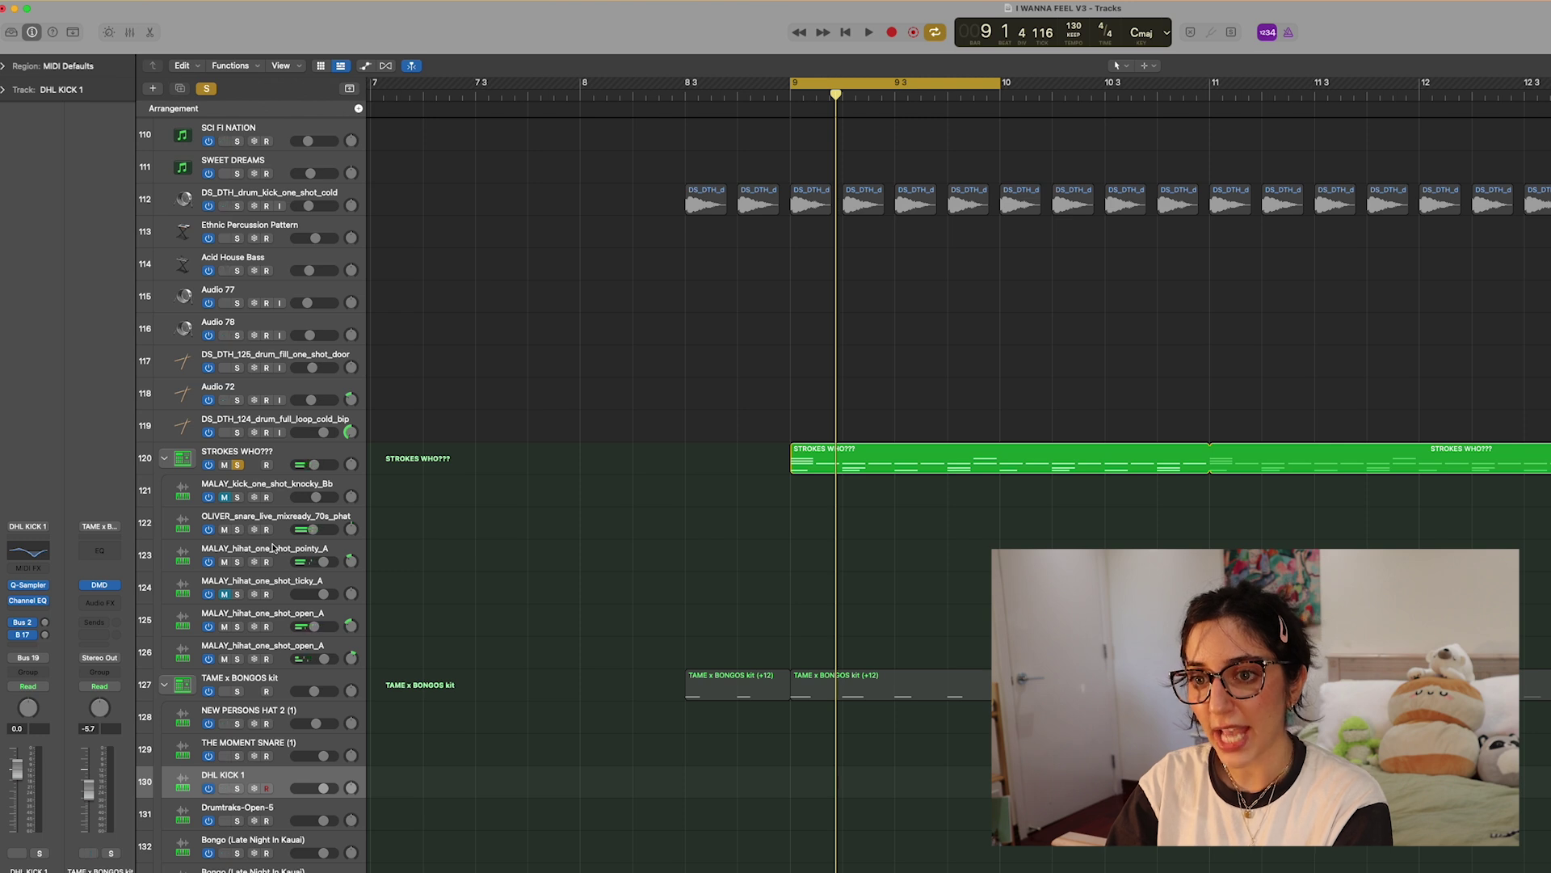
Audition the MALAY_hihat_one_shot_pointy_A hi-hat on its own, followed by the MALAY_hihat_one_shot_open_A hi-hat on track 125
{"action": "left_click", "coordinate": [273, 548]}
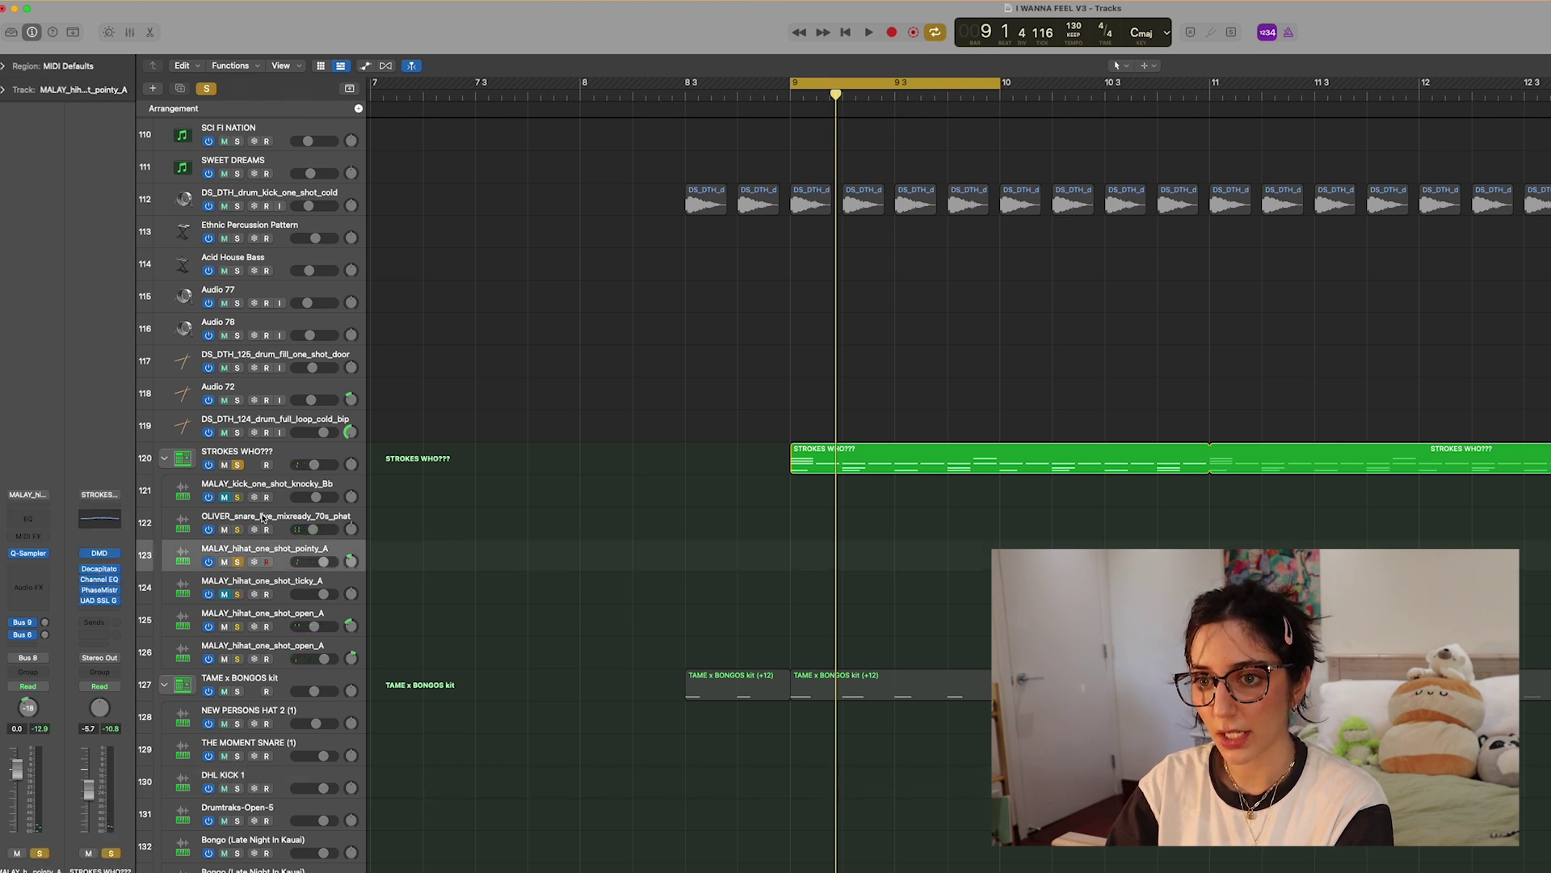
{"action": "key", "text": "space"}
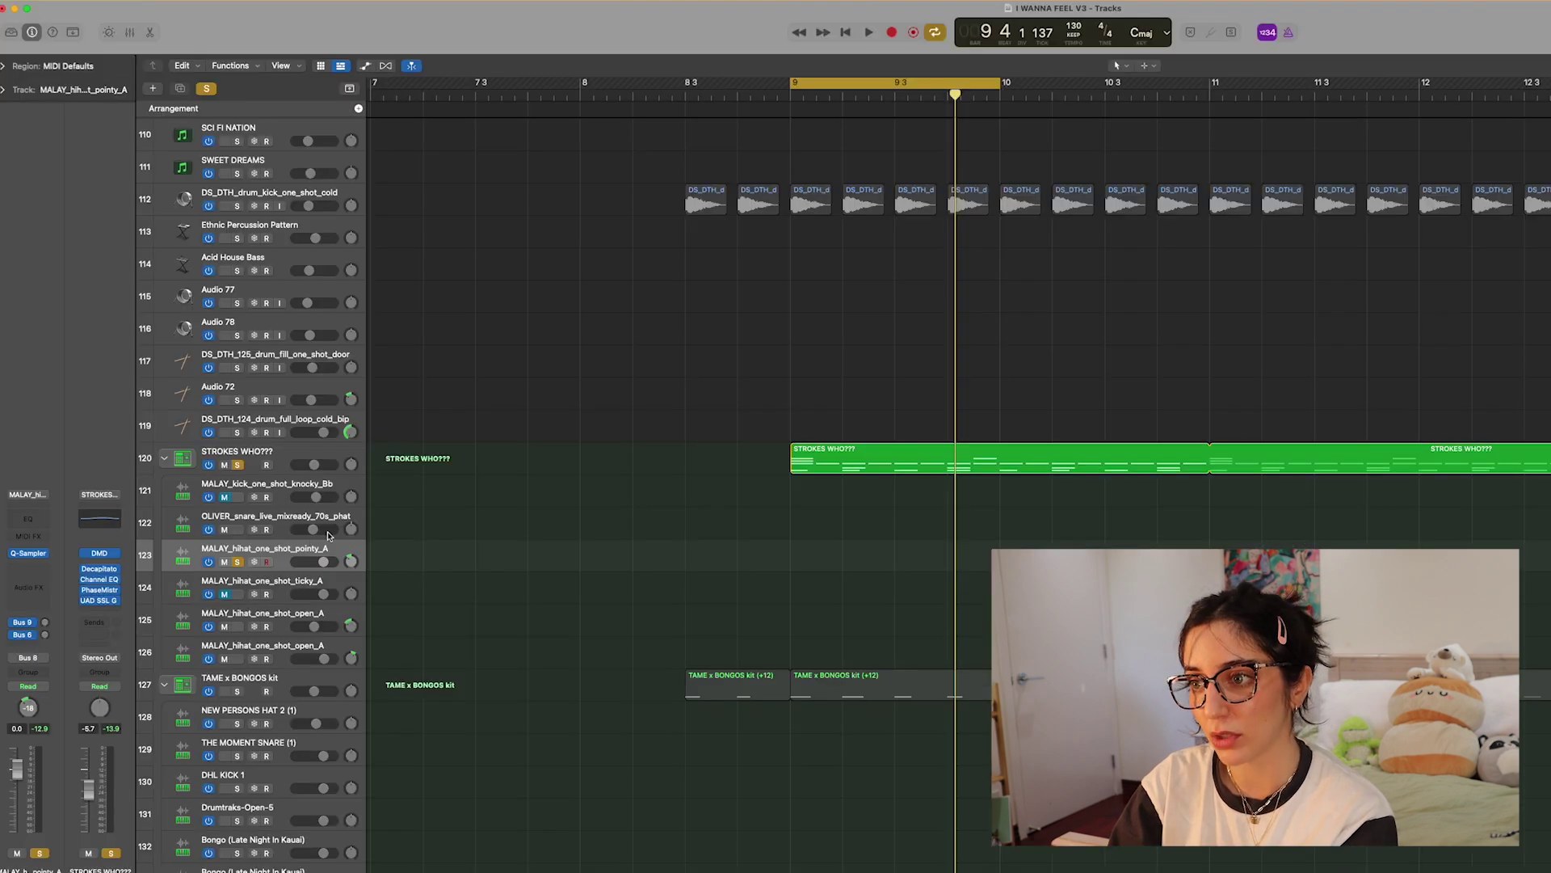
{"action": "left_click", "coordinate": [281, 618]}
{"action": "left_click", "coordinate": [237, 561]}
{"action": "key", "text": "space"}
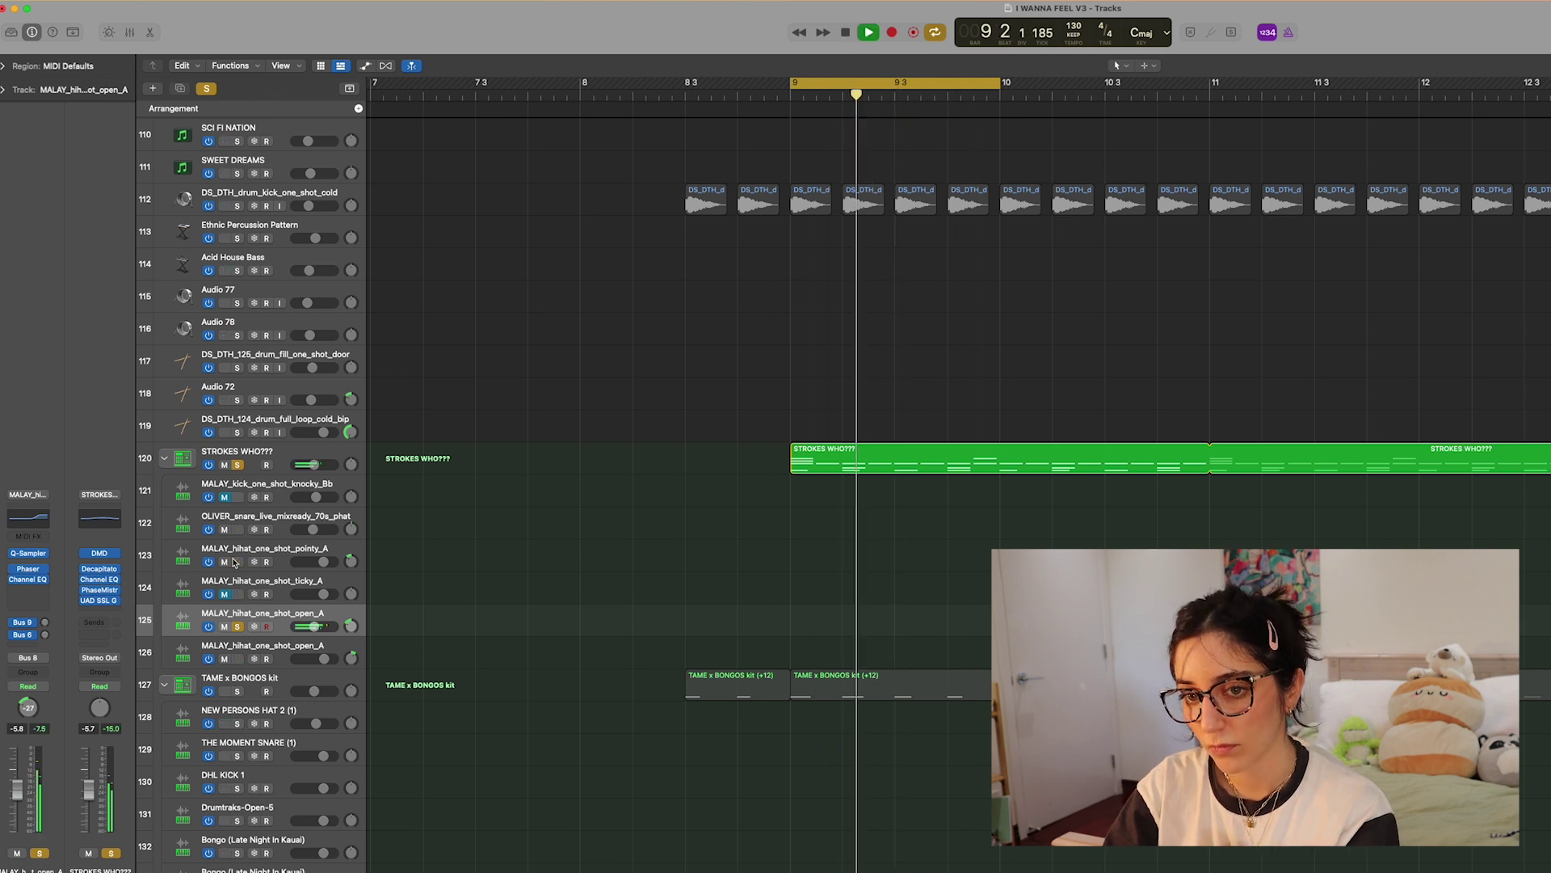
Play the track 125 open hi-hat with Phaser and Channel EQ bypassed, and with both enabled alongside the pointy hi-hat
{"action": "key", "text": "space"}
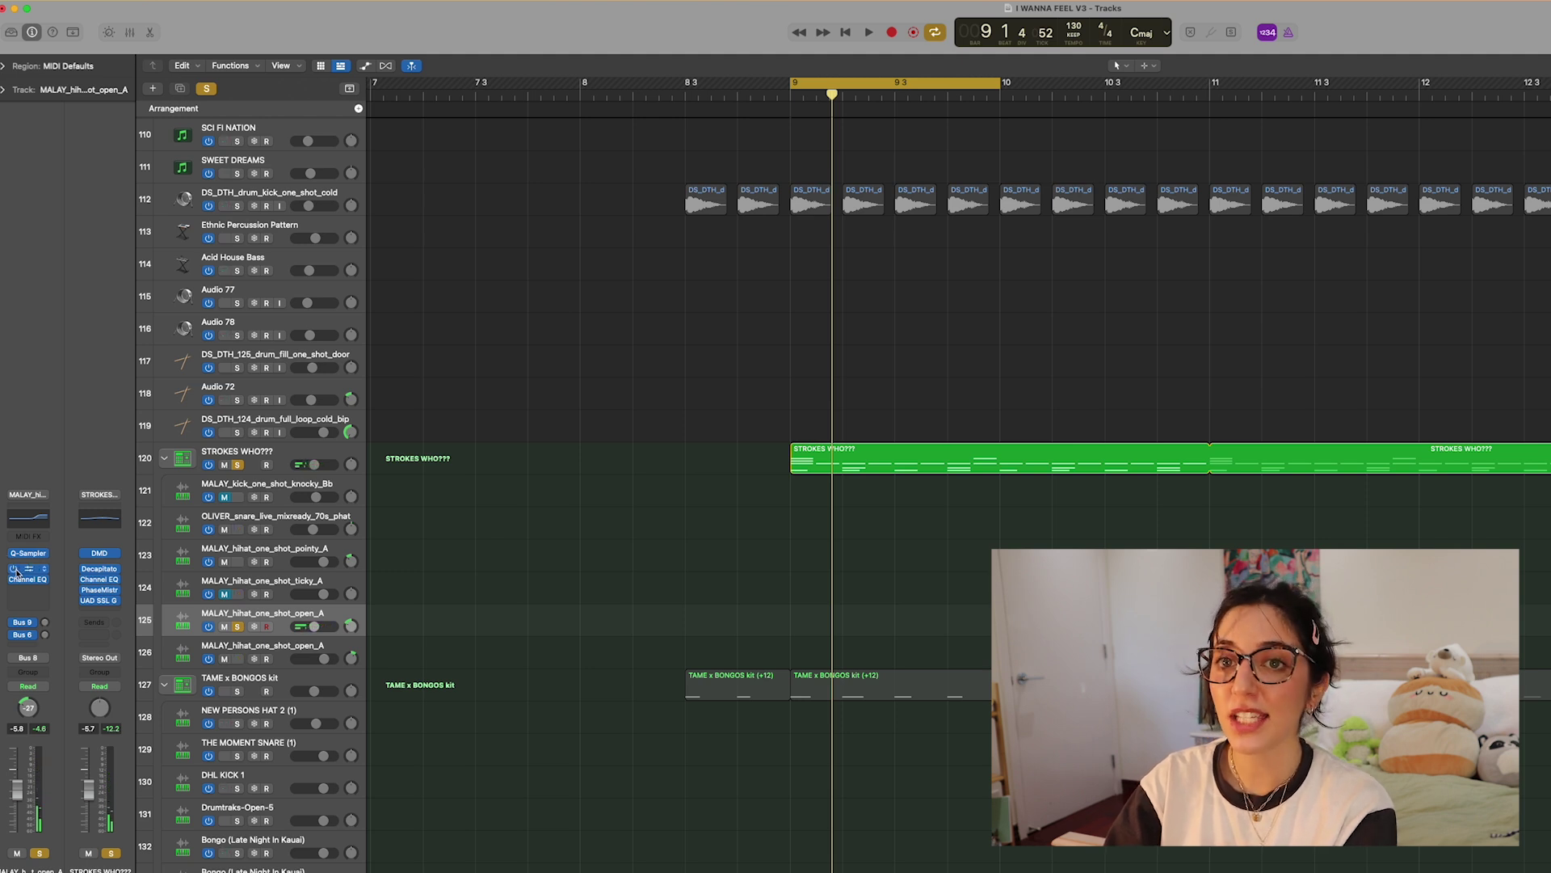
{"action": "key", "text": "space"}
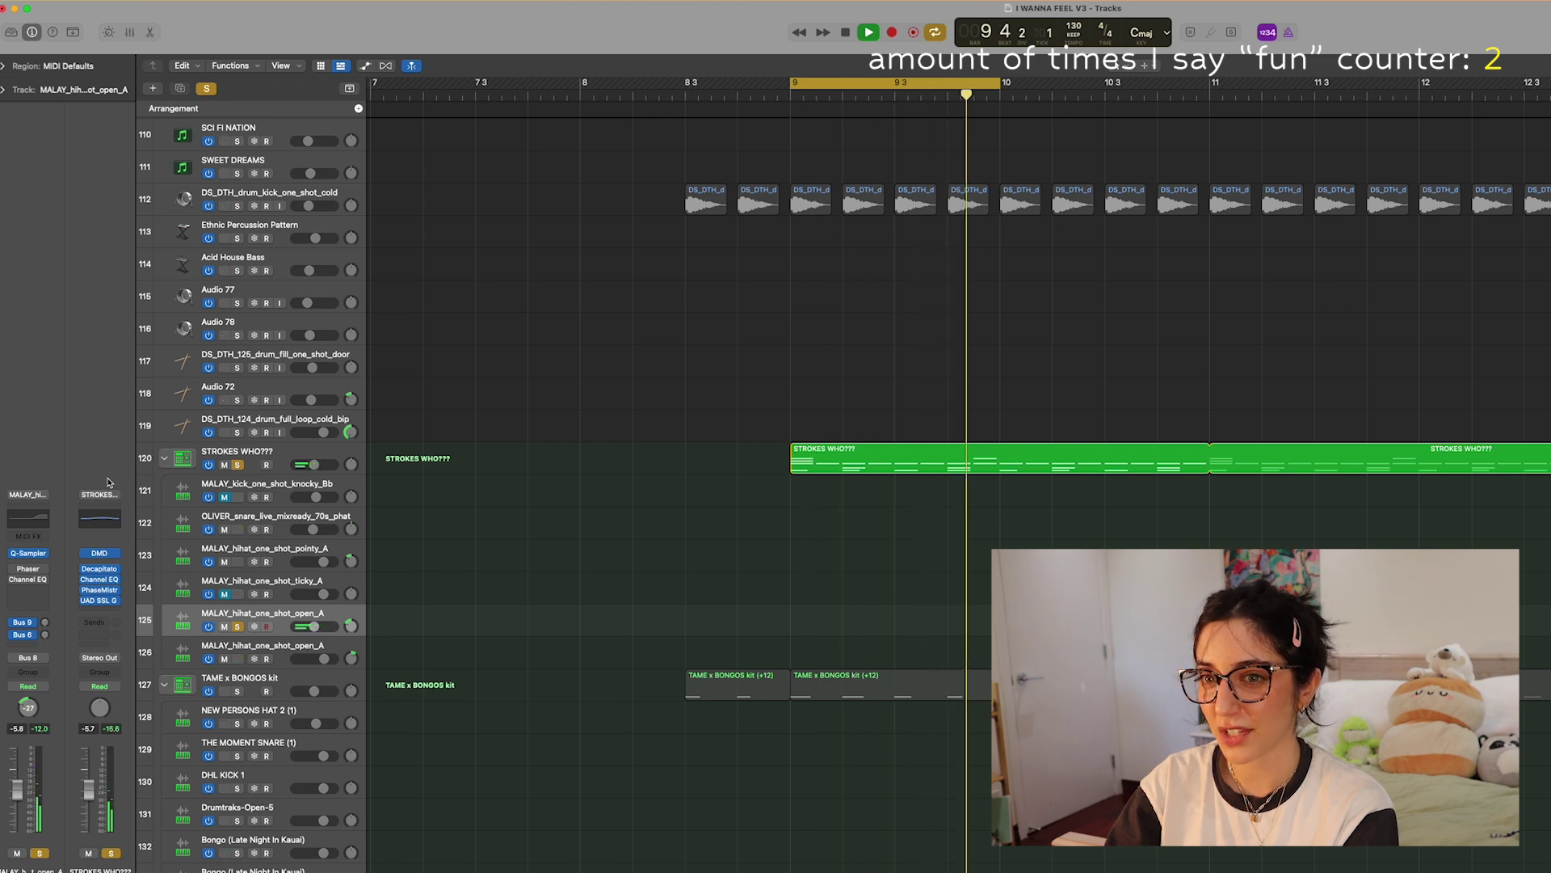
{"action": "mouse_move", "coordinate": [14, 574]}
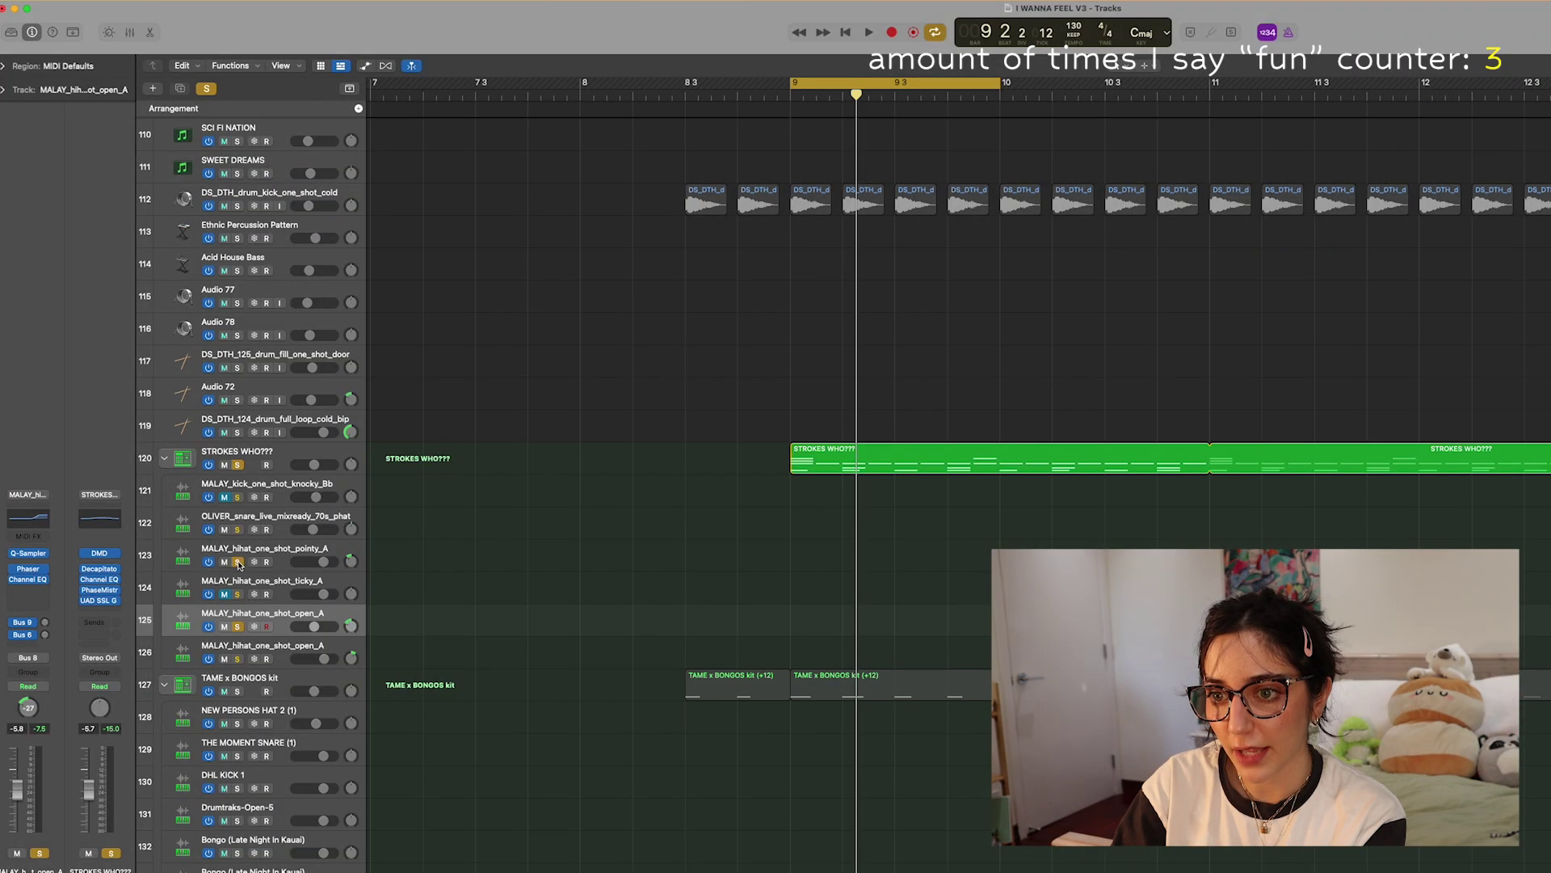
{"action": "key", "text": "space"}
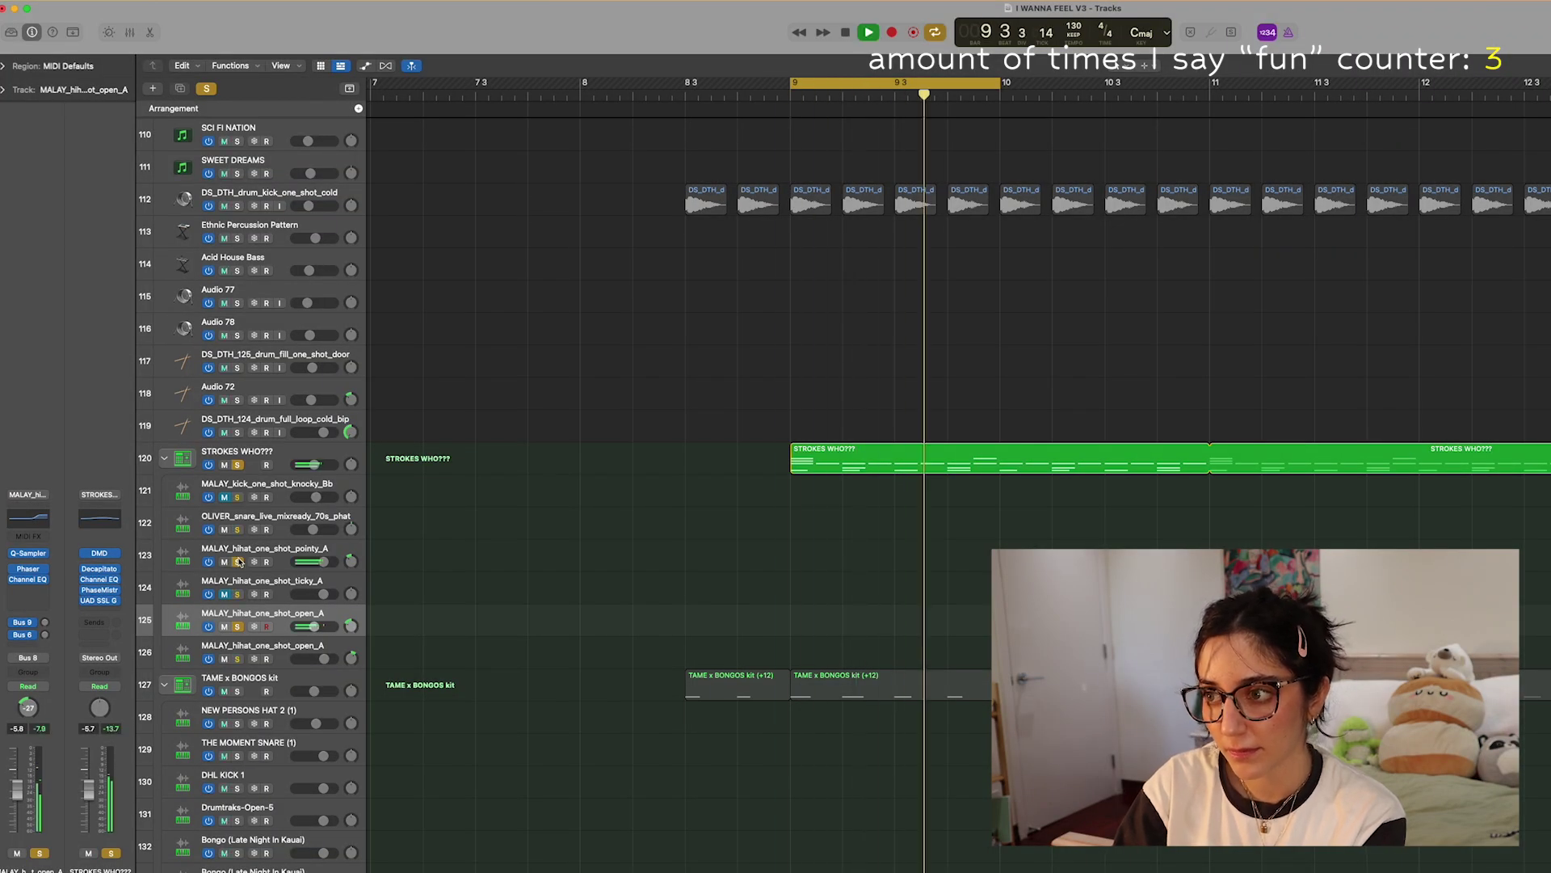
{"action": "key", "text": "space"}
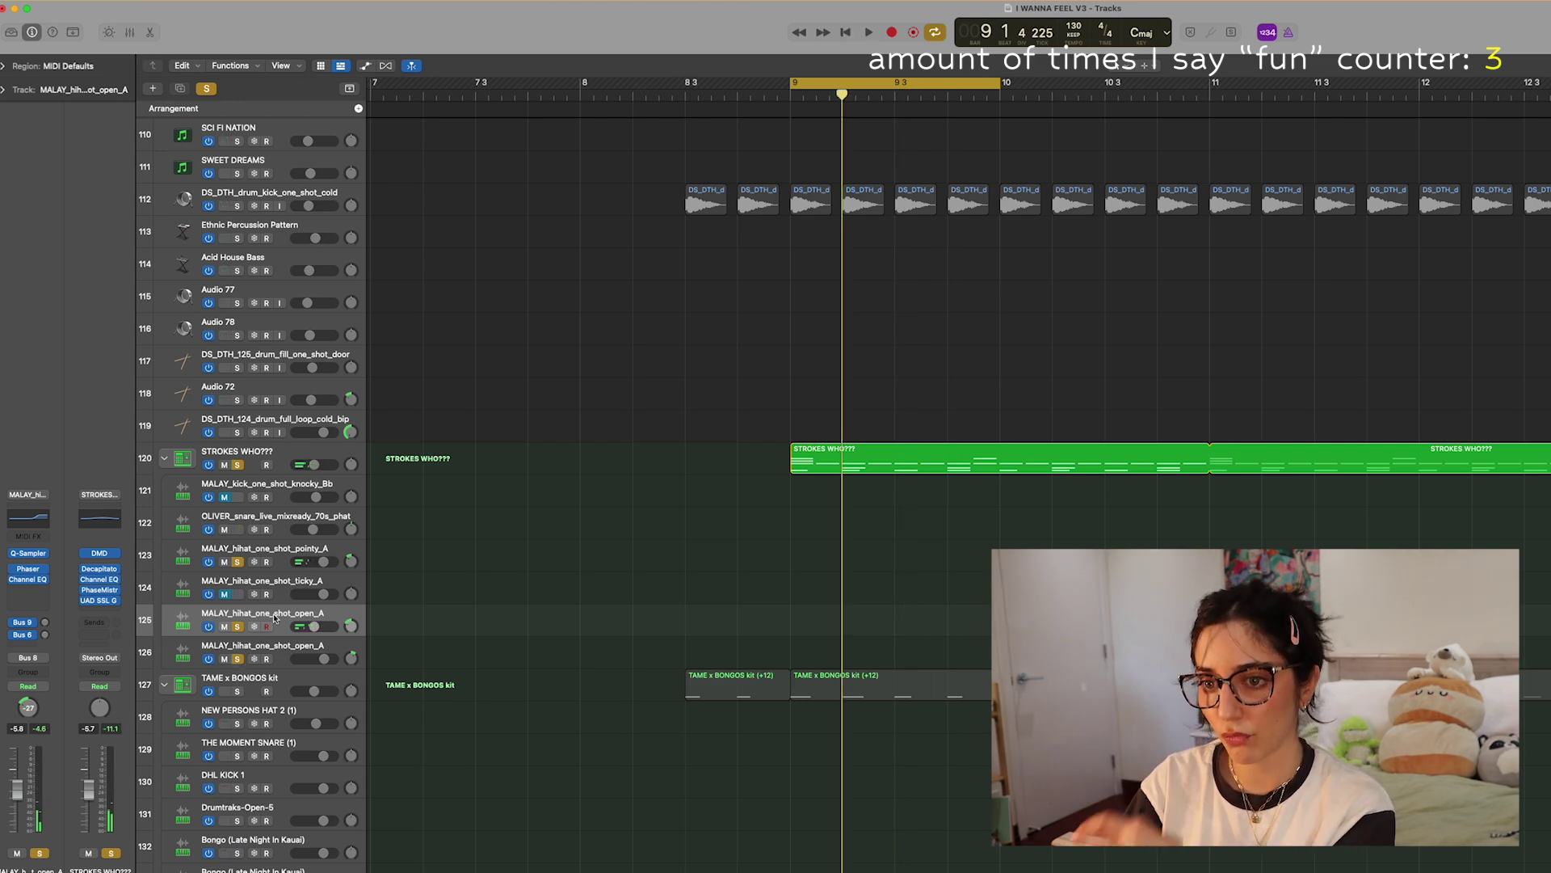
Solo and play the MALAY_hihat_one_shot_open_A hi-hat on track 126, and release the STROKES WHO??? kit's solo
{"action": "left_click", "coordinate": [236, 629]}
{"action": "key", "text": "space"}
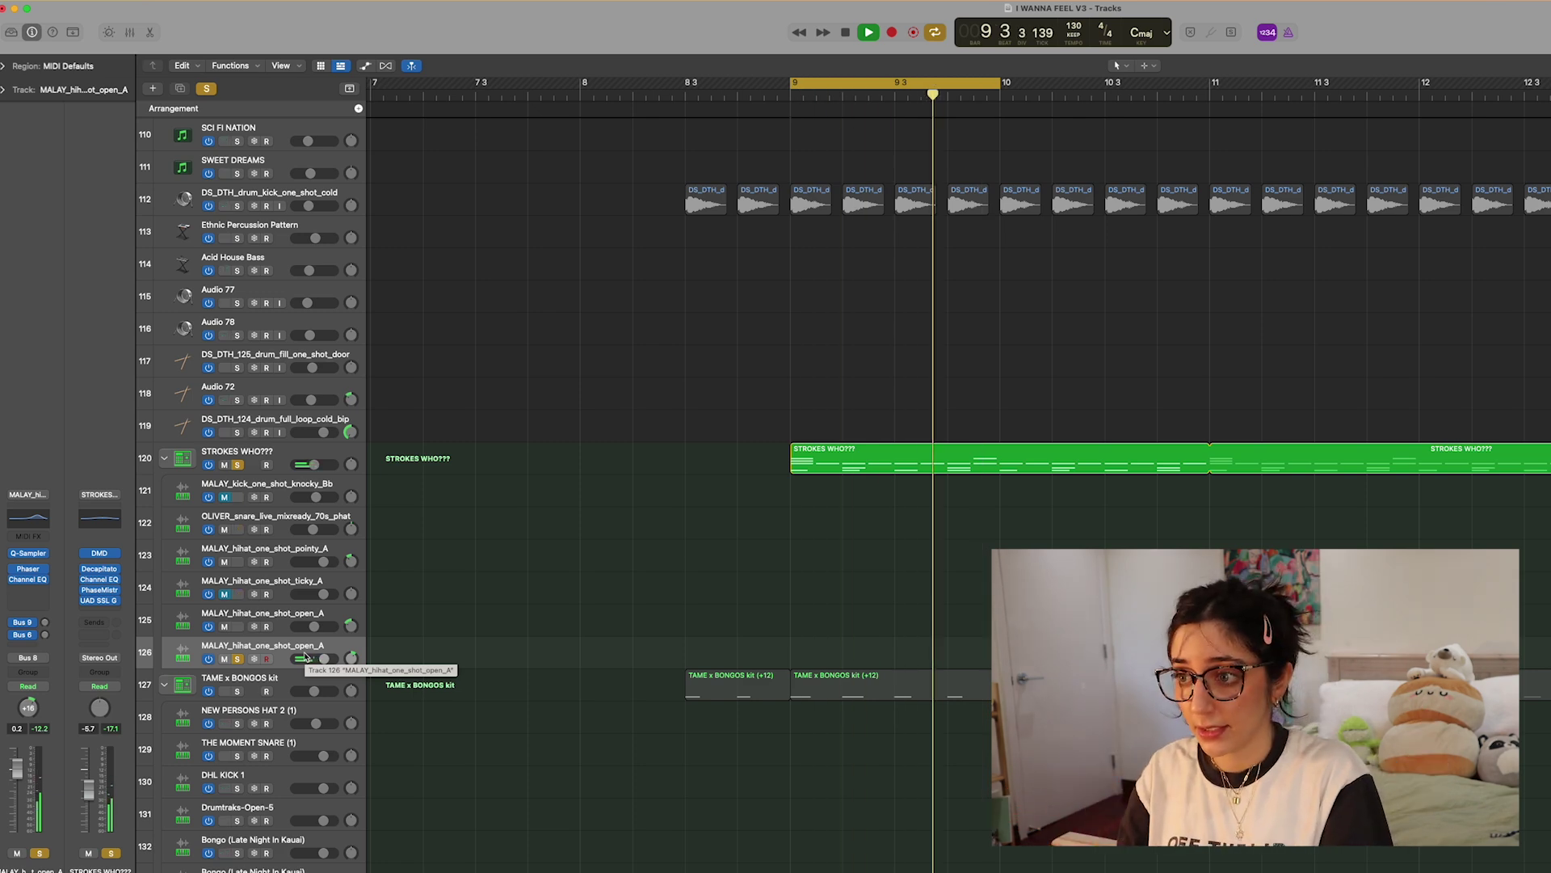
{"action": "key", "text": "space"}
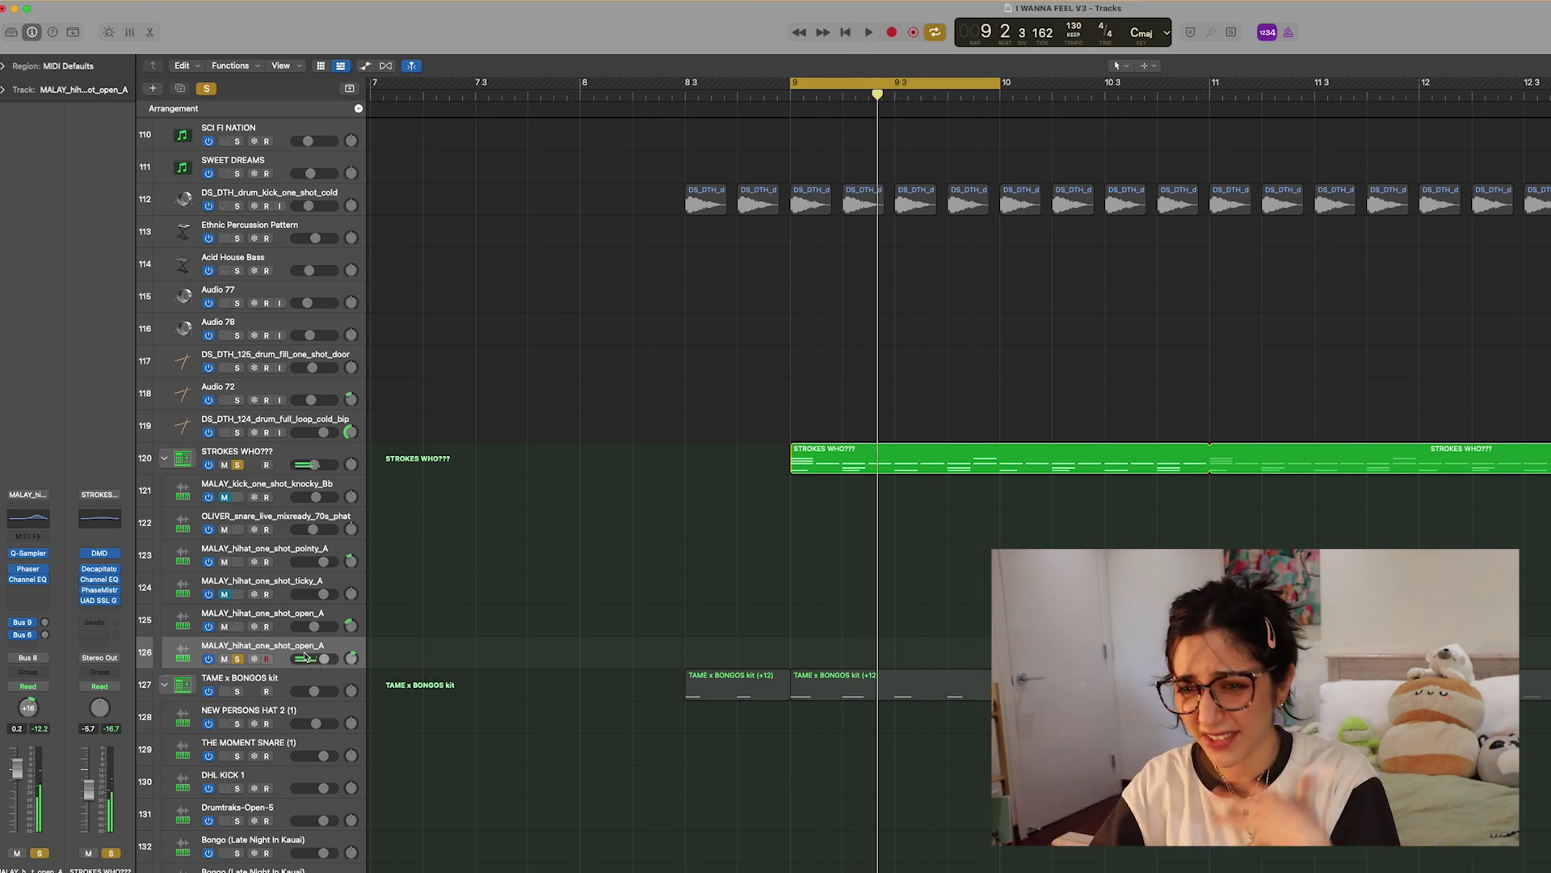
{"action": "left_click", "coordinate": [238, 466]}
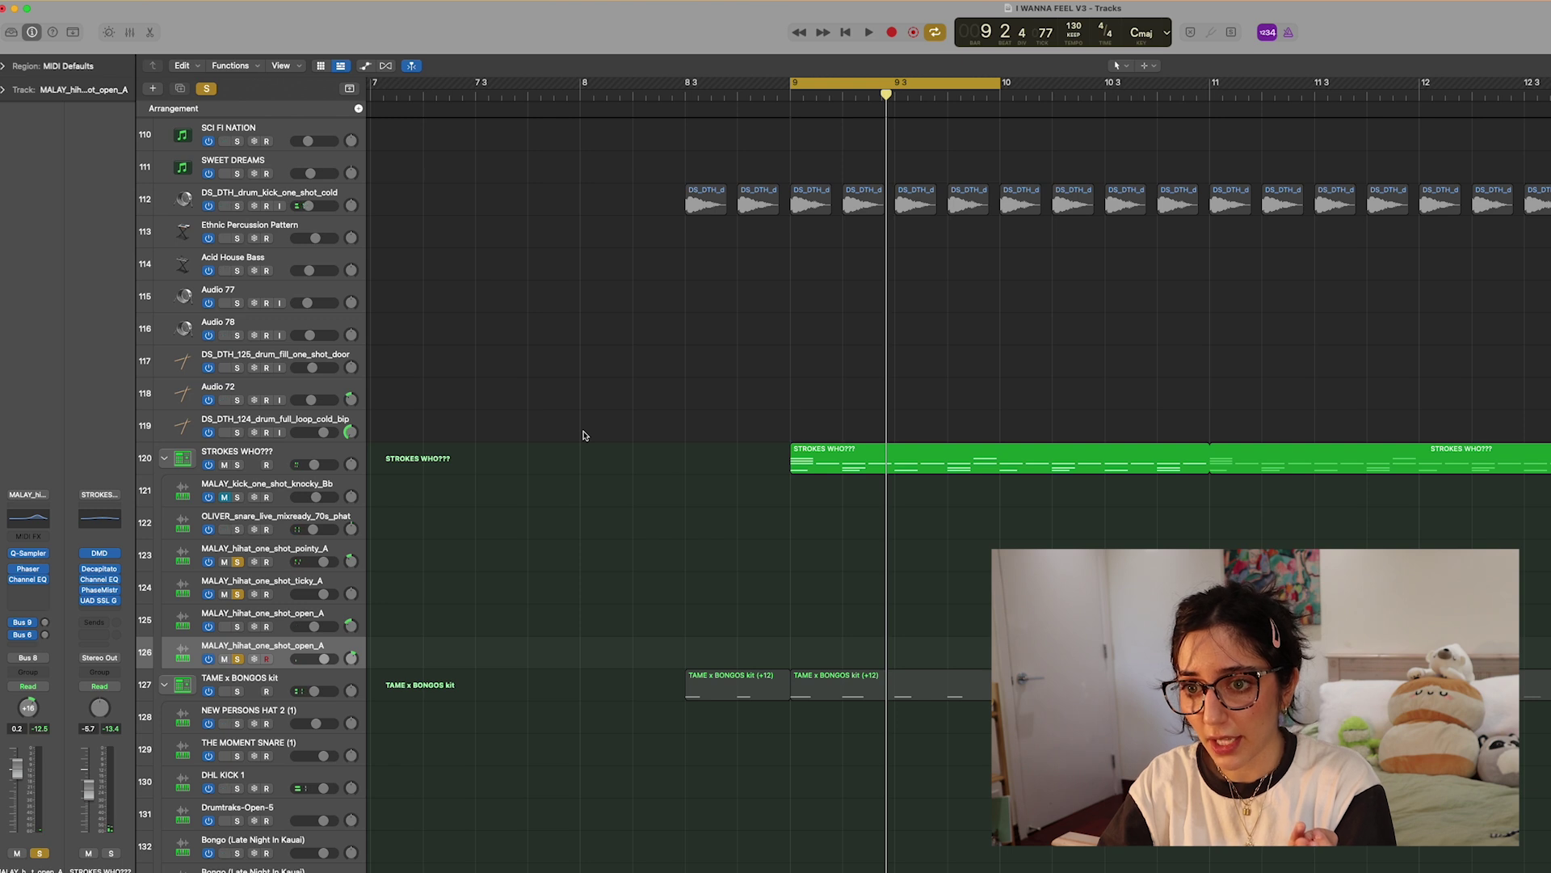
Play the three soloed MALAY hi-hats on tracks 123, 125 and 126 together and release their solos
{"action": "key", "text": "space"}
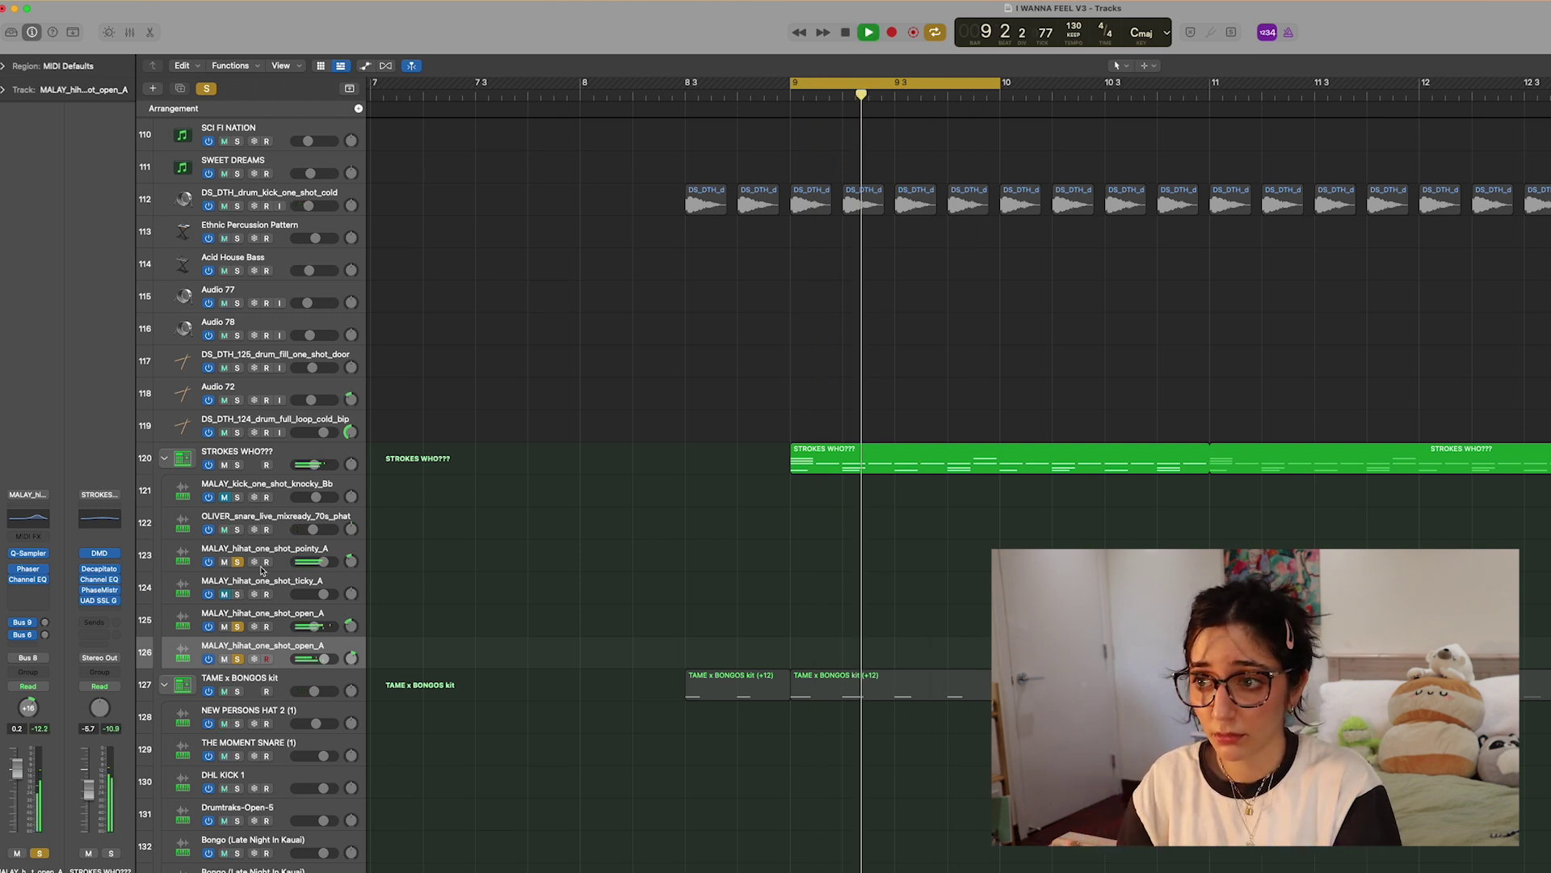
{"action": "key", "text": "space"}
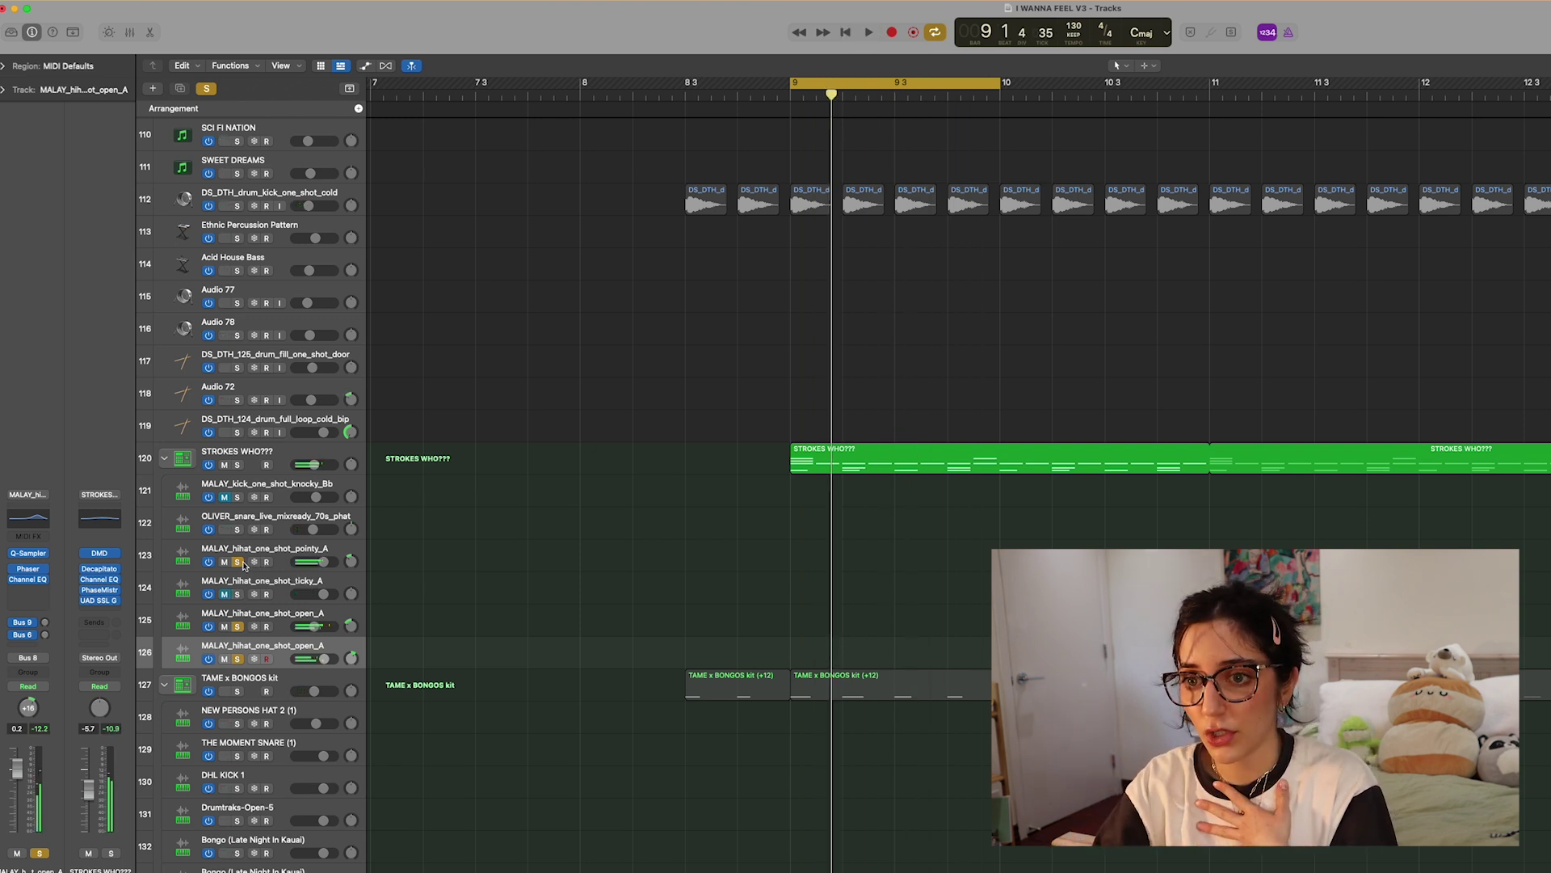
{"action": "left_click", "coordinate": [238, 659]}
Solo the OLIVER_snare_live_mixready_70s_phat snare on track 122 and play it on its own
{"action": "left_click", "coordinate": [238, 529]}
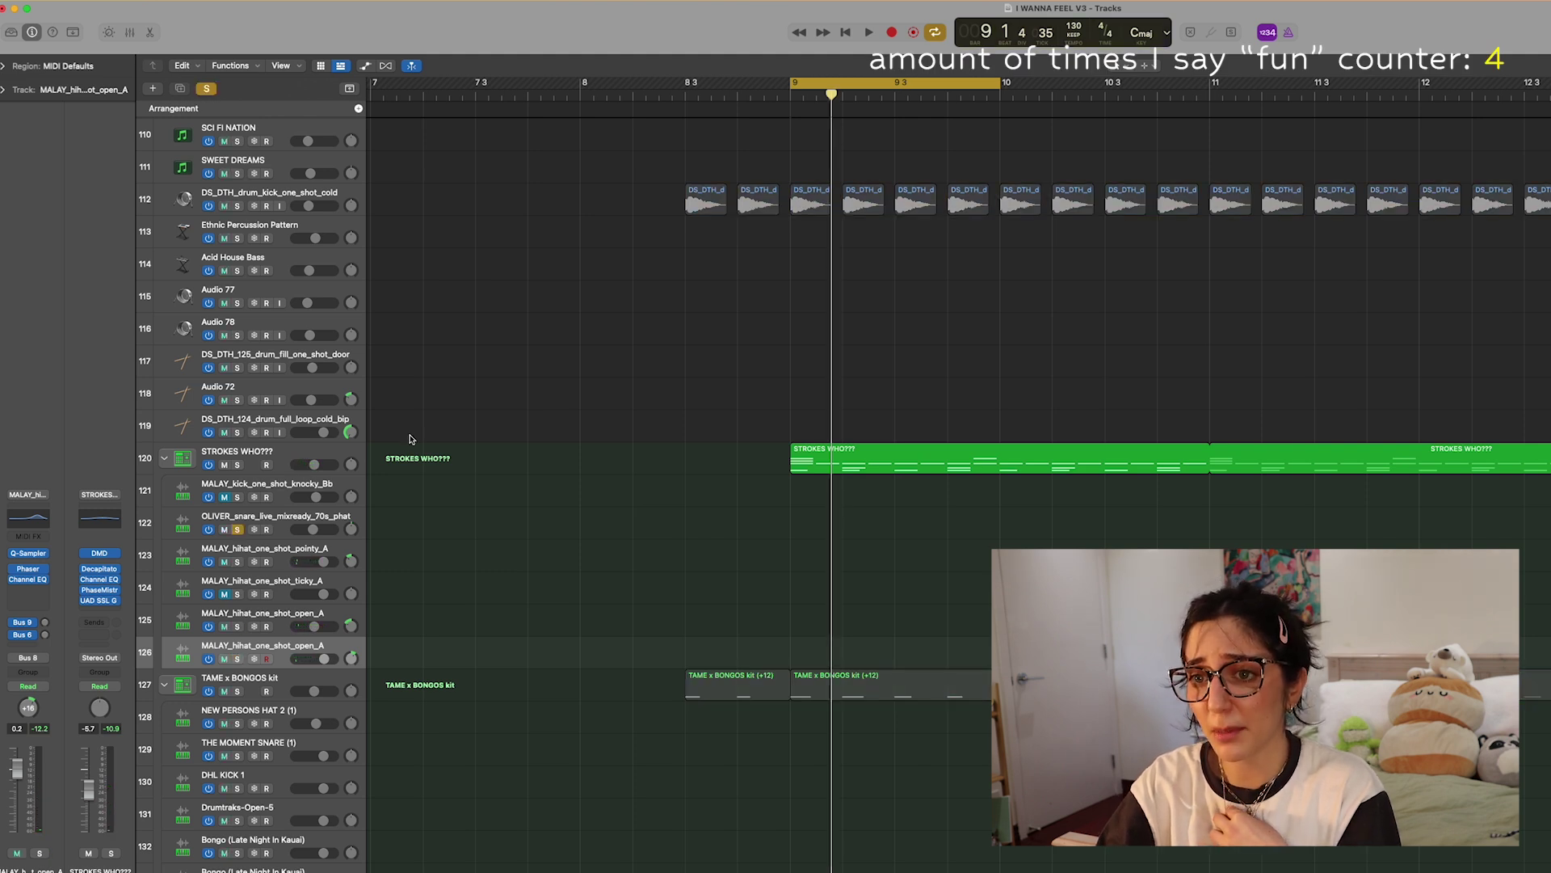
{"action": "left_click", "coordinate": [276, 522]}
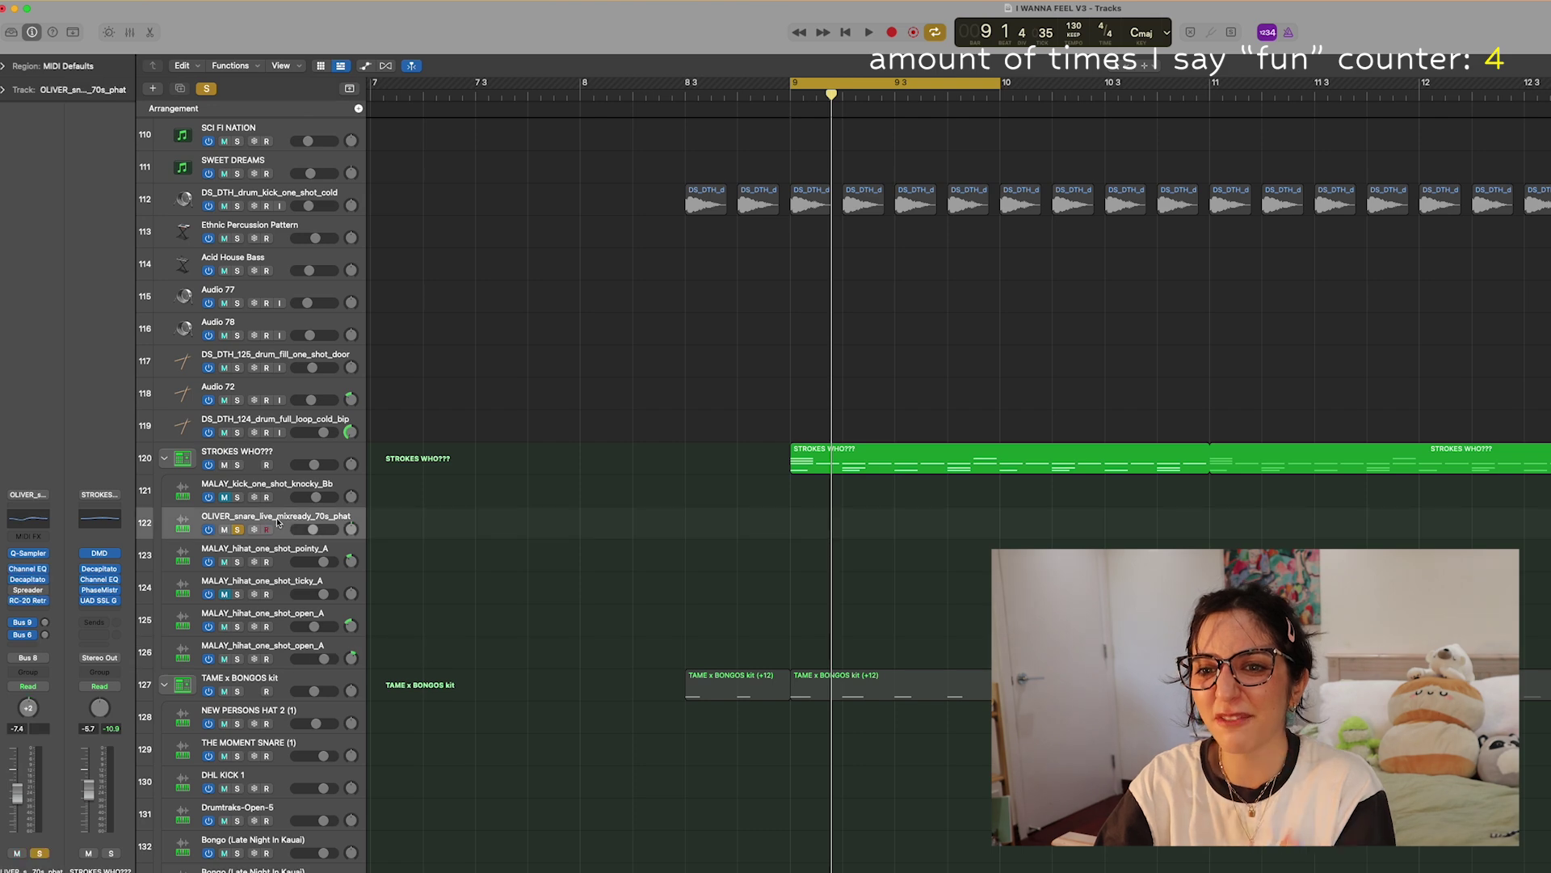
{"action": "key", "text": "space"}
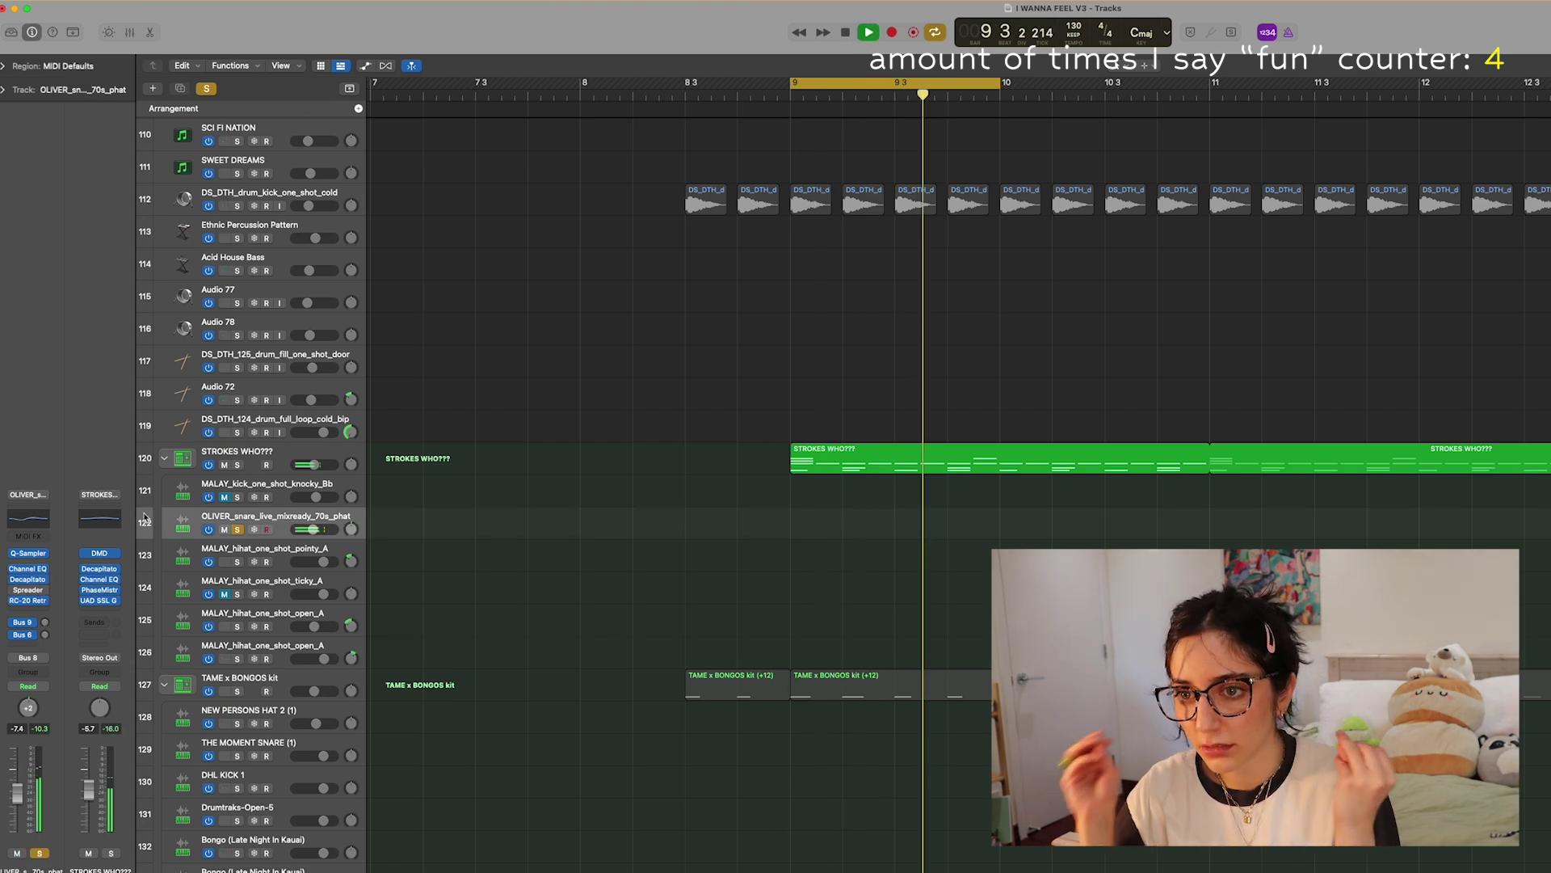
{"action": "key", "text": "space"}
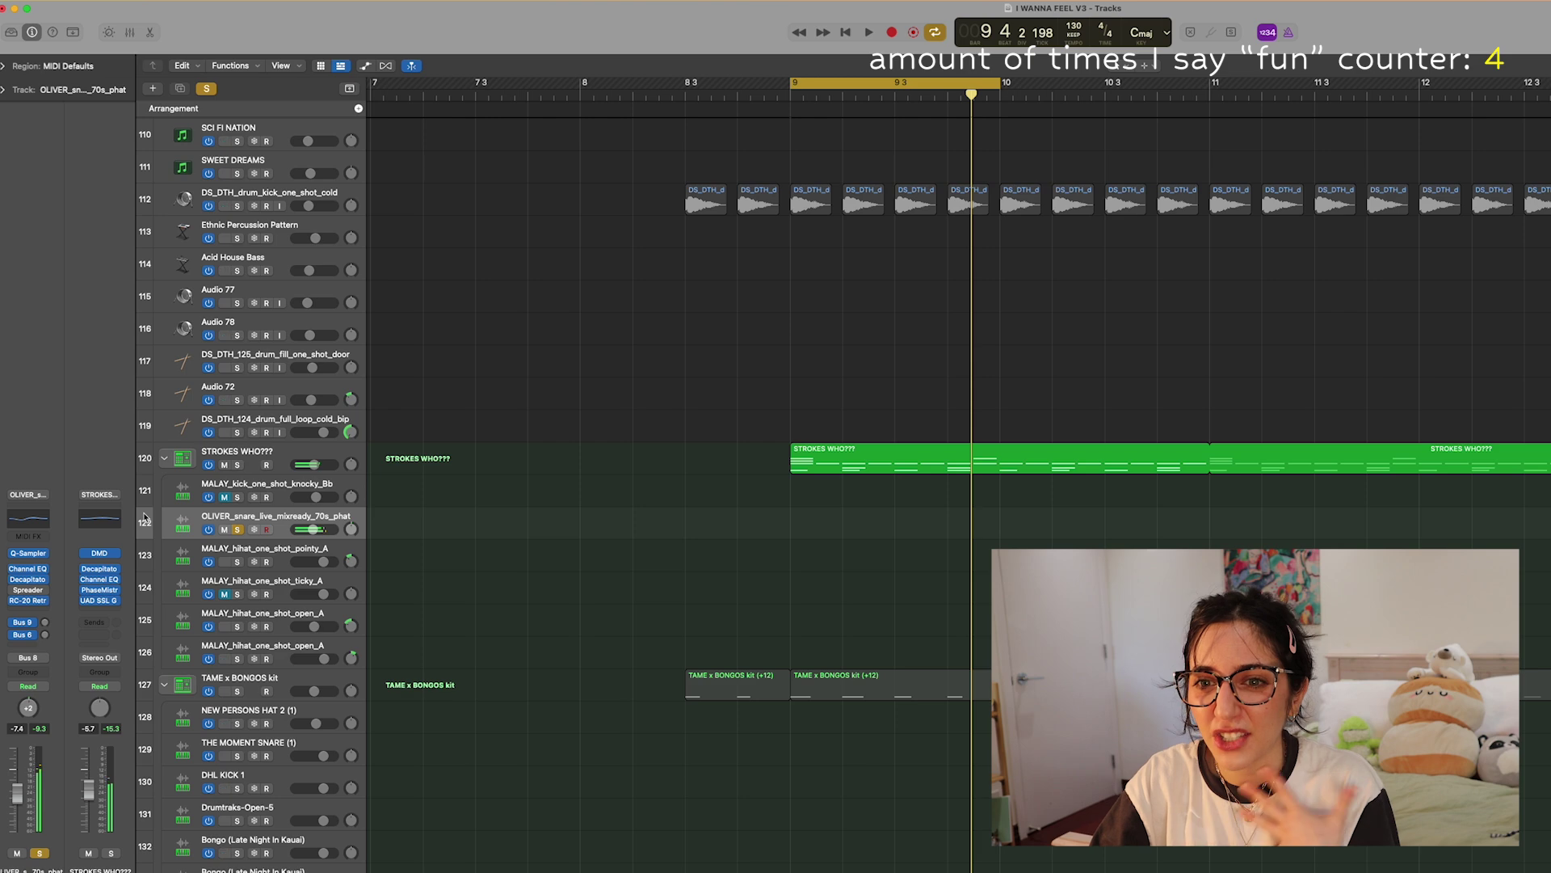
Inspect the snare's Decapitator settings and audition its RC-20 Retro Color effect by toggling the plugin on and off
{"action": "left_click", "coordinate": [46, 577]}
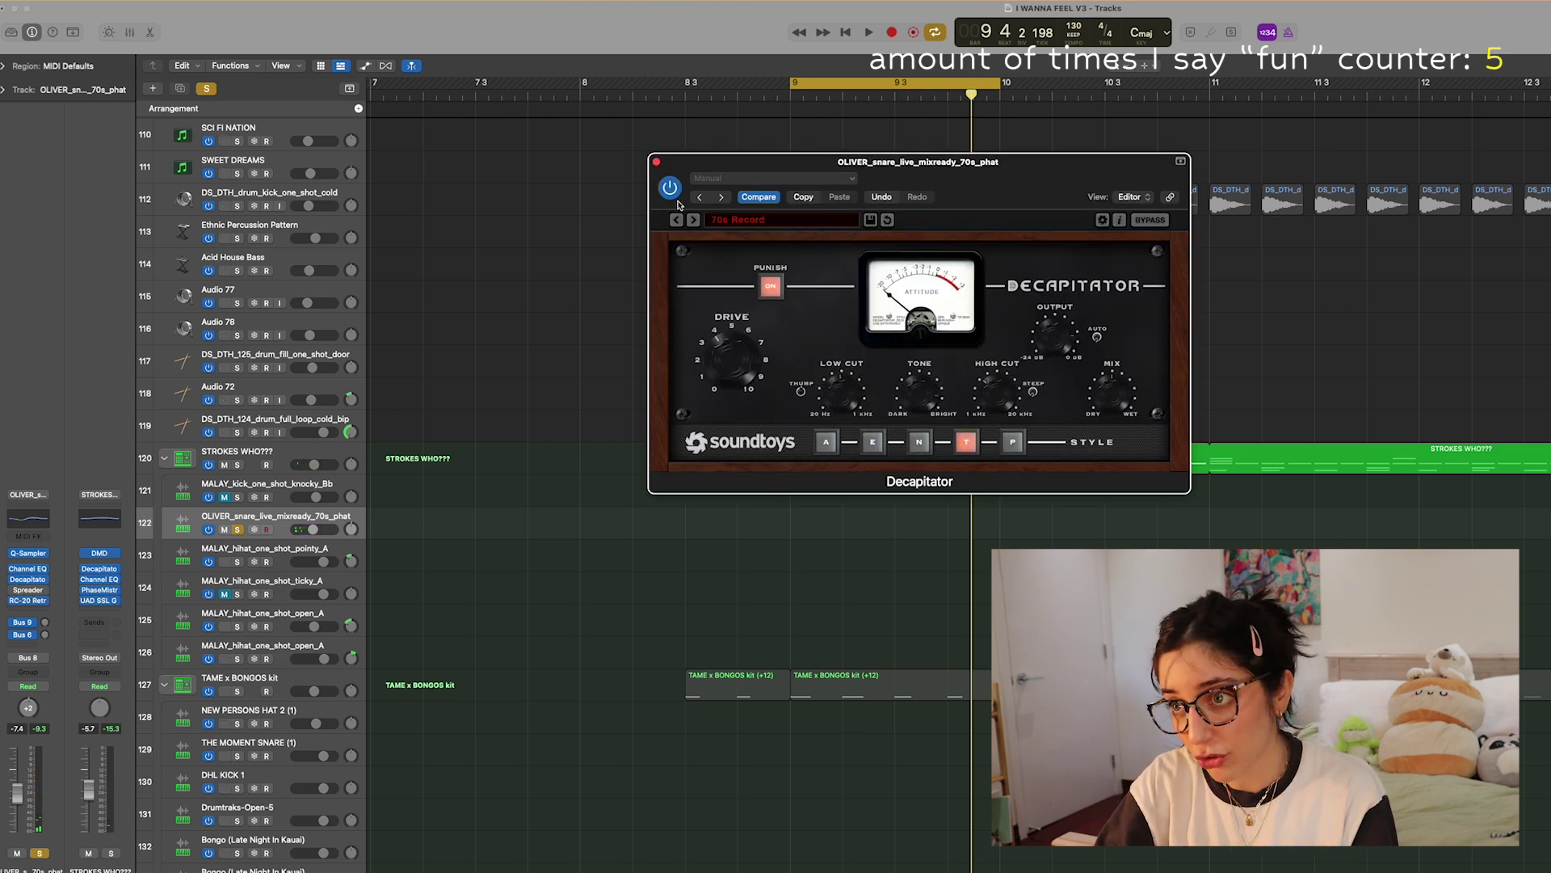
{"action": "left_click", "coordinate": [657, 163]}
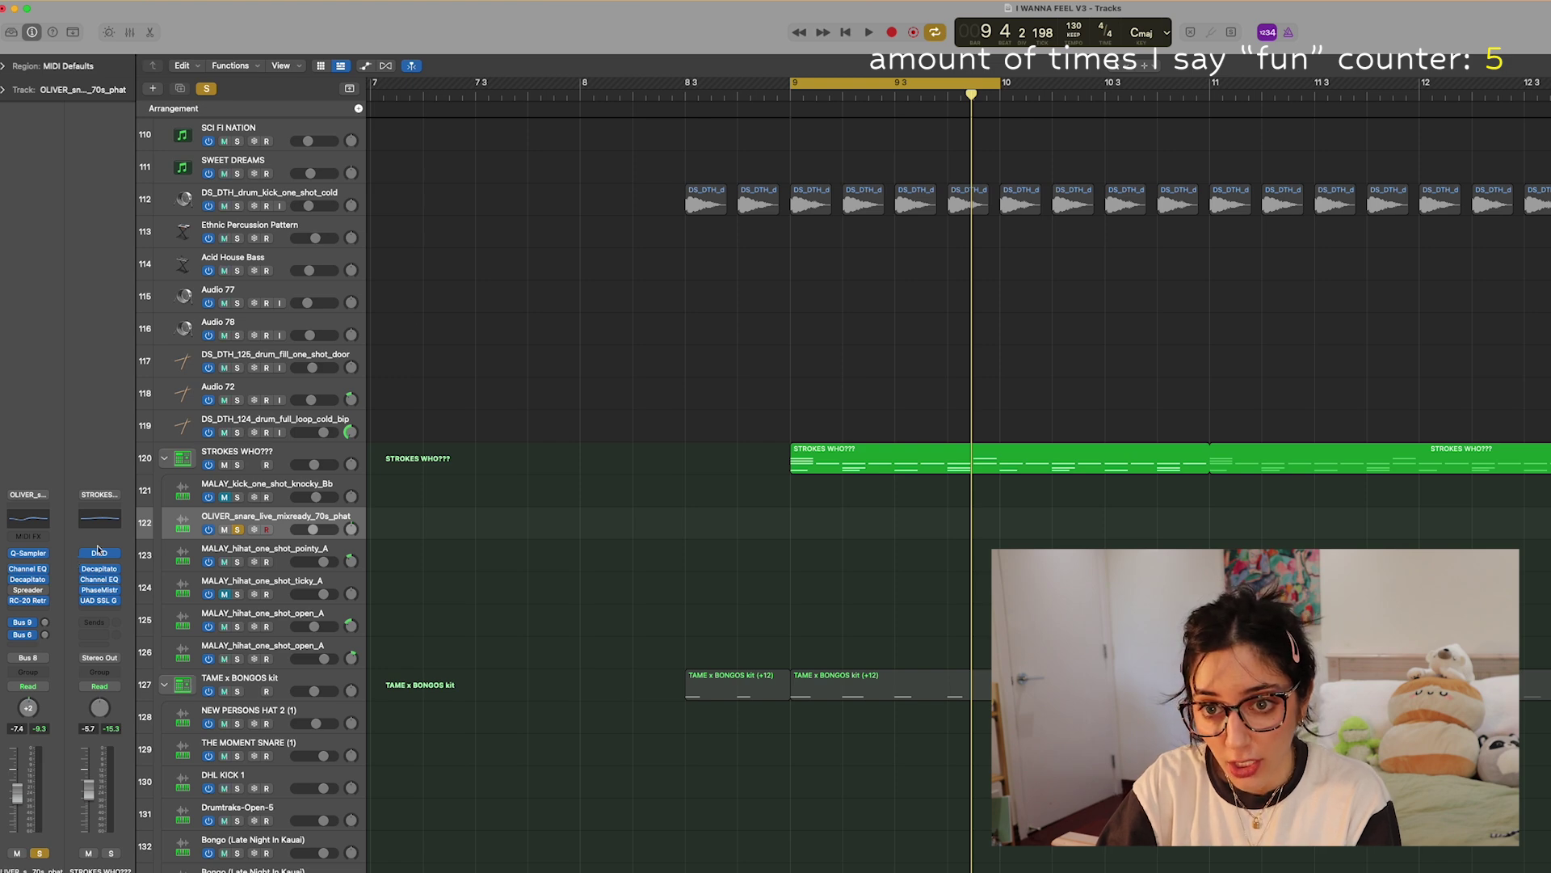
{"action": "left_click", "coordinate": [29, 601]}
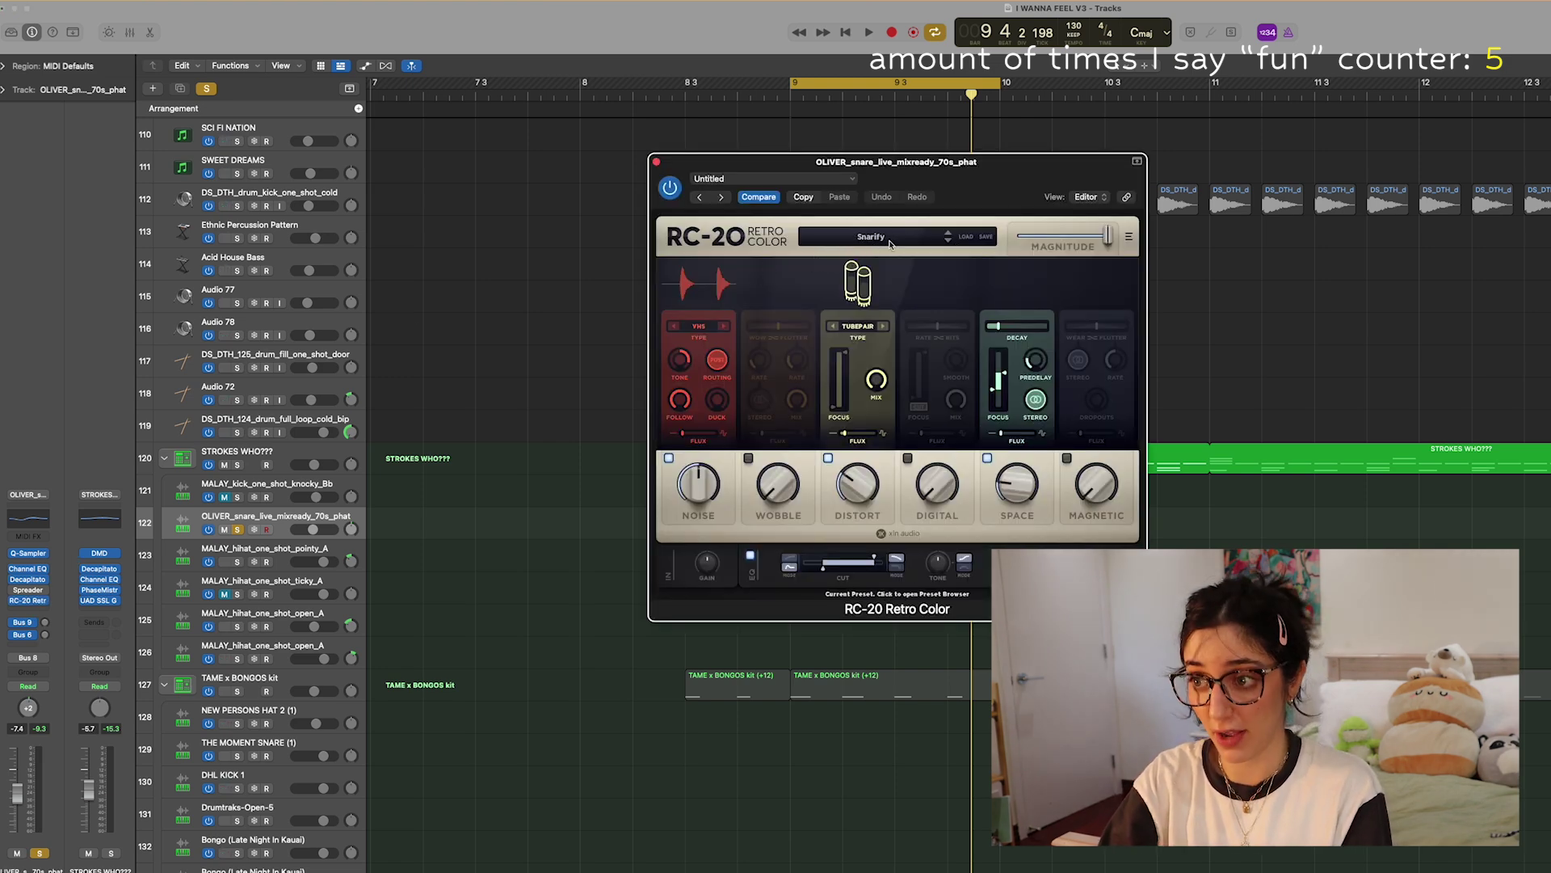
{"action": "left_click", "coordinate": [670, 190]}
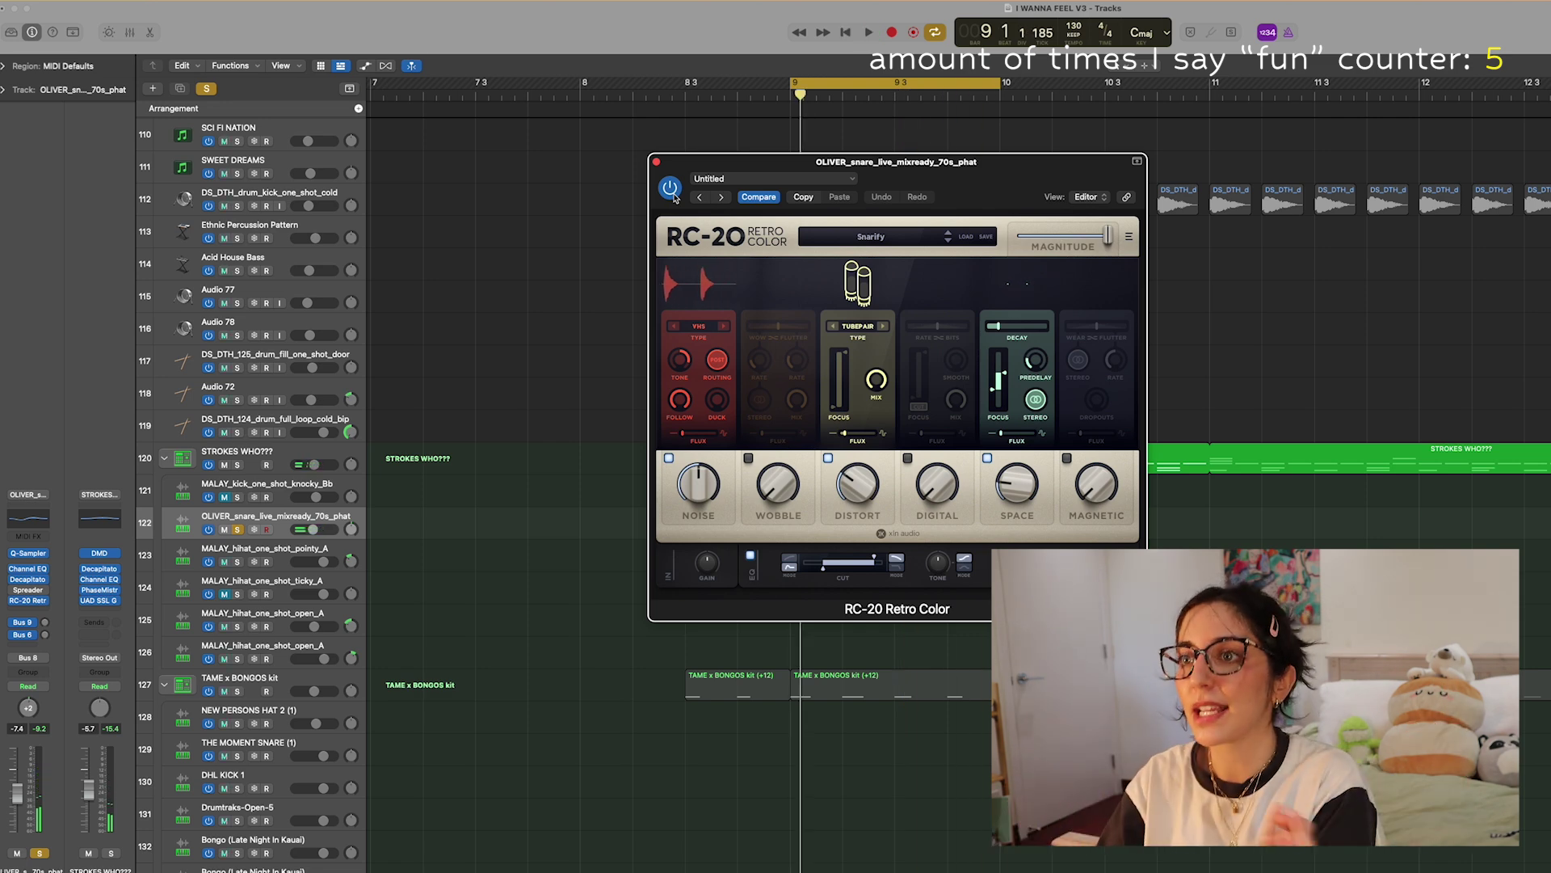
{"action": "left_click", "coordinate": [656, 163]}
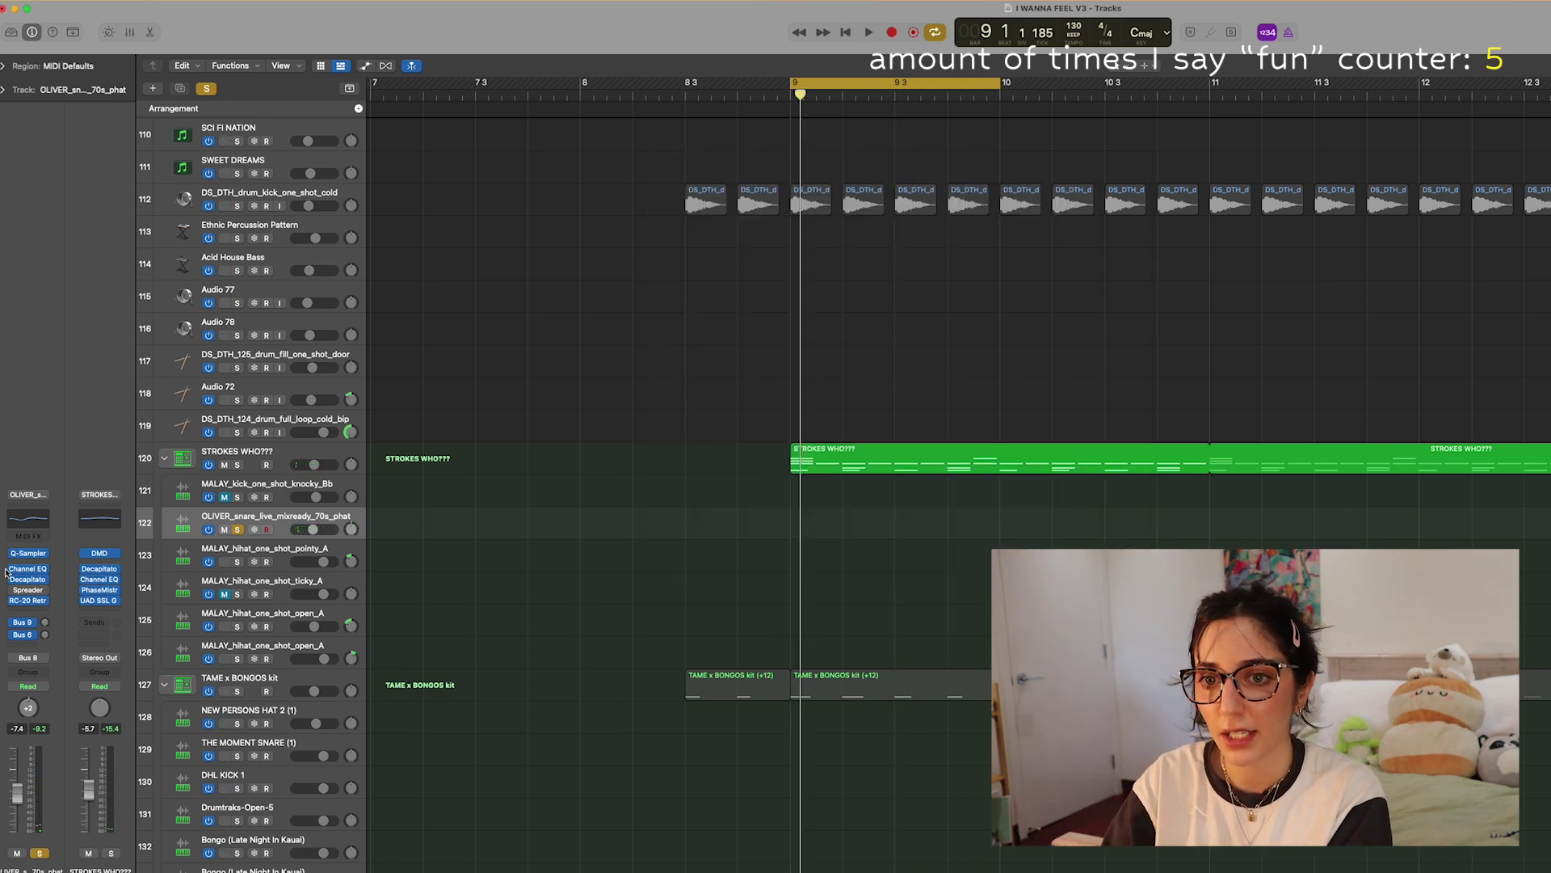
Examine the snare's Channel EQ curve and compare the sound with the EQ bypassed and enabled during playback
{"action": "left_click", "coordinate": [30, 570]}
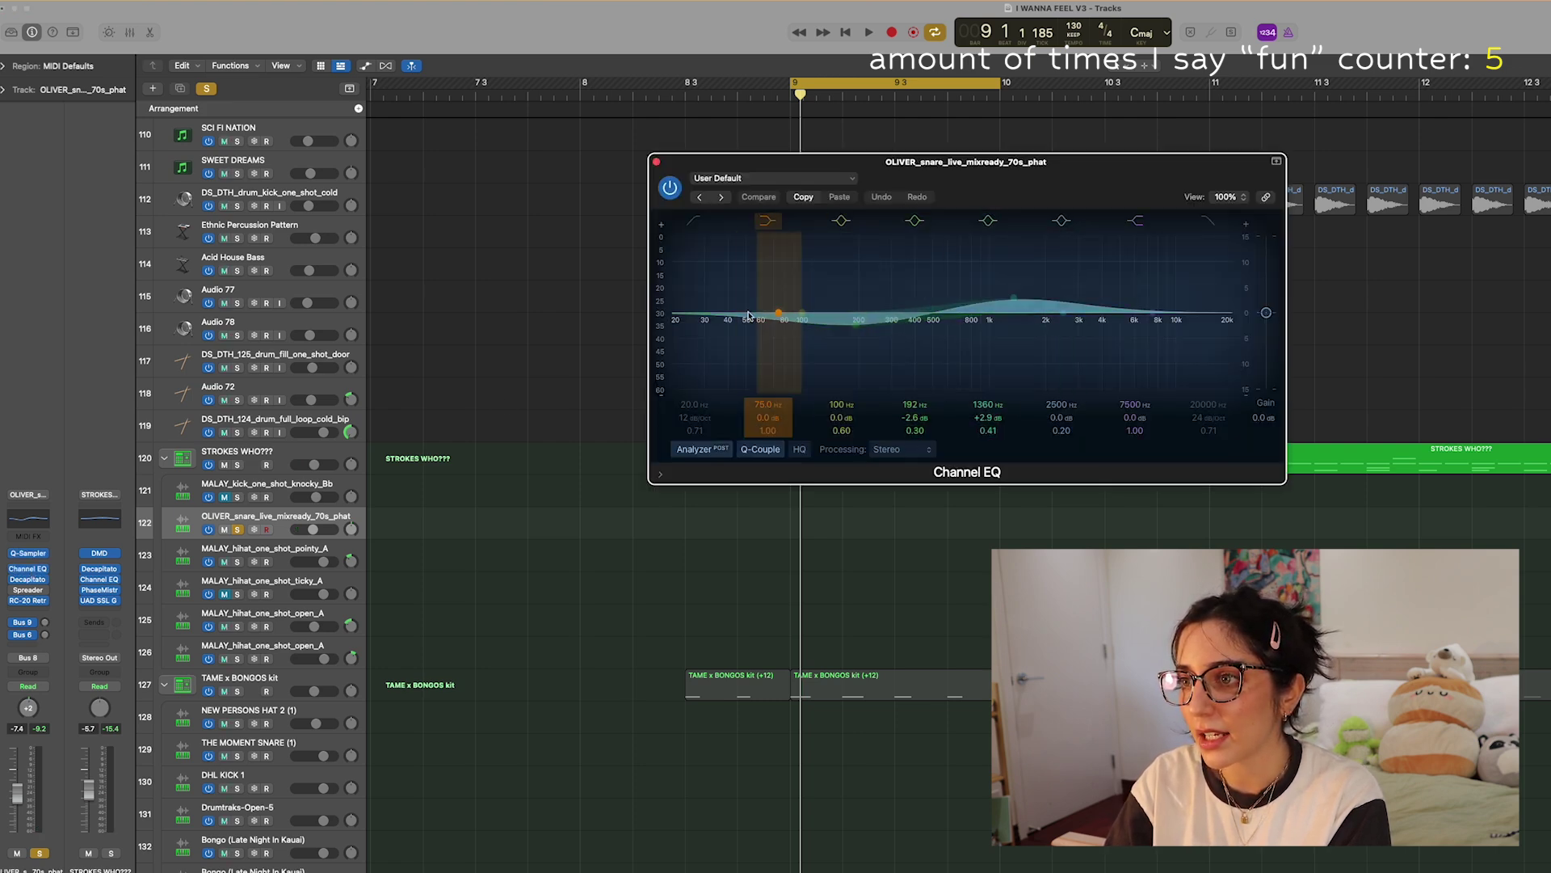
{"action": "key", "text": "space"}
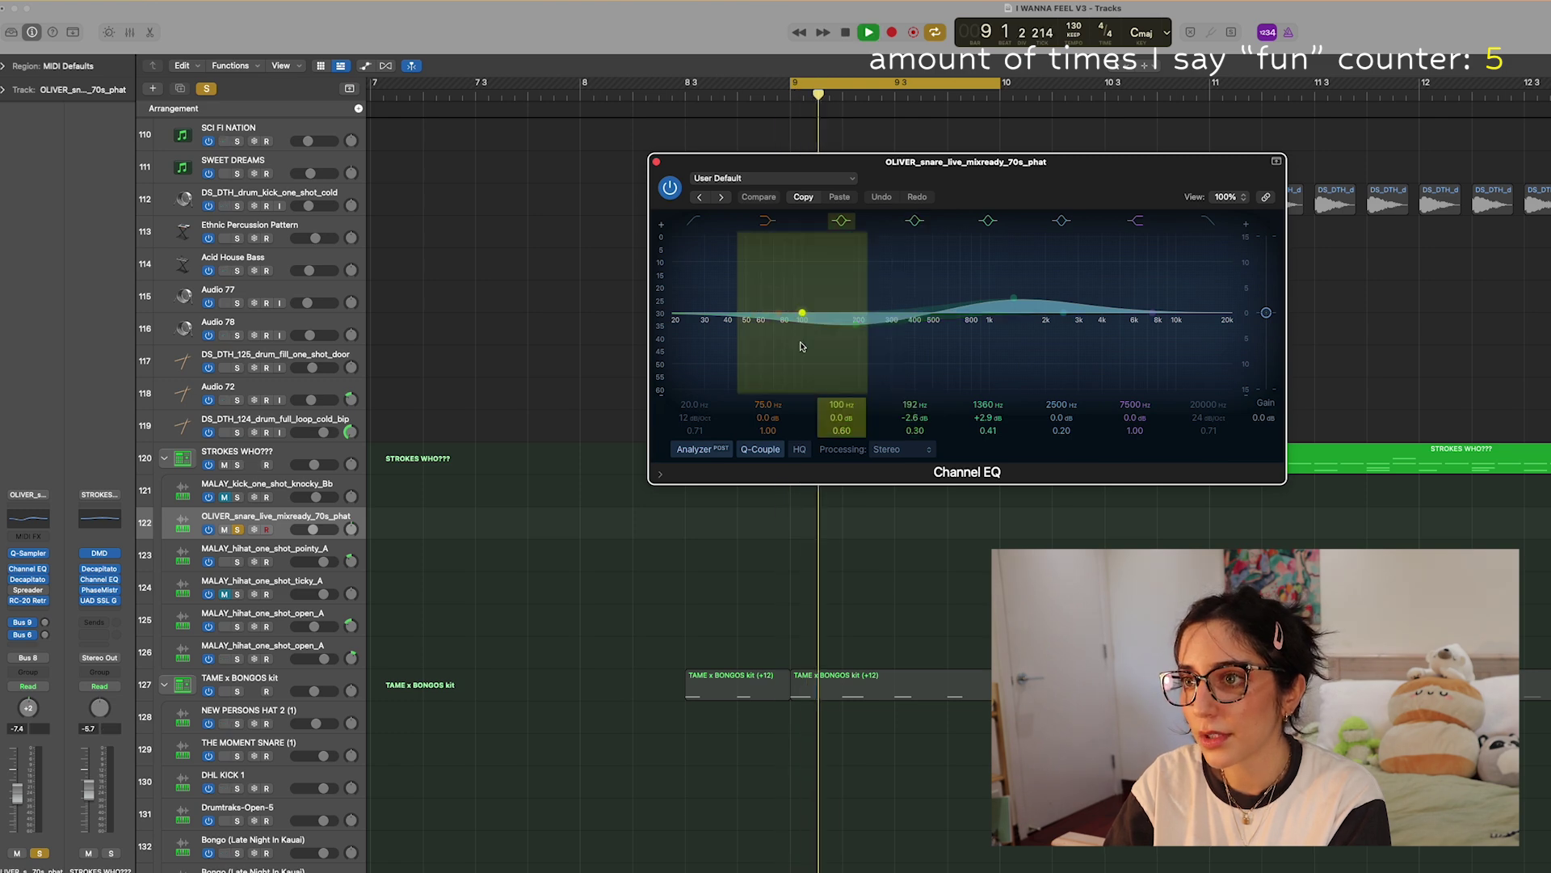
{"action": "left_click", "coordinate": [670, 187]}
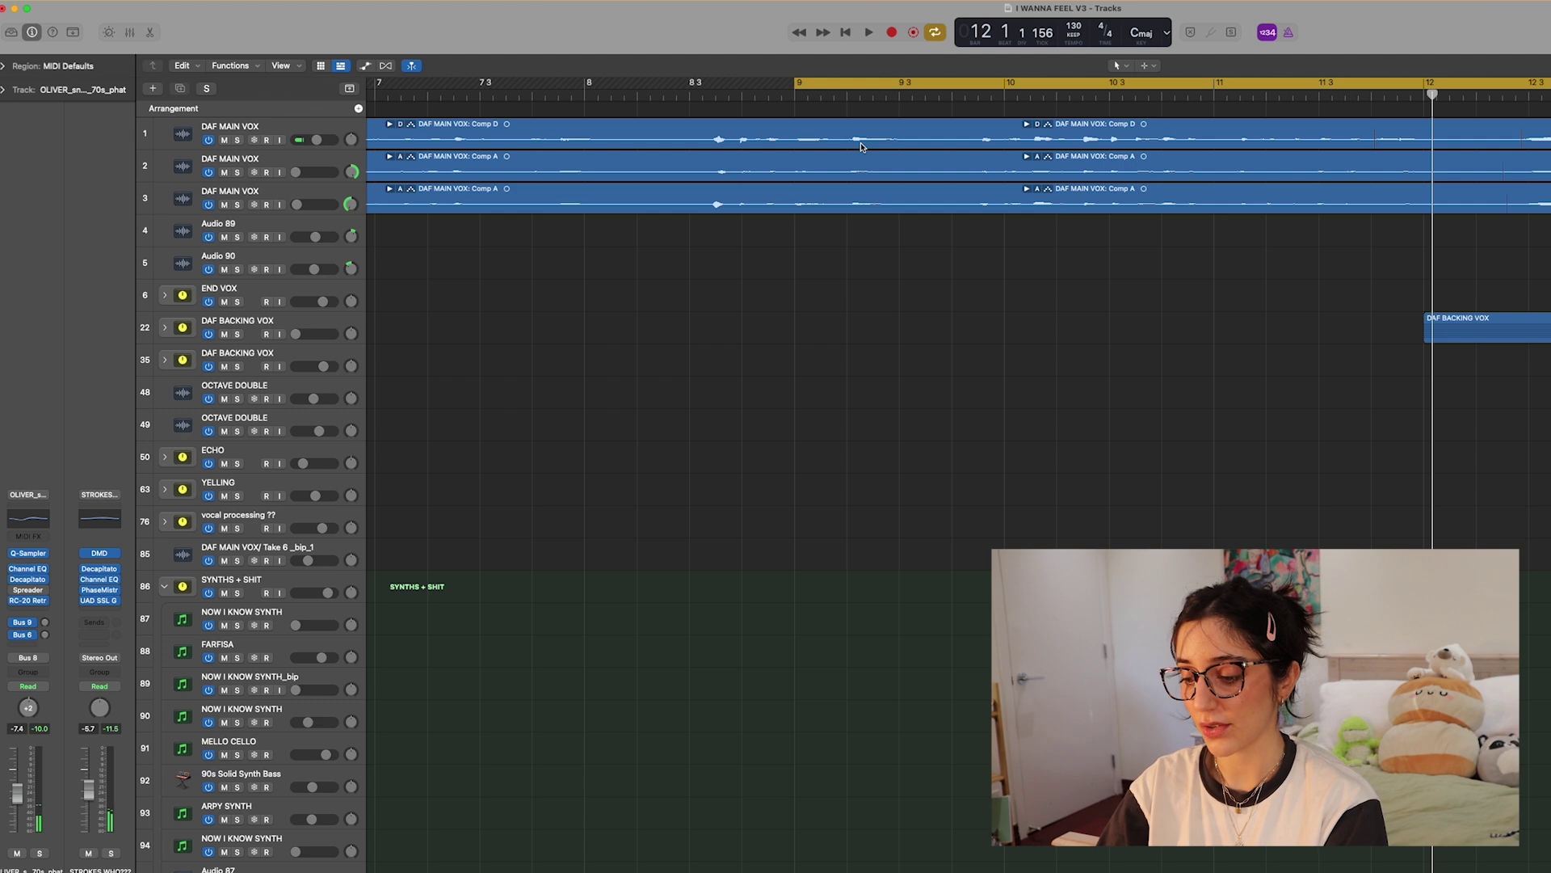
Turn off cycle mode and look through the arrangement's vocal, synth and drum tracks
{"action": "key", "text": "c"}
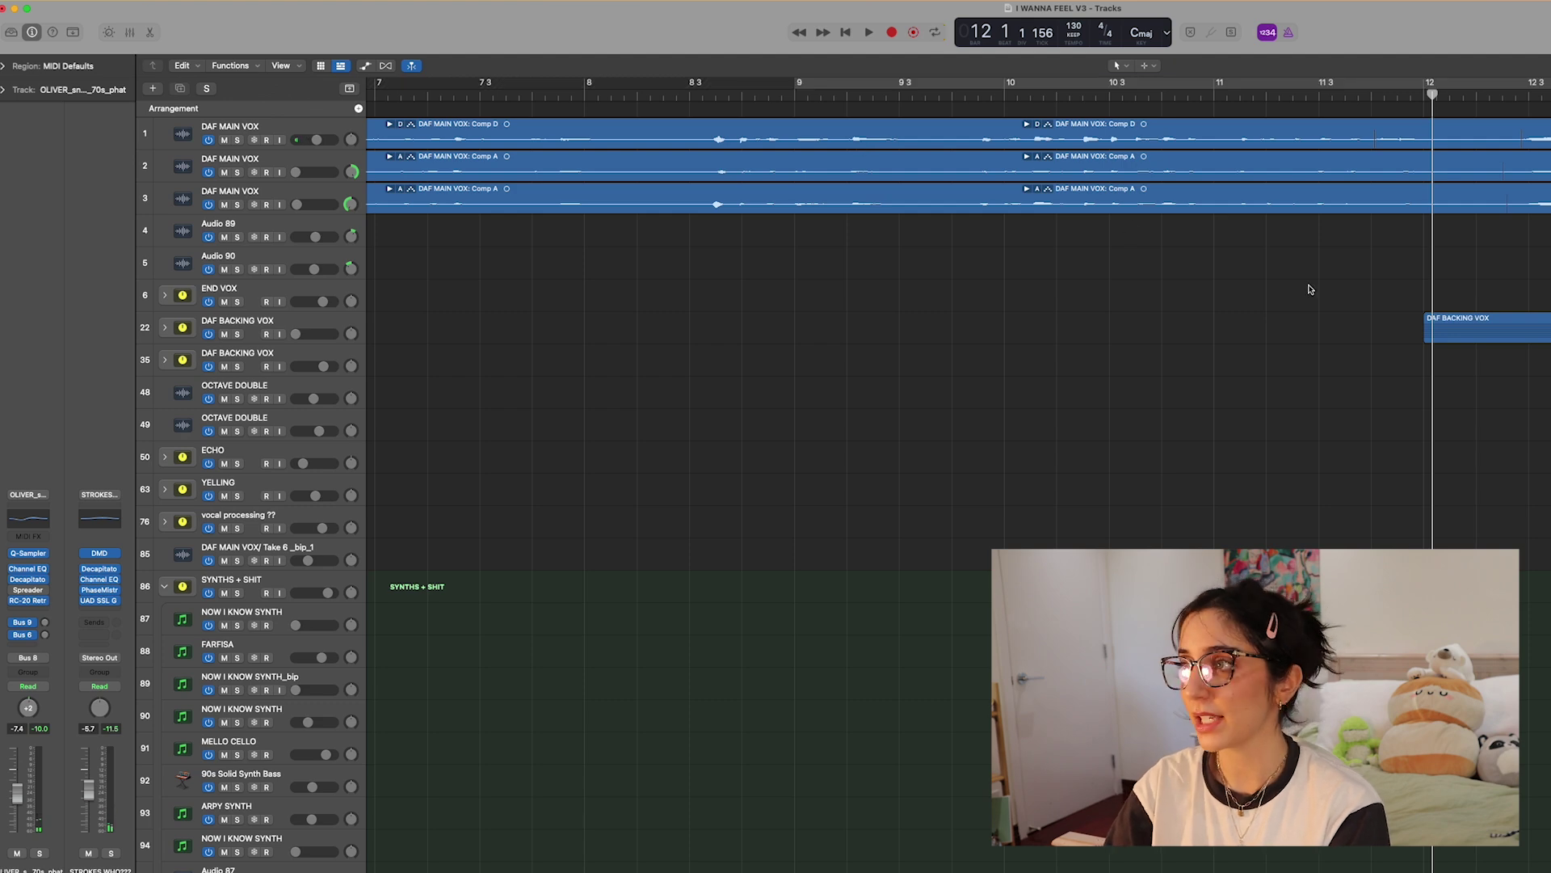
{"action": "scroll", "coordinate": [1310, 289], "scroll_direction": "down", "scroll_amount": 5}
{"action": "scroll", "coordinate": [1310, 289], "scroll_direction": "down", "scroll_amount": 15}
{"action": "scroll", "coordinate": [1309, 288], "scroll_direction": "up", "scroll_amount": 20}
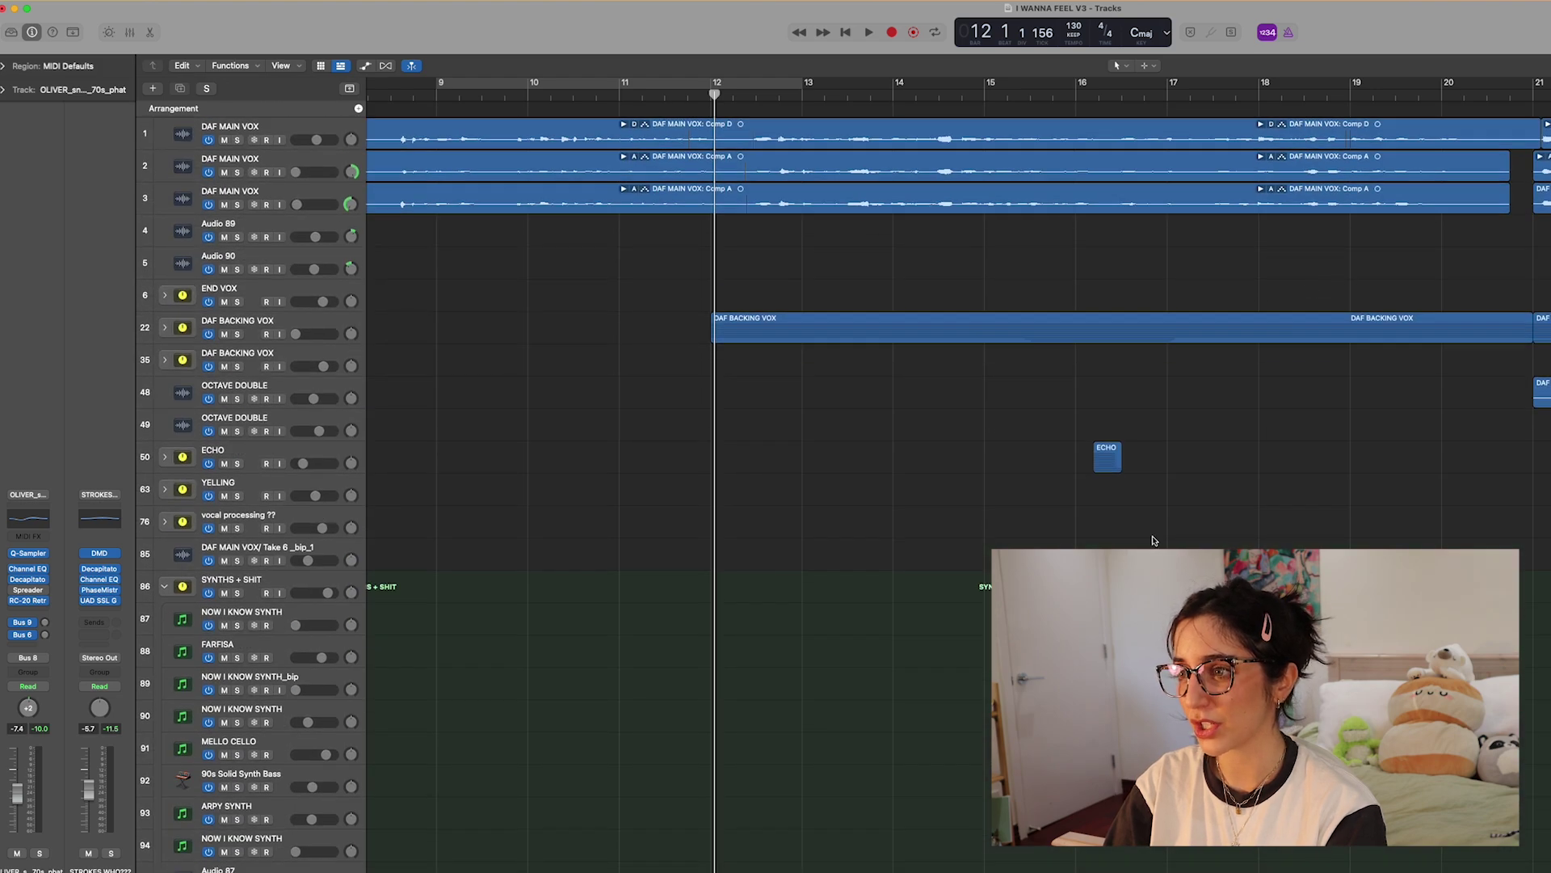
{"action": "scroll", "coordinate": [1153, 541], "scroll_direction": "down", "scroll_amount": 15}
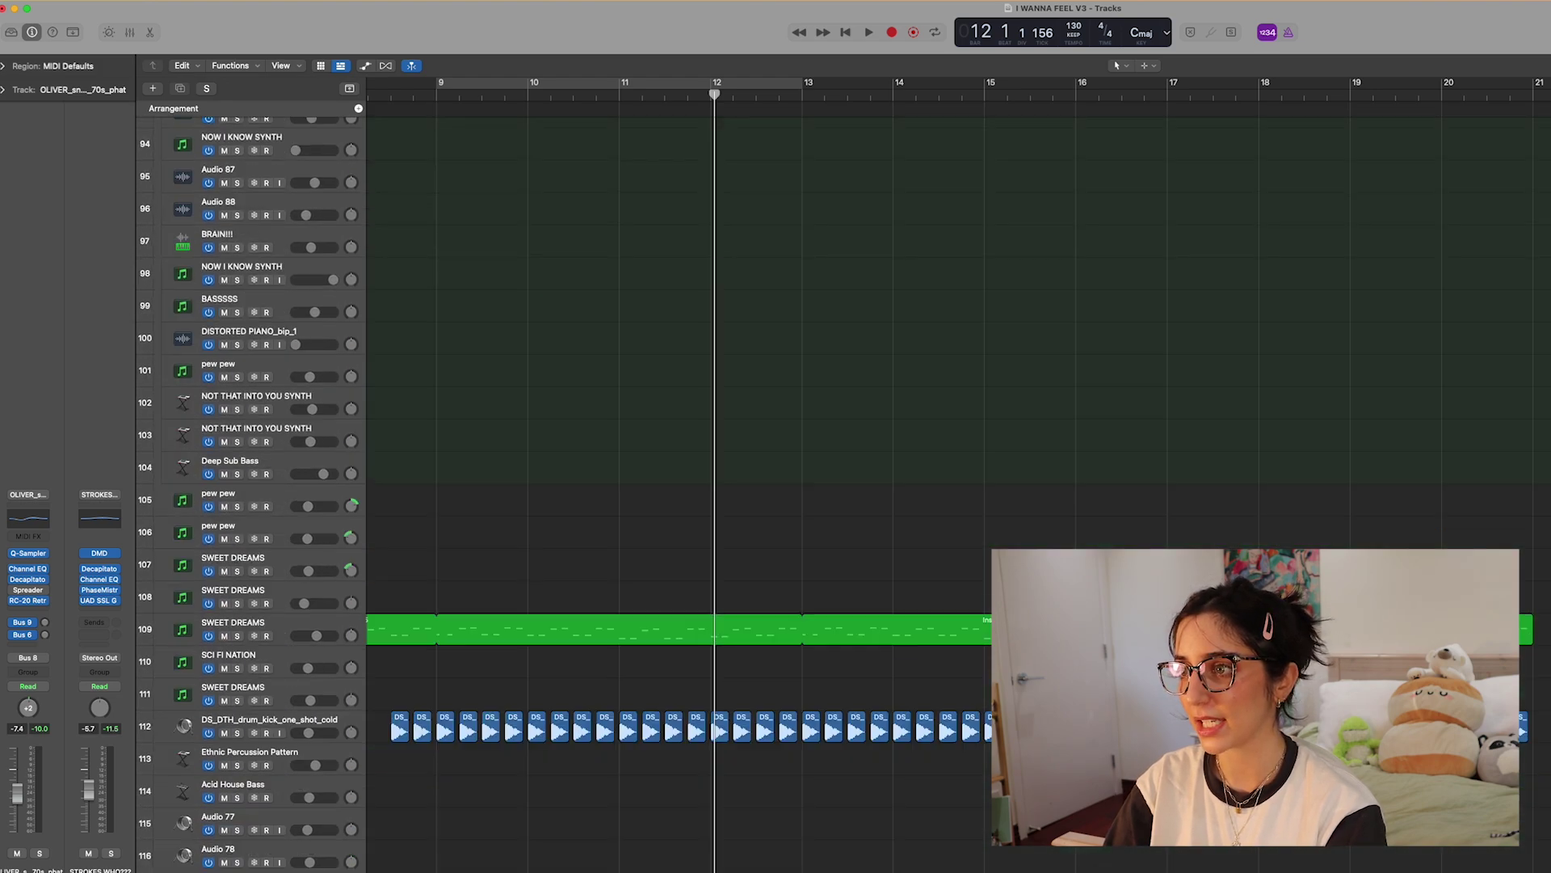
{"action": "scroll", "coordinate": [1056, 510], "scroll_direction": "up", "scroll_amount": 20}
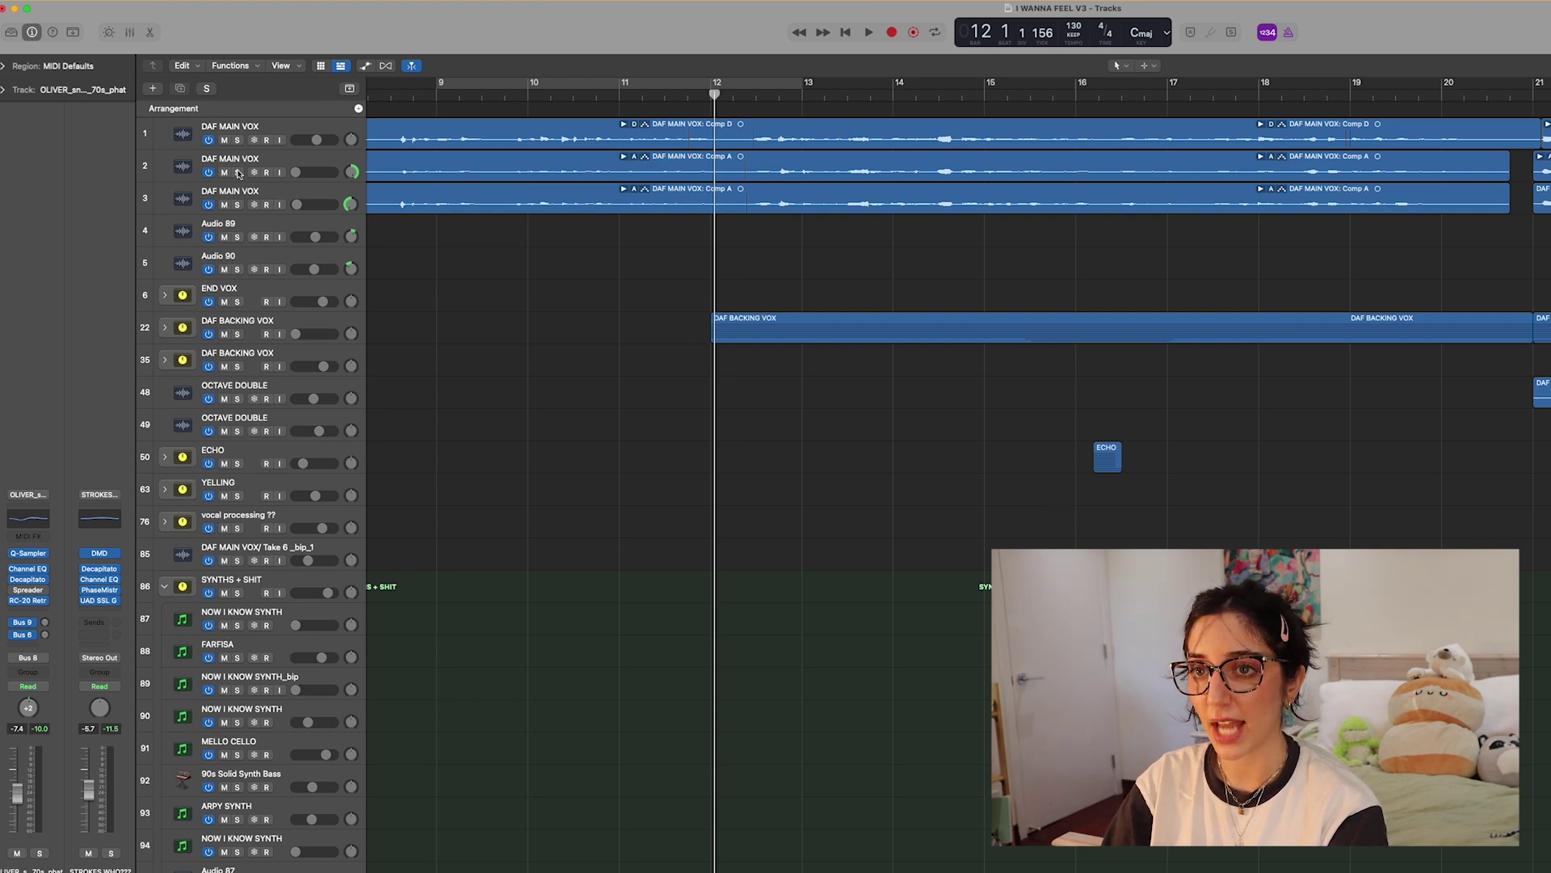
Solo the three DAF MAIN VOX lead tracks and select the doubles on tracks 2 and 3 in turn
{"action": "left_click_drag", "start_coordinate": [238, 204], "coordinate": [236, 142]}
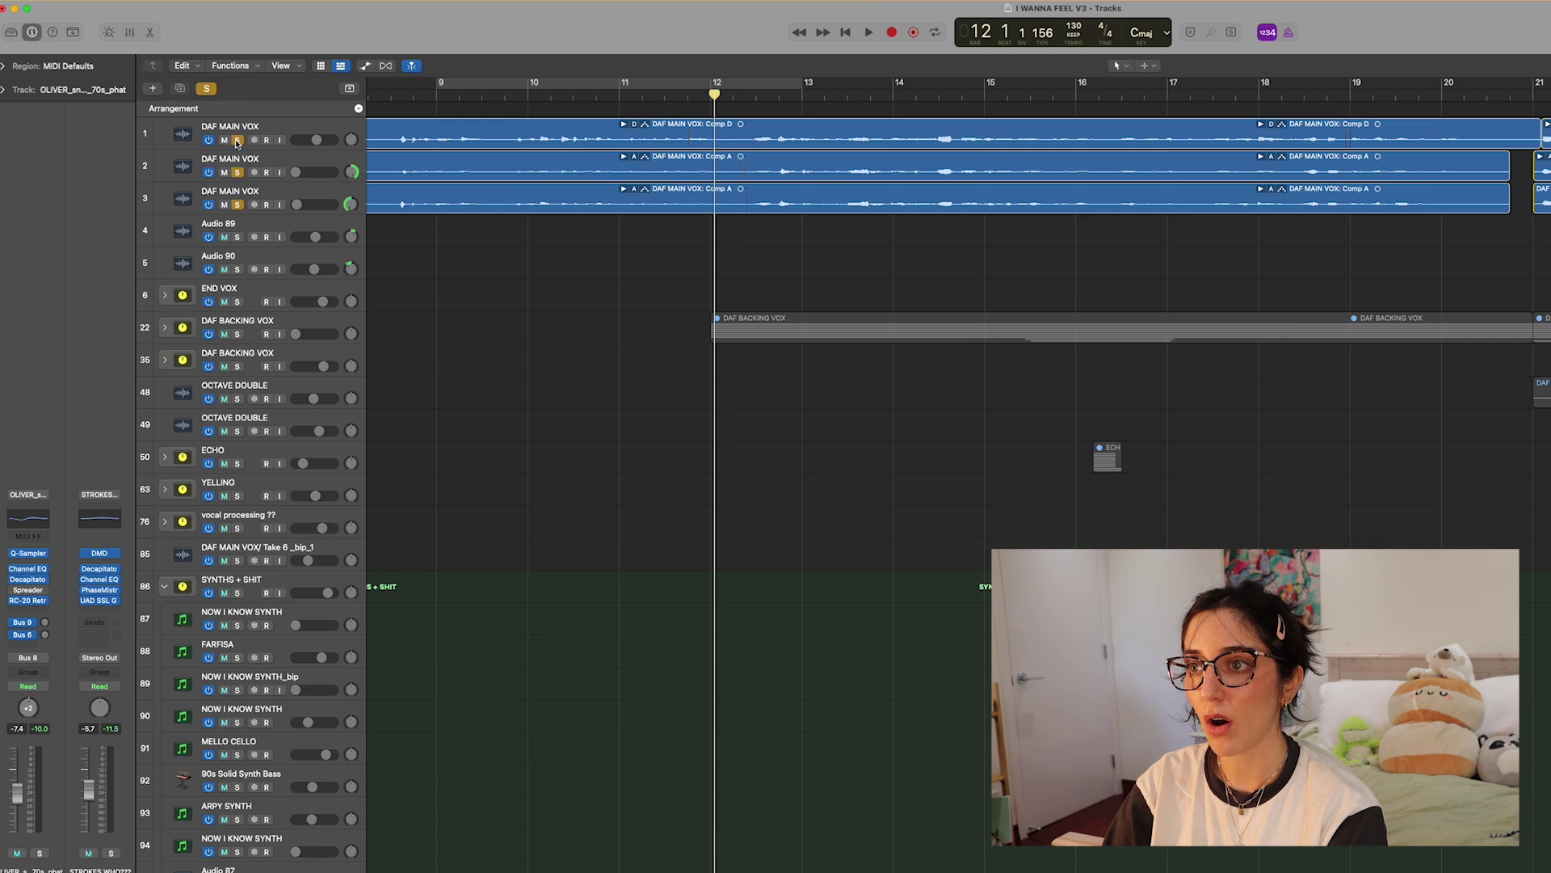
{"action": "left_click", "coordinate": [281, 156]}
{"action": "left_click", "coordinate": [267, 193]}
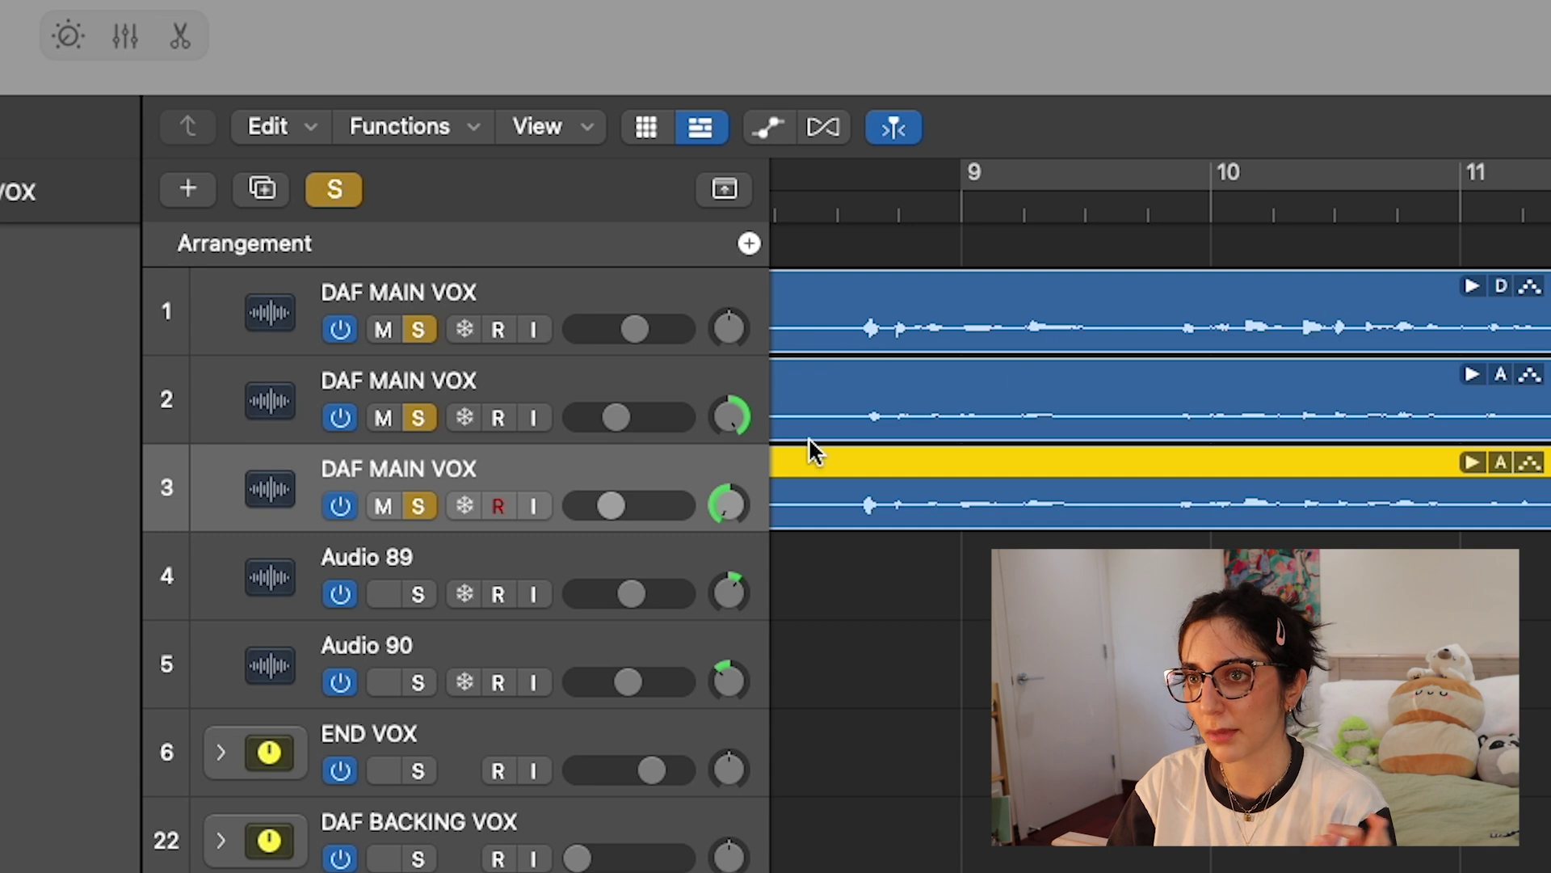
Try narrower panning on the vocal doubles, +18 on track 2 and -28 on track 3, and restore the wide panning
{"action": "left_click_drag", "start_coordinate": [740, 421], "coordinate": [741, 432]}
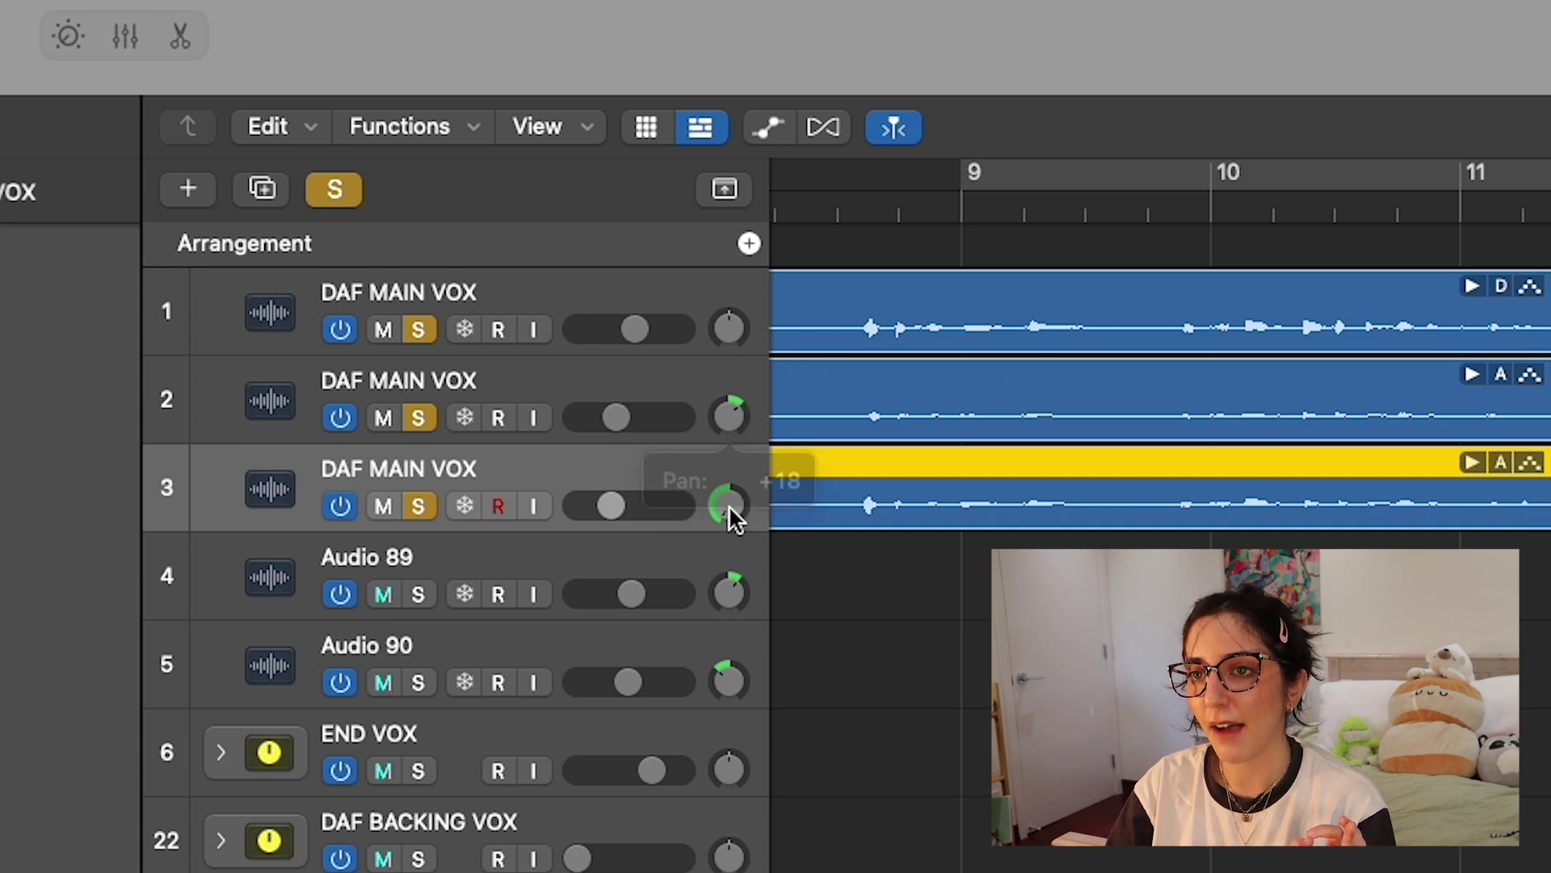
{"action": "left_click_drag", "start_coordinate": [728, 512], "coordinate": [727, 533]}
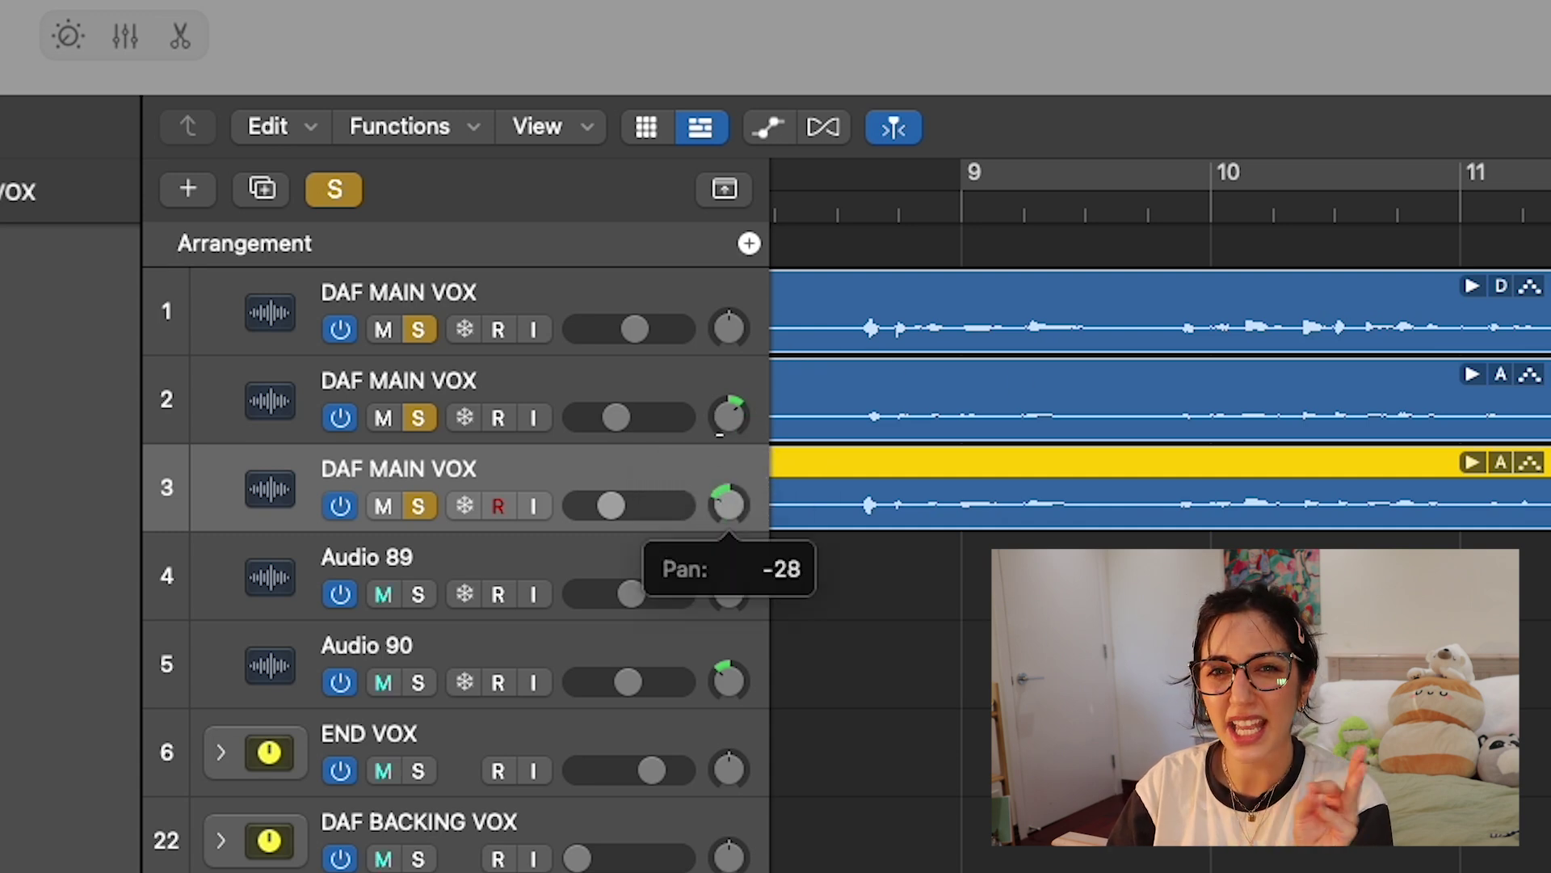
{"action": "left_click_drag", "start_coordinate": [729, 416], "coordinate": [729, 387]}
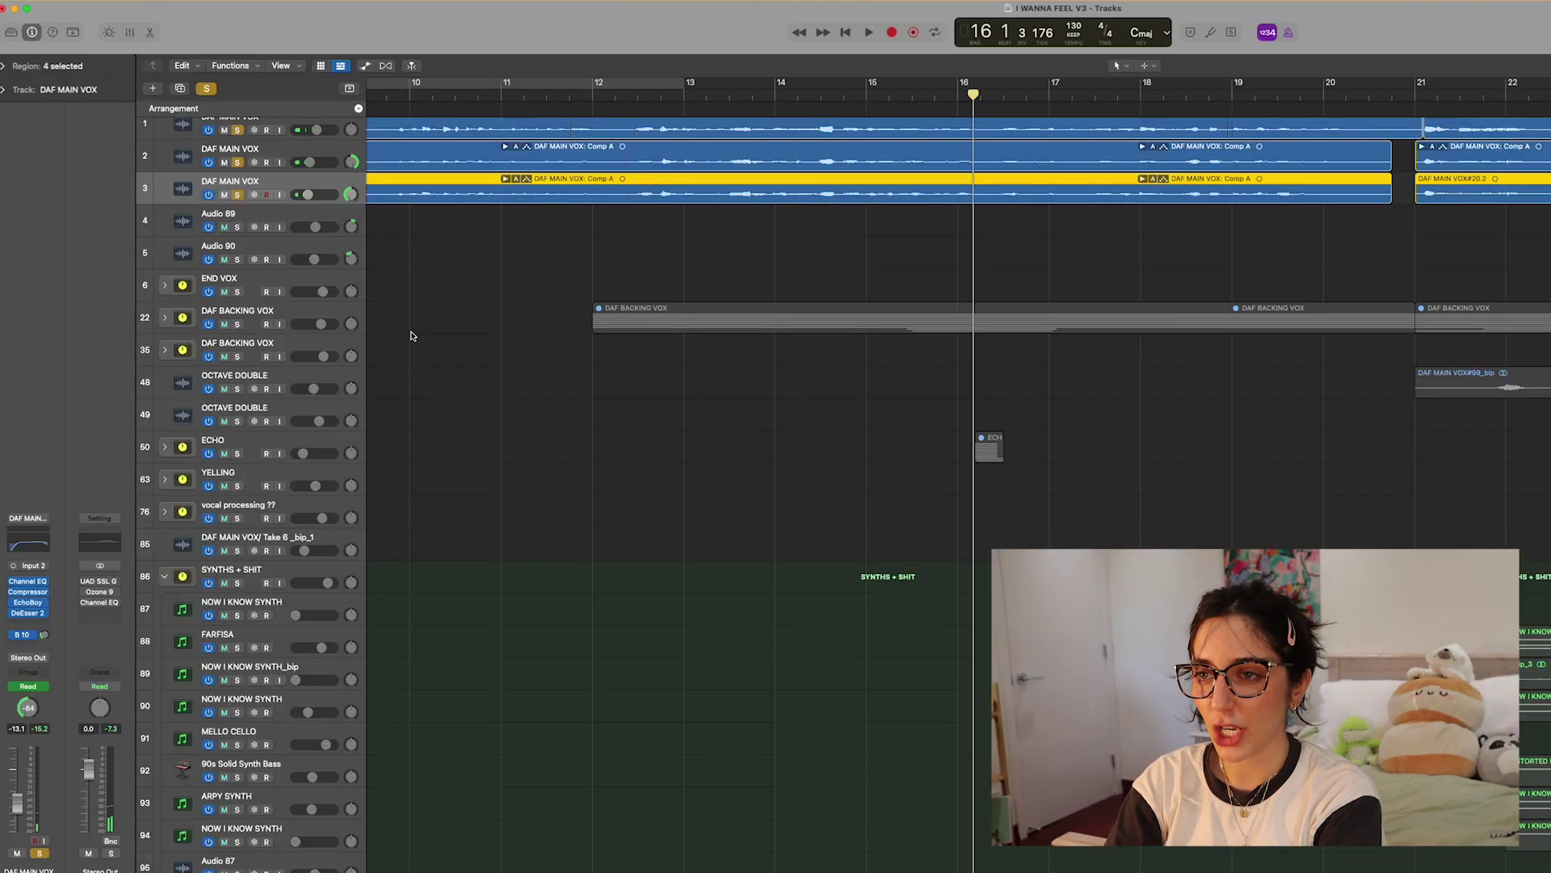
Solo the DAF BACKING VOX stack on track 22, release the lead vocals' solos and play the backing vocals alone
{"action": "scroll", "coordinate": [464, 381], "scroll_direction": "up", "scroll_amount": 1}
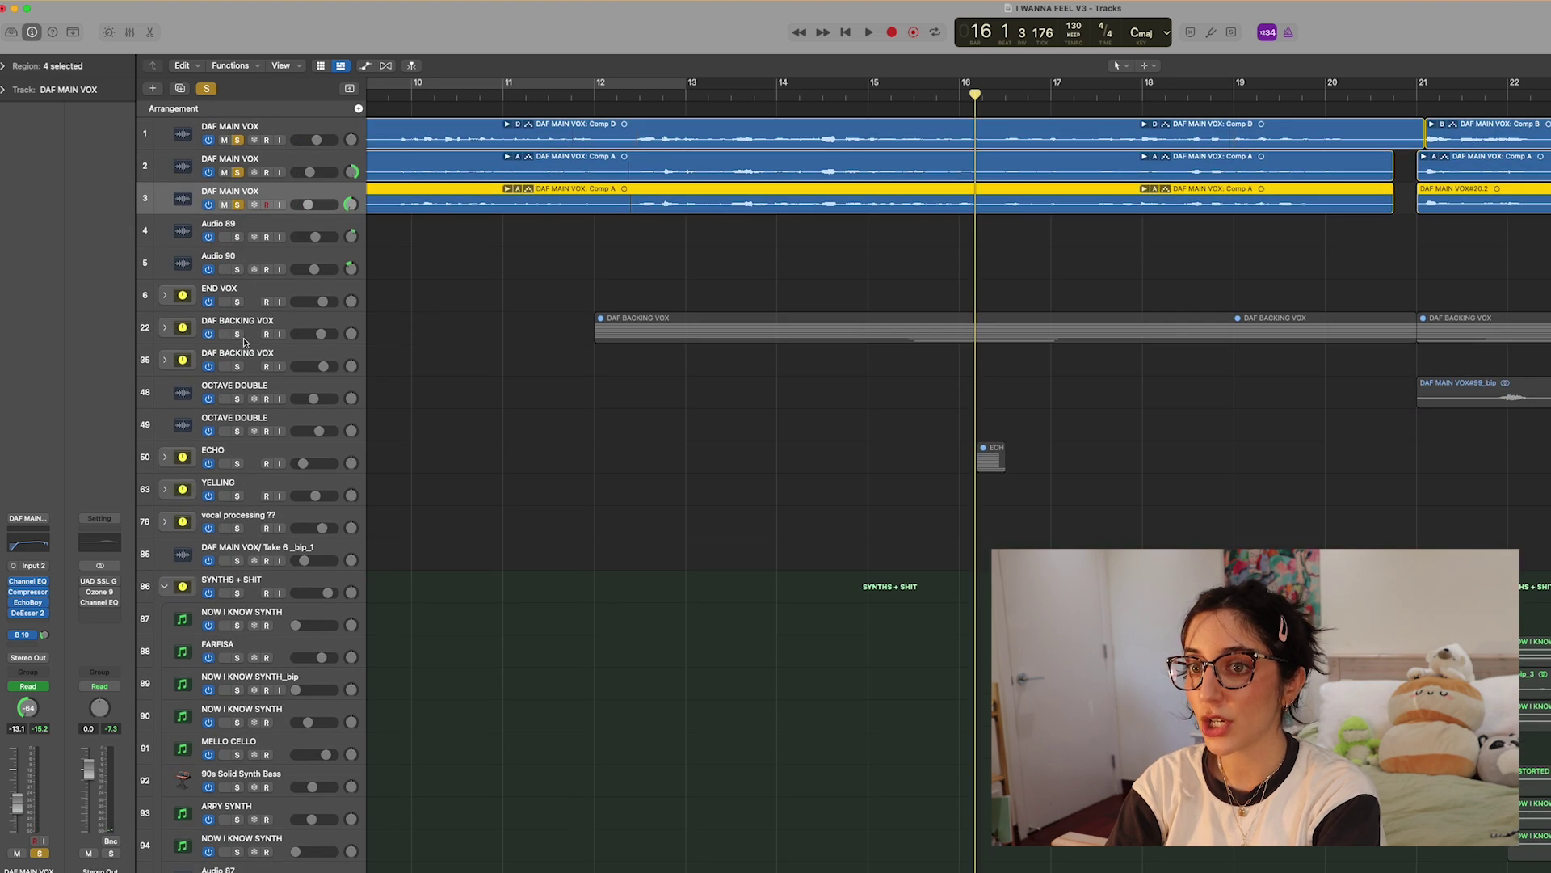
{"action": "left_click", "coordinate": [243, 342]}
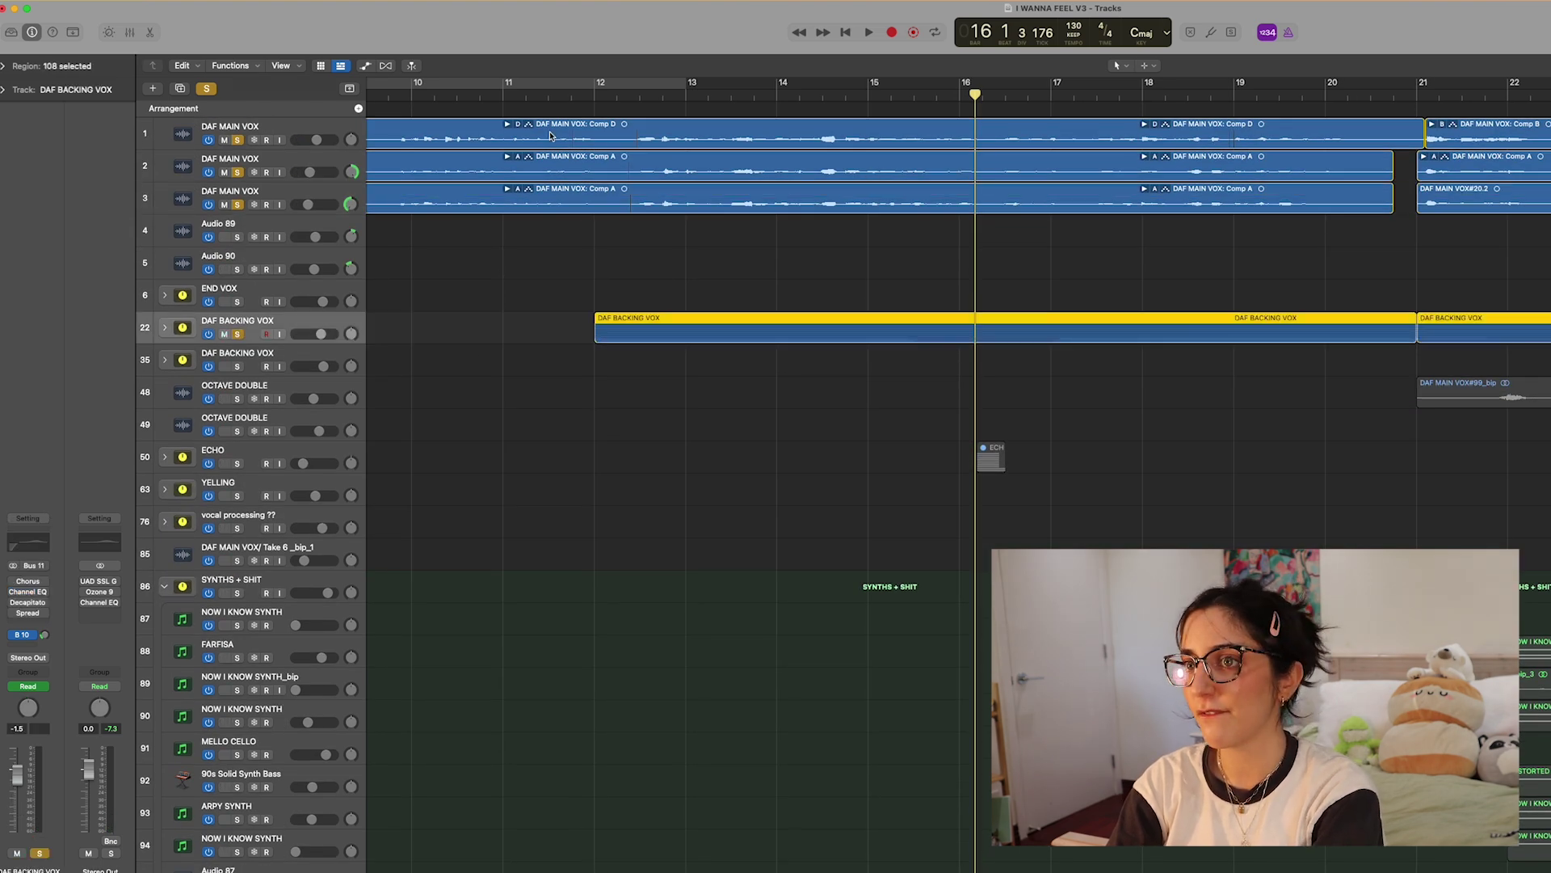
{"action": "key", "text": "space"}
{"action": "left_click", "coordinate": [237, 141]}
{"action": "key", "text": "space"}
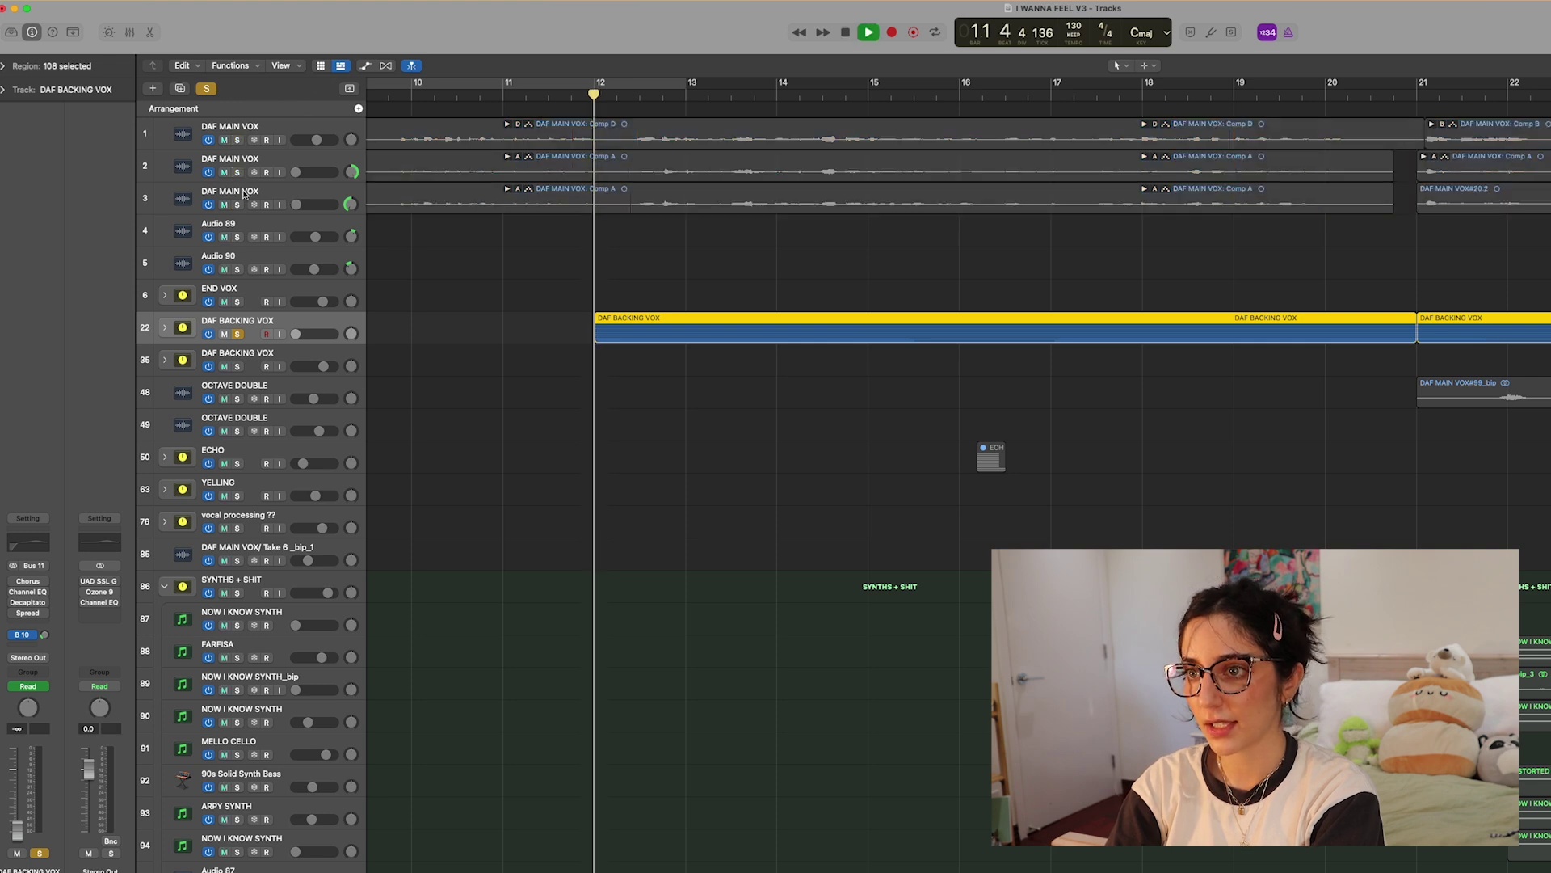
Expand the DAF BACKING VOX stack on track 22 and view its individual vocal layers during playback
{"action": "left_click", "coordinate": [167, 328]}
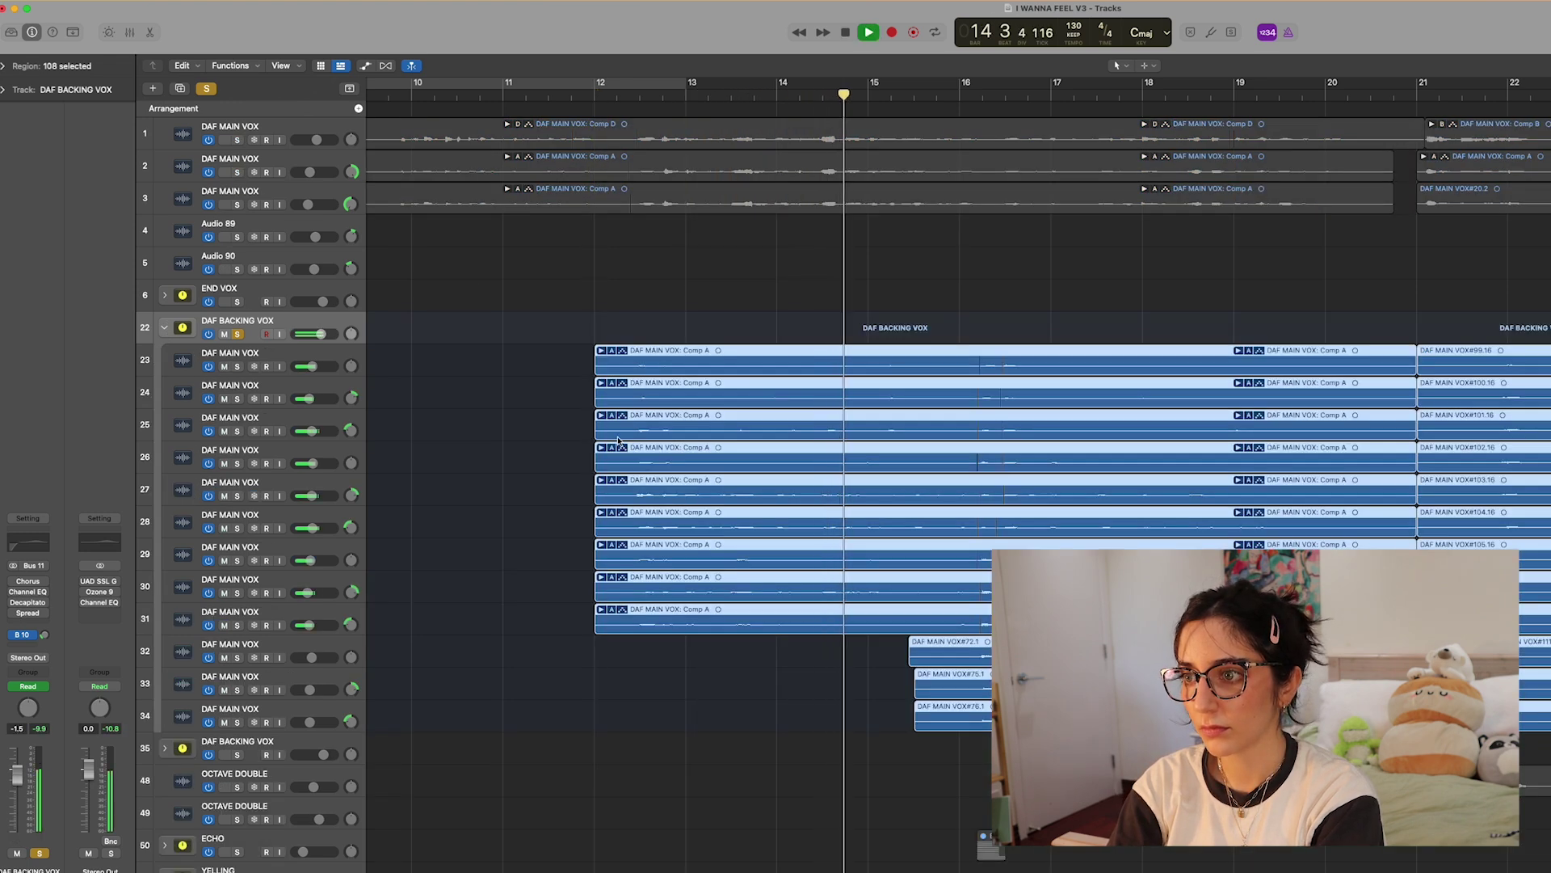
{"action": "scroll", "coordinate": [735, 404], "scroll_direction": "down", "scroll_amount": 4}
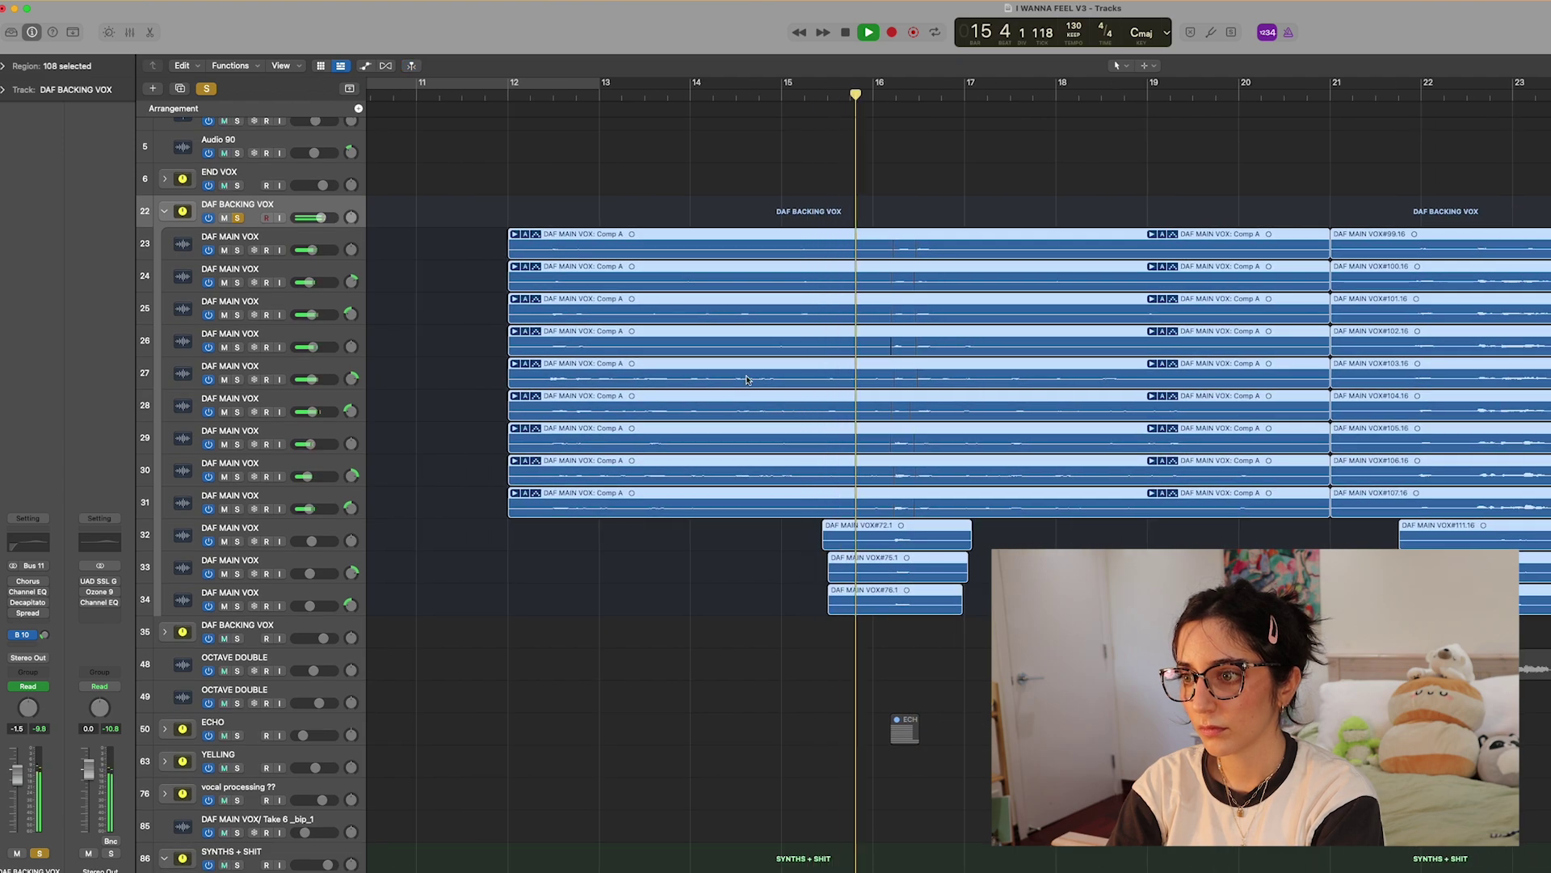
{"action": "key", "text": "space"}
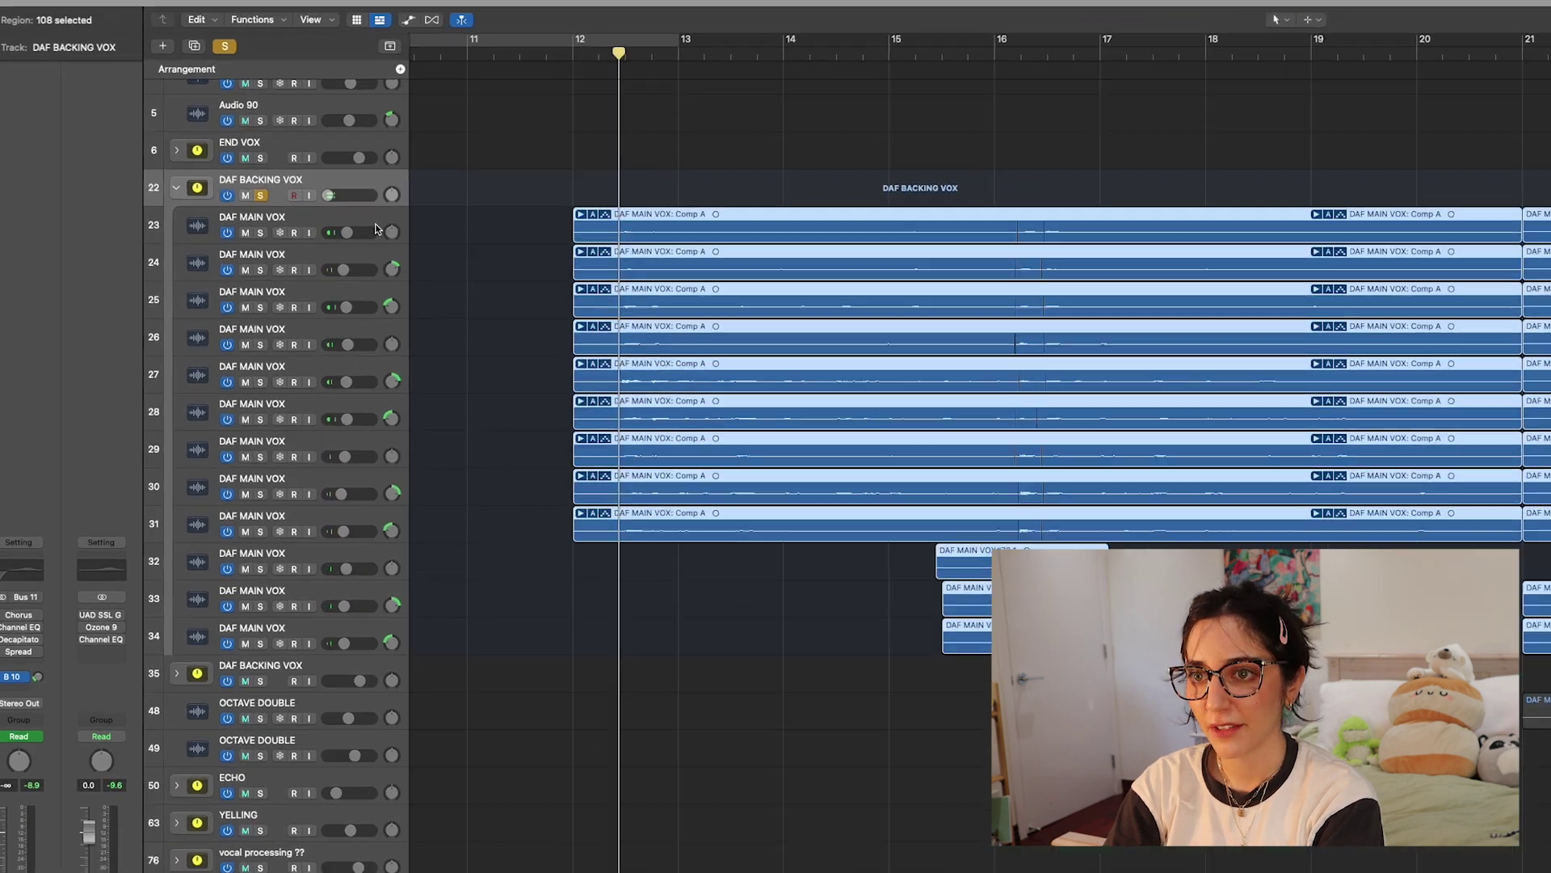
Go through the backing vocal layers on tracks 24 to 31 one by one to examine their panning
{"action": "left_click", "coordinate": [340, 283]}
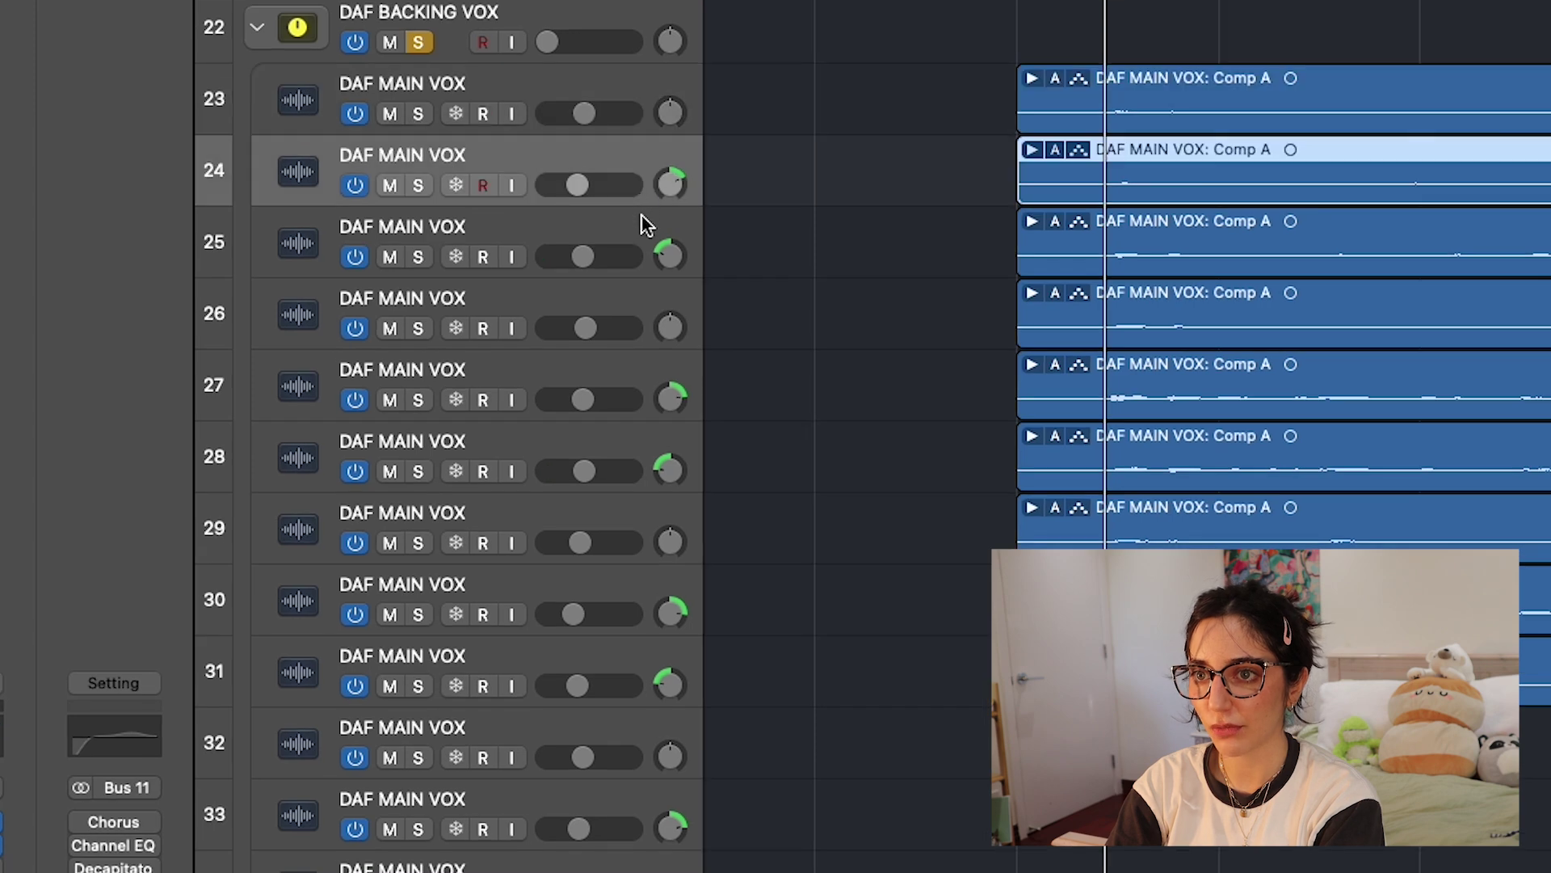
{"action": "left_click", "coordinate": [644, 232]}
{"action": "left_click", "coordinate": [624, 323]}
{"action": "left_click", "coordinate": [618, 404]}
{"action": "left_click", "coordinate": [610, 467]}
{"action": "left_click", "coordinate": [606, 524]}
{"action": "left_click", "coordinate": [610, 607]}
{"action": "left_click", "coordinate": [612, 656]}
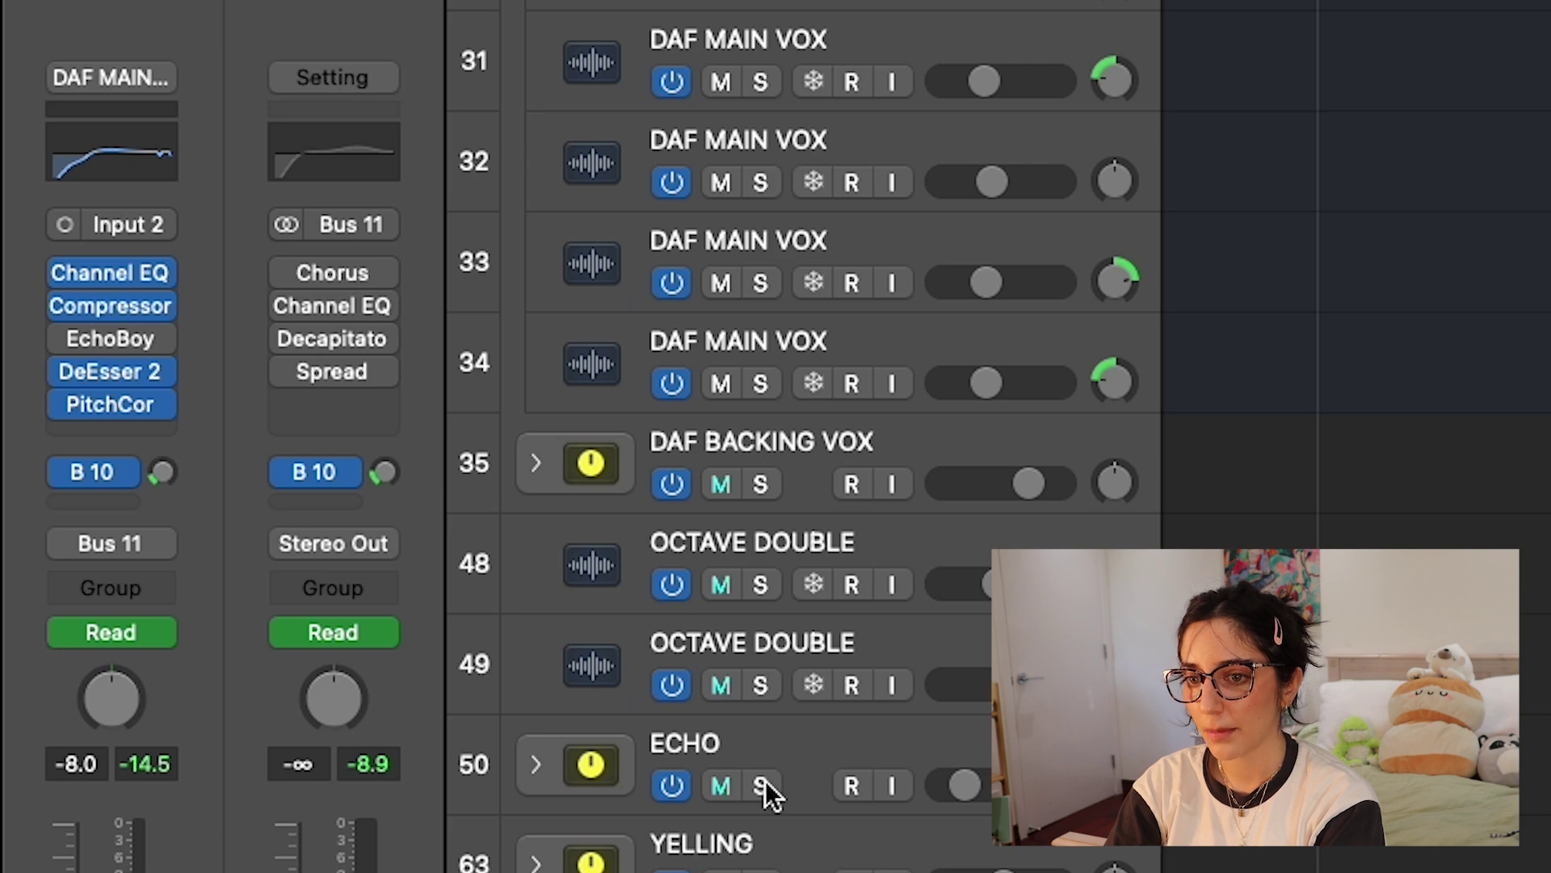
Solo and expand the ECHO vocal stack on track 50 and play it from shortly before bar 16
{"action": "left_click", "coordinate": [765, 779]}
{"action": "left_click", "coordinate": [516, 795]}
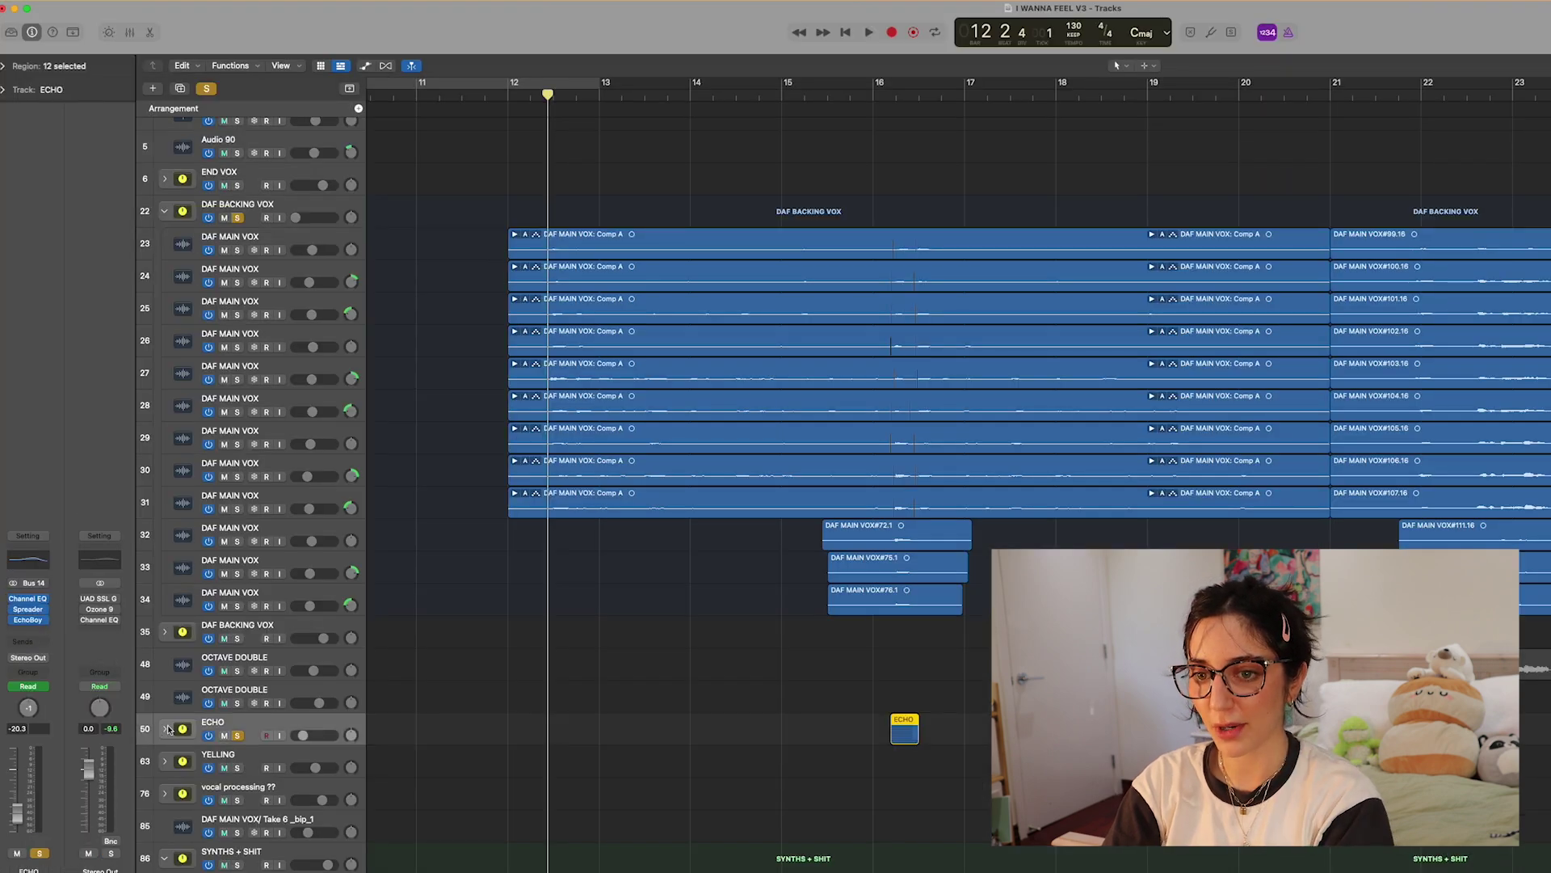
{"action": "left_click", "coordinate": [167, 729]}
{"action": "scroll", "coordinate": [939, 143], "scroll_direction": "down", "scroll_amount": 10}
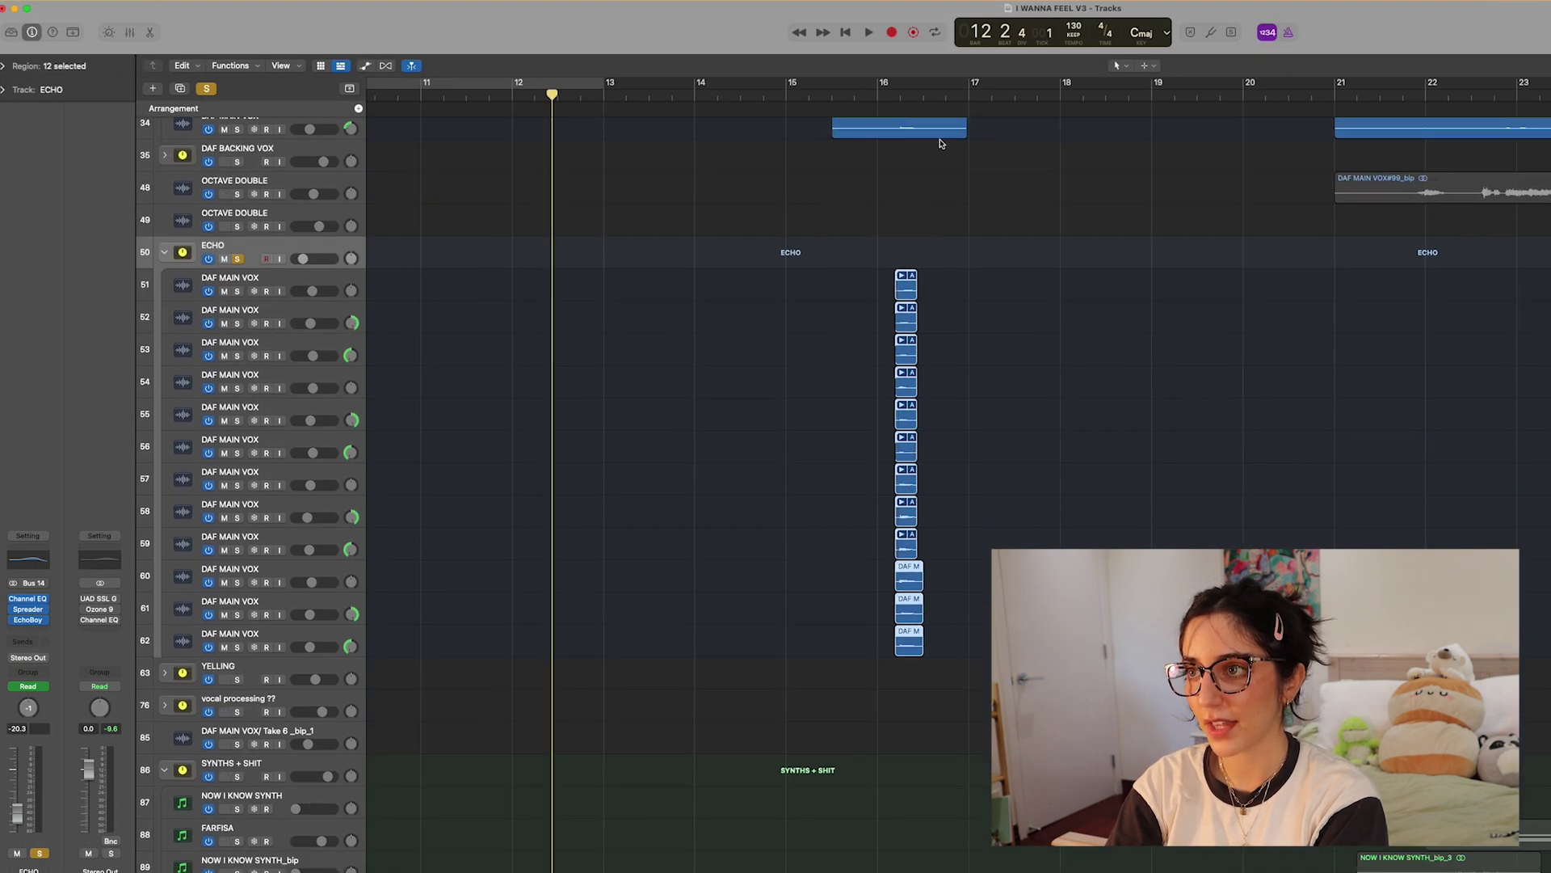
{"action": "left_click", "coordinate": [897, 96]}
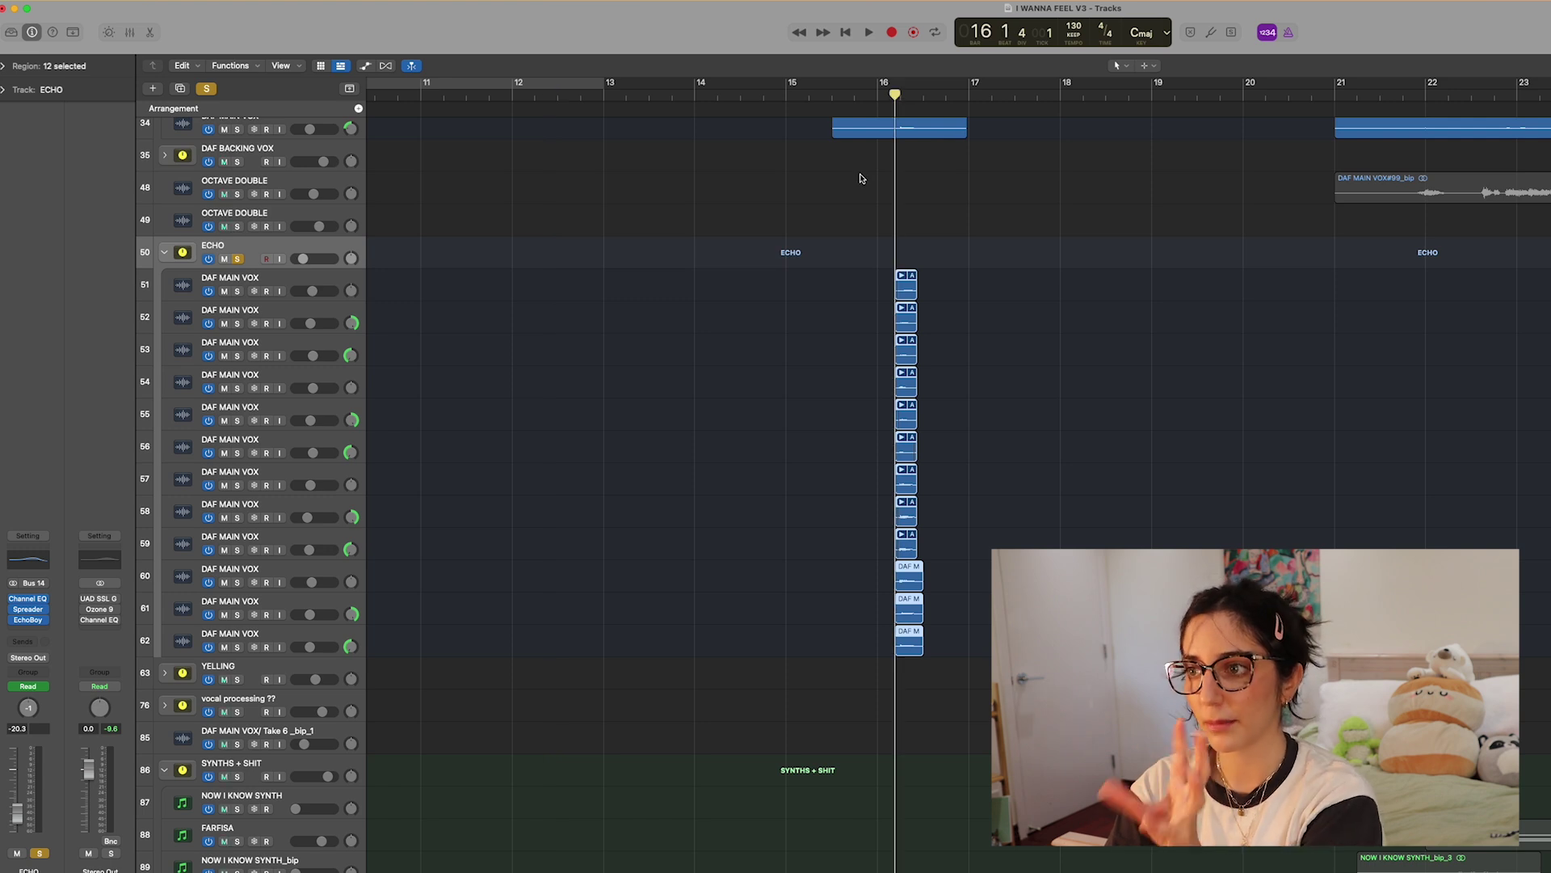
{"action": "key", "text": "space"}
{"action": "left_click", "coordinate": [821, 96]}
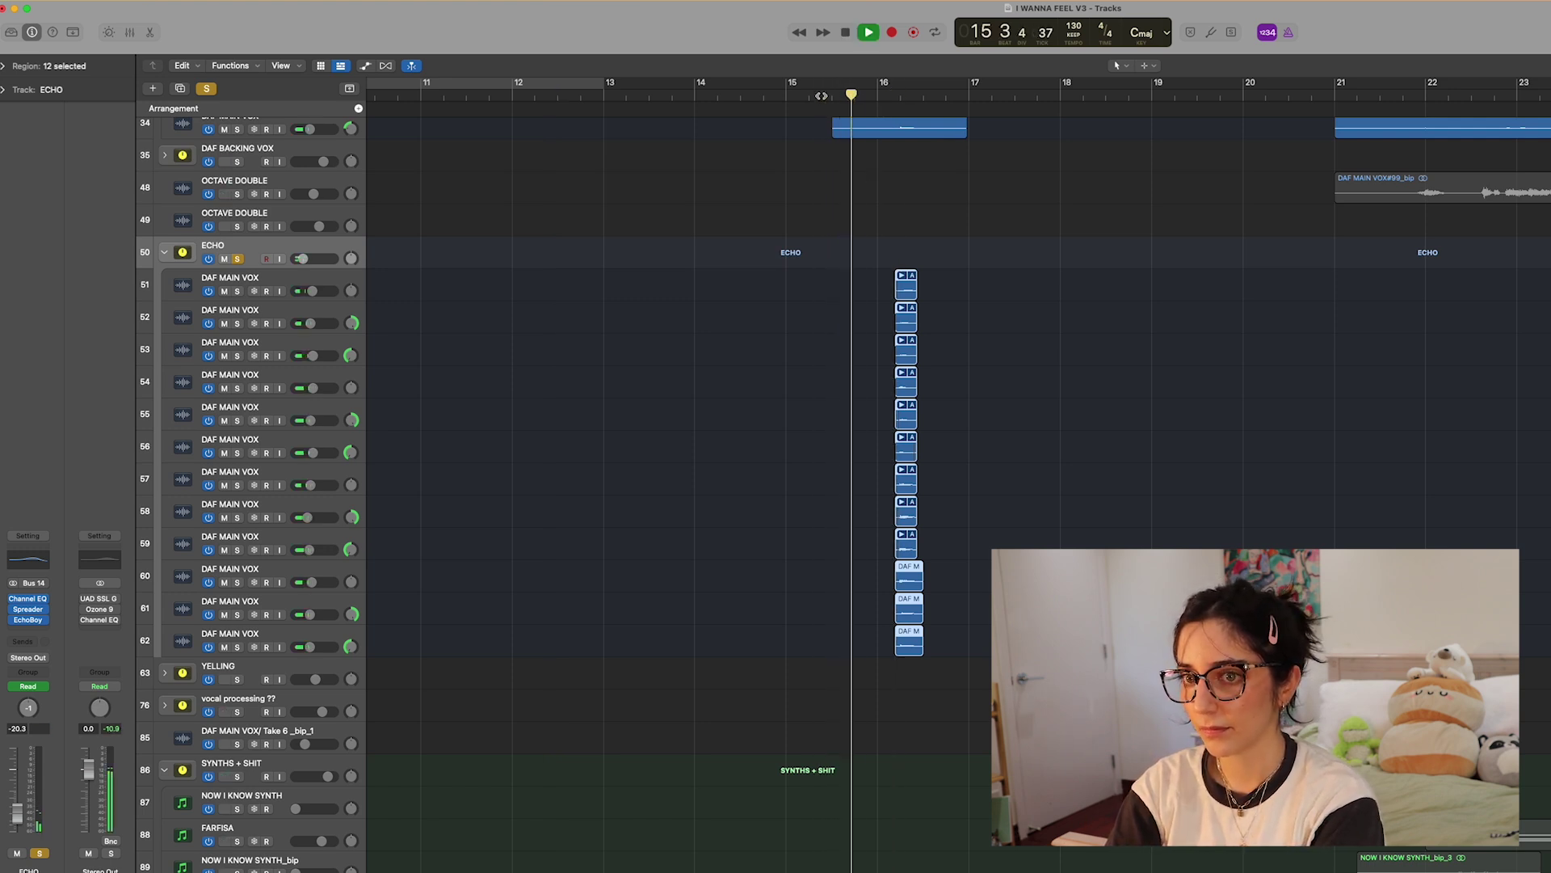
Solo the lead vocals on tracks 1 to 3 alongside the backing and echo vocals and play them together from before bar 15
{"action": "key", "text": "space"}
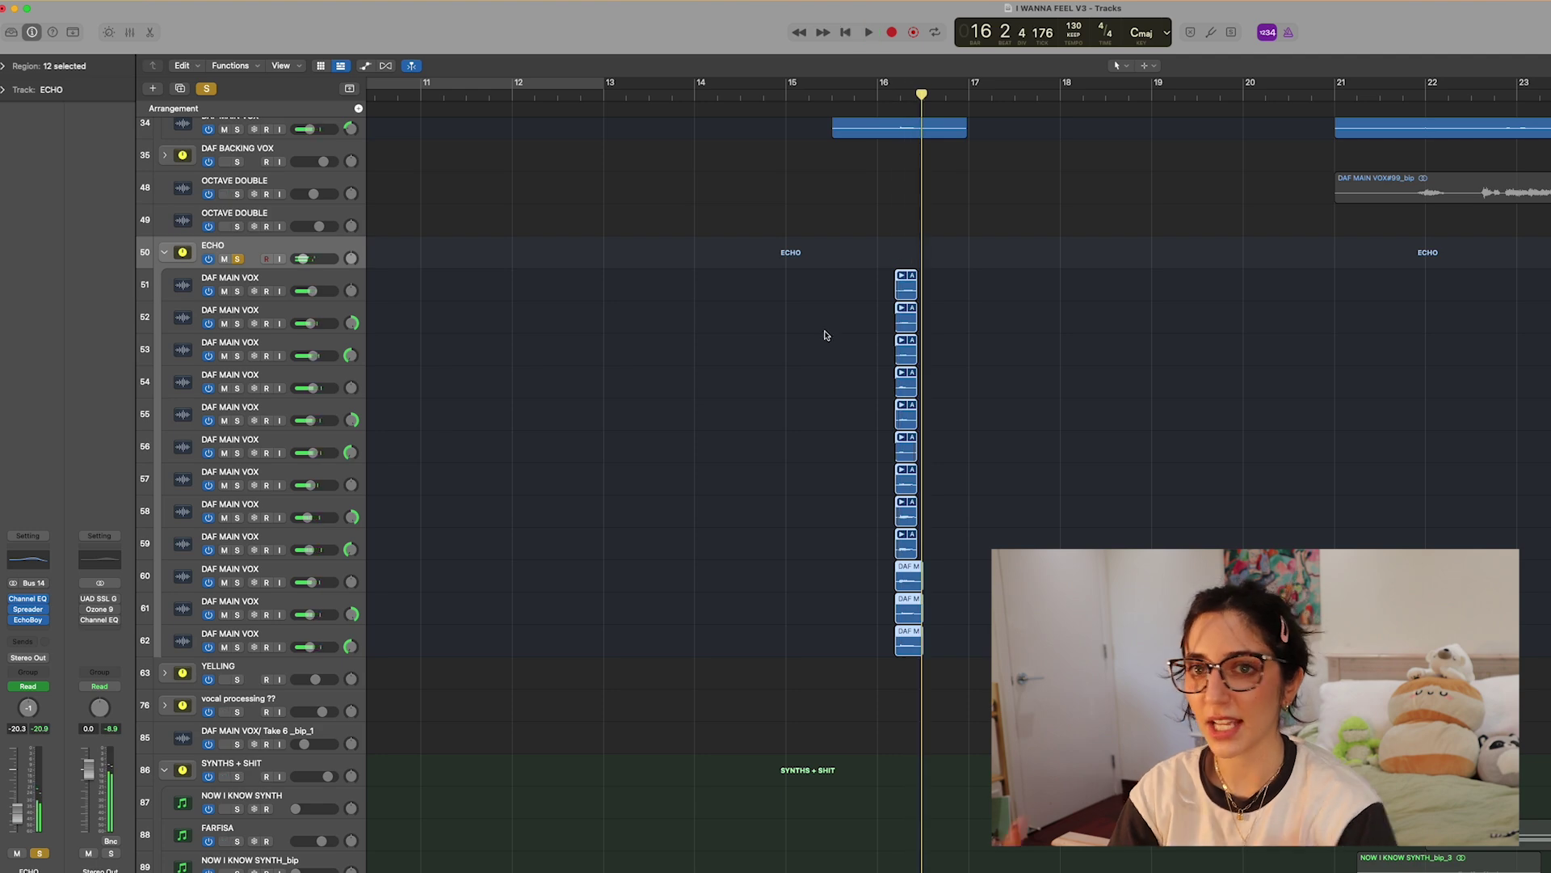
{"action": "scroll", "coordinate": [418, 199], "scroll_direction": "up", "scroll_amount": 10}
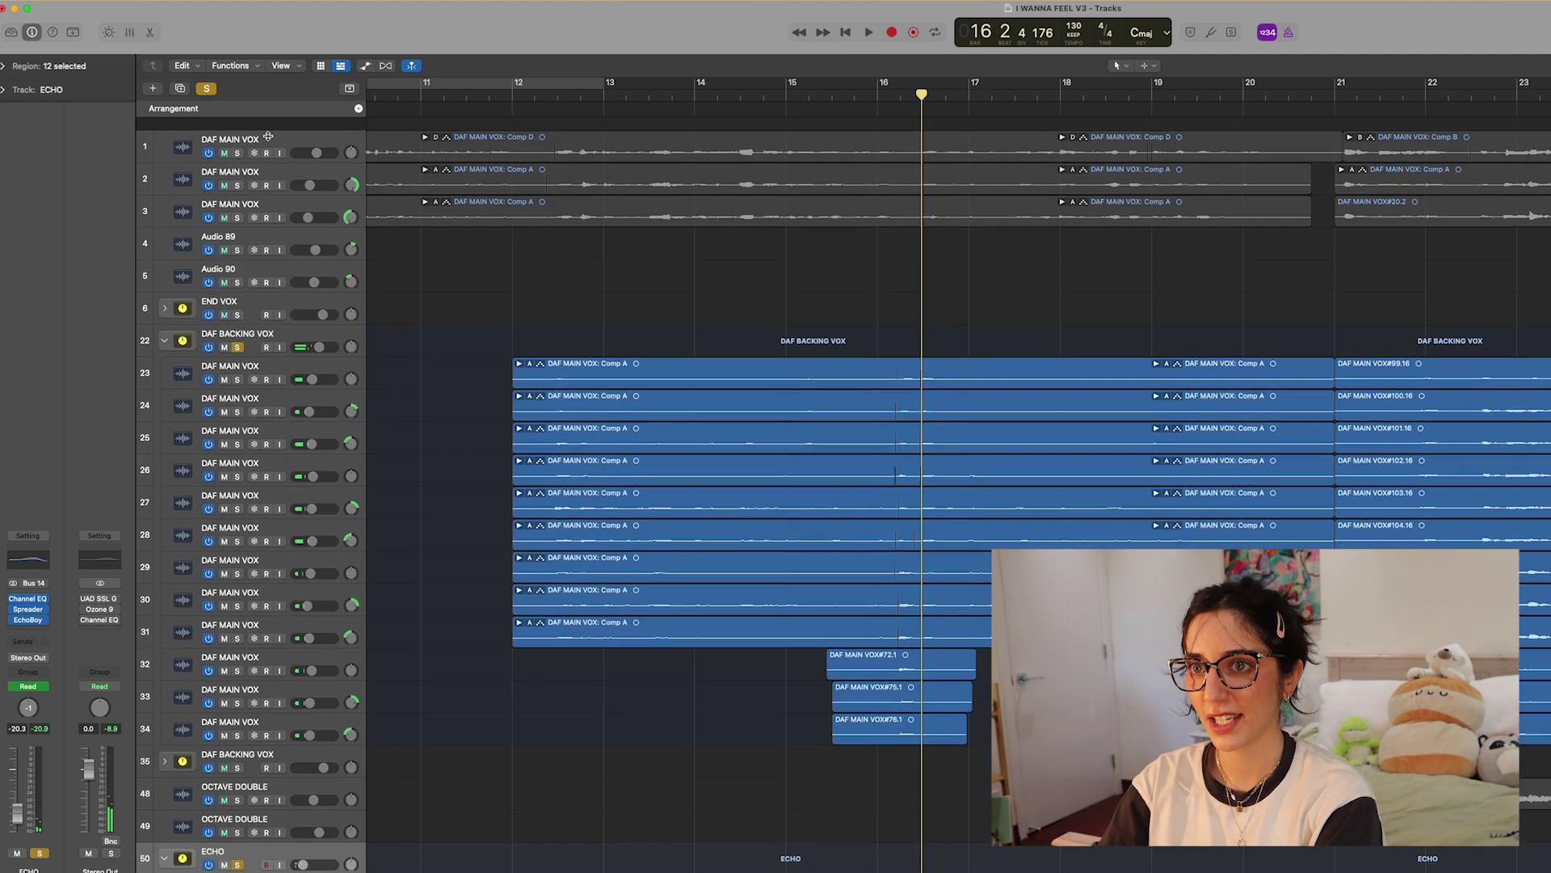
{"action": "left_click_drag", "start_coordinate": [237, 140], "coordinate": [239, 194]}
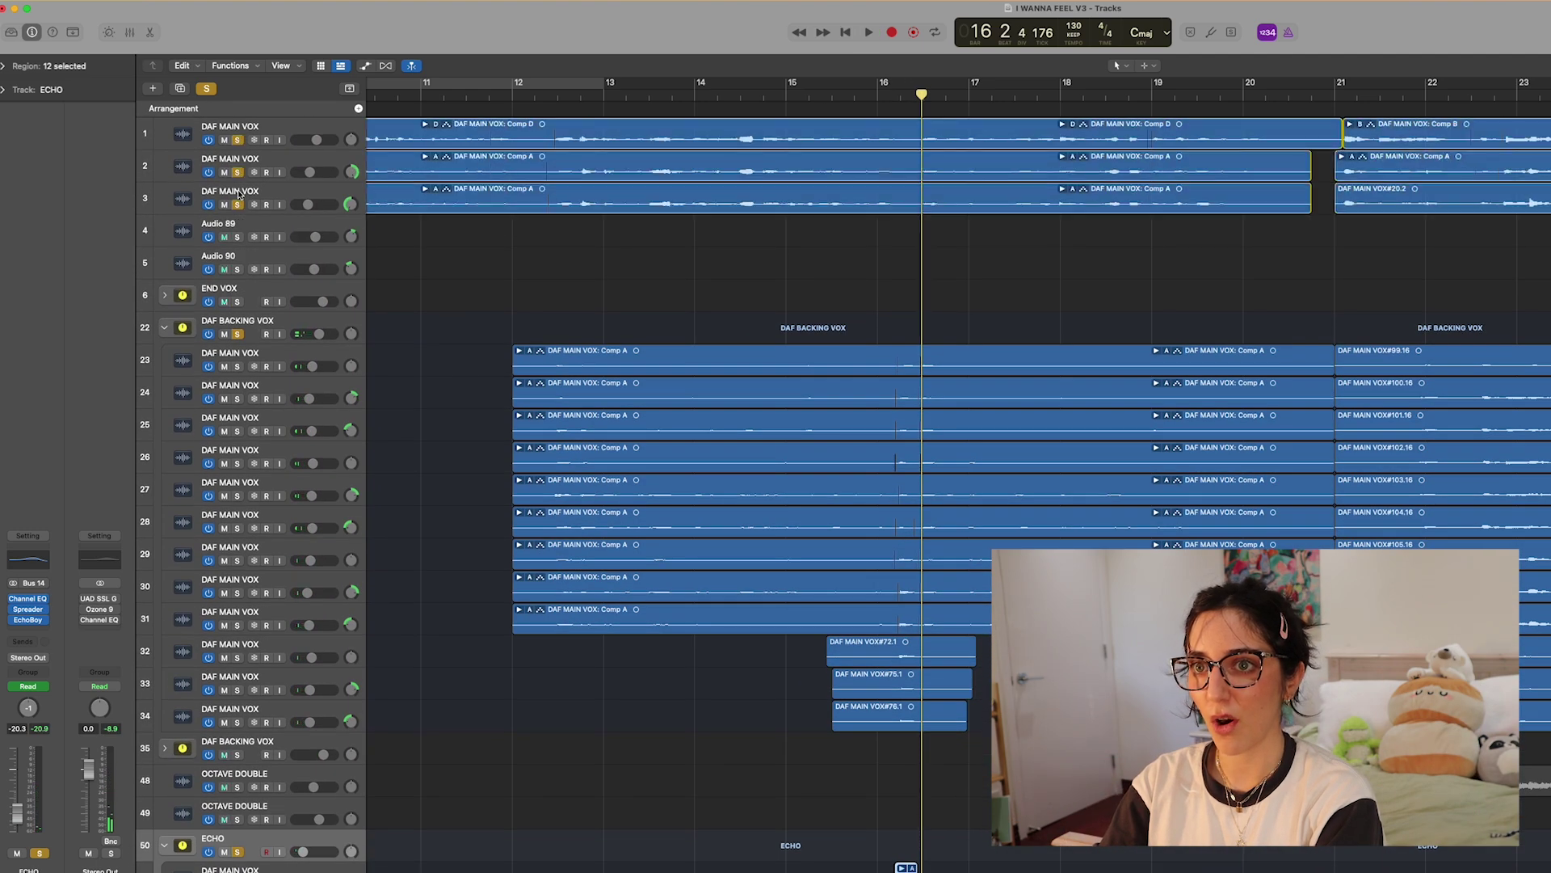
{"action": "left_click", "coordinate": [754, 90]}
{"action": "key", "text": "space"}
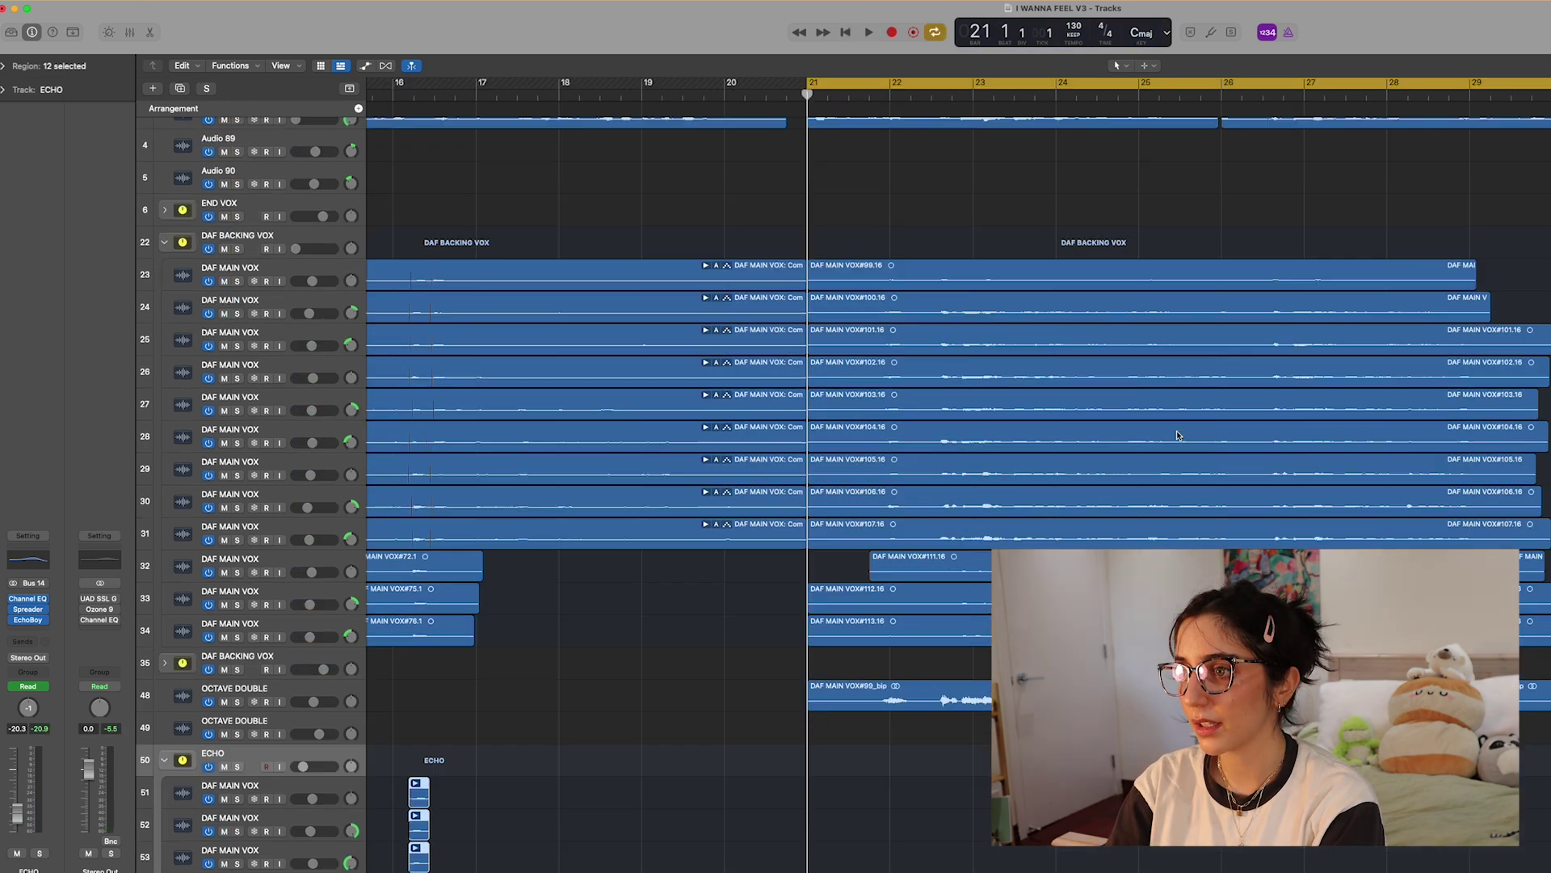
Look through the chorus tracks from bar 21 and play the section with the full arrangement
{"action": "scroll", "coordinate": [1177, 435], "scroll_direction": "down", "scroll_amount": 20}
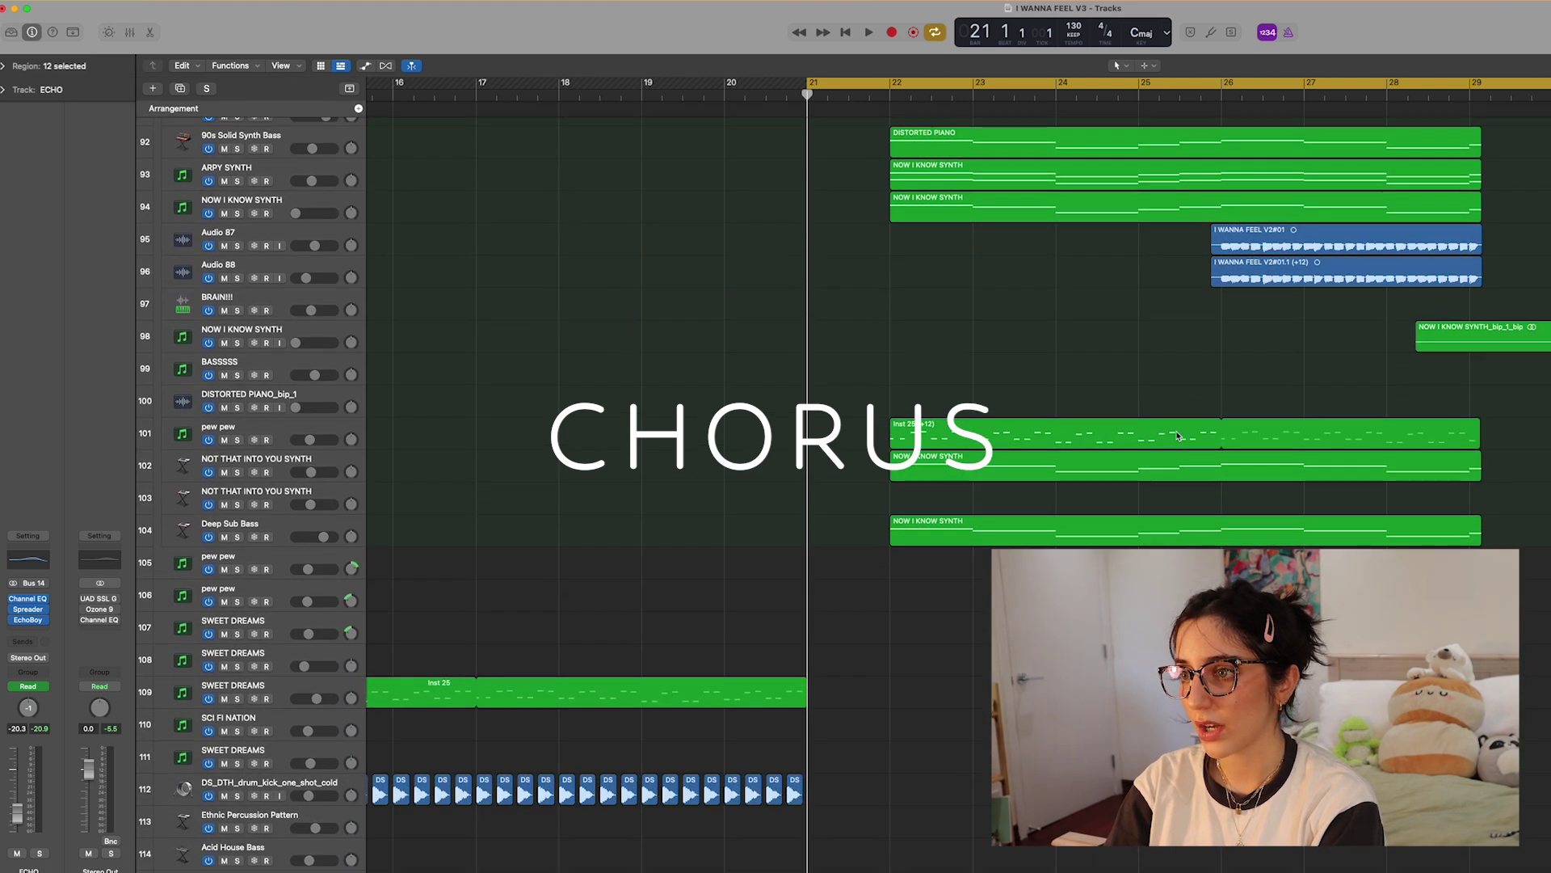
{"action": "scroll", "coordinate": [1178, 435], "scroll_direction": "down", "scroll_amount": 15}
{"action": "scroll", "coordinate": [1177, 435], "scroll_direction": "up", "scroll_amount": 12}
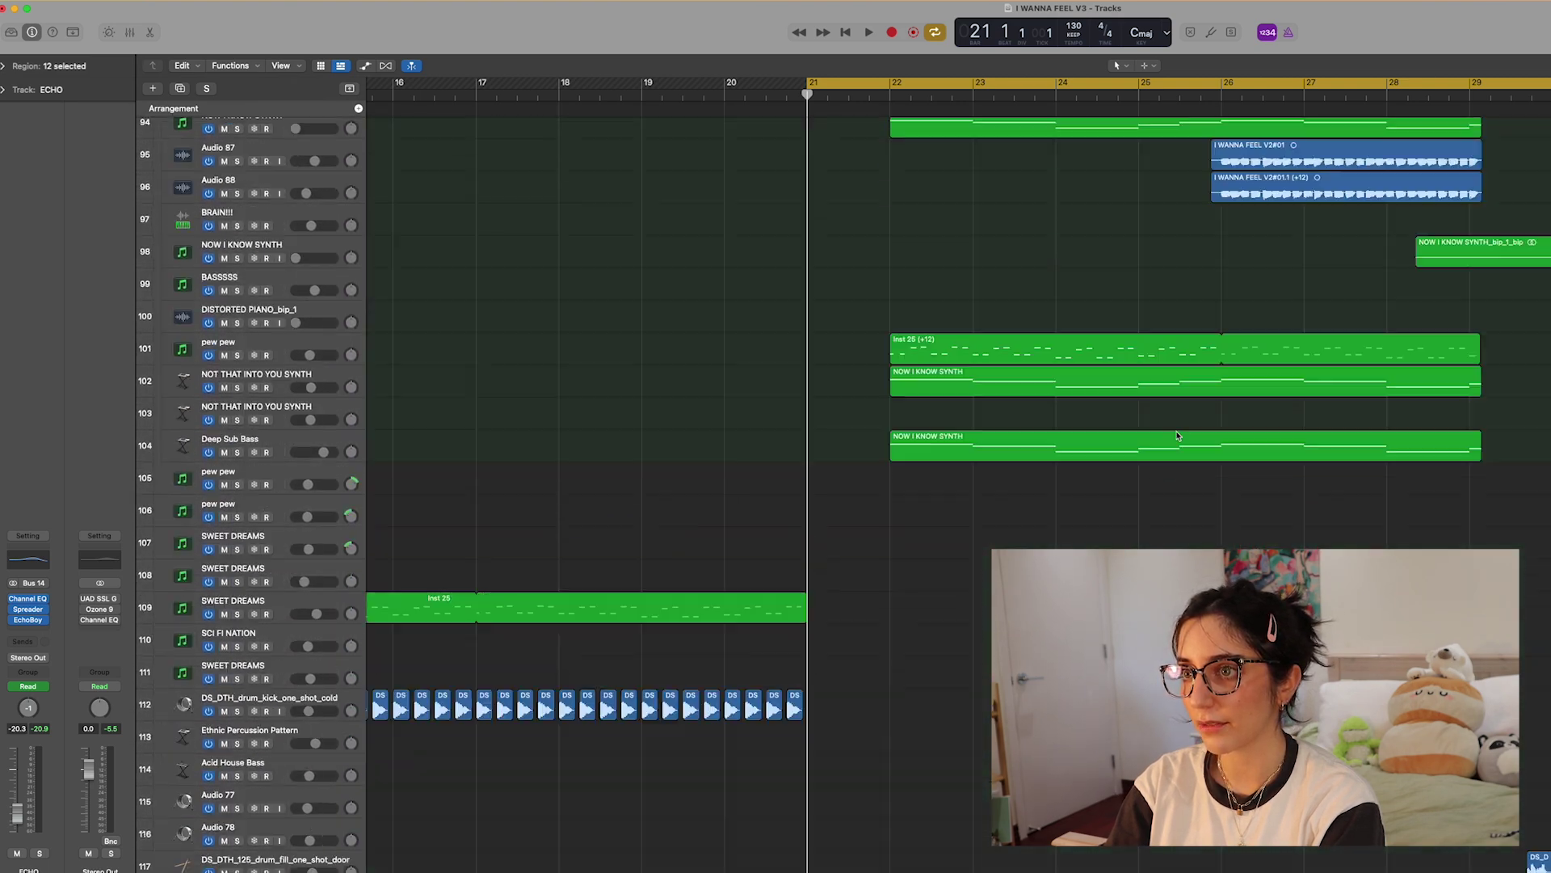
{"action": "scroll", "coordinate": [1178, 435], "scroll_direction": "up", "scroll_amount": 1}
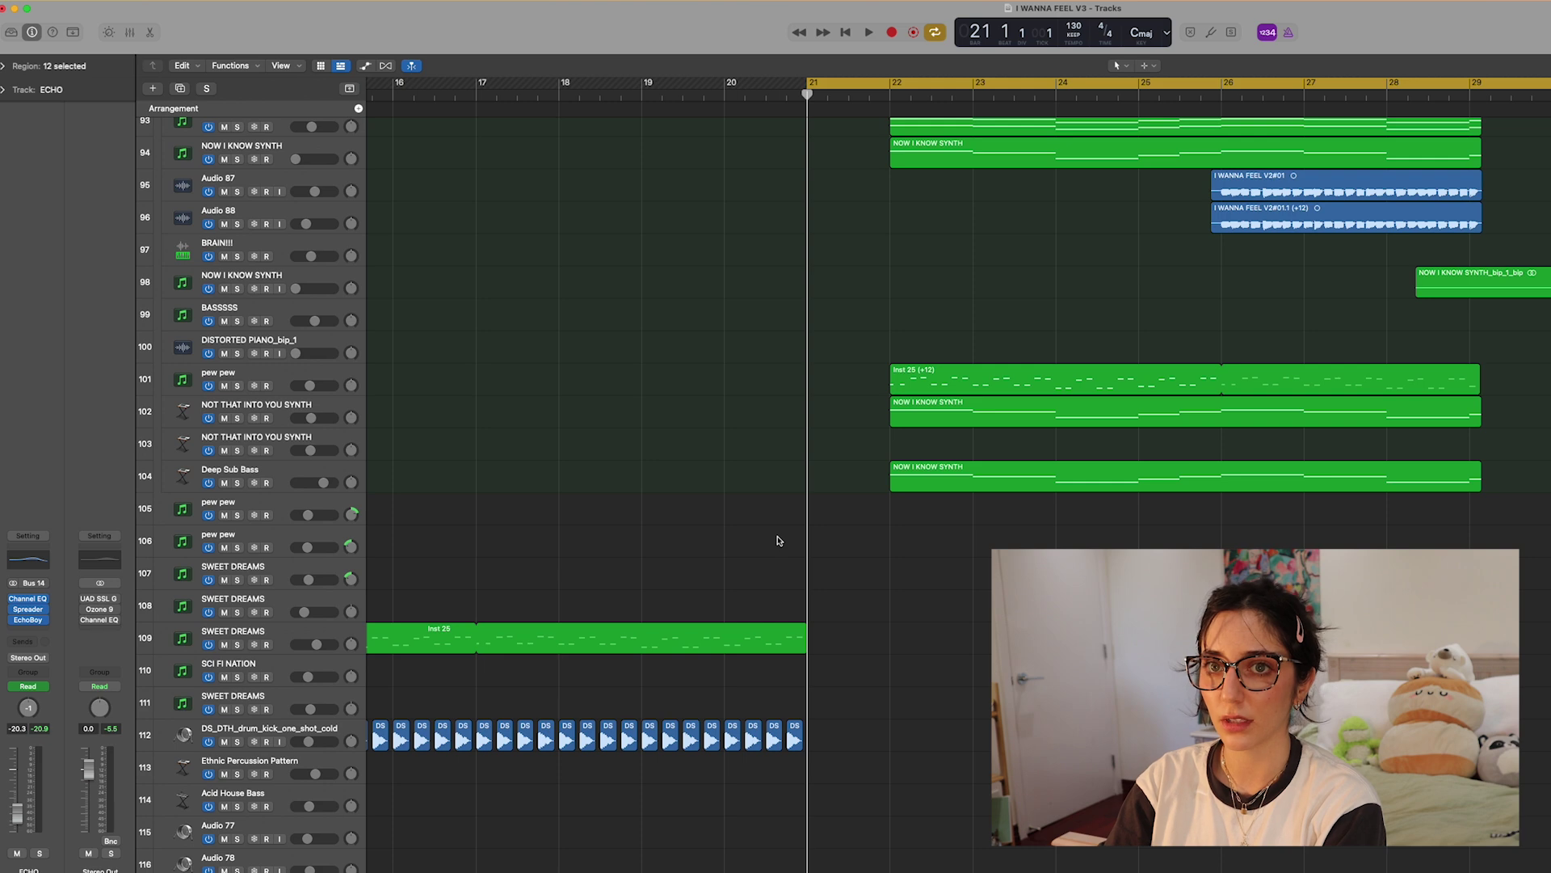
{"action": "key", "text": "space"}
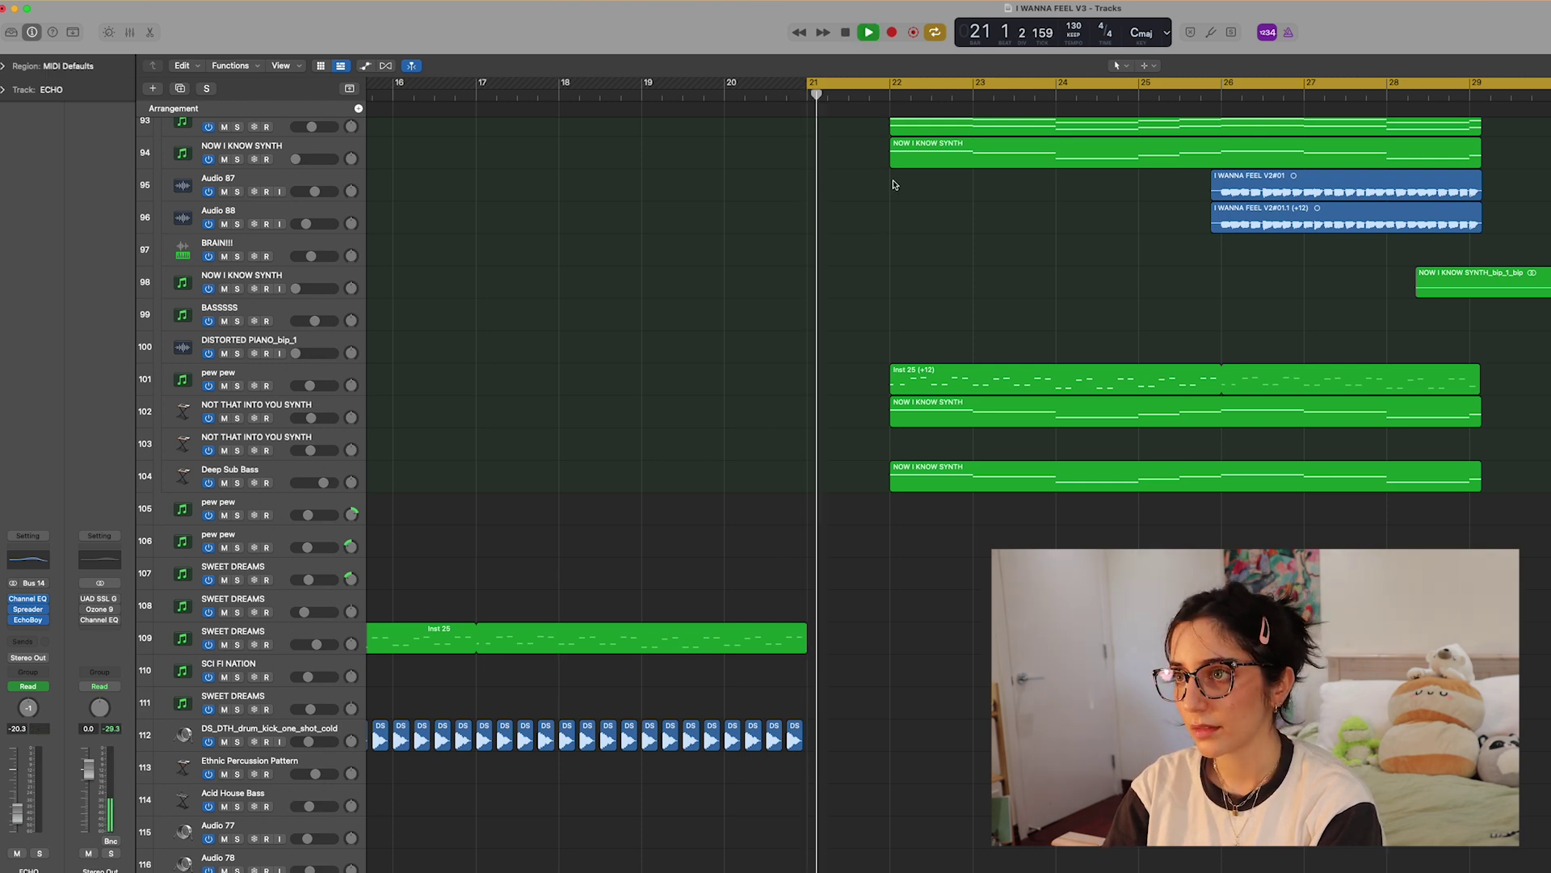
{"action": "scroll", "coordinate": [892, 202], "scroll_direction": "up", "scroll_amount": 8}
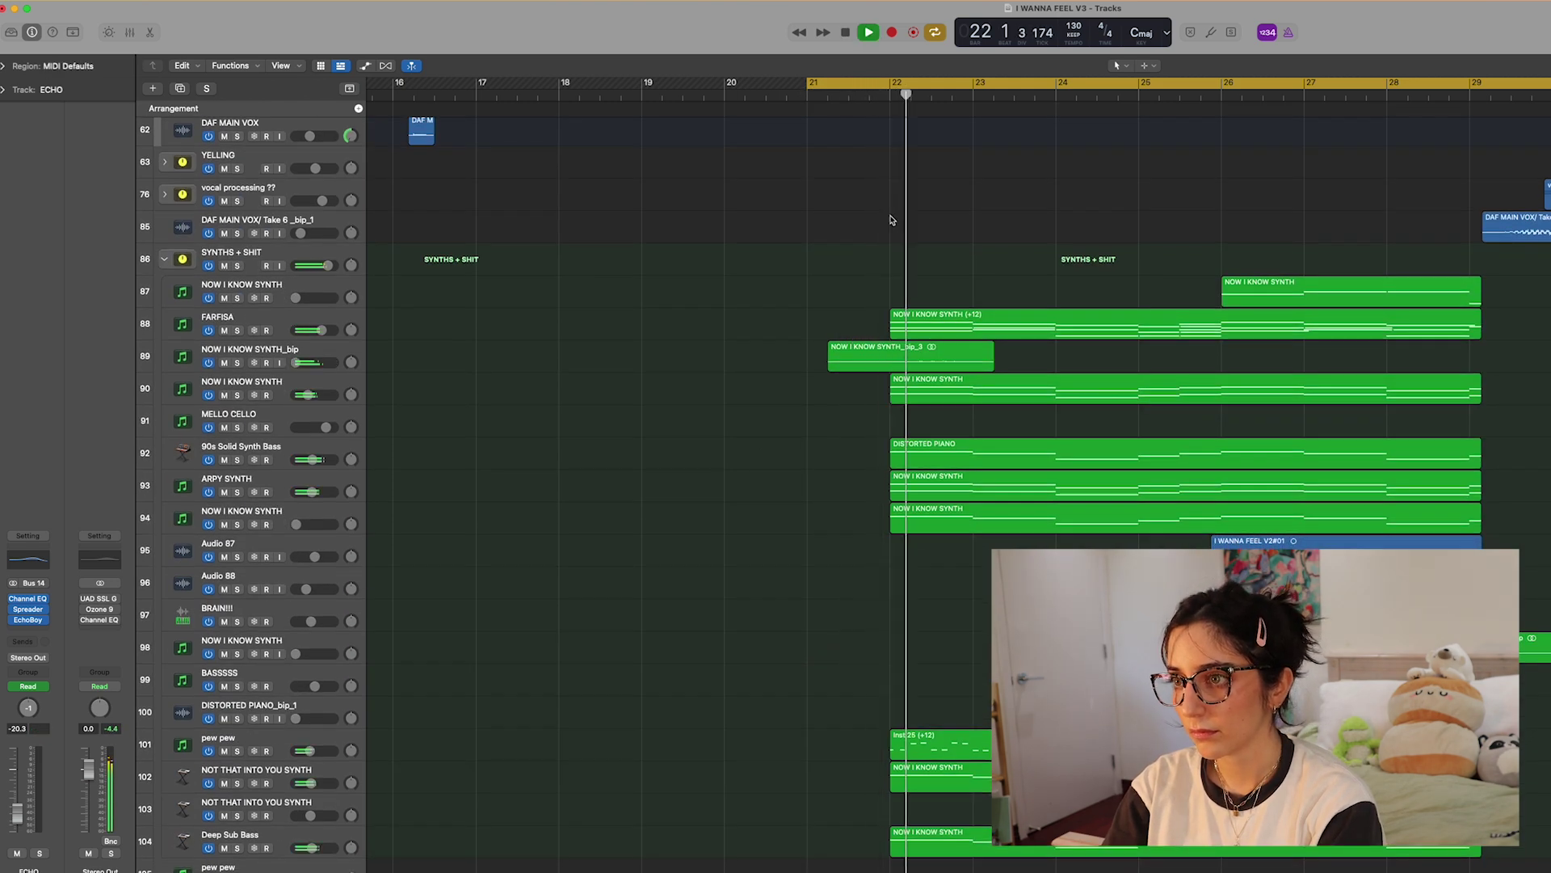
{"action": "key", "text": "space"}
{"action": "scroll", "coordinate": [892, 219], "scroll_direction": "down", "scroll_amount": 15}
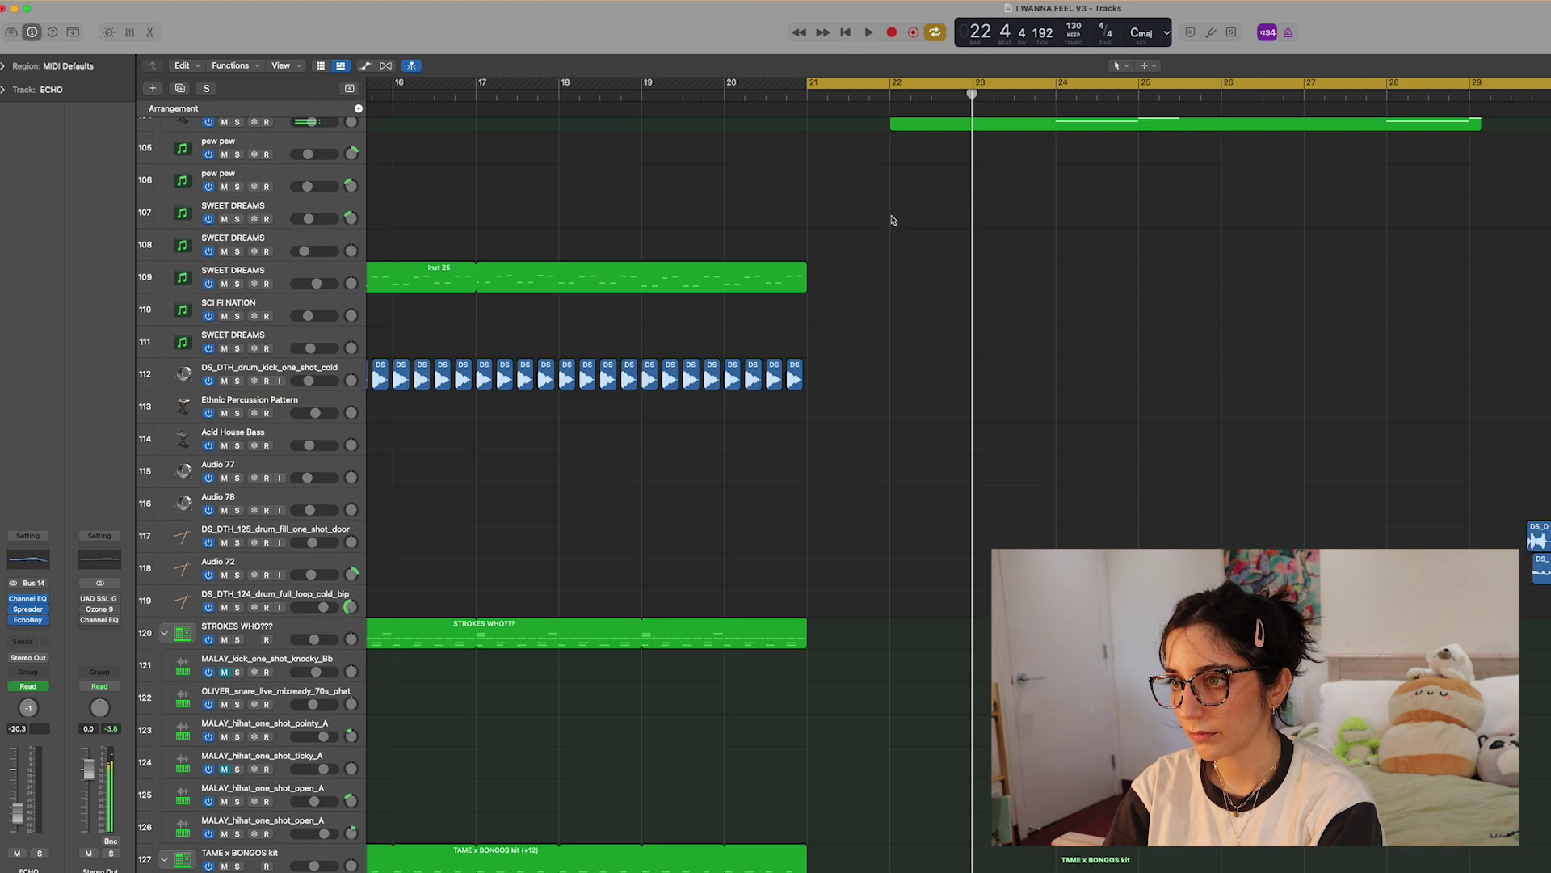
Solo the white noise riser on track 137 and play it from bar 21
{"action": "left_click_drag", "start_coordinate": [818, 91], "coordinate": [808, 96]}
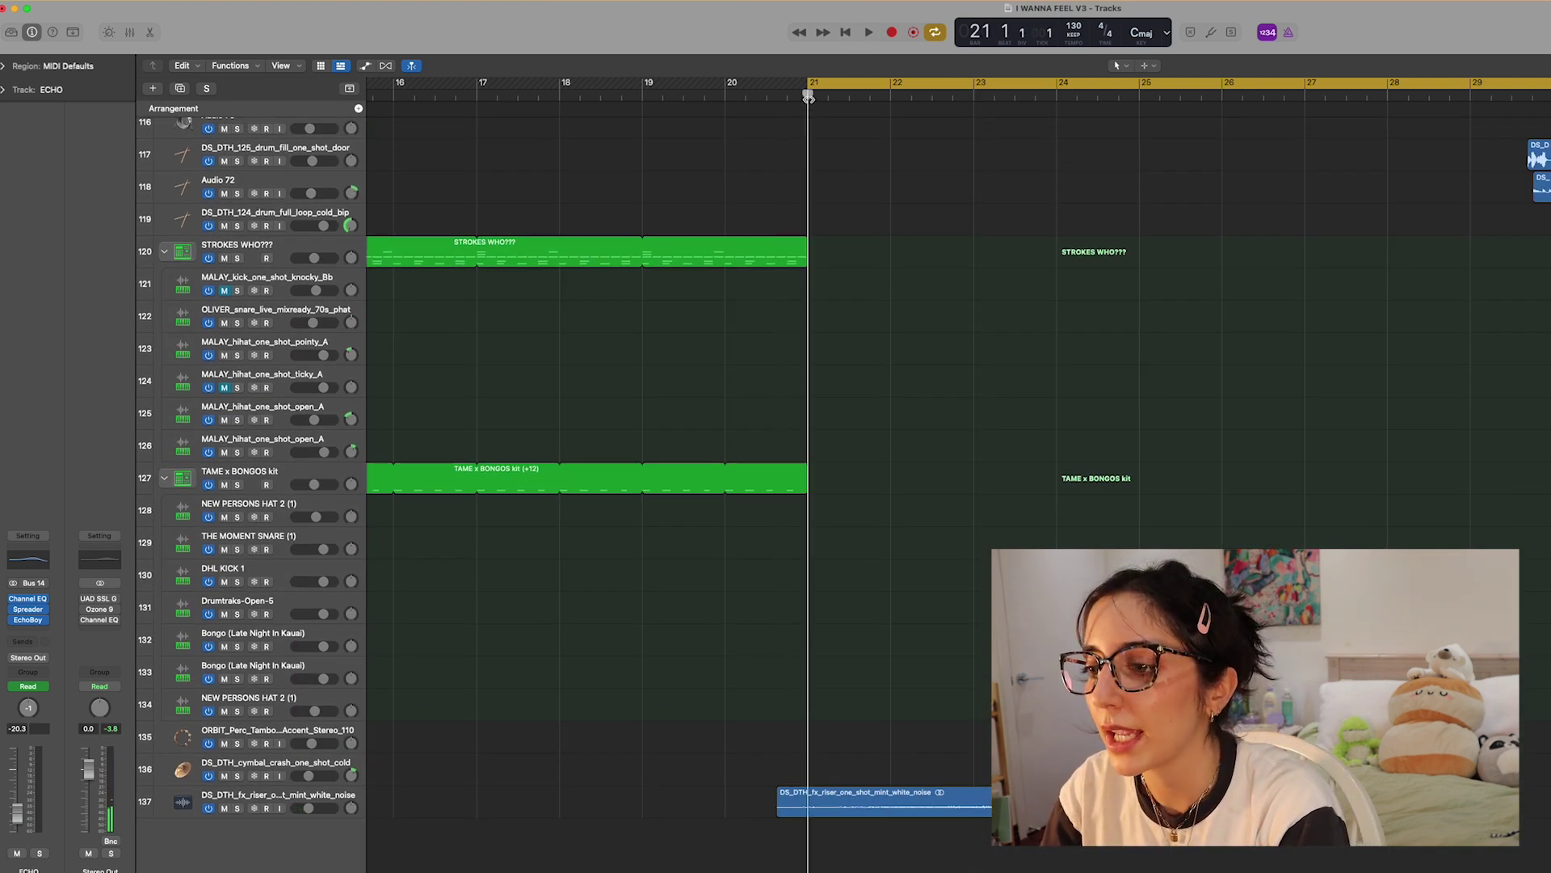
{"action": "left_click", "coordinate": [283, 800]}
{"action": "key", "text": "s"}
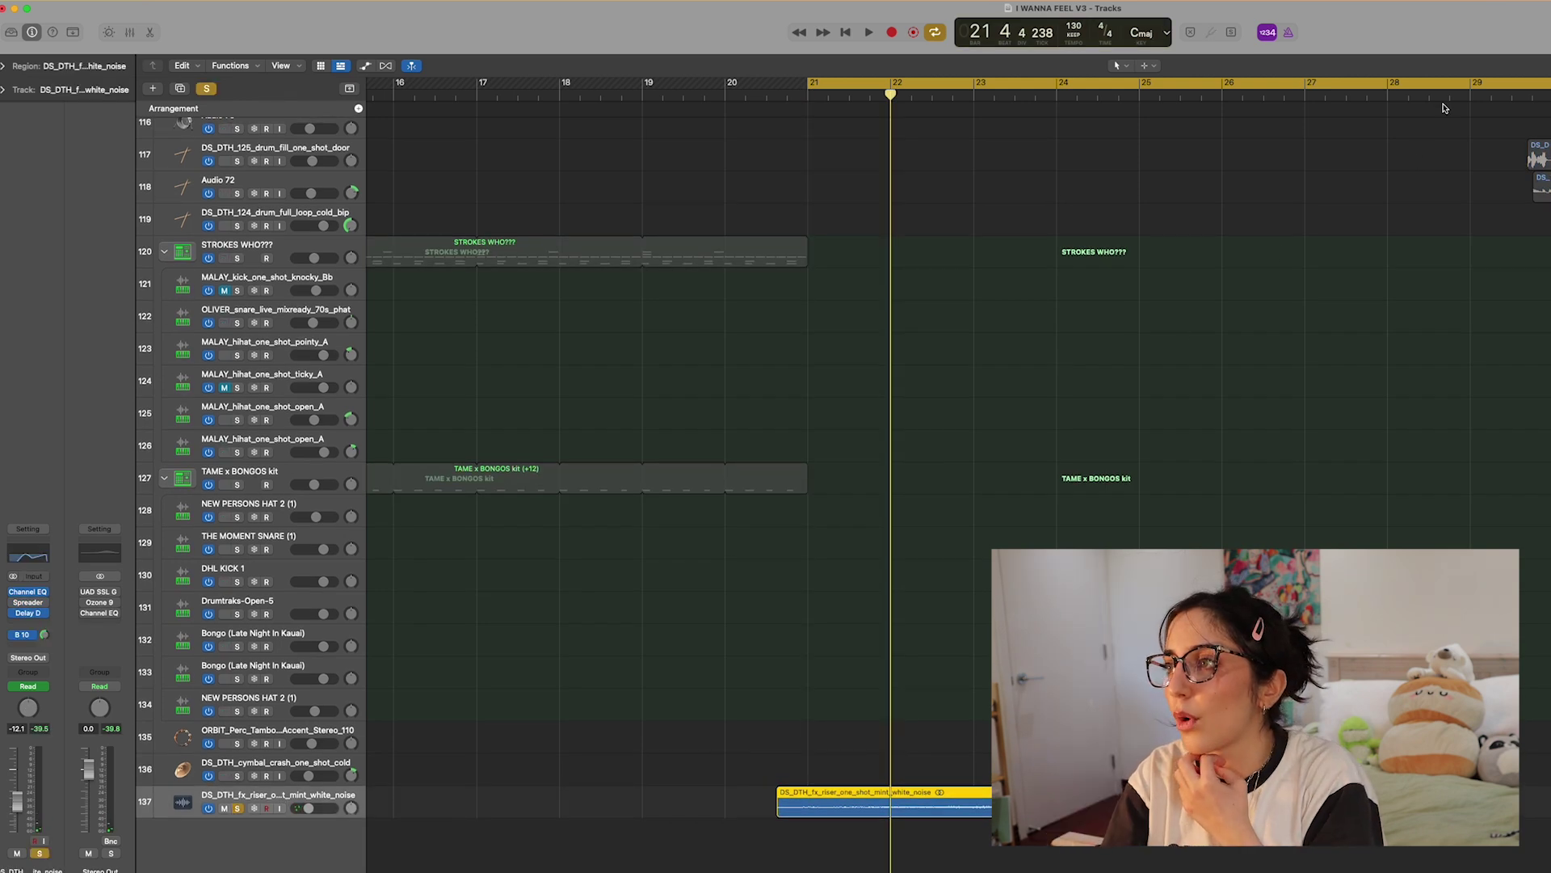
{"action": "left_click", "coordinate": [1460, 91]}
{"action": "key", "text": "space"}
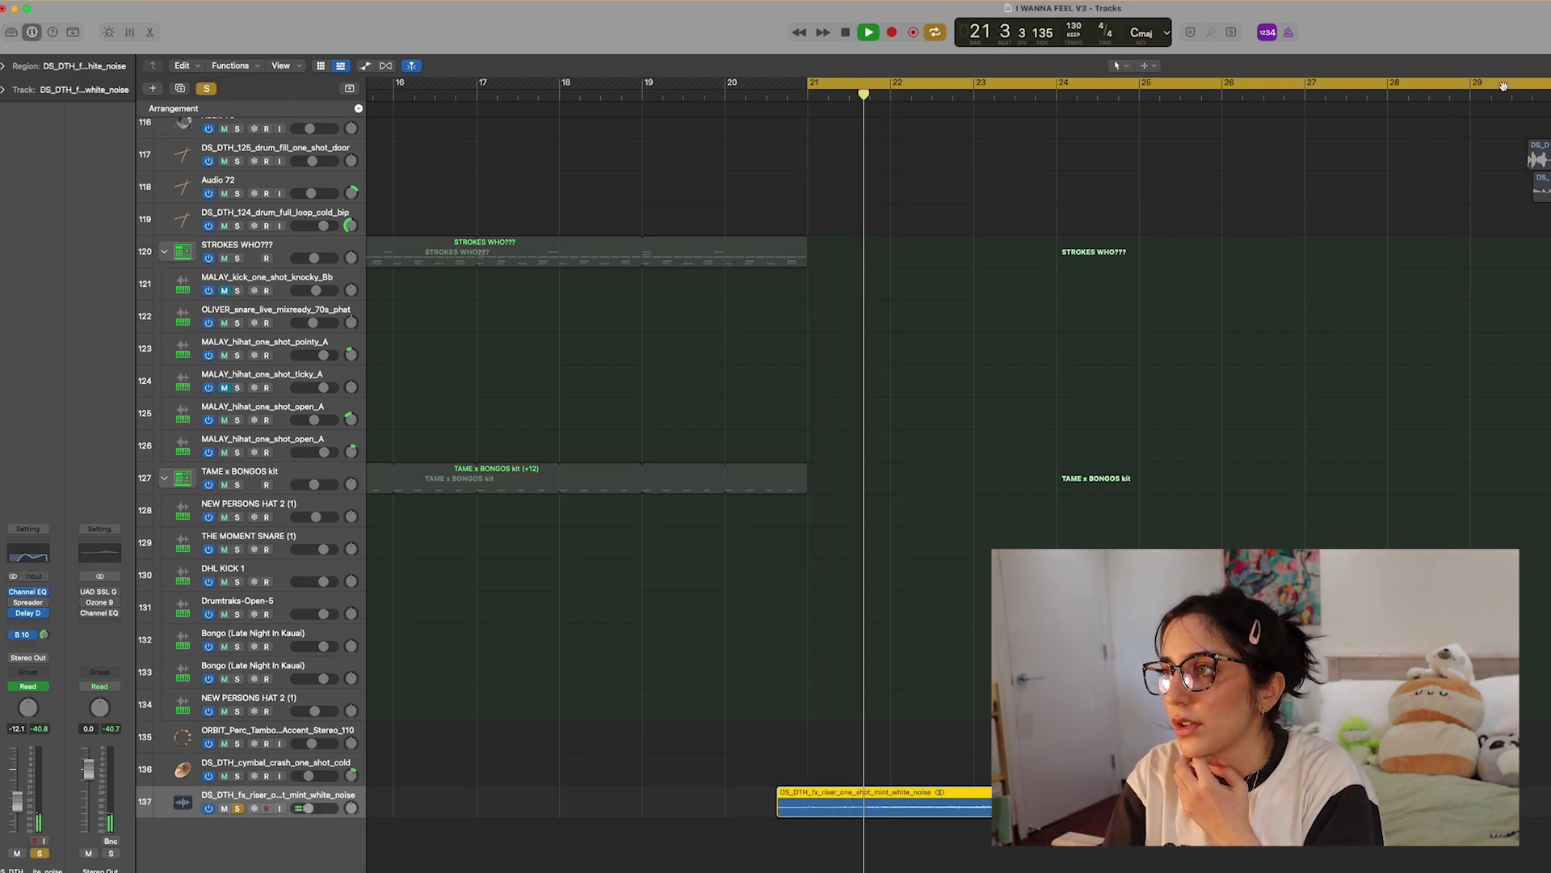
Audition the soloed white noise riser's build towards bar 29, starting playback between bars 27 and 29
{"action": "left_click", "coordinate": [1459, 91]}
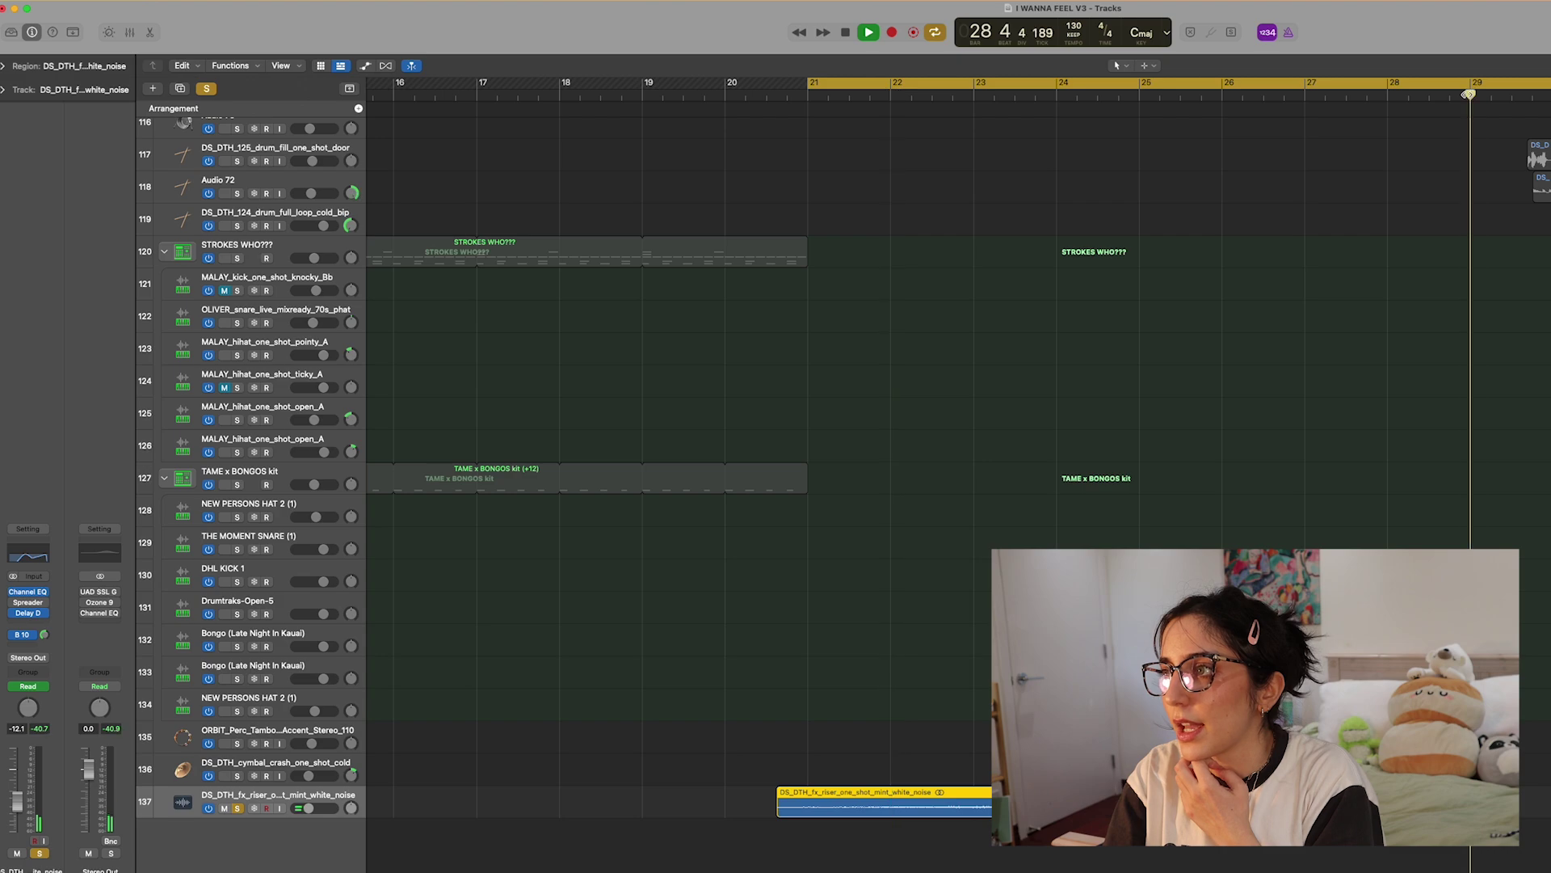
{"action": "left_click", "coordinate": [1361, 95]}
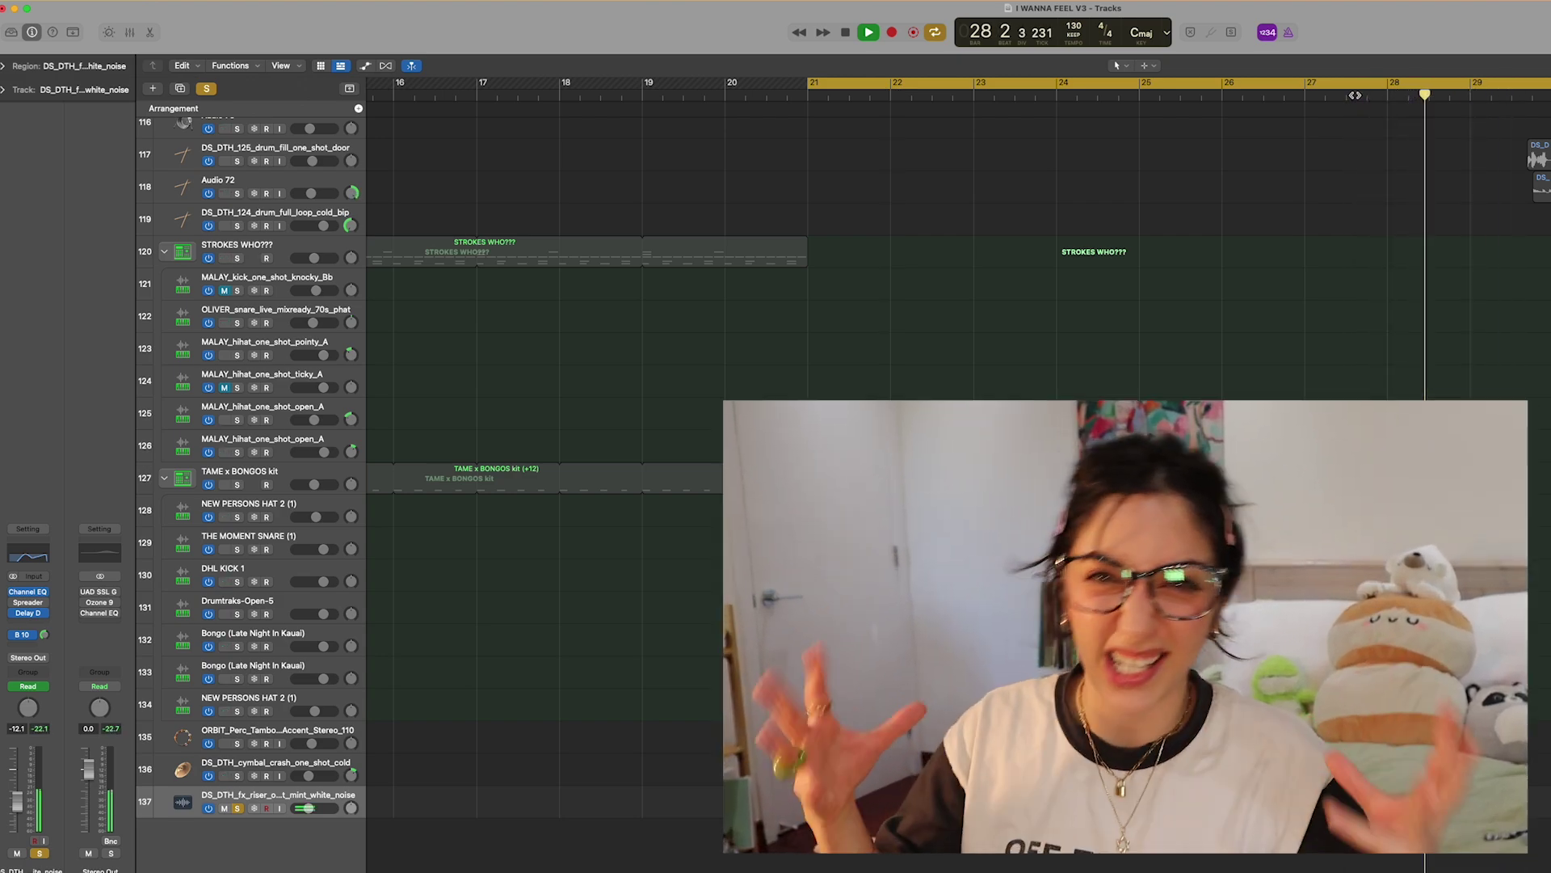
{"action": "key", "text": "space"}
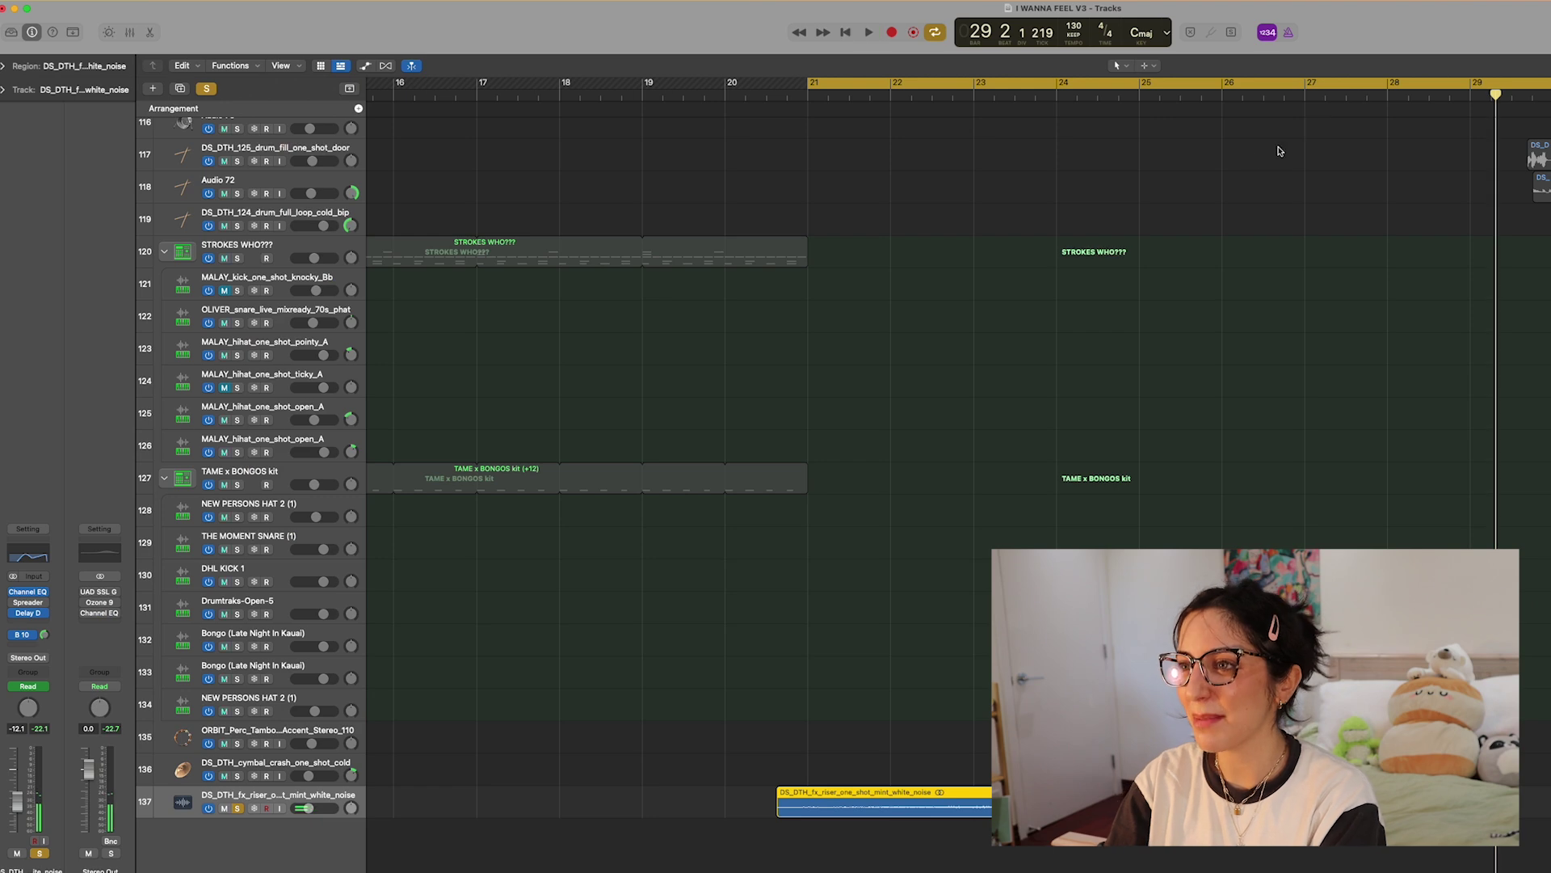
Solo the NOW I KNOW SYNTH_bip track 89 and audition its region around bars 21 and 22
{"action": "scroll", "coordinate": [1253, 161], "scroll_direction": "up", "scroll_amount": 20}
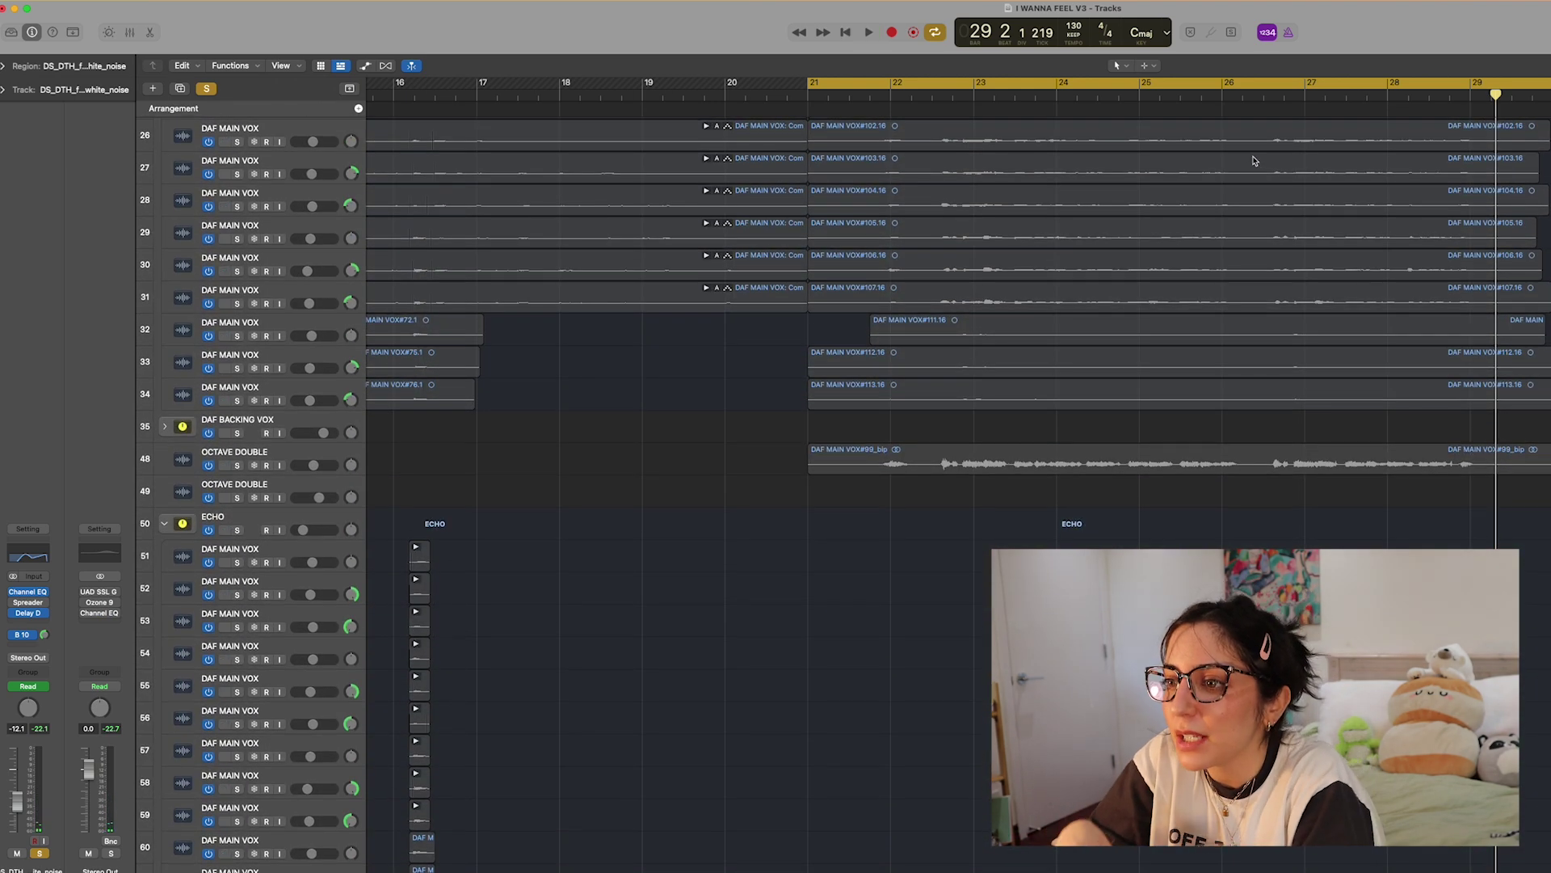
{"action": "scroll", "coordinate": [1253, 161], "scroll_direction": "down", "scroll_amount": 20}
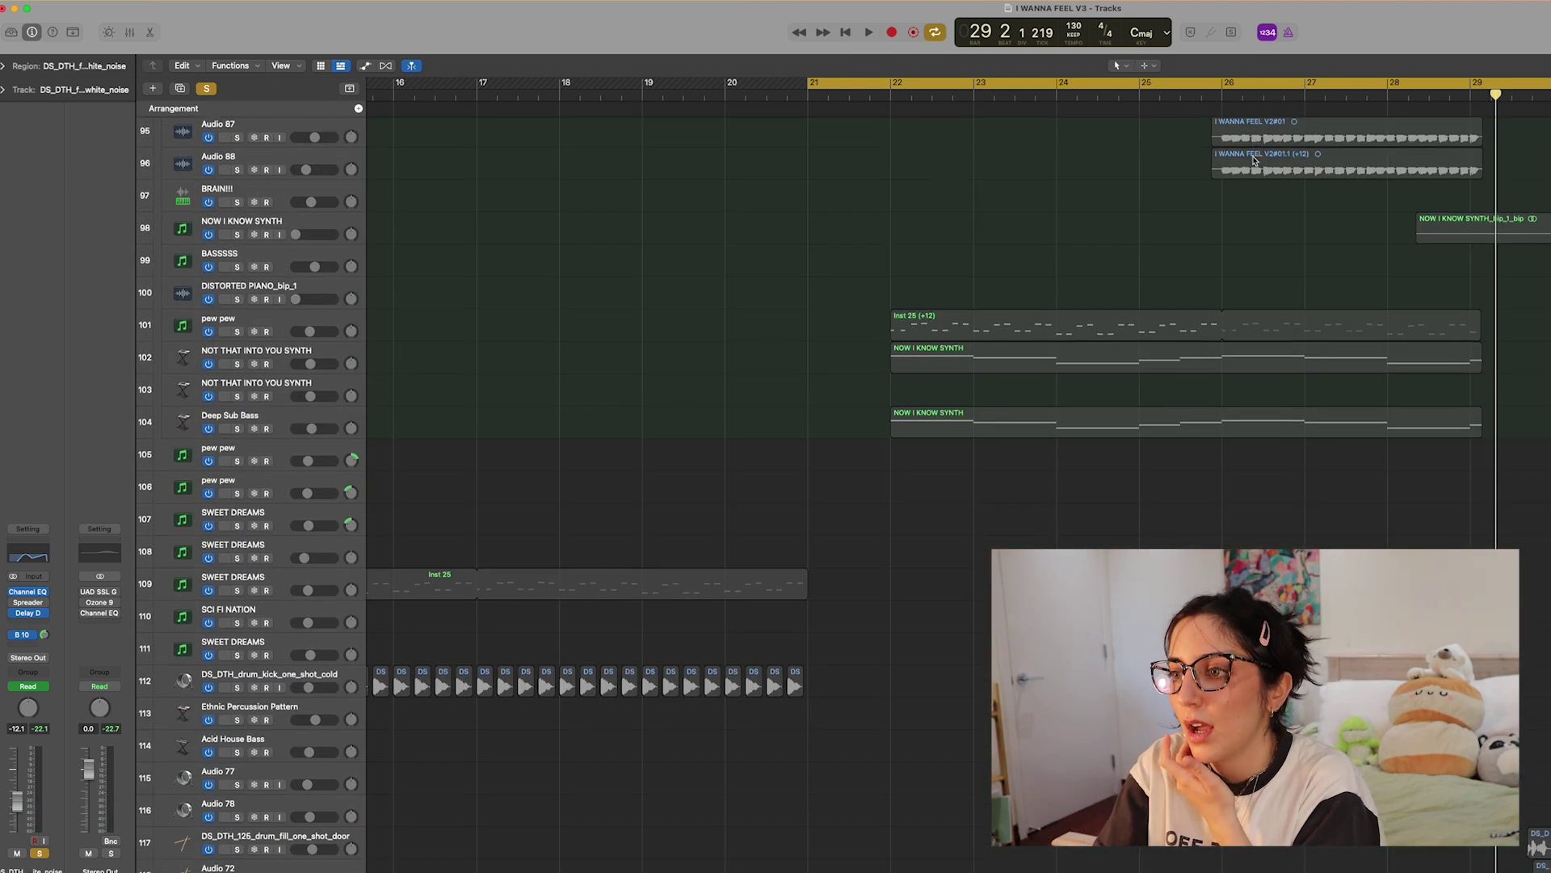
{"action": "left_click", "coordinate": [826, 95]}
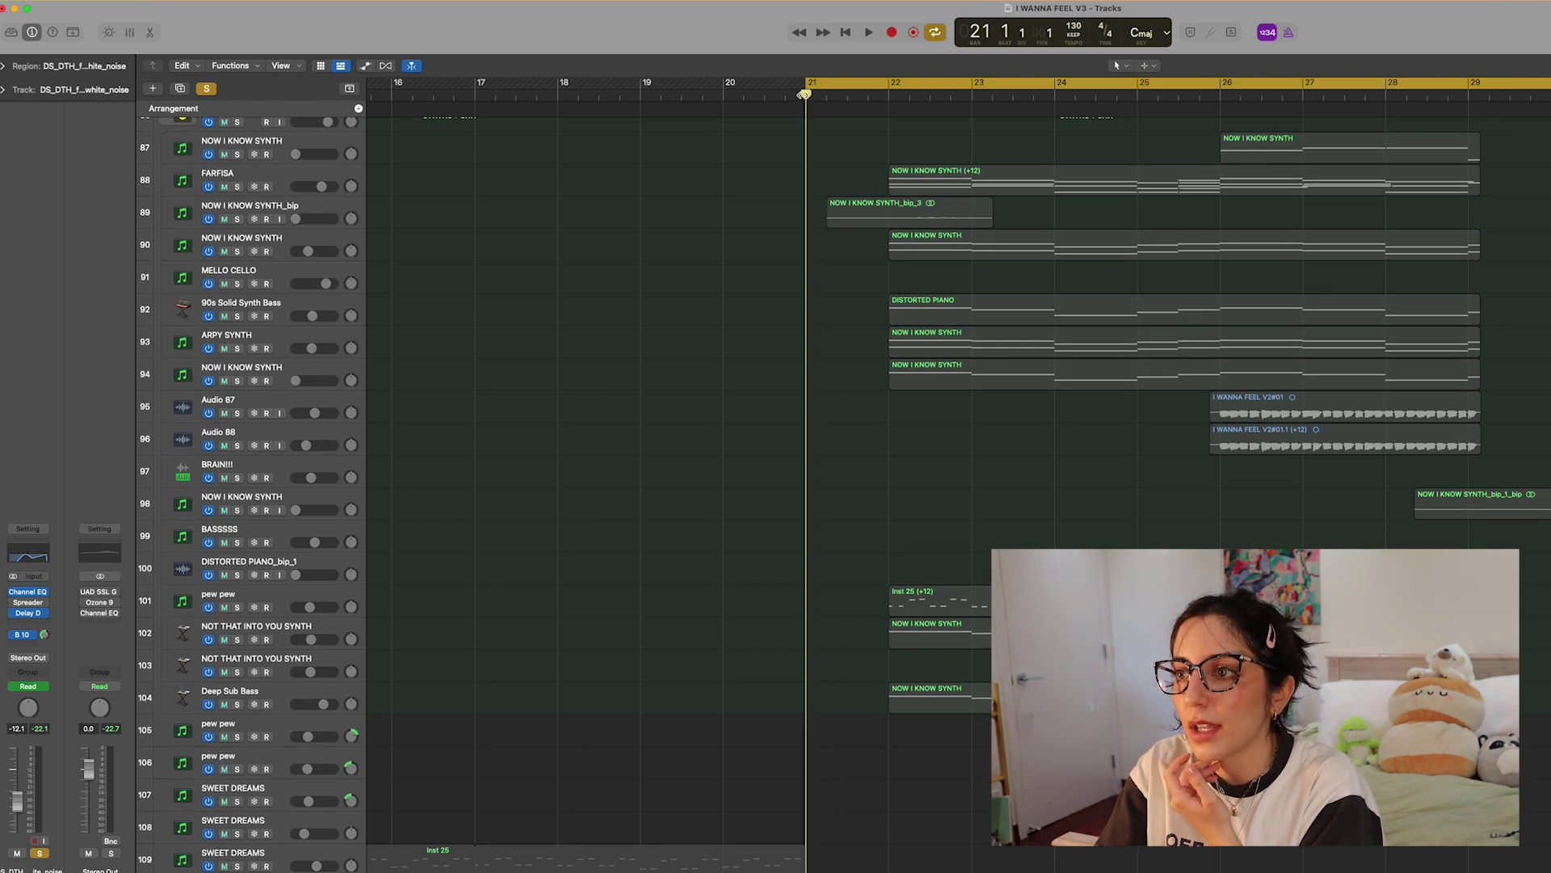
{"action": "left_click", "coordinate": [237, 220]}
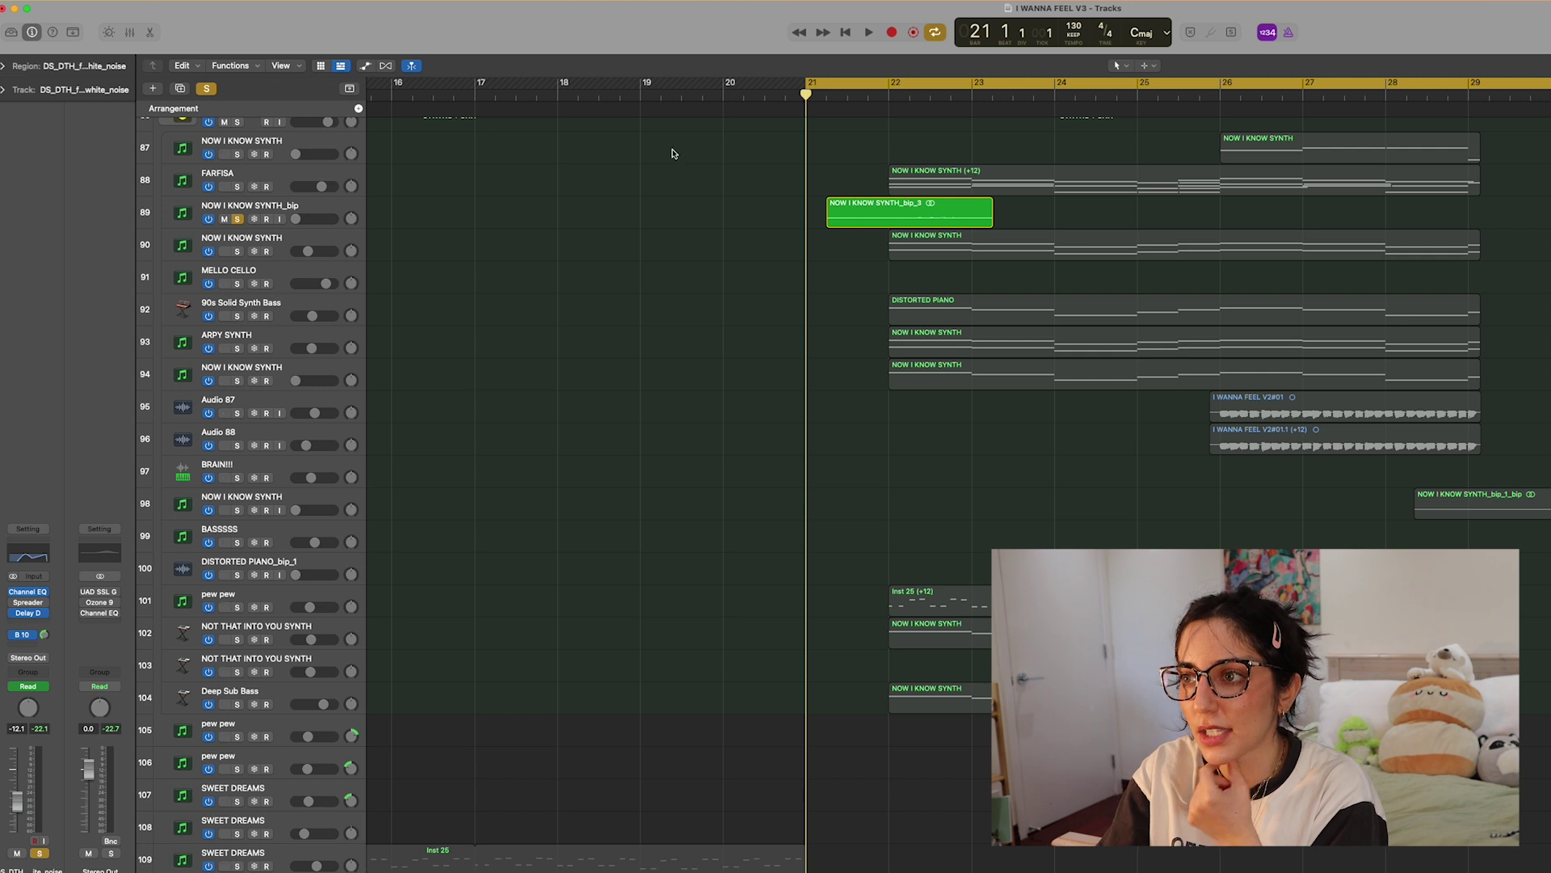
{"action": "left_click", "coordinate": [889, 95]}
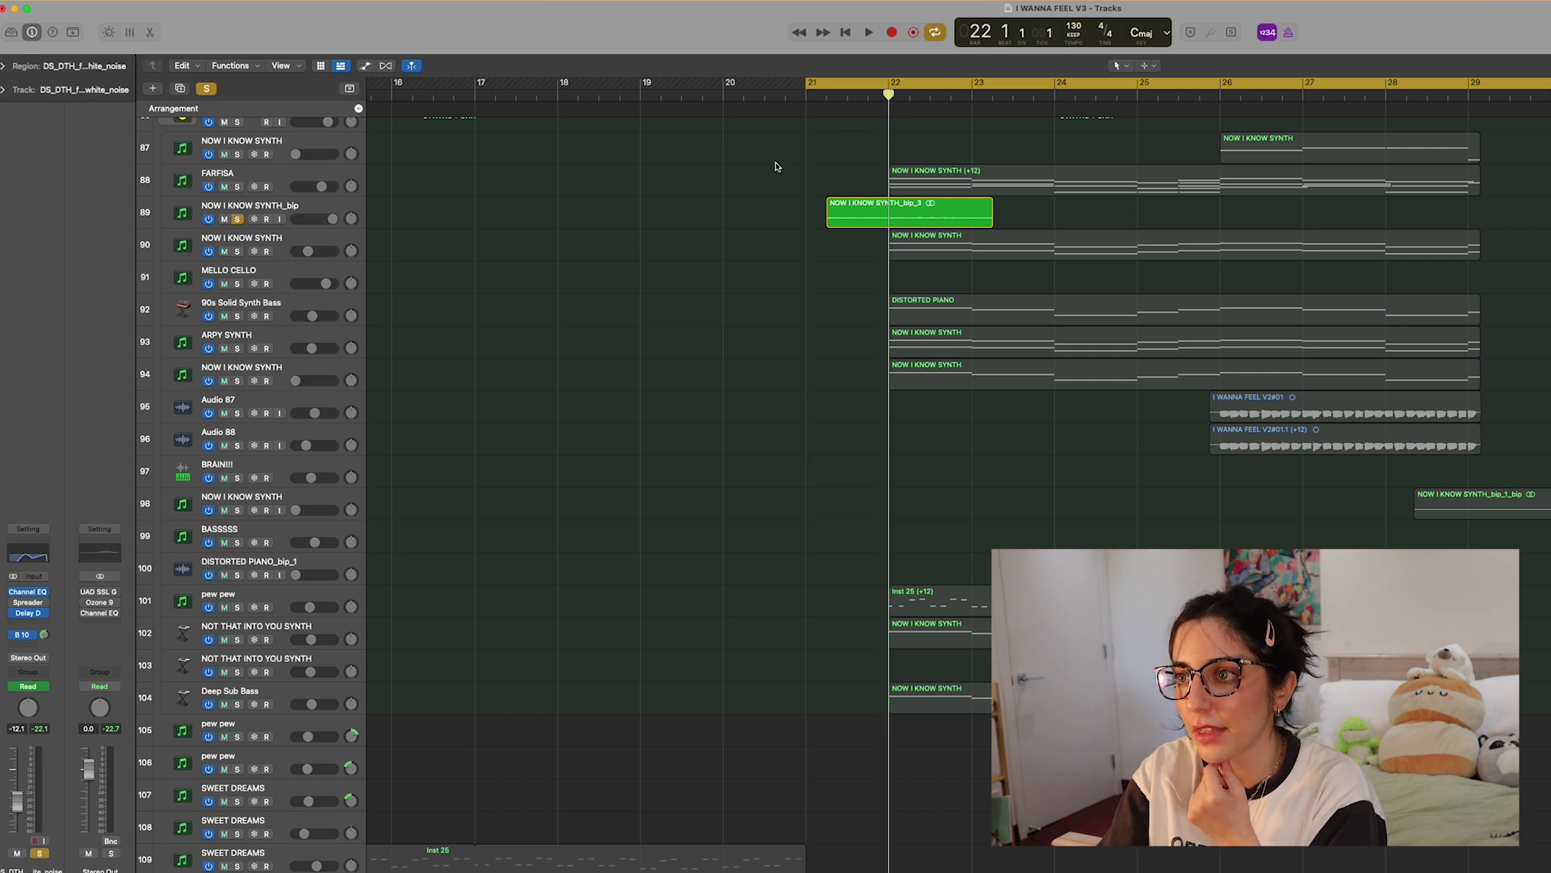
{"action": "key", "text": "space"}
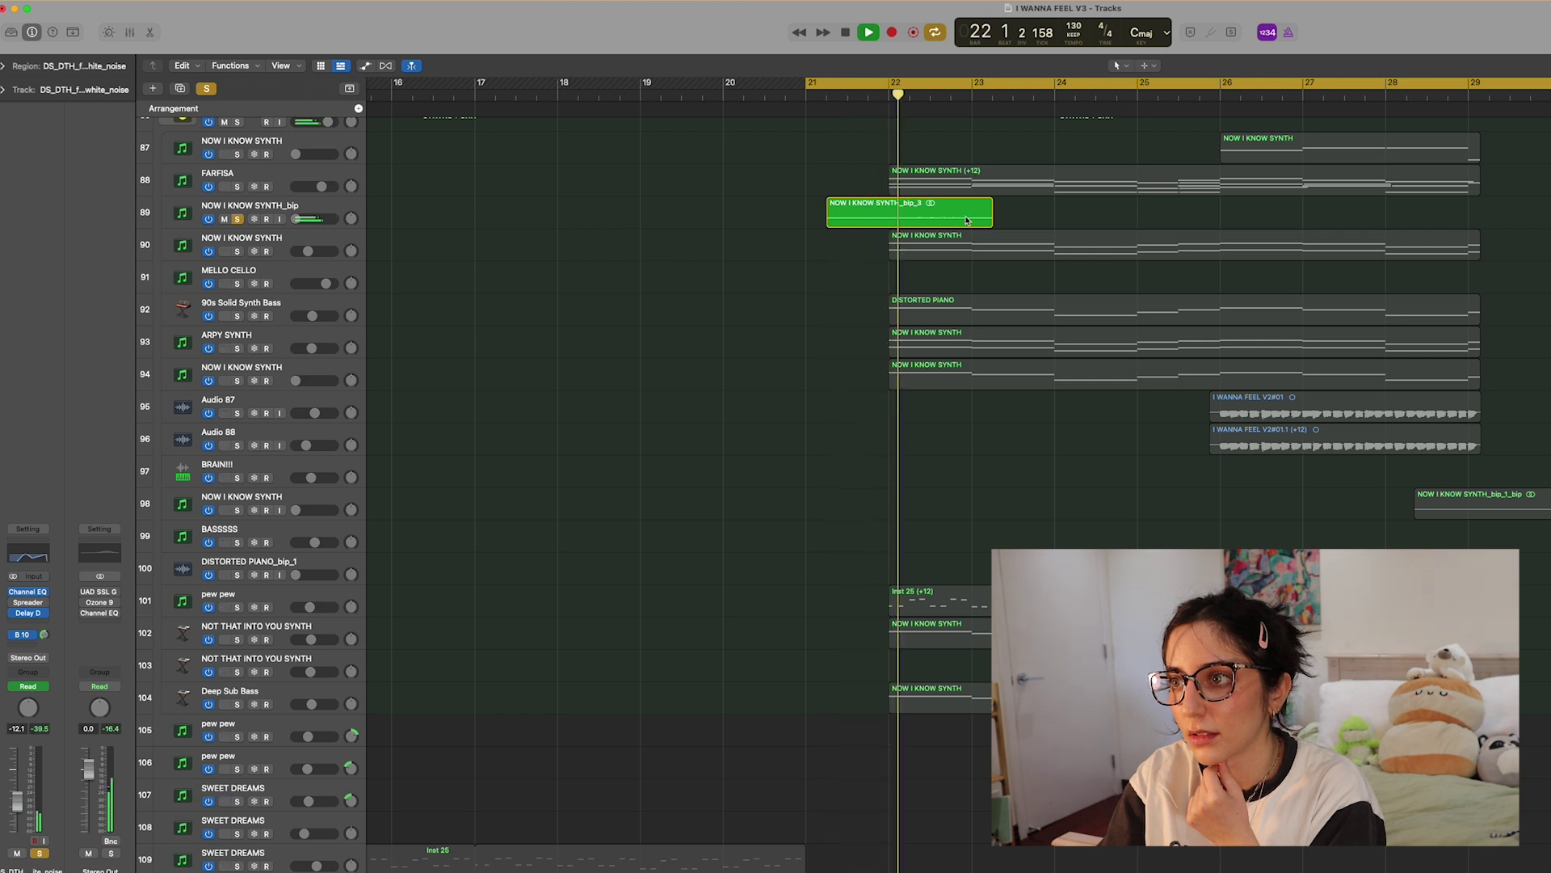
{"action": "left_click", "coordinate": [840, 95]}
{"action": "key", "text": "space"}
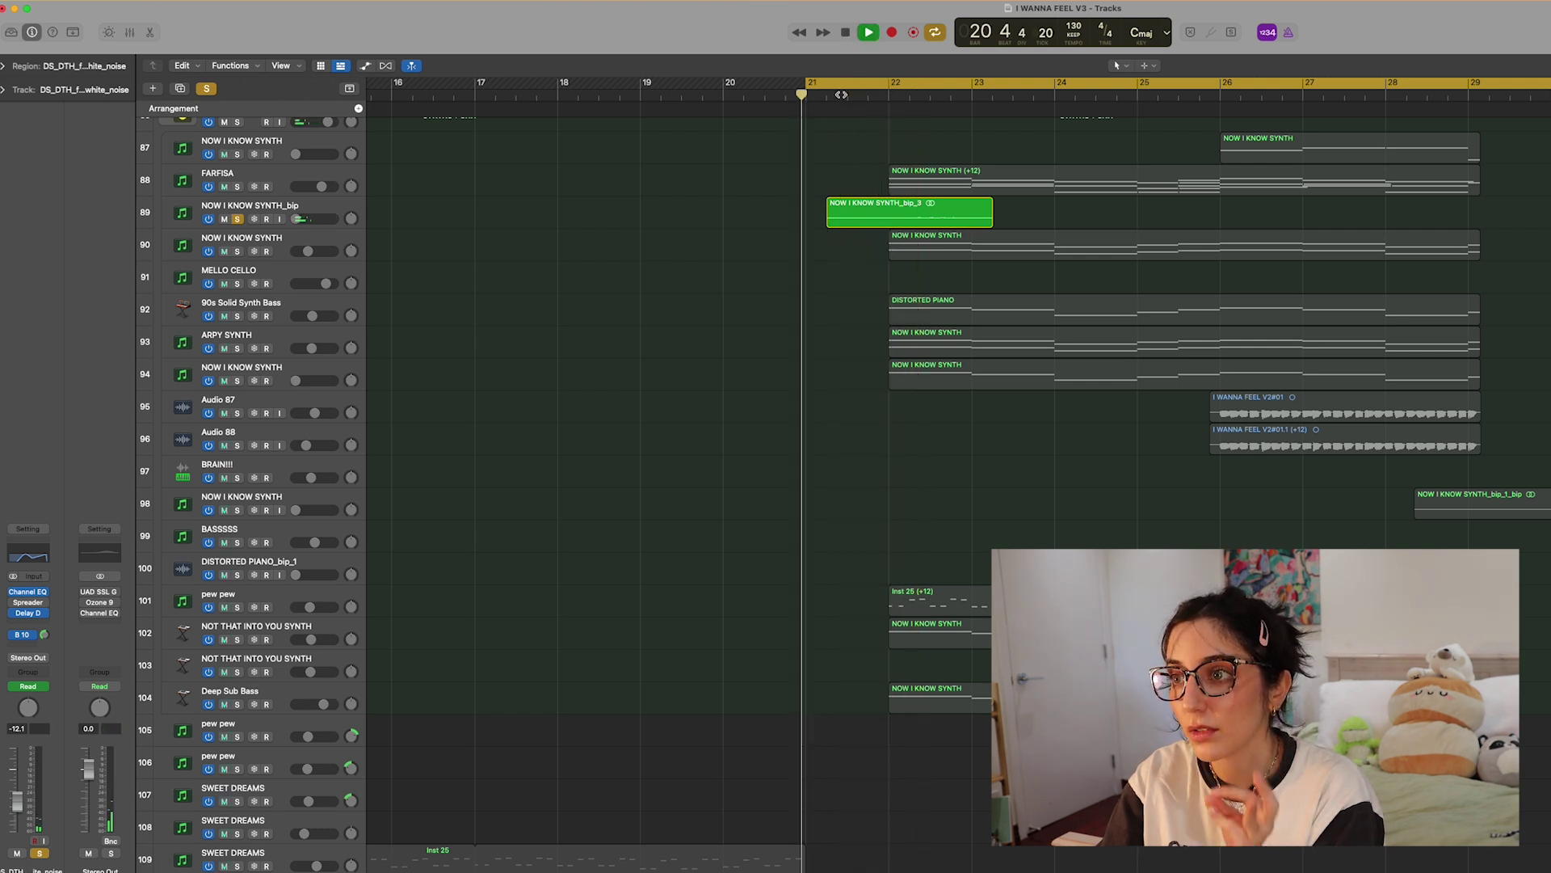
{"action": "key", "text": "space"}
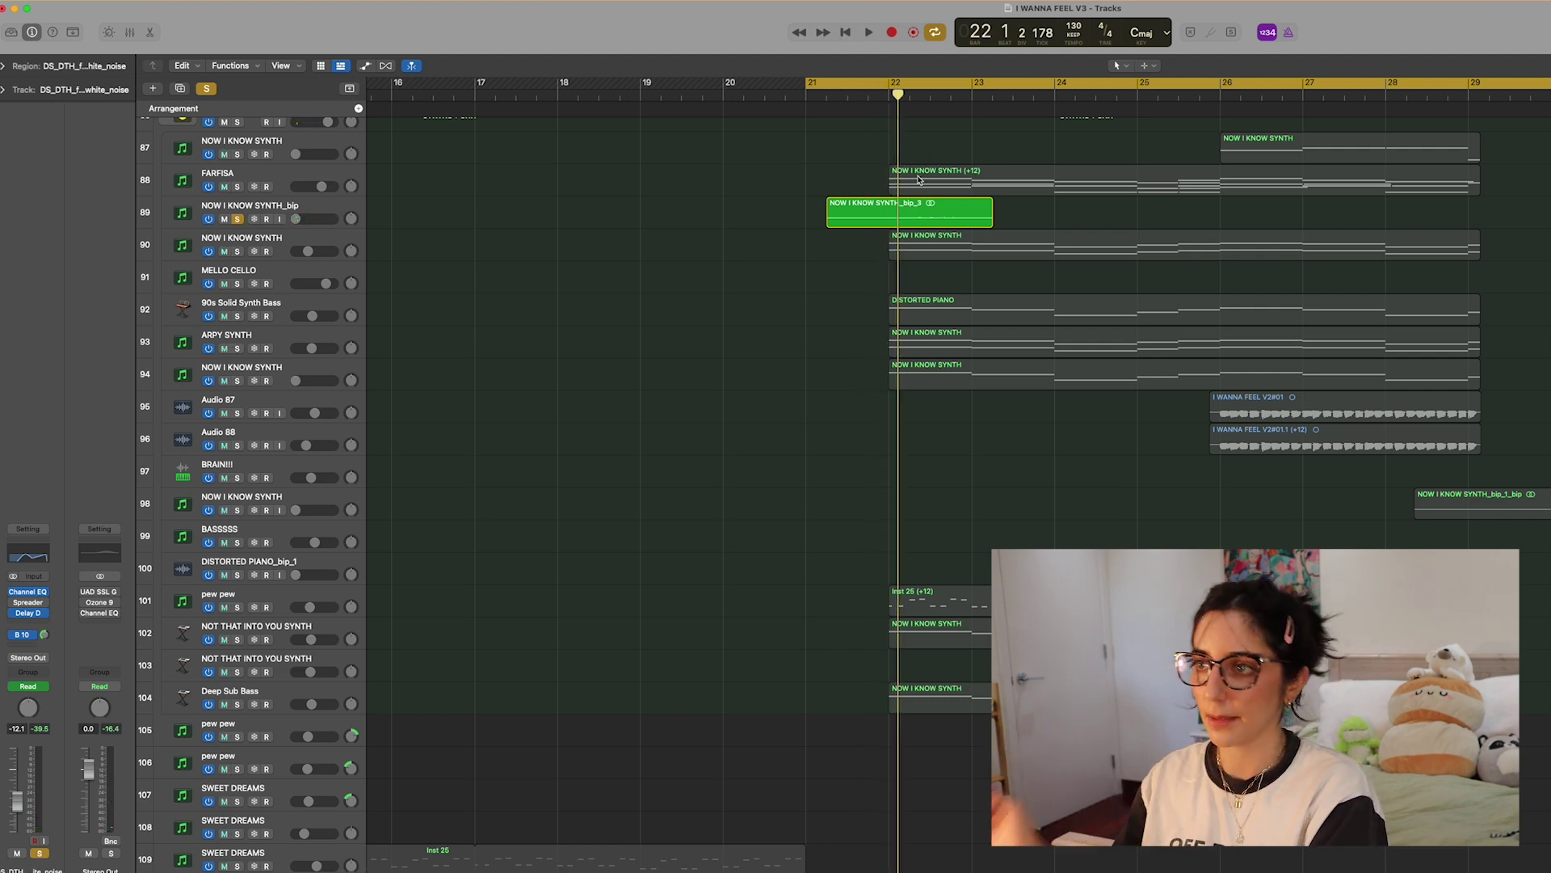
Solo the FARFISA part on track 88, view its Farfisa V instrument and play the organ alone
{"action": "left_click", "coordinate": [238, 187]}
{"action": "left_click", "coordinate": [850, 94]}
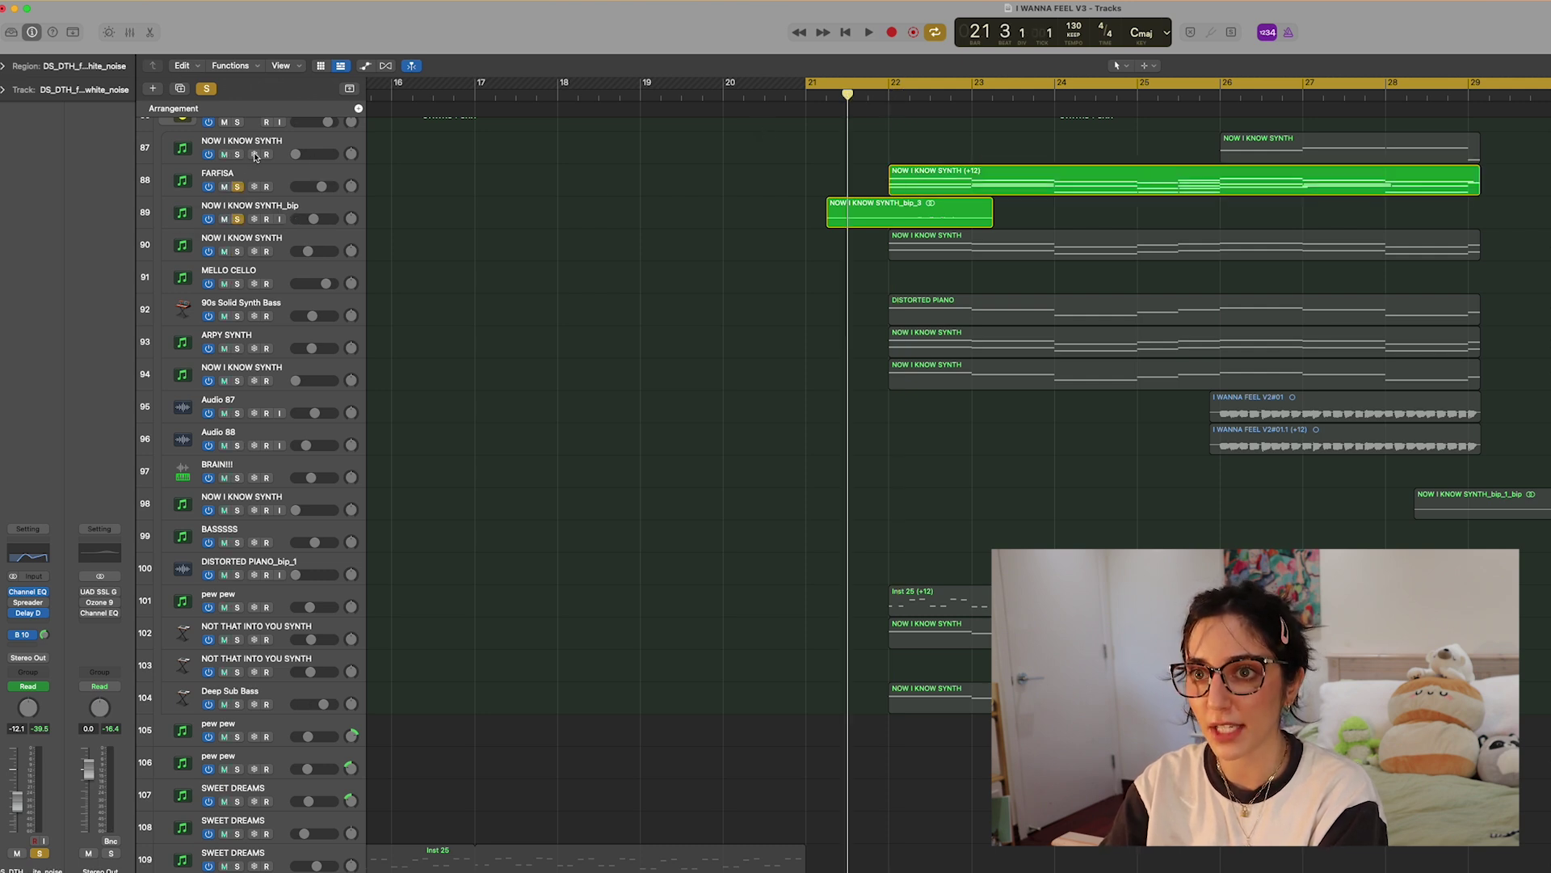
{"action": "left_click", "coordinate": [262, 174]}
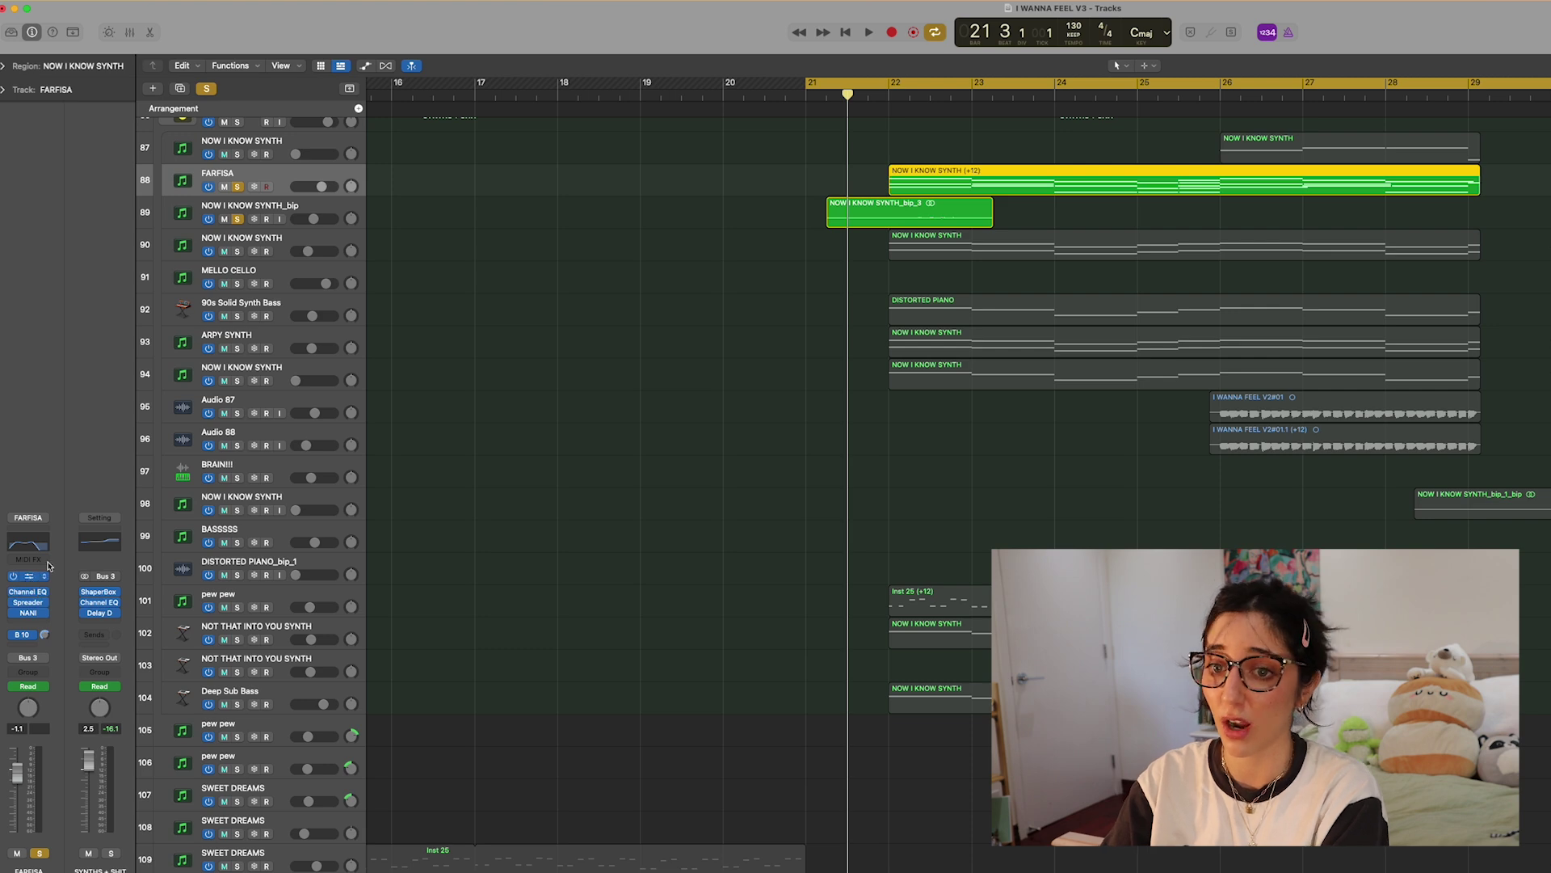
{"action": "key", "text": "v"}
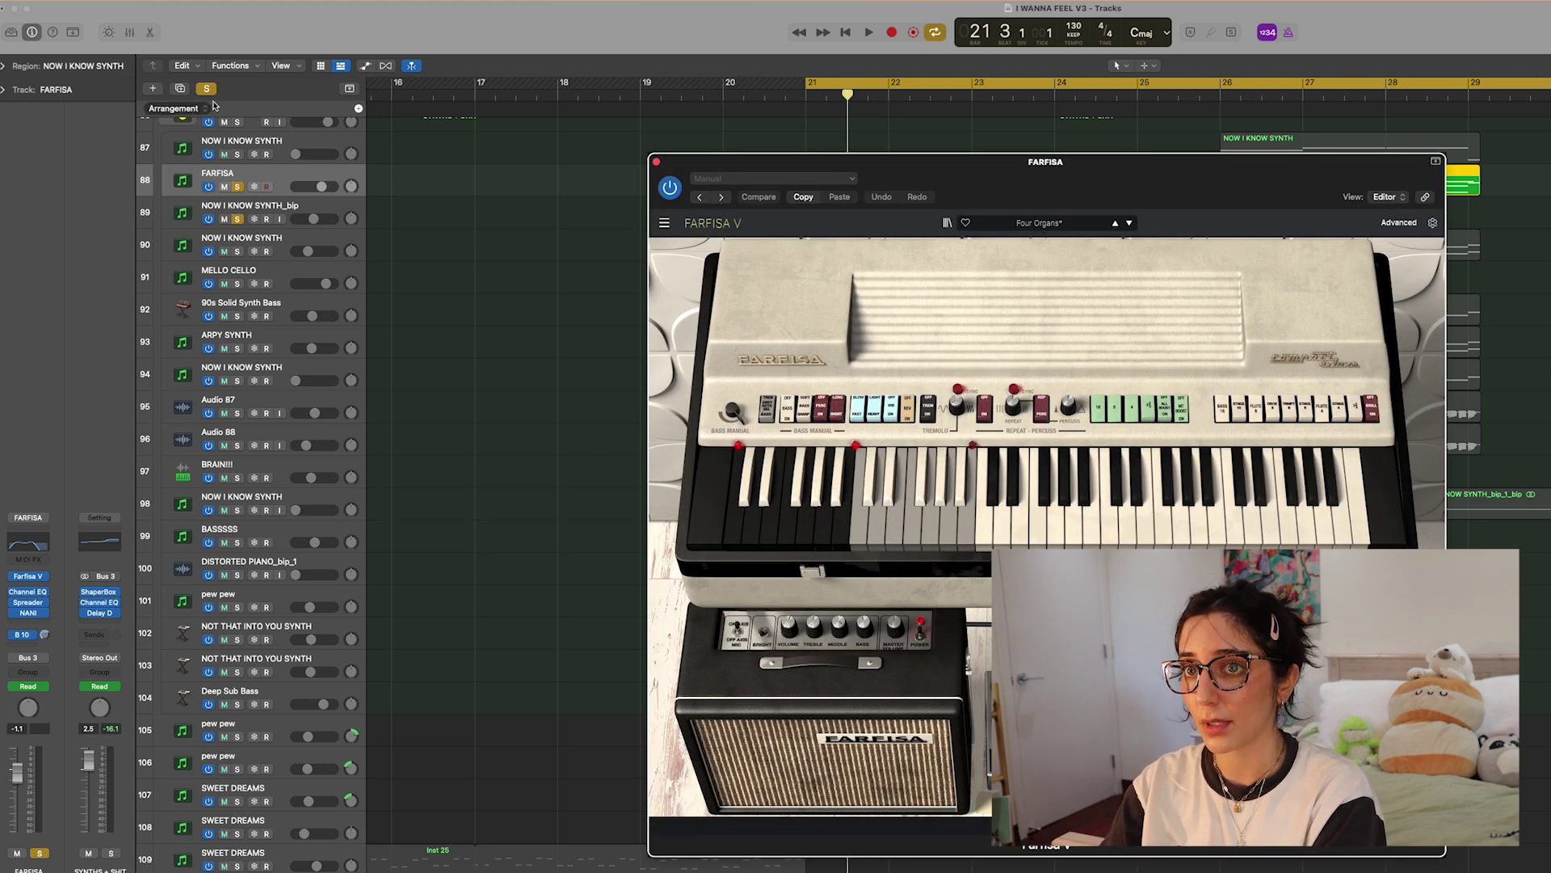
{"action": "key", "text": "space"}
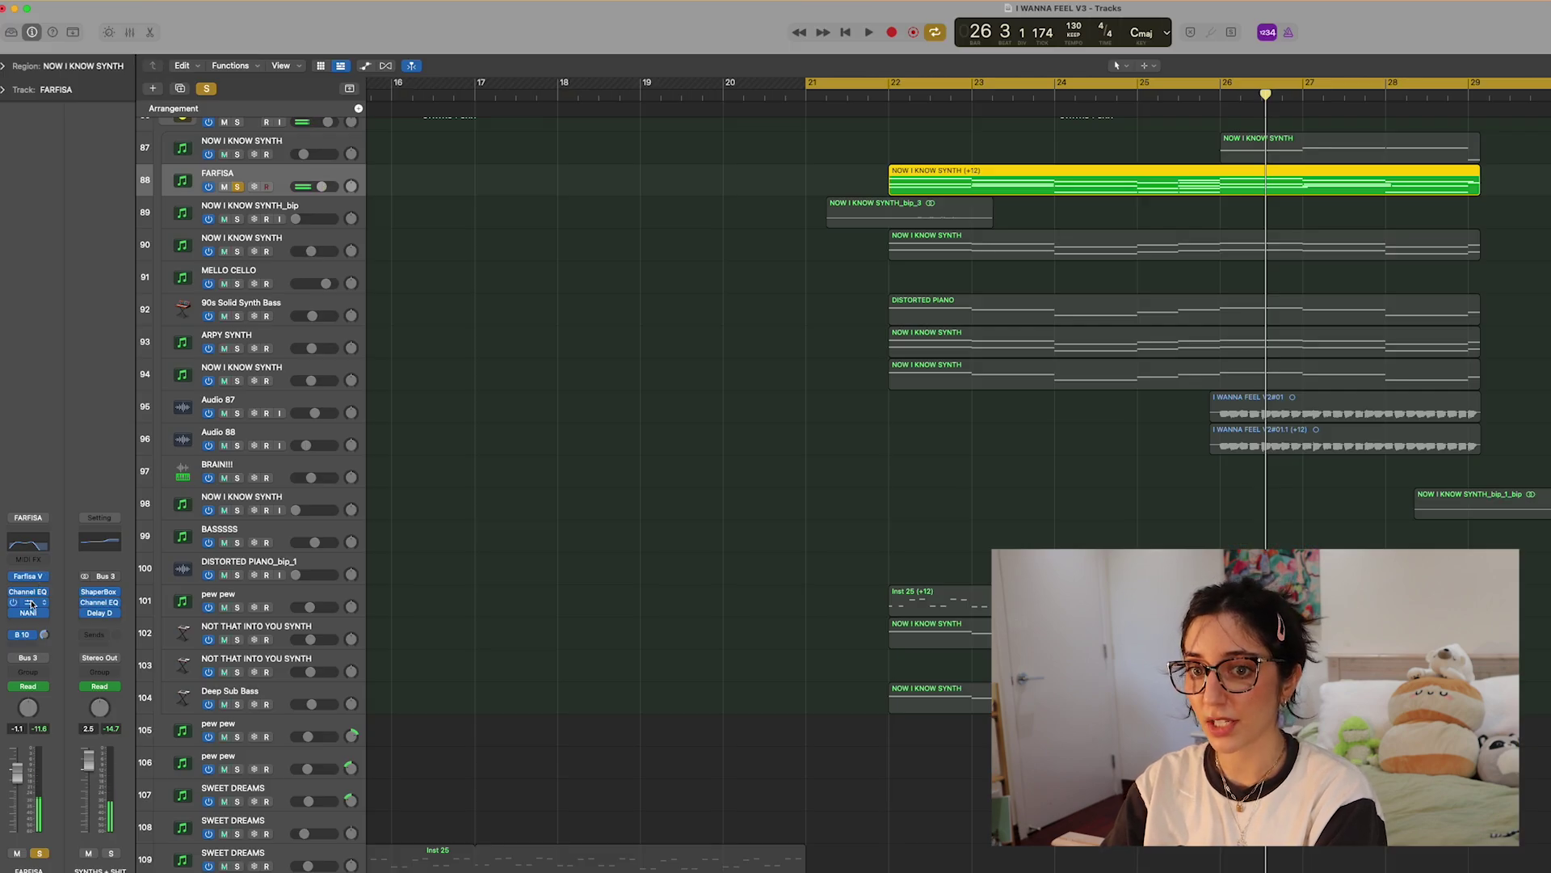
Examine the NANI effect on the FARFISA track, close it and play the organ part from bar 27
{"action": "left_click", "coordinate": [31, 605]}
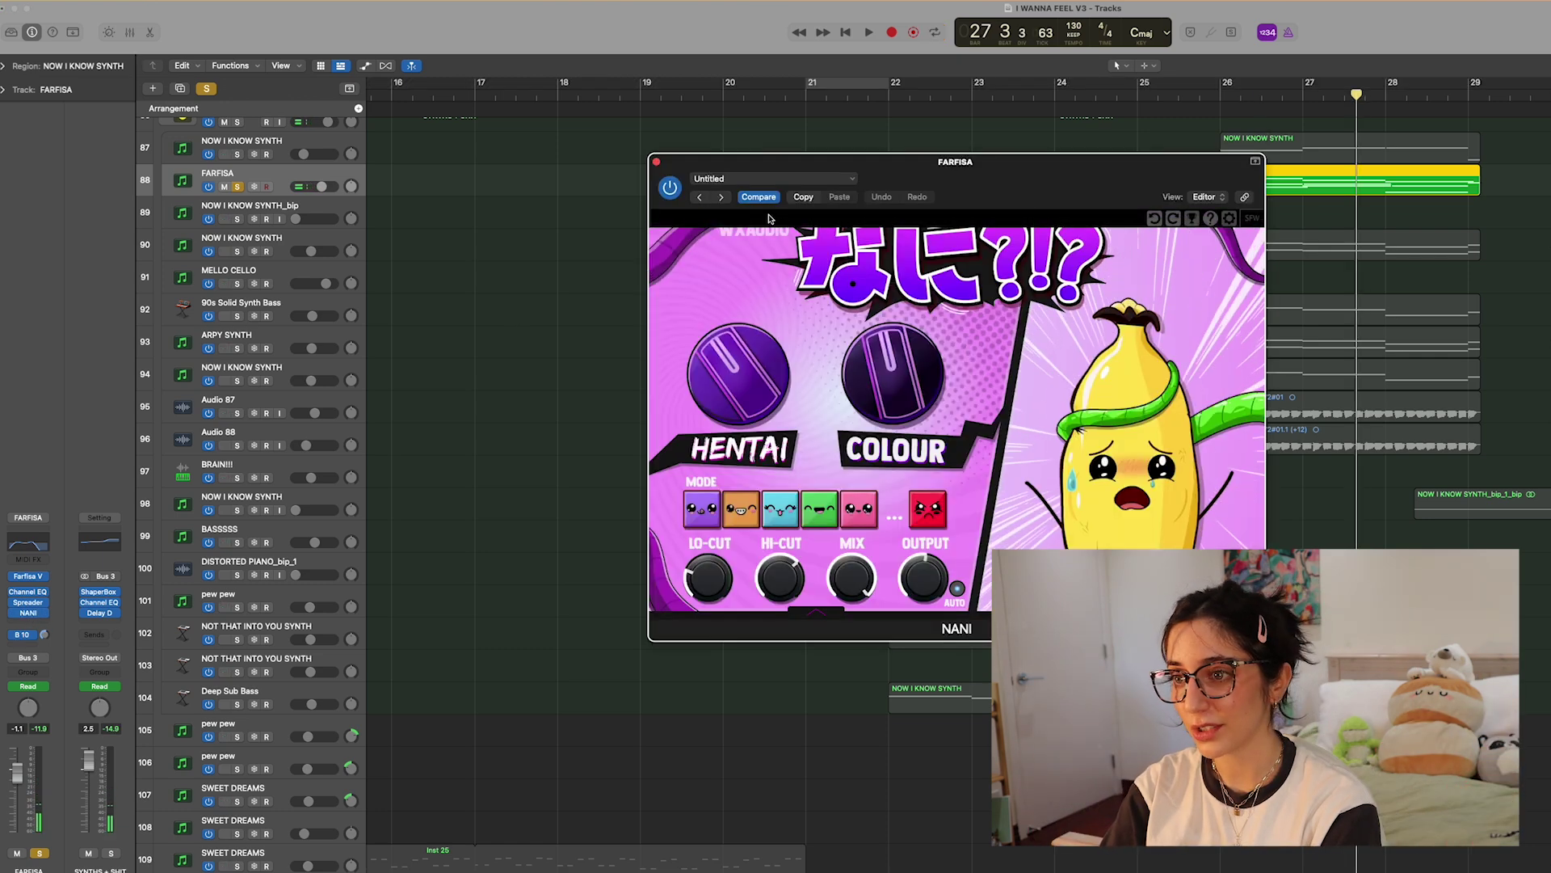
{"action": "left_click", "coordinate": [658, 164]}
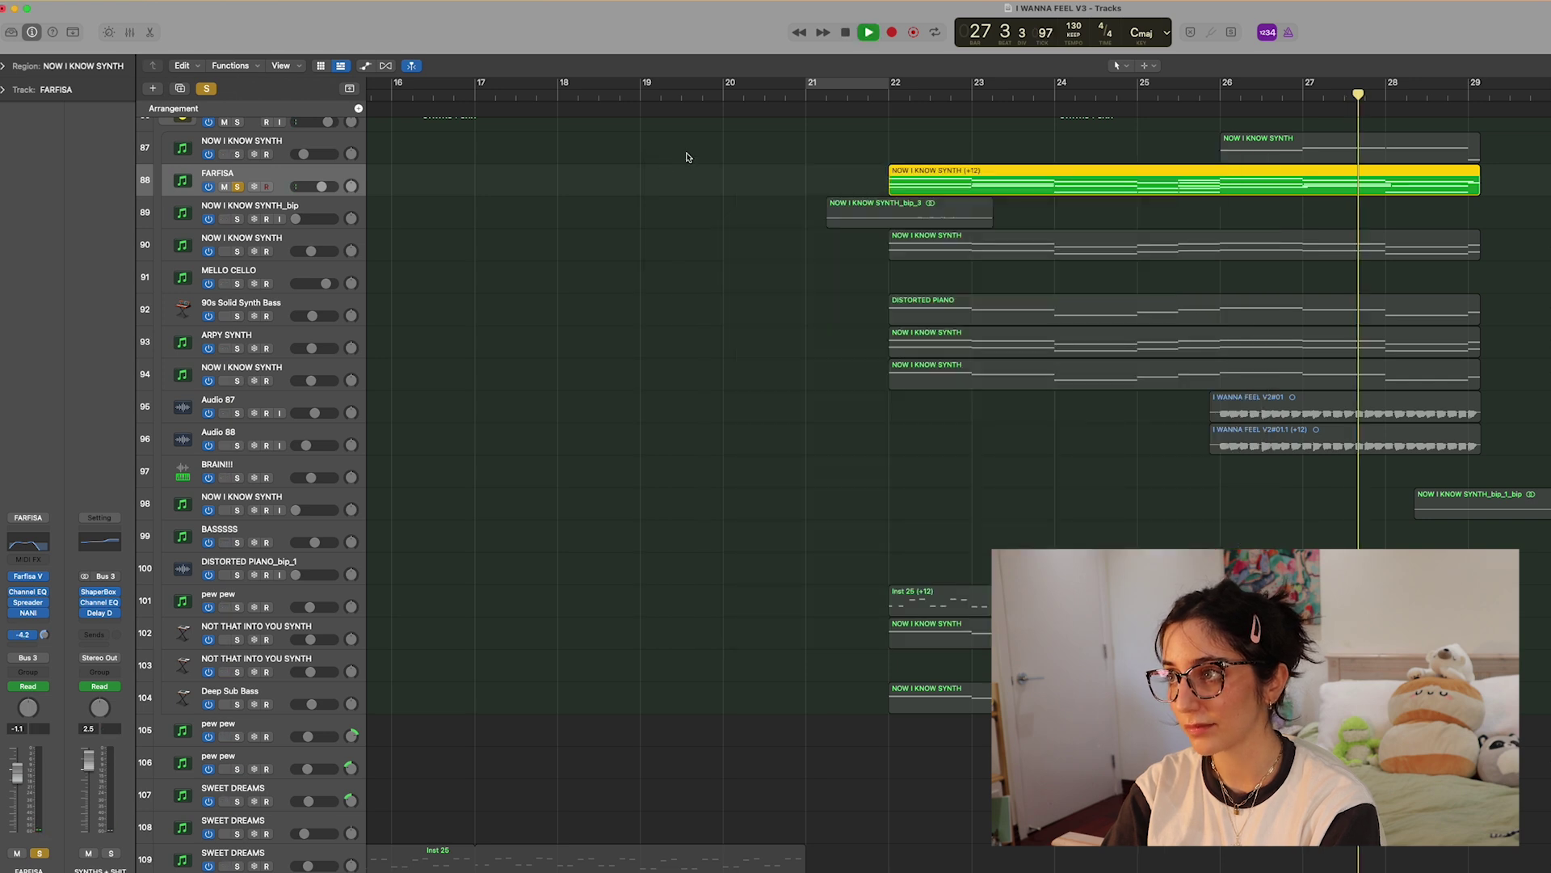
{"action": "key", "text": "space"}
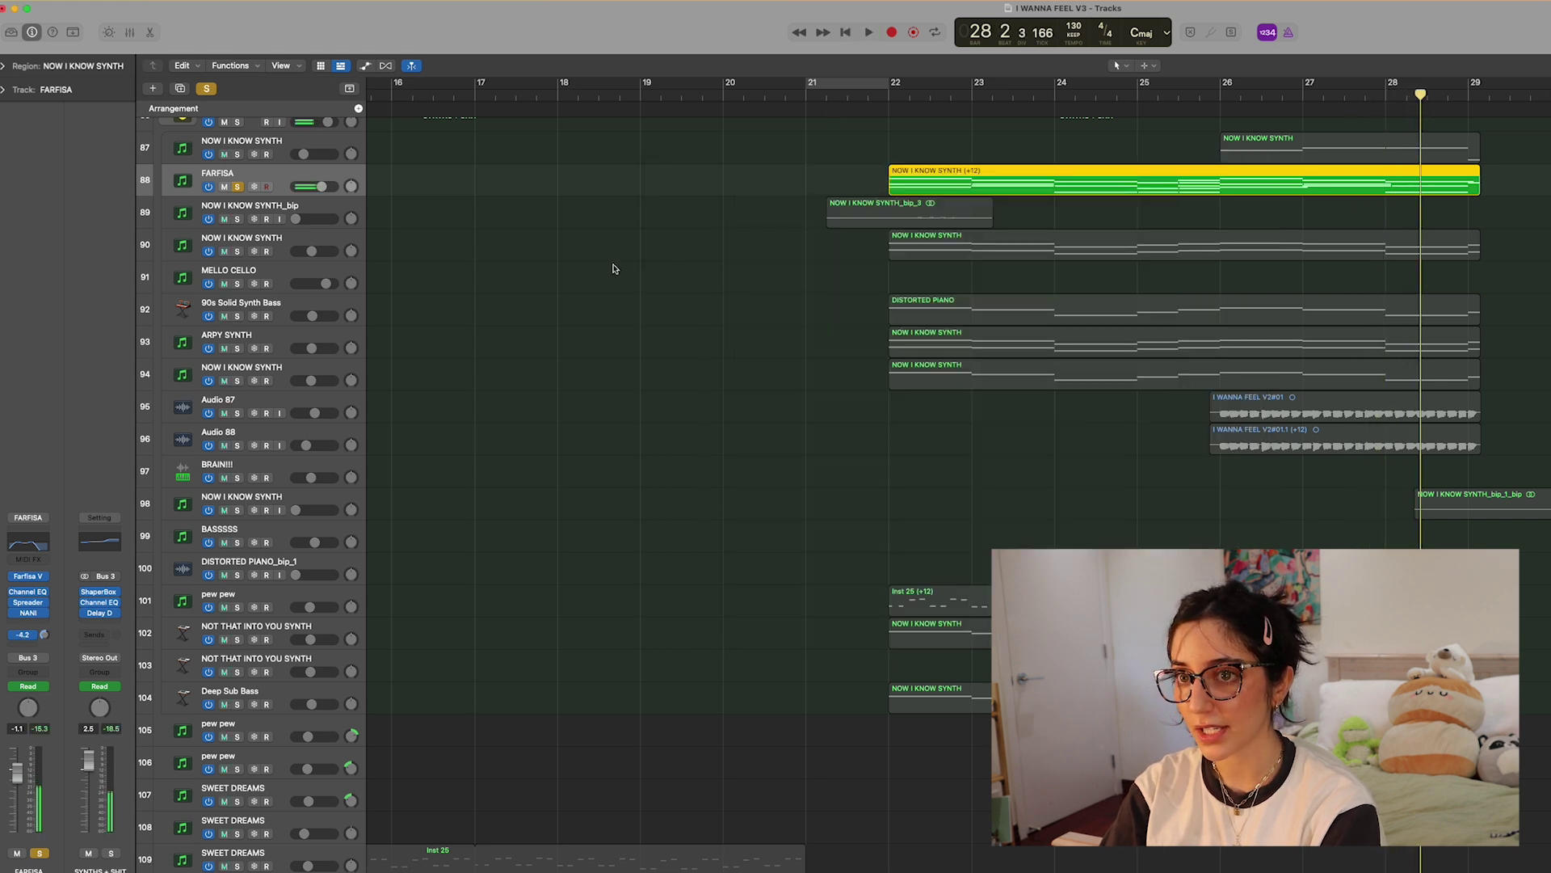
Solo NOW I KNOW SYNTH on track 90 in place of FARFISA, play it from bar 22 and view its OP-Xa V instrument
{"action": "left_click", "coordinate": [238, 251]}
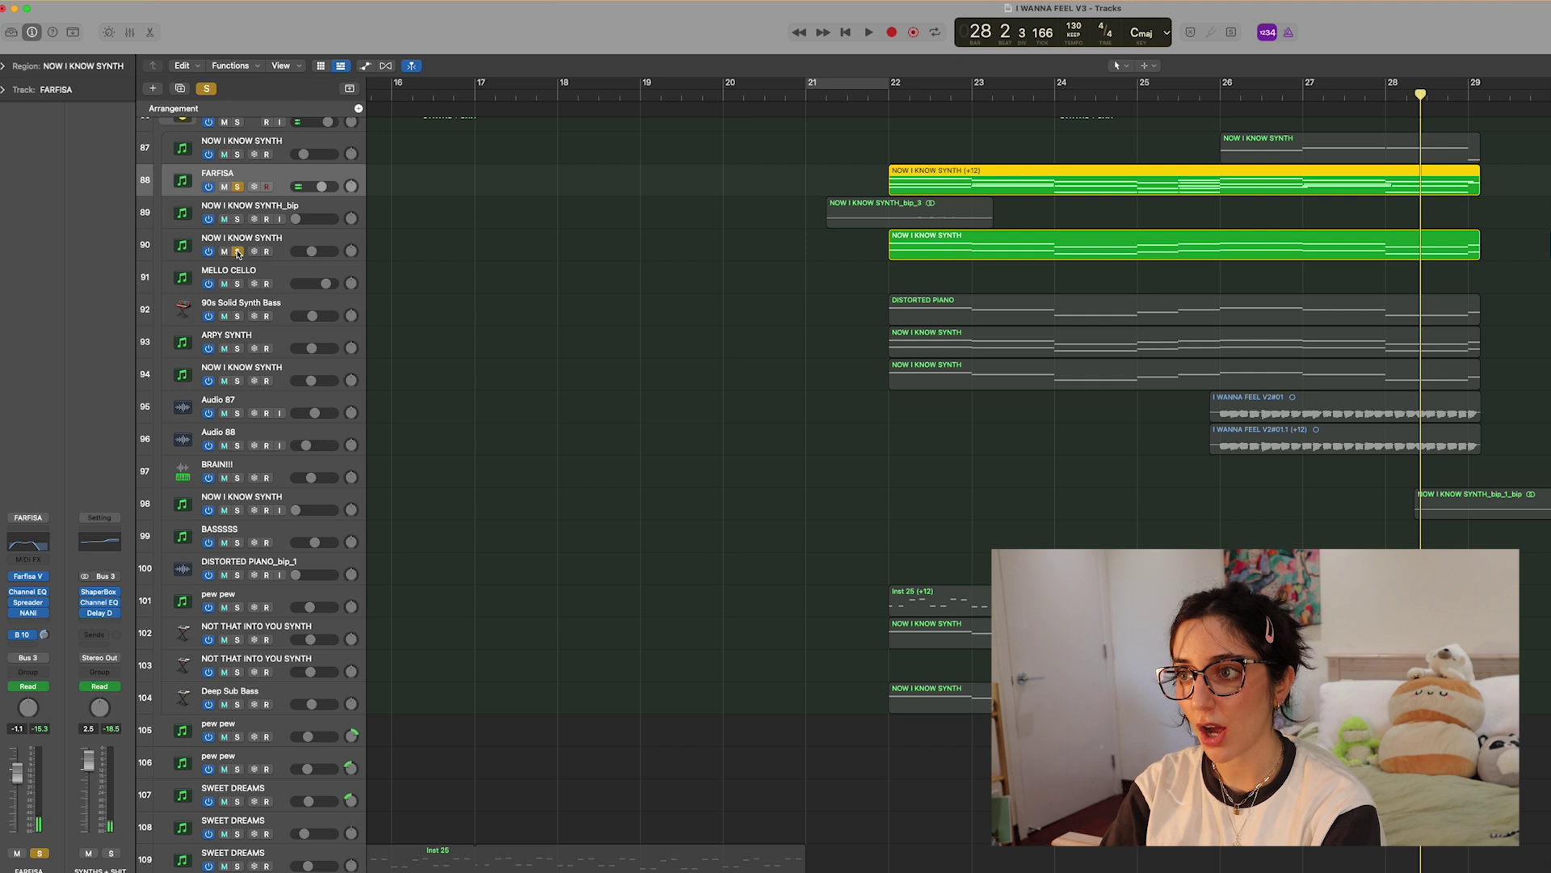
{"action": "left_click", "coordinate": [889, 99]}
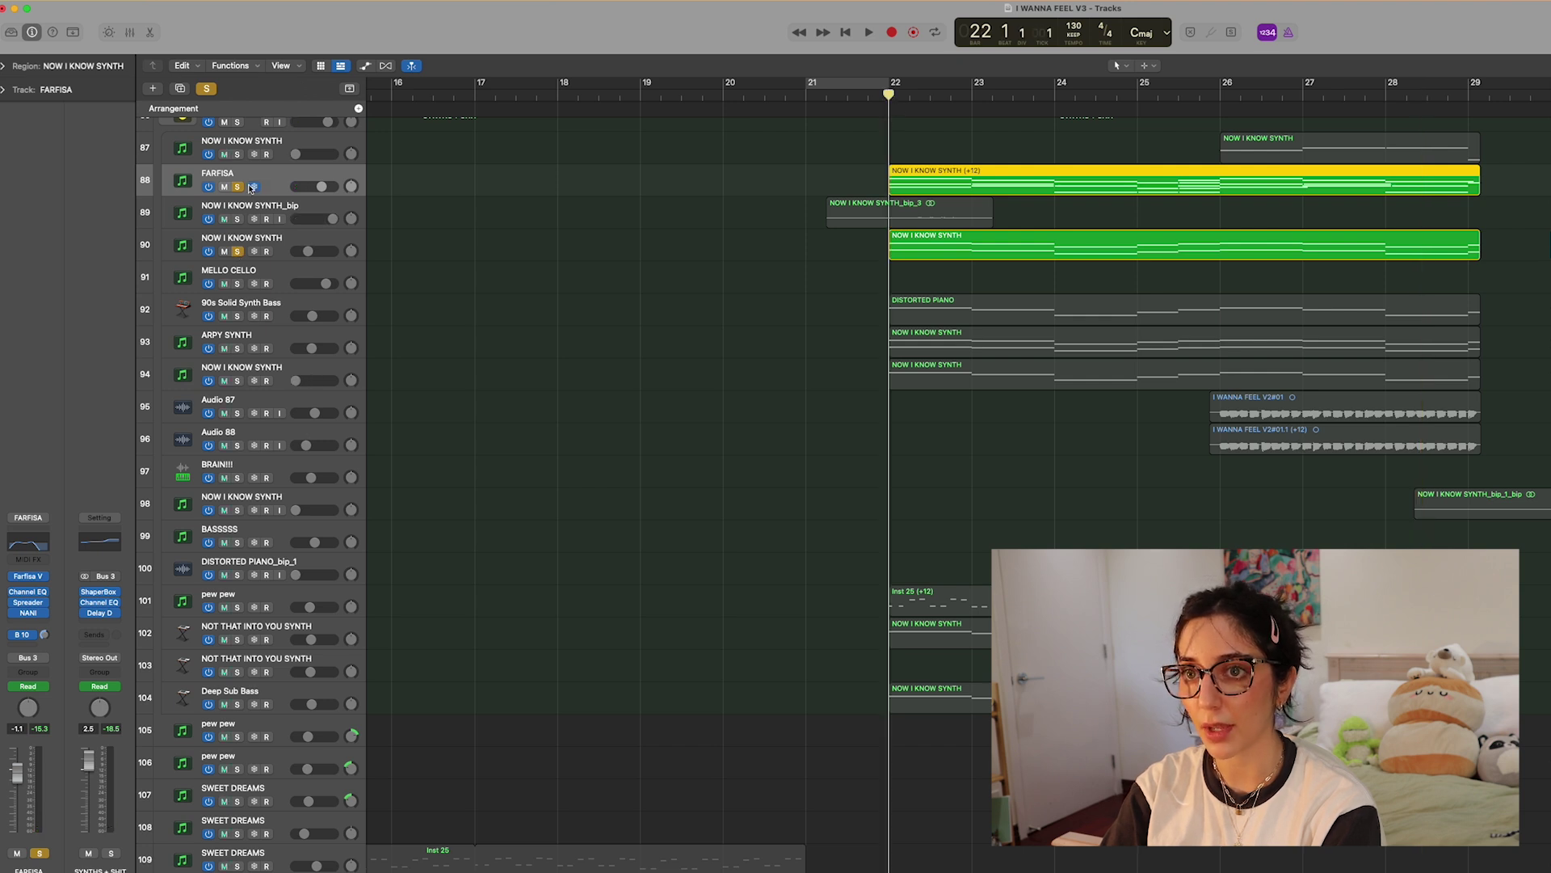
{"action": "left_click", "coordinate": [237, 187]}
{"action": "key", "text": "space"}
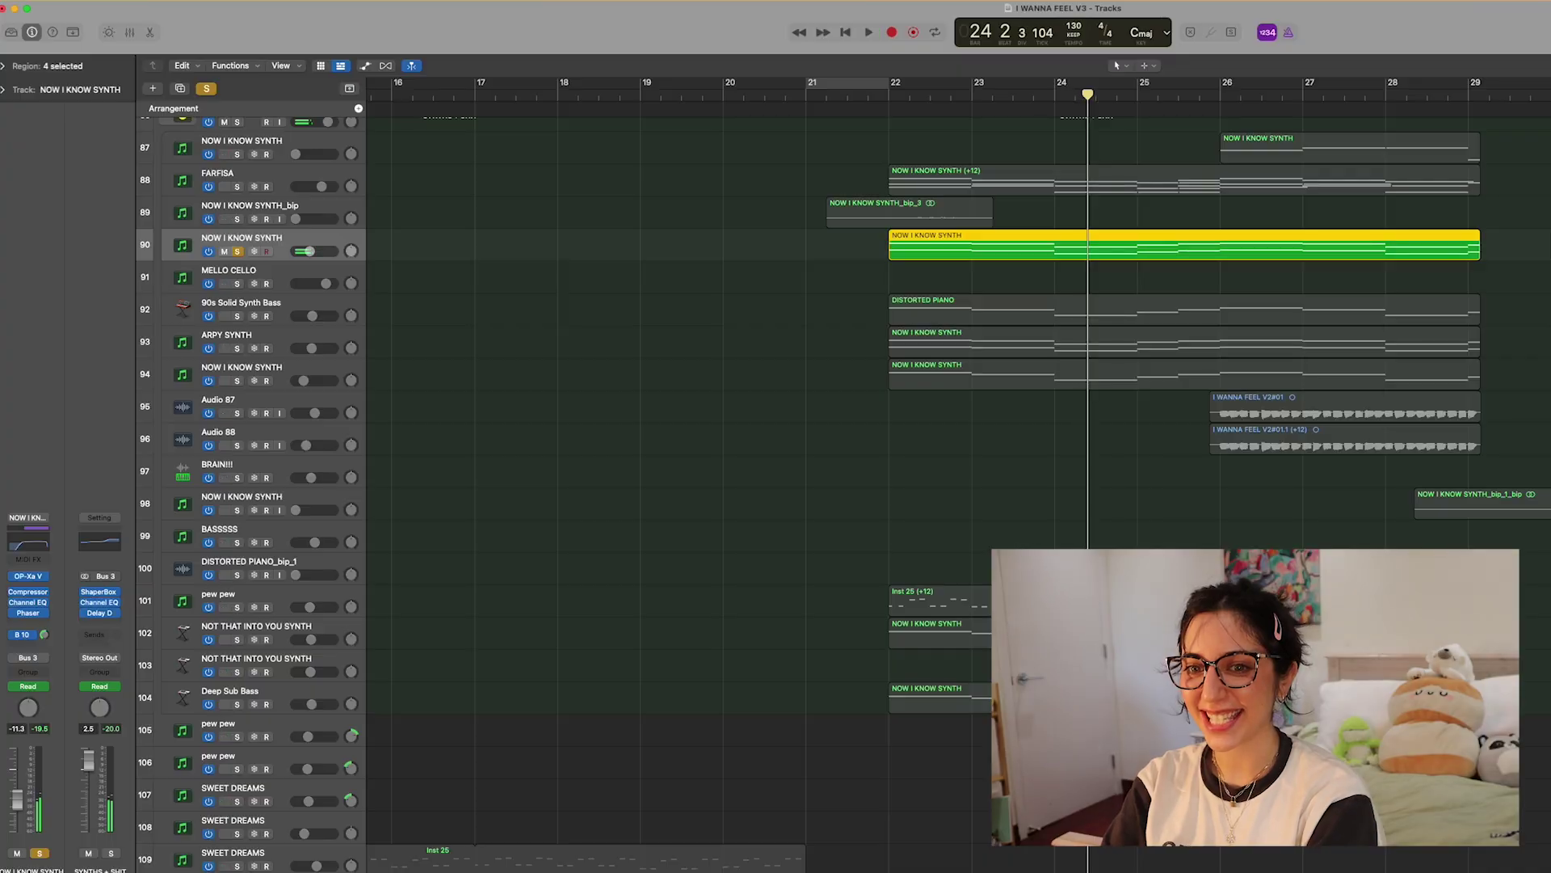
{"action": "key", "text": "v"}
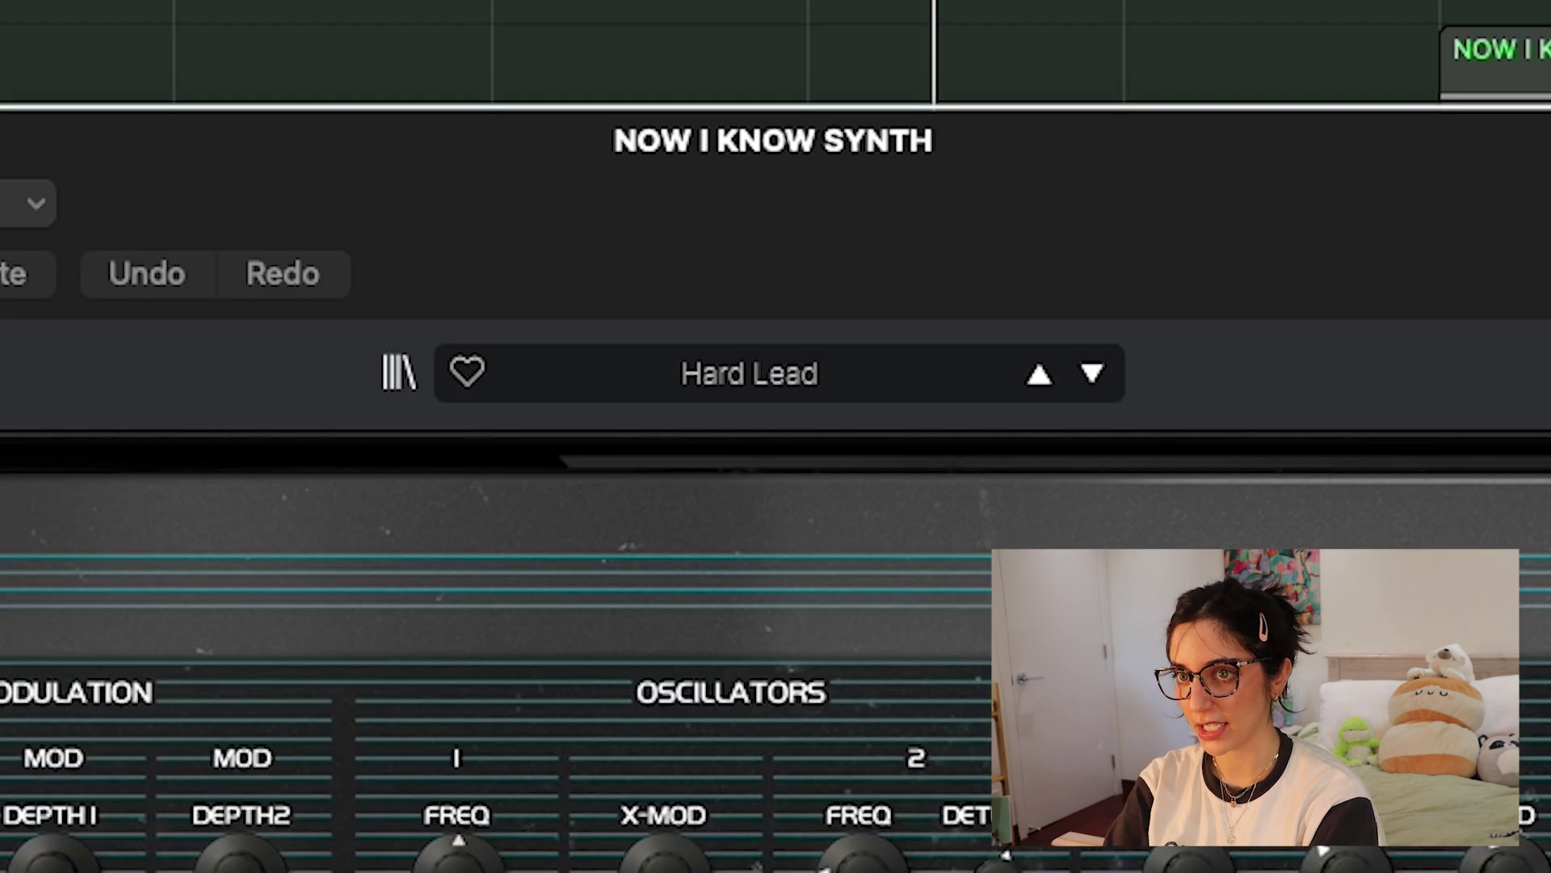
Play the soloed NOW I KNOW SYNTH part on track 90 from bar 22 and close its OP-Xa V instrument
{"action": "key", "text": "space"}
{"action": "left_click", "coordinate": [887, 103]}
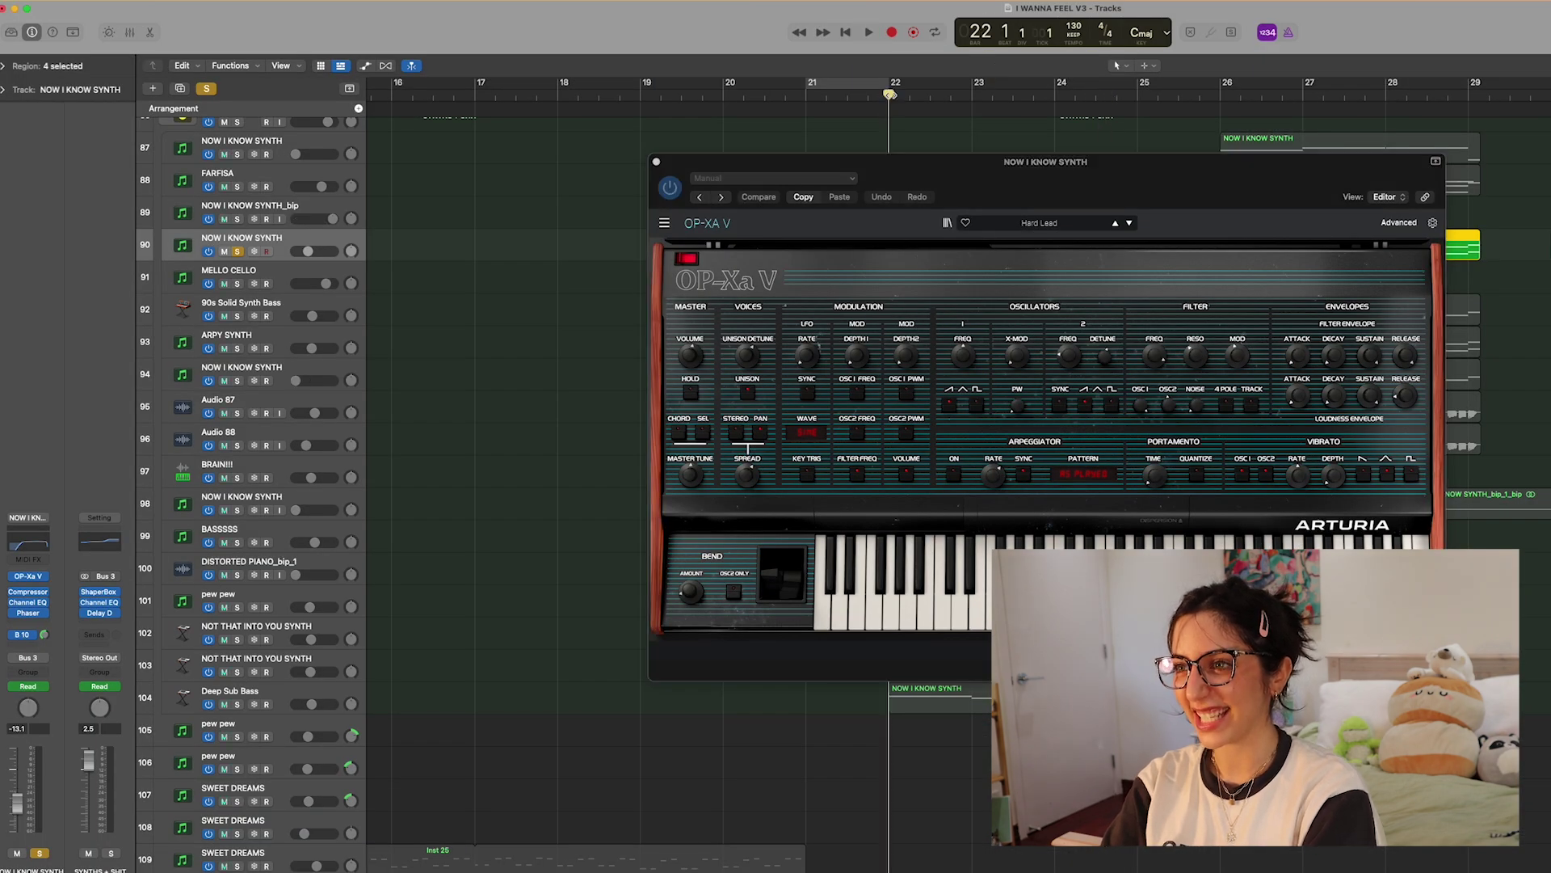
{"action": "left_click_drag", "start_coordinate": [926, 172], "coordinate": [921, 240]}
{"action": "key", "text": "space"}
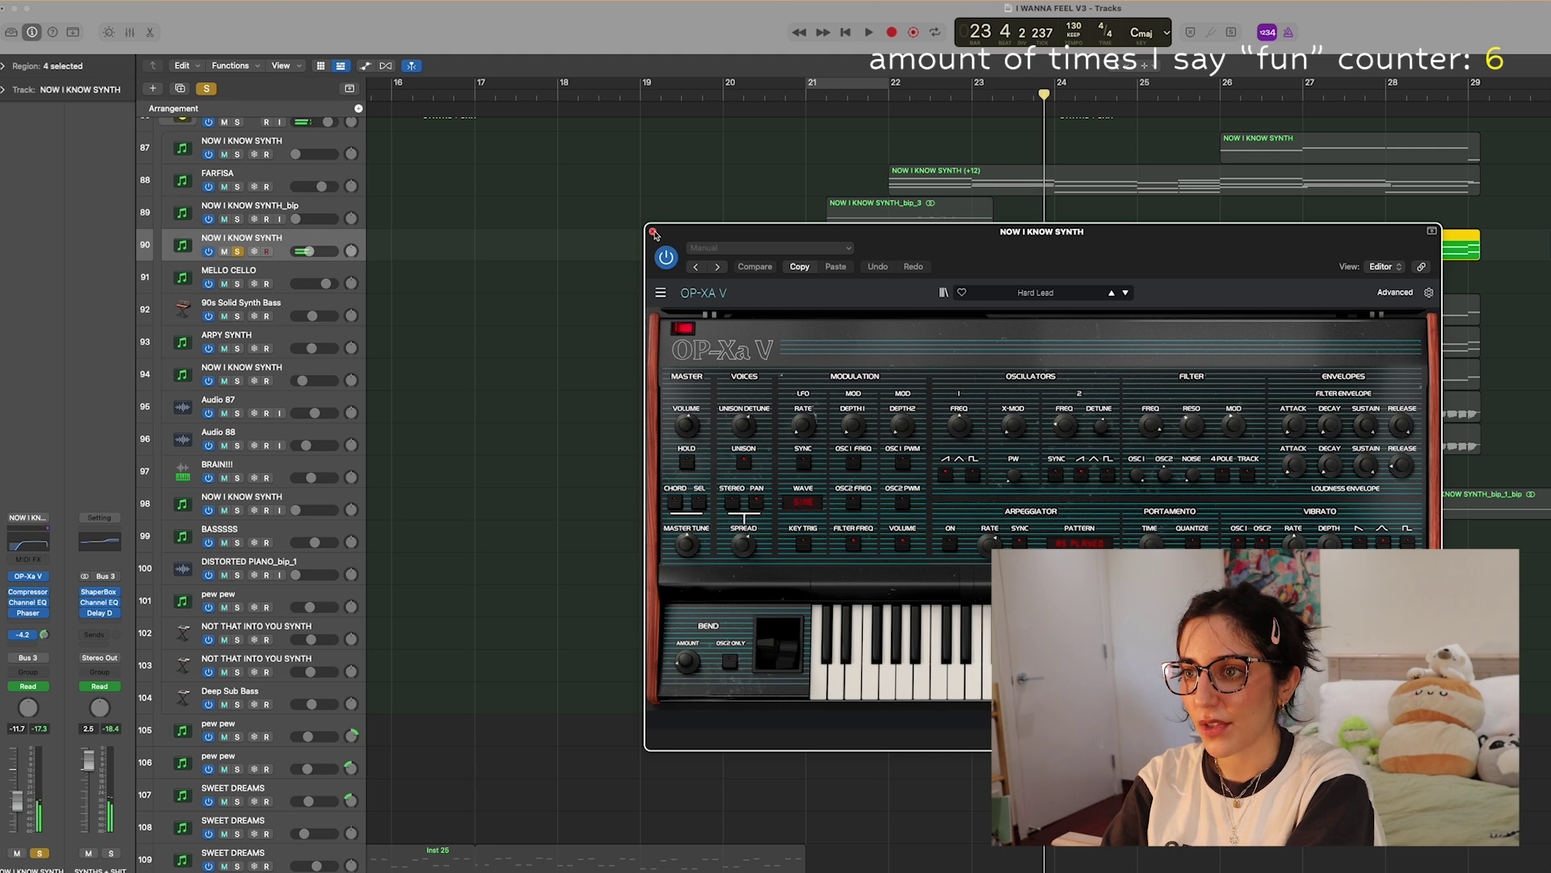
{"action": "left_click", "coordinate": [654, 232]}
Solo ARPY SYNTH on track 93 in place of track 90, play it and add NOW I KNOW SYNTH on track 94
{"action": "left_click", "coordinate": [238, 316]}
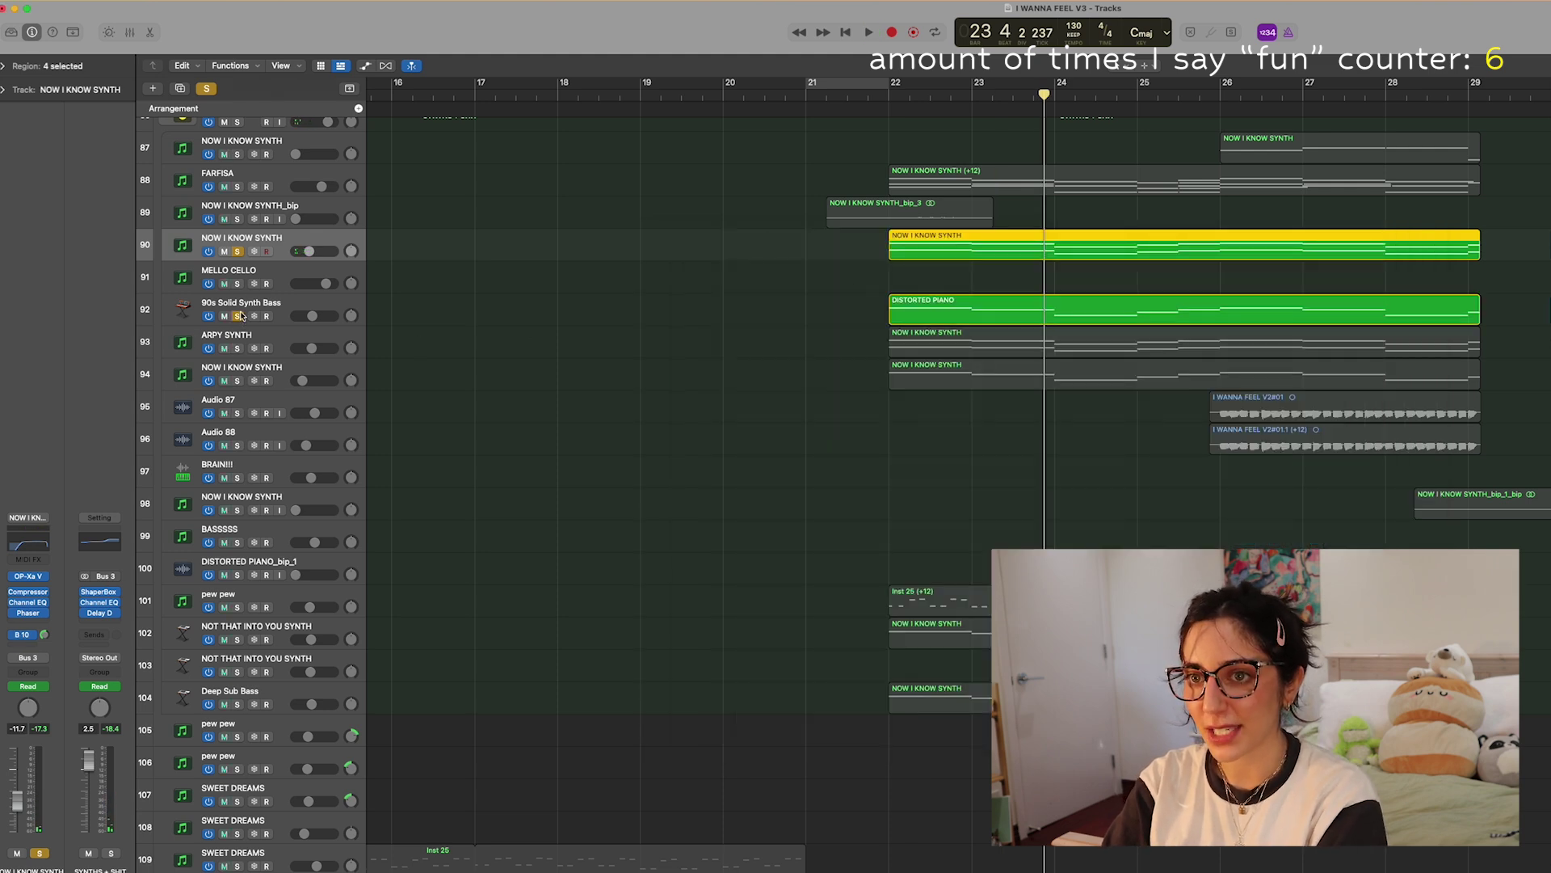
{"action": "left_click", "coordinate": [237, 252]}
{"action": "left_click", "coordinate": [238, 315]}
{"action": "left_click", "coordinate": [238, 348]}
{"action": "key", "text": "space"}
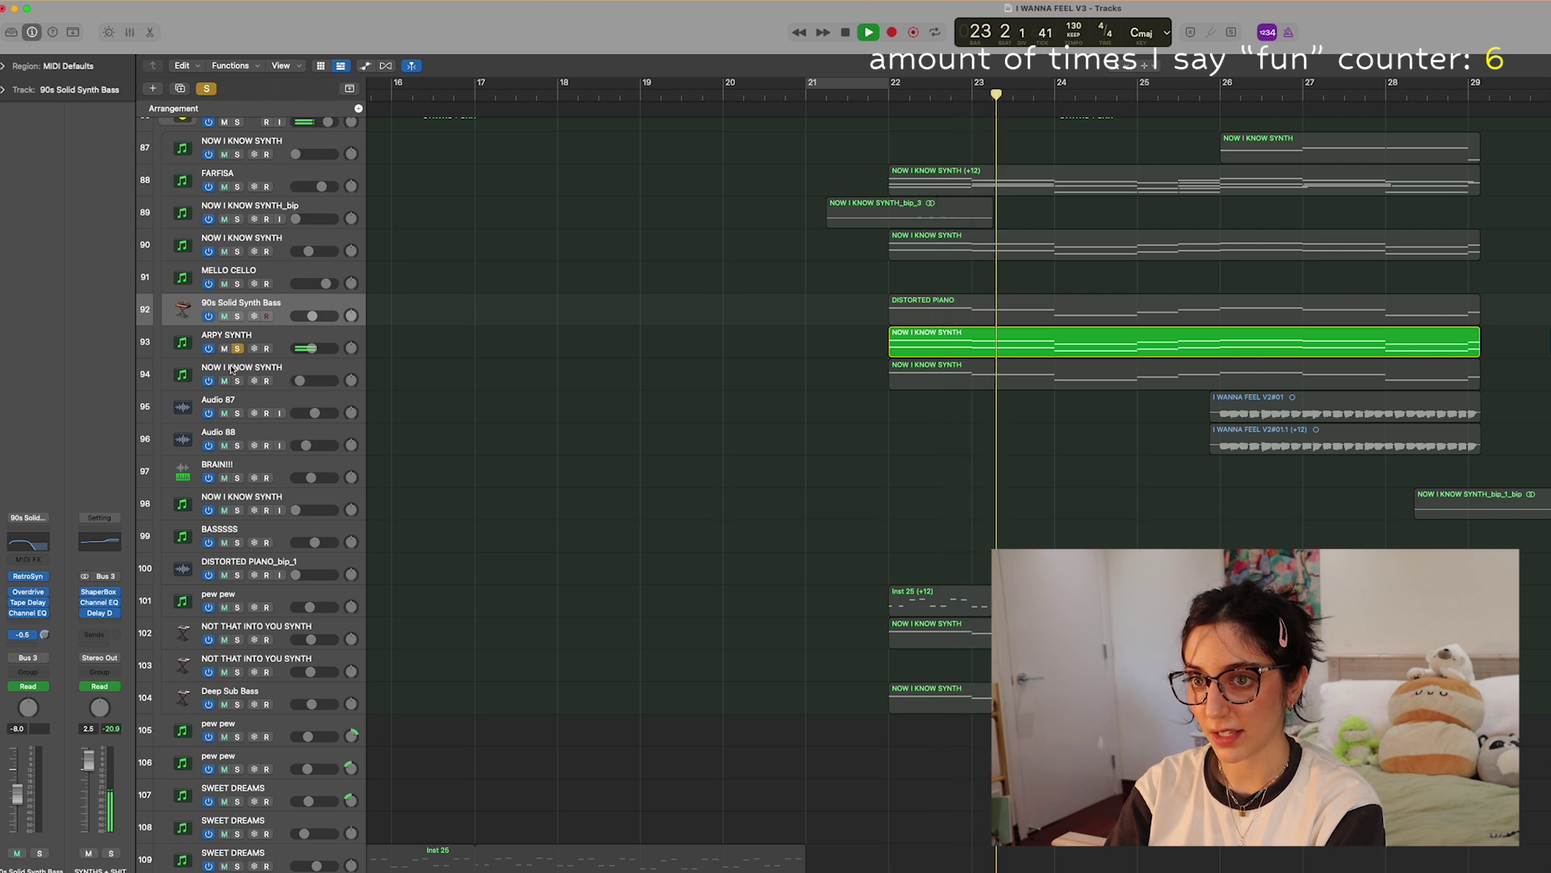
{"action": "left_click", "coordinate": [238, 381]}
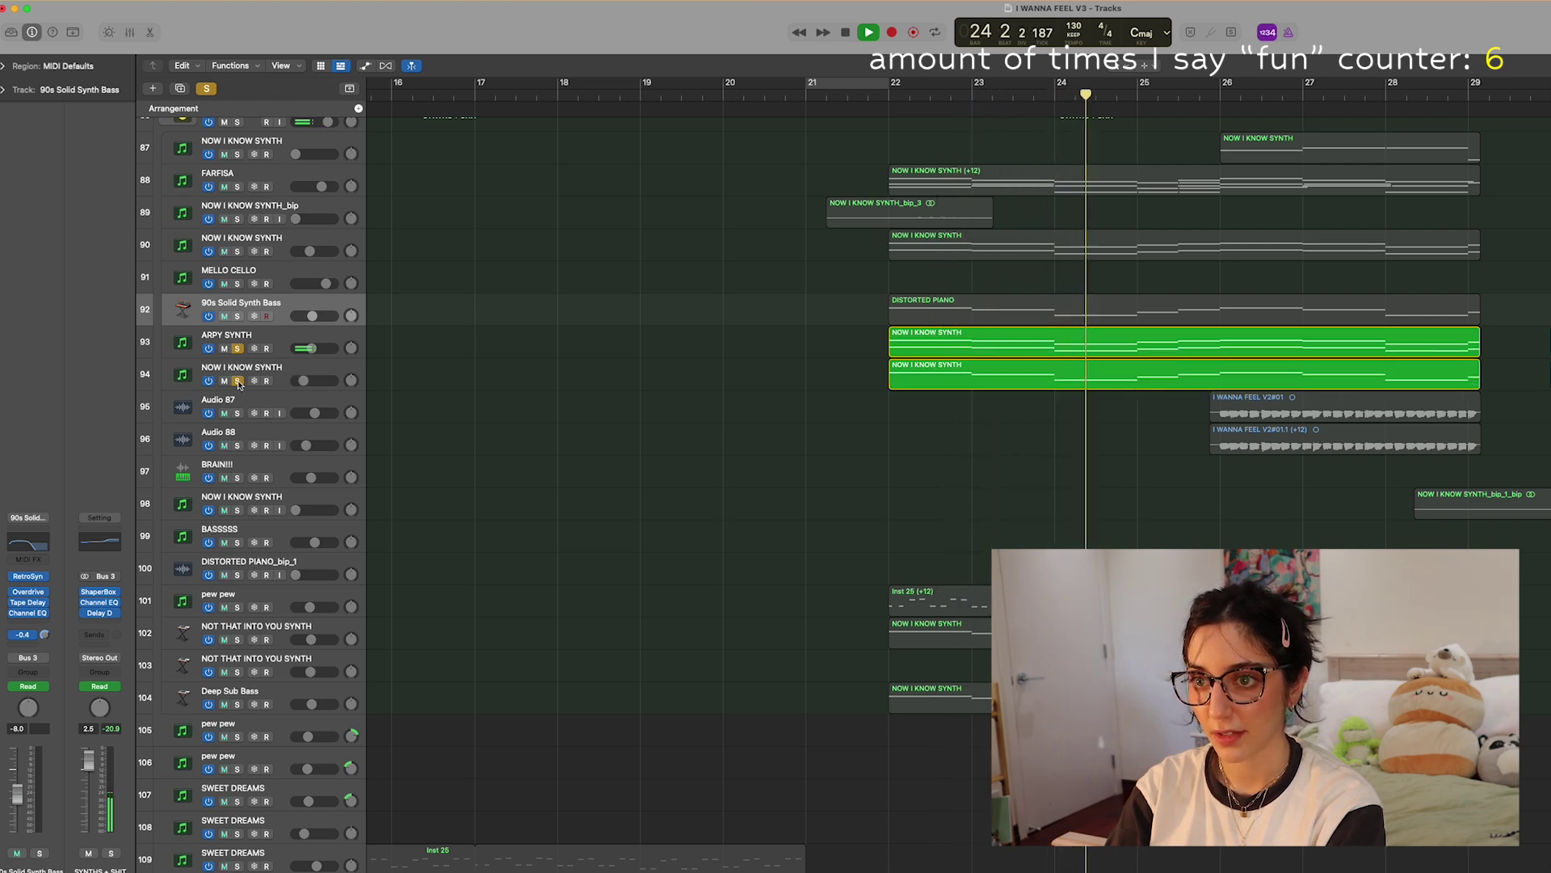
{"action": "key", "text": "space"}
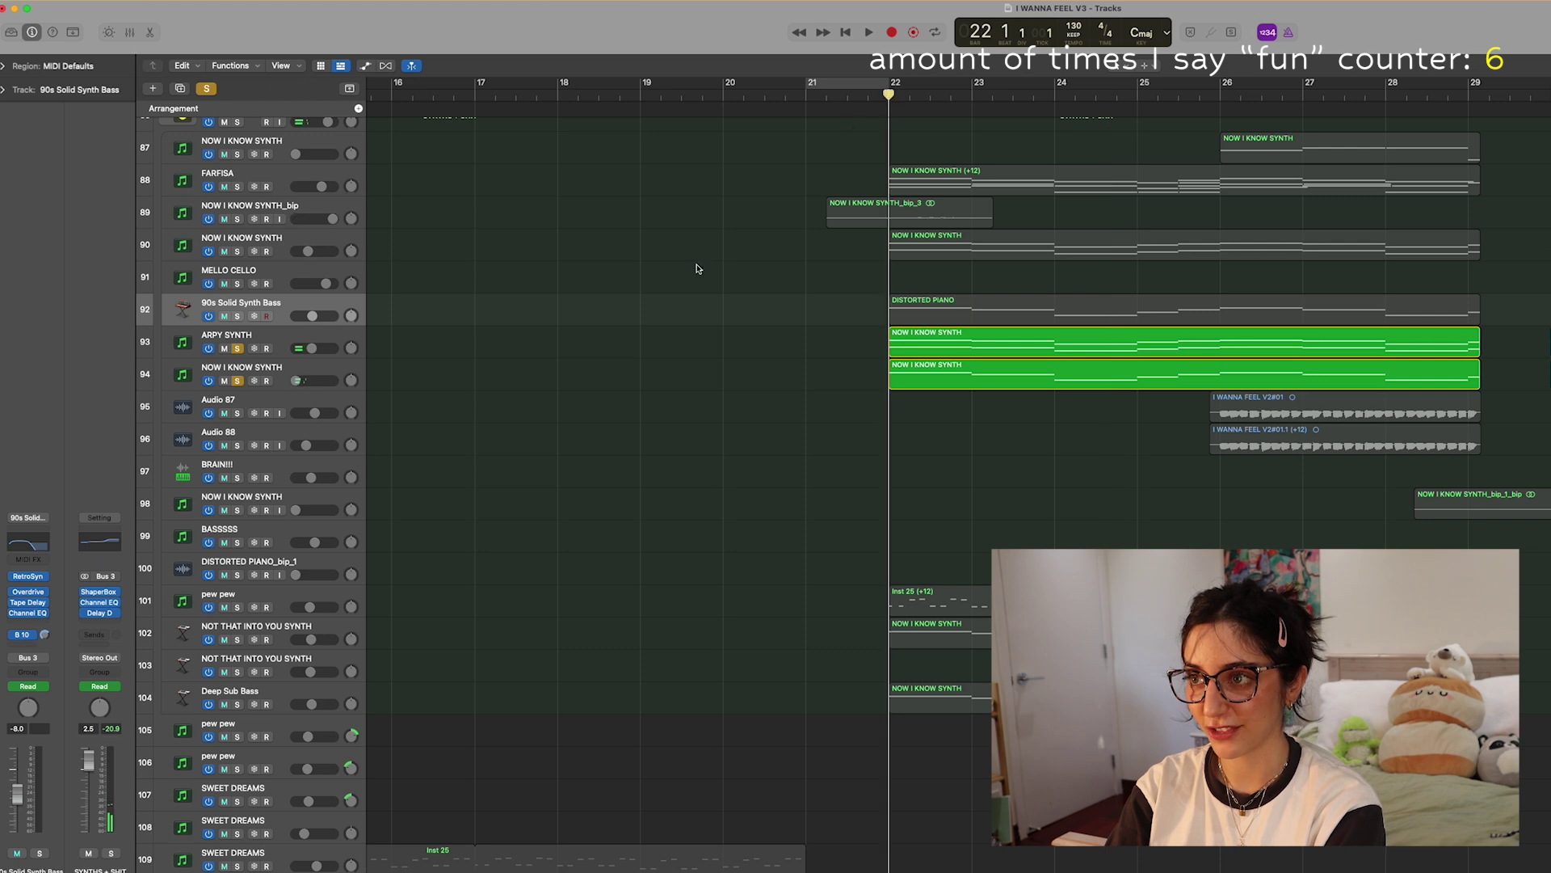
Play the soloed synths from bar 22 while adding tracks 90, FARFISA, 90s Solid Synth Bass and 87 to the solo
{"action": "key", "text": "space"}
{"action": "left_click", "coordinate": [237, 251]}
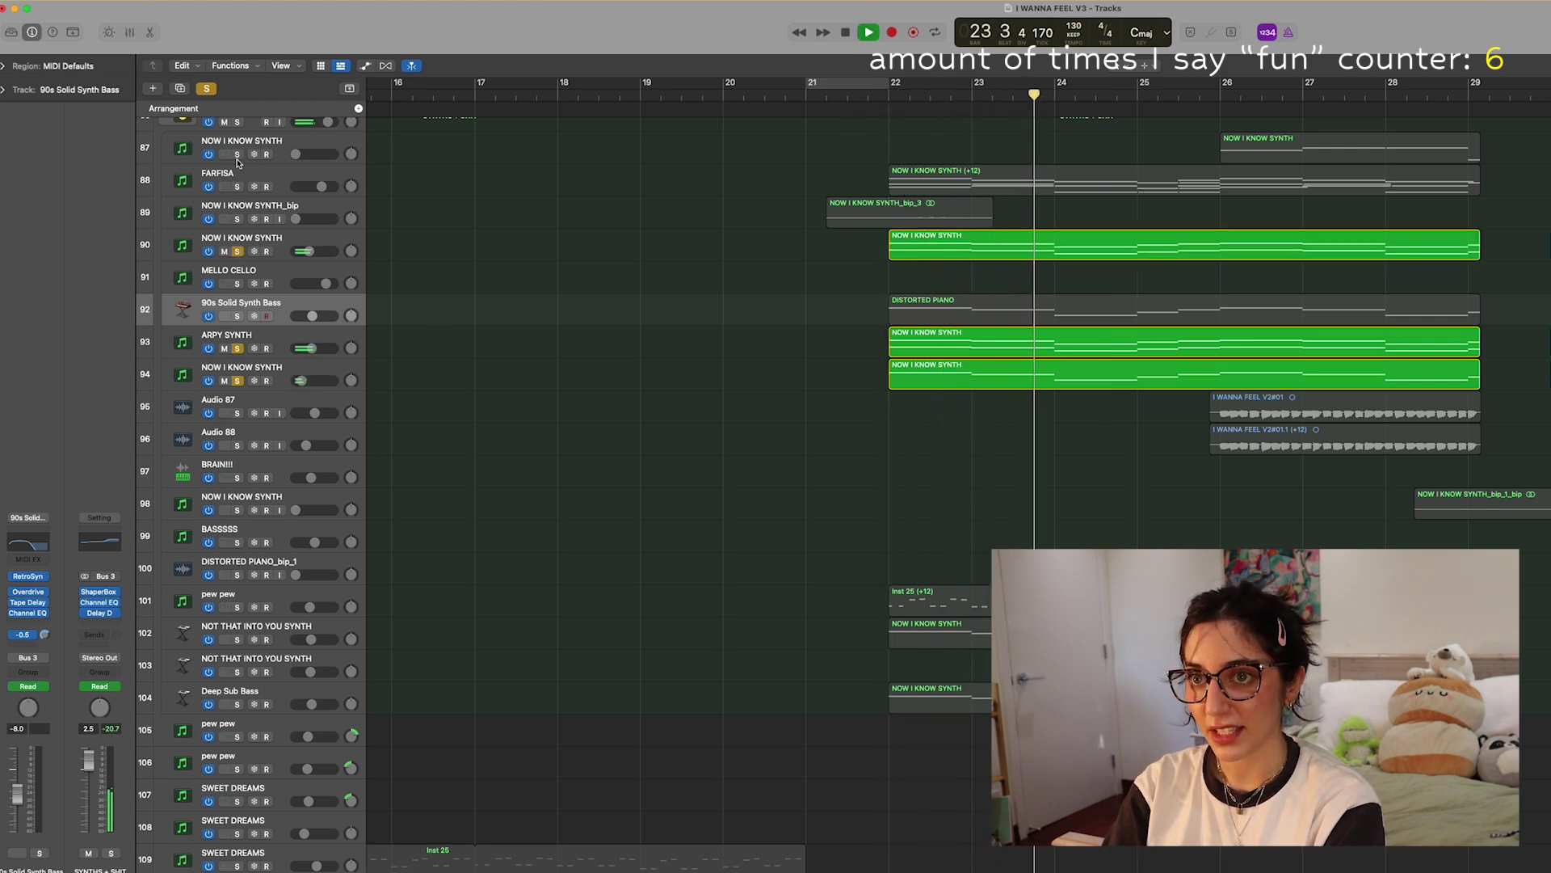
{"action": "left_click", "coordinate": [237, 186]}
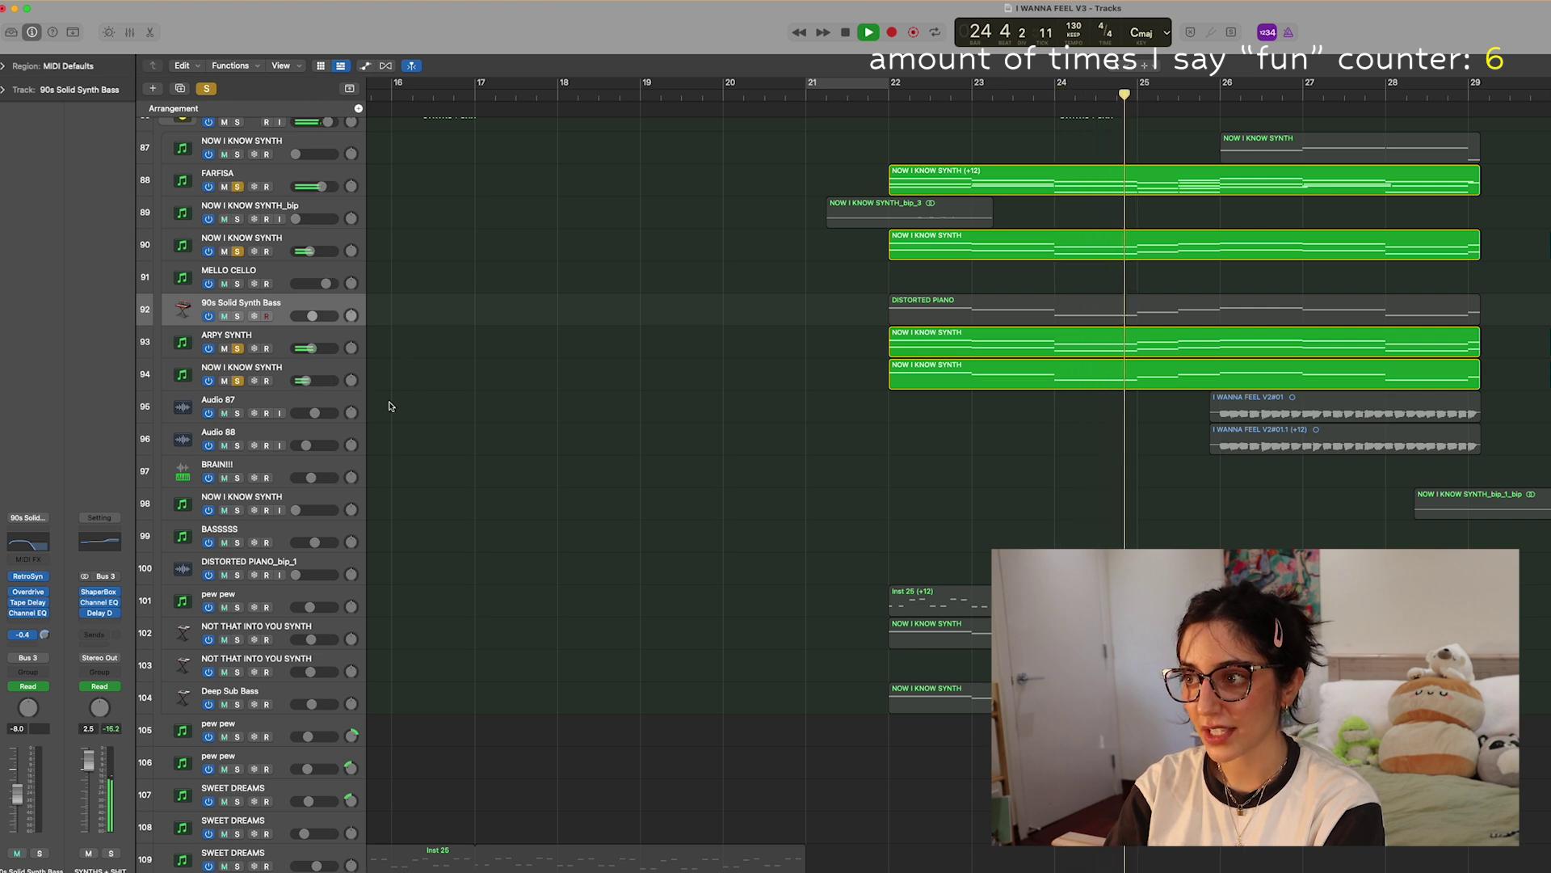
{"action": "left_click", "coordinate": [238, 316]}
{"action": "key", "text": "space"}
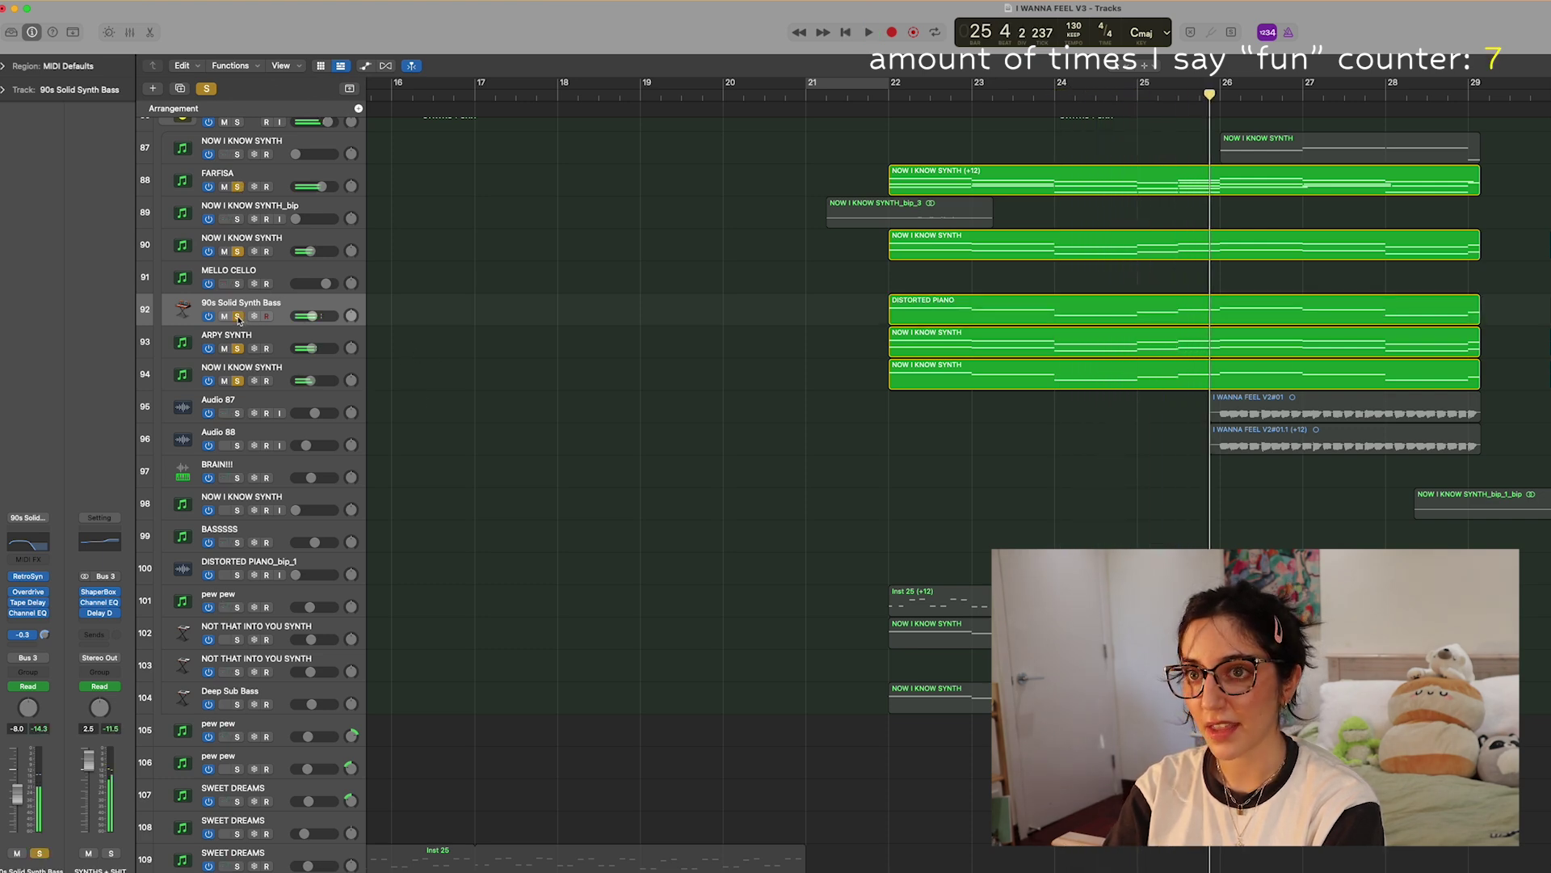
{"action": "left_click", "coordinate": [237, 155]}
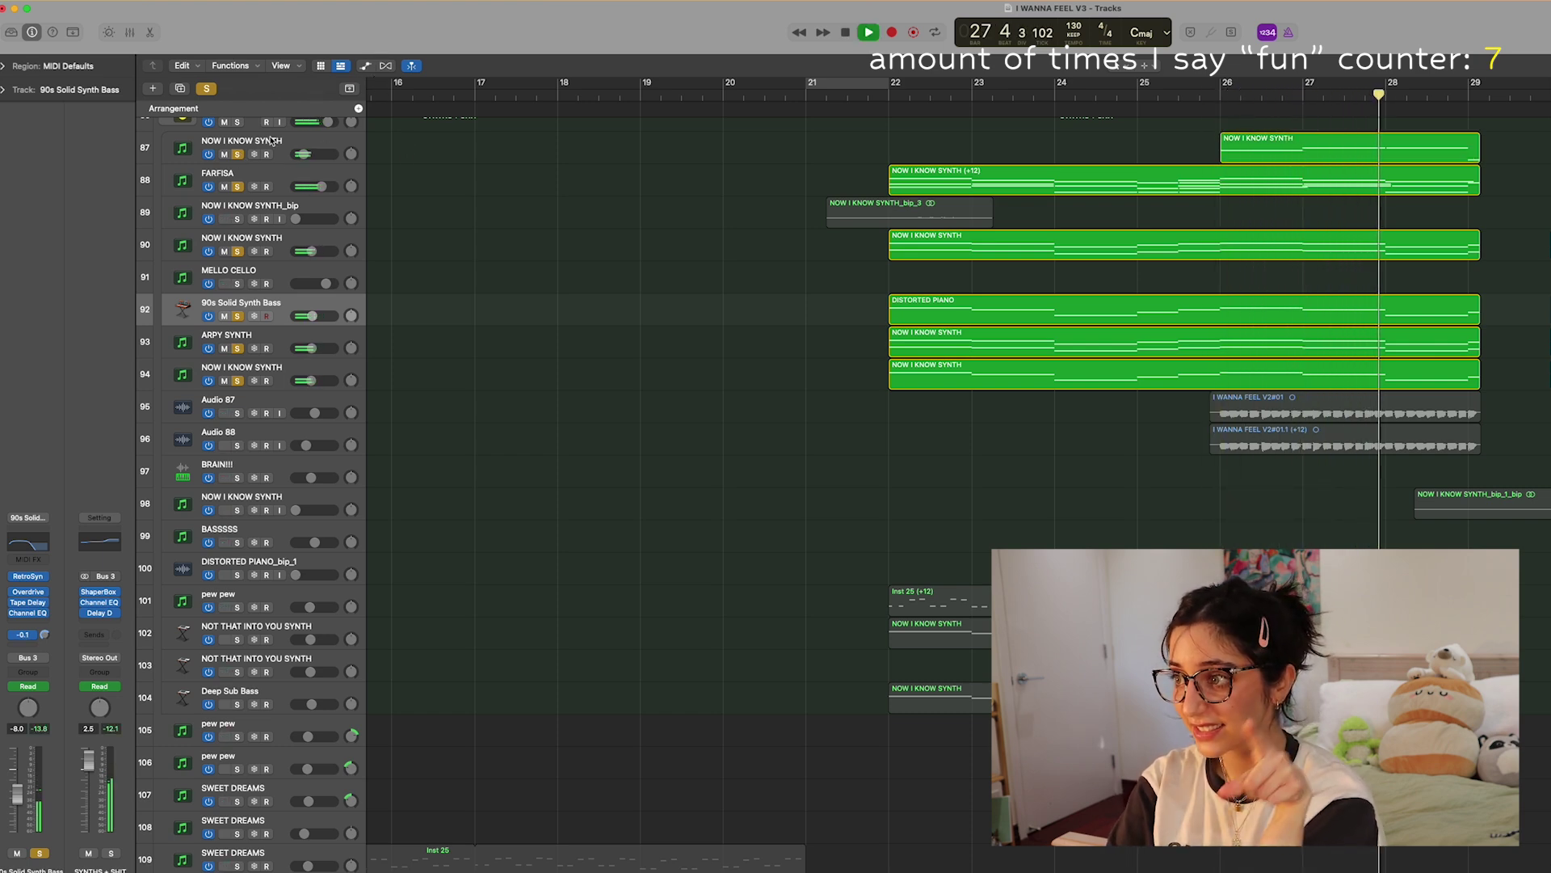
{"action": "key", "text": "space"}
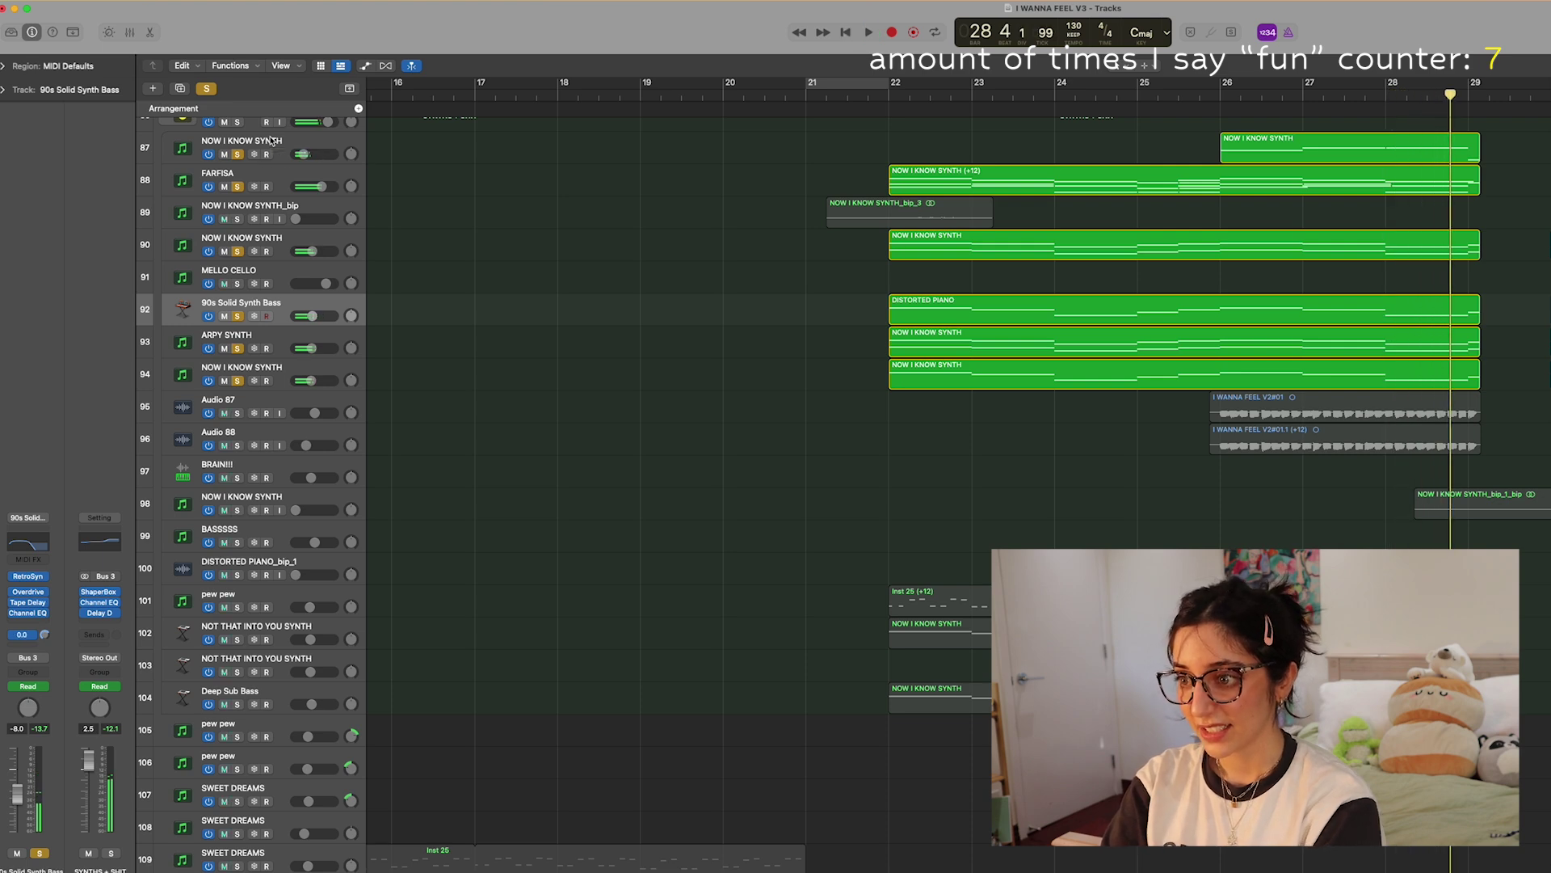
Play NOT THAT INTO YOU SYNTH on track 102 with the synth layers from bar 22, and solo it alone
{"action": "left_click", "coordinate": [887, 96]}
{"action": "key", "text": "space"}
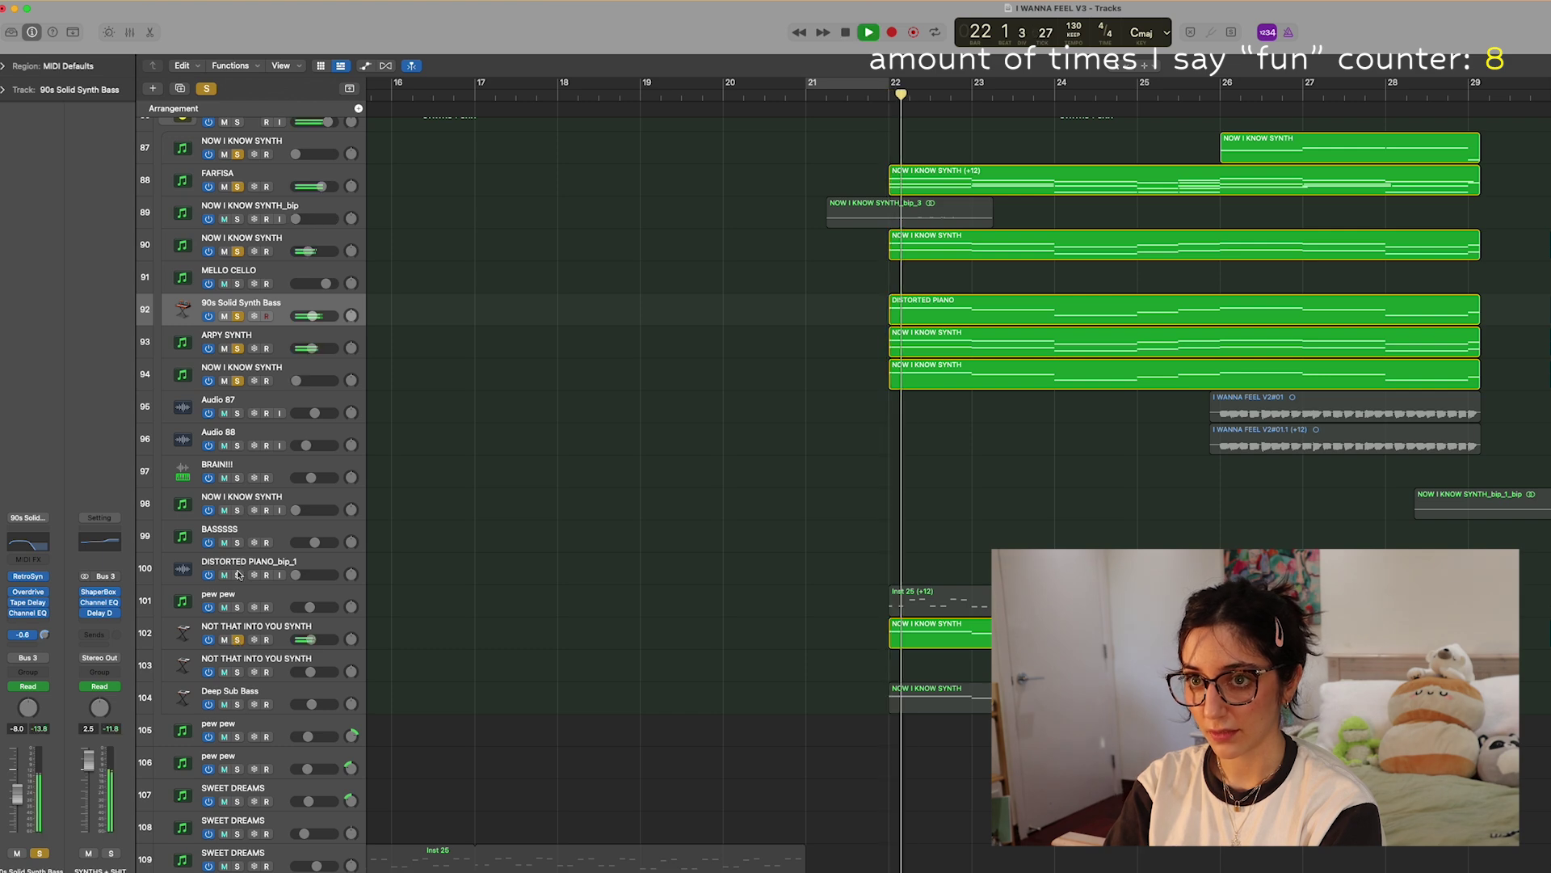
{"action": "left_click", "coordinate": [236, 639], "text": "alt"}
{"action": "left_click", "coordinate": [875, 94]}
{"action": "key", "text": "space"}
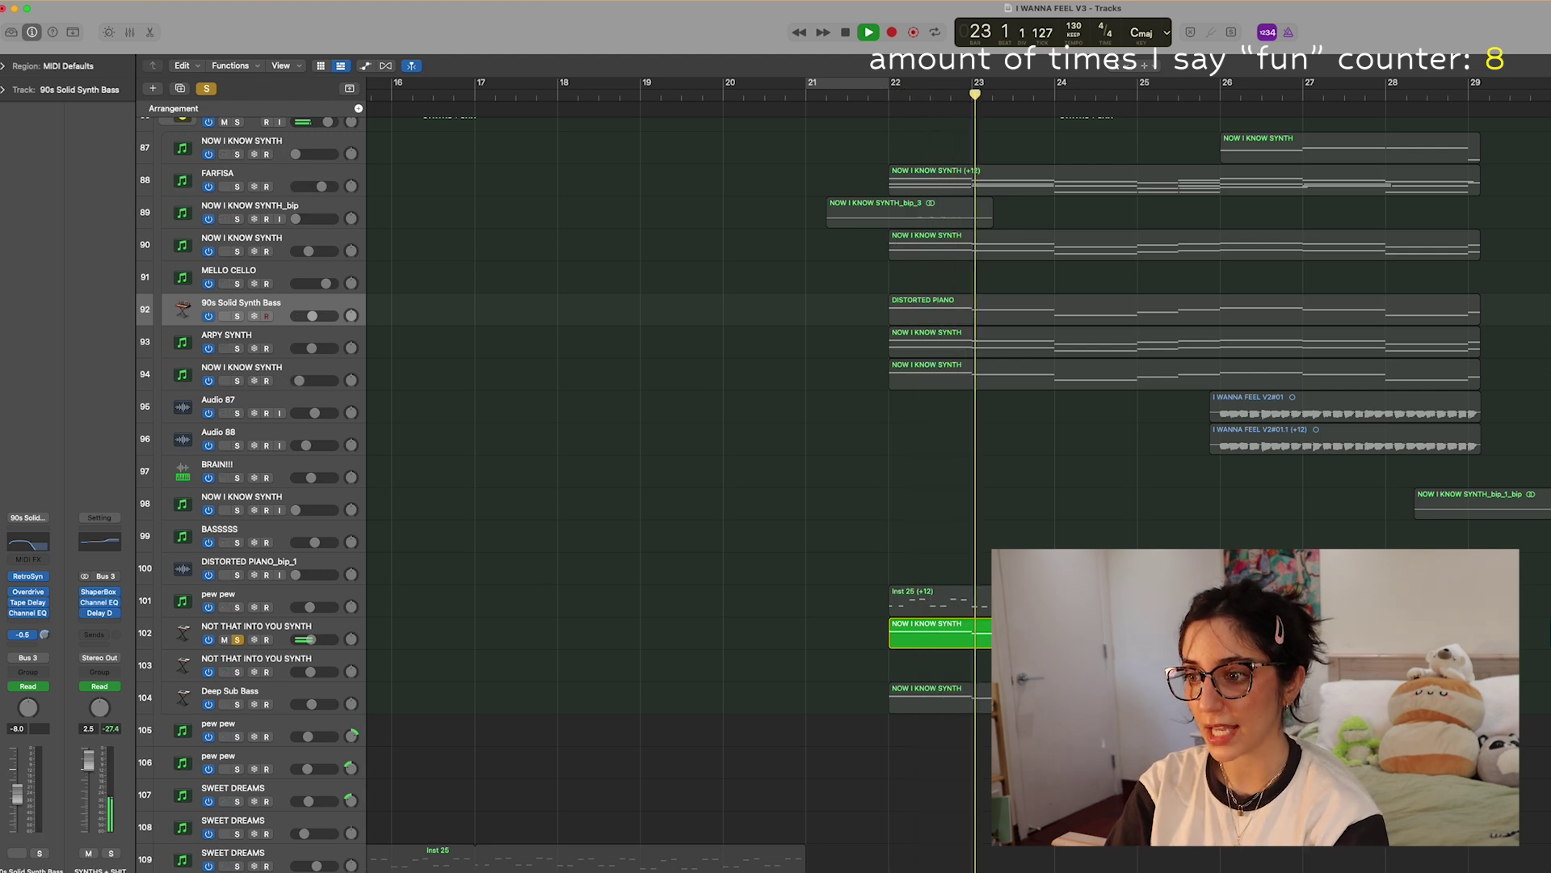
Add Deep Sub Bass on track 104 to the solo and replay both parts from bar 22
{"action": "left_click", "coordinate": [237, 704]}
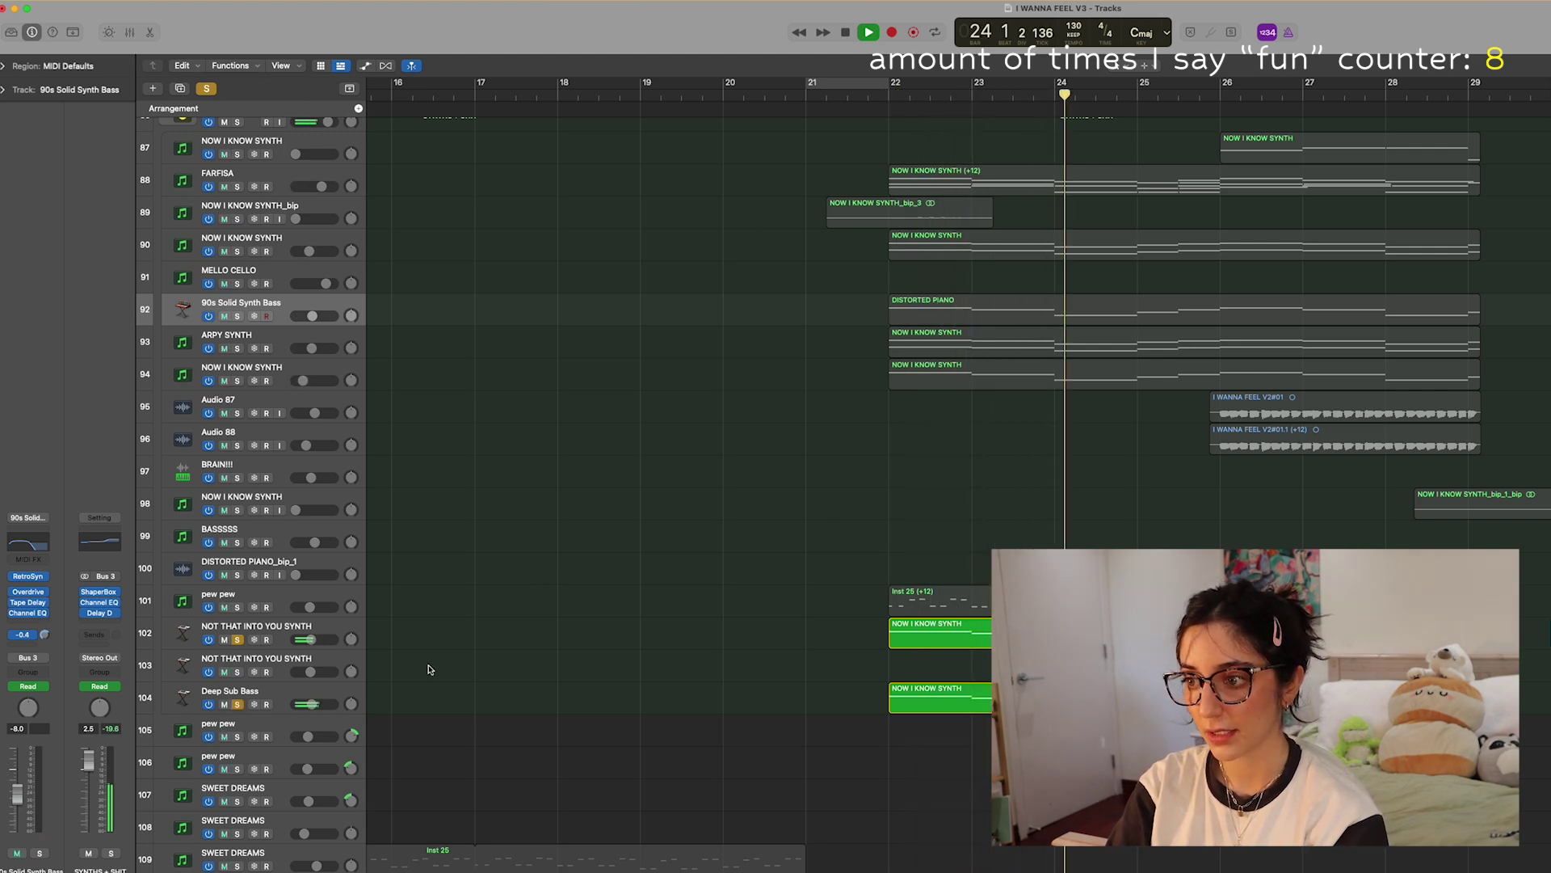
{"action": "left_click", "coordinate": [874, 94]}
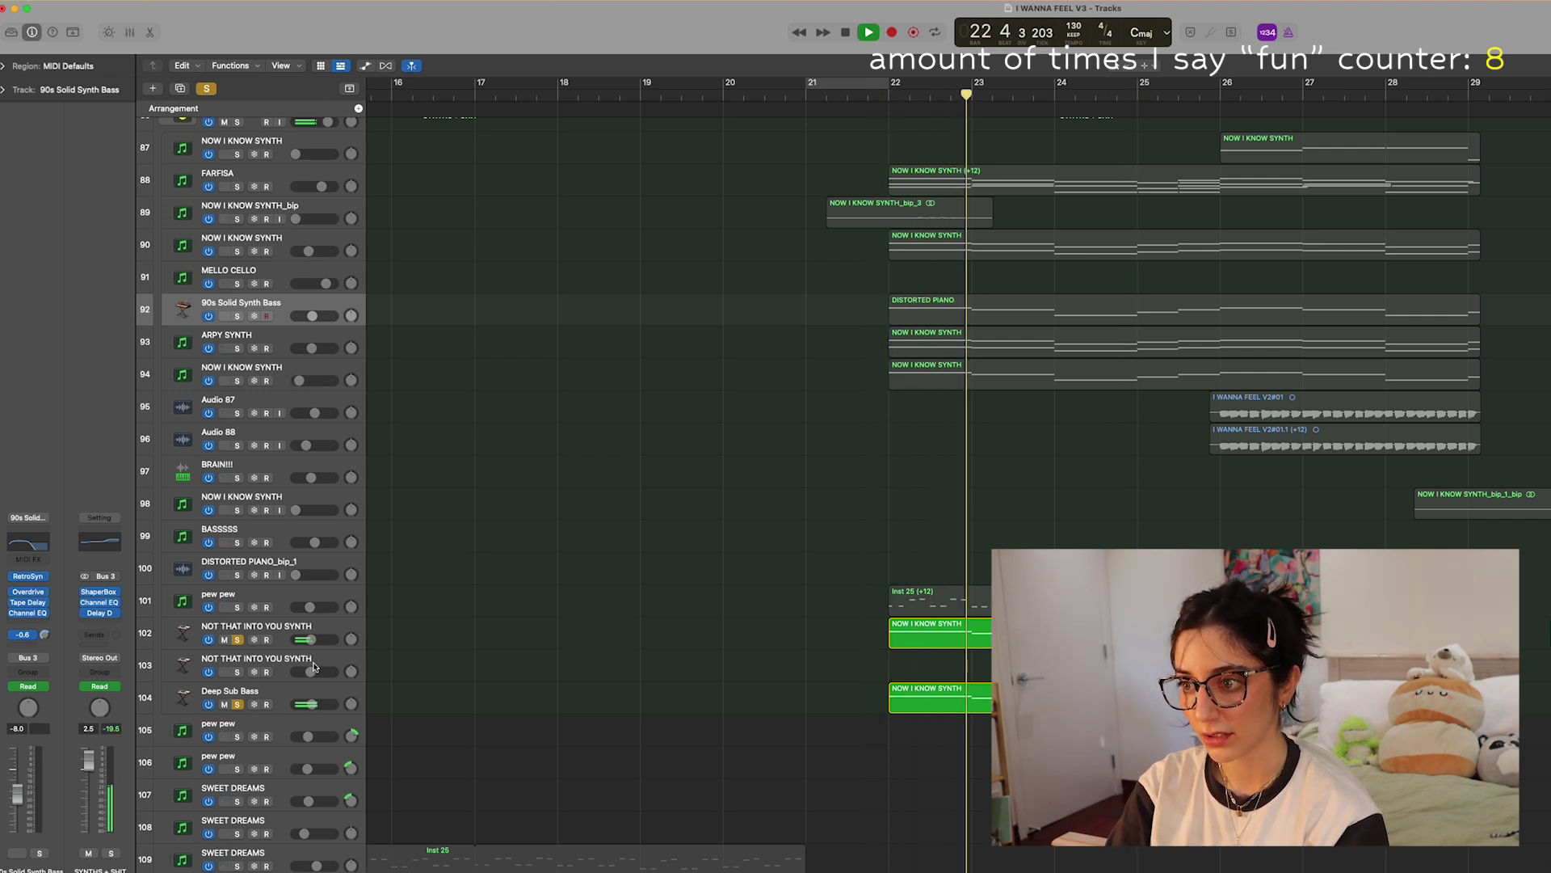
{"action": "key", "text": "space"}
Solo pew pew on track 101 in place of tracks 102 and 104, with the playhead just before bar 22
{"action": "left_click", "coordinate": [237, 639]}
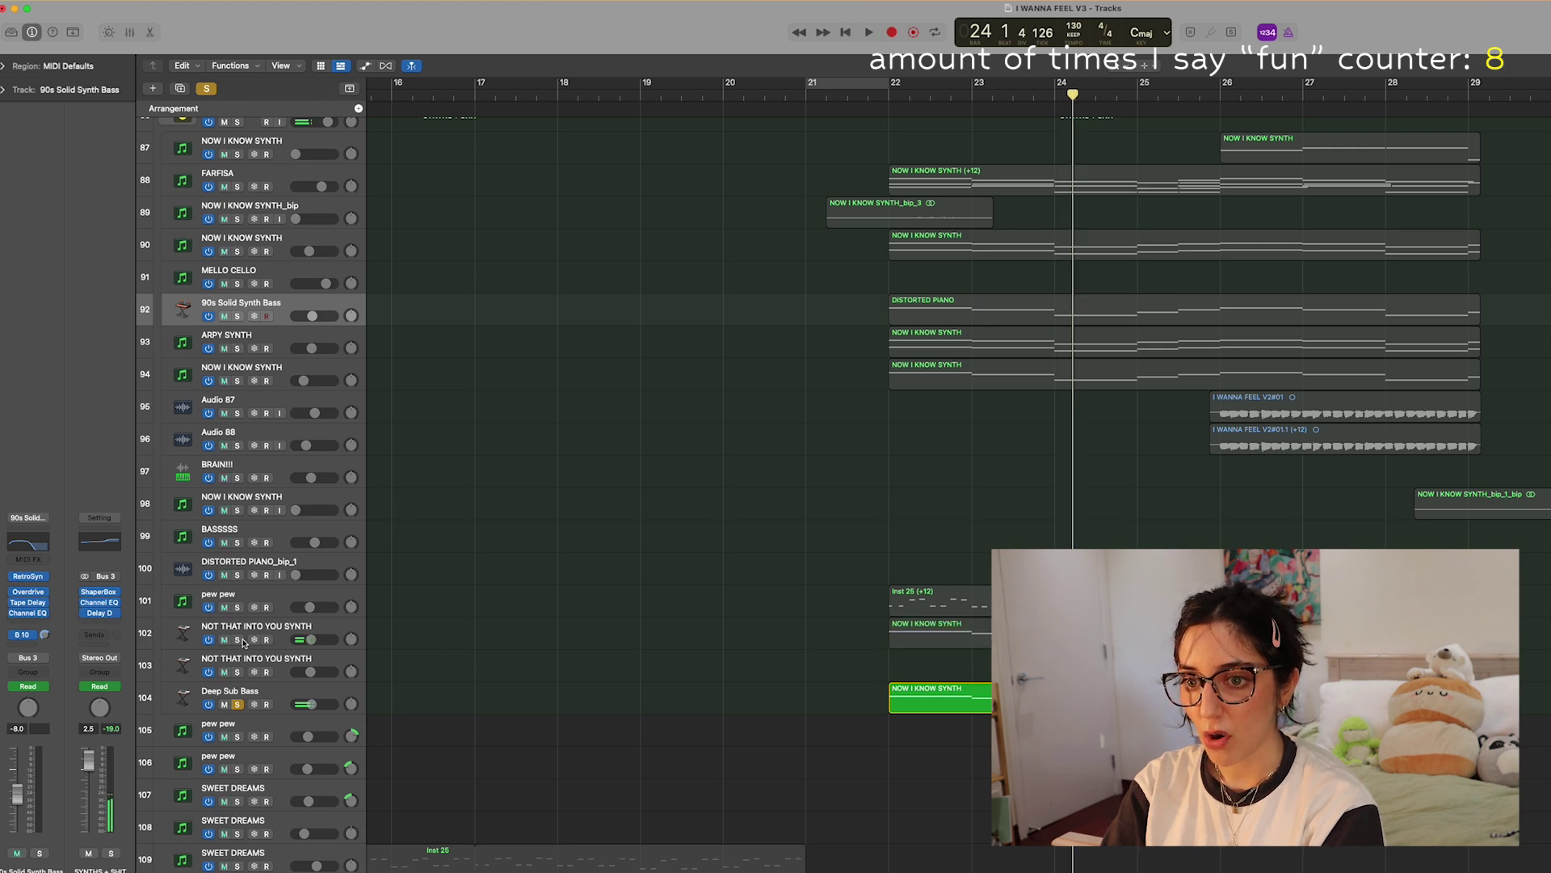
{"action": "left_click", "coordinate": [237, 704]}
{"action": "left_click", "coordinate": [237, 607]}
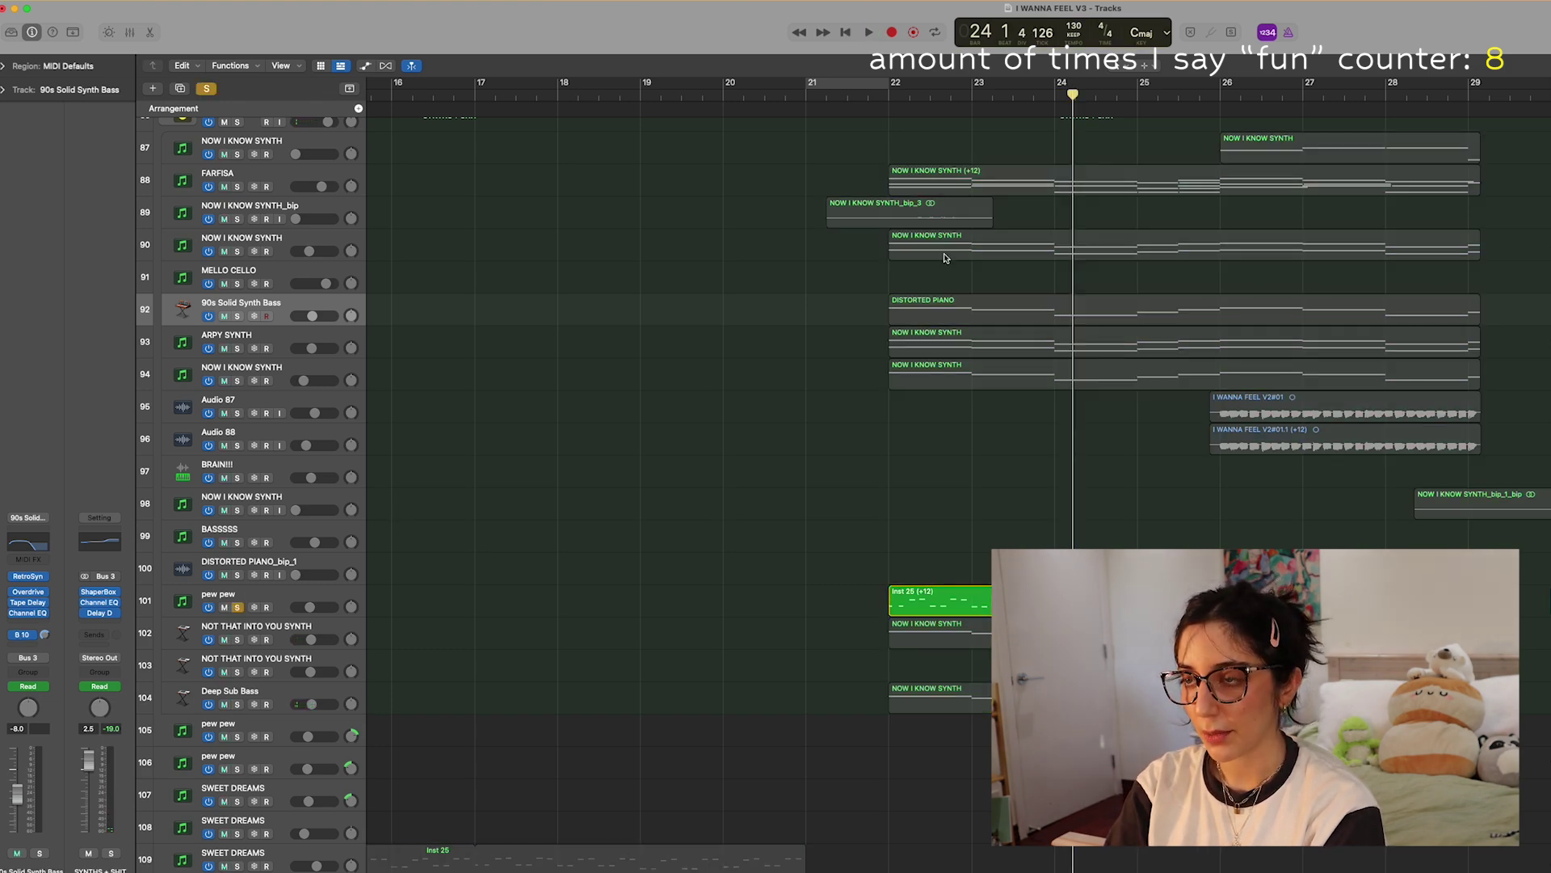
{"action": "left_click", "coordinate": [883, 93]}
{"action": "scroll", "coordinate": [884, 93], "scroll_direction": "up", "scroll_amount": 15}
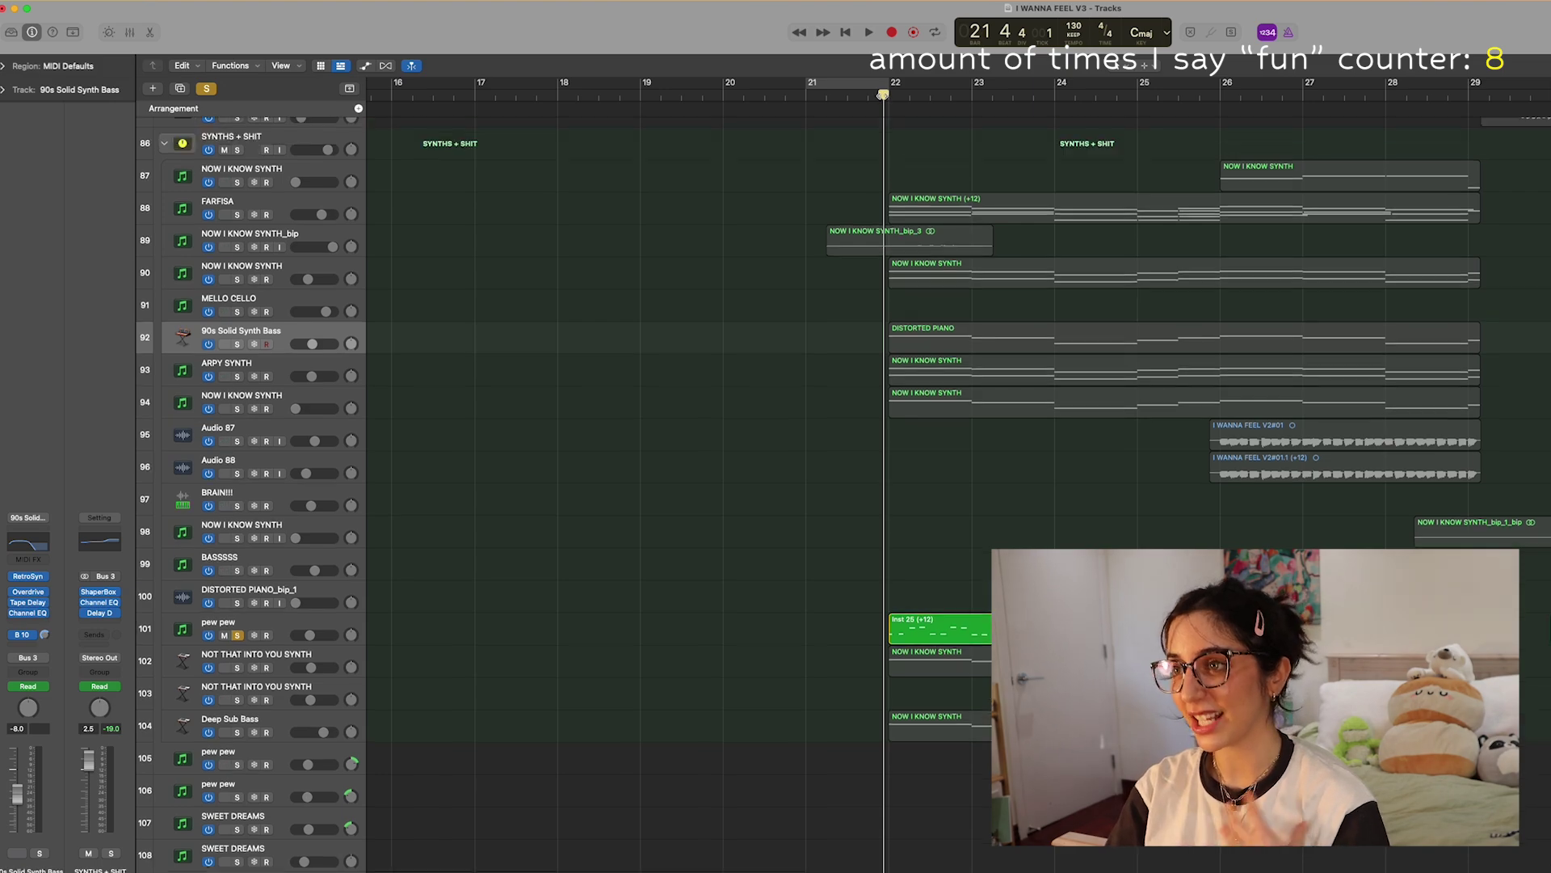
{"action": "scroll", "coordinate": [883, 96], "scroll_direction": "up", "scroll_amount": 10}
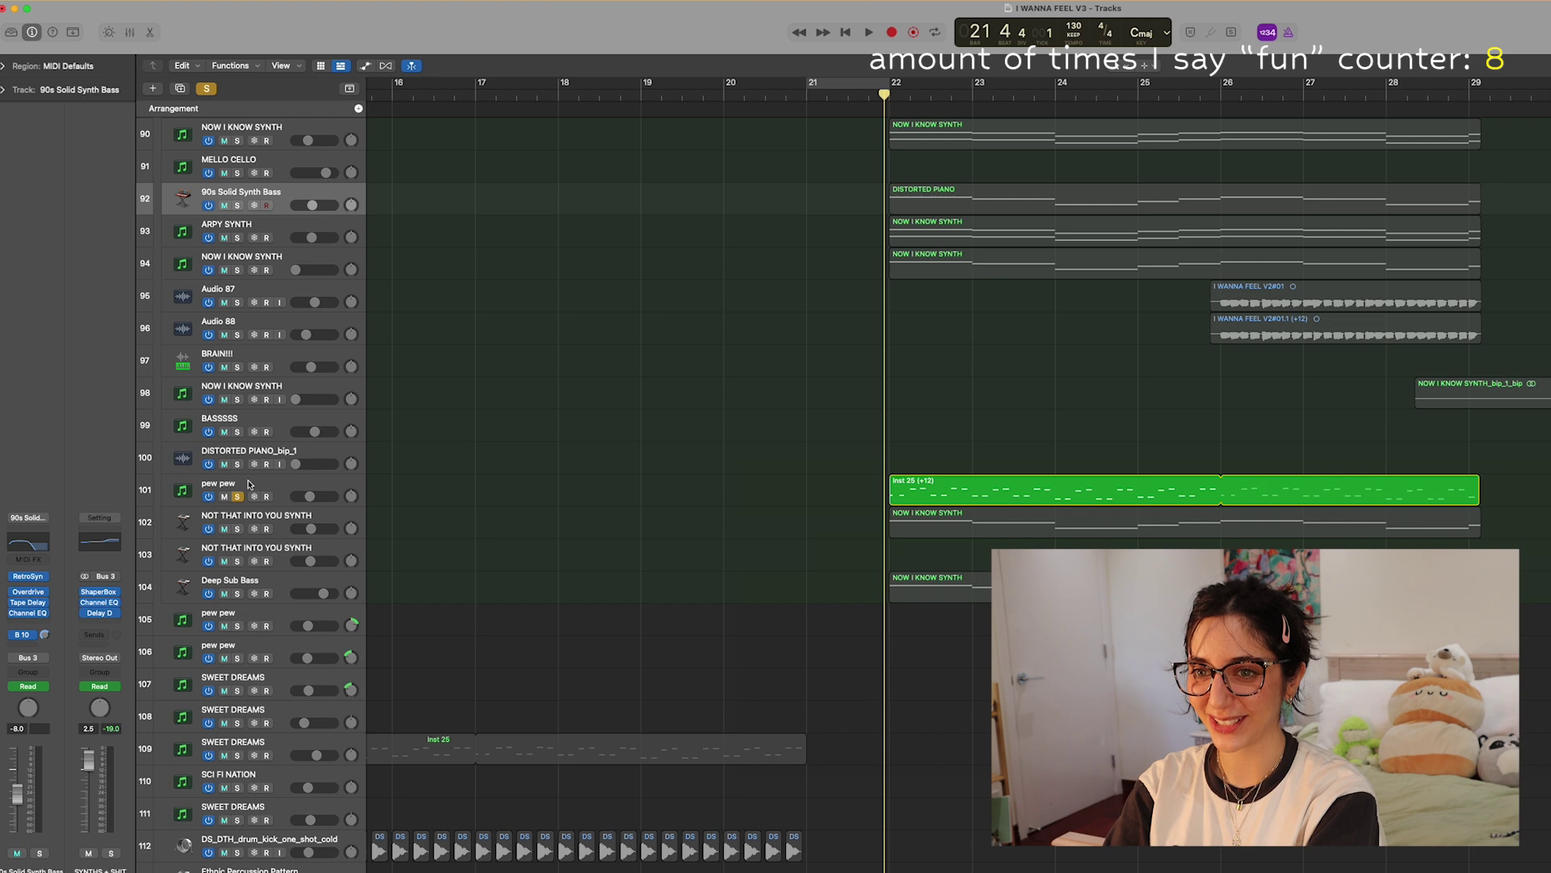
View the pew pew track's TAL-U-No-LX instrument, close it, and play the part from just before bar 22
{"action": "left_click", "coordinate": [249, 483]}
{"action": "left_click", "coordinate": [30, 583]}
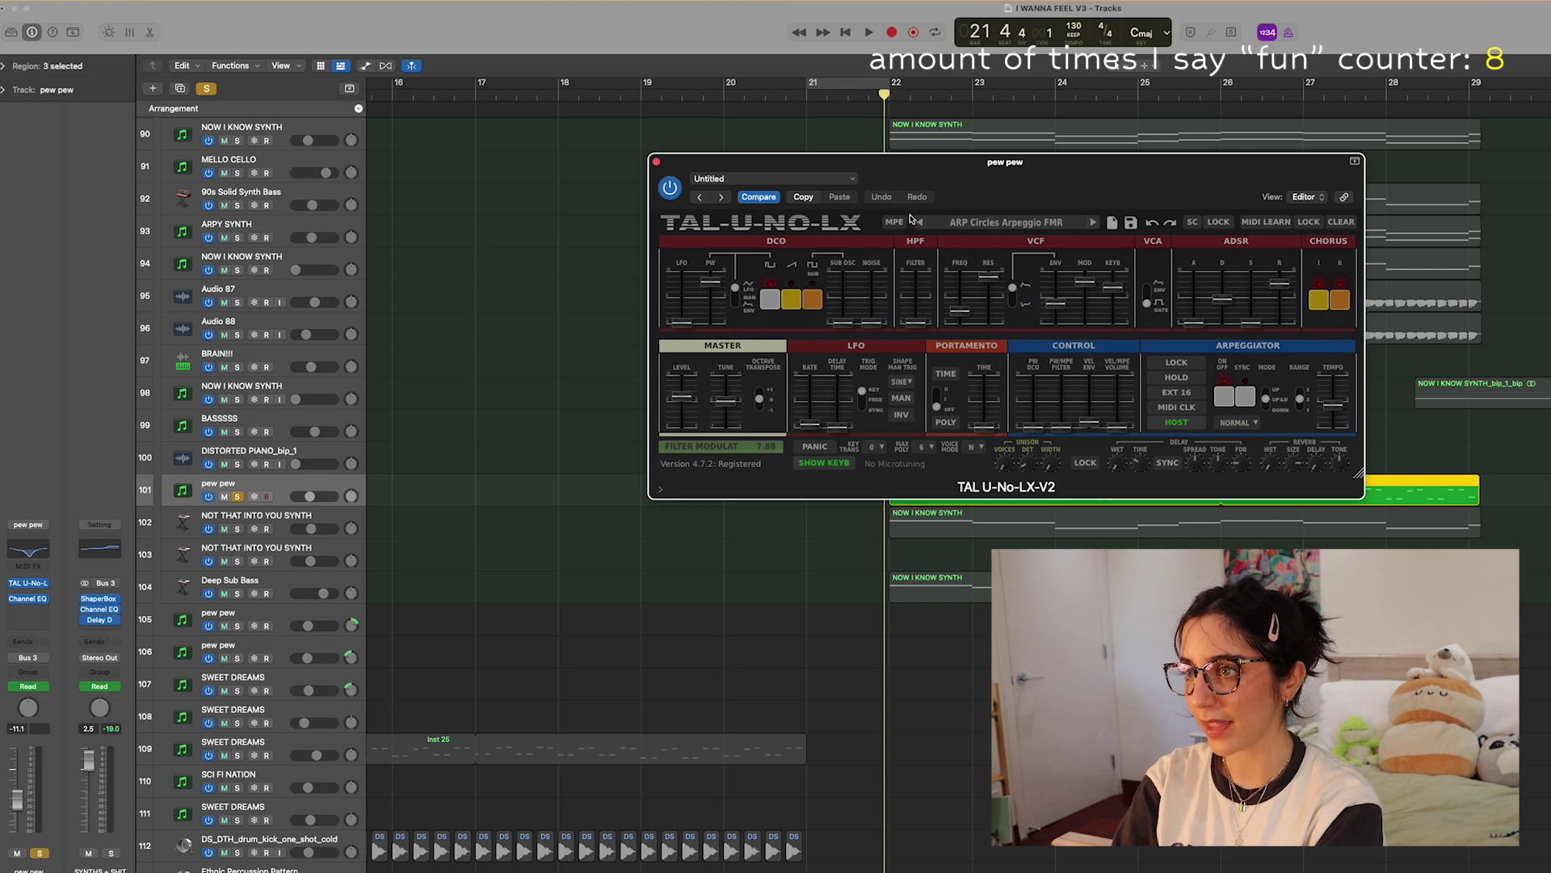
{"action": "left_click", "coordinate": [656, 161]}
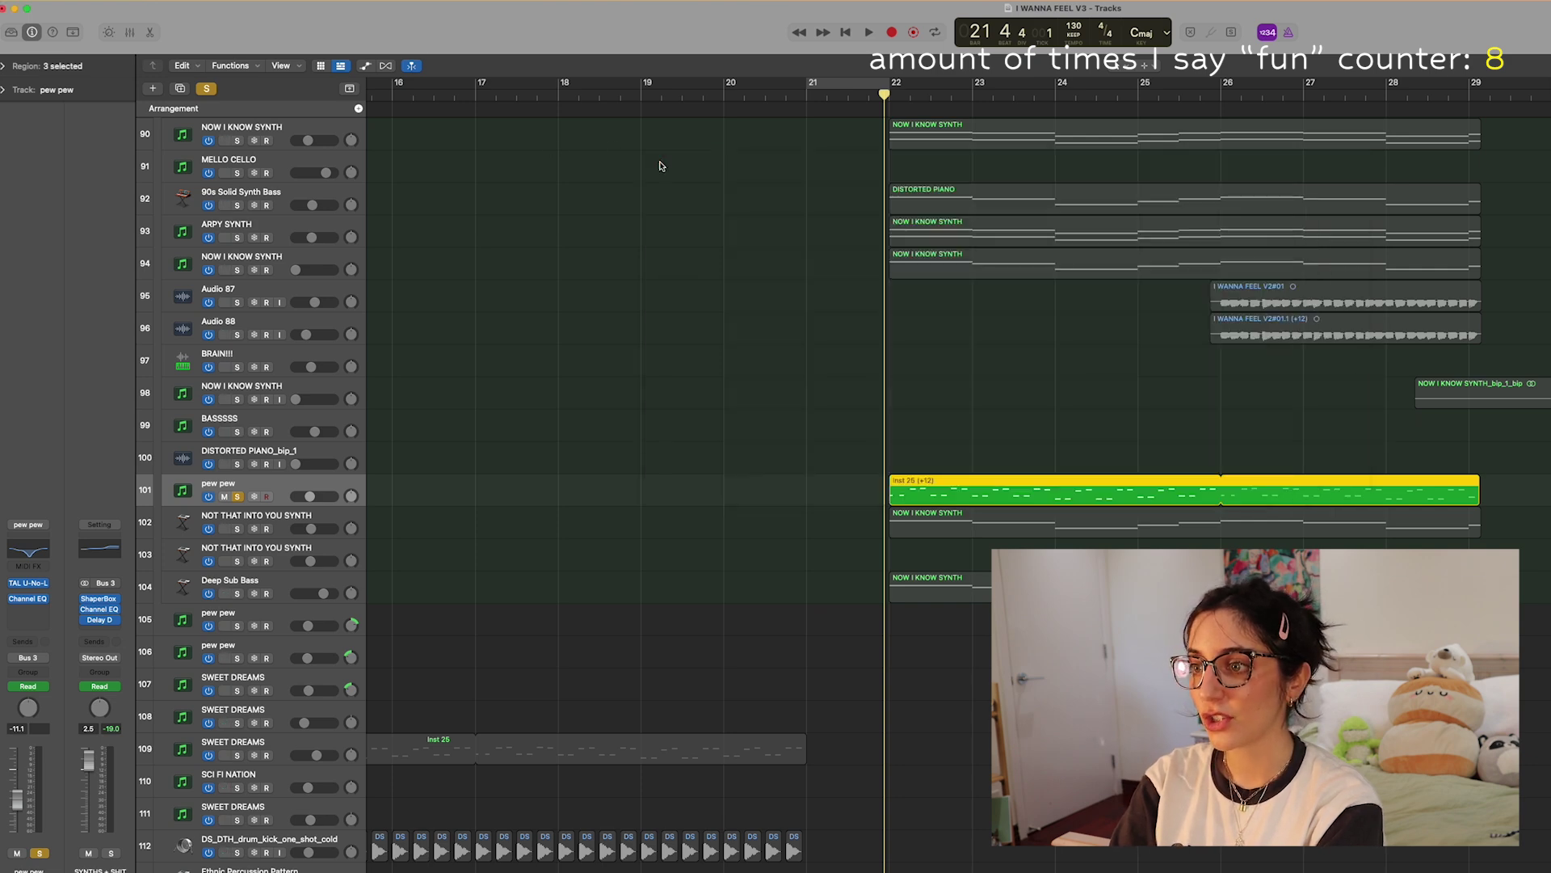
{"action": "key", "text": "space"}
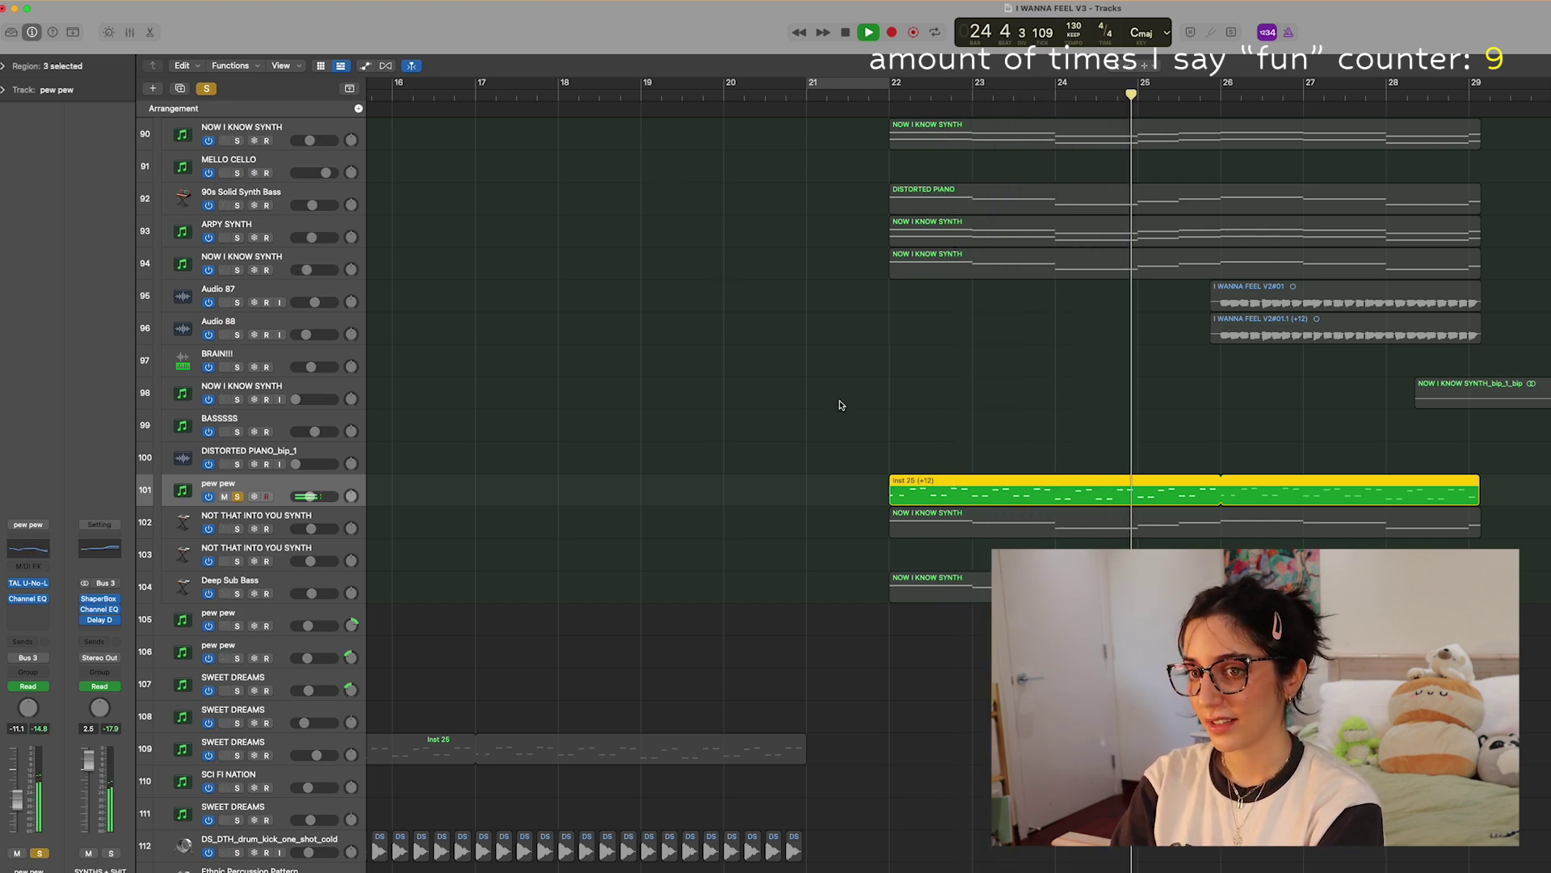
{"action": "key", "text": "space"}
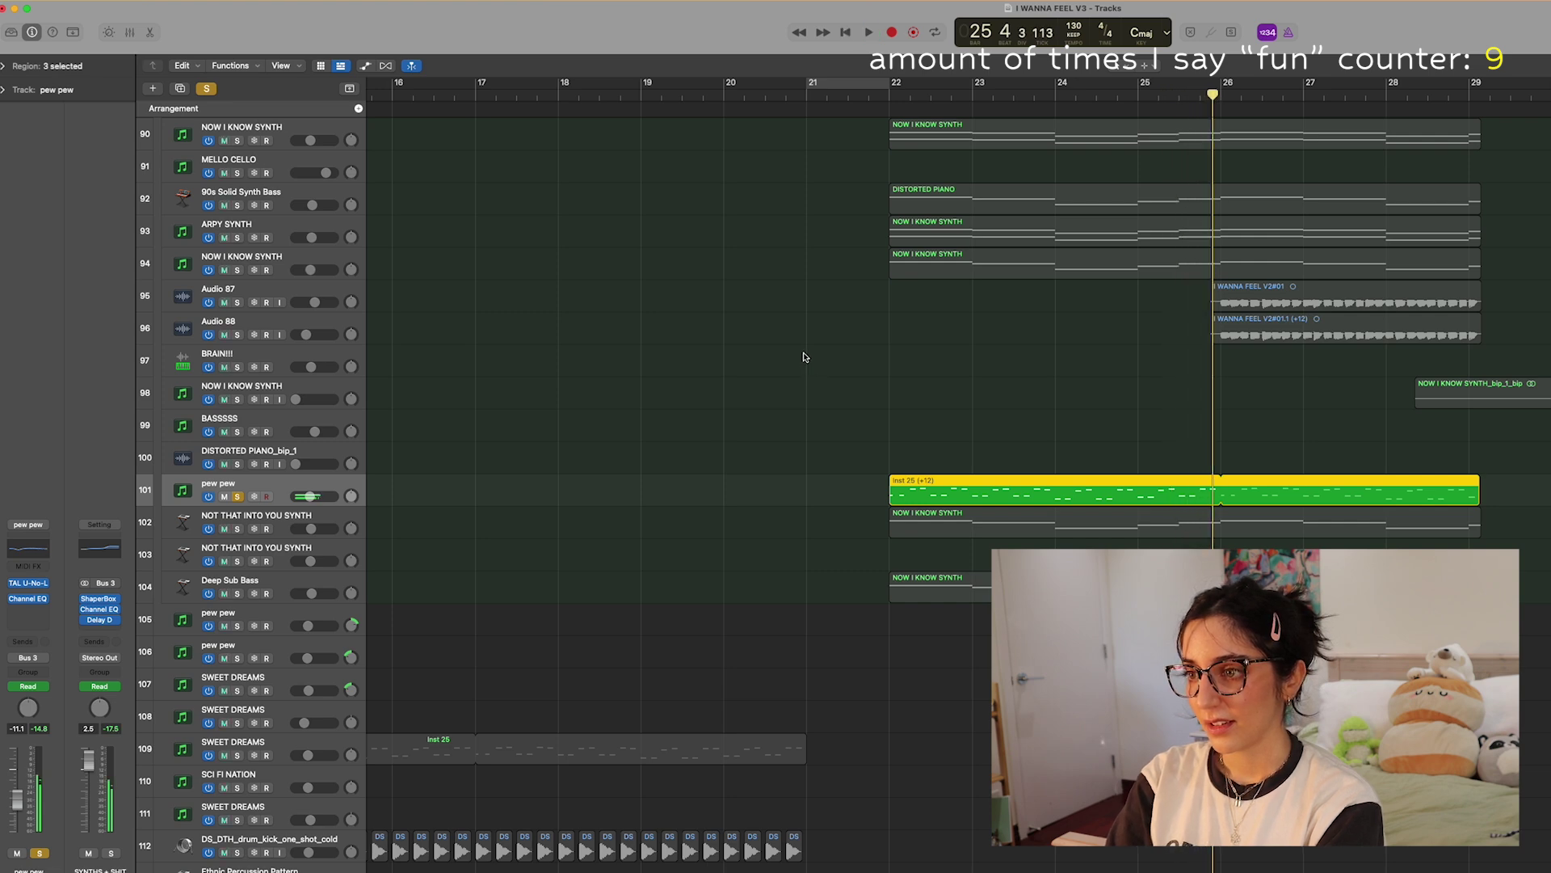
{"action": "left_click", "coordinate": [889, 95]}
Examine the earlier Inst 25 region on SWEET DREAMS track 109 against the pew pew region starting at bar 22
{"action": "scroll", "coordinate": [808, 333], "scroll_direction": "left", "scroll_amount": 10}
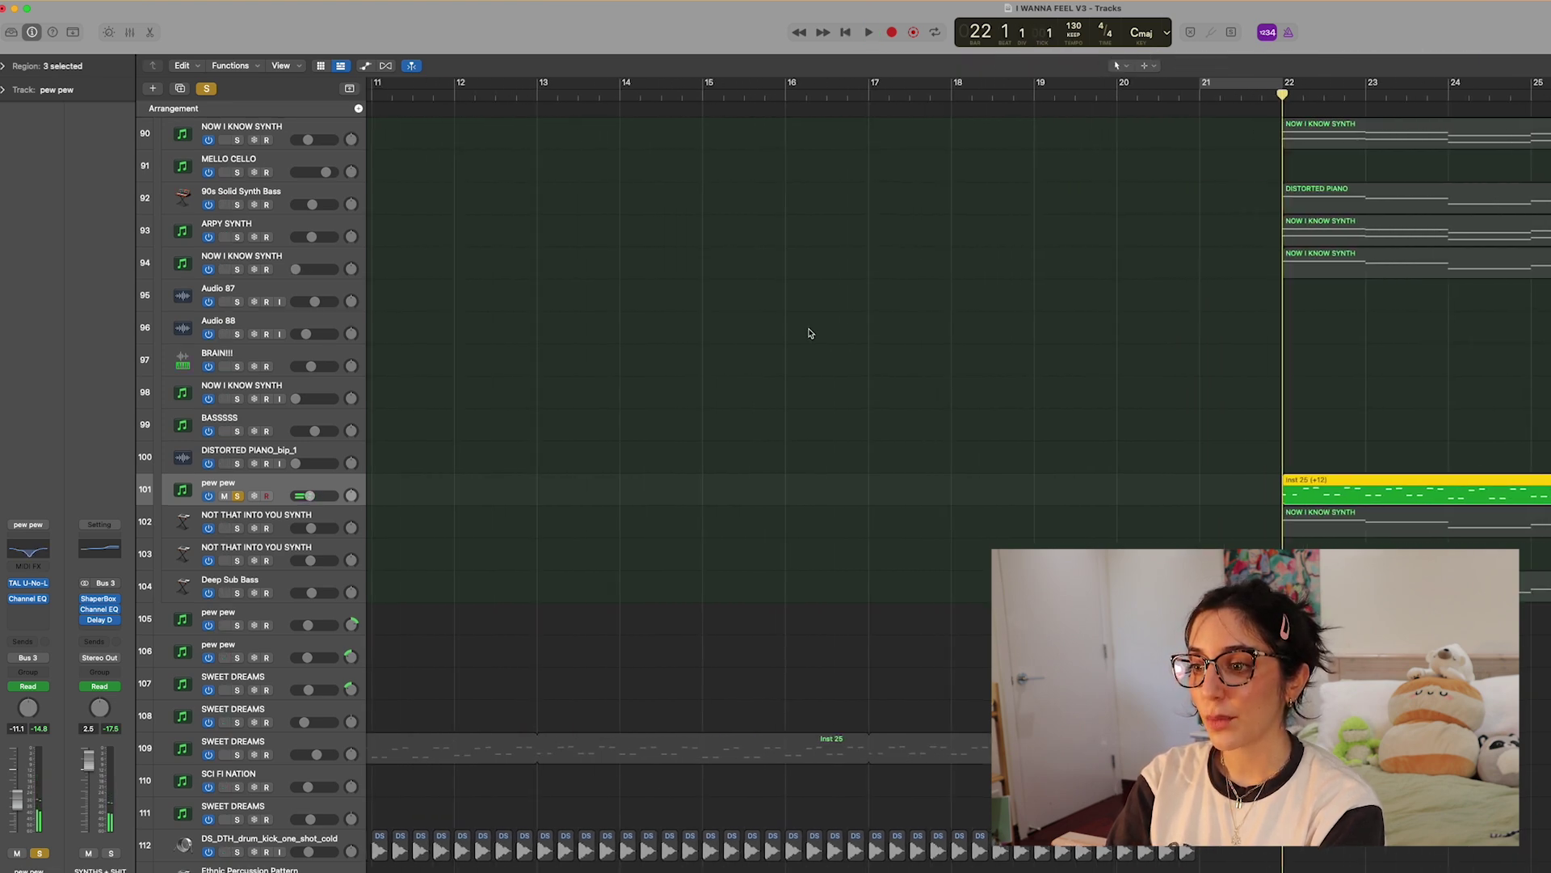
{"action": "left_click_drag", "start_coordinate": [569, 706], "coordinate": [566, 708]}
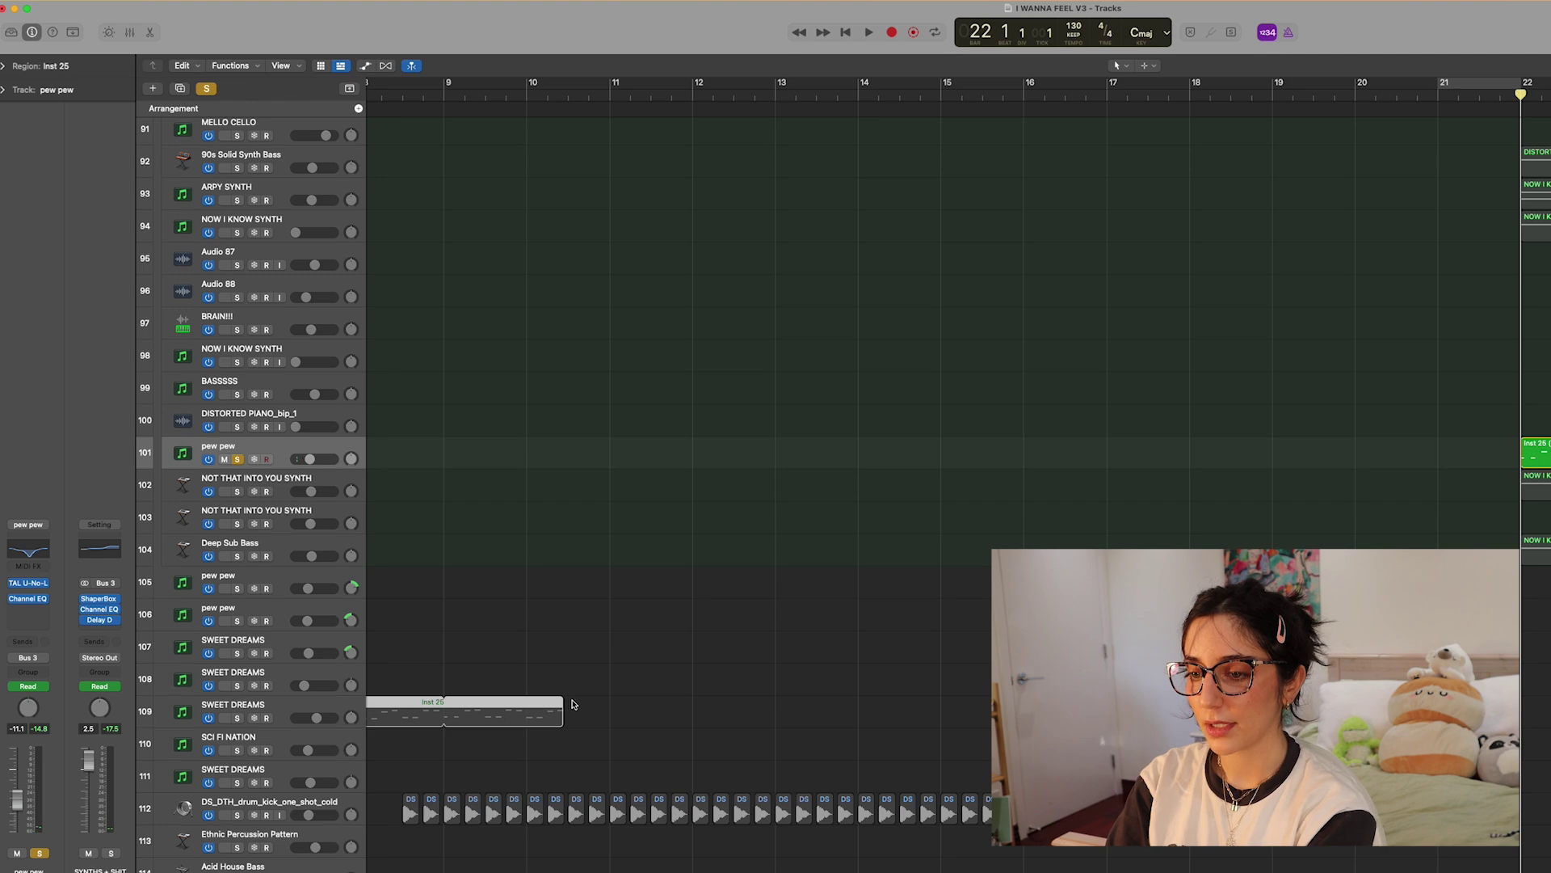
{"action": "key", "text": "l"}
{"action": "scroll", "coordinate": [1279, 326], "scroll_direction": "right", "scroll_amount": 5}
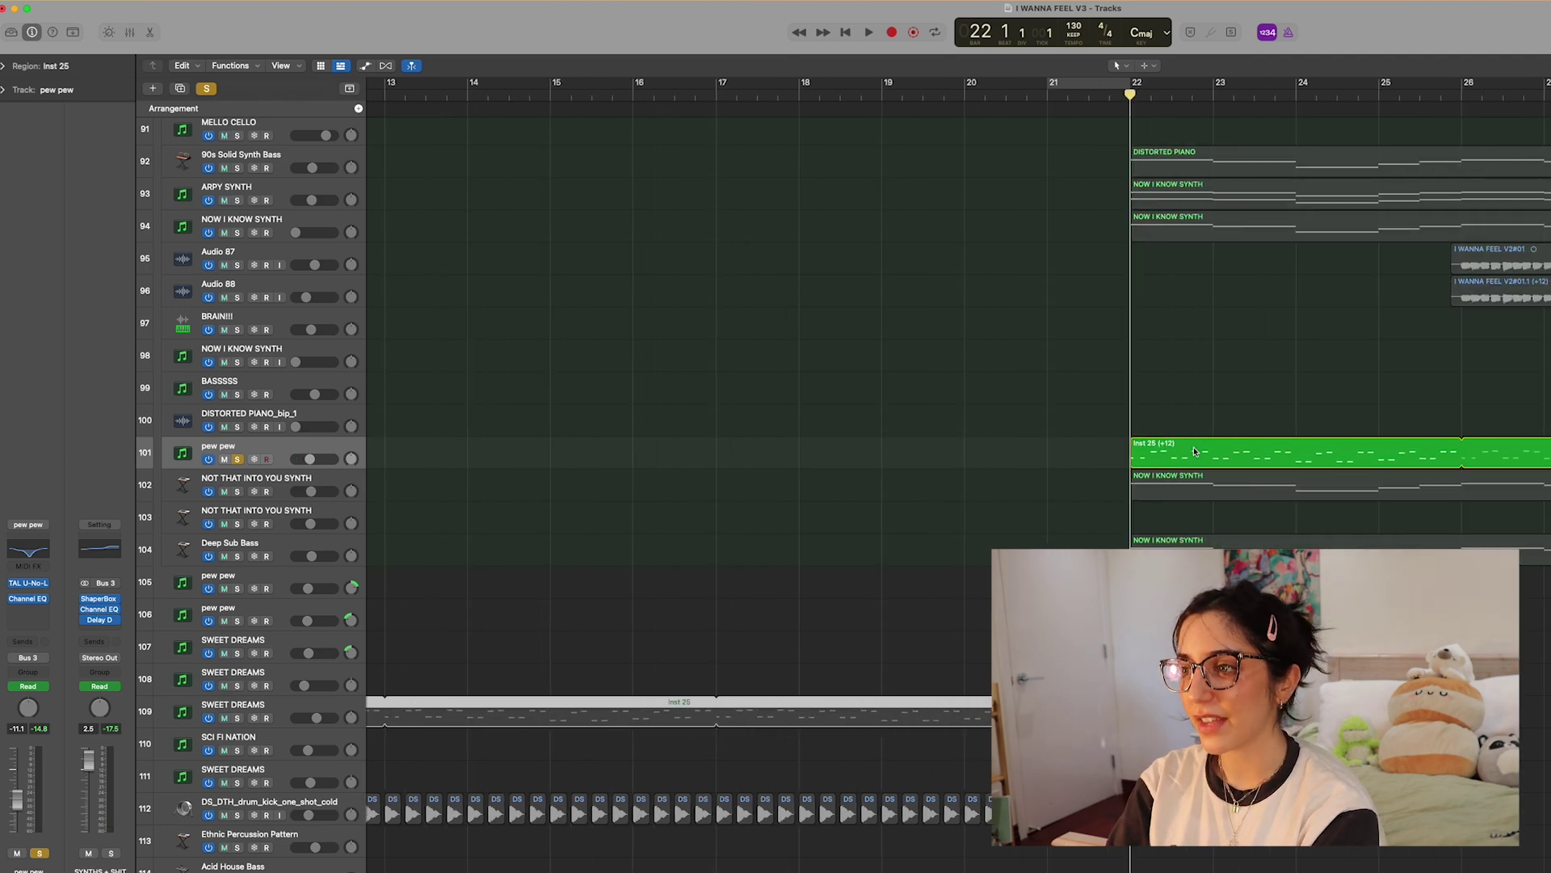
{"action": "scroll", "coordinate": [909, 444], "scroll_direction": "right", "scroll_amount": 3}
{"action": "scroll", "coordinate": [909, 444], "scroll_direction": "up", "scroll_amount": 1}
Audition the soloed Audio 87 region, leave Audio 88 out of the solo, and return the playhead to just before bar 26
{"action": "left_click", "coordinate": [237, 310]}
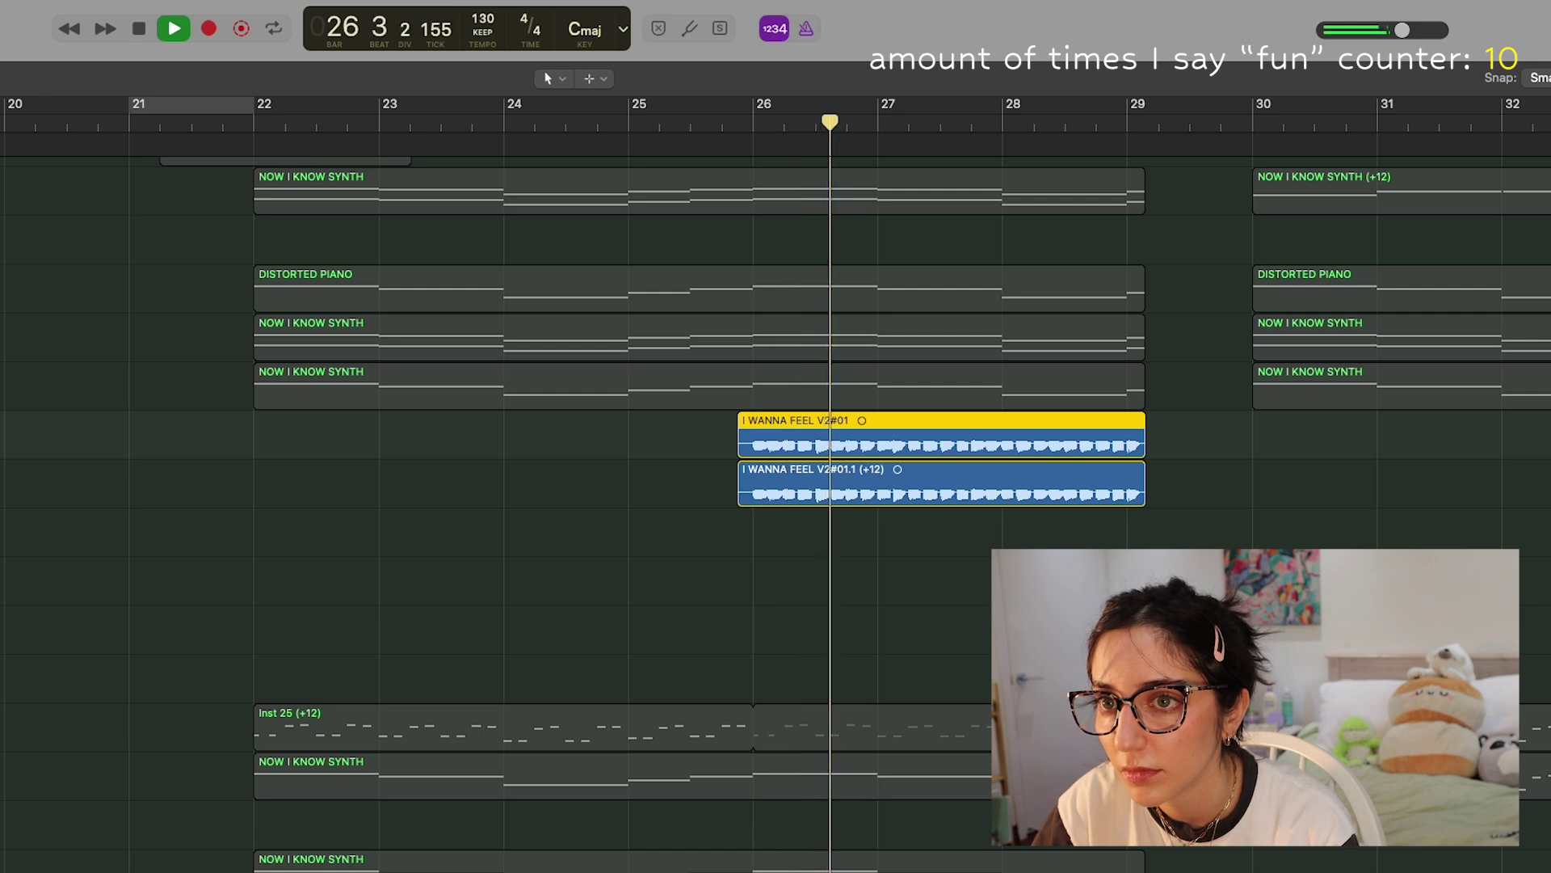
{"action": "key", "text": "ctrl+m"}
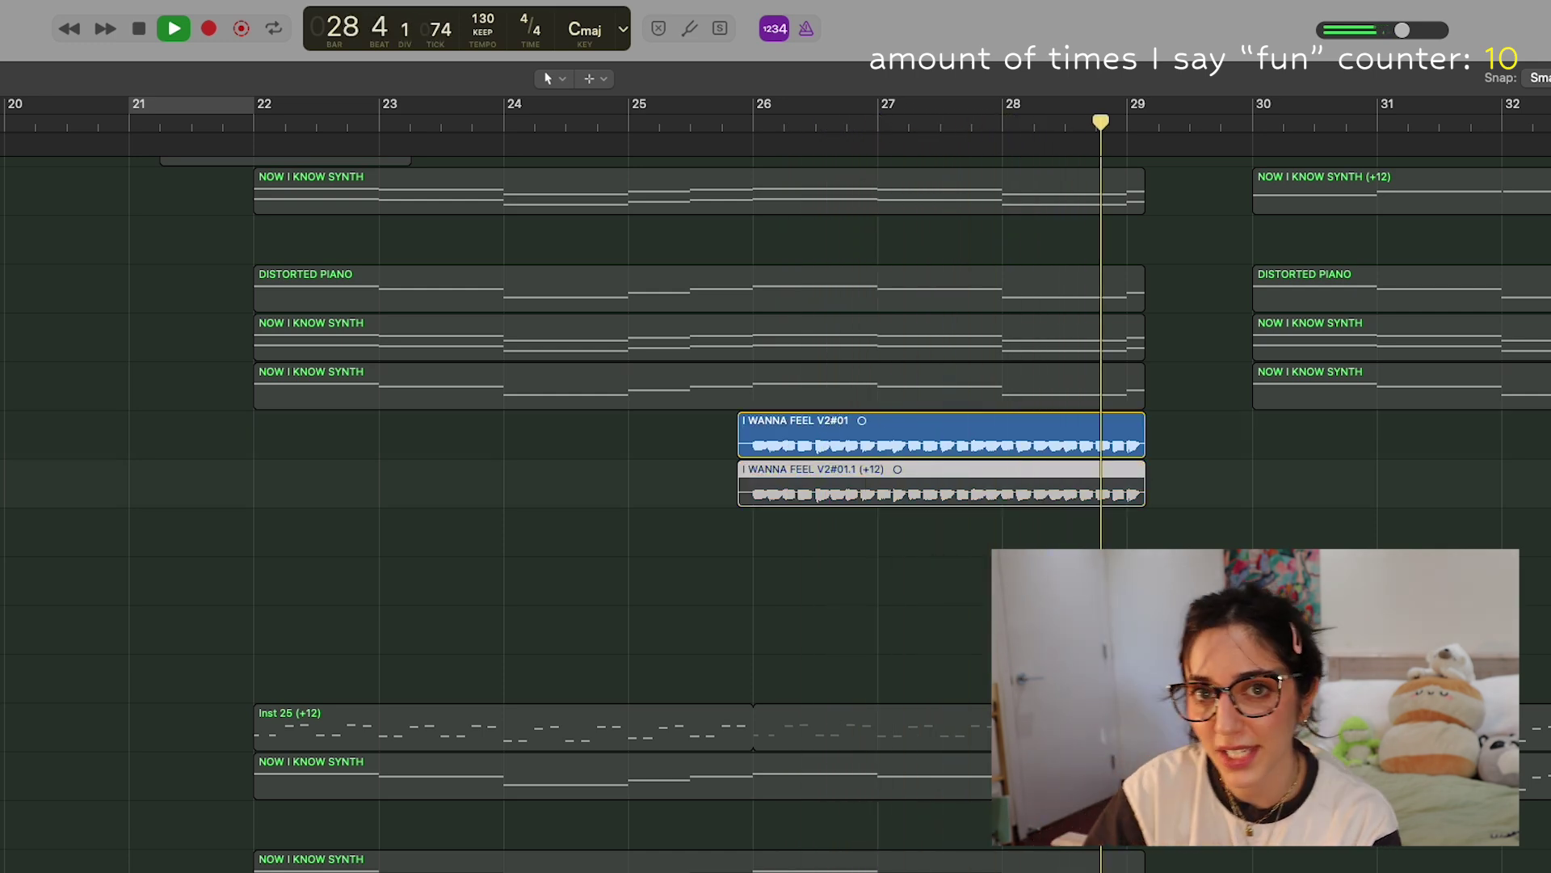
{"action": "left_click_drag", "start_coordinate": [760, 111], "coordinate": [735, 121]}
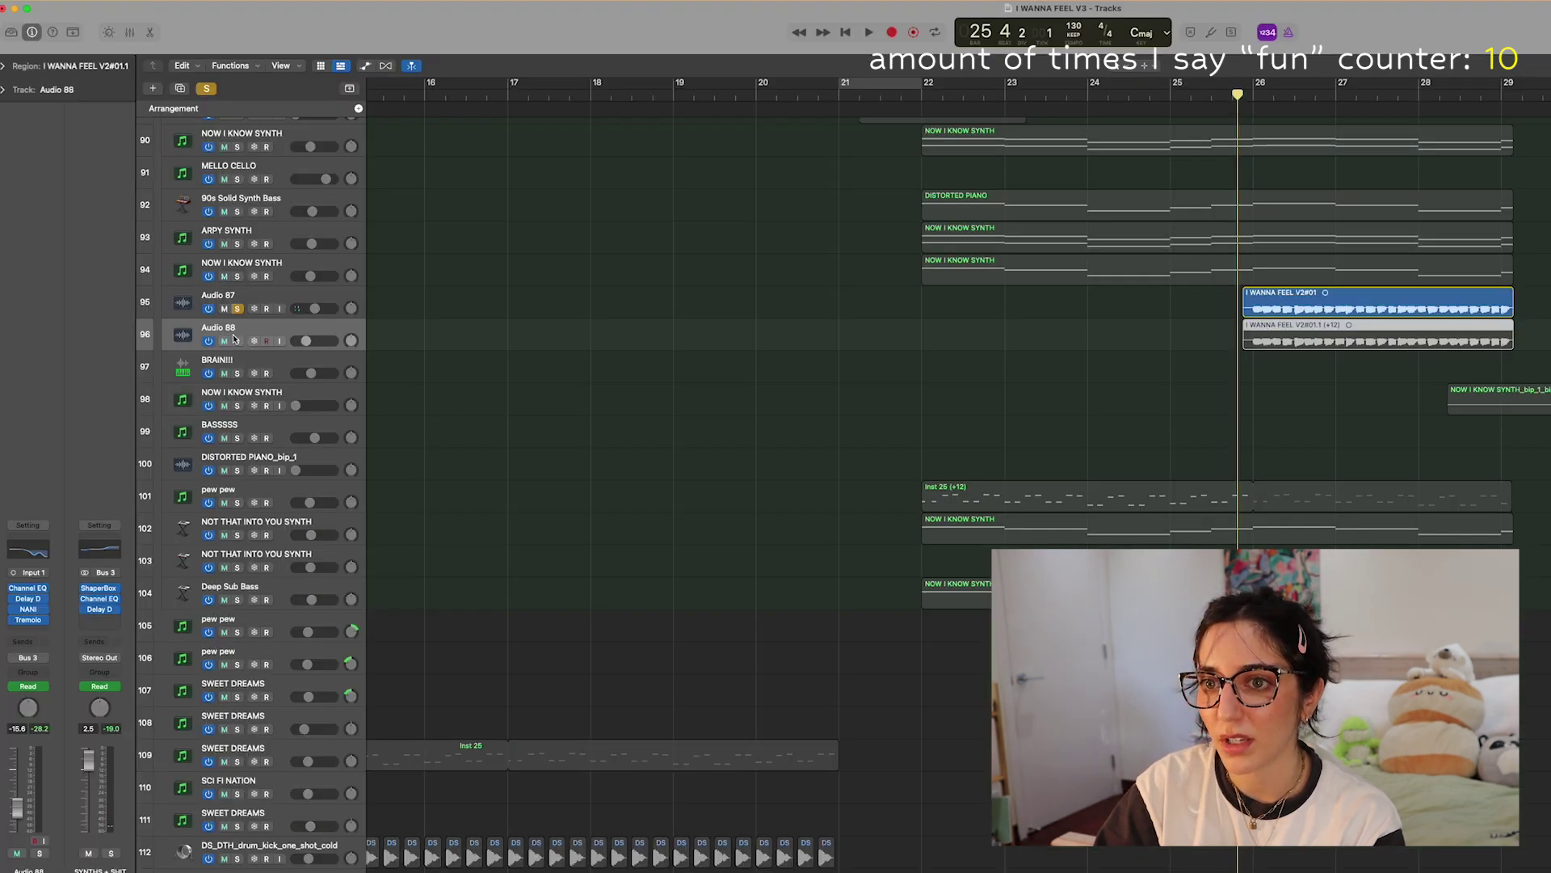
Add Audio 88 to the Audio 87 solo, play both from just before bar 26, and clear all solos
{"action": "left_click", "coordinate": [236, 340]}
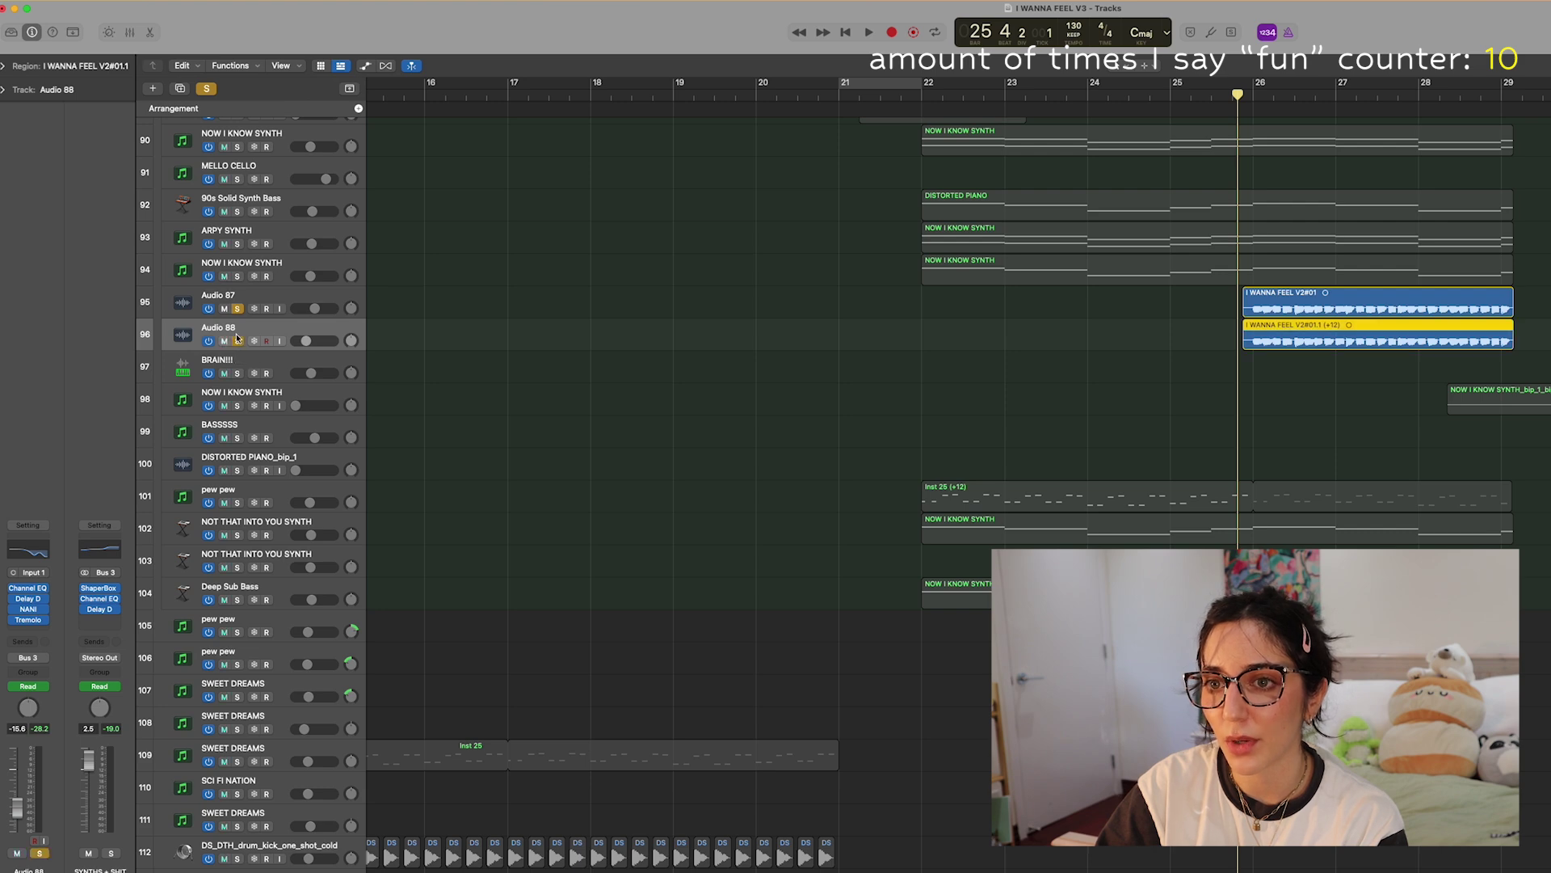
{"action": "left_click", "coordinate": [237, 340]}
{"action": "left_click", "coordinate": [241, 297]}
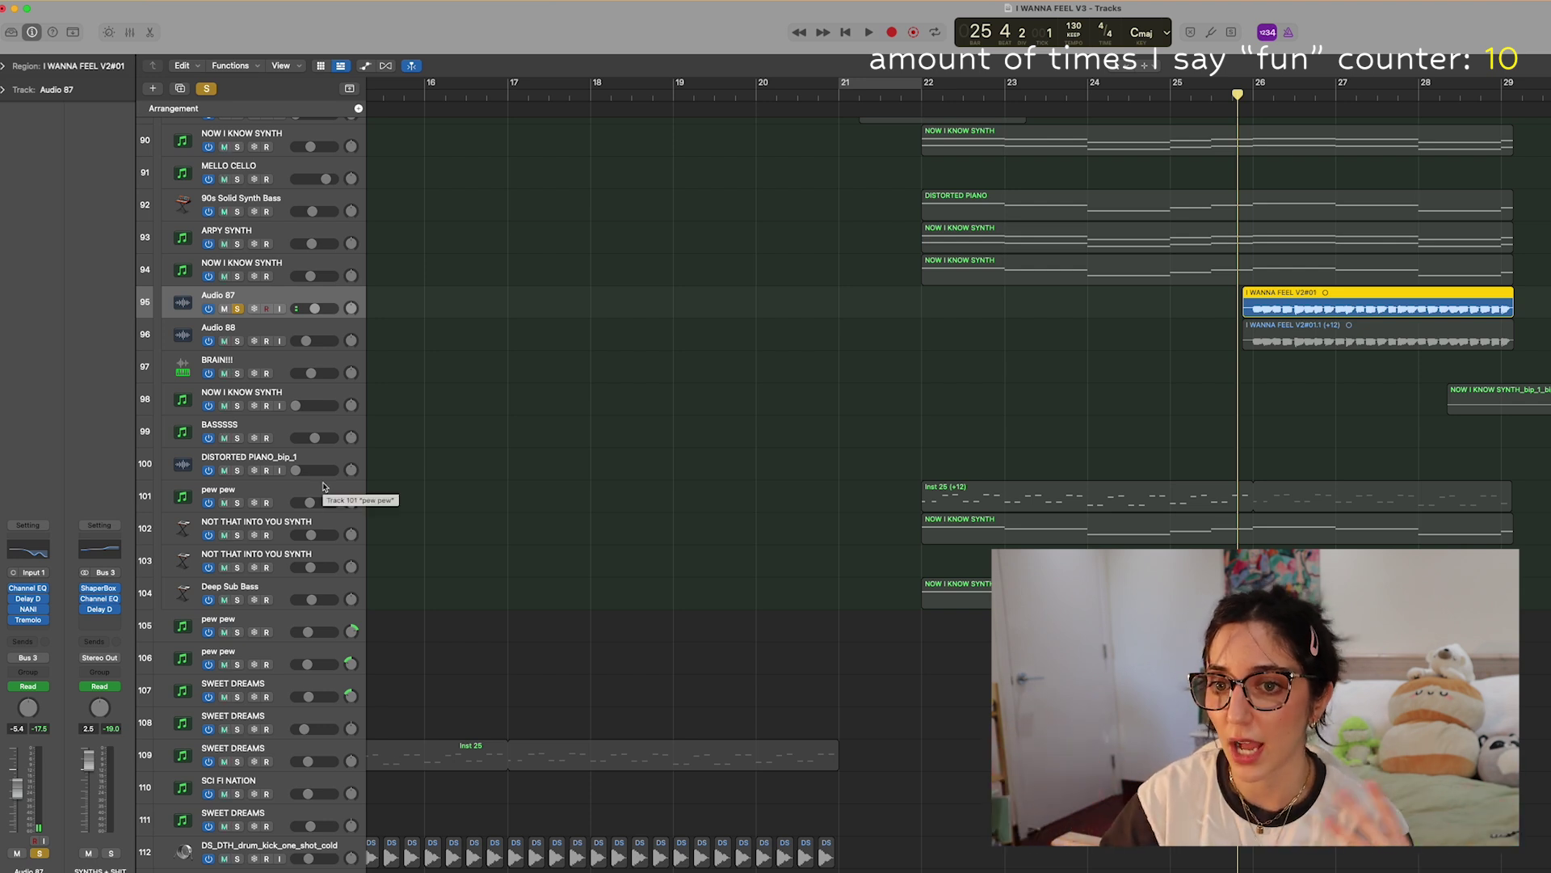
{"action": "left_click", "coordinate": [238, 341]}
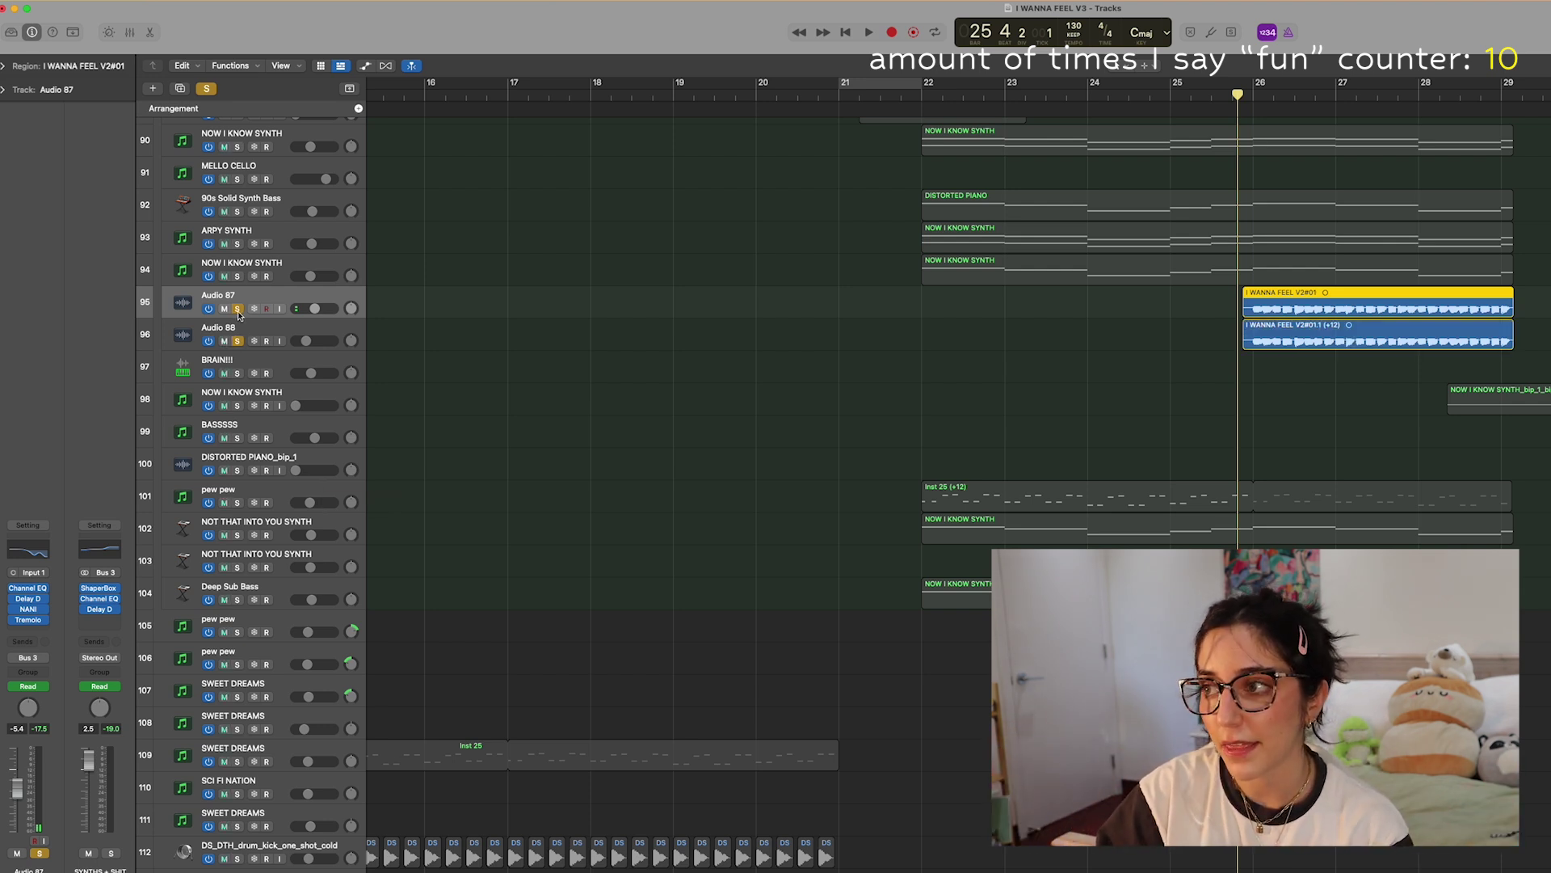
{"action": "key", "text": "space"}
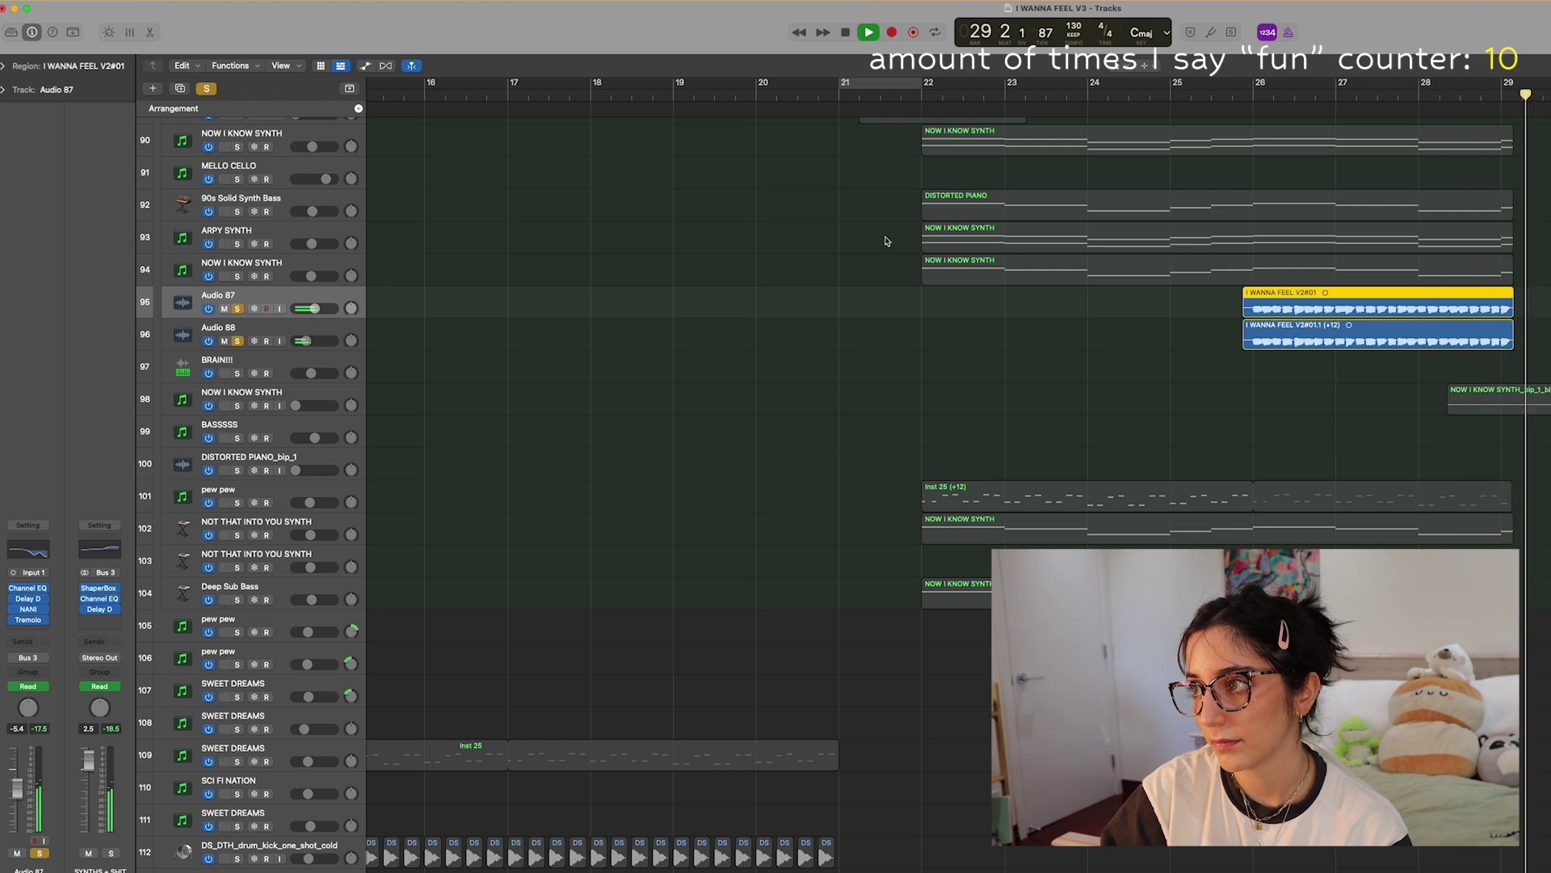
{"action": "key", "text": "space"}
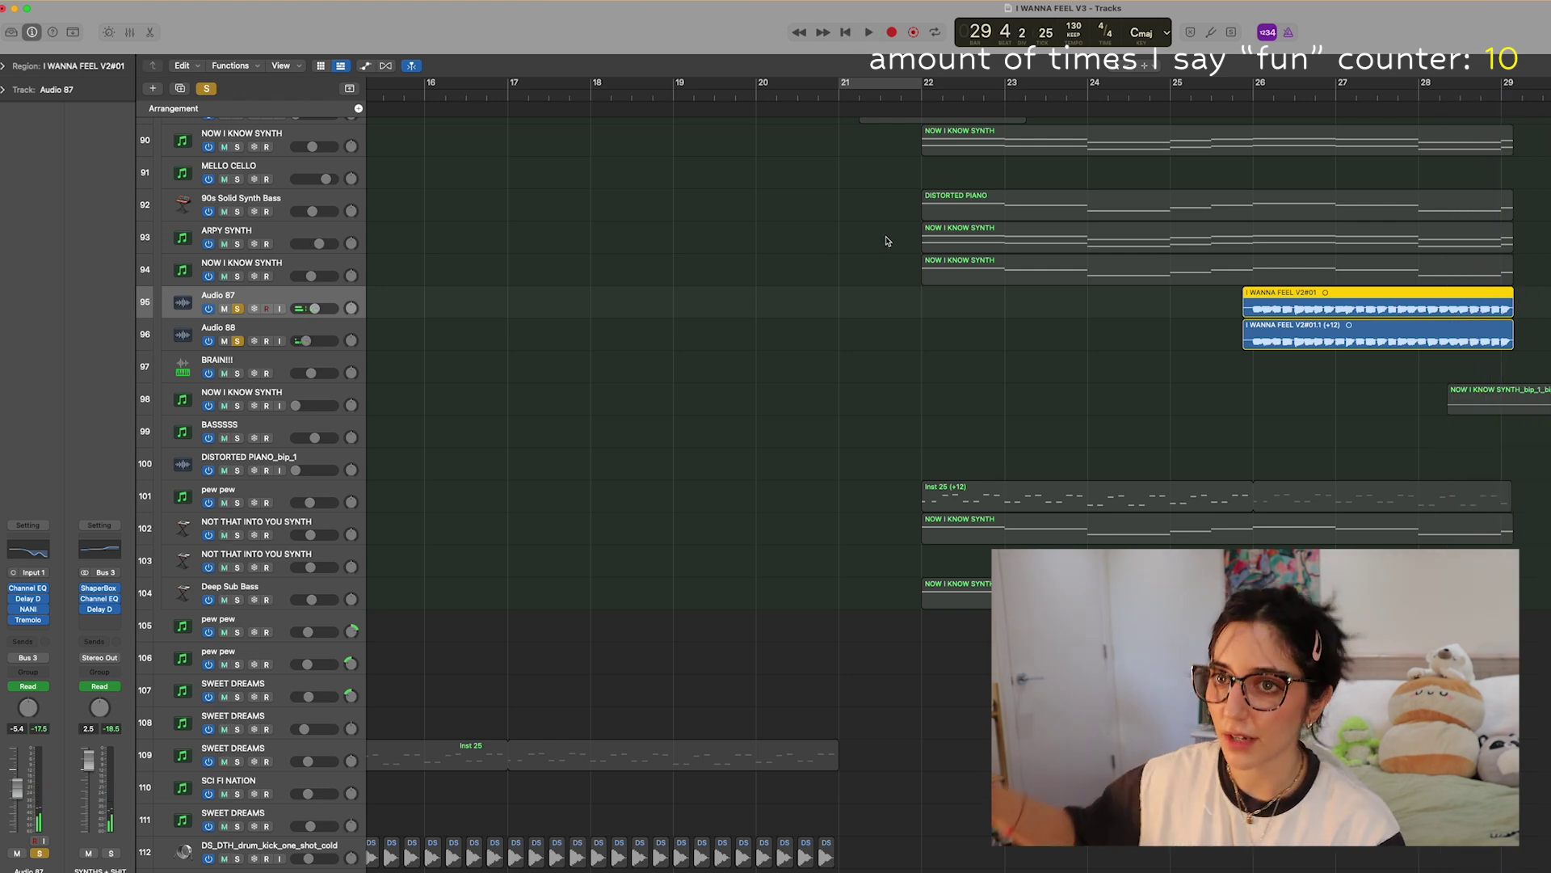
{"action": "left_click", "coordinate": [209, 89]}
{"action": "scroll", "coordinate": [824, 208], "scroll_direction": "up", "scroll_amount": 20}
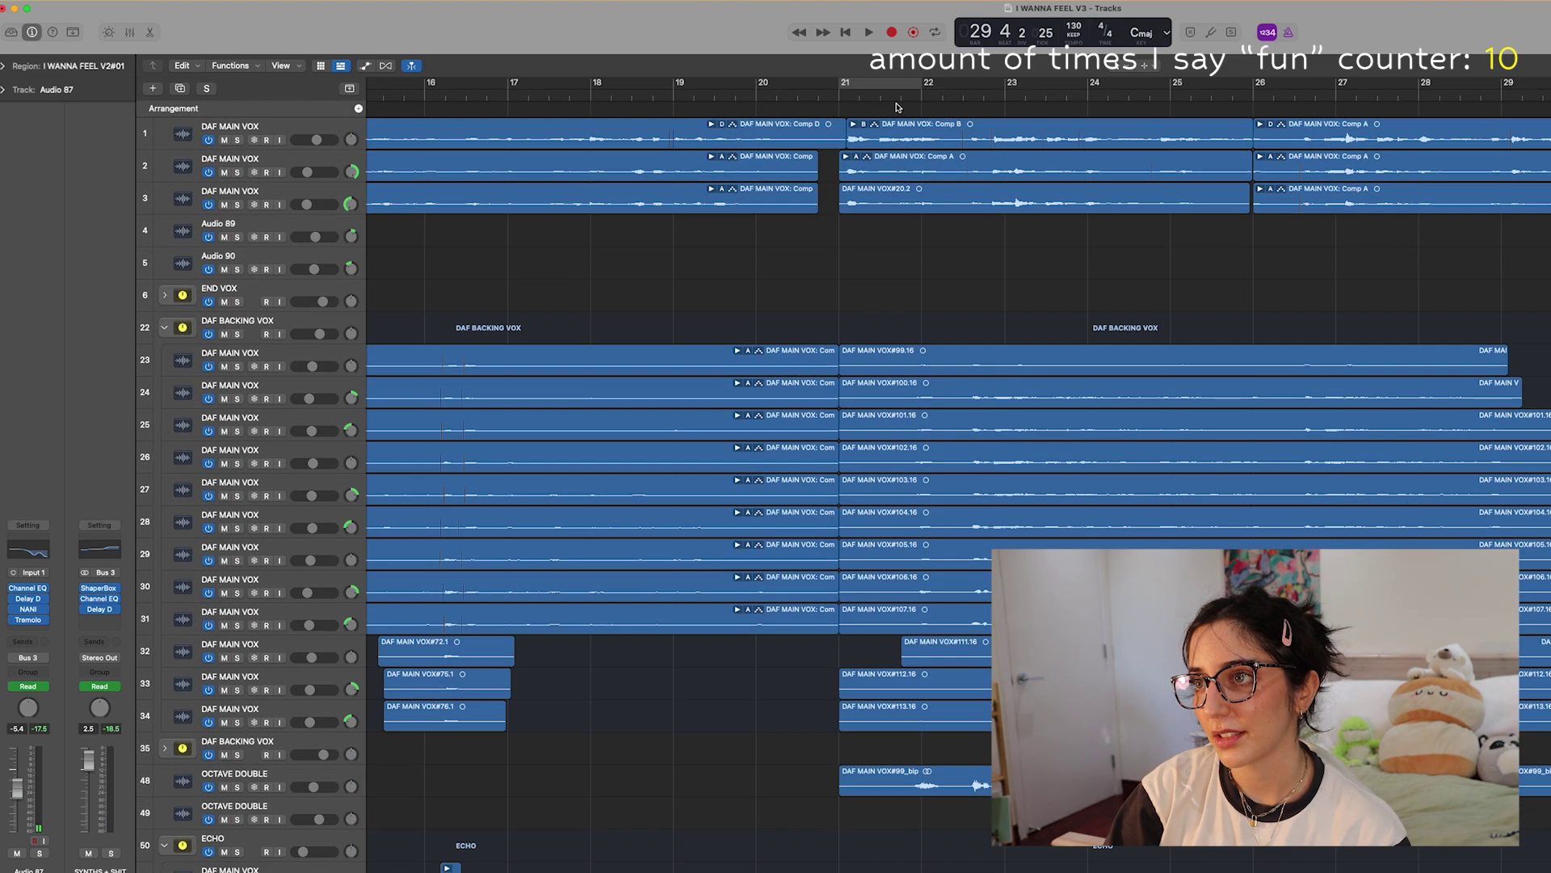
Play the full chorus arrangement from bar 21 to about bar 30 while looking through the synth, drum and vocal tracks
{"action": "double_click", "coordinate": [838, 96]}
{"action": "scroll", "coordinate": [930, 355], "scroll_direction": "down", "scroll_amount": 20}
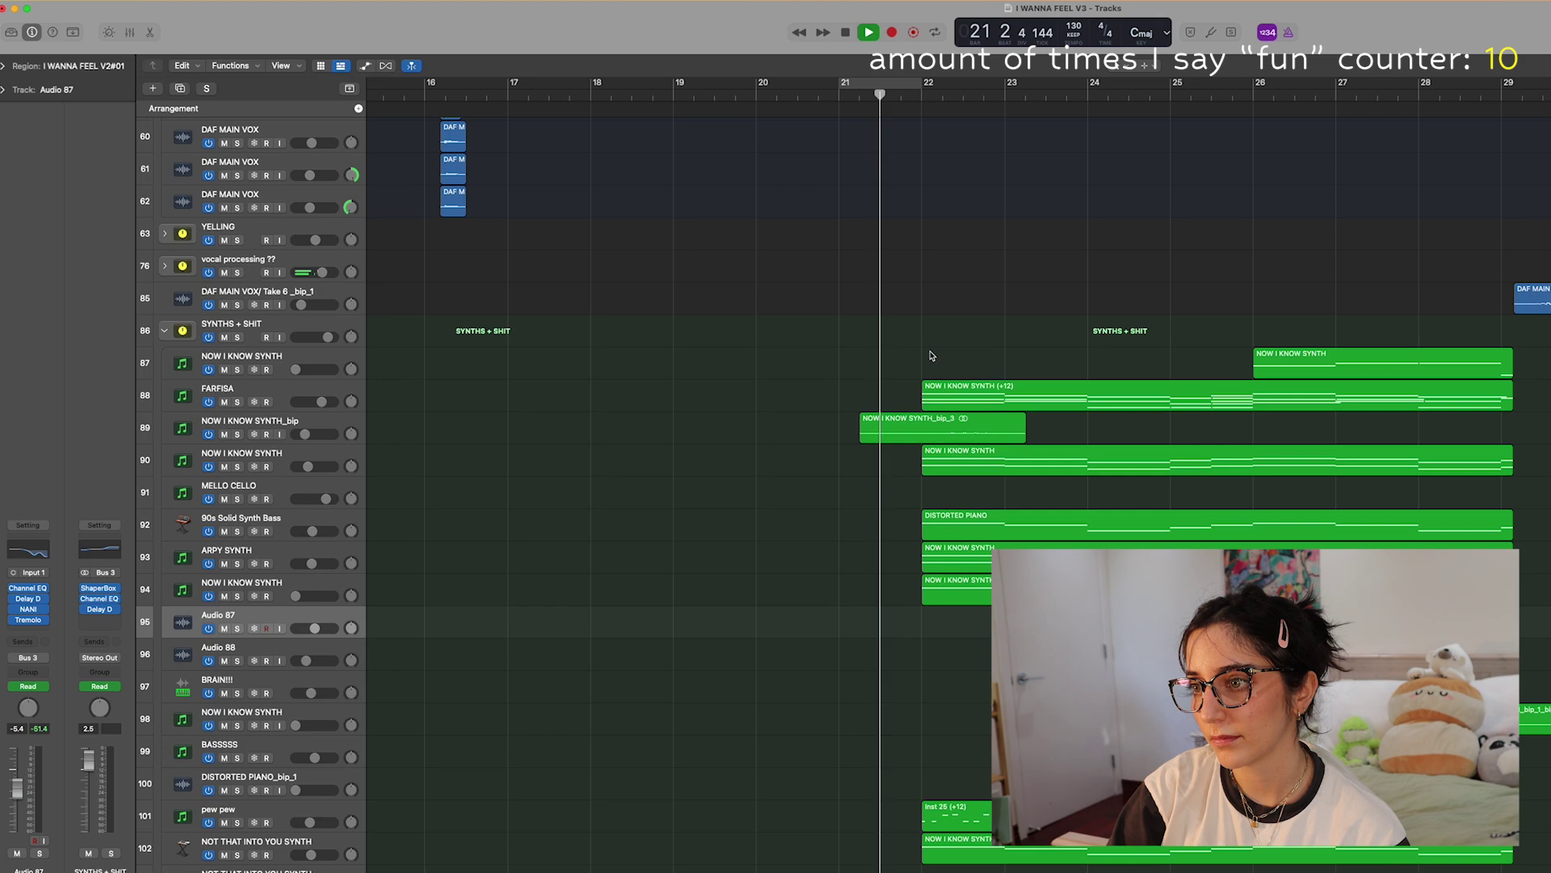
{"action": "scroll", "coordinate": [930, 356], "scroll_direction": "down", "scroll_amount": 5}
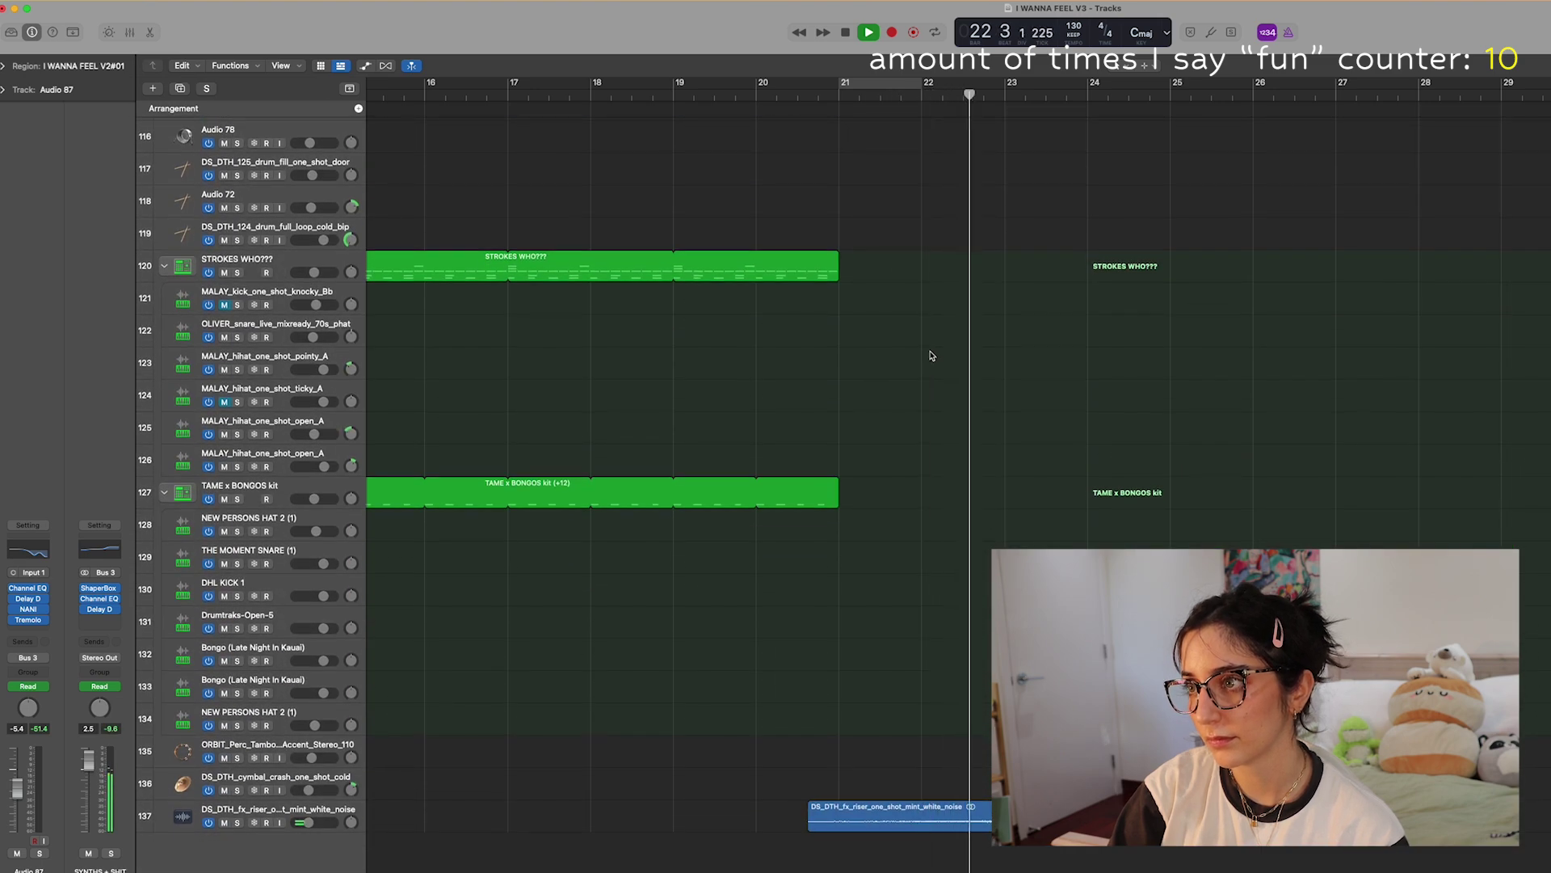
{"action": "scroll", "coordinate": [930, 355], "scroll_direction": "up", "scroll_amount": 20}
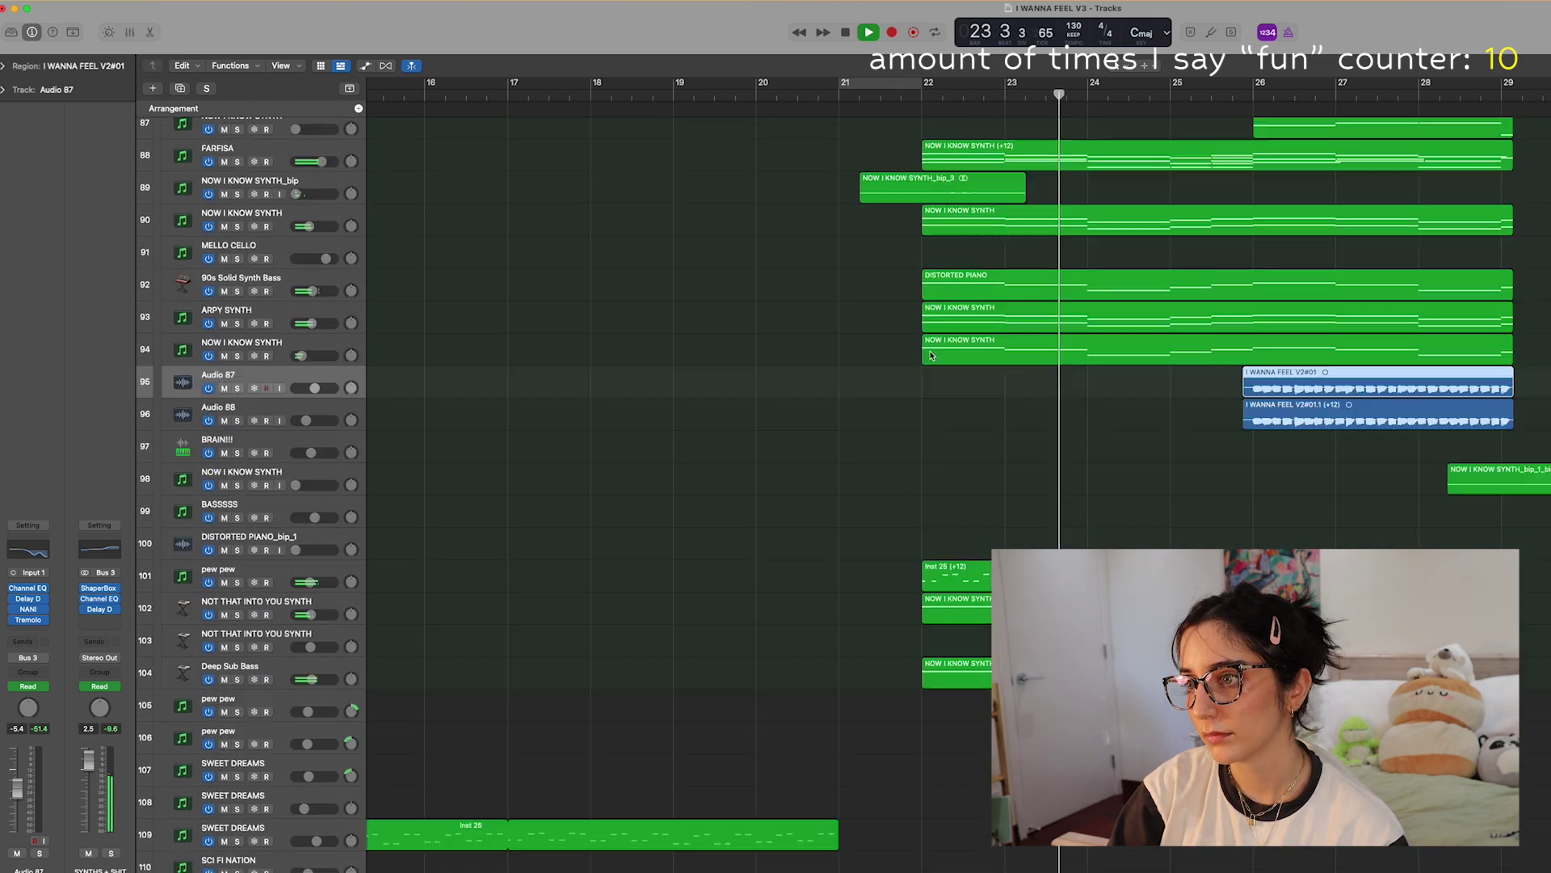
{"action": "scroll", "coordinate": [930, 356], "scroll_direction": "up", "scroll_amount": 15}
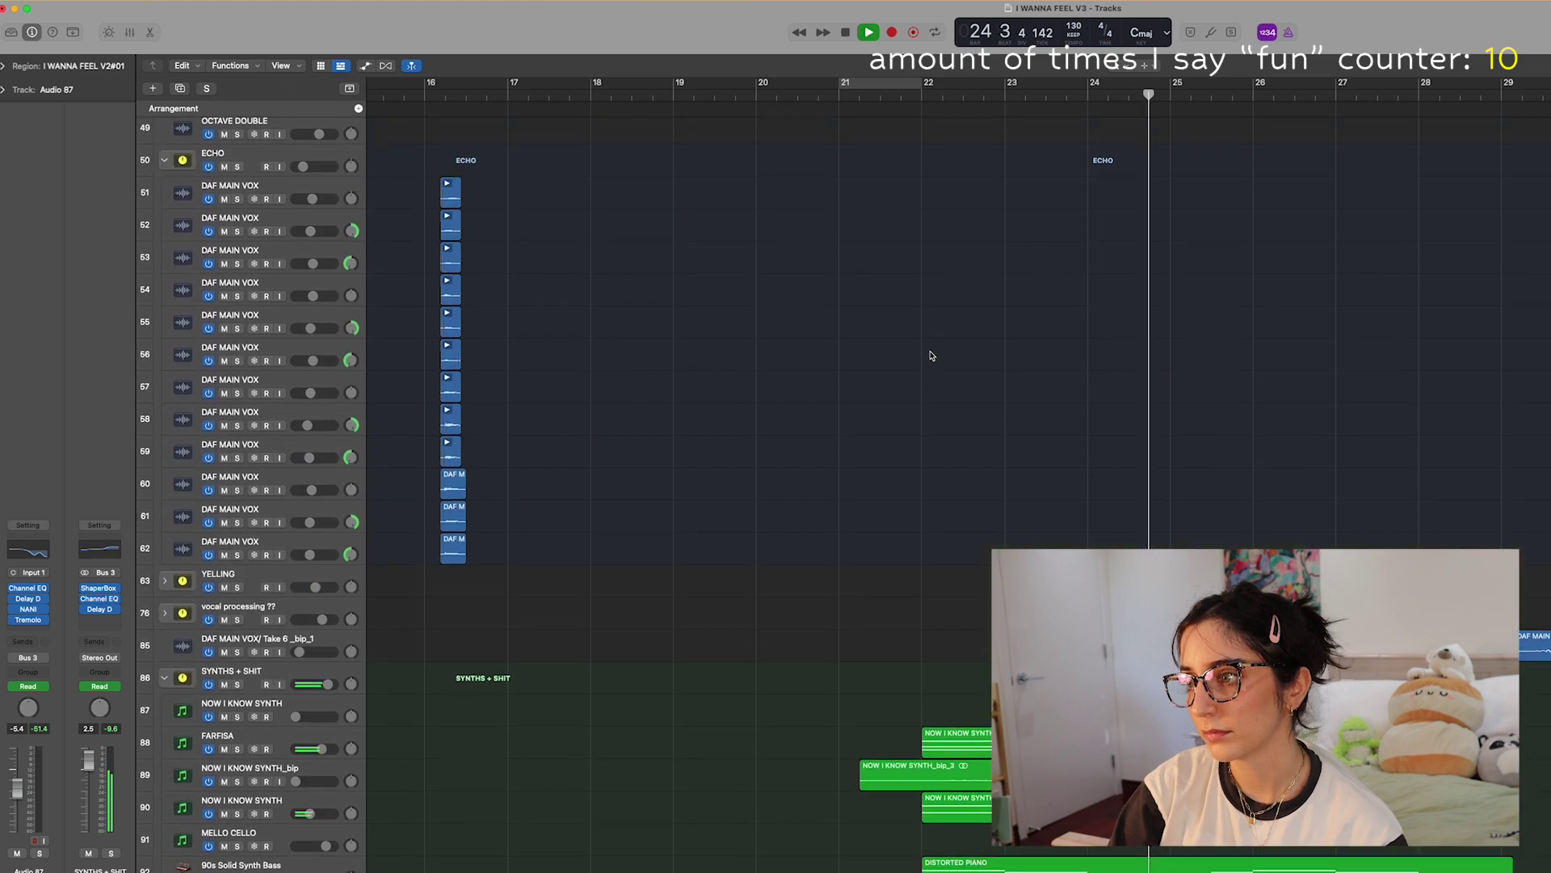
{"action": "scroll", "coordinate": [930, 356], "scroll_direction": "up", "scroll_amount": 10}
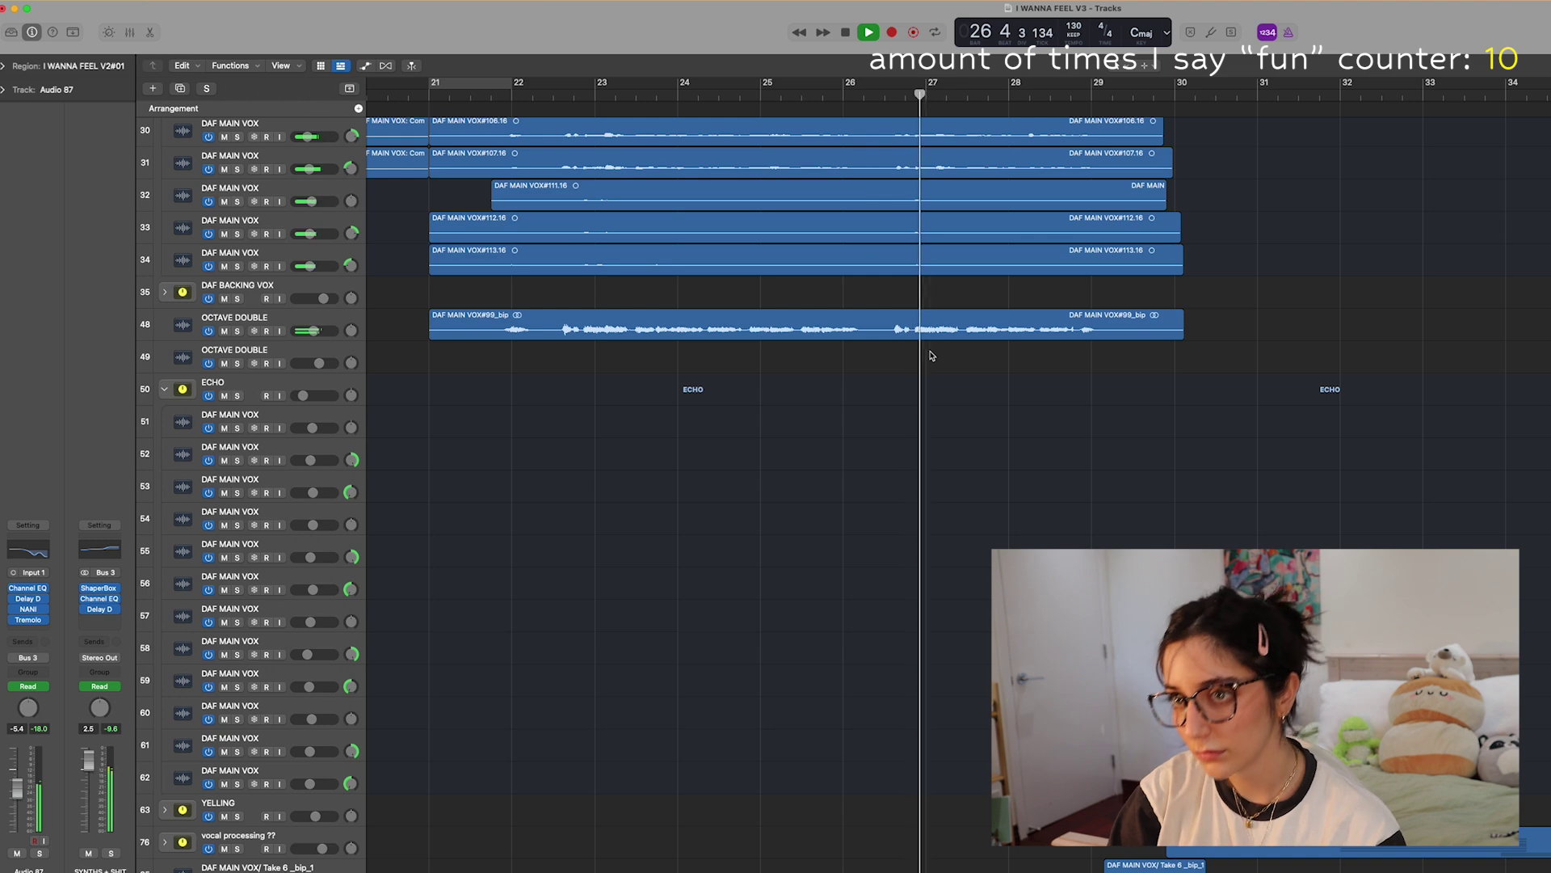
{"action": "scroll", "coordinate": [930, 355], "scroll_direction": "up", "scroll_amount": 4}
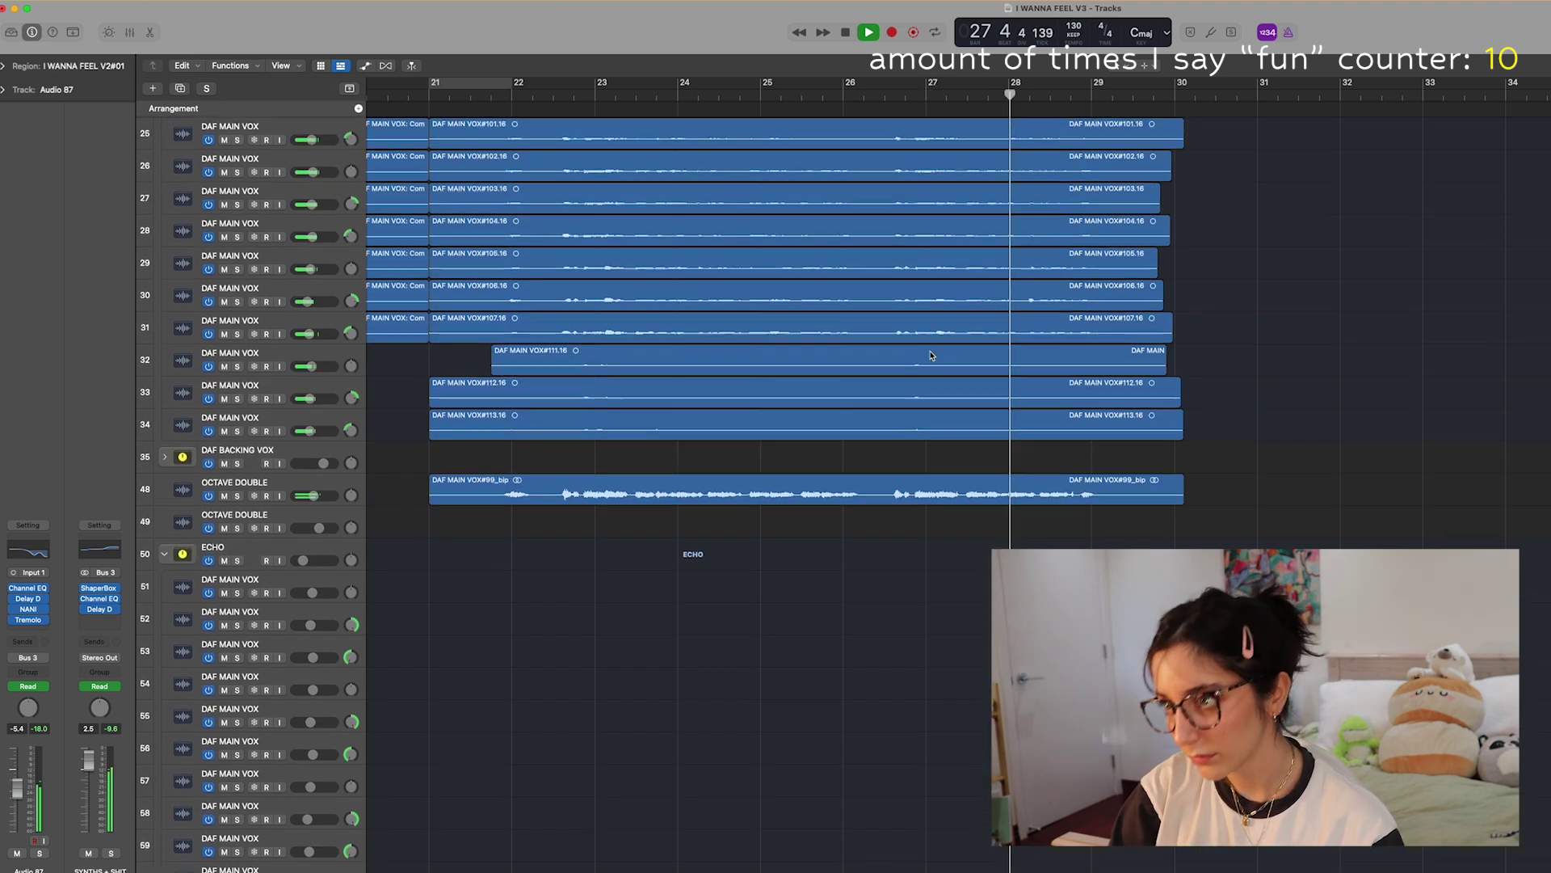
{"action": "scroll", "coordinate": [930, 356], "scroll_direction": "up", "scroll_amount": 4}
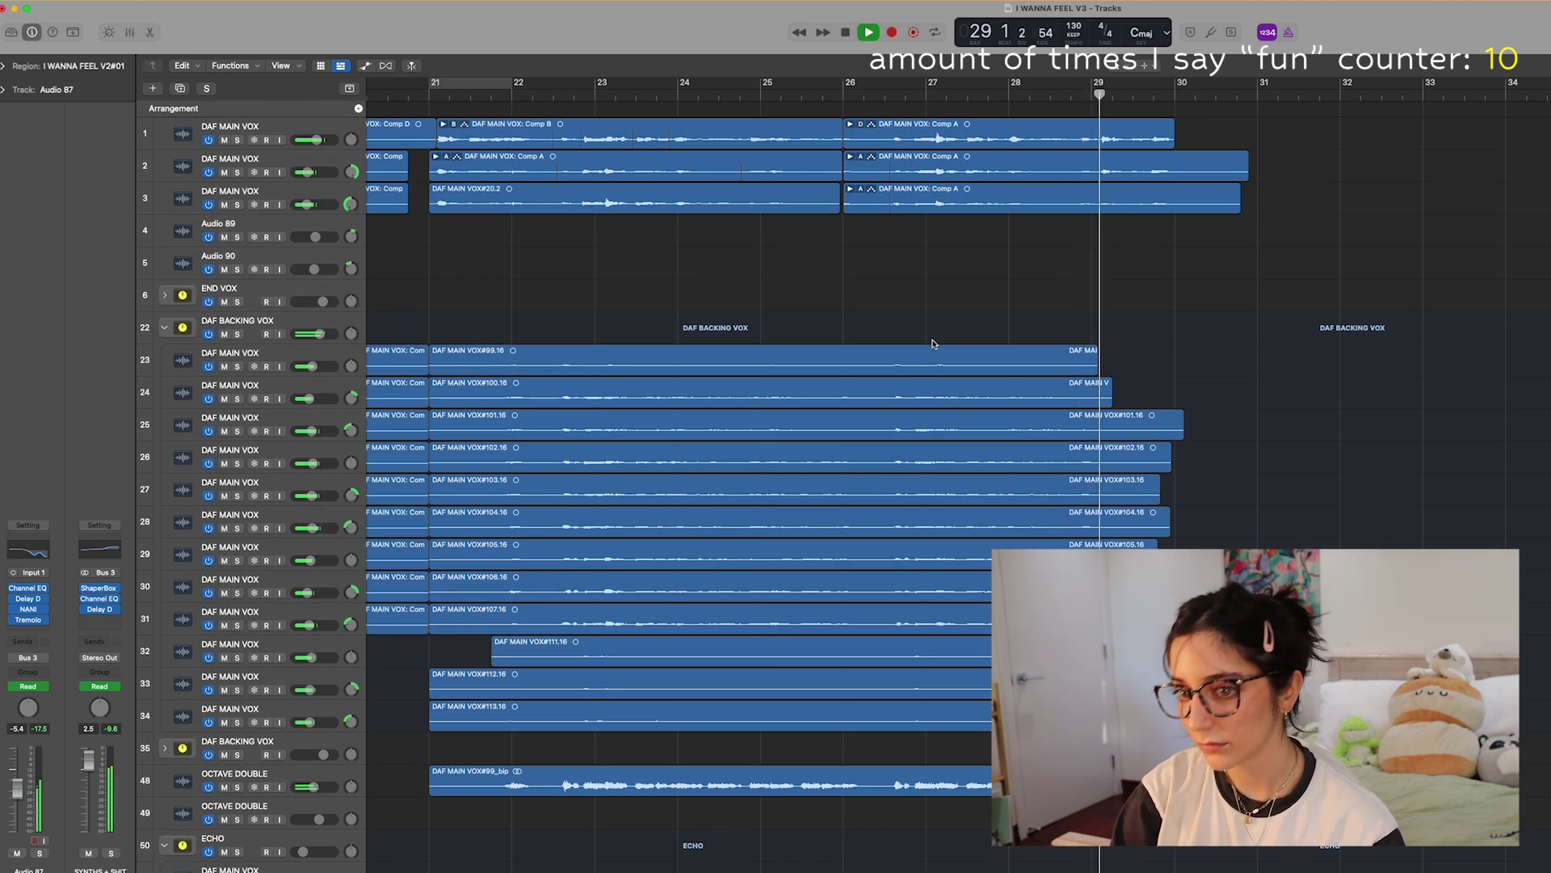
{"action": "key", "text": "space"}
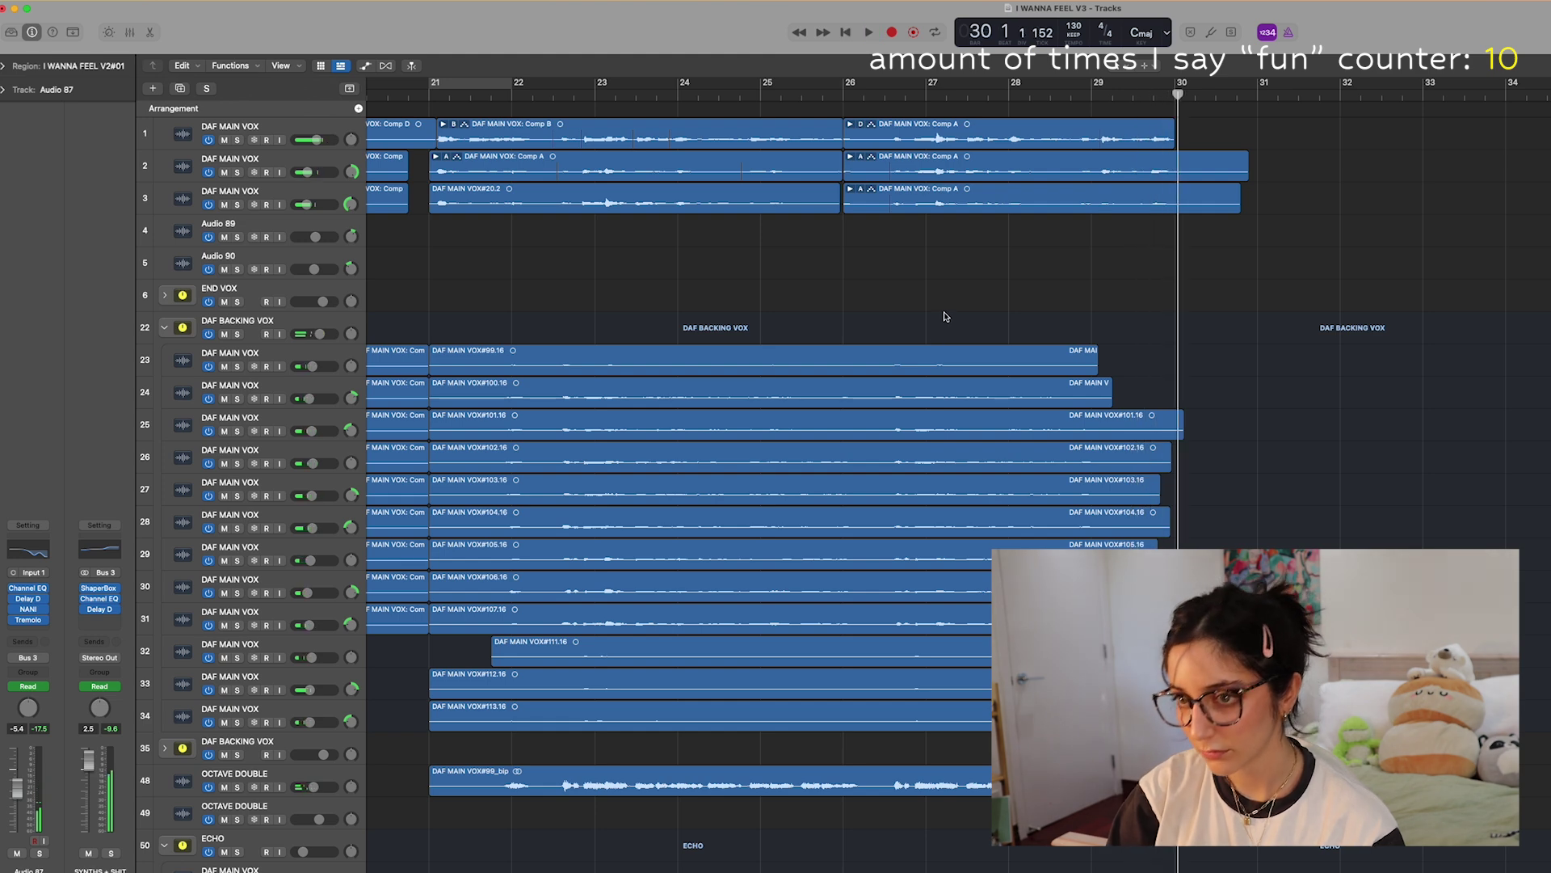
Solo OCTAVE DOUBLE track 48, play it from just before bar 22, and view its Little AlterBoy effect
{"action": "left_click", "coordinate": [429, 105]}
{"action": "scroll", "coordinate": [284, 510], "scroll_direction": "down", "scroll_amount": 8}
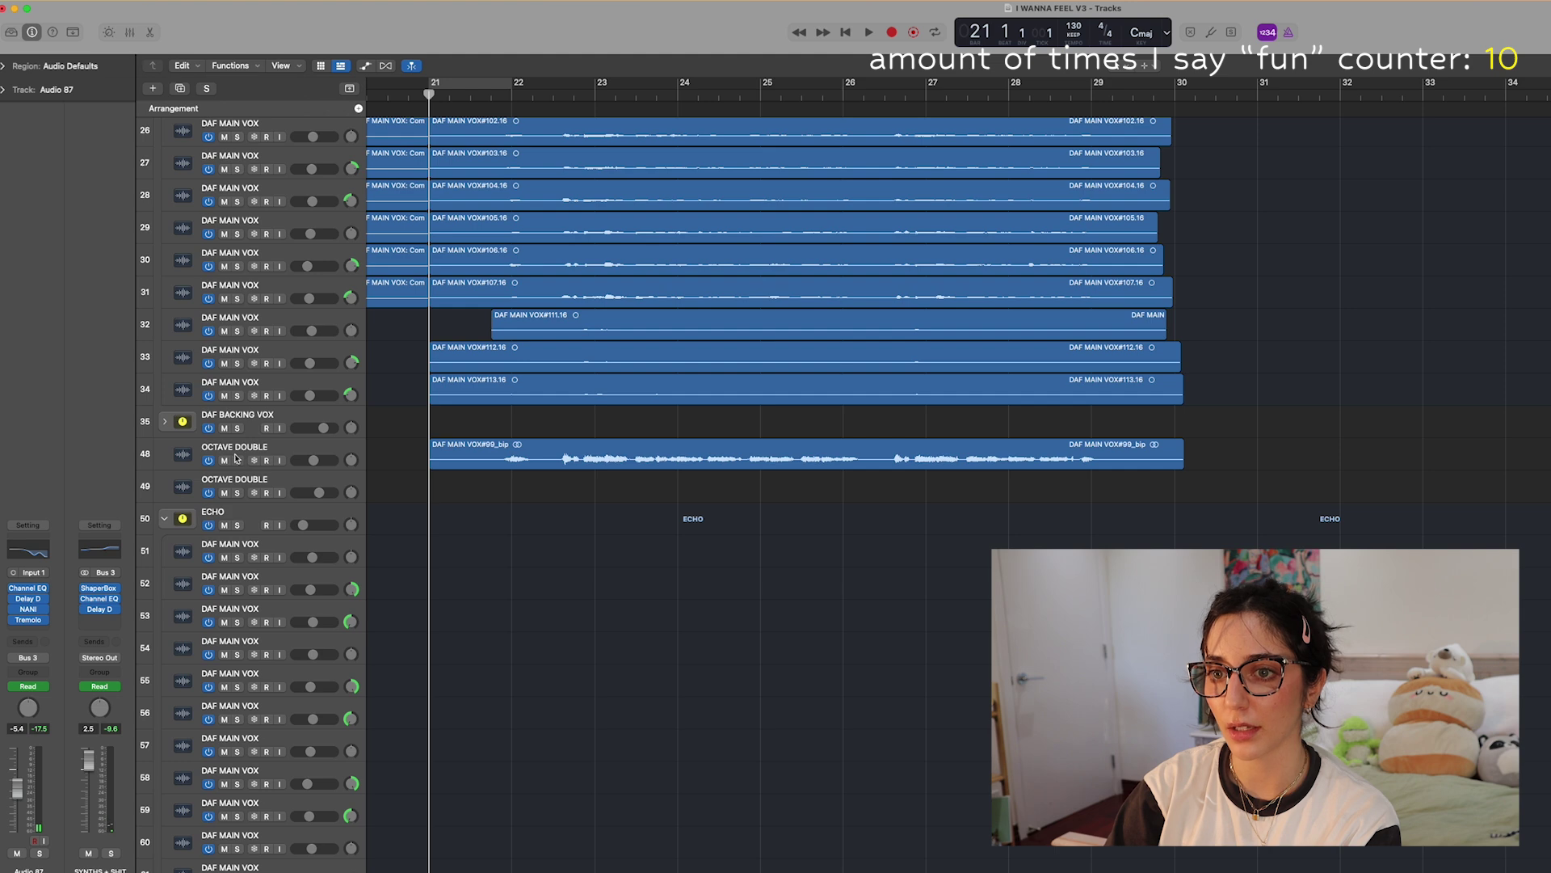
{"action": "left_click", "coordinate": [237, 461]}
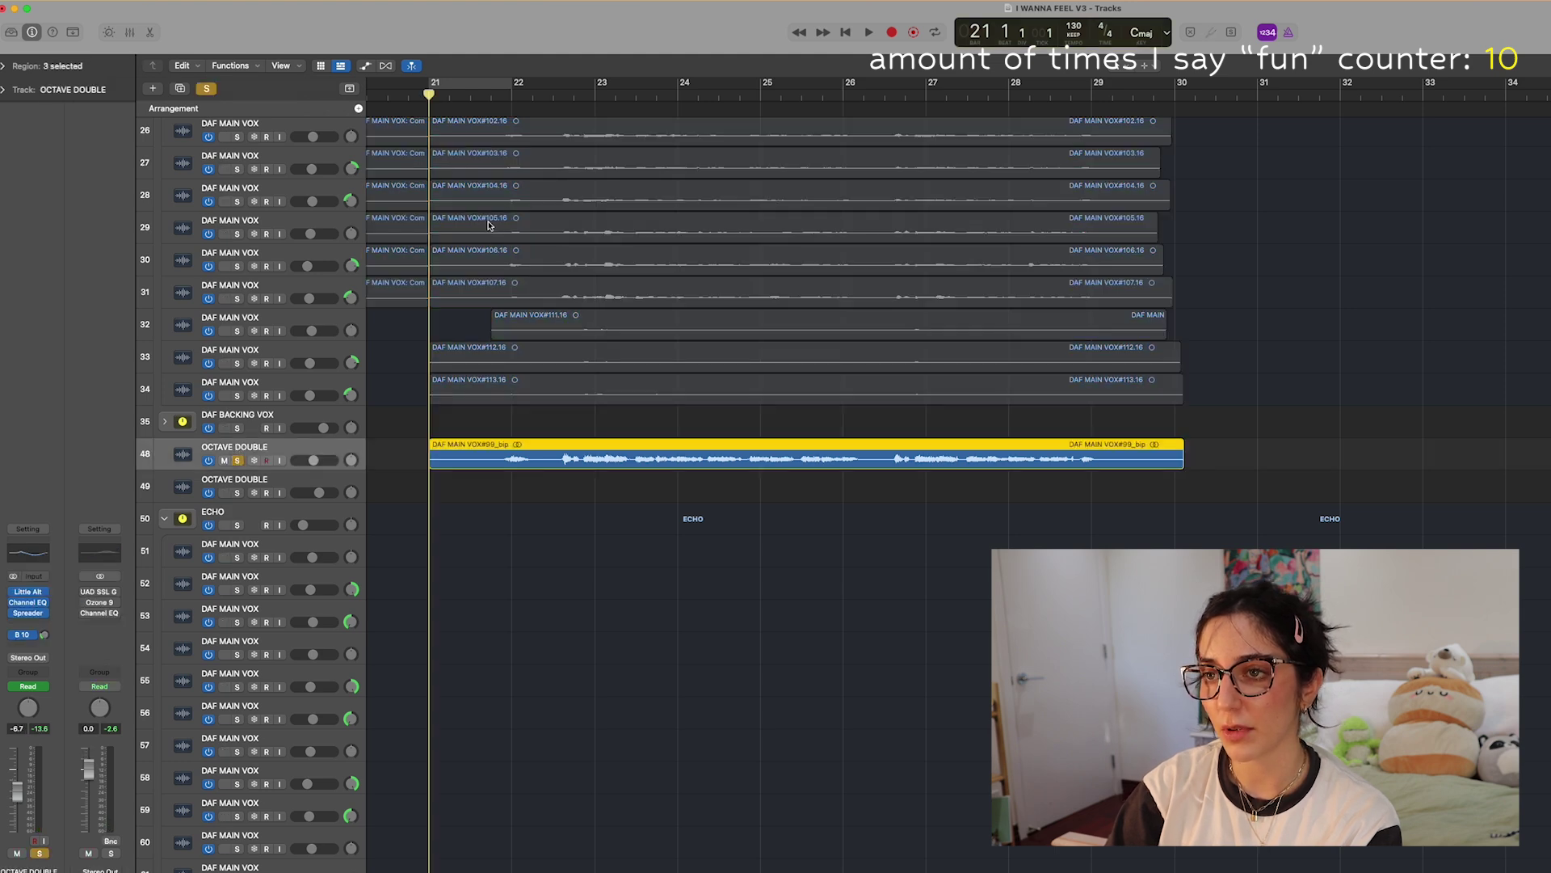
{"action": "left_click_drag", "start_coordinate": [484, 95], "coordinate": [502, 101]}
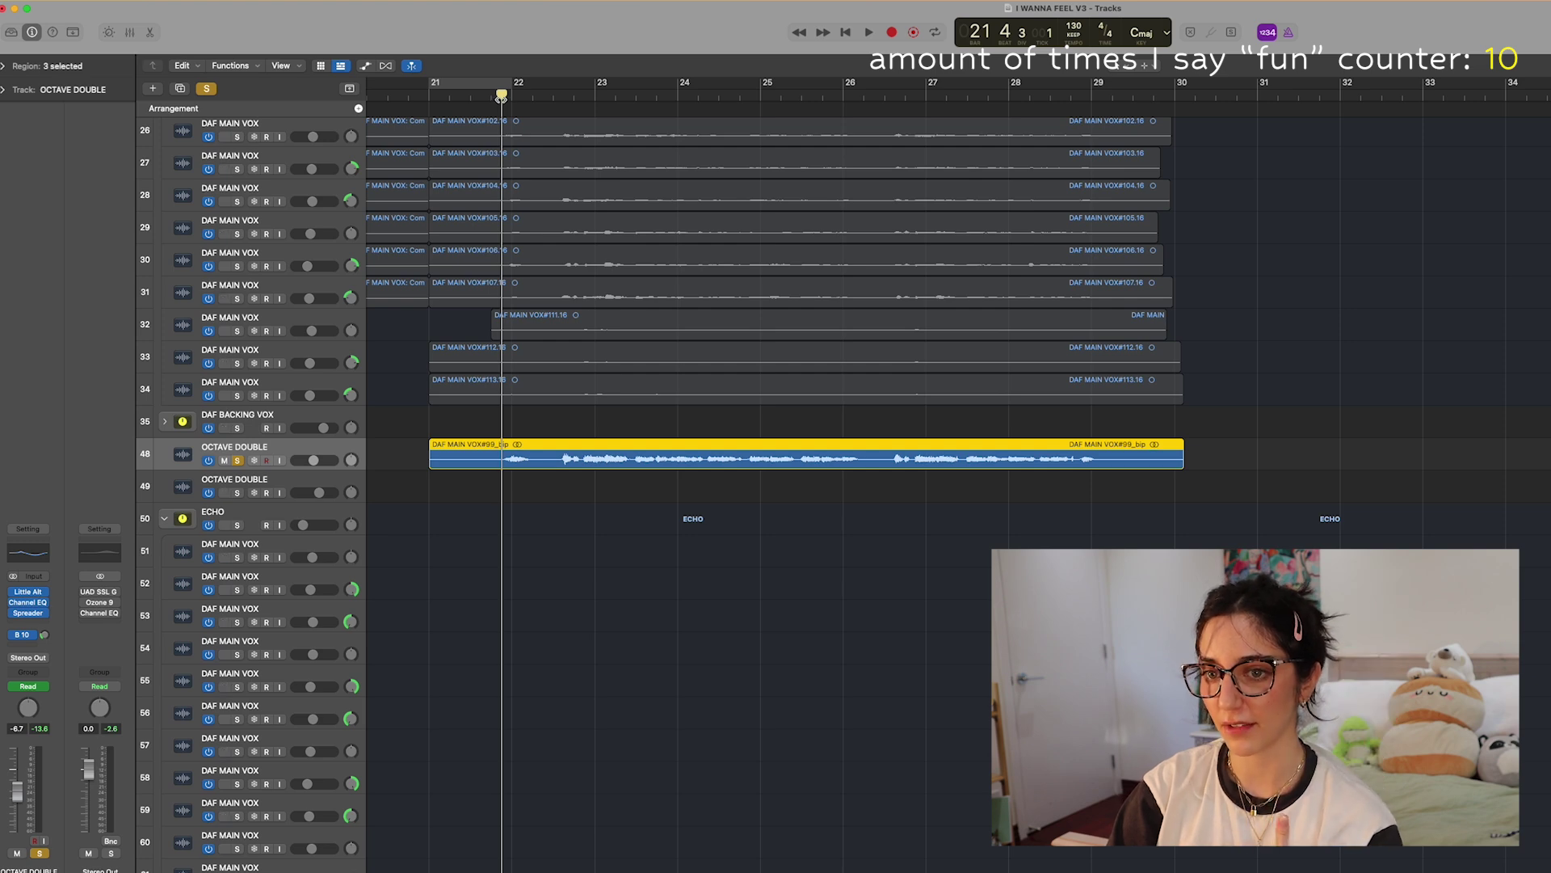
{"action": "left_click", "coordinate": [28, 594]}
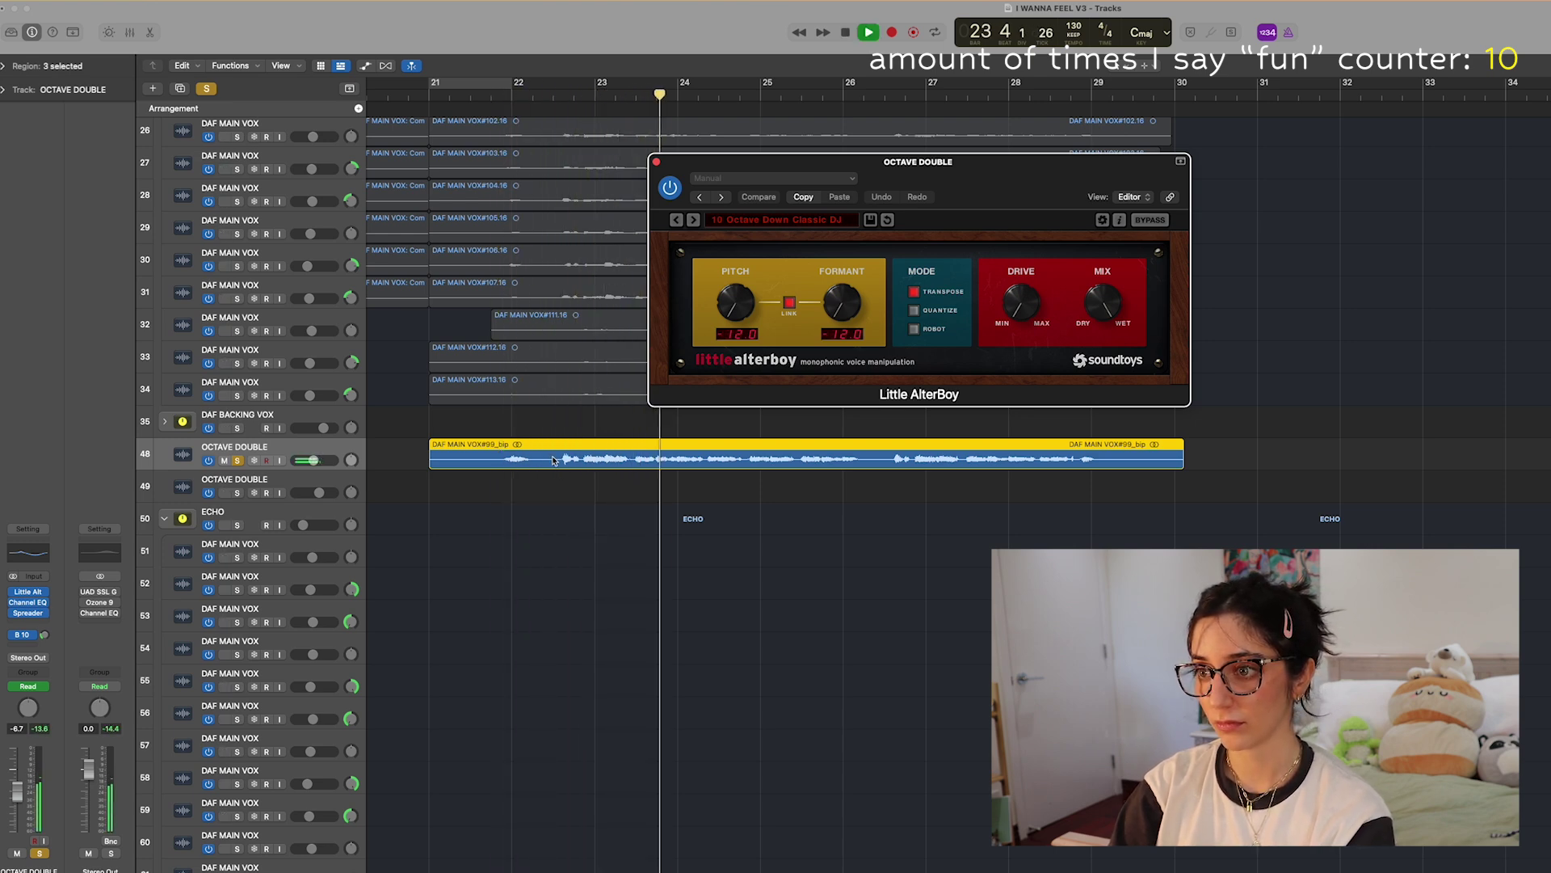
Compare the octave double with the backing vocals, play more of it, close Little AlterBoy, and clear the solo
{"action": "scroll", "coordinate": [533, 420], "scroll_direction": "up", "scroll_amount": 5}
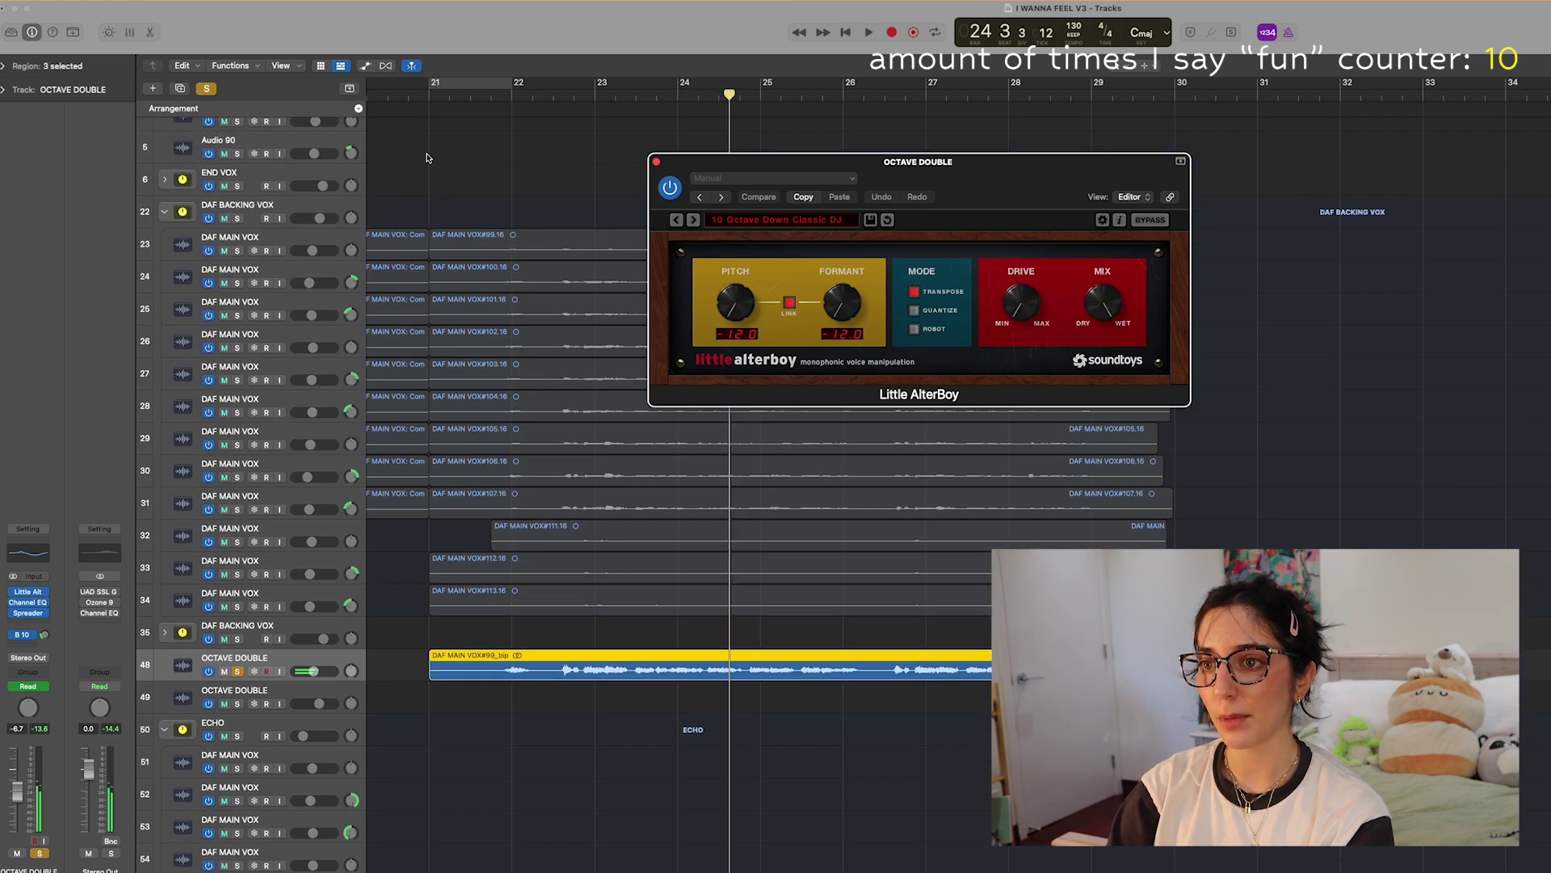
{"action": "scroll", "coordinate": [465, 210], "scroll_direction": "up", "scroll_amount": 3}
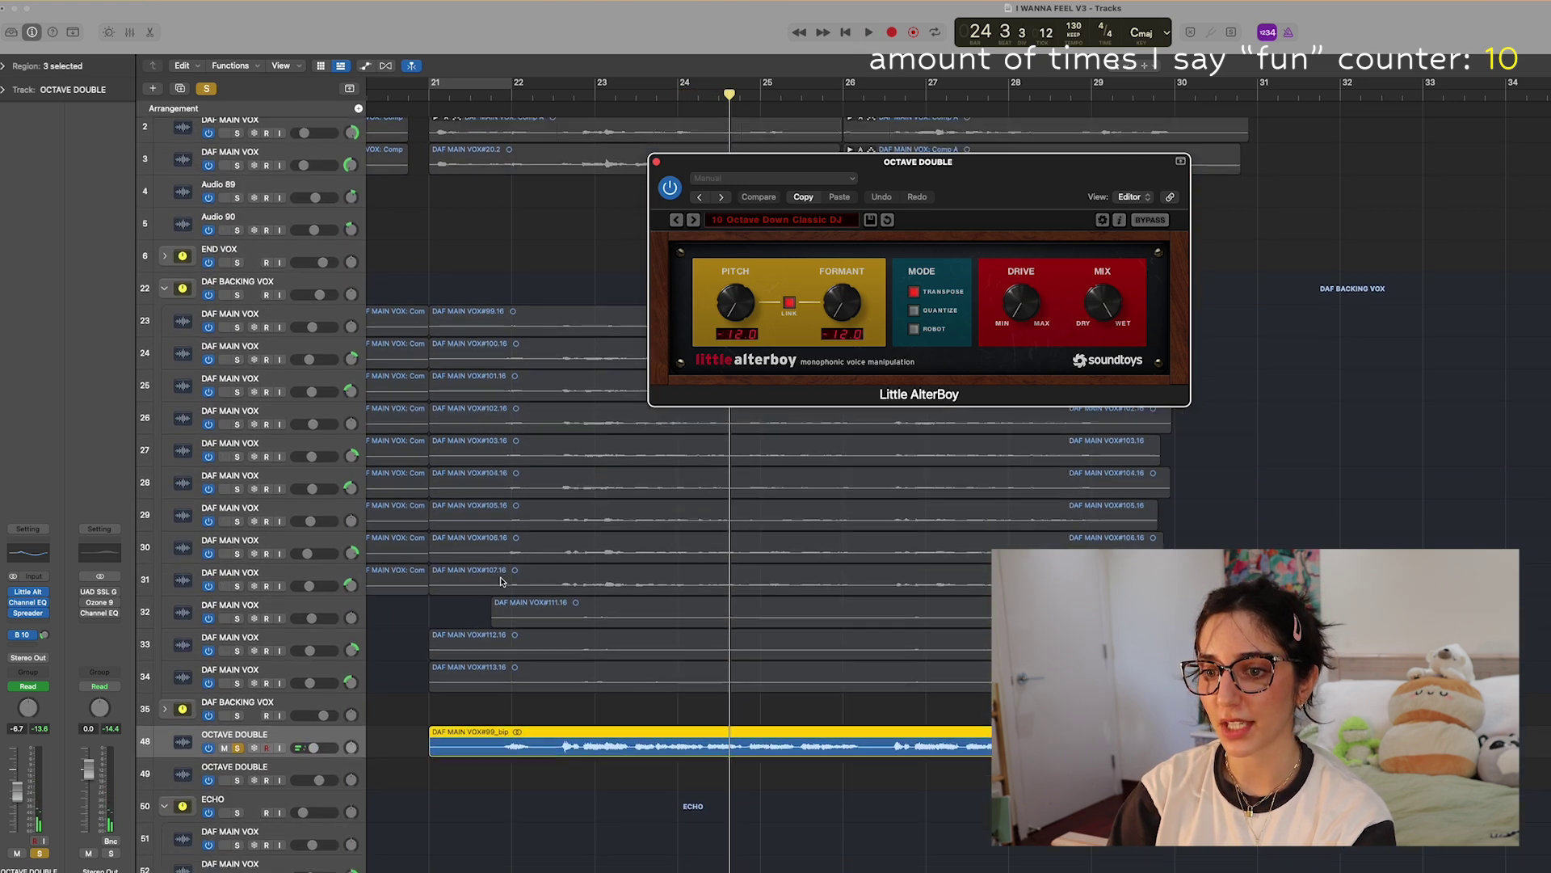
{"action": "scroll", "coordinate": [500, 581], "scroll_direction": "down", "scroll_amount": 5}
{"action": "key", "text": "space"}
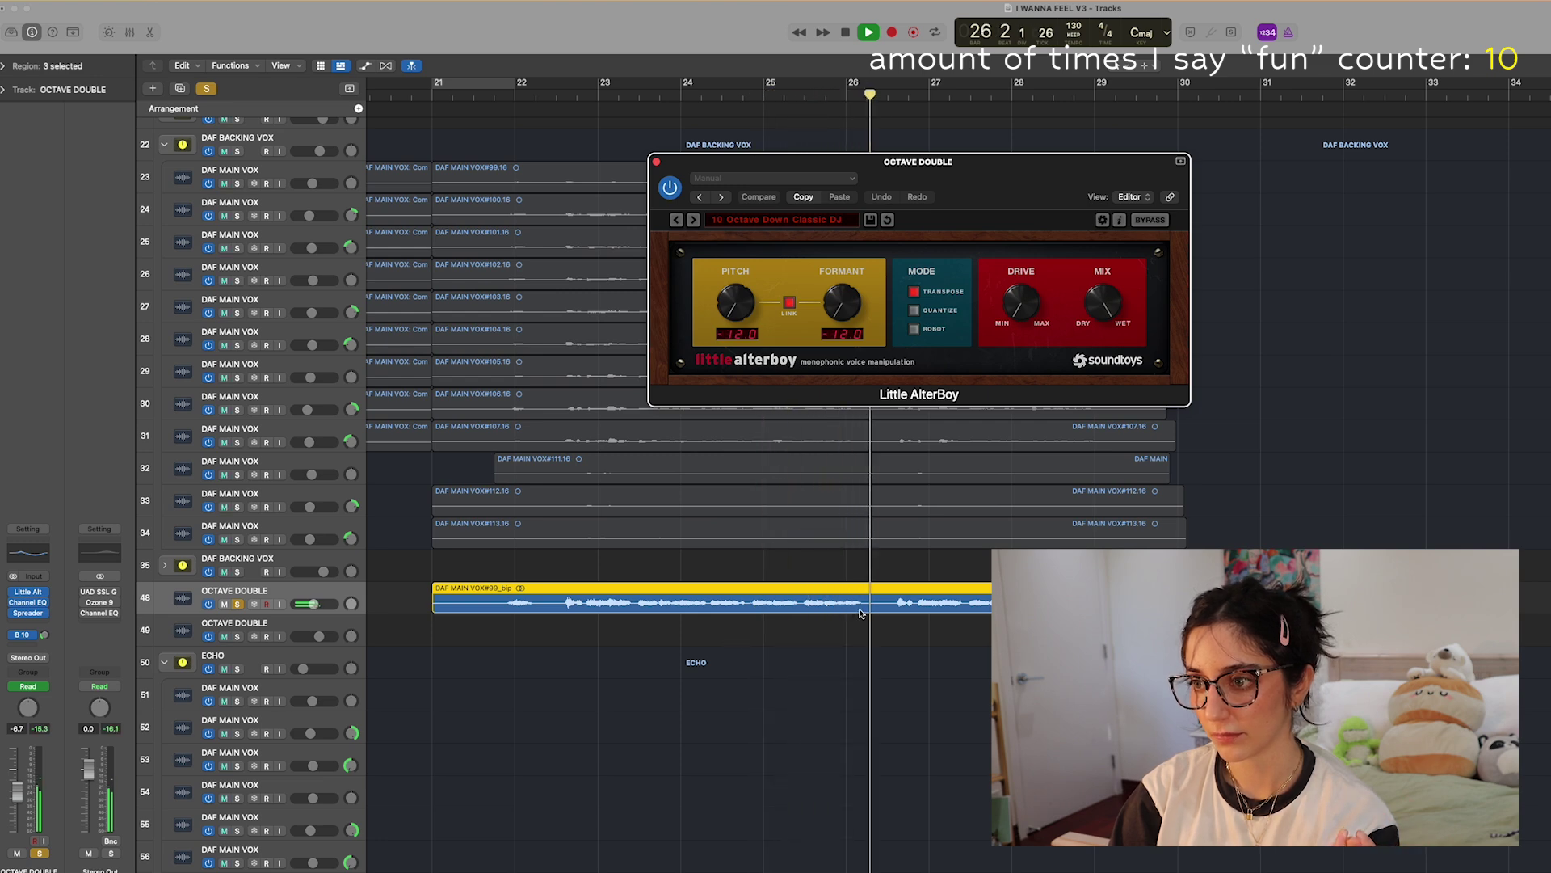
{"action": "key", "text": "space"}
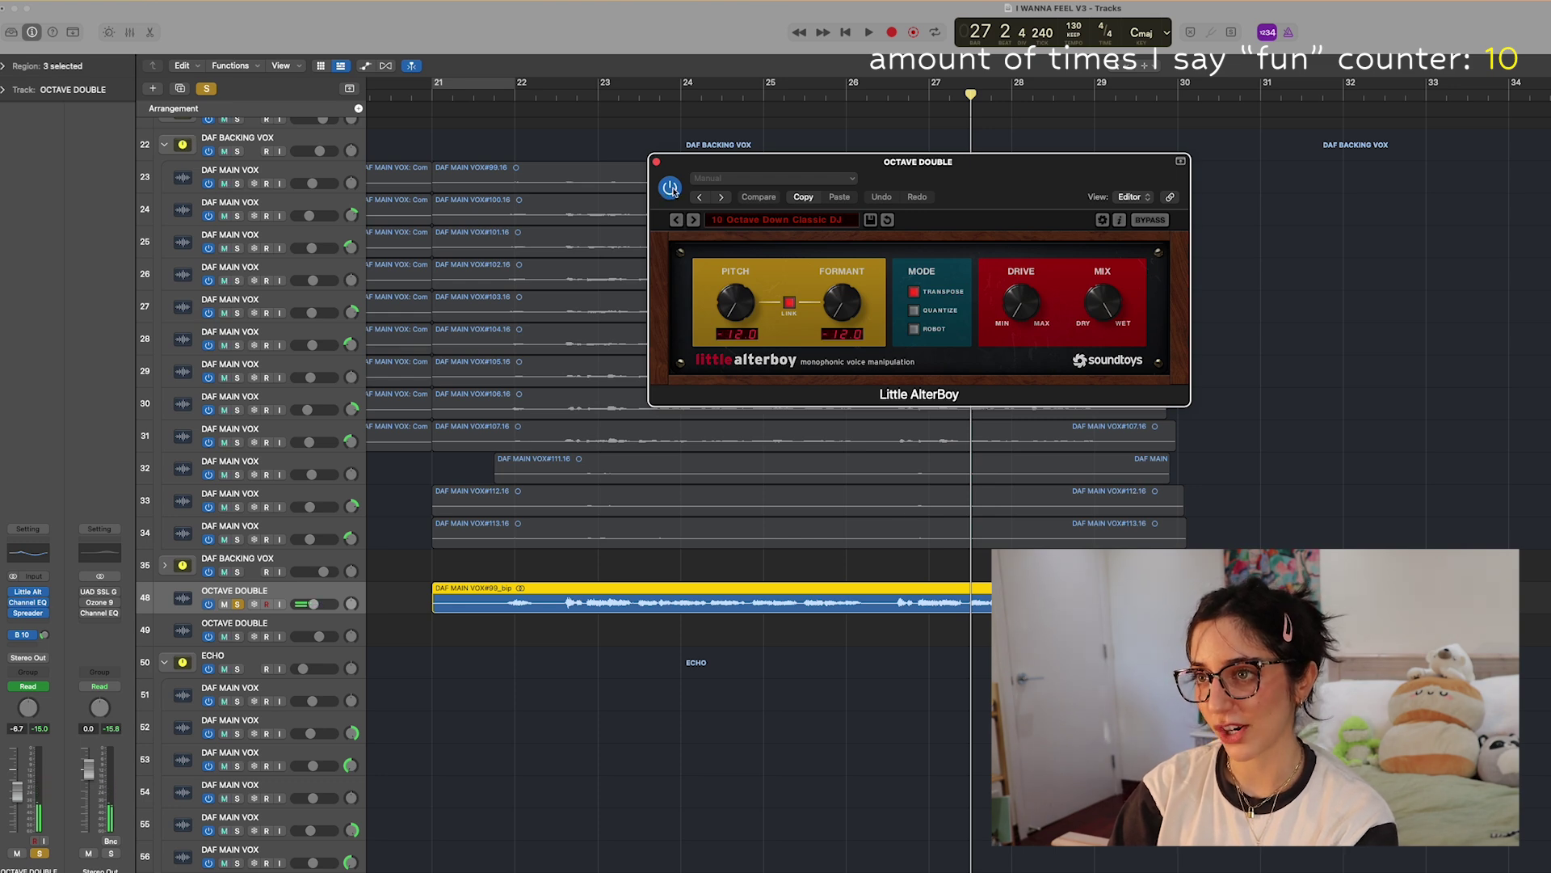
{"action": "left_click", "coordinate": [656, 164]}
{"action": "left_click", "coordinate": [238, 603]}
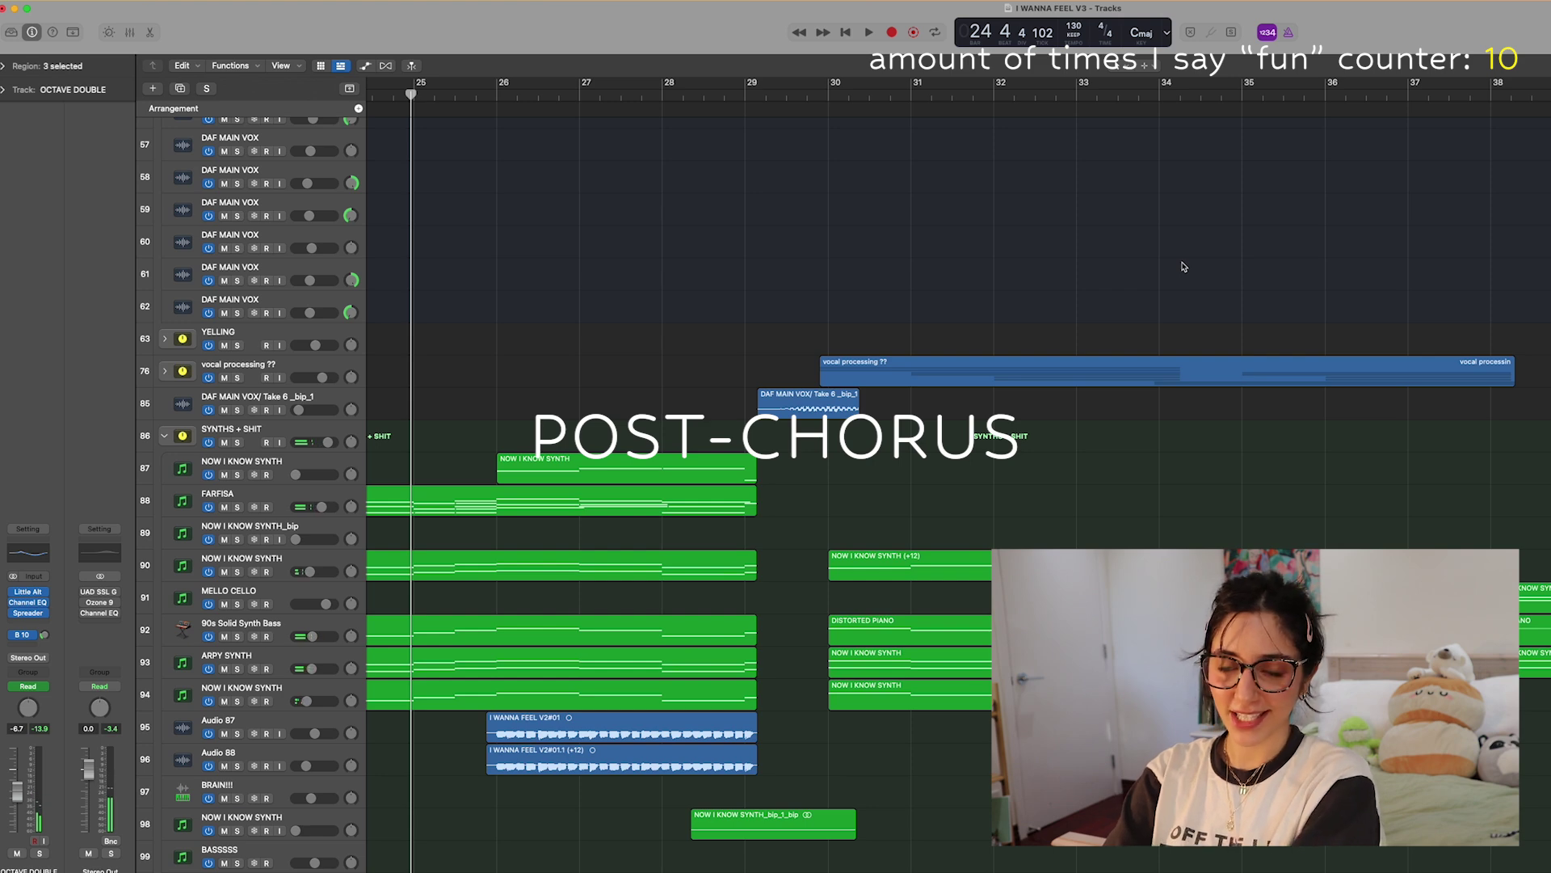
Play the full mix from between bars 28 and 29 into the start of the post-chorus
{"action": "left_click", "coordinate": [747, 94]}
{"action": "scroll", "coordinate": [821, 347], "scroll_direction": "up", "scroll_amount": 3}
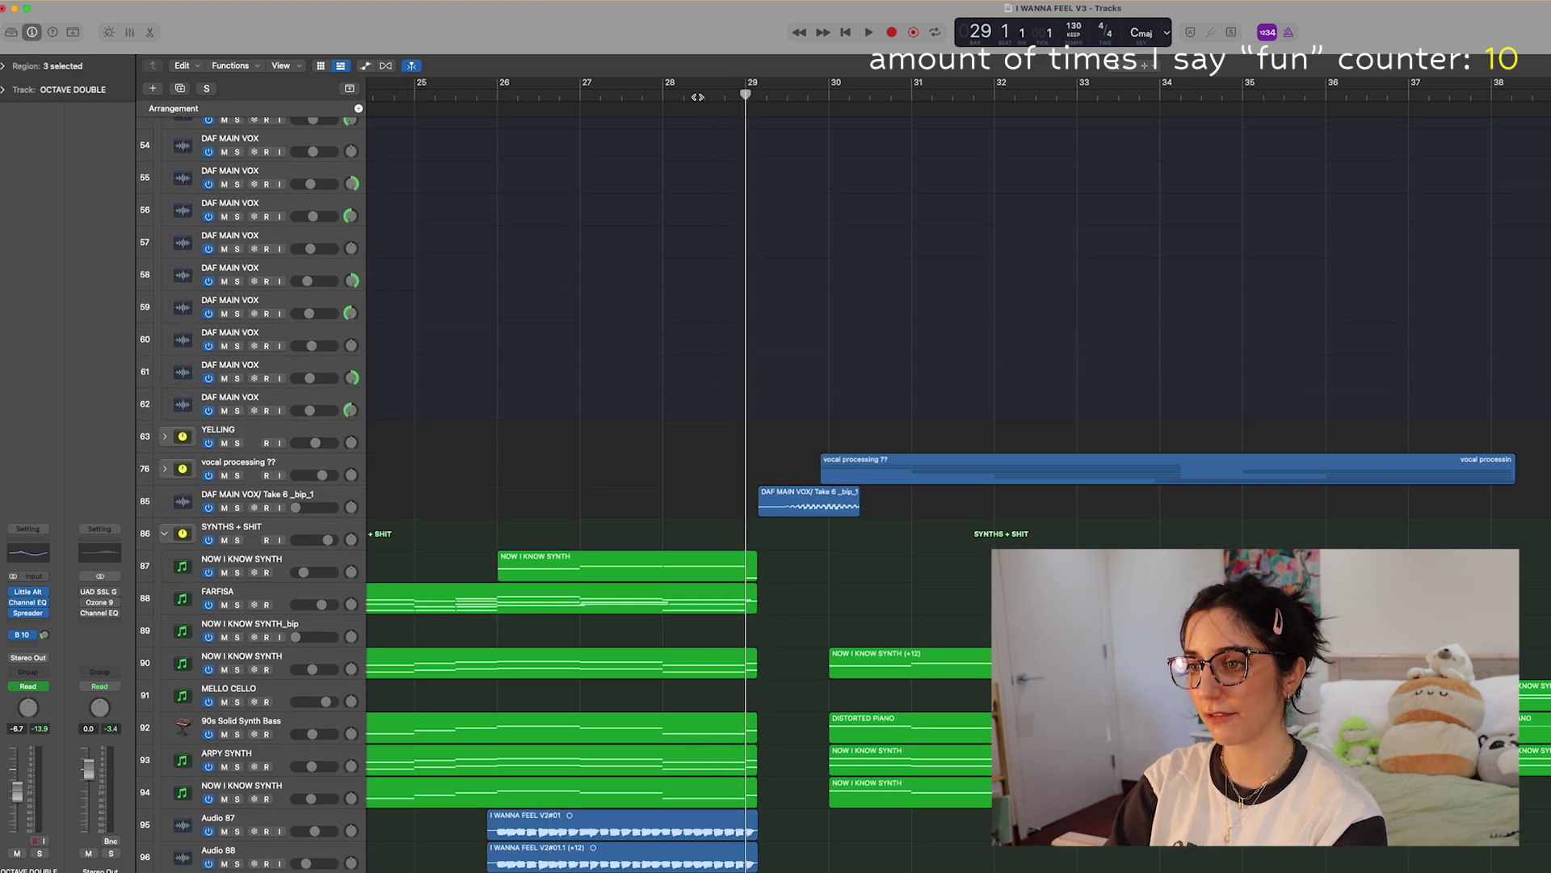
{"action": "left_click", "coordinate": [697, 97]}
{"action": "key", "text": "space"}
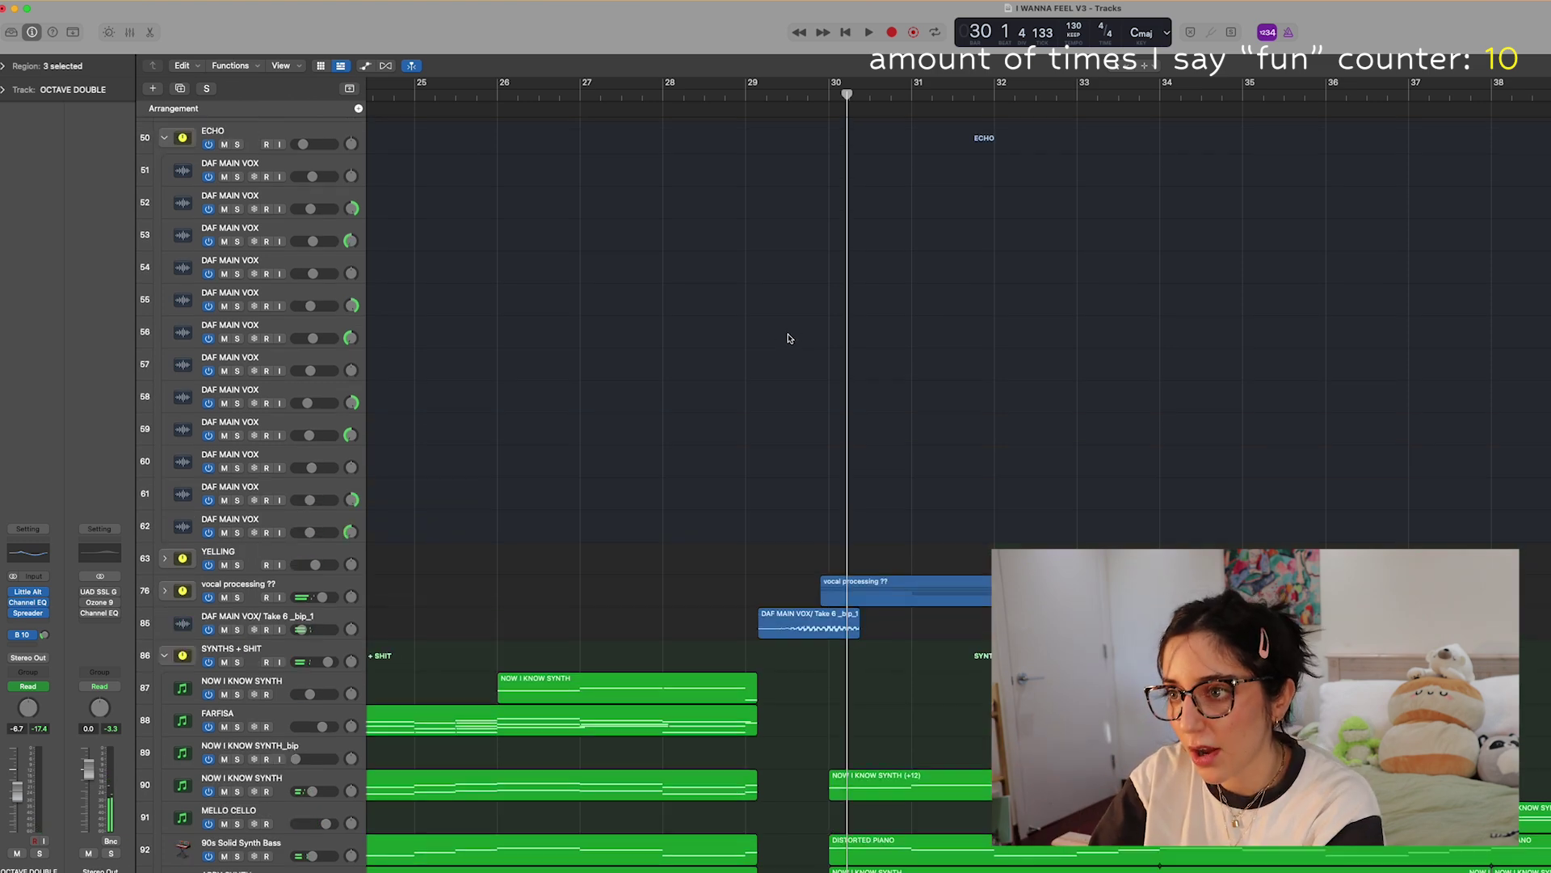
Solo the DAF MAIN VOX/ Take 6 _bip_1 track and play its region from just after bar 29
{"action": "scroll", "coordinate": [788, 335], "scroll_direction": "up", "scroll_amount": 10}
{"action": "scroll", "coordinate": [791, 339], "scroll_direction": "down", "scroll_amount": 11}
{"action": "scroll", "coordinate": [257, 395], "scroll_direction": "down", "scroll_amount": 3}
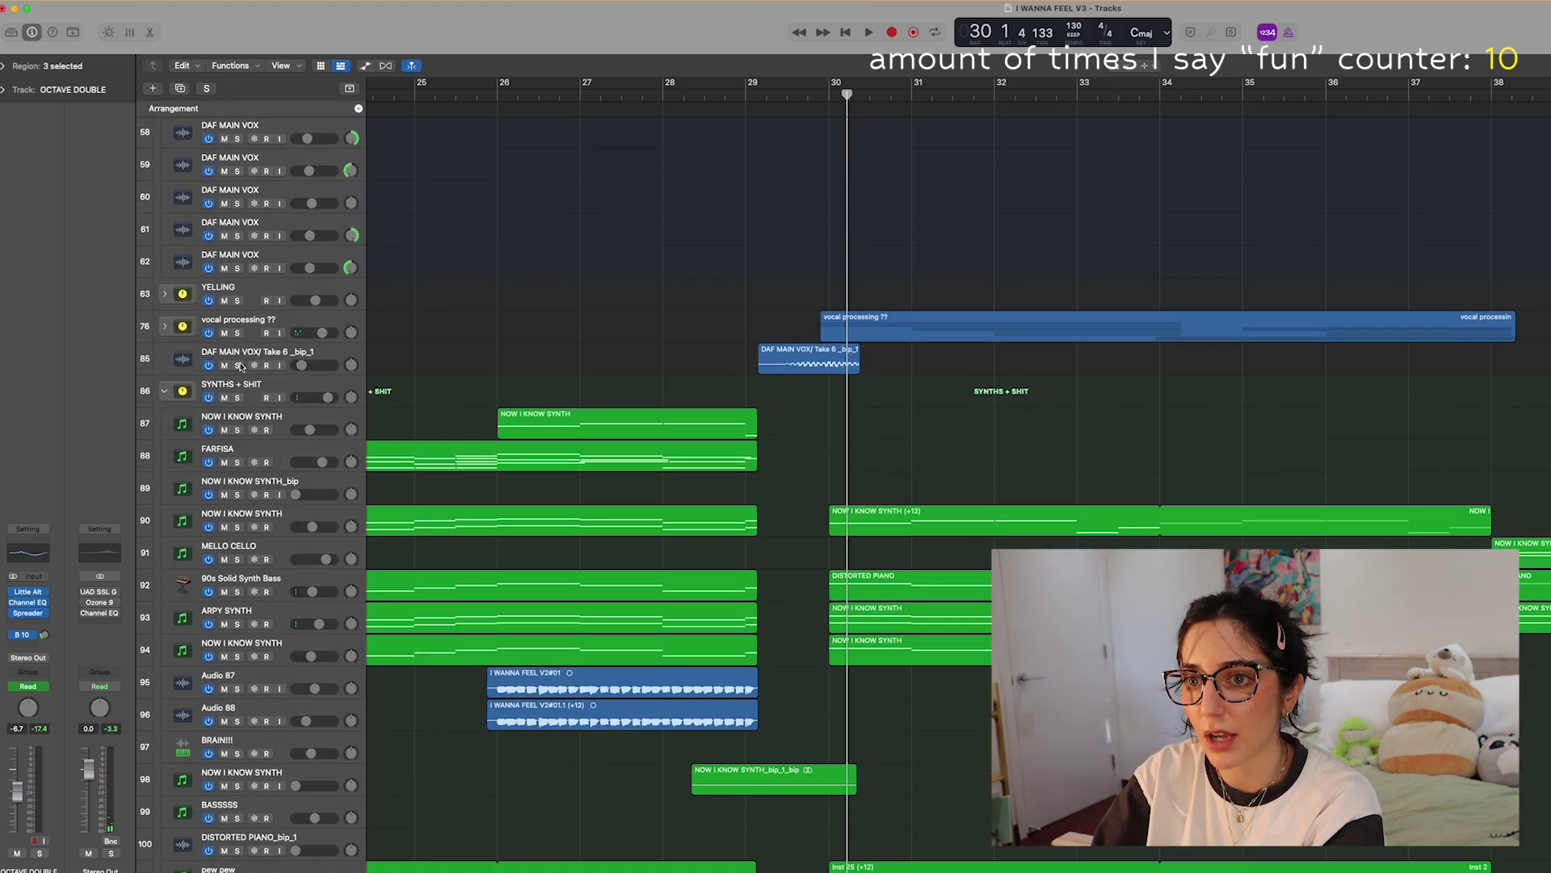
{"action": "left_click", "coordinate": [238, 365]}
{"action": "left_click_drag", "start_coordinate": [788, 103], "coordinate": [766, 95]}
{"action": "key", "text": "space"}
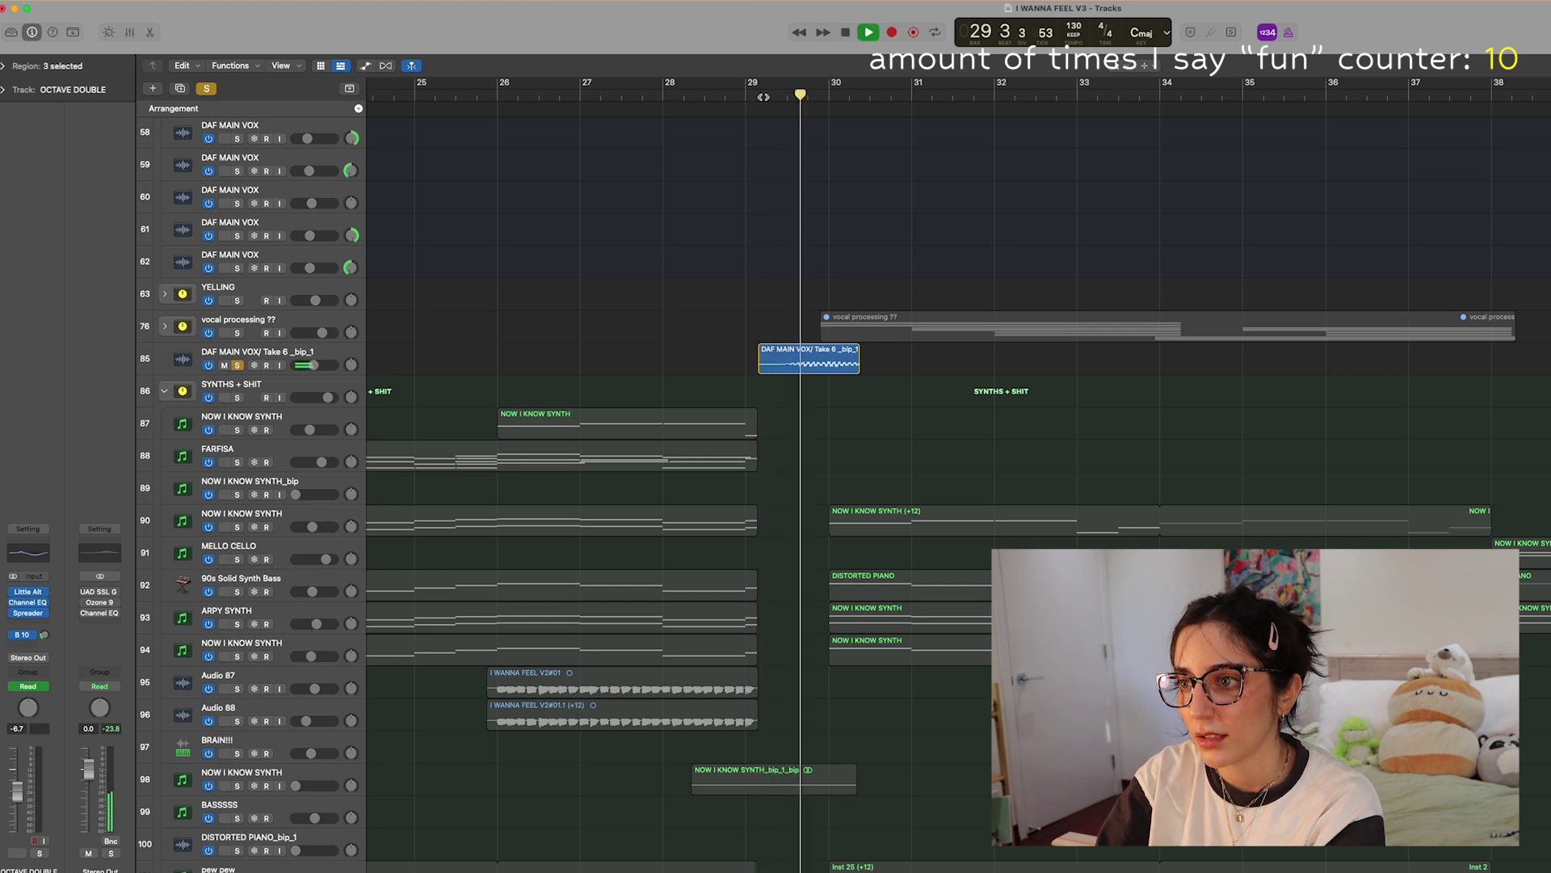
{"action": "key", "text": "space"}
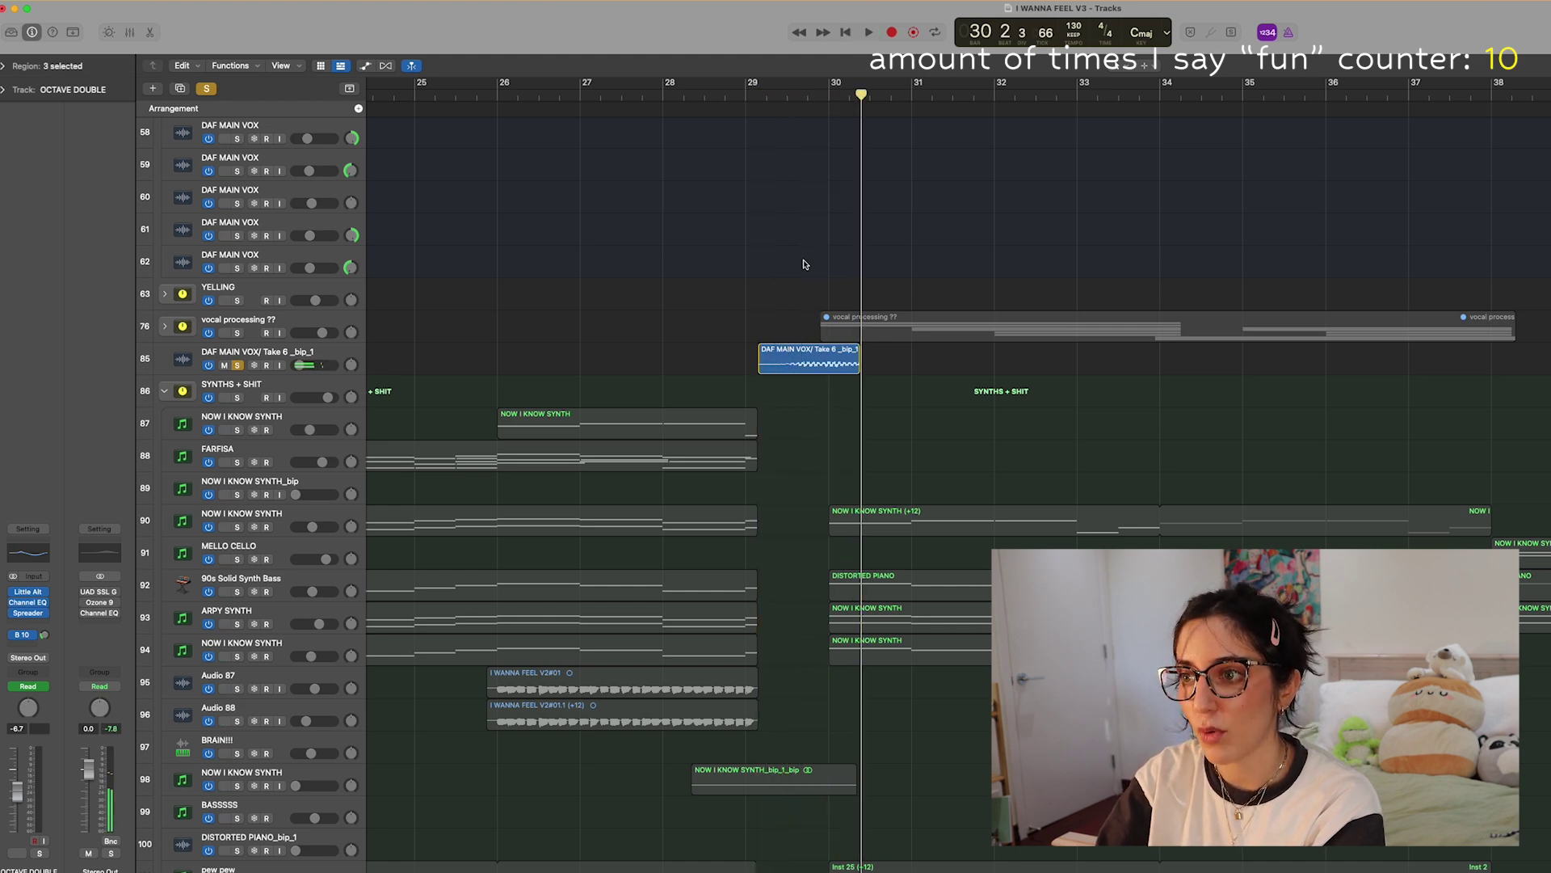
Replay the soloed Take 6 _bip_1 region from its start just after bar 29
{"action": "scroll", "coordinate": [899, 264], "scroll_direction": "up", "scroll_amount": 3}
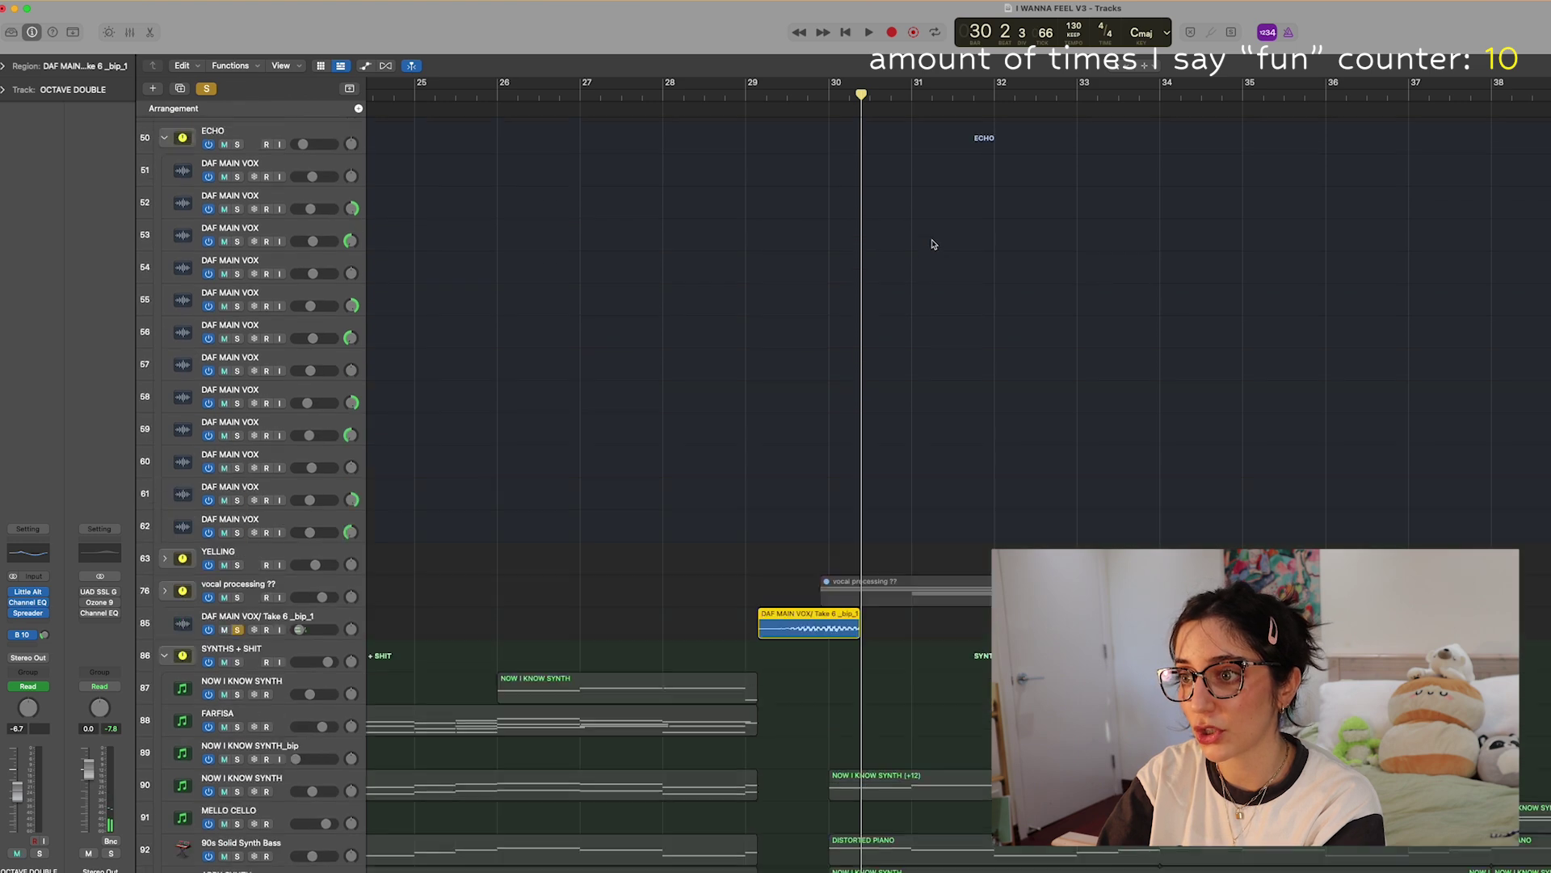
{"action": "left_click", "coordinate": [791, 91]}
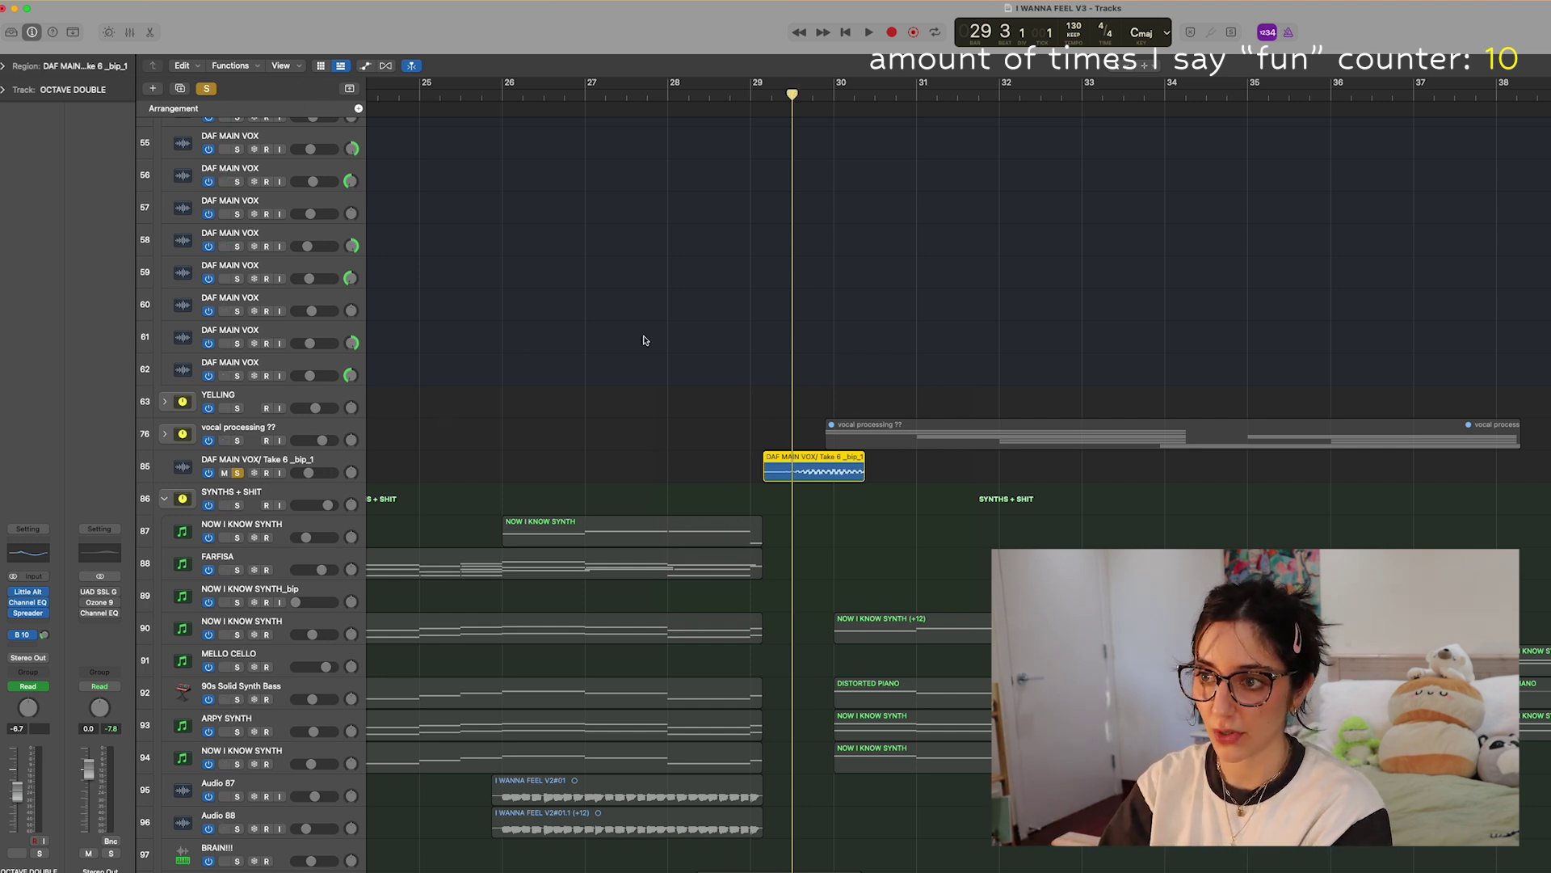
{"action": "left_click", "coordinate": [772, 95]}
{"action": "key", "text": "space"}
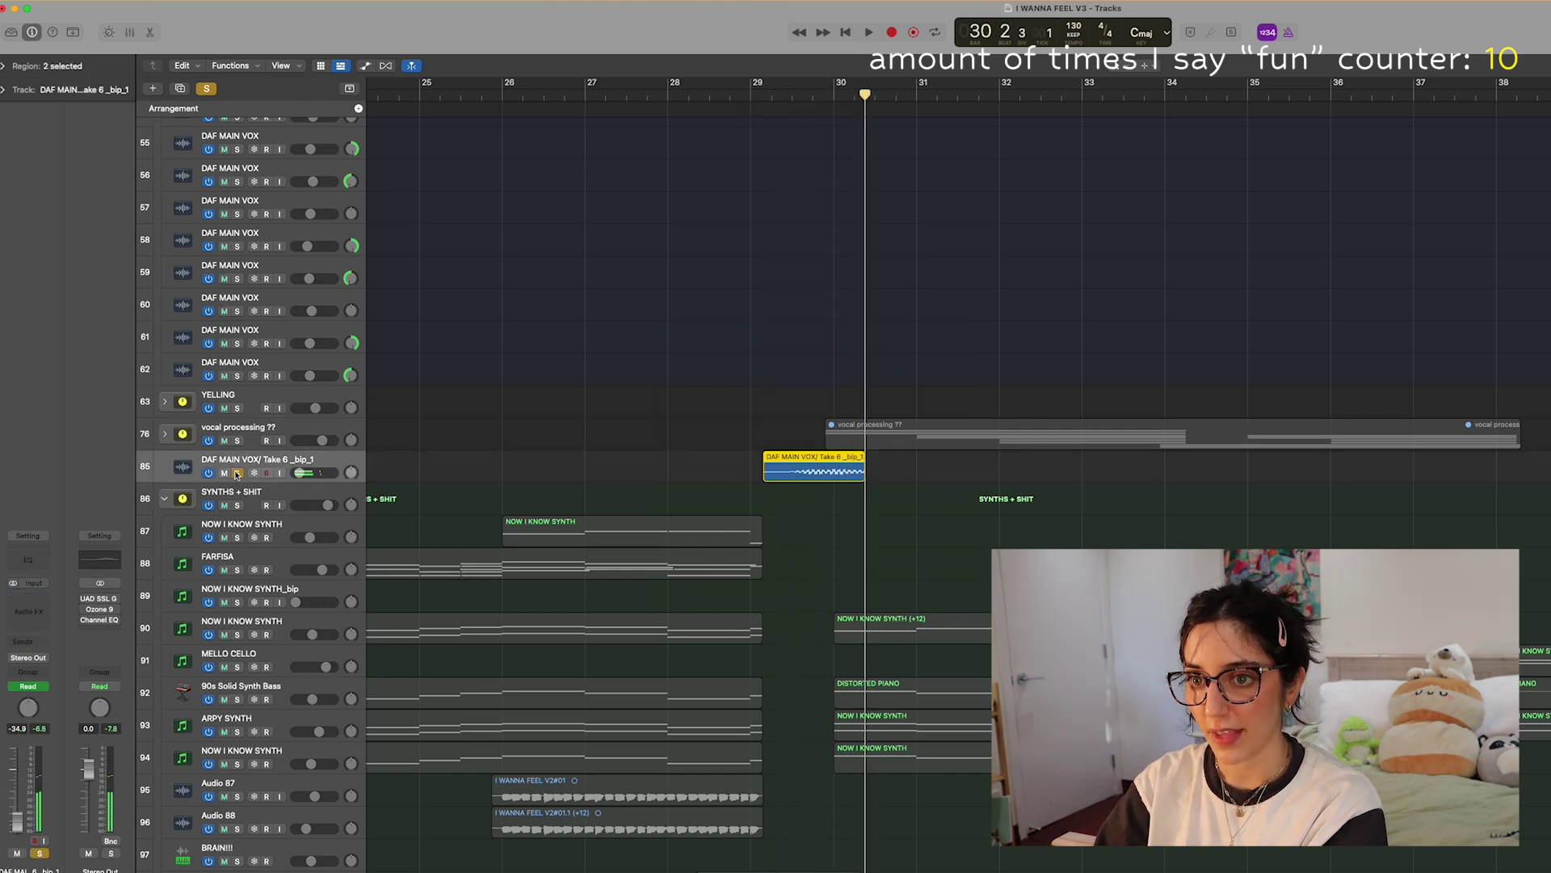
{"action": "key", "text": "space"}
Audition the soloed vocal processing ?? stack from just before bar 30, expand its layers, and select the stack
{"action": "left_click_drag", "start_coordinate": [835, 98], "coordinate": [826, 99]}
{"action": "key", "text": "space"}
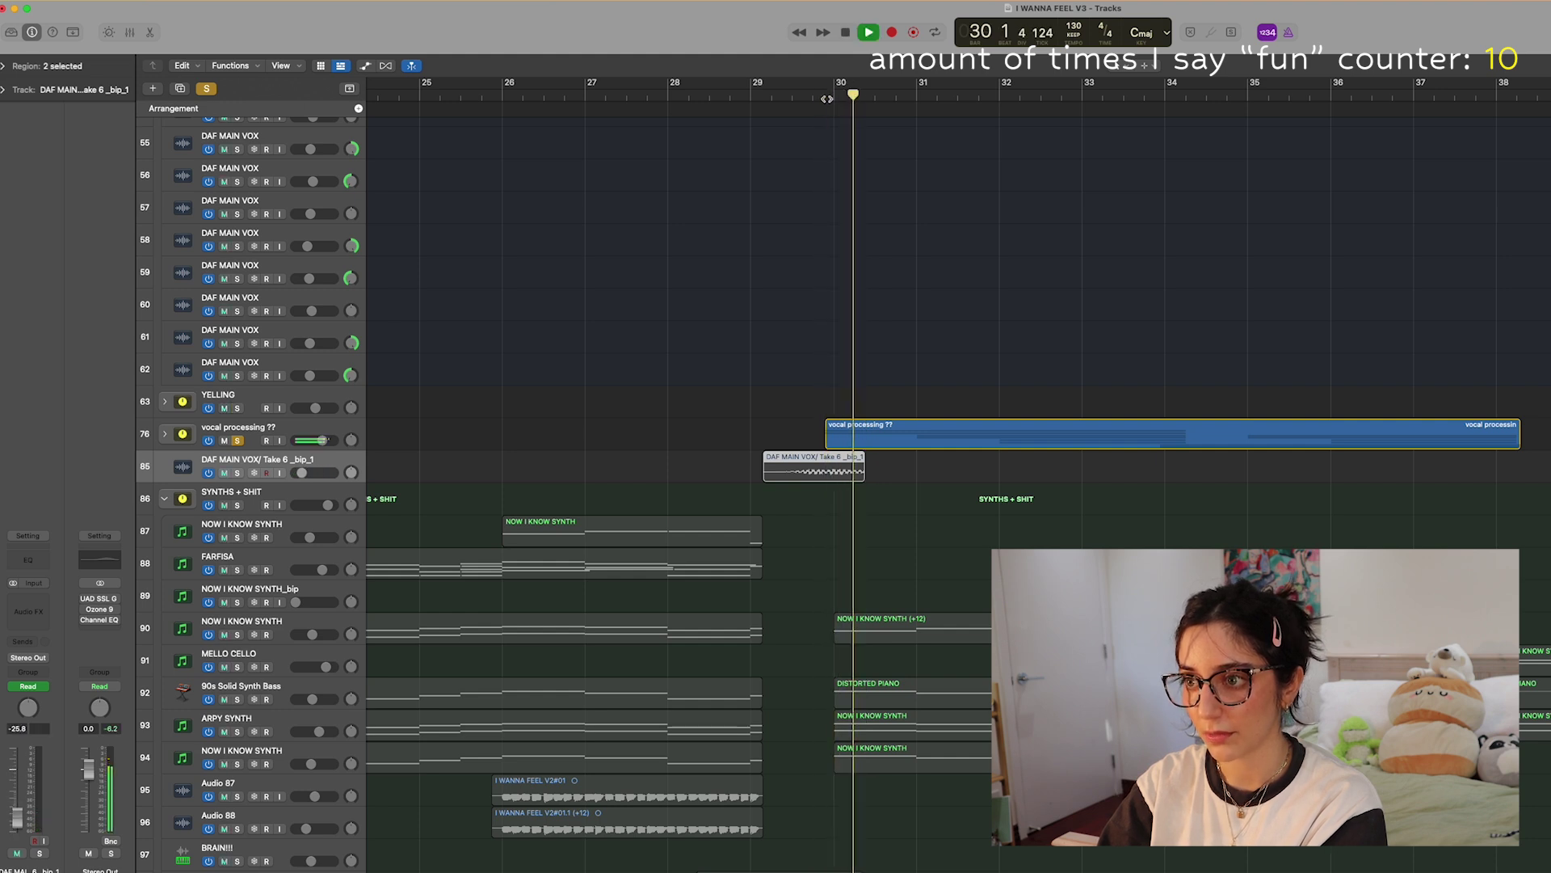
{"action": "left_click", "coordinate": [164, 434]}
{"action": "left_click", "coordinate": [240, 430]}
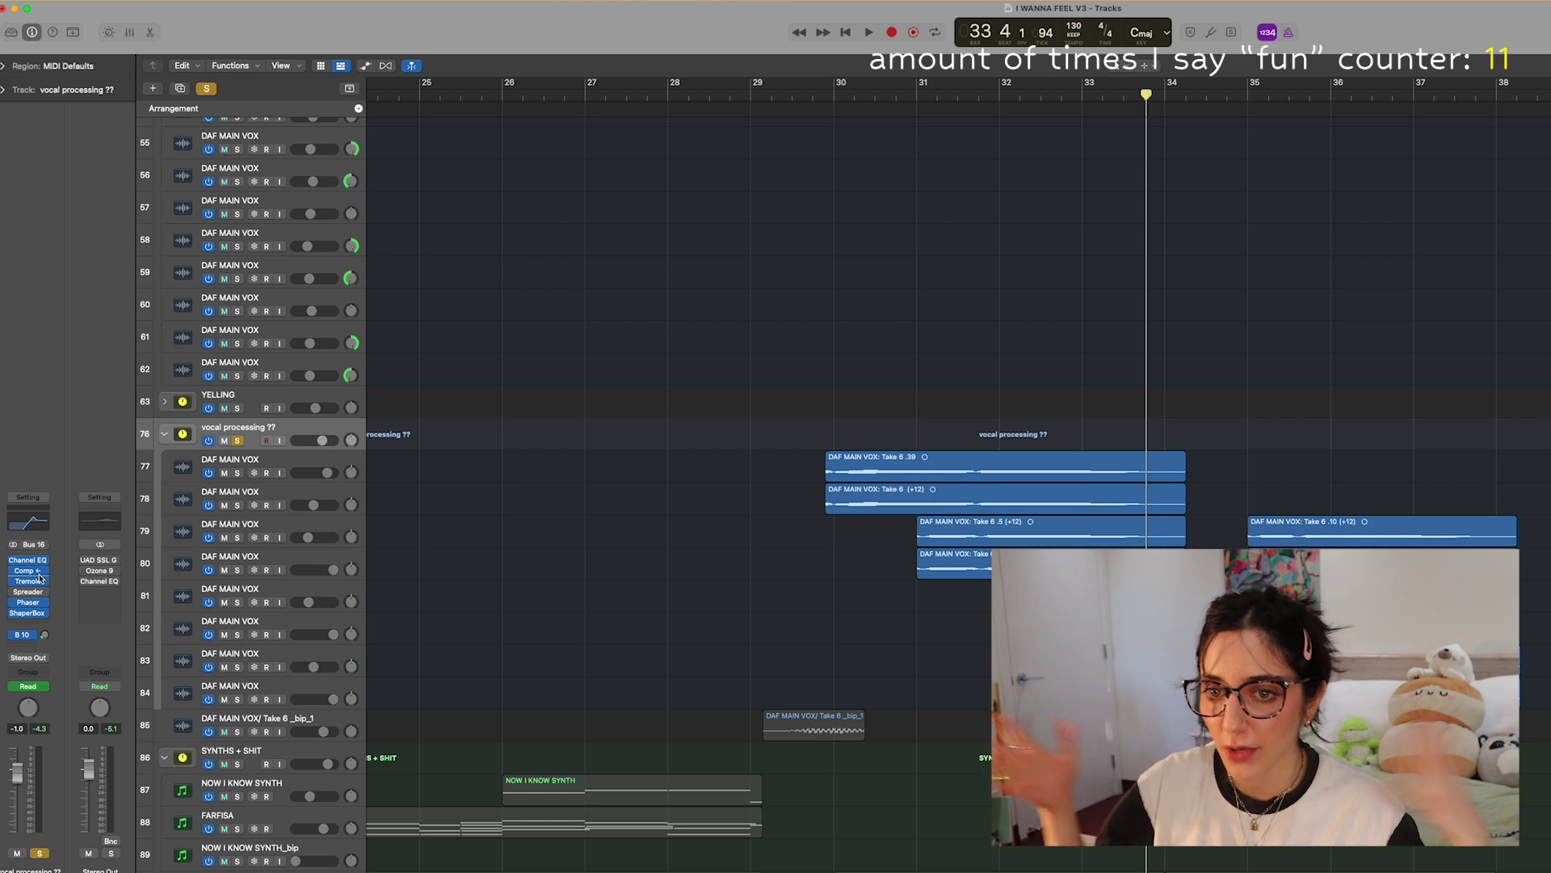
View the vocal processing ?? stack's ShaperBox 3 effect, close it, play the stack from bar 31, and return the playhead there
{"action": "left_click", "coordinate": [30, 614]}
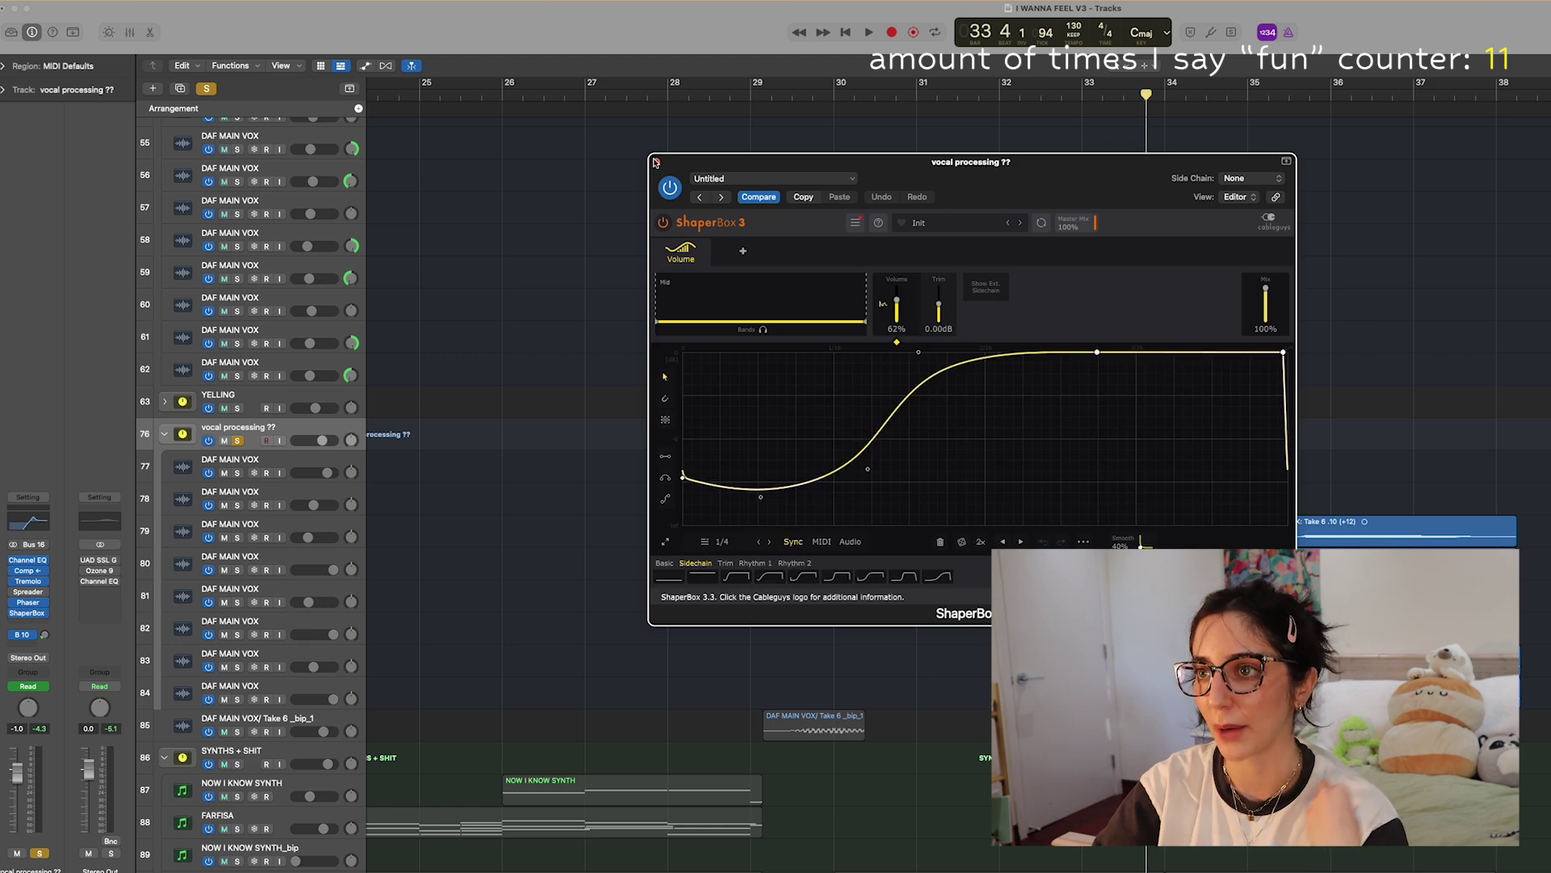
{"action": "left_click", "coordinate": [657, 163]}
{"action": "left_click", "coordinate": [924, 94]}
{"action": "key", "text": "space"}
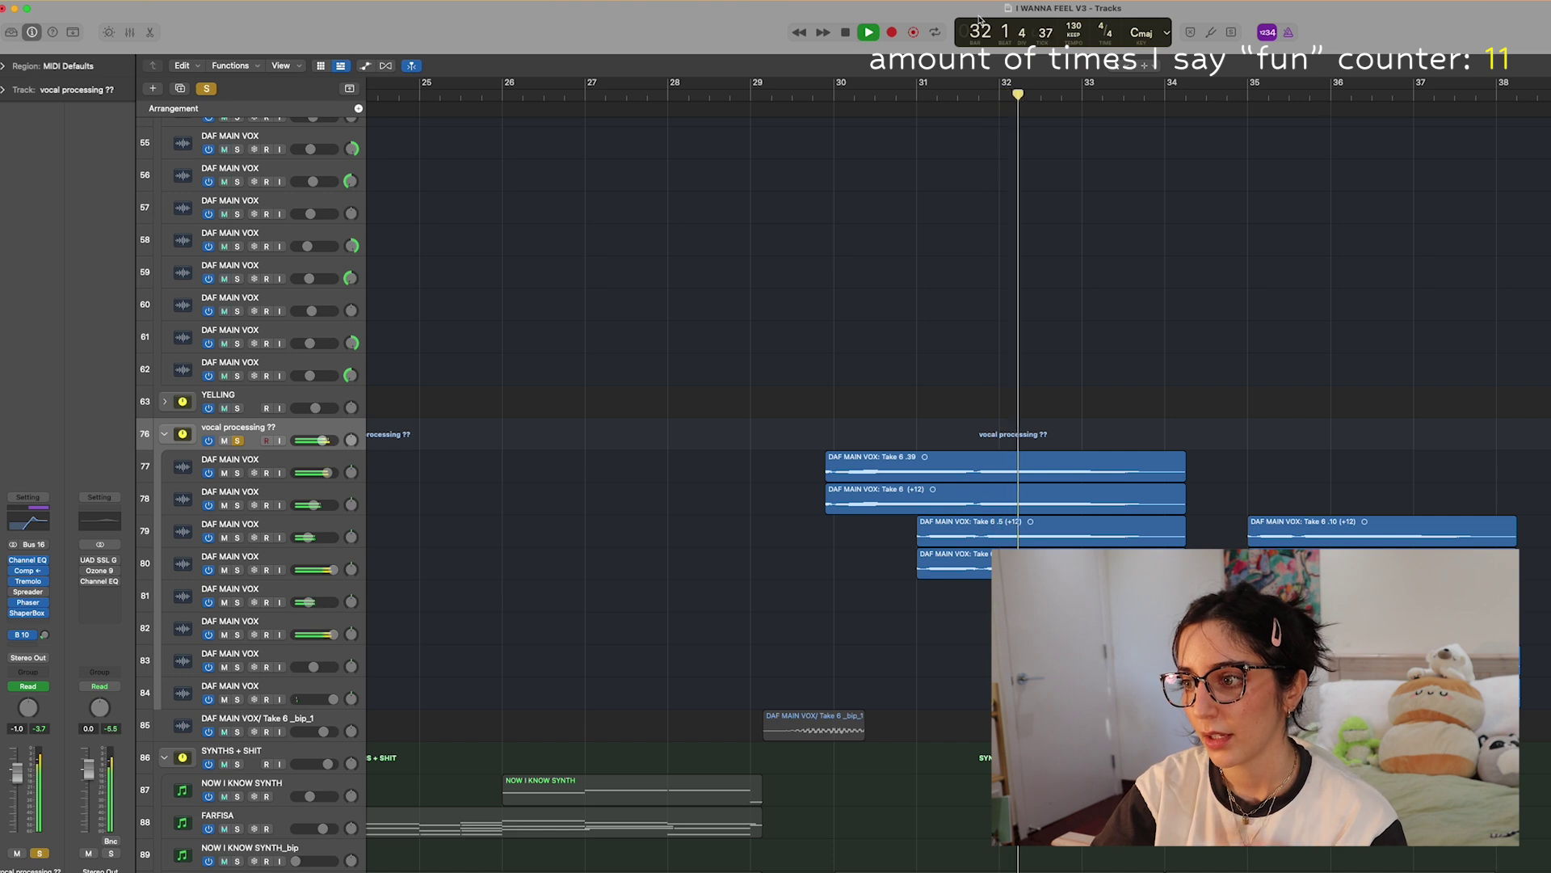
{"action": "key", "text": "space"}
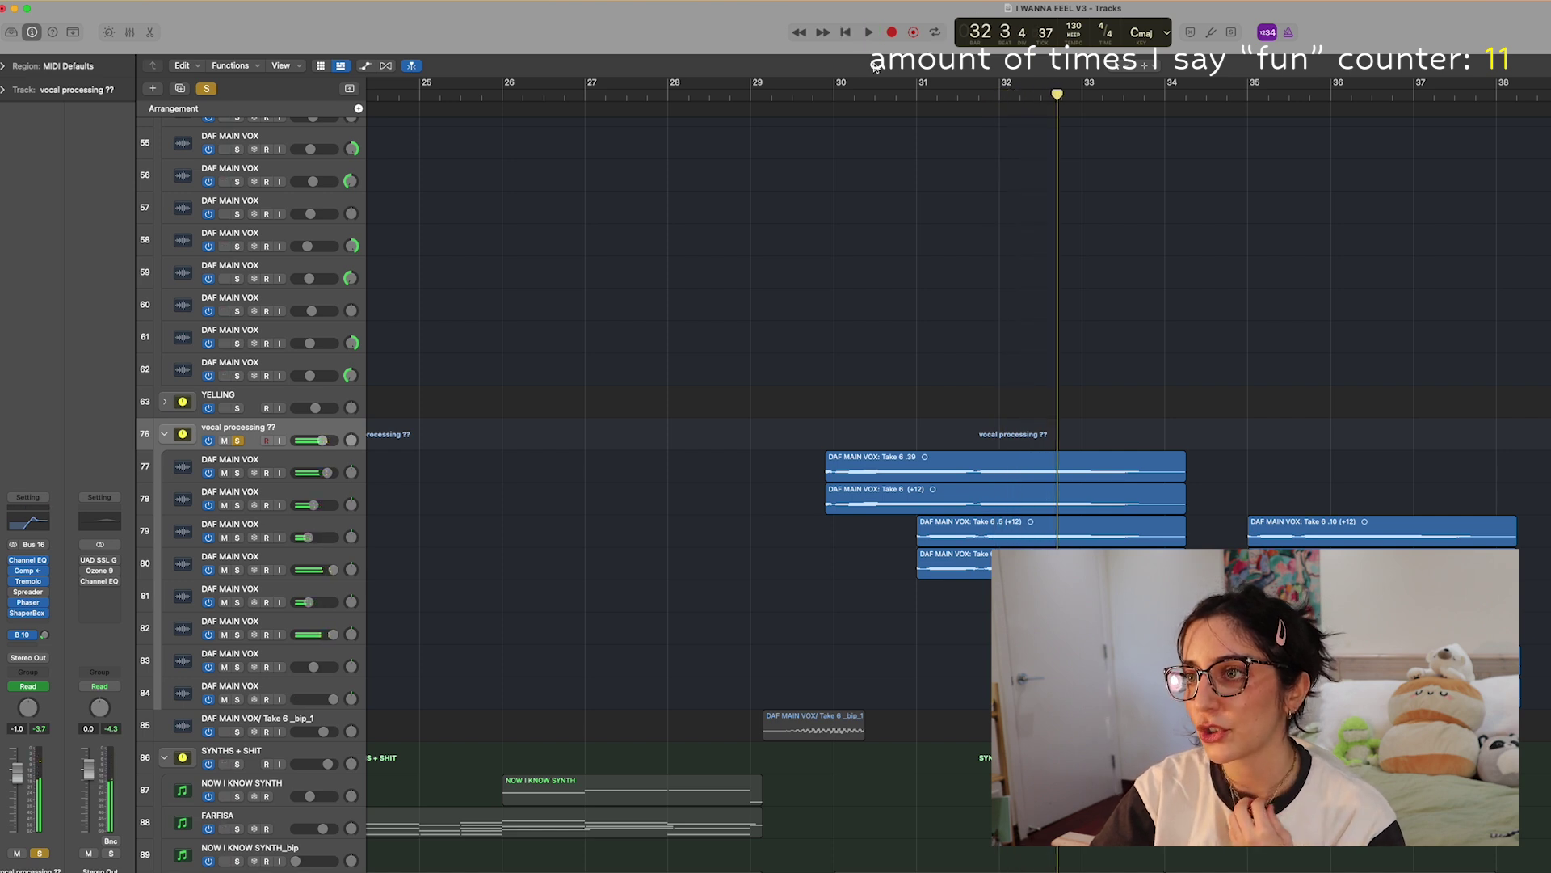
{"action": "left_click_drag", "start_coordinate": [835, 102], "coordinate": [923, 261]}
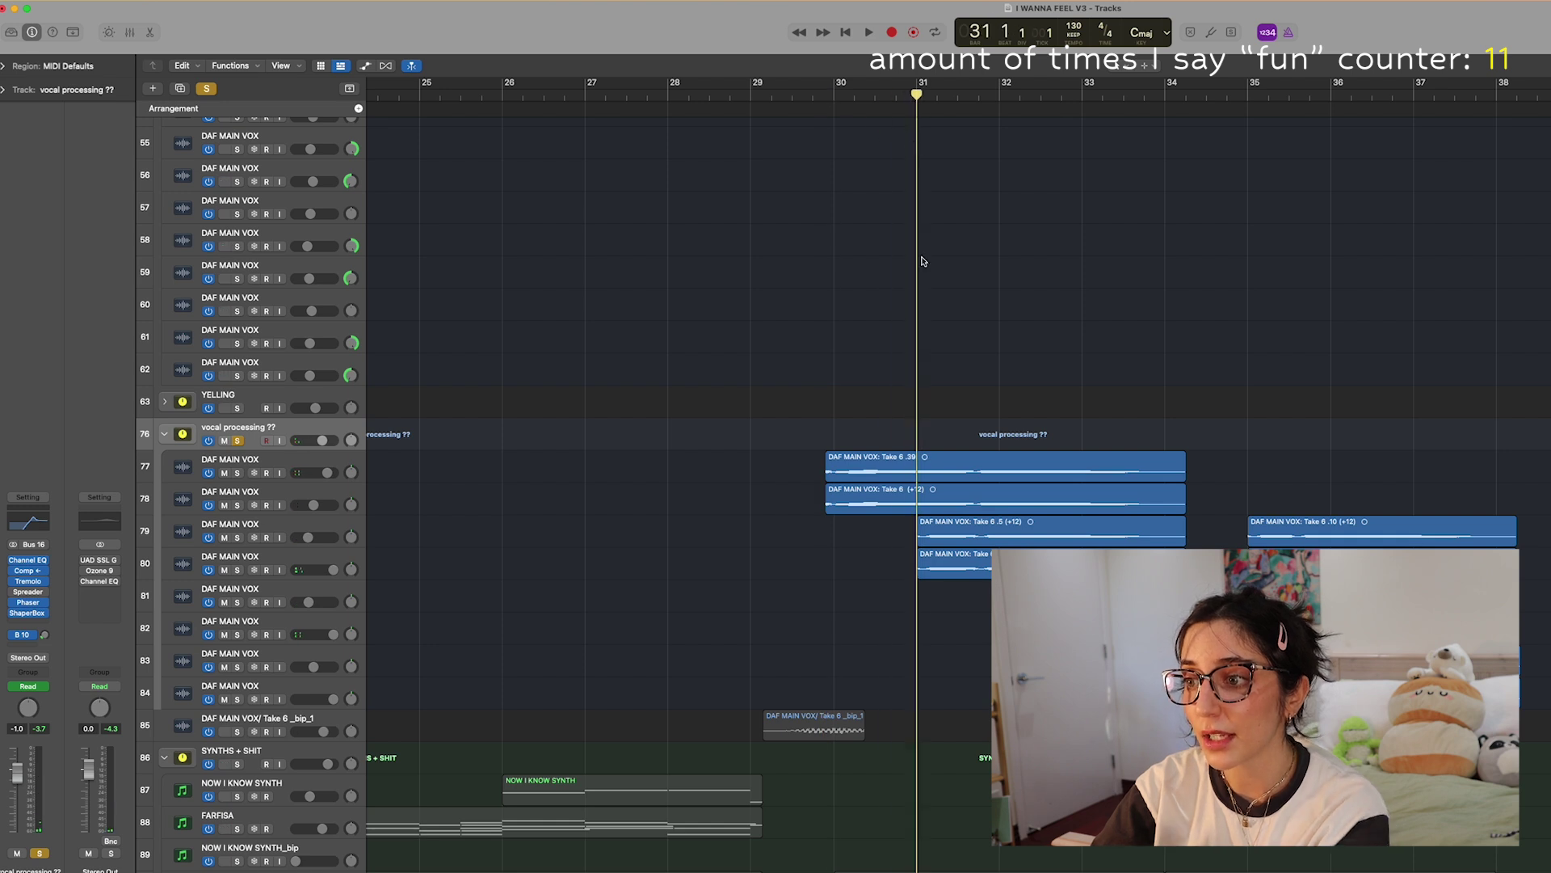
{"action": "left_click", "coordinate": [937, 530]}
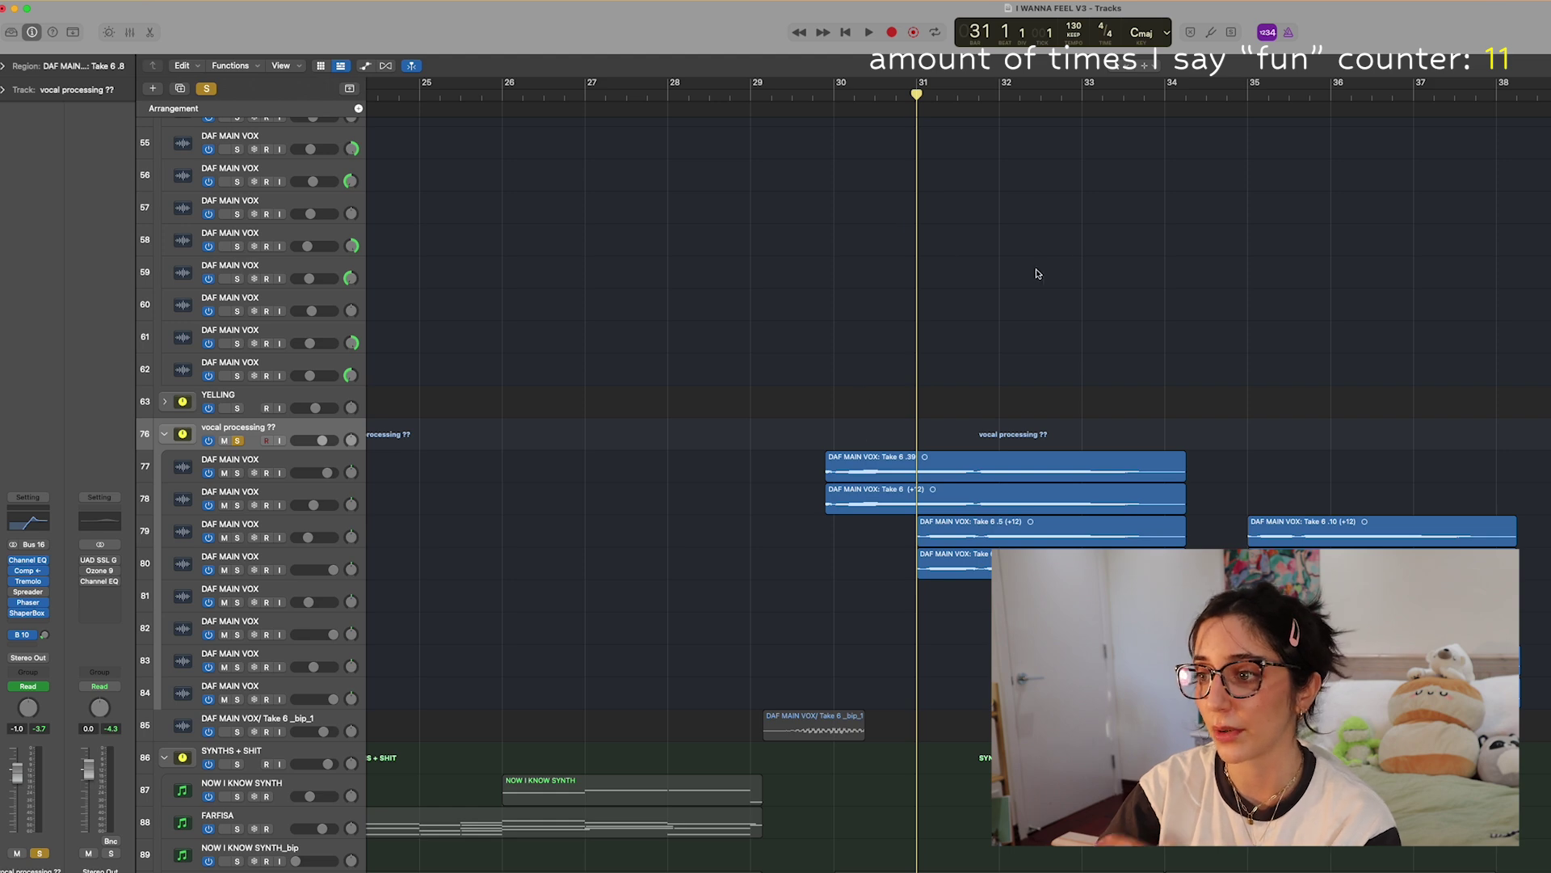
Switch the solo to the post-chorus synths: NOW I KNOW SYNTH tracks 90 and 94, 90s Solid Synth Bass and ARPY SYNTH
{"action": "scroll", "coordinate": [1164, 242], "scroll_direction": "up", "scroll_amount": 5}
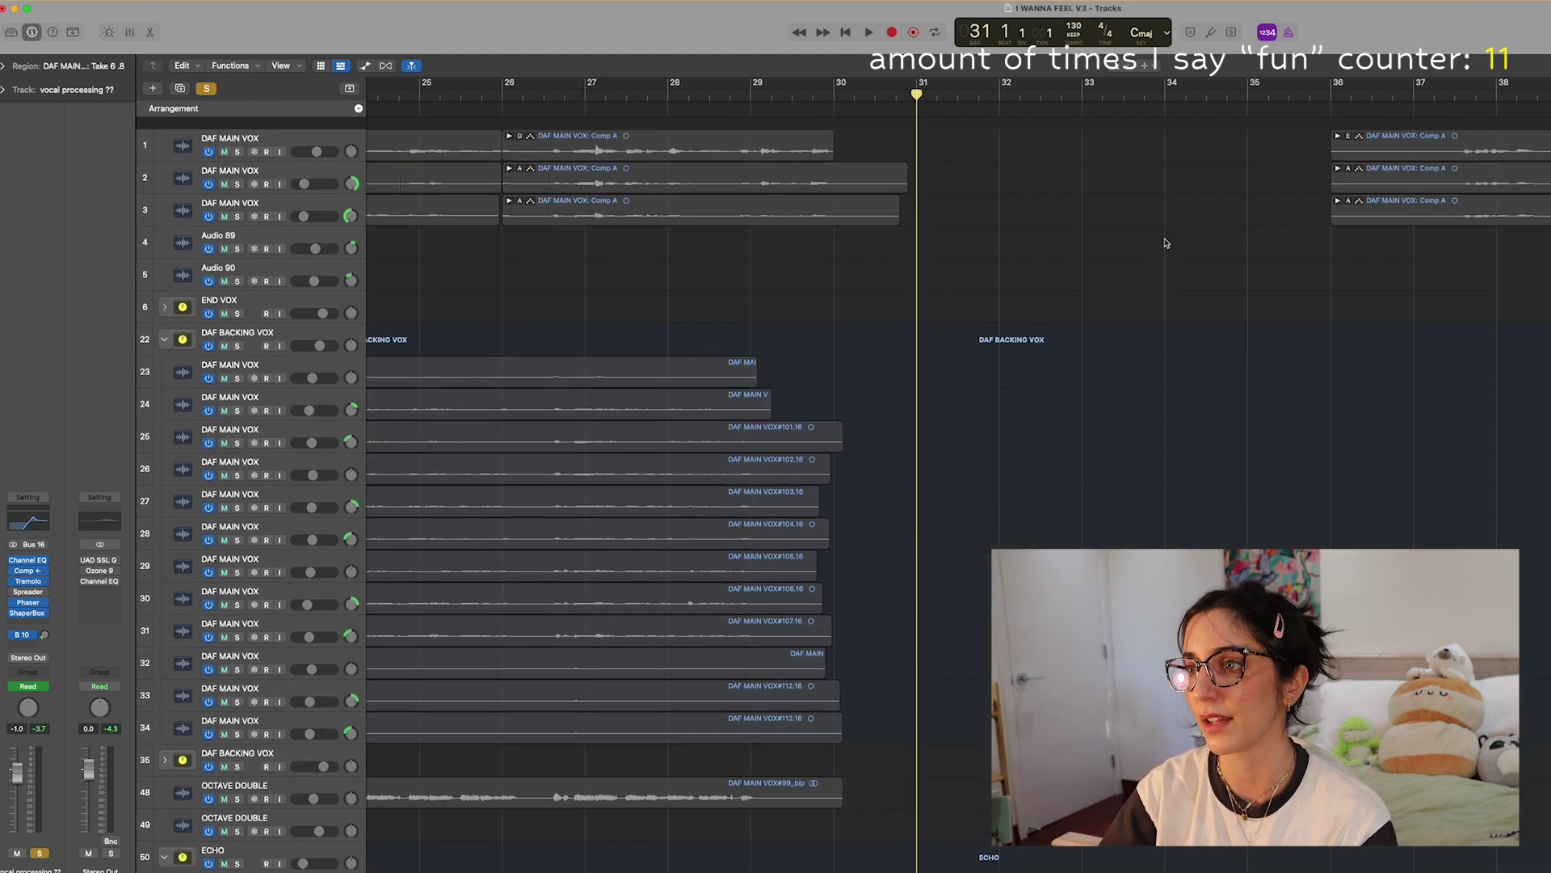
{"action": "scroll", "coordinate": [1066, 291], "scroll_direction": "down", "scroll_amount": 10}
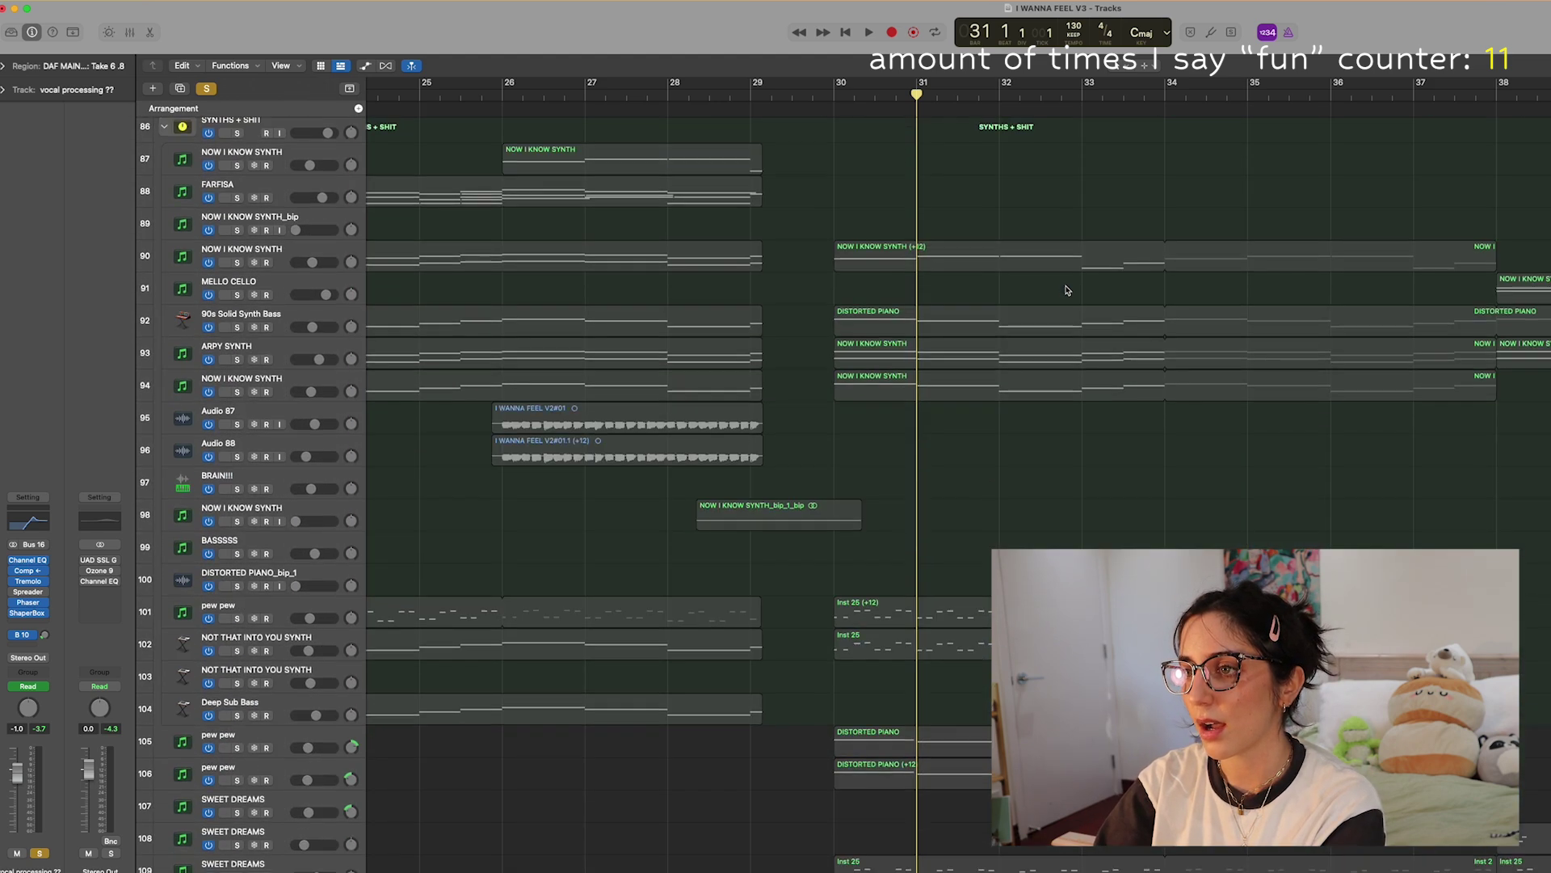
{"action": "left_click", "coordinate": [237, 218]}
{"action": "left_click", "coordinate": [237, 282]}
{"action": "left_click", "coordinate": [238, 314]}
{"action": "left_click", "coordinate": [237, 347]}
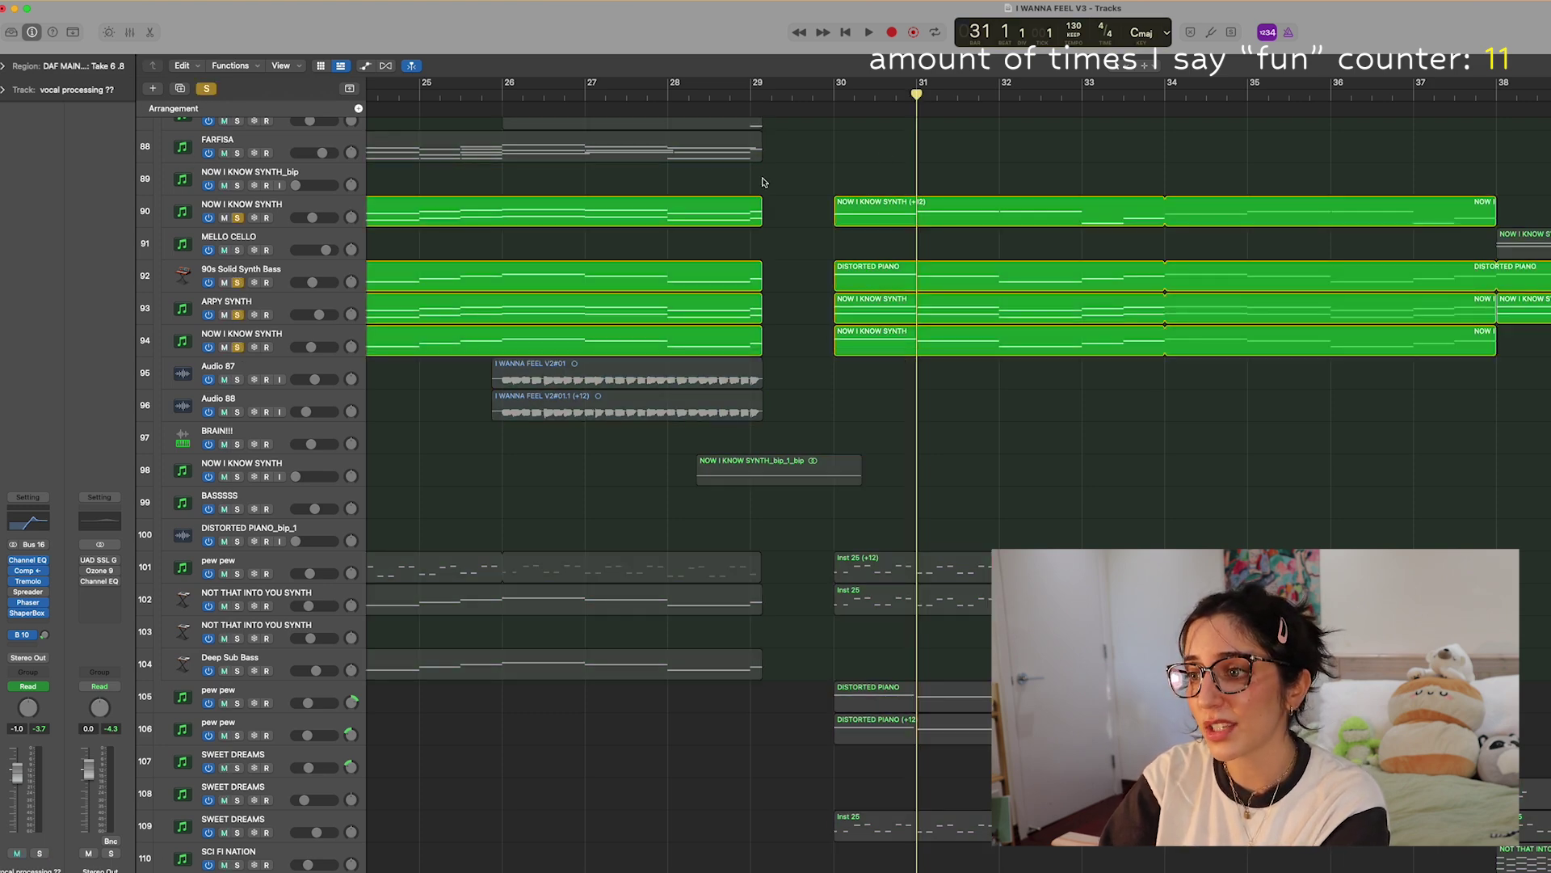
Play the soloed post-chorus synths from bar 30, then select NOW I KNOW SYNTH track 90 and its SYNTHS + SHIT stack
{"action": "left_click", "coordinate": [832, 97]}
{"action": "key", "text": "space"}
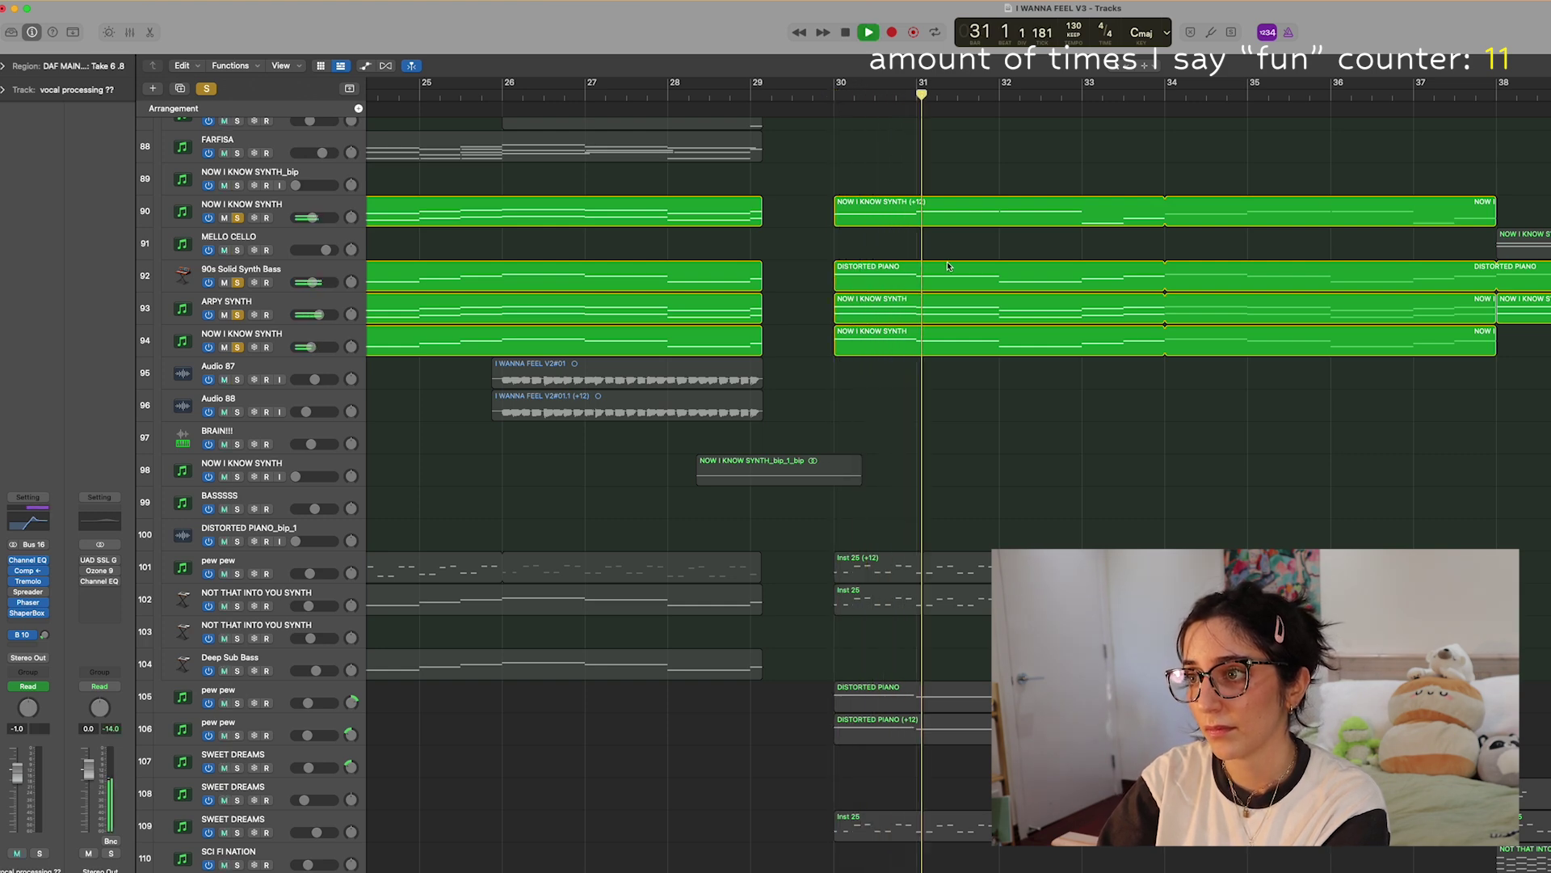
{"action": "left_click", "coordinate": [277, 203]}
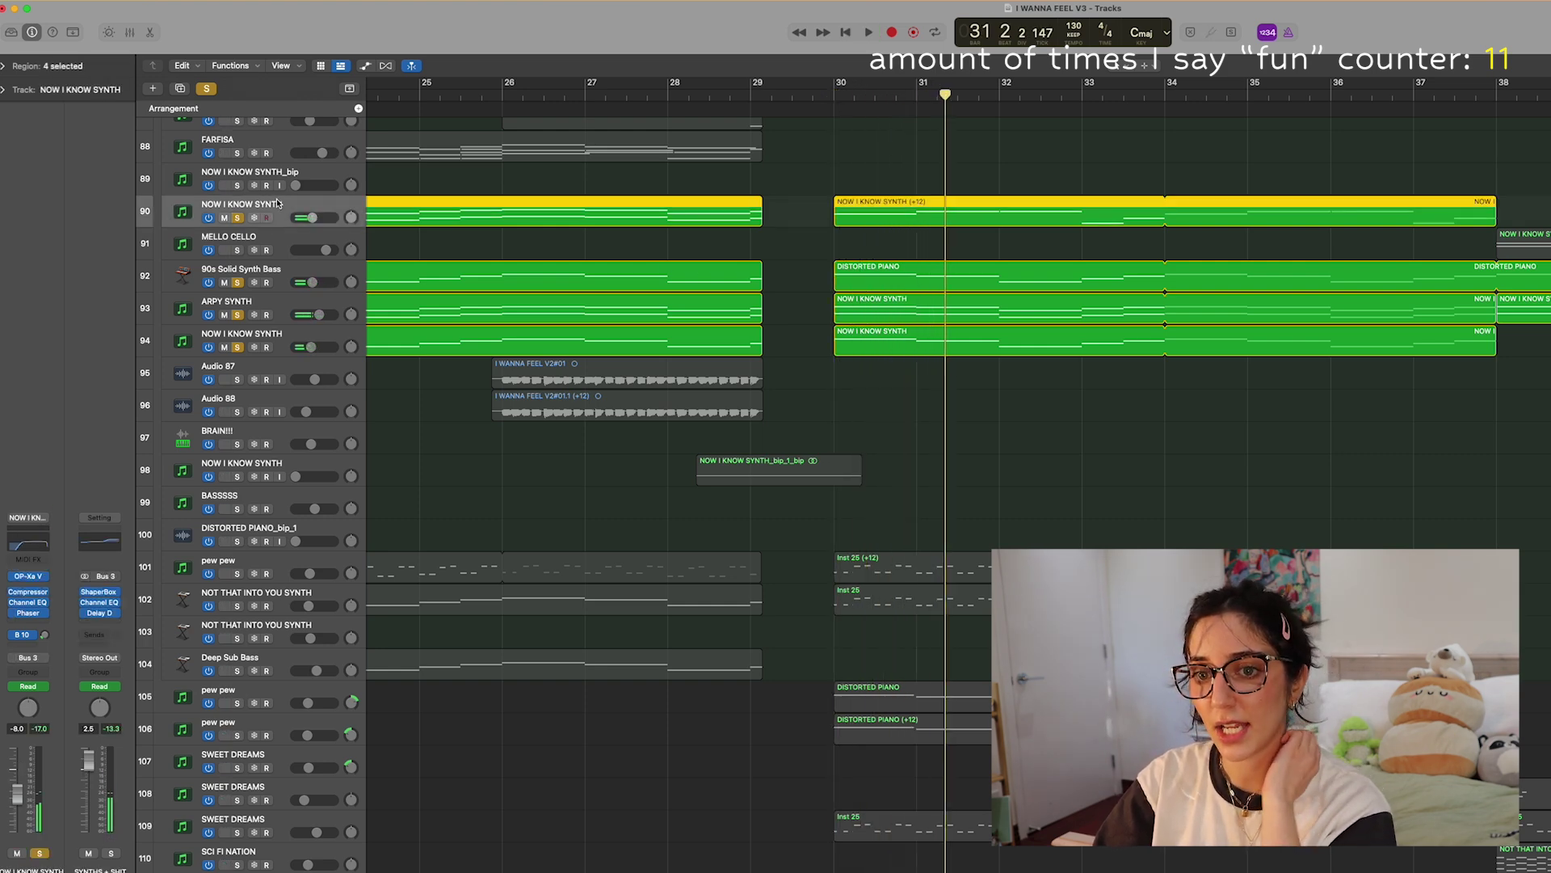
{"action": "scroll", "coordinate": [363, 398], "scroll_direction": "up", "scroll_amount": 5}
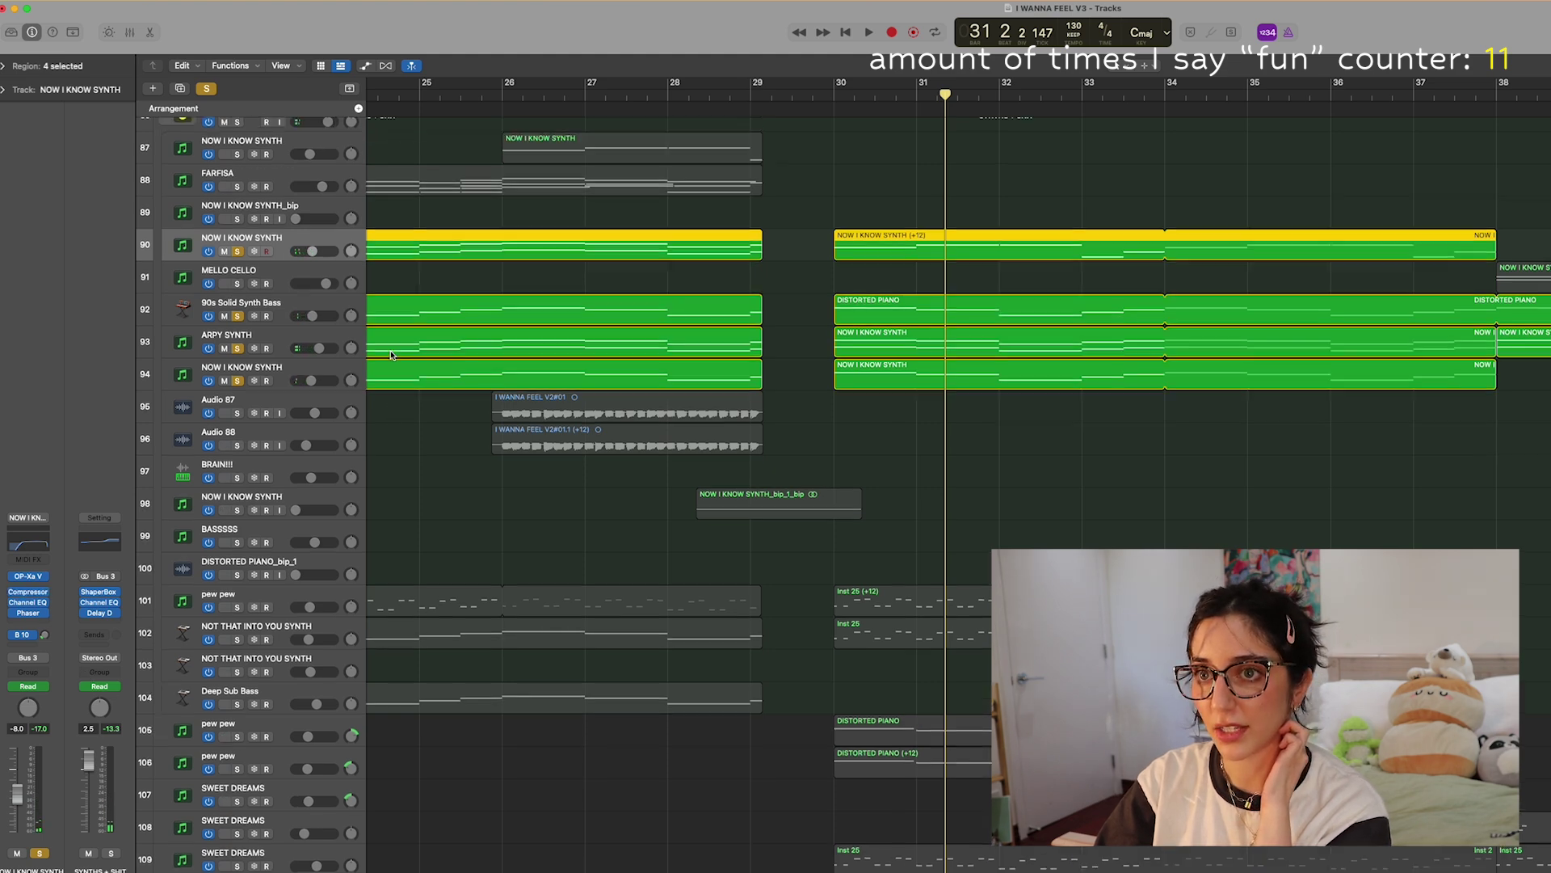
{"action": "left_click", "coordinate": [252, 284]}
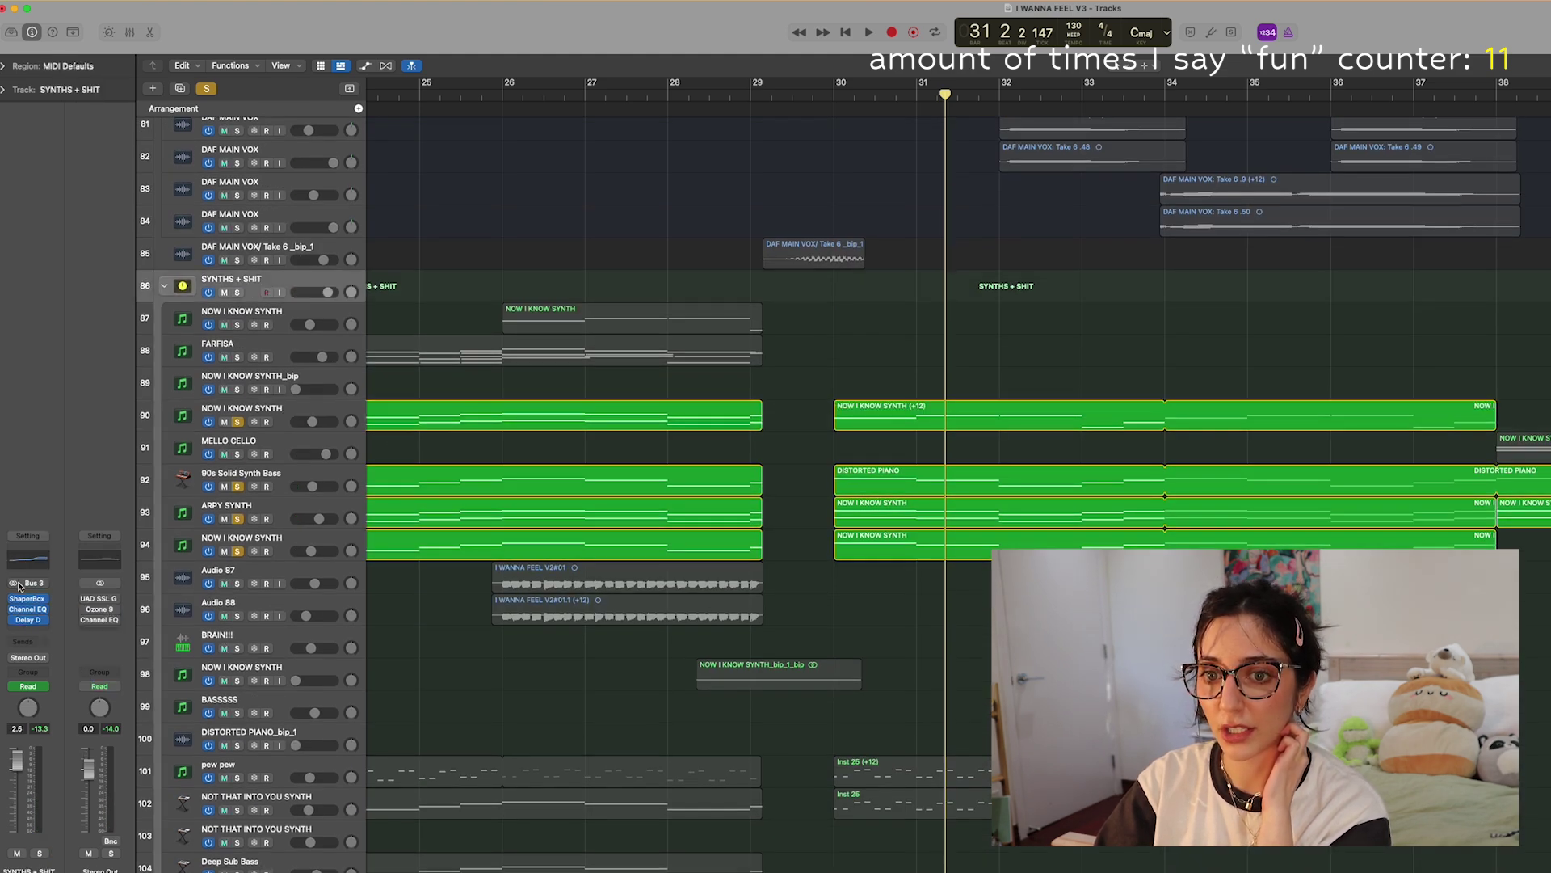
Show the track automation around the SYNTHS + SHIT stack, return the playhead to bar 30, and clear all solos
{"action": "key", "text": "space"}
{"action": "key", "text": "a"}
{"action": "left_click_drag", "start_coordinate": [515, 96], "coordinate": [832, 160]}
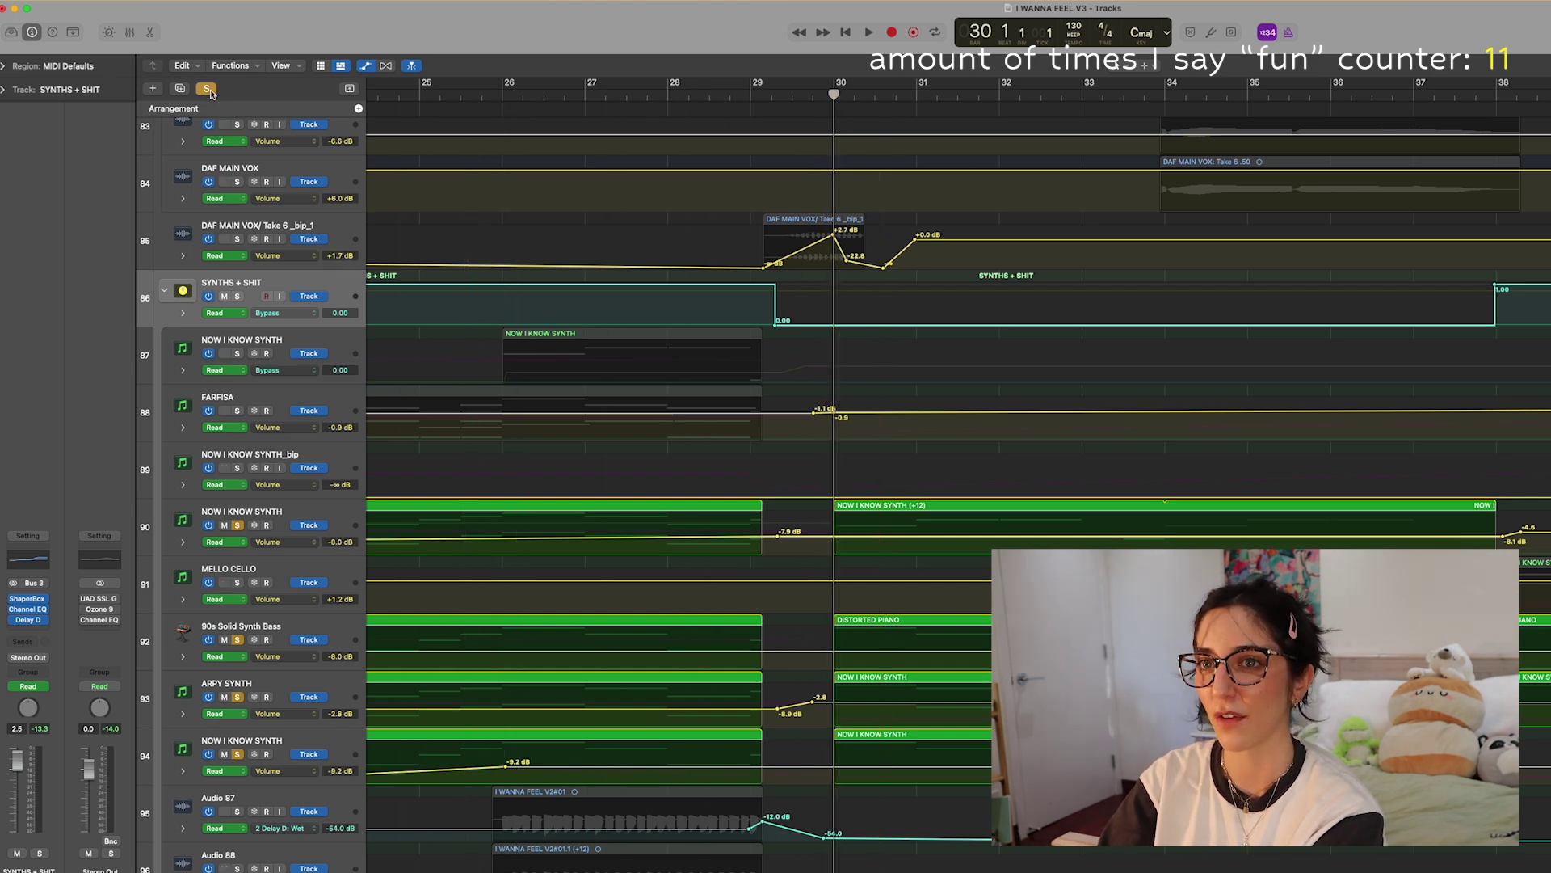
{"action": "left_click", "coordinate": [208, 89]}
Switch the solo from pew pew track 105 to SWEET DREAMS track 109 and play it from bar 30
{"action": "scroll", "coordinate": [794, 338], "scroll_direction": "down", "scroll_amount": 5}
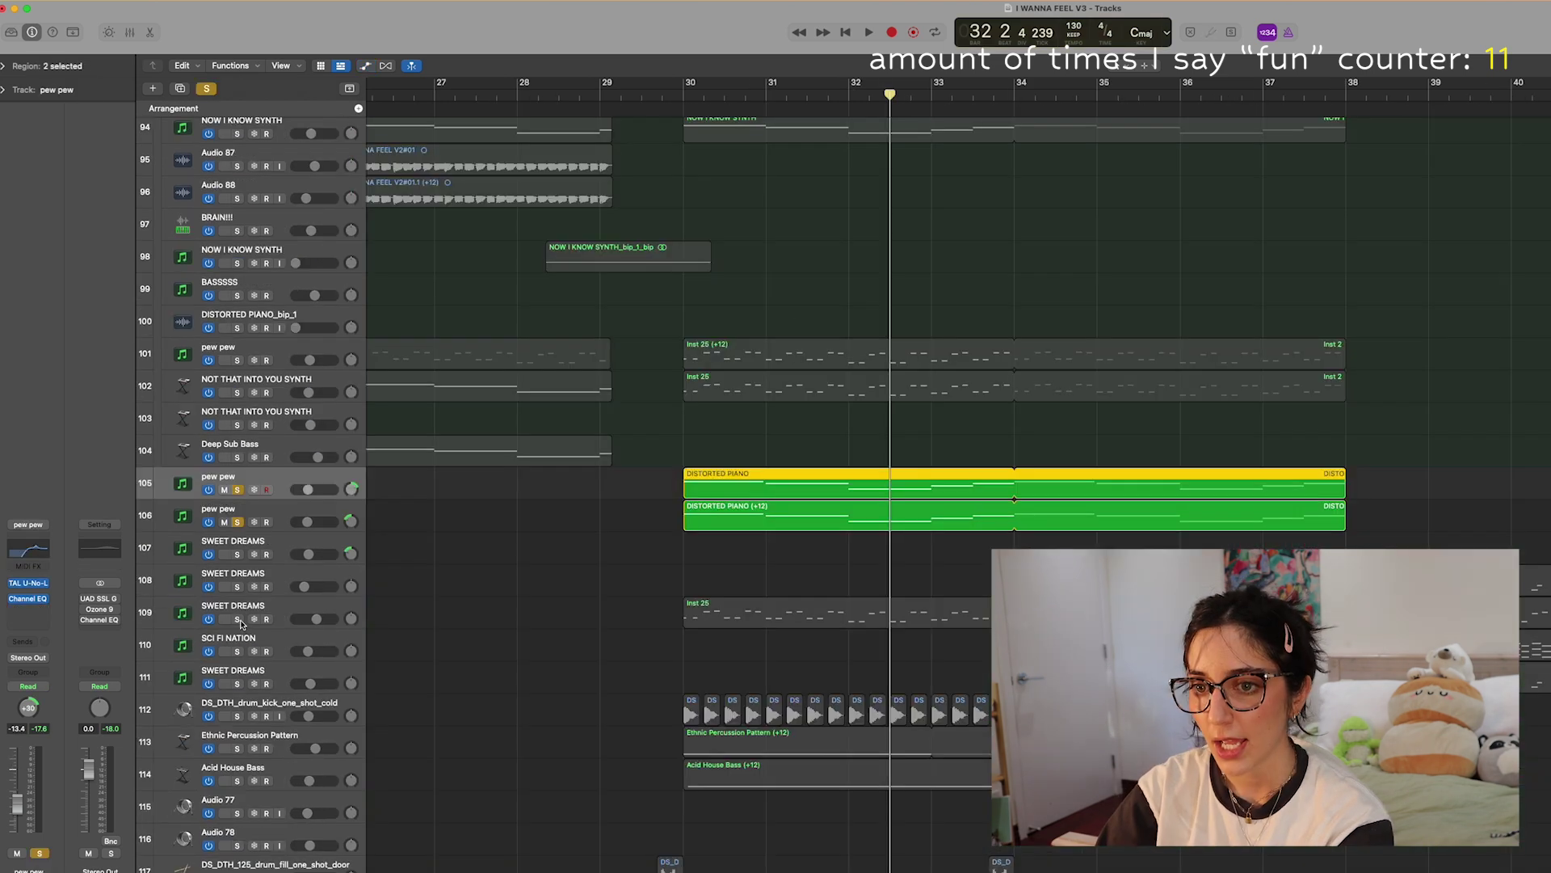
{"action": "left_click", "coordinate": [237, 619]}
{"action": "left_click", "coordinate": [238, 490]}
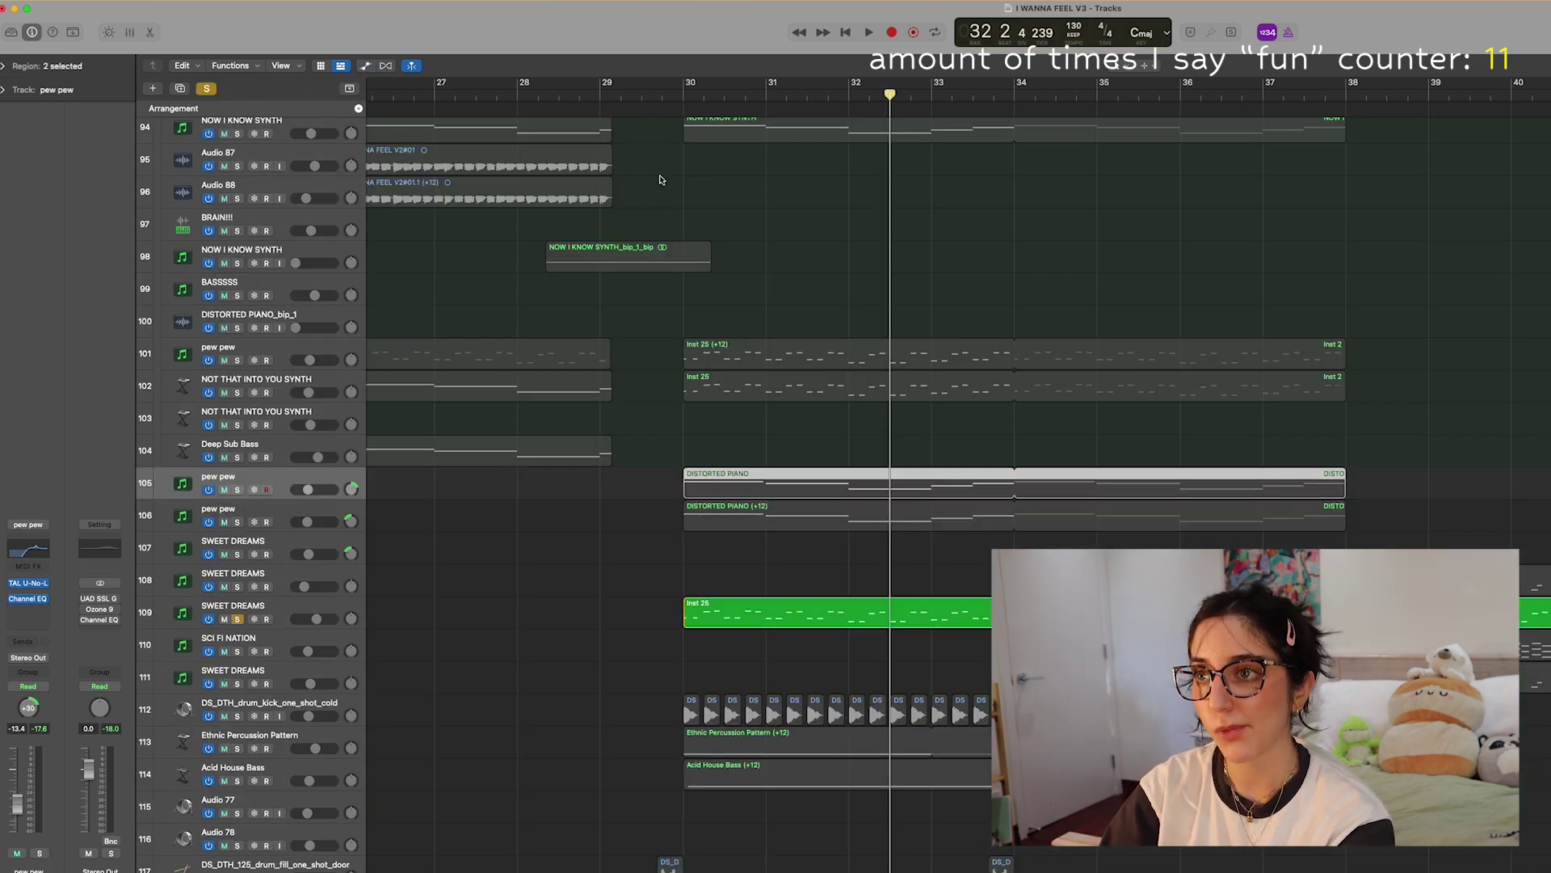
{"action": "key", "text": "space"}
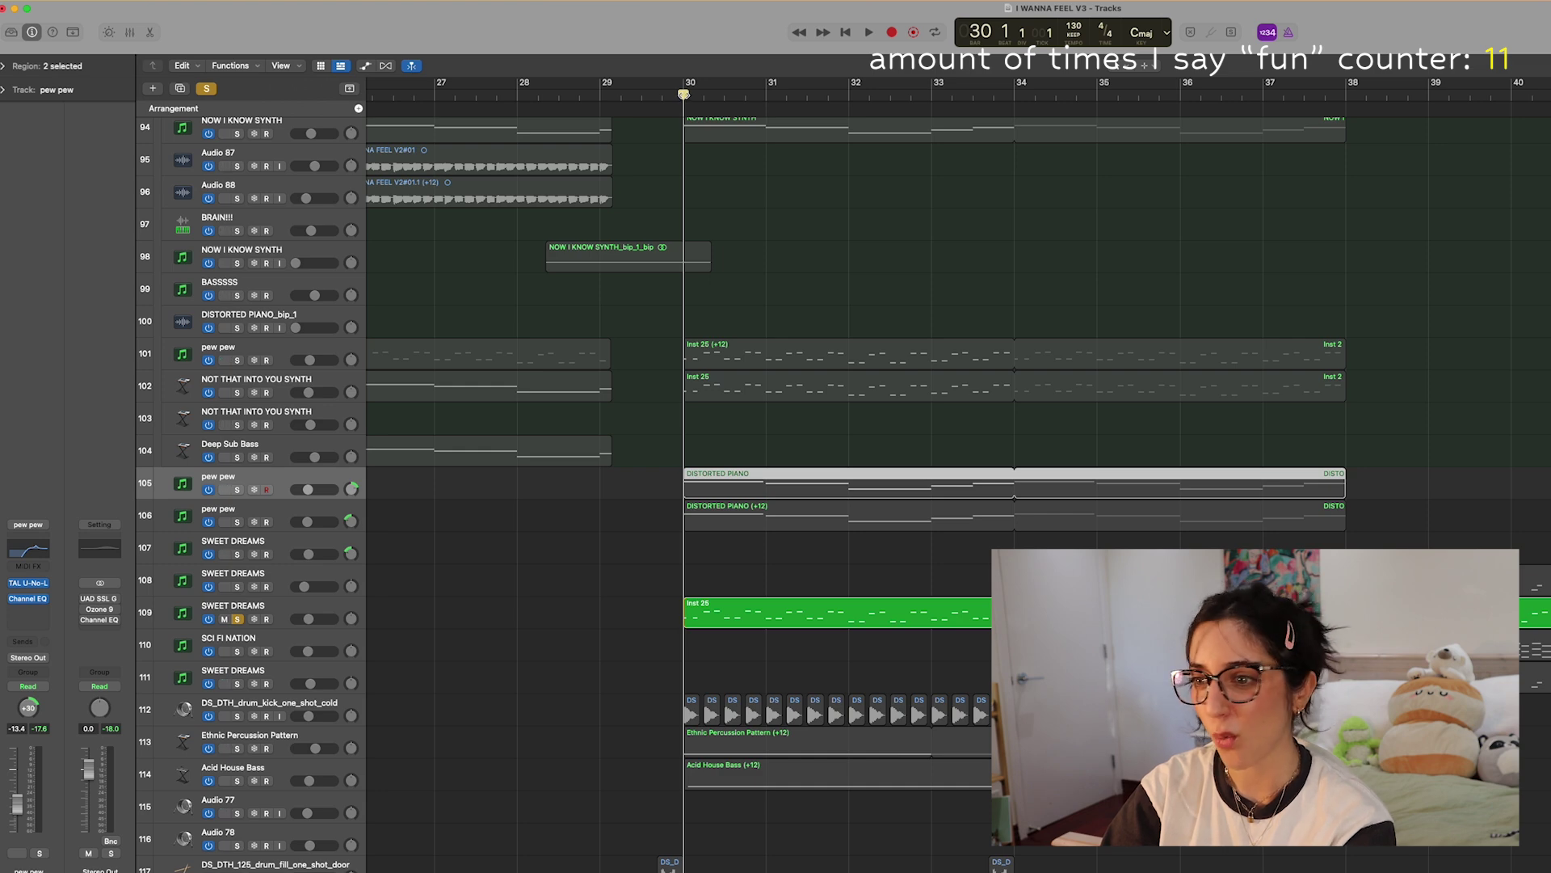
{"action": "key", "text": "space"}
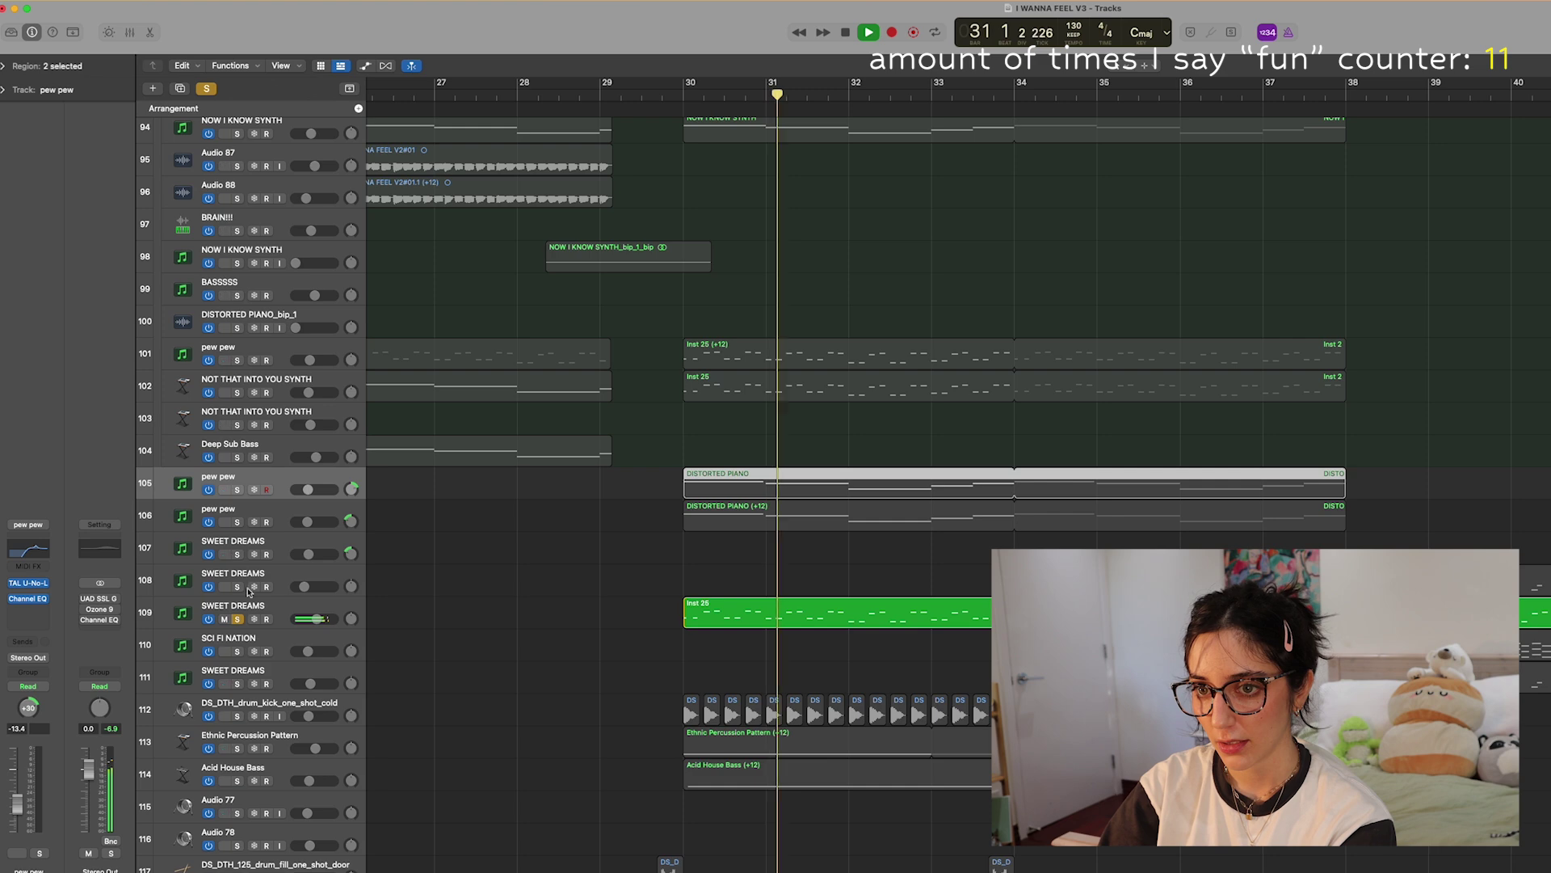
Unsolo SWEET DREAMS track 109, play the full arrangement while viewing the drum and percussion tracks, and stop playback
{"action": "left_click", "coordinate": [237, 619]}
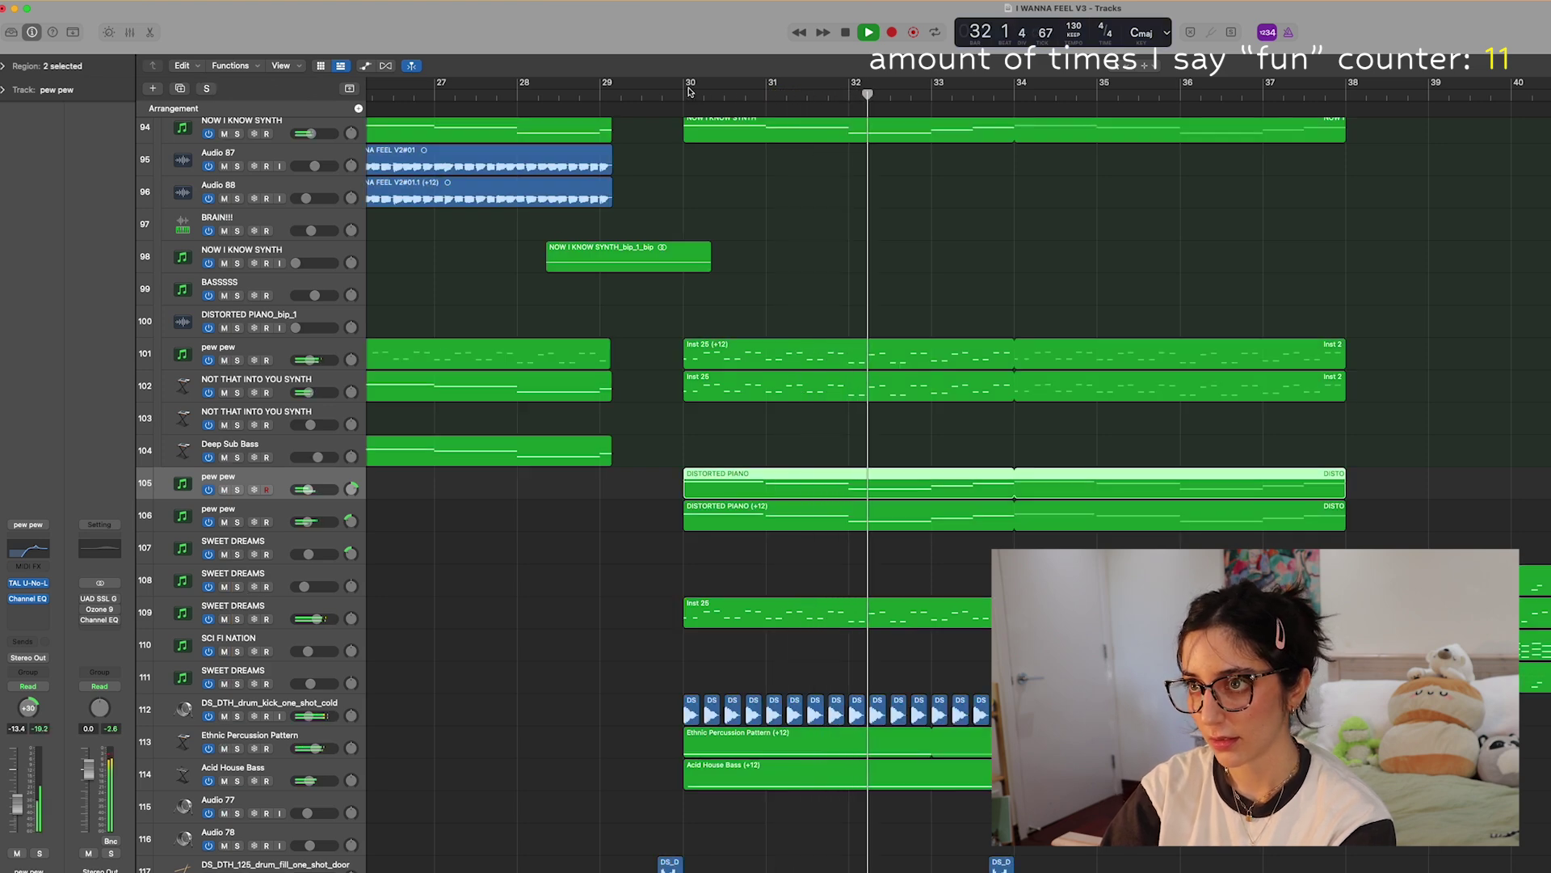
{"action": "scroll", "coordinate": [694, 101], "scroll_direction": "down", "scroll_amount": 5}
{"action": "scroll", "coordinate": [789, 250], "scroll_direction": "down", "scroll_amount": 6}
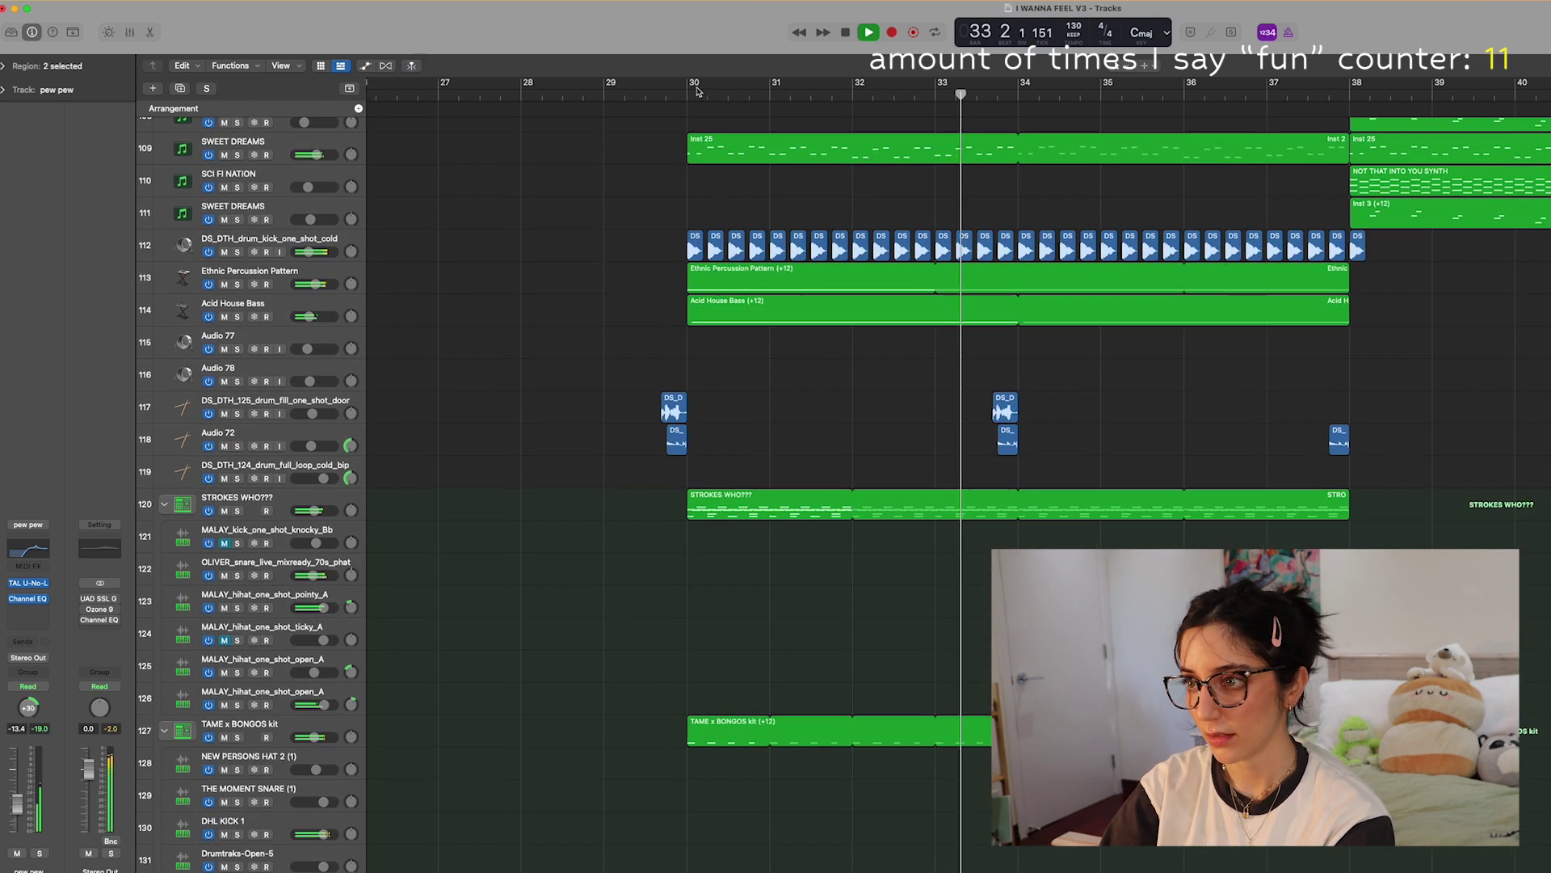
{"action": "scroll", "coordinate": [789, 250], "scroll_direction": "up", "scroll_amount": 6}
{"action": "key", "text": "space"}
{"action": "scroll", "coordinate": [1129, 519], "scroll_direction": "up", "scroll_amount": 1}
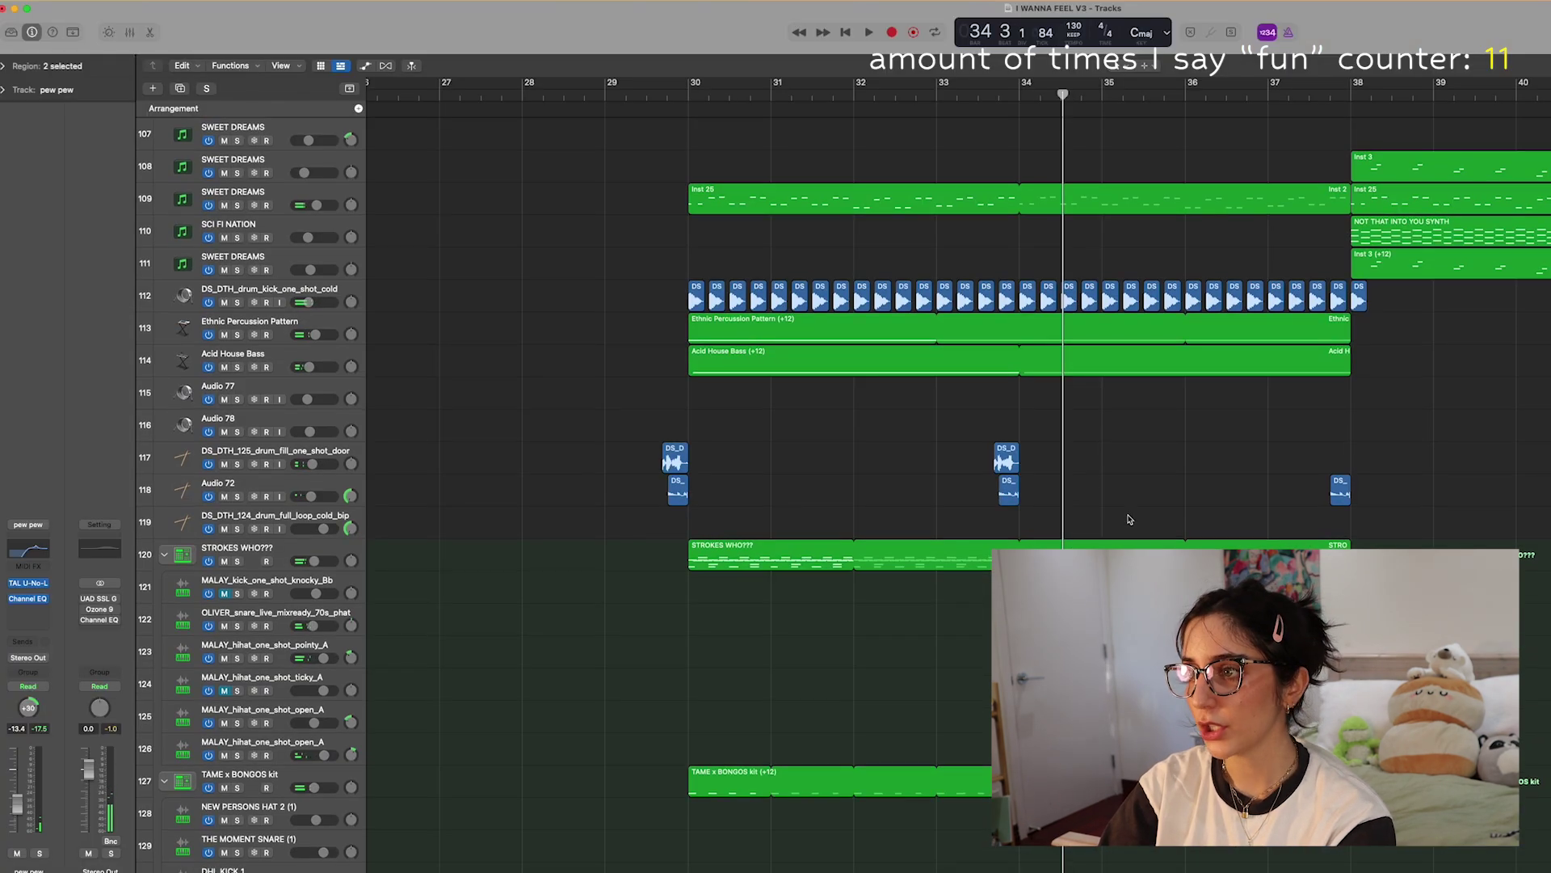
Audition the DS_DTH_125_drum_fill_one_shot_door and Audio 72 fills individually, each soloed from just before bar 30
{"action": "left_click", "coordinate": [661, 101]}
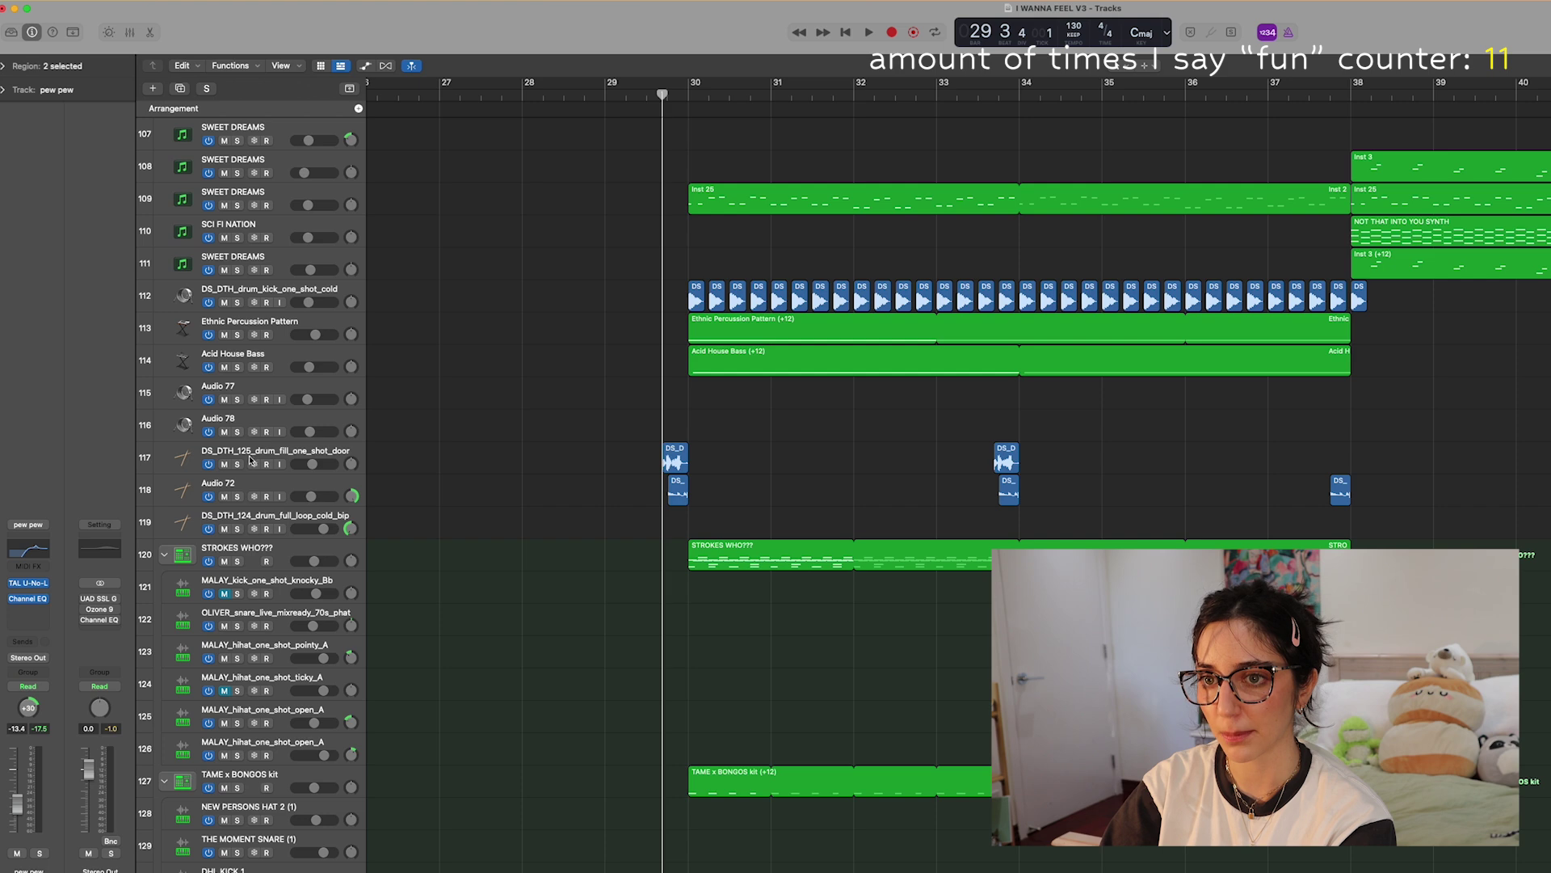
{"action": "left_click", "coordinate": [238, 464]}
{"action": "key", "text": "space"}
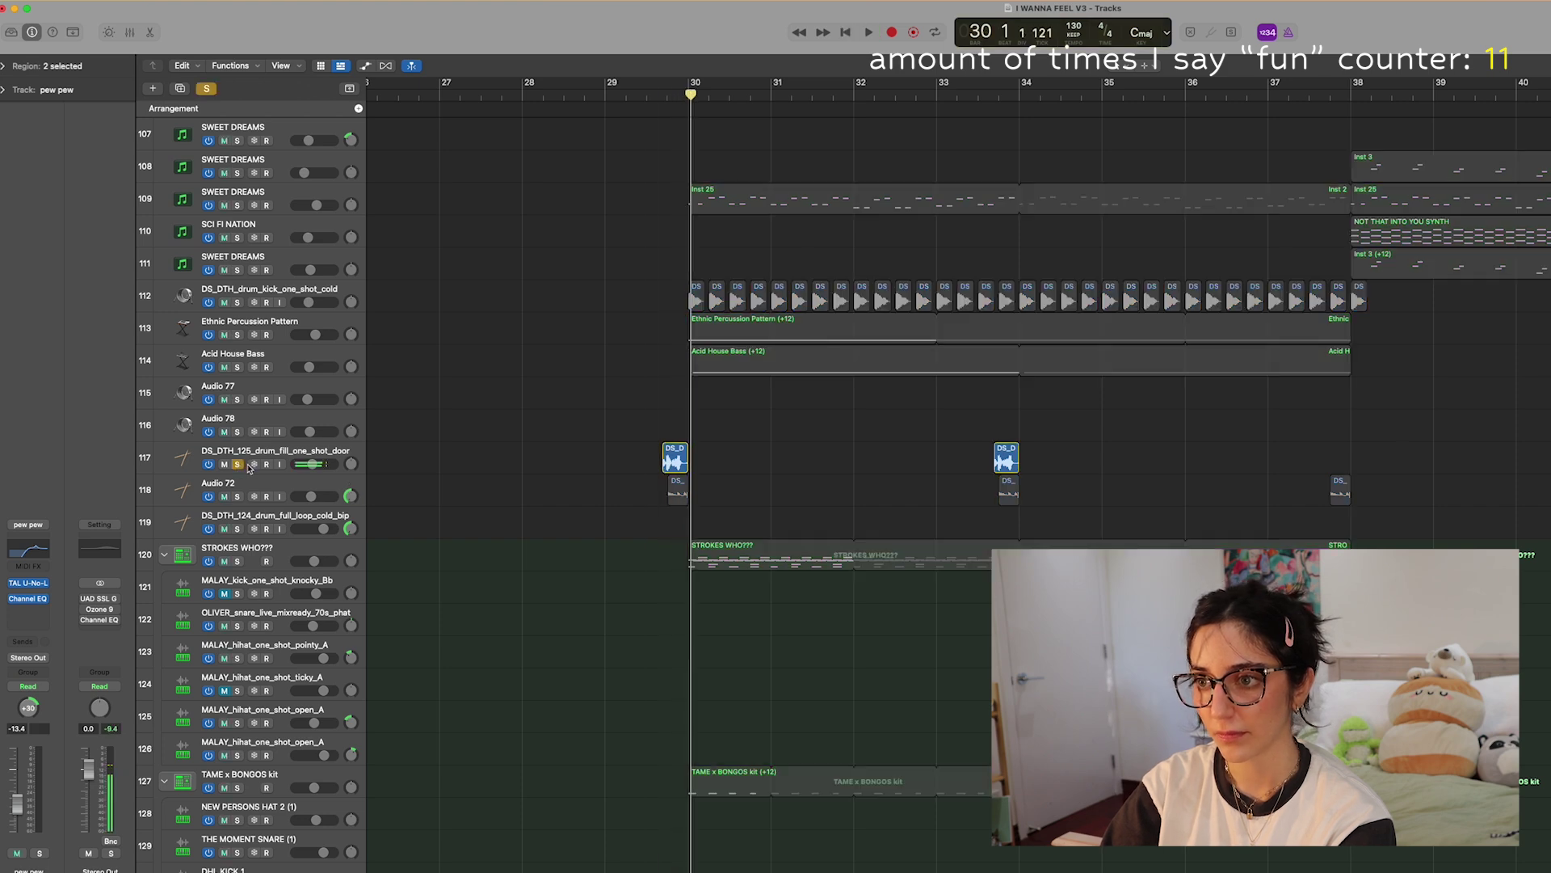
{"action": "key", "text": "space"}
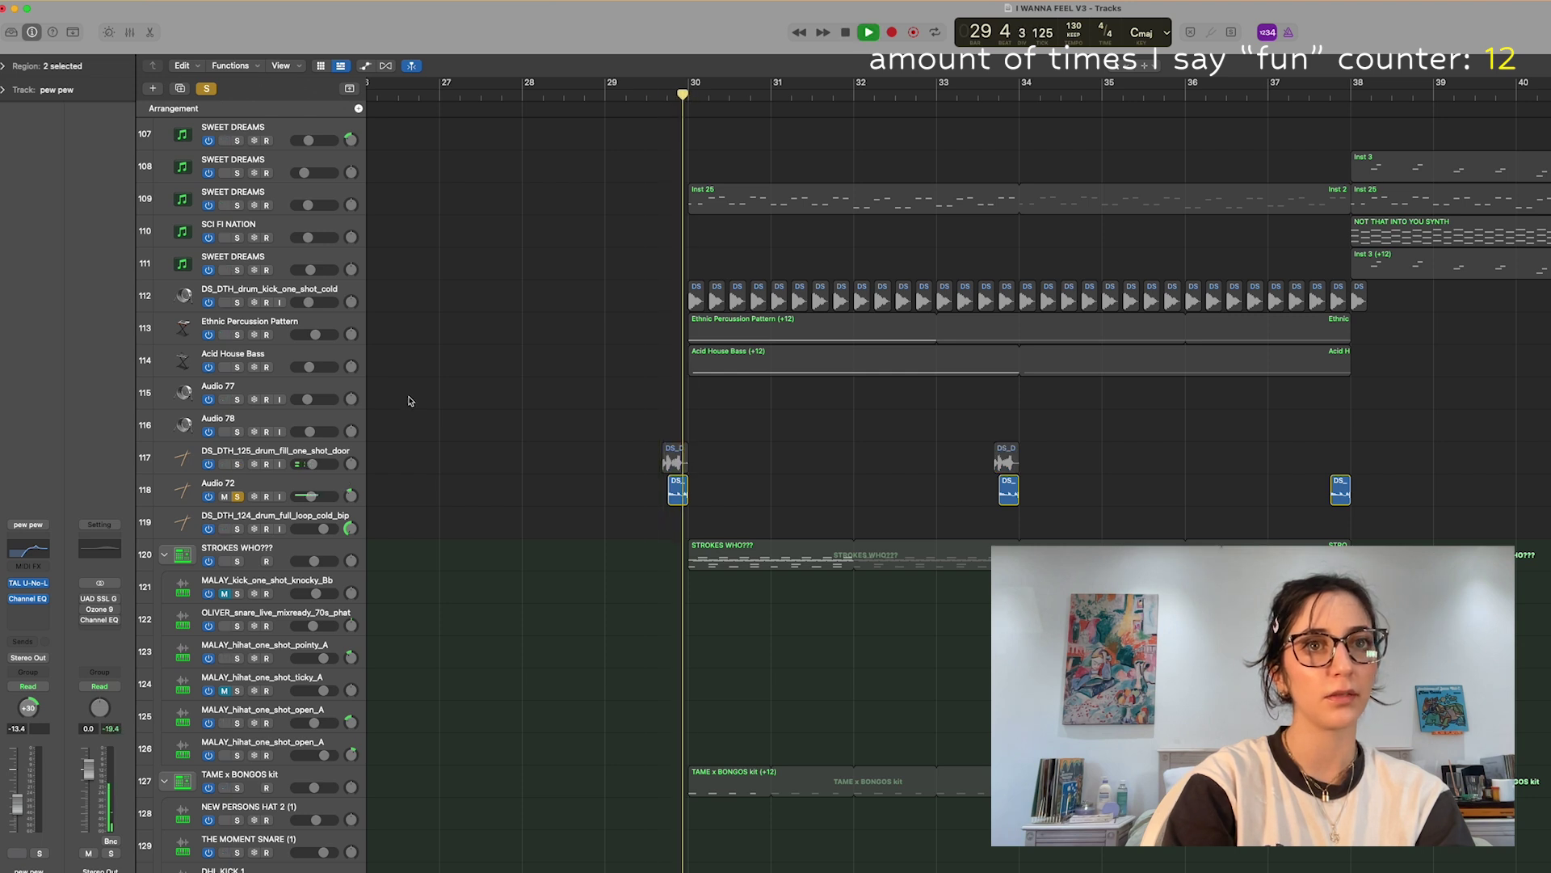
{"action": "key", "text": "space"}
Play the DS_DTH_125_drum_fill_one_shot_door and Audio 72 fills soloed together from just before bar 30
{"action": "left_click", "coordinate": [237, 497]}
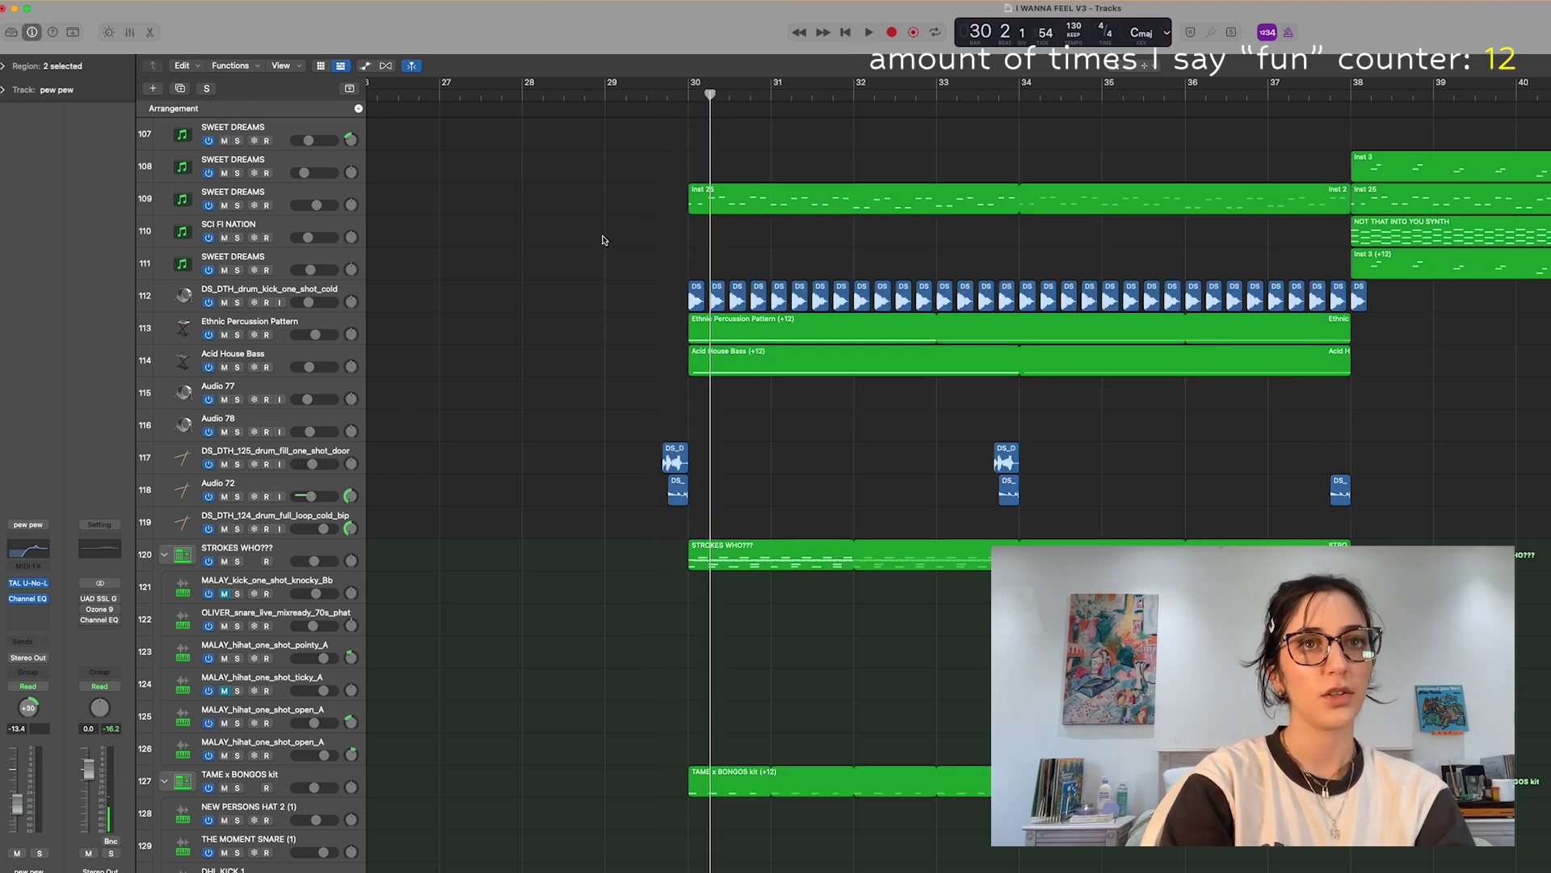
{"action": "left_click", "coordinate": [664, 95]}
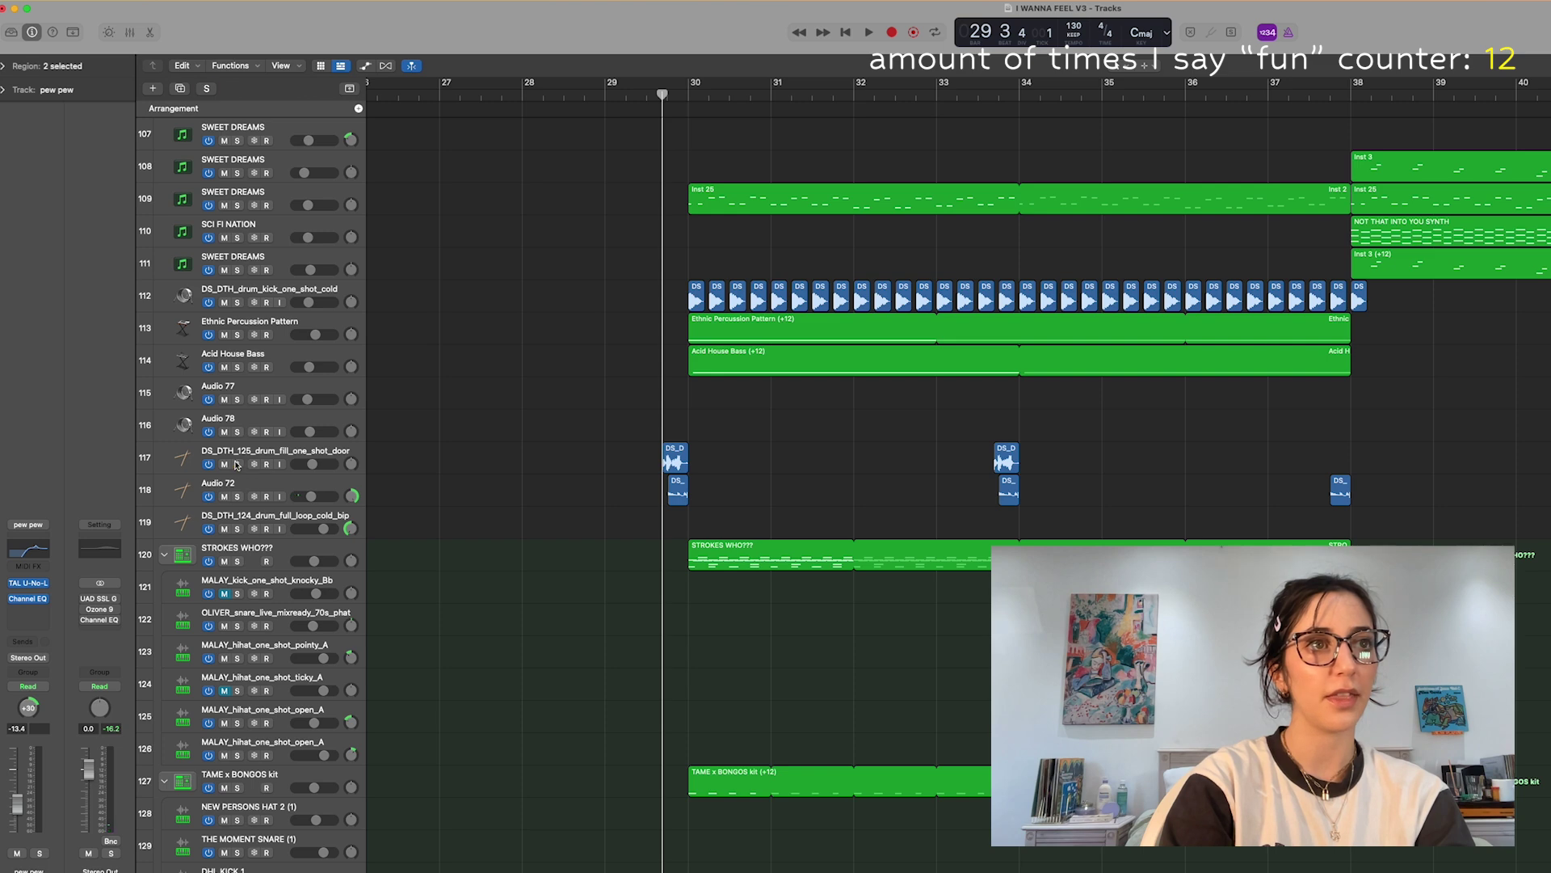
{"action": "left_click_drag", "start_coordinate": [237, 465], "coordinate": [237, 495]}
{"action": "key", "text": "space"}
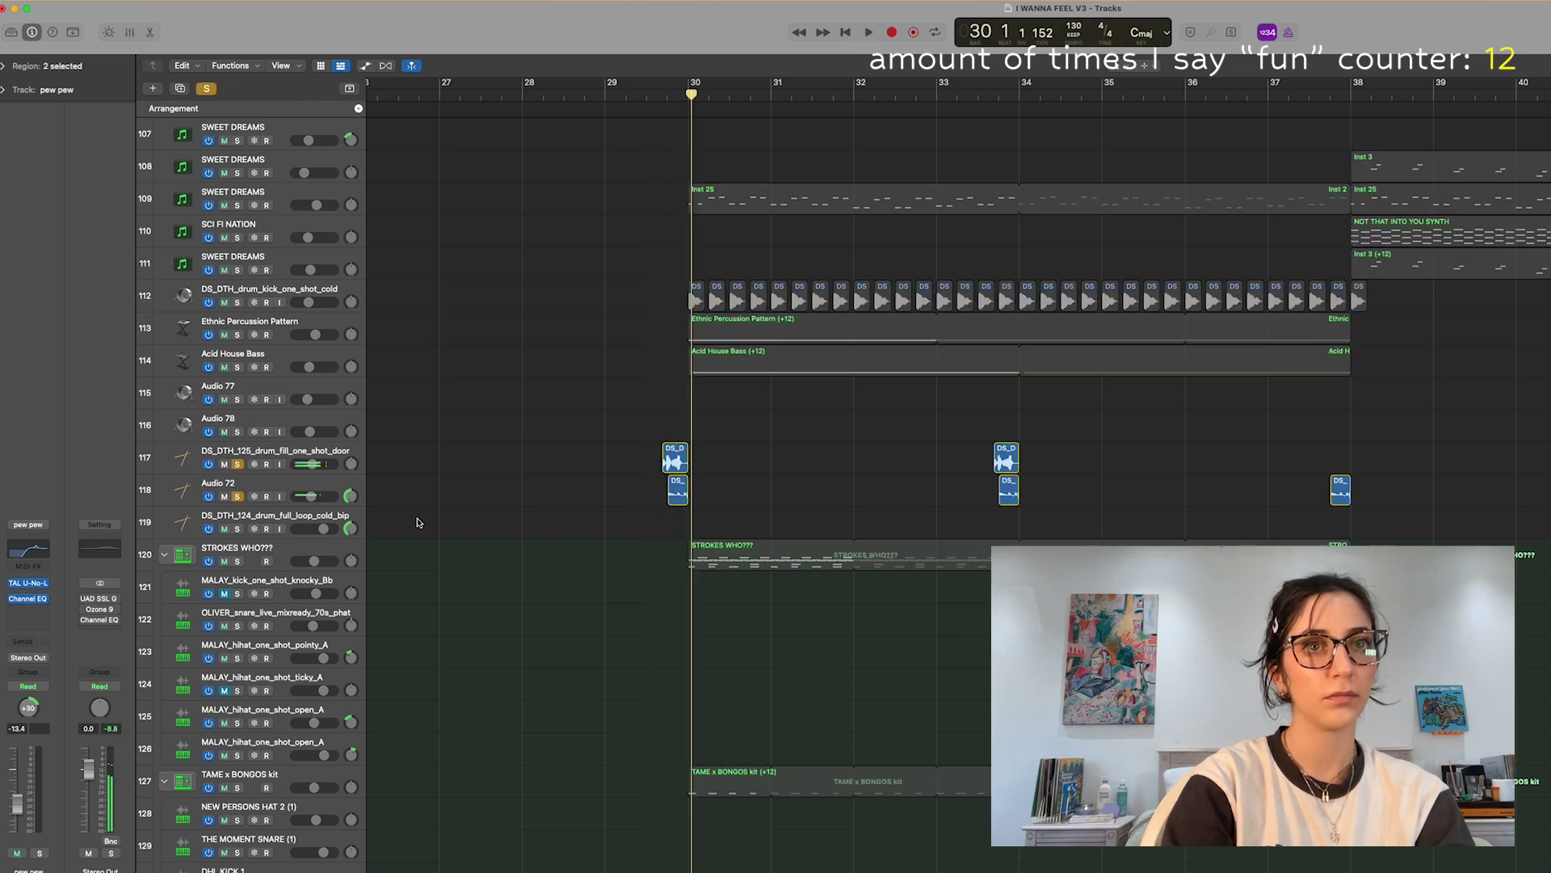
Add the ORBIT_Perc tambourine loop and the cymbal crash to the soloed fills and play them from just before bar 30
{"action": "scroll", "coordinate": [418, 523], "scroll_direction": "down", "scroll_amount": 5}
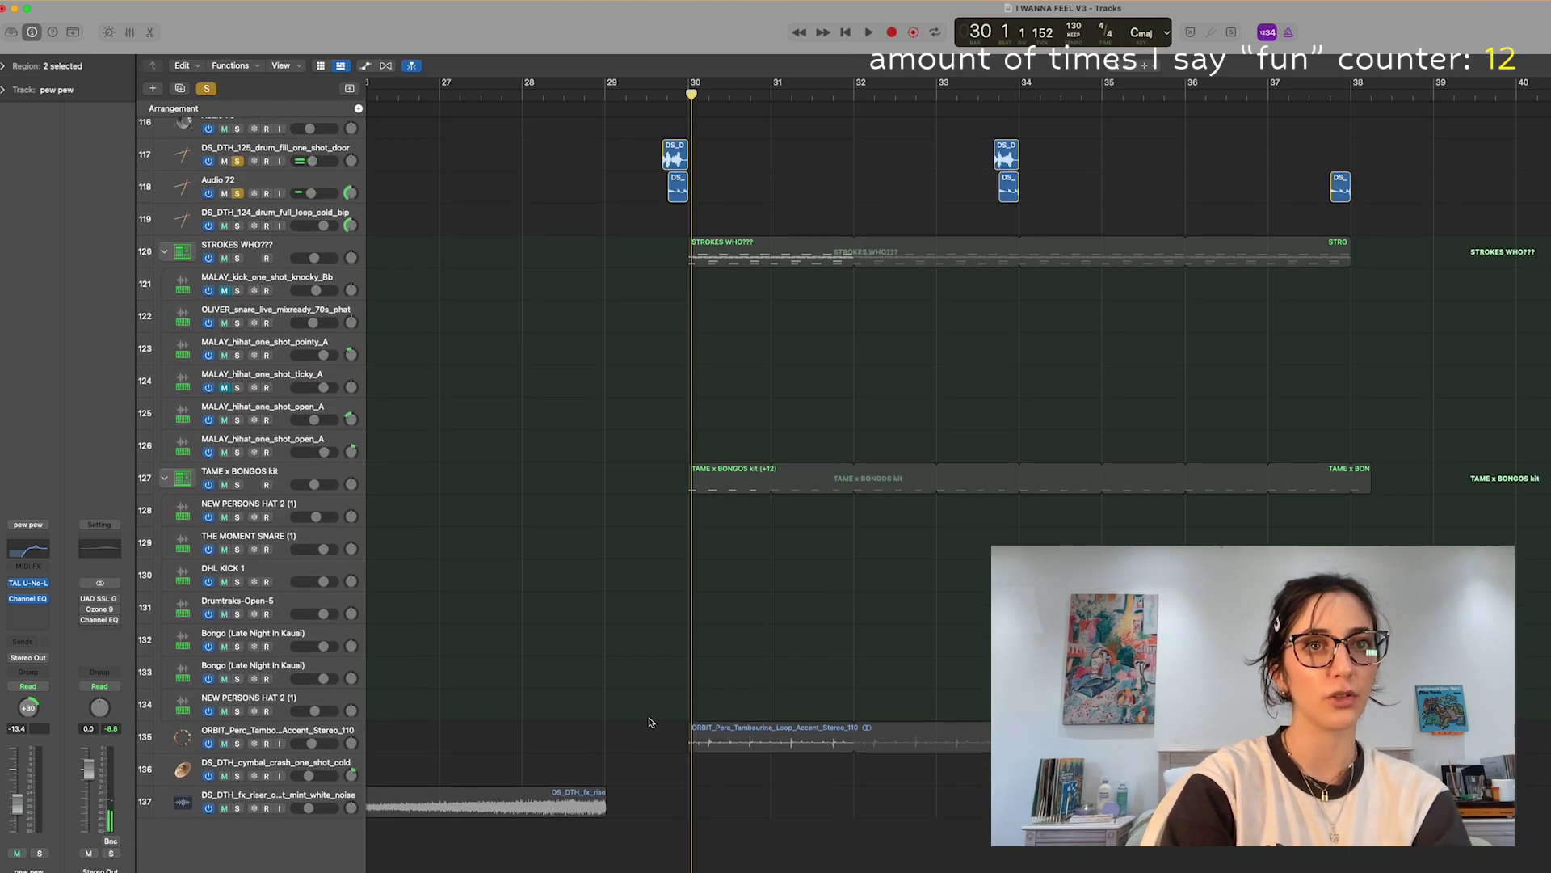
{"action": "left_click", "coordinate": [238, 744]}
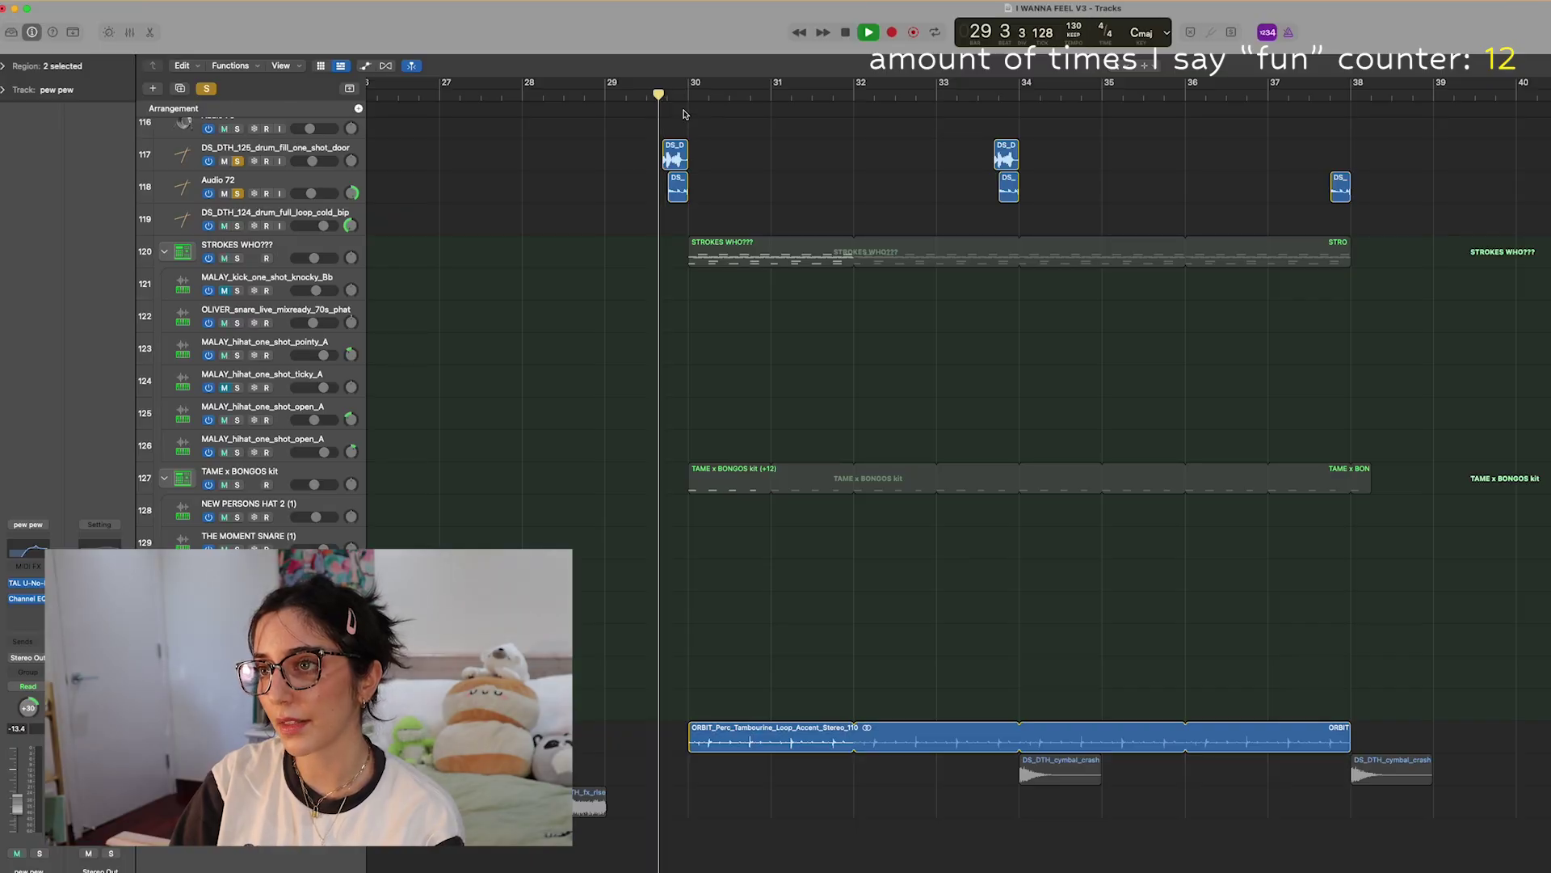
{"action": "key", "text": "space"}
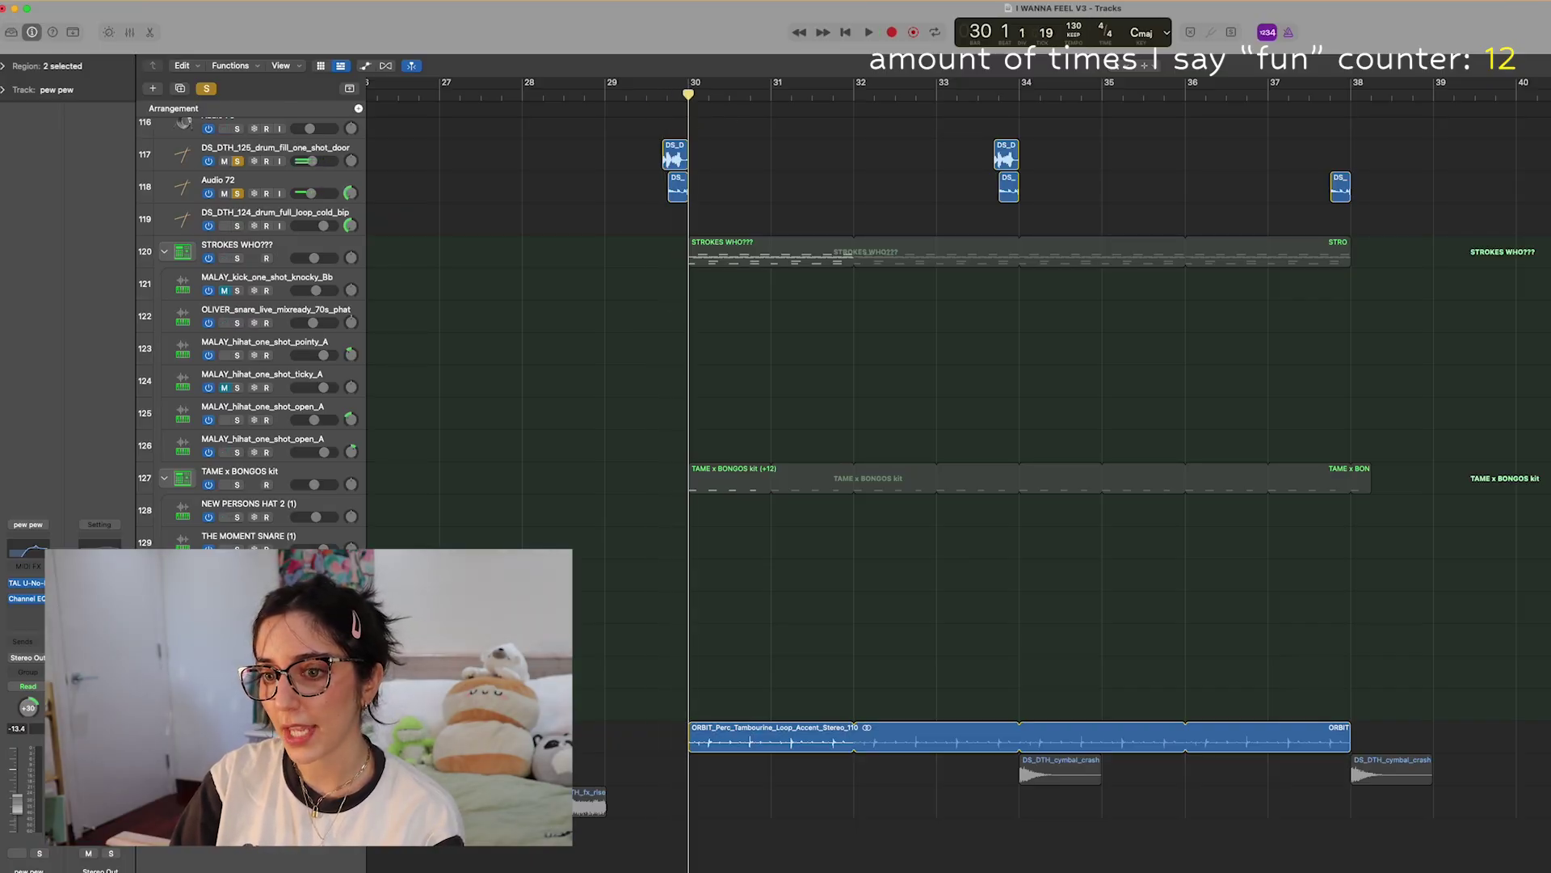
{"action": "key", "text": "space"}
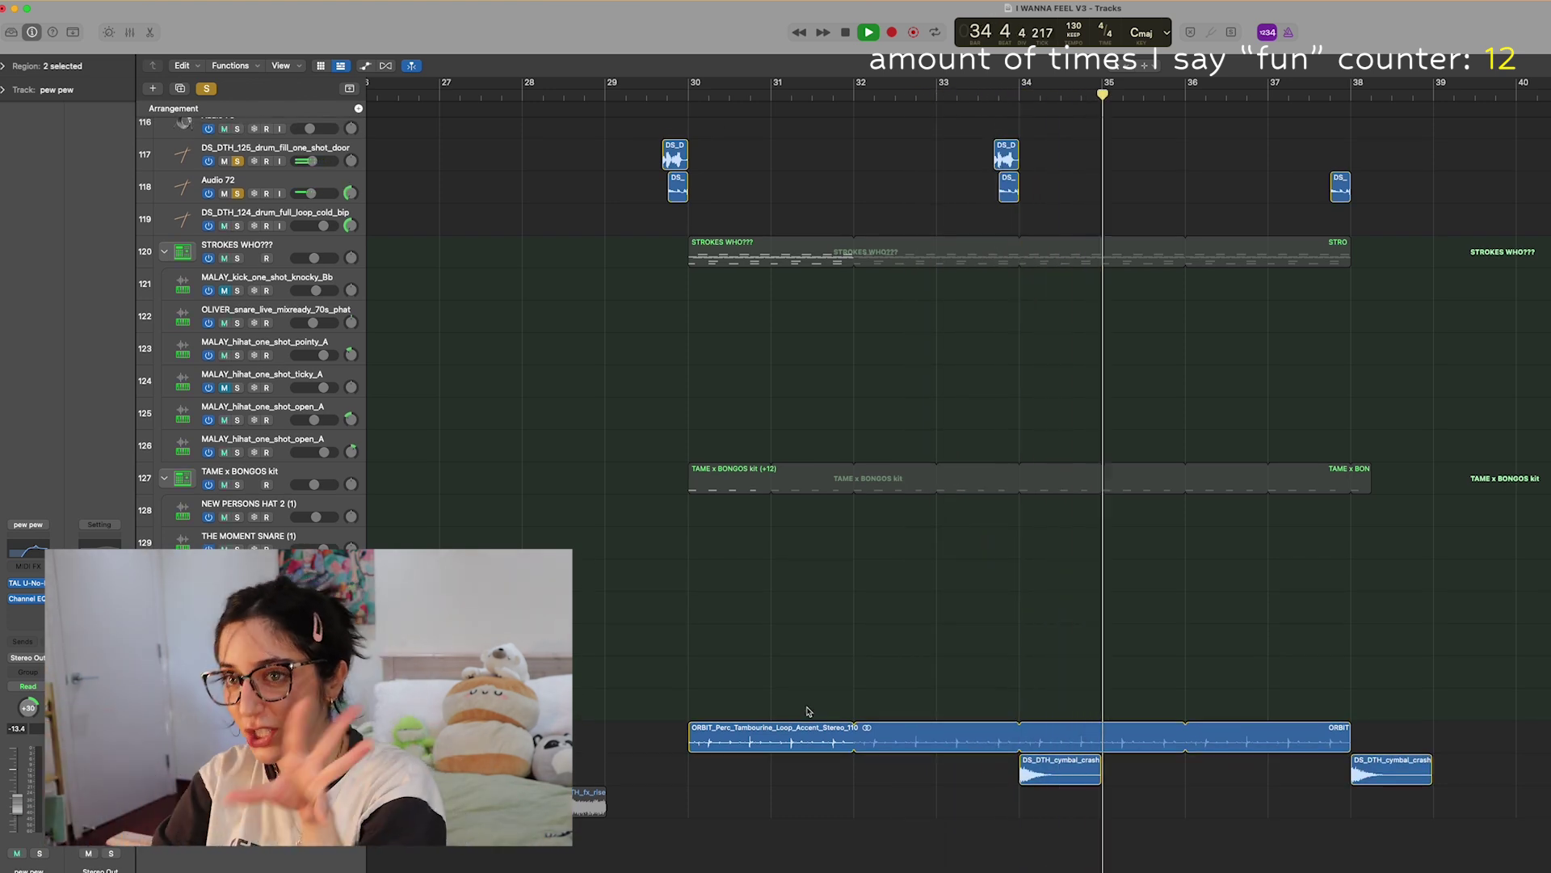
Add the STROKES WHO??? and TAME x BONGOS kits and DS_DTH_drum_kick_one_shot_cold to the solo during playback, then stop
{"action": "left_click", "coordinate": [237, 257]}
{"action": "left_click", "coordinate": [237, 484]}
{"action": "scroll", "coordinate": [492, 418], "scroll_direction": "up", "scroll_amount": 8}
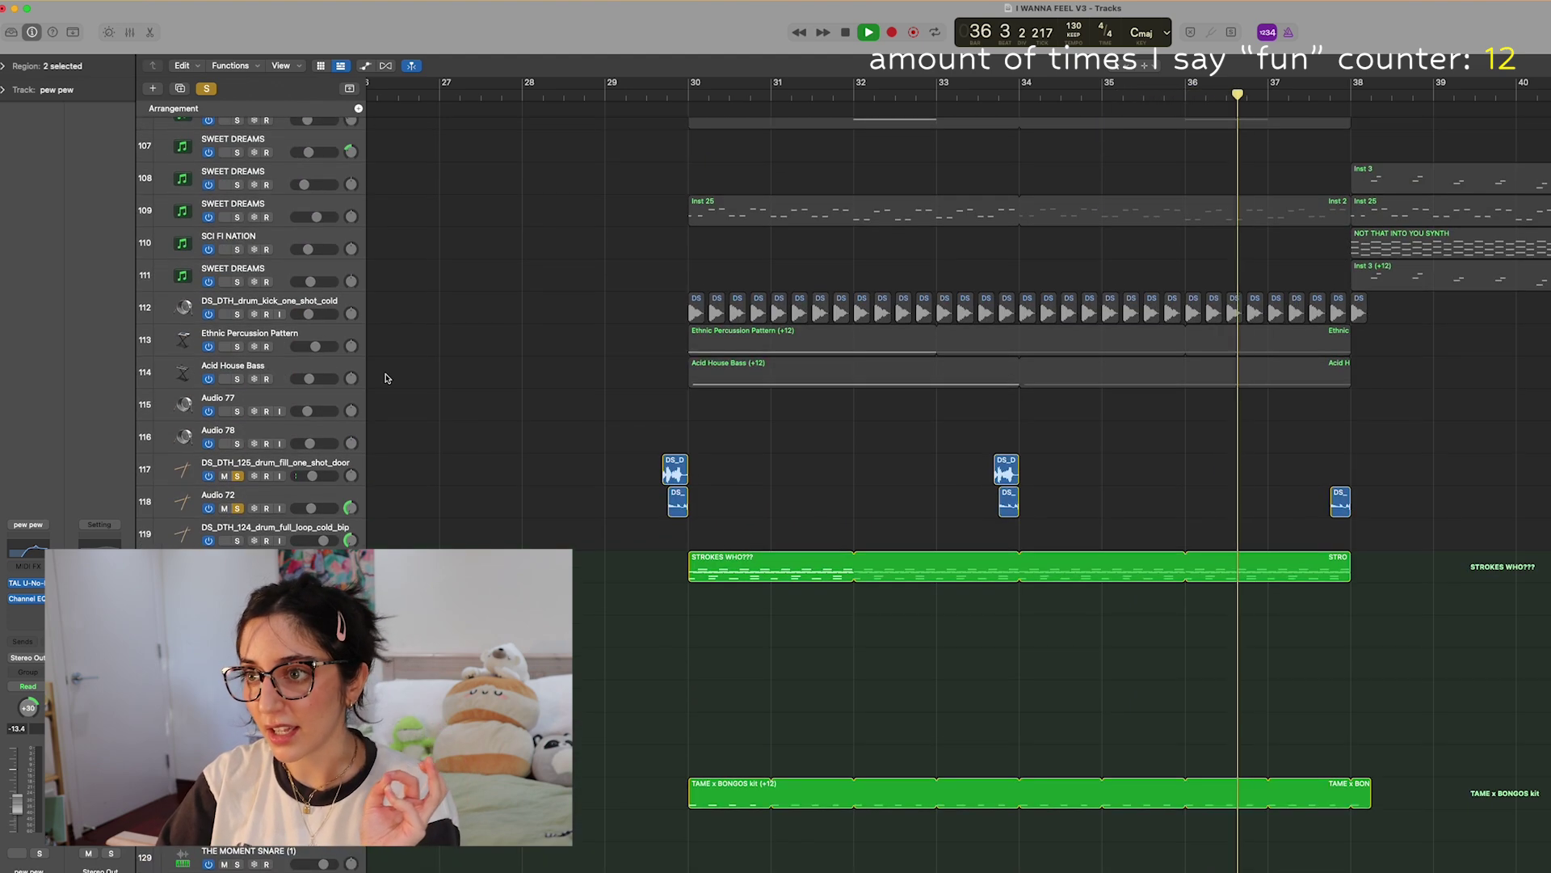
{"action": "left_click", "coordinate": [237, 314]}
{"action": "key", "text": "space"}
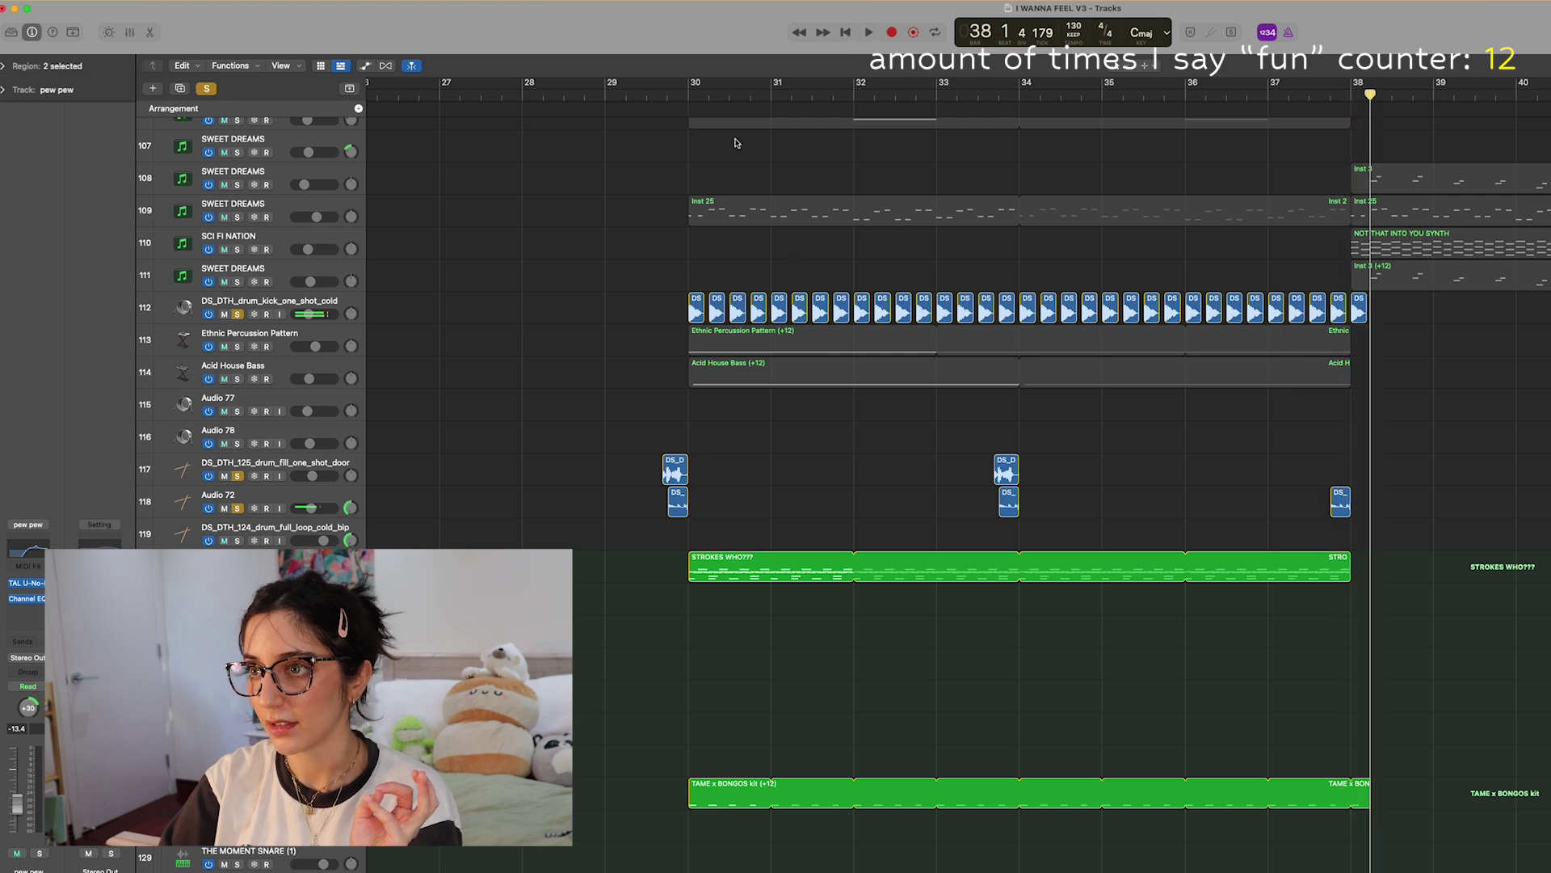
Clear the drum solos, solo the Ethnic Percussion Pattern track, and play it from bar 30
{"action": "left_click", "coordinate": [691, 107]}
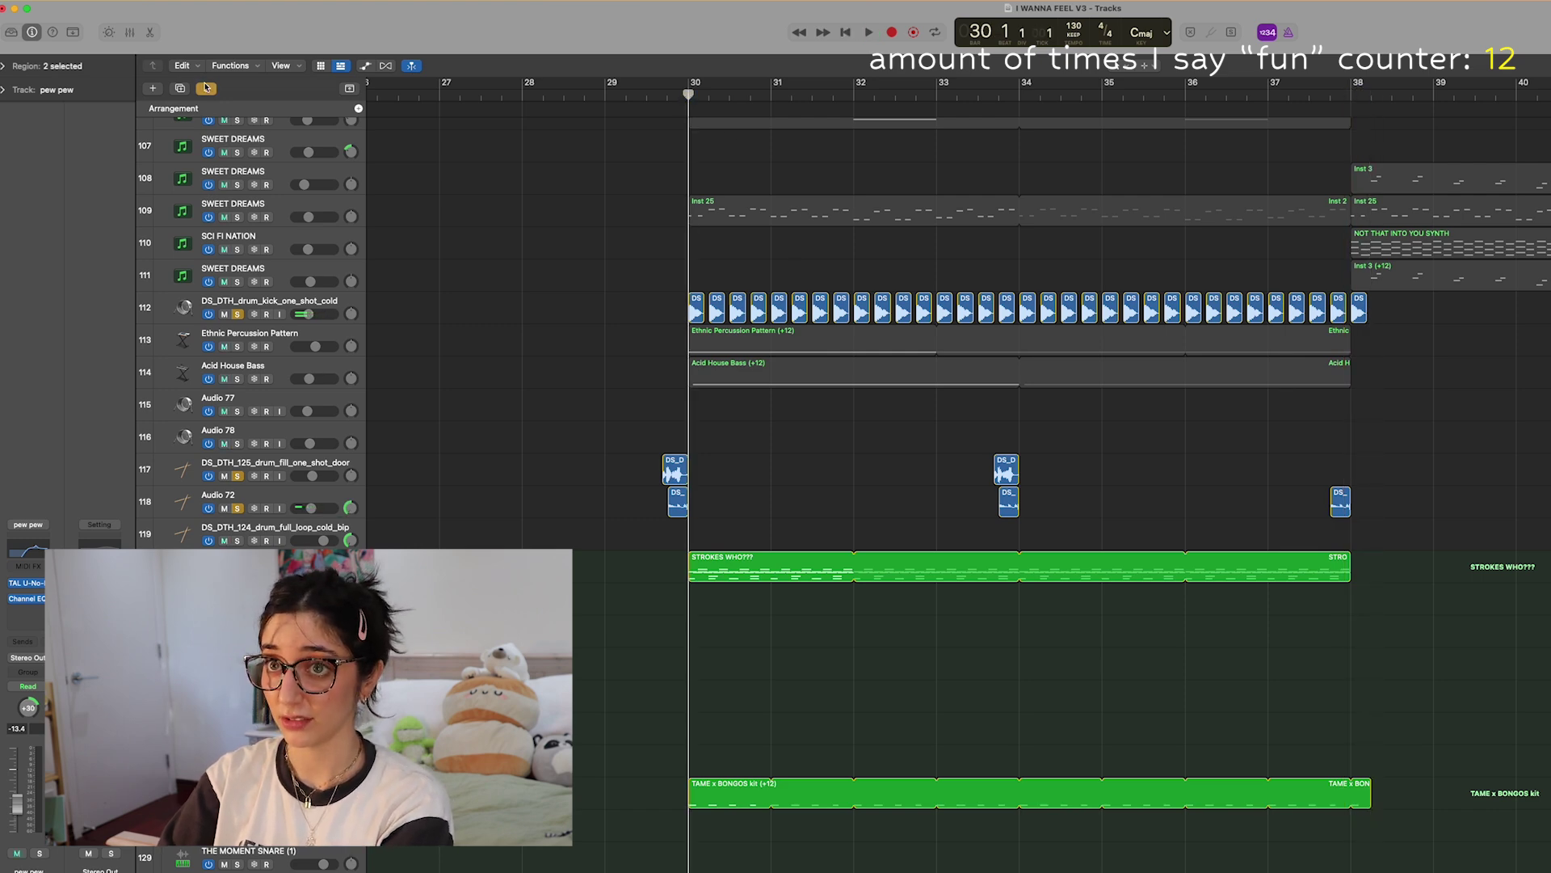
{"action": "left_click", "coordinate": [206, 87]}
{"action": "left_click", "coordinate": [259, 336]}
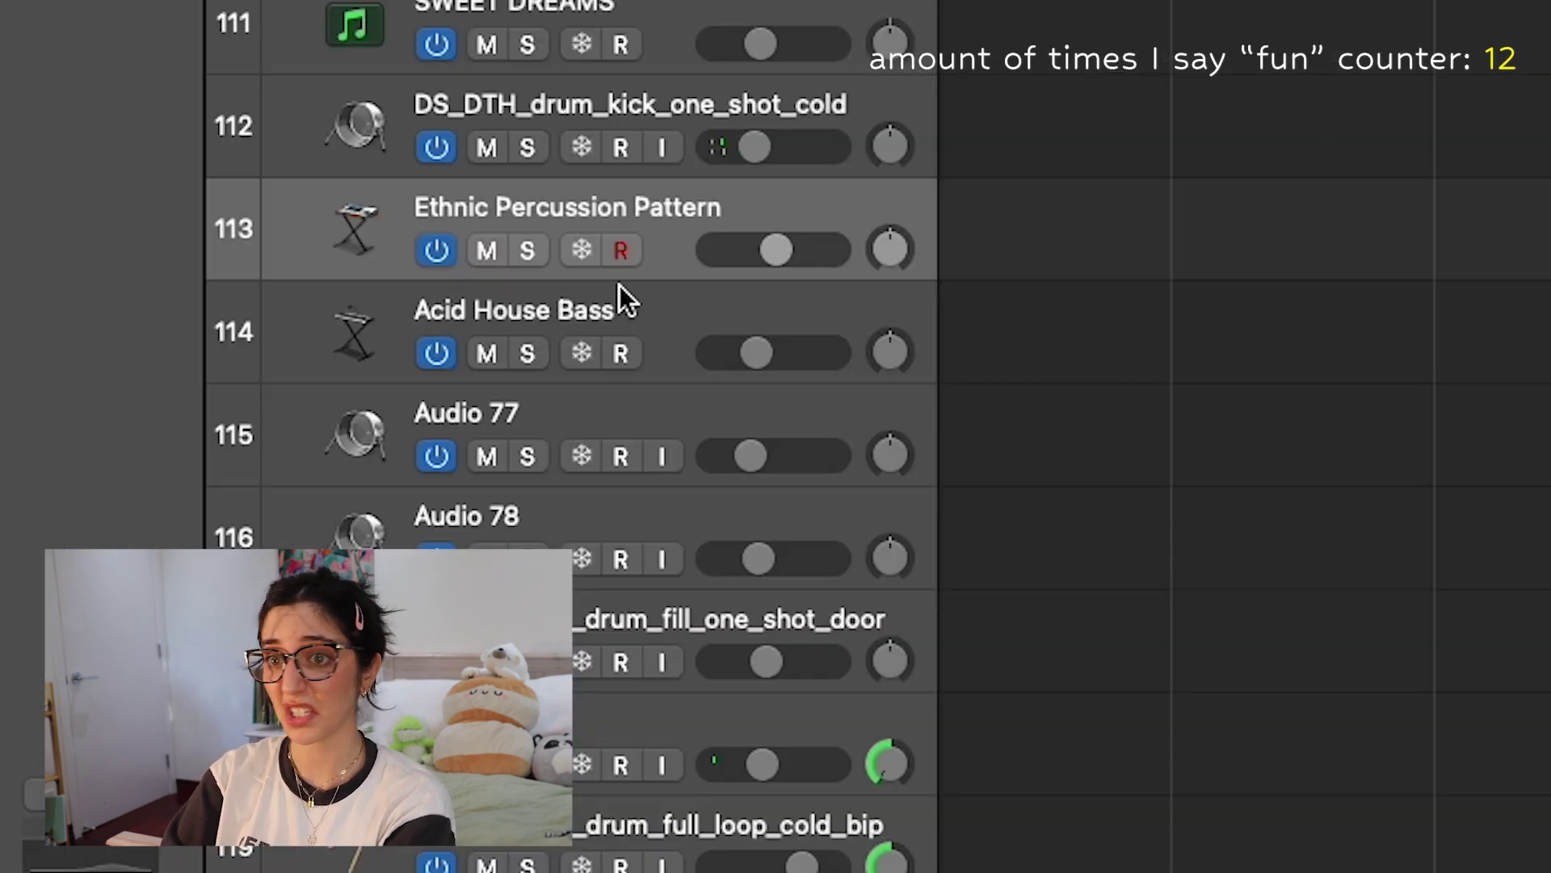
{"action": "left_click", "coordinate": [537, 246]}
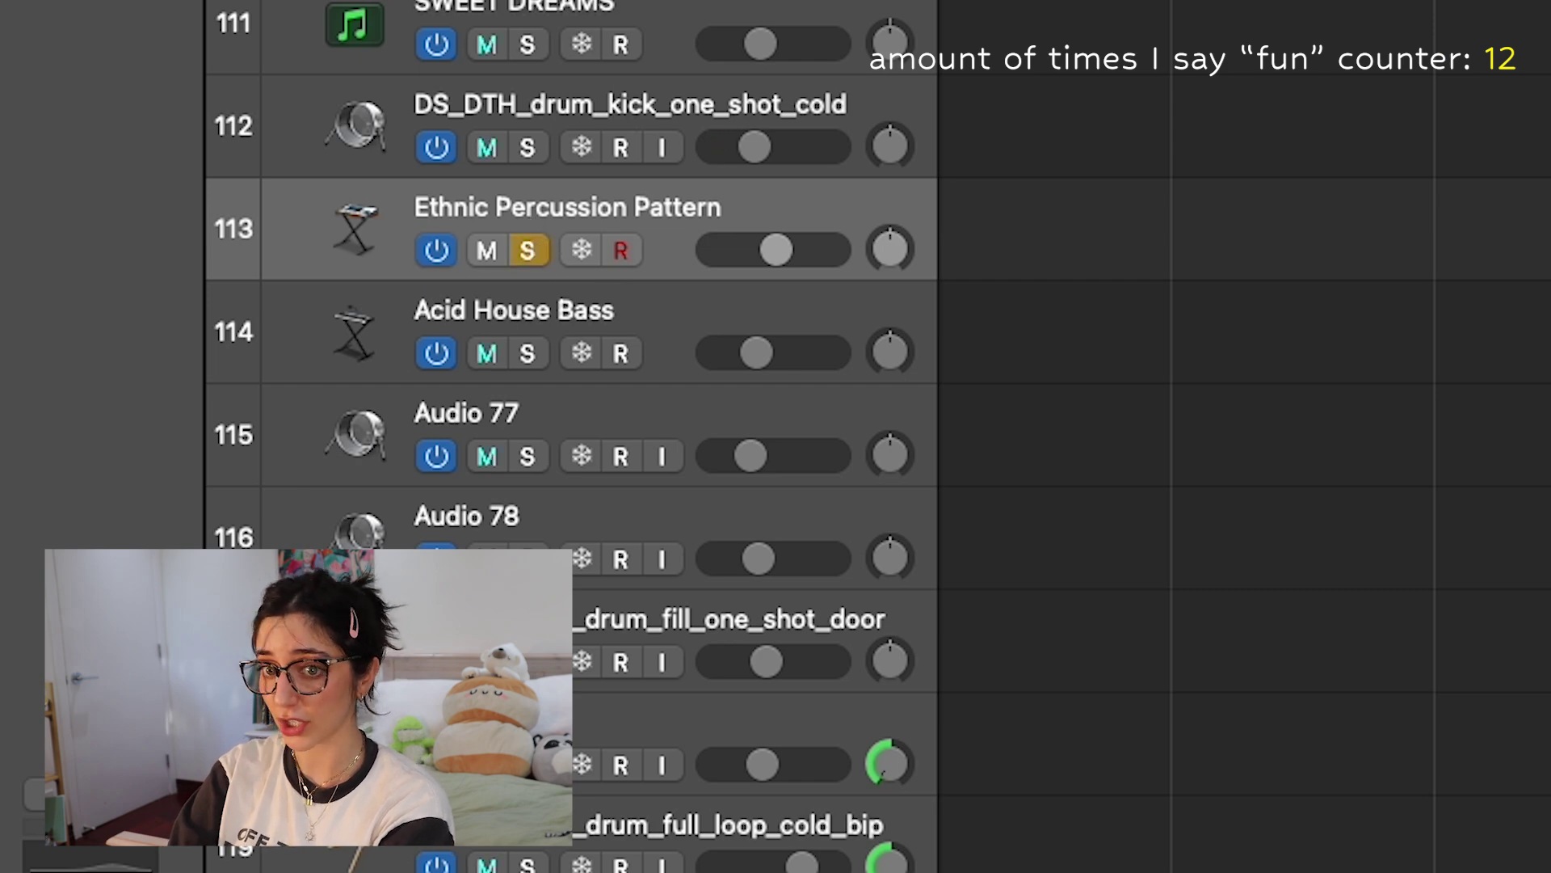
{"action": "key", "text": "space"}
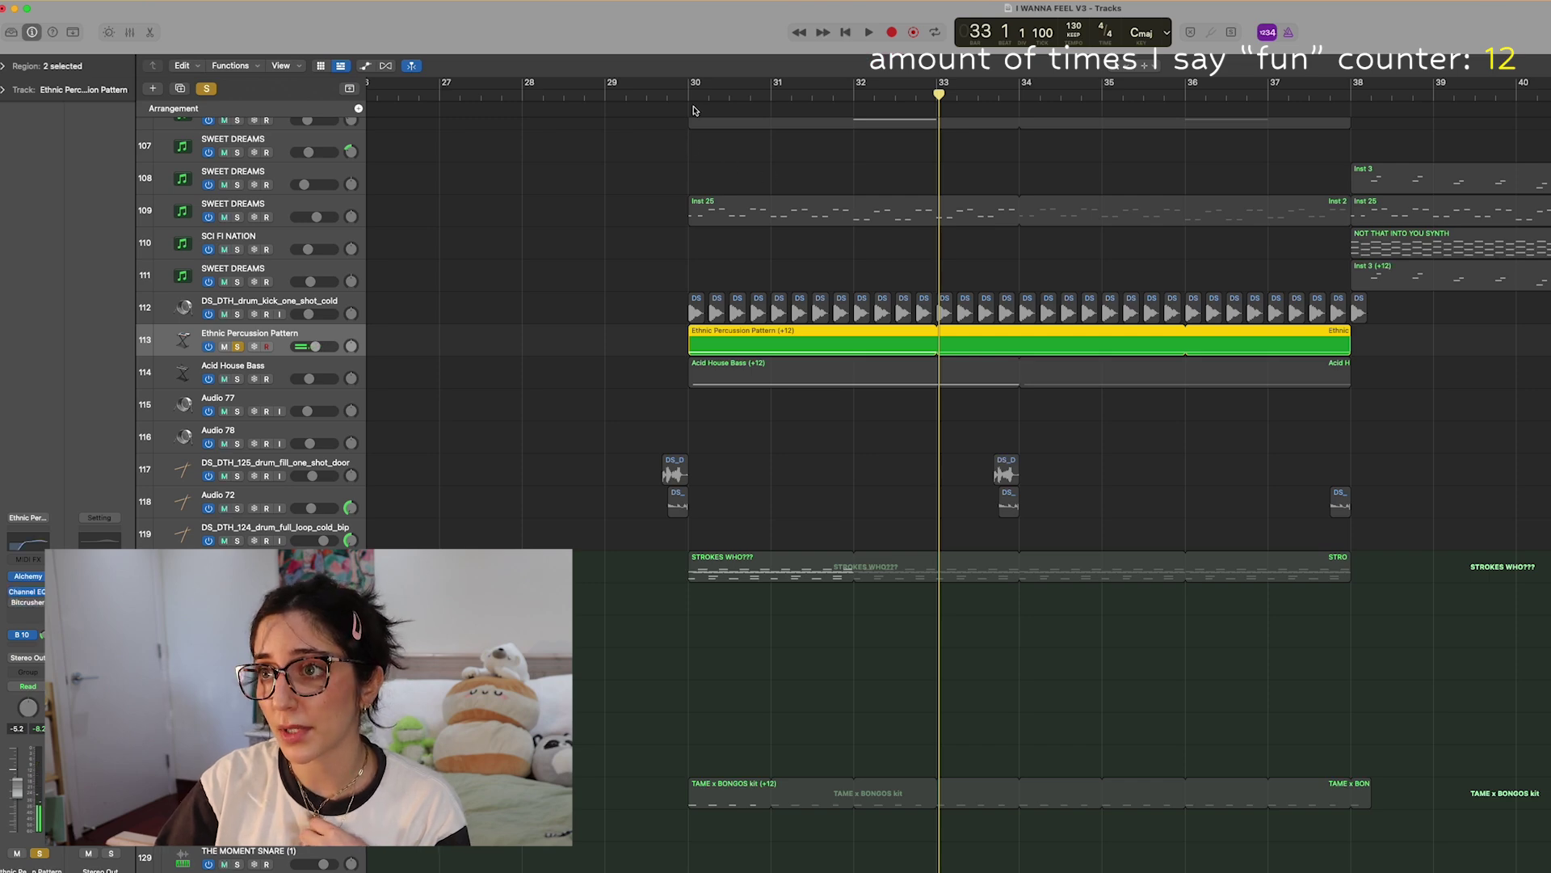
Replay the soloed Ethnic Percussion Pattern twice from bar 30 and check its Bitcrusher effect
{"action": "left_click", "coordinate": [692, 95]}
{"action": "key", "text": "space"}
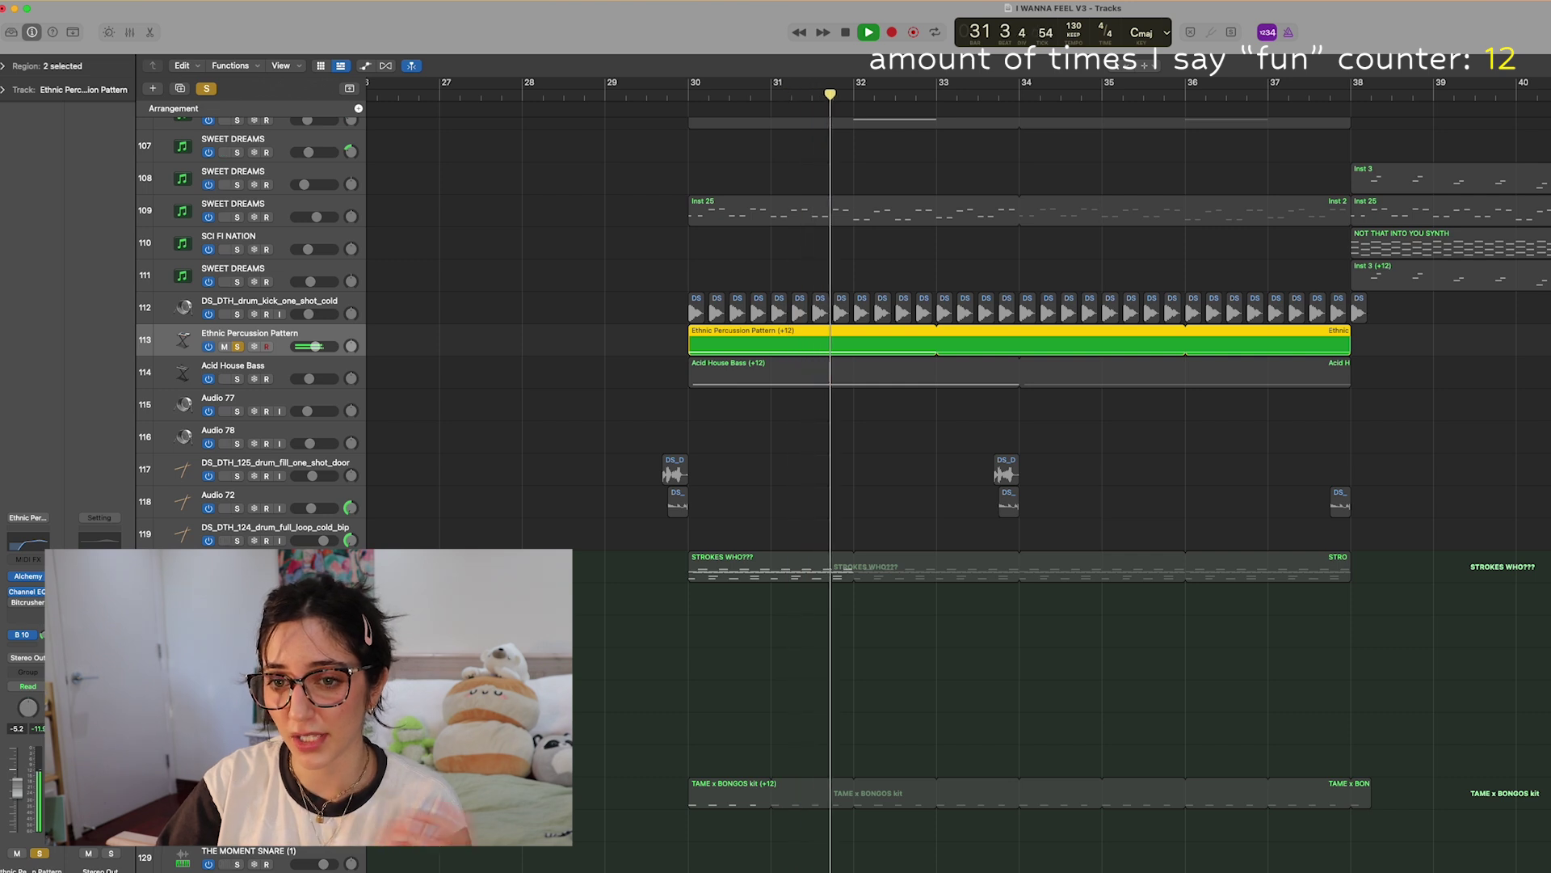
{"action": "key", "text": "space"}
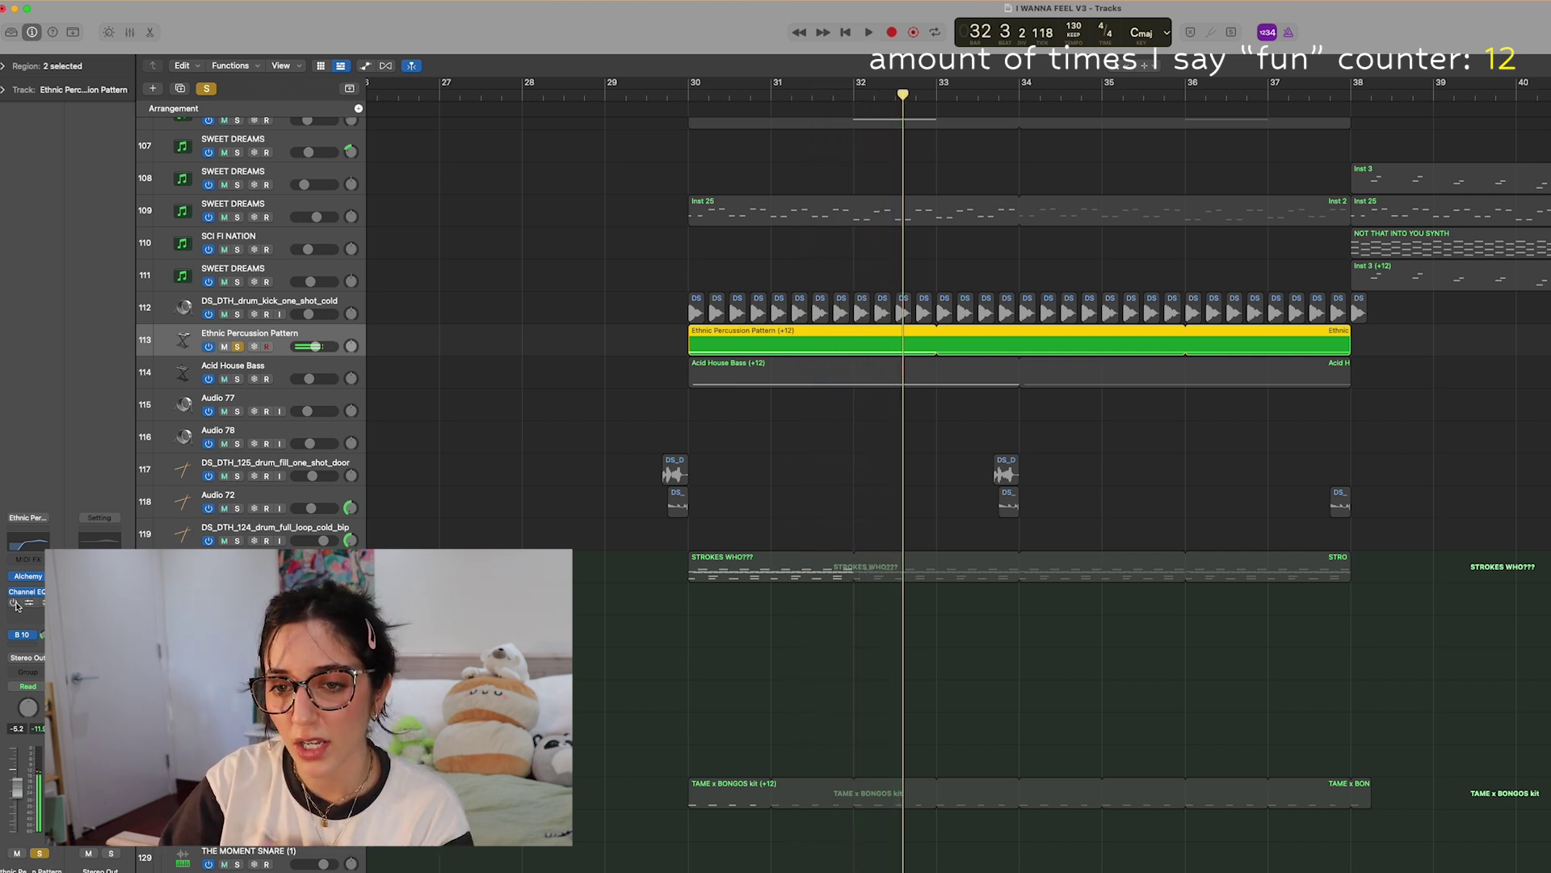
{"action": "left_click", "coordinate": [688, 95]}
{"action": "key", "text": "space"}
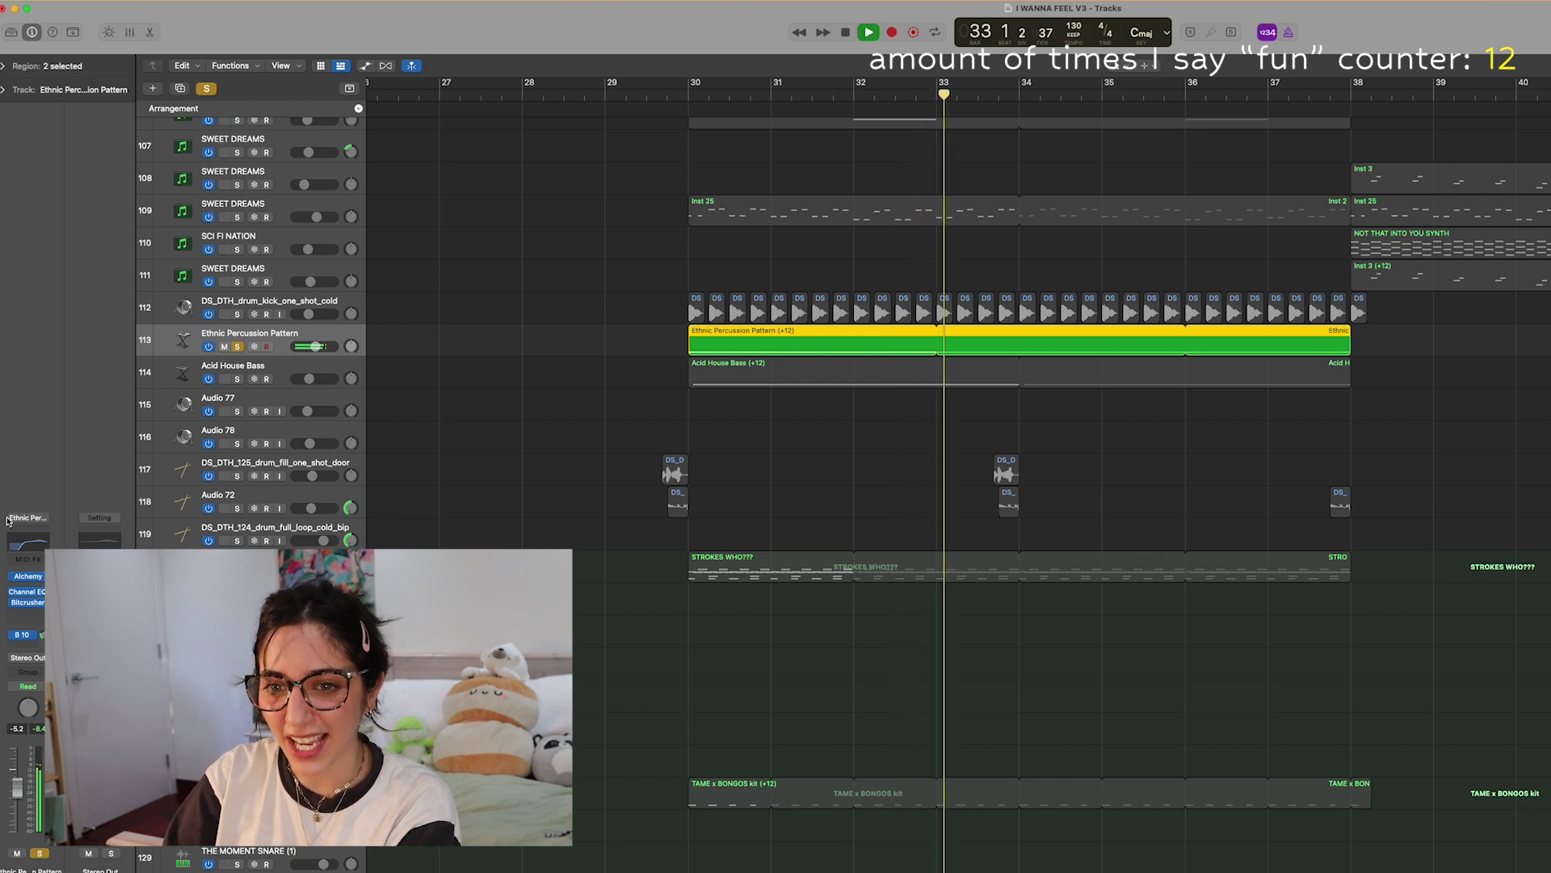
{"action": "key", "text": "space"}
Switch the solo from Ethnic Percussion Pattern to Acid House Bass and return the playhead to bar 30
{"action": "left_click", "coordinate": [237, 379]}
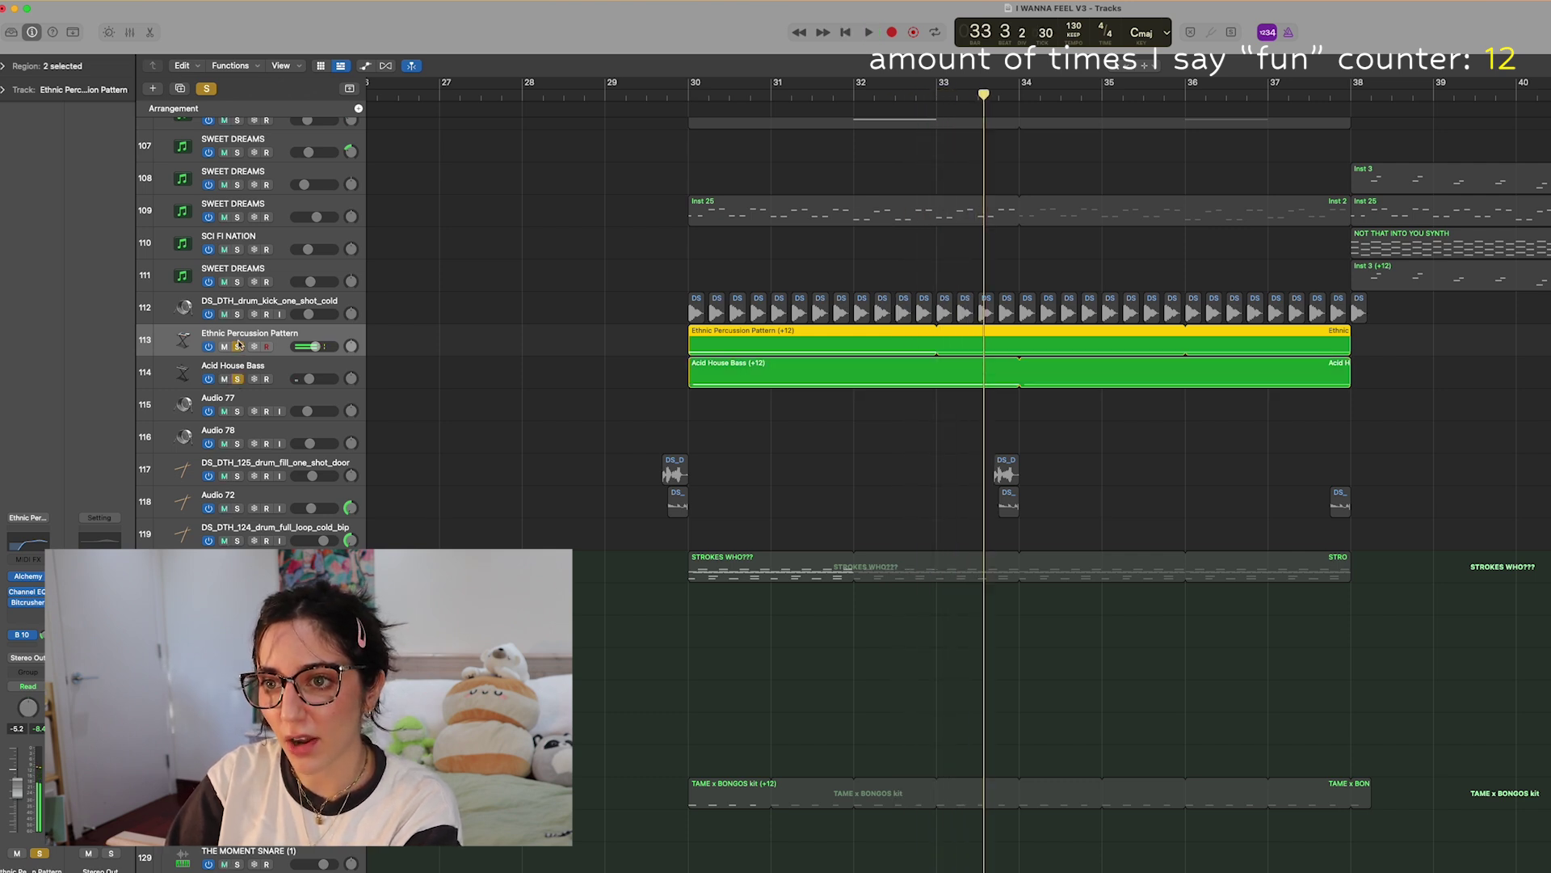
{"action": "left_click", "coordinate": [237, 347]}
{"action": "left_click", "coordinate": [687, 101]}
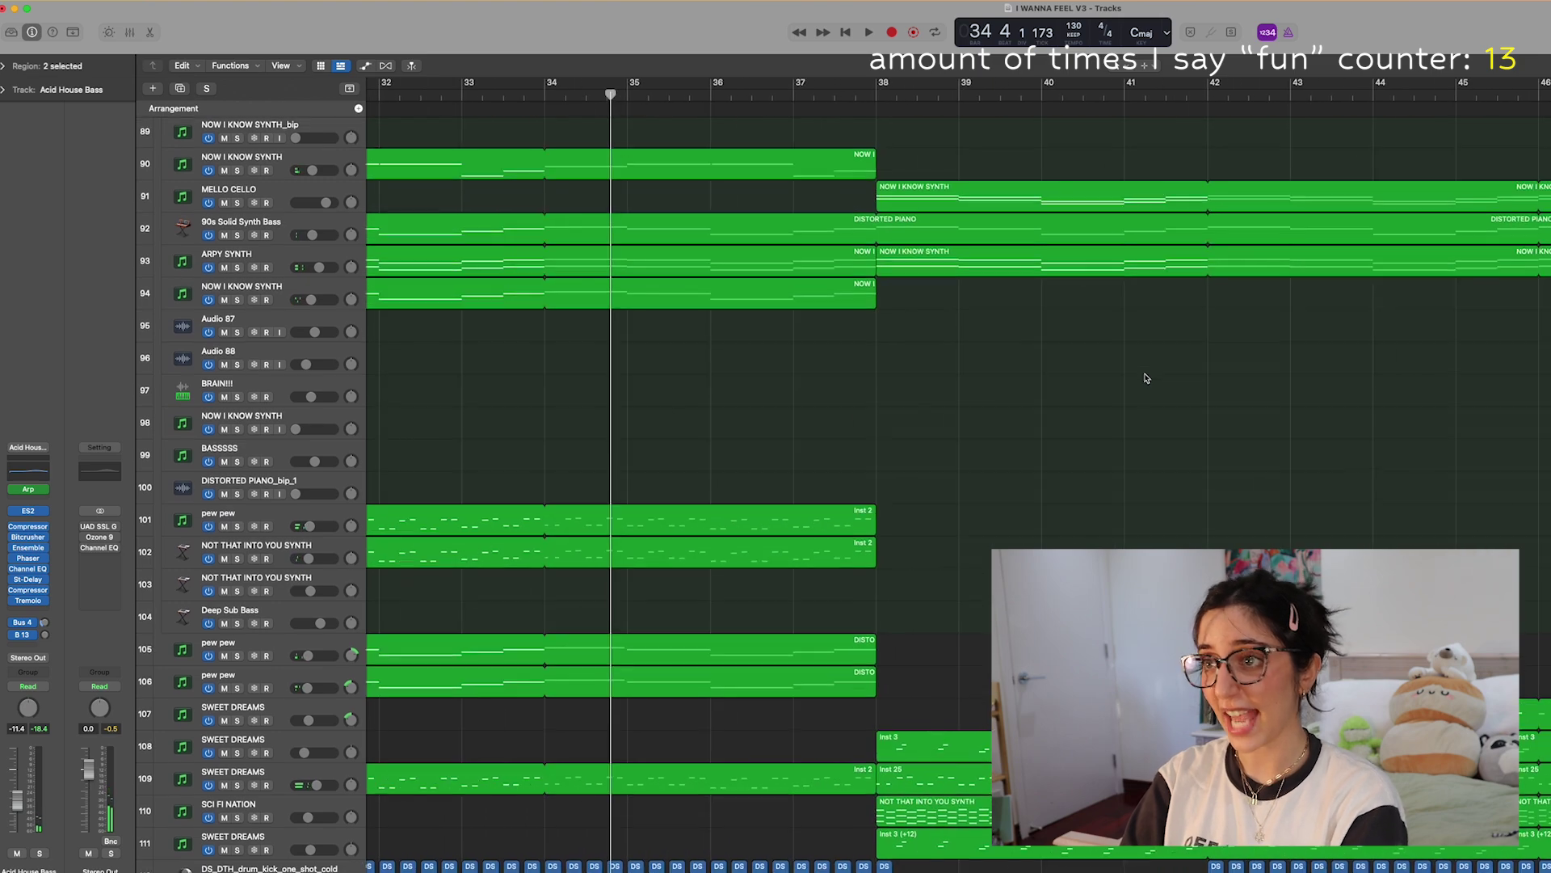
Play the unsoloed arrangement from just before bar 38 and view the synth tracks entering the next section
{"action": "scroll", "coordinate": [897, 142], "scroll_direction": "up", "scroll_amount": 15}
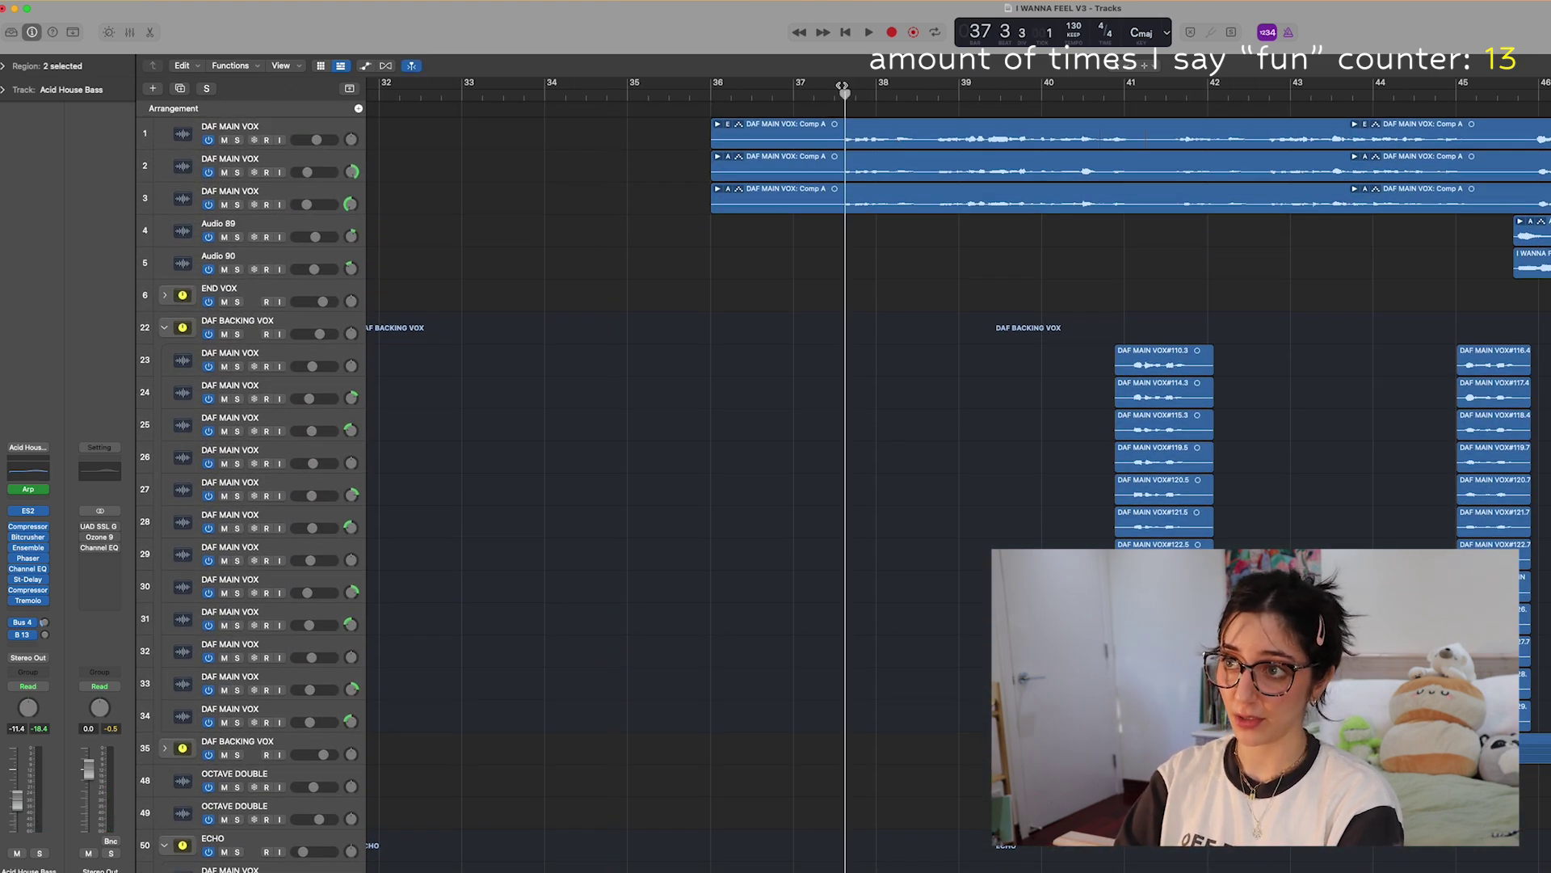
{"action": "scroll", "coordinate": [872, 374], "scroll_direction": "down", "scroll_amount": 15}
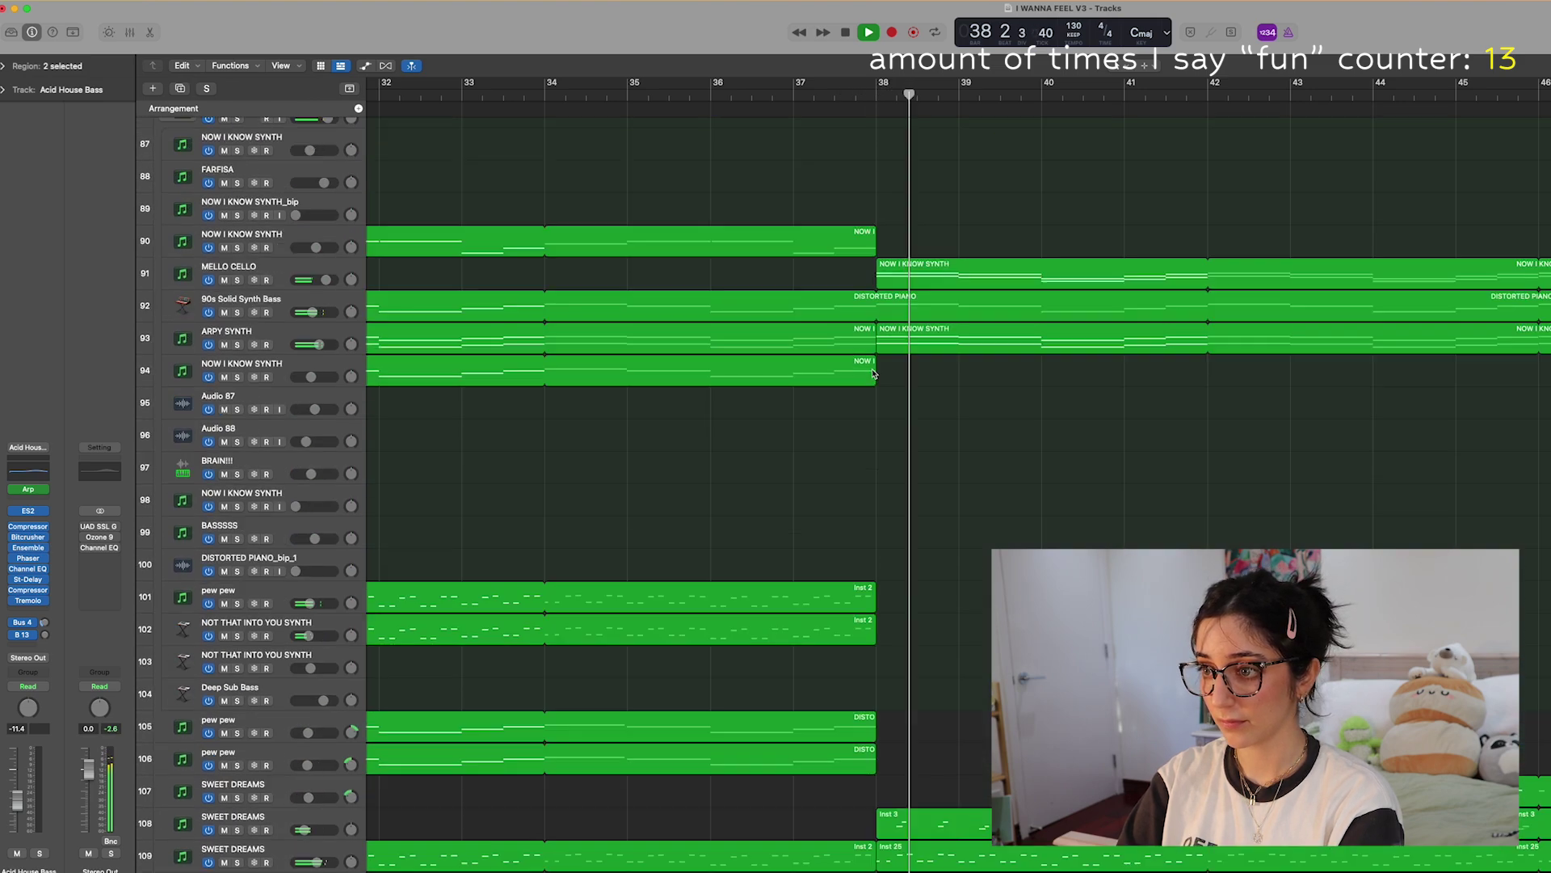
Look through the vocal, synth and drum tracks of the section starting at bar 38 during playback and after stopping it
{"action": "scroll", "coordinate": [889, 364], "scroll_direction": "down", "scroll_amount": 5}
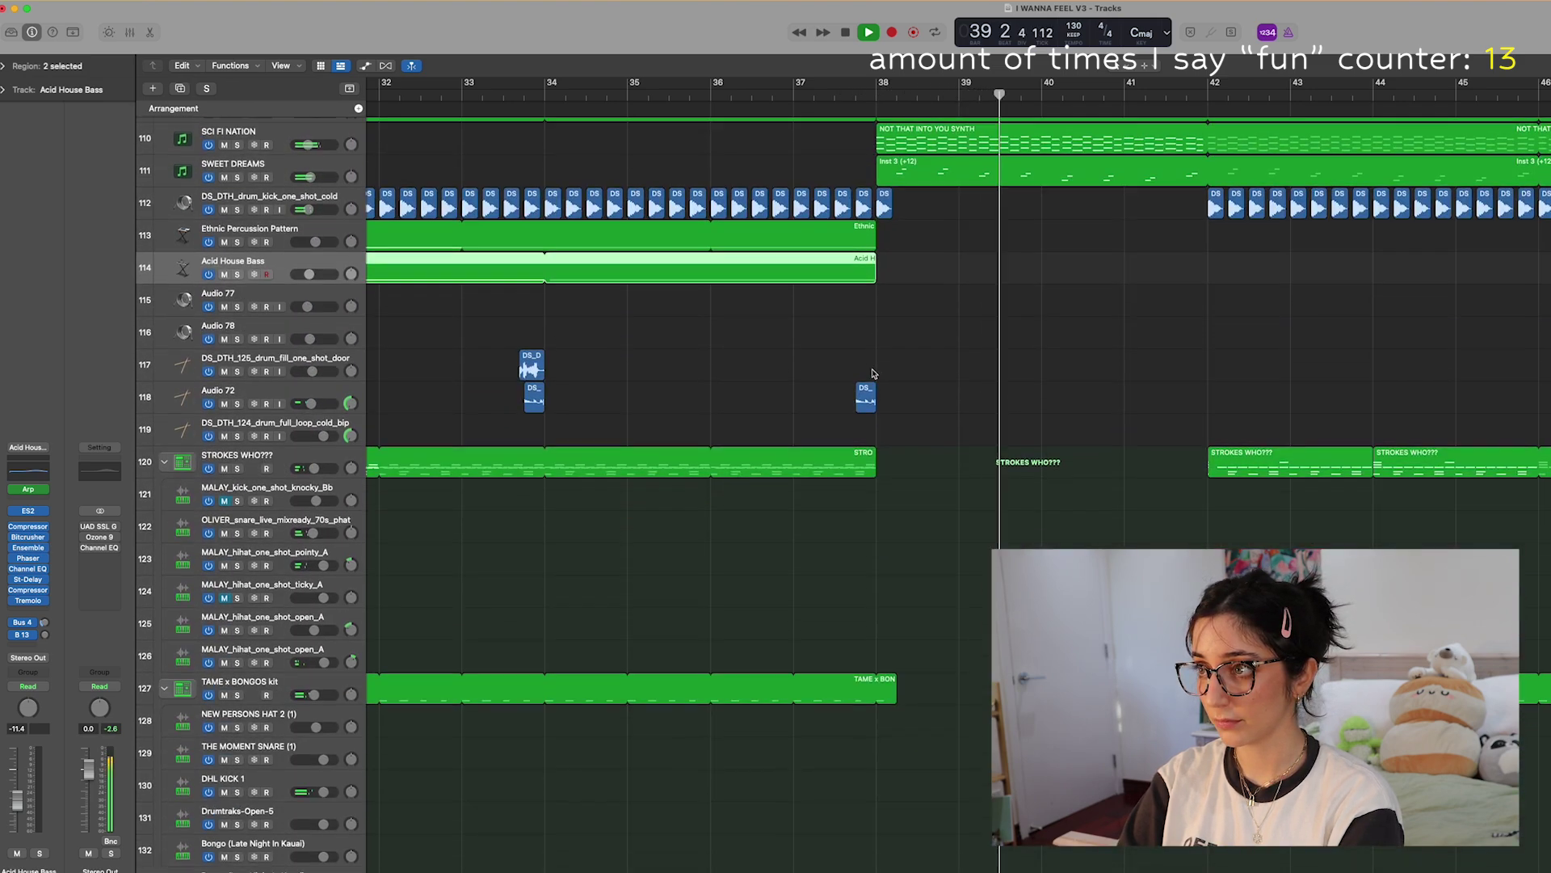
{"action": "scroll", "coordinate": [1051, 323], "scroll_direction": "up", "scroll_amount": 6}
{"action": "scroll", "coordinate": [1107, 307], "scroll_direction": "up", "scroll_amount": 10}
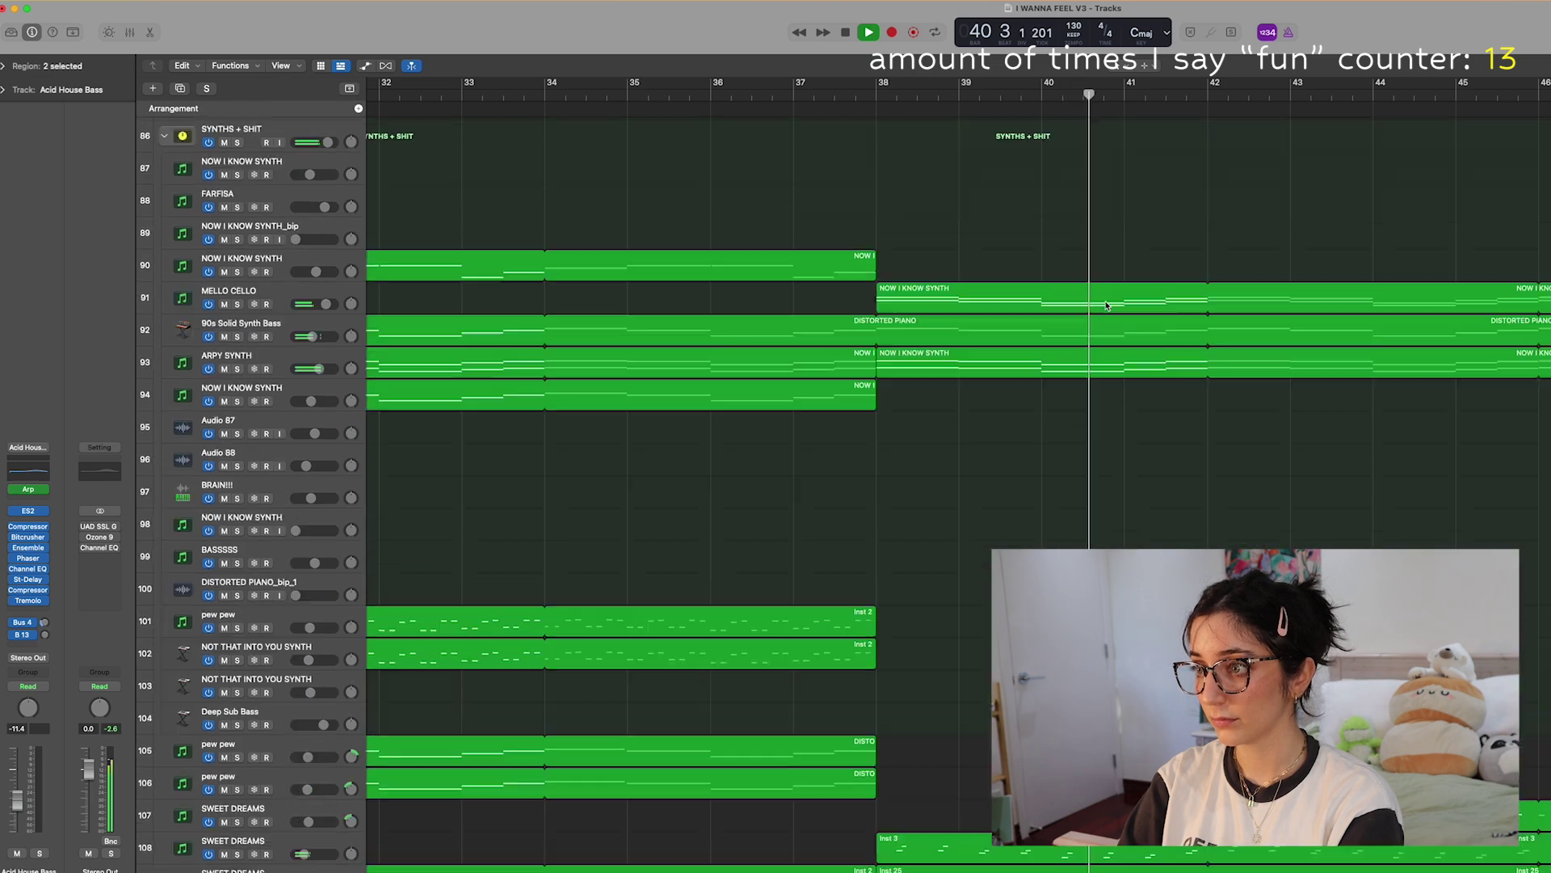
{"action": "scroll", "coordinate": [1107, 306], "scroll_direction": "down", "scroll_amount": 6}
{"action": "scroll", "coordinate": [1107, 306], "scroll_direction": "down", "scroll_amount": 3}
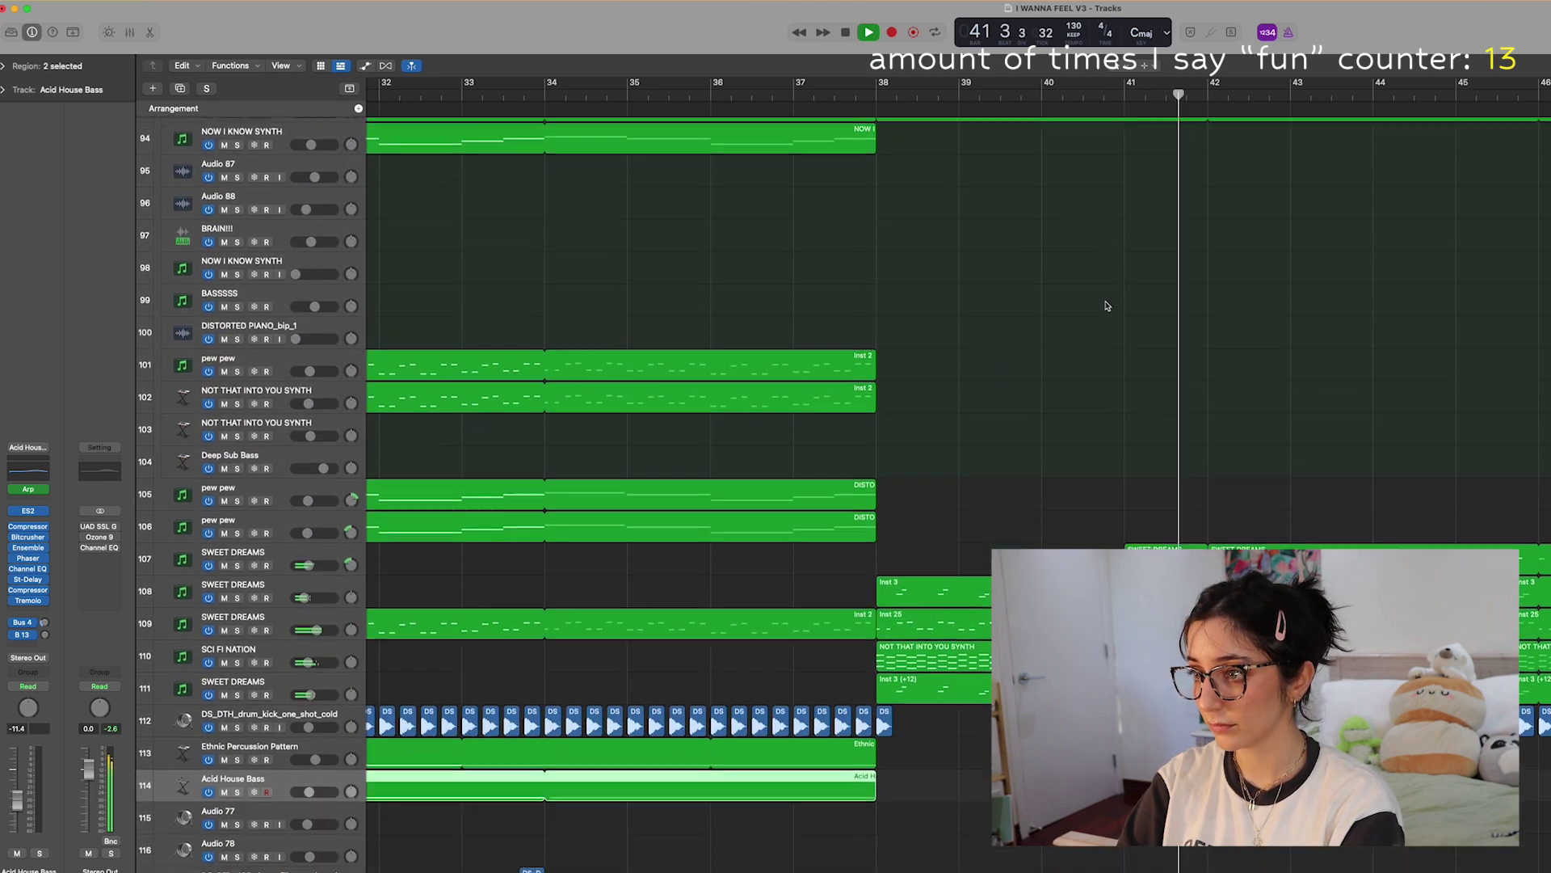
{"action": "key", "text": "space"}
{"action": "scroll", "coordinate": [1096, 317], "scroll_direction": "up", "scroll_amount": 20}
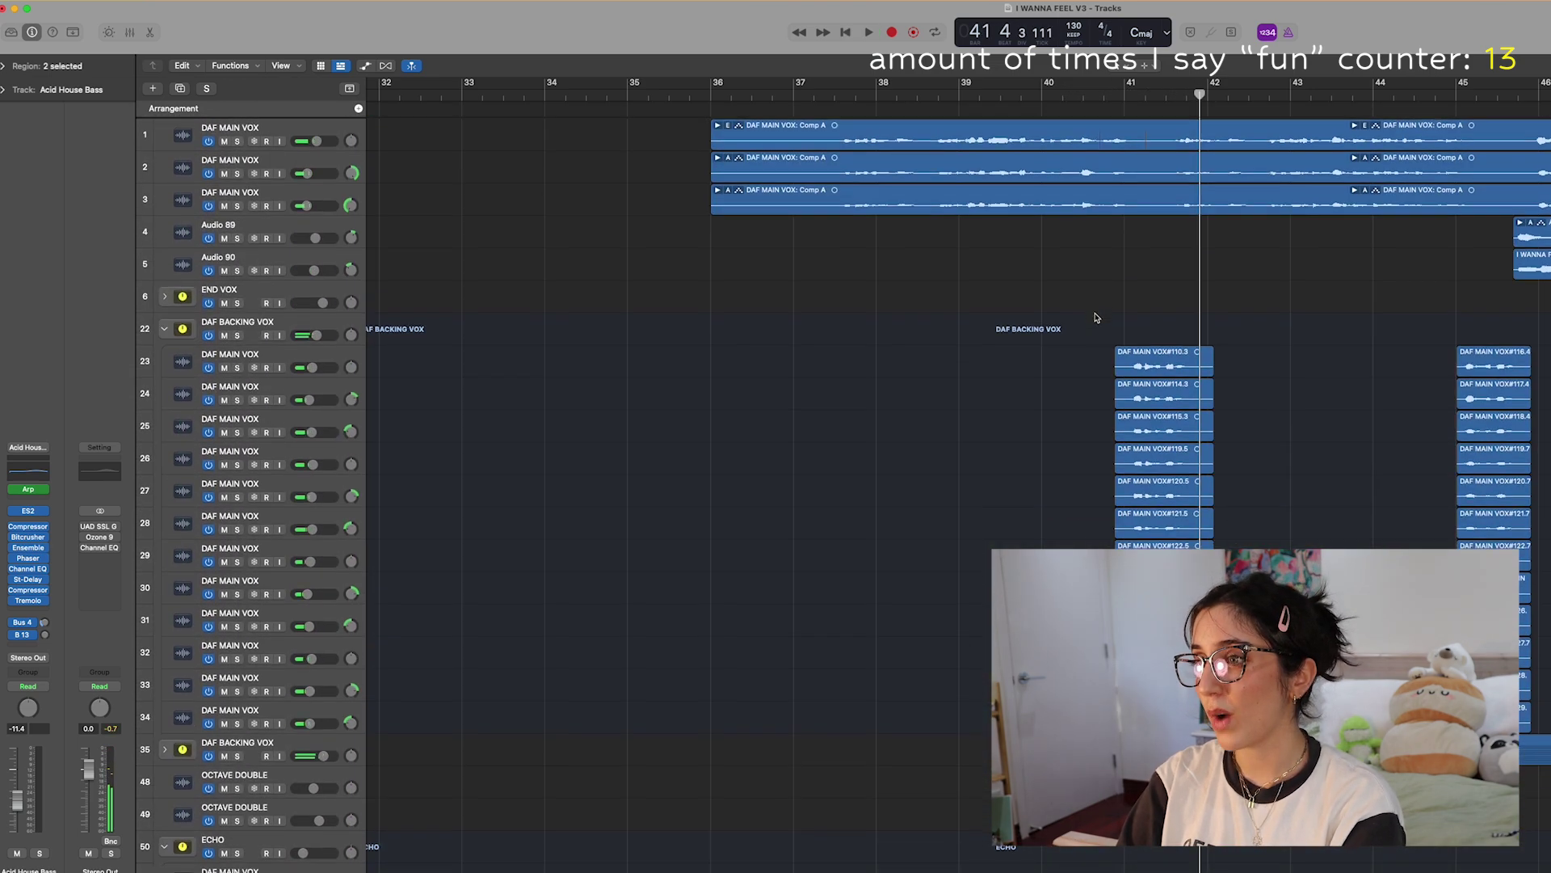
{"action": "scroll", "coordinate": [824, 366], "scroll_direction": "down", "scroll_amount": 5}
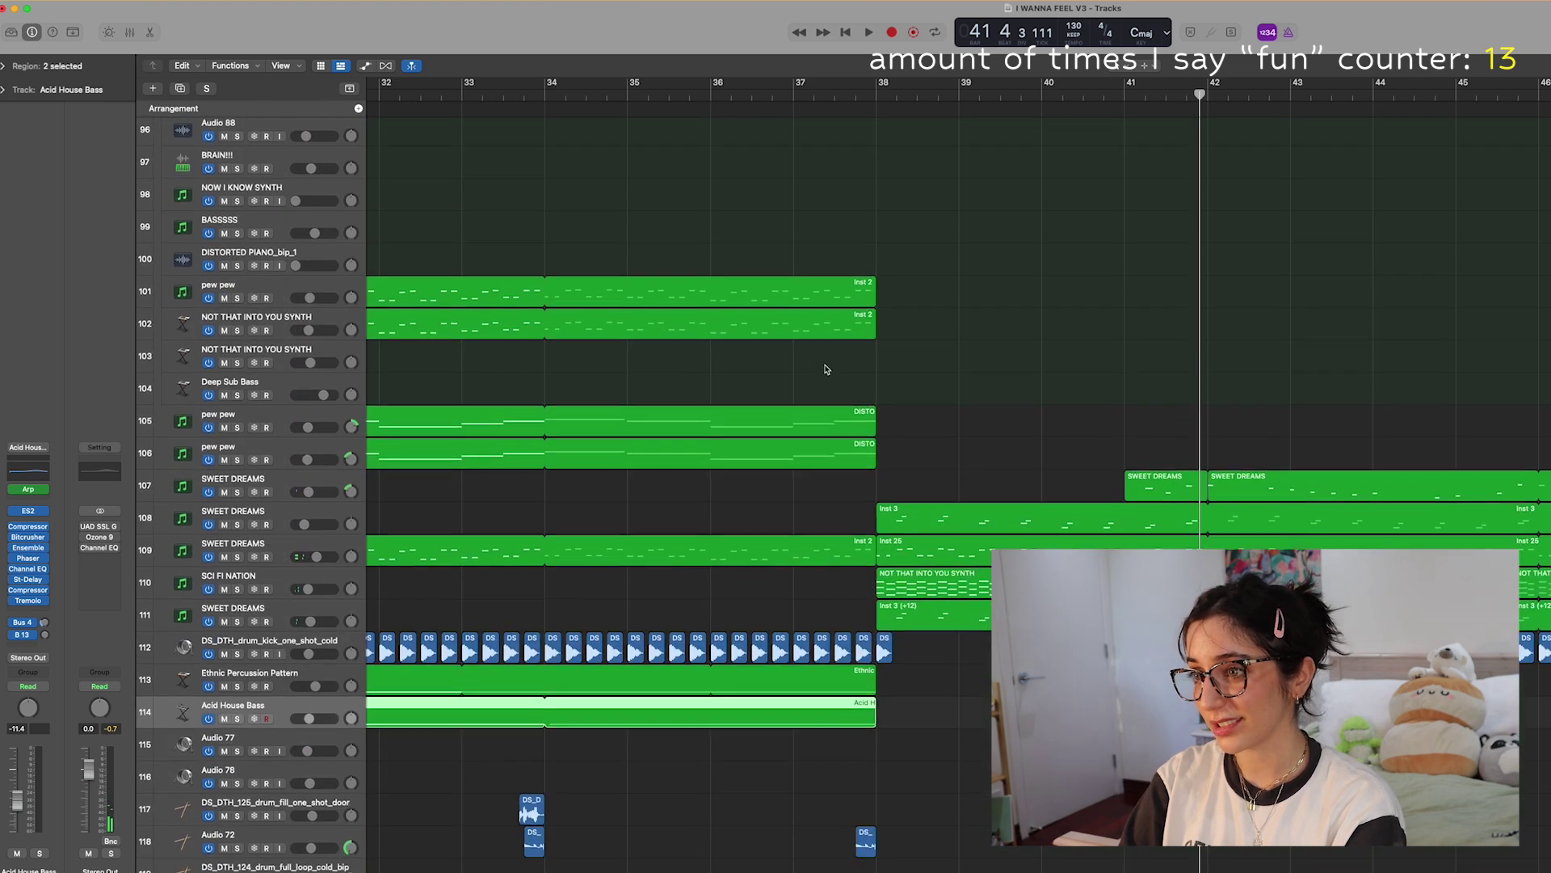
{"action": "scroll", "coordinate": [824, 367], "scroll_direction": "up", "scroll_amount": 5}
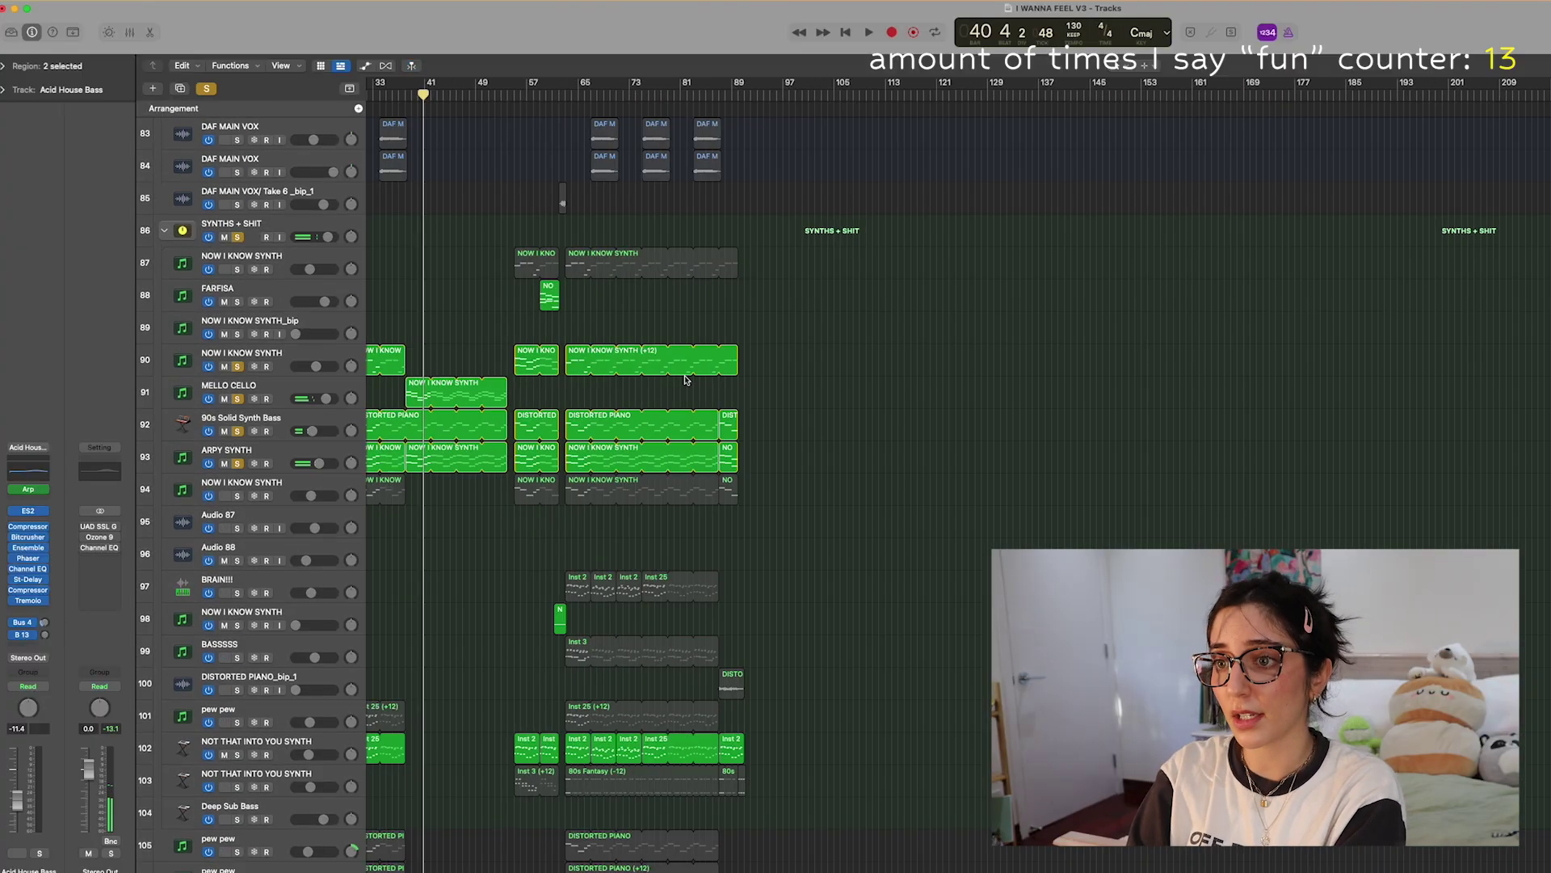
Select the MELLO CELLO track's region at bar 38, view its Mellotron V instrument, and close the plug-in window
{"action": "scroll", "coordinate": [686, 380], "scroll_direction": "left", "scroll_amount": 5}
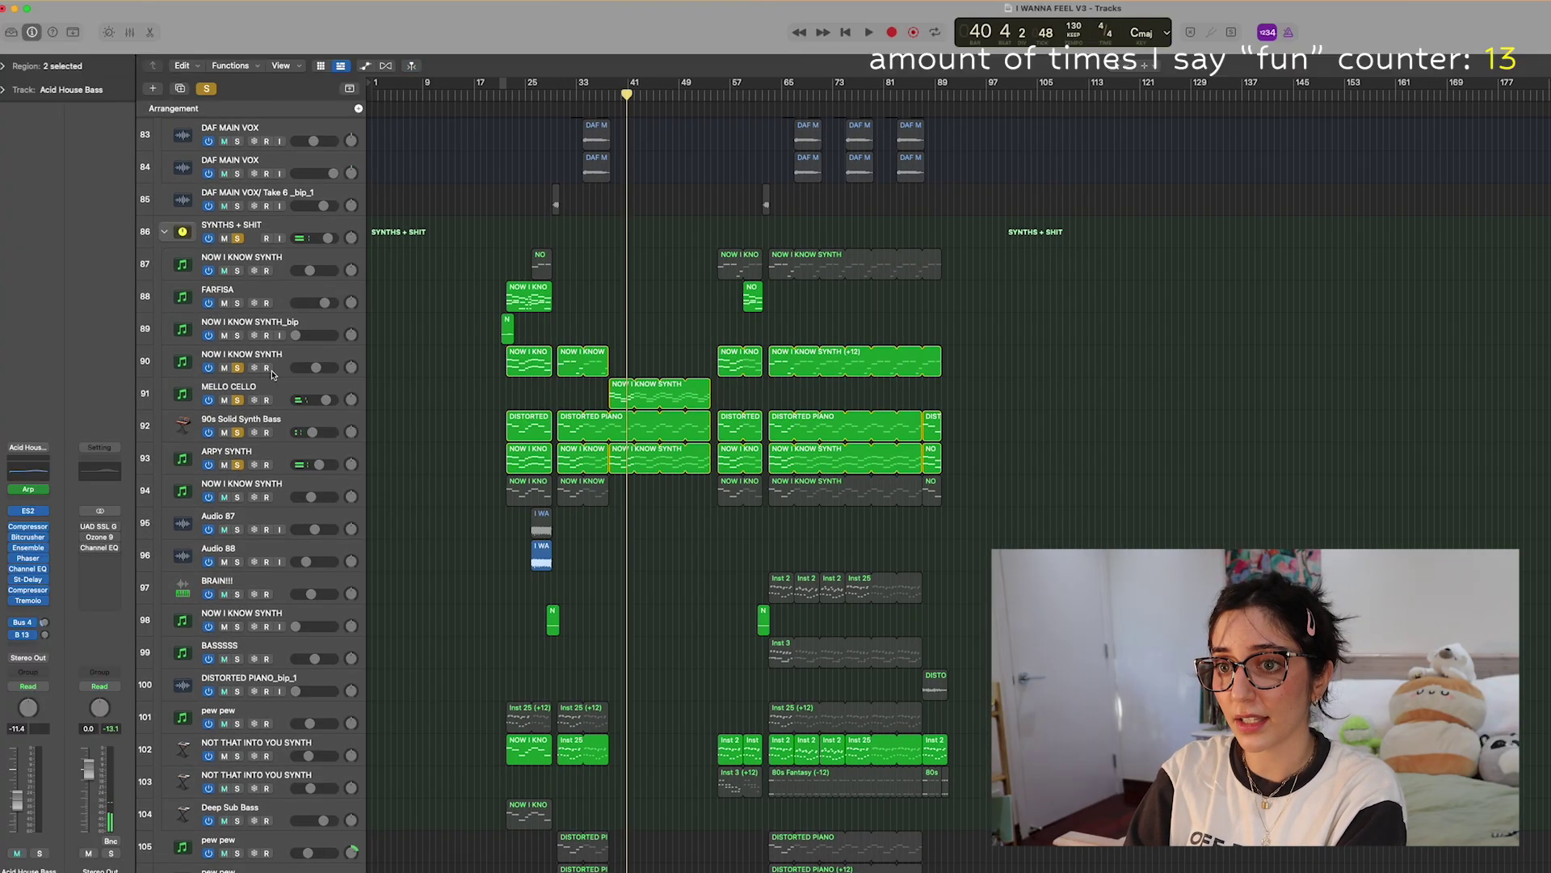
{"action": "left_click", "coordinate": [688, 388]}
{"action": "key", "text": "super+Right"}
{"action": "scroll", "coordinate": [705, 340], "scroll_direction": "left", "scroll_amount": 3}
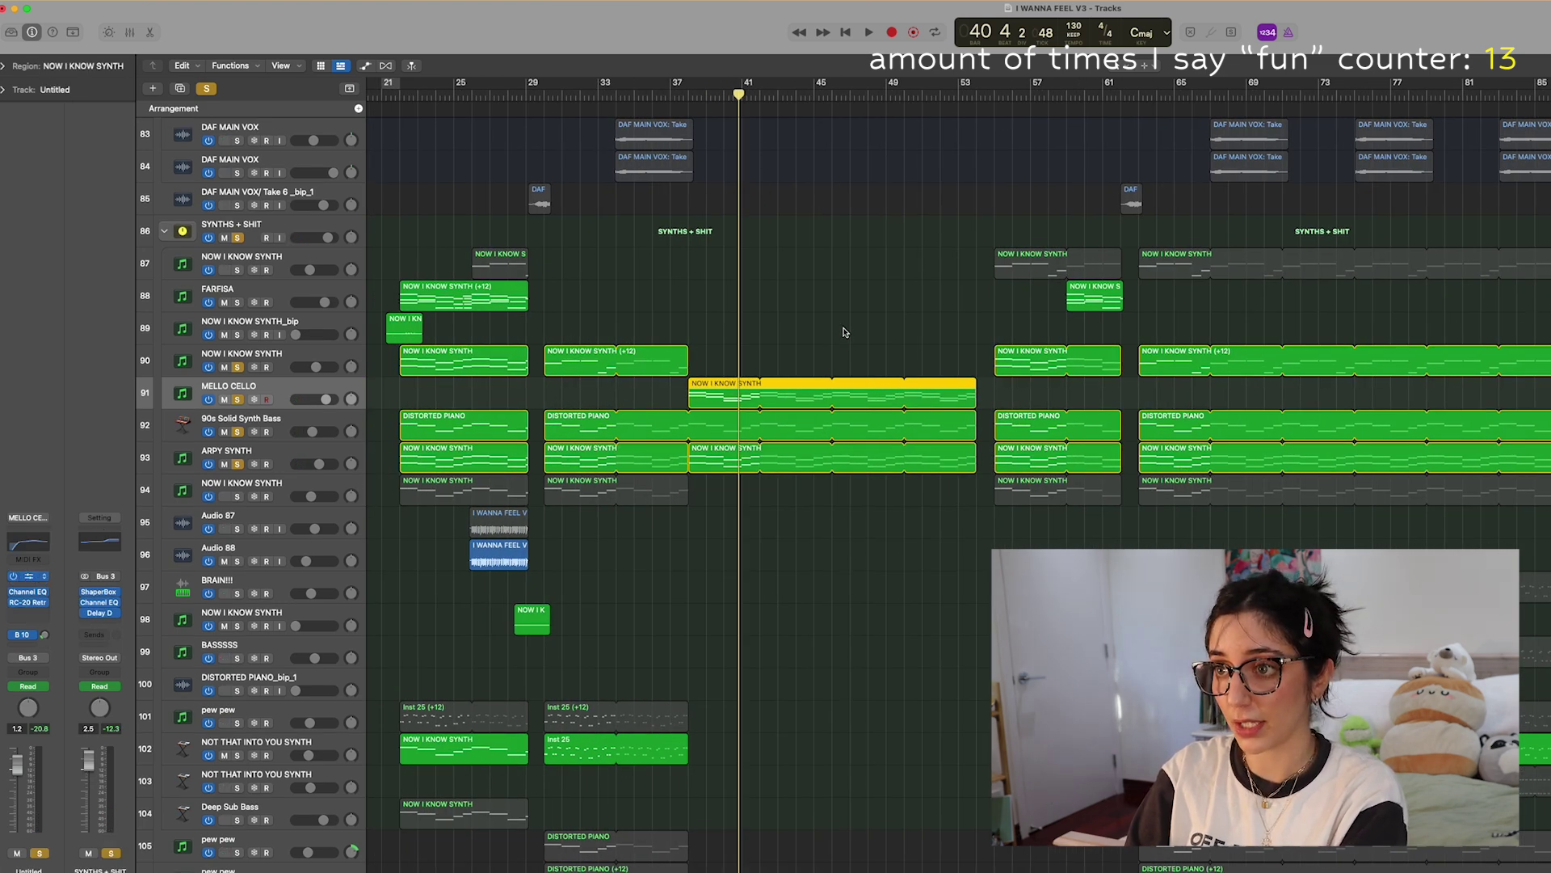
{"action": "key", "text": "v"}
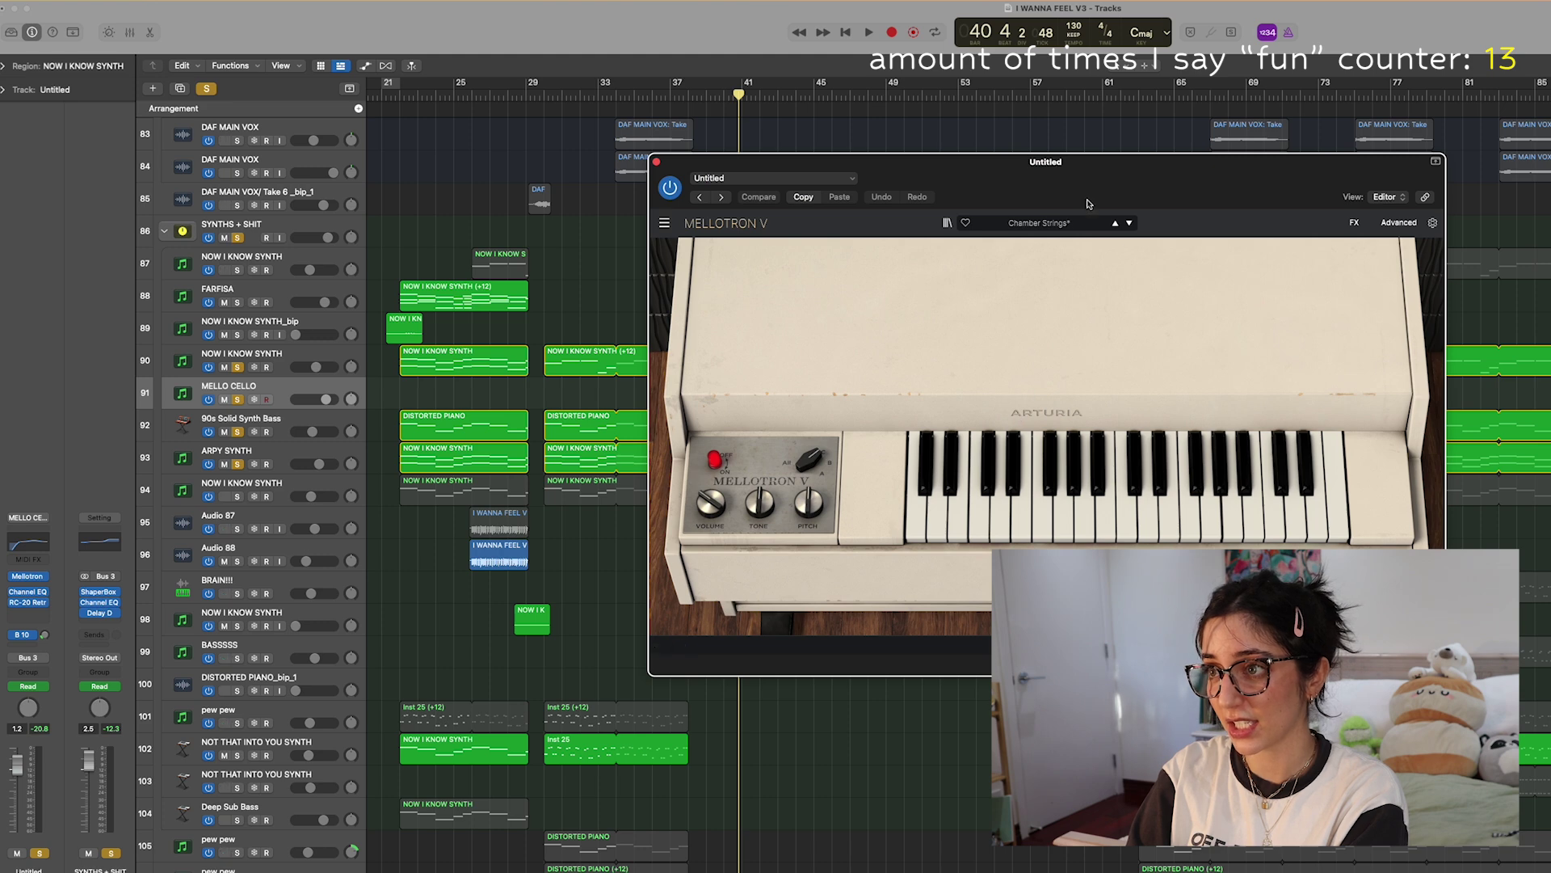
{"action": "left_click", "coordinate": [656, 162]}
View the RC-20 Retro Color effect on the MELLO CELLO track and close its window
{"action": "key", "text": "super+Right"}
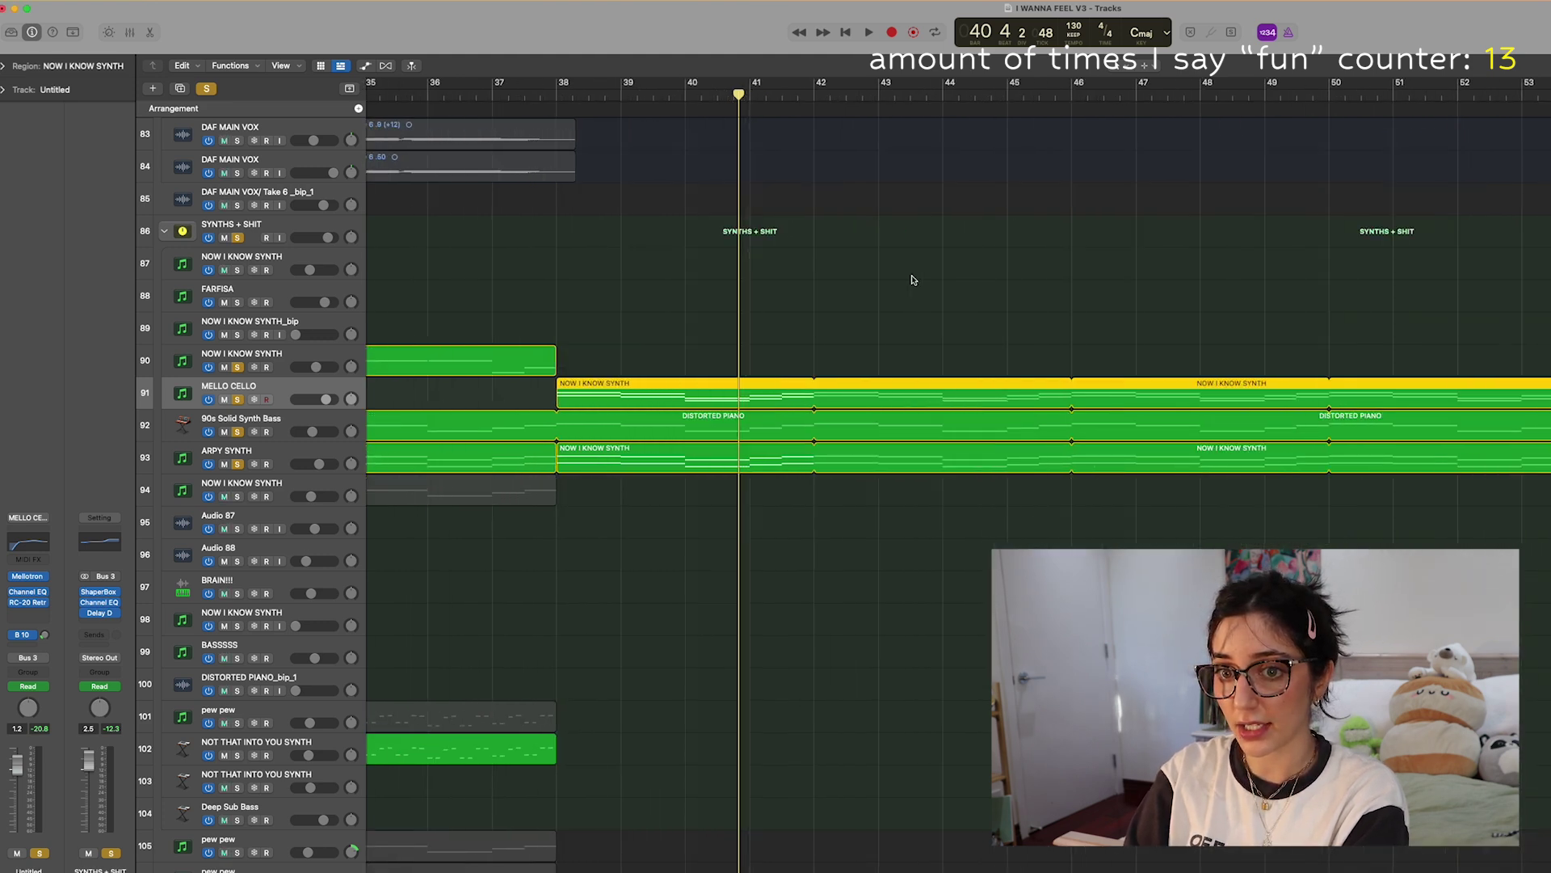
{"action": "left_click", "coordinate": [29, 604]}
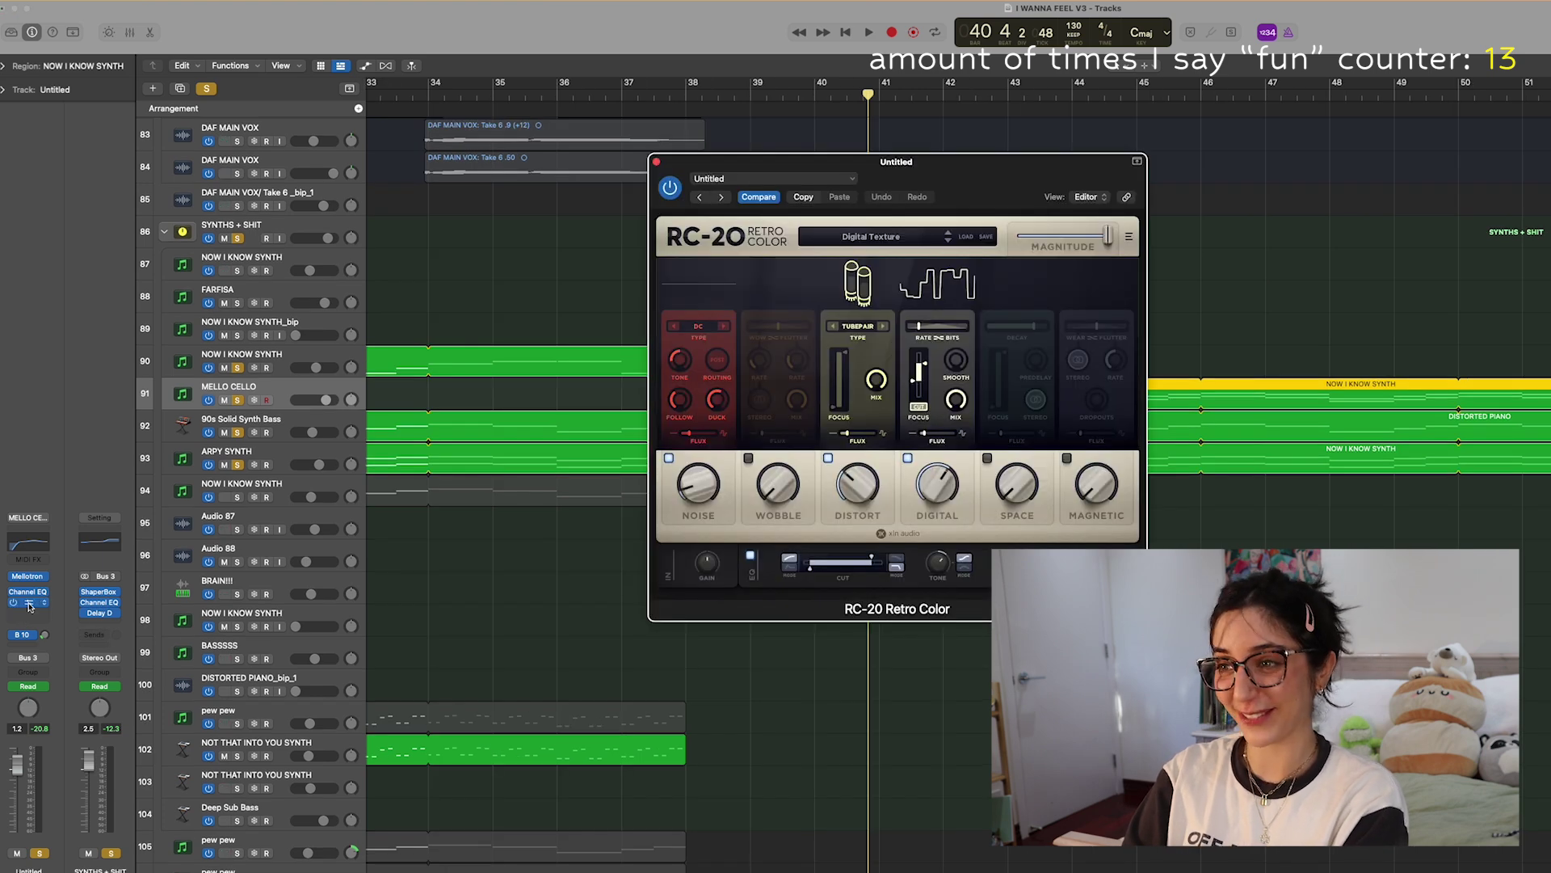
{"action": "left_click", "coordinate": [655, 160]}
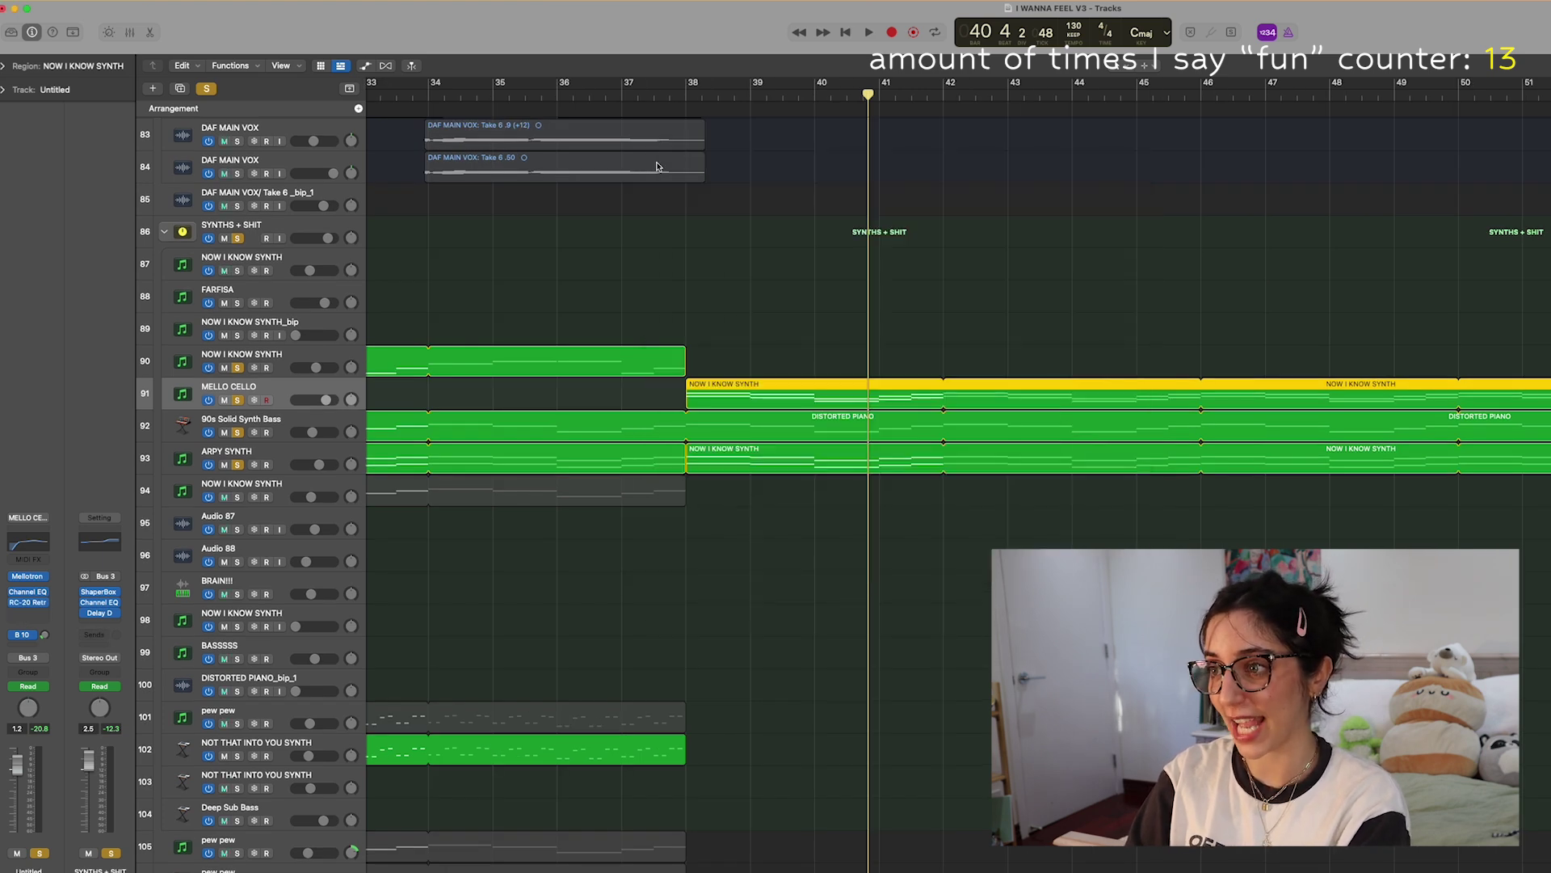
Clear the current solos, solo only the MELLO CELLO track, and play it from bar 38
{"action": "left_click", "coordinate": [693, 115]}
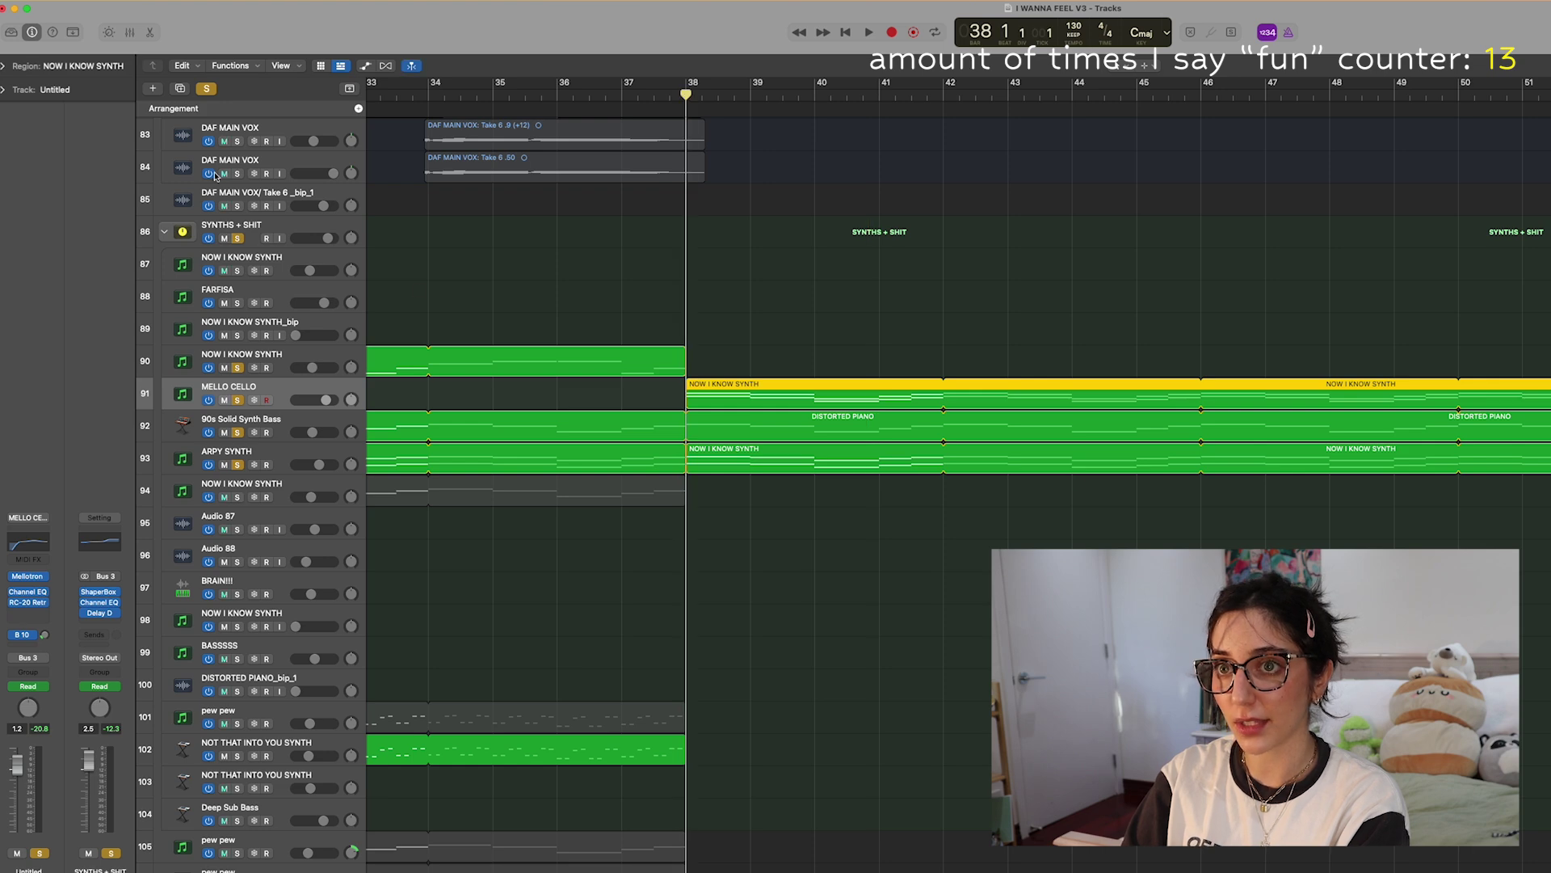
{"action": "left_click", "coordinate": [206, 89]}
{"action": "left_click", "coordinate": [237, 399]}
{"action": "key", "text": "space"}
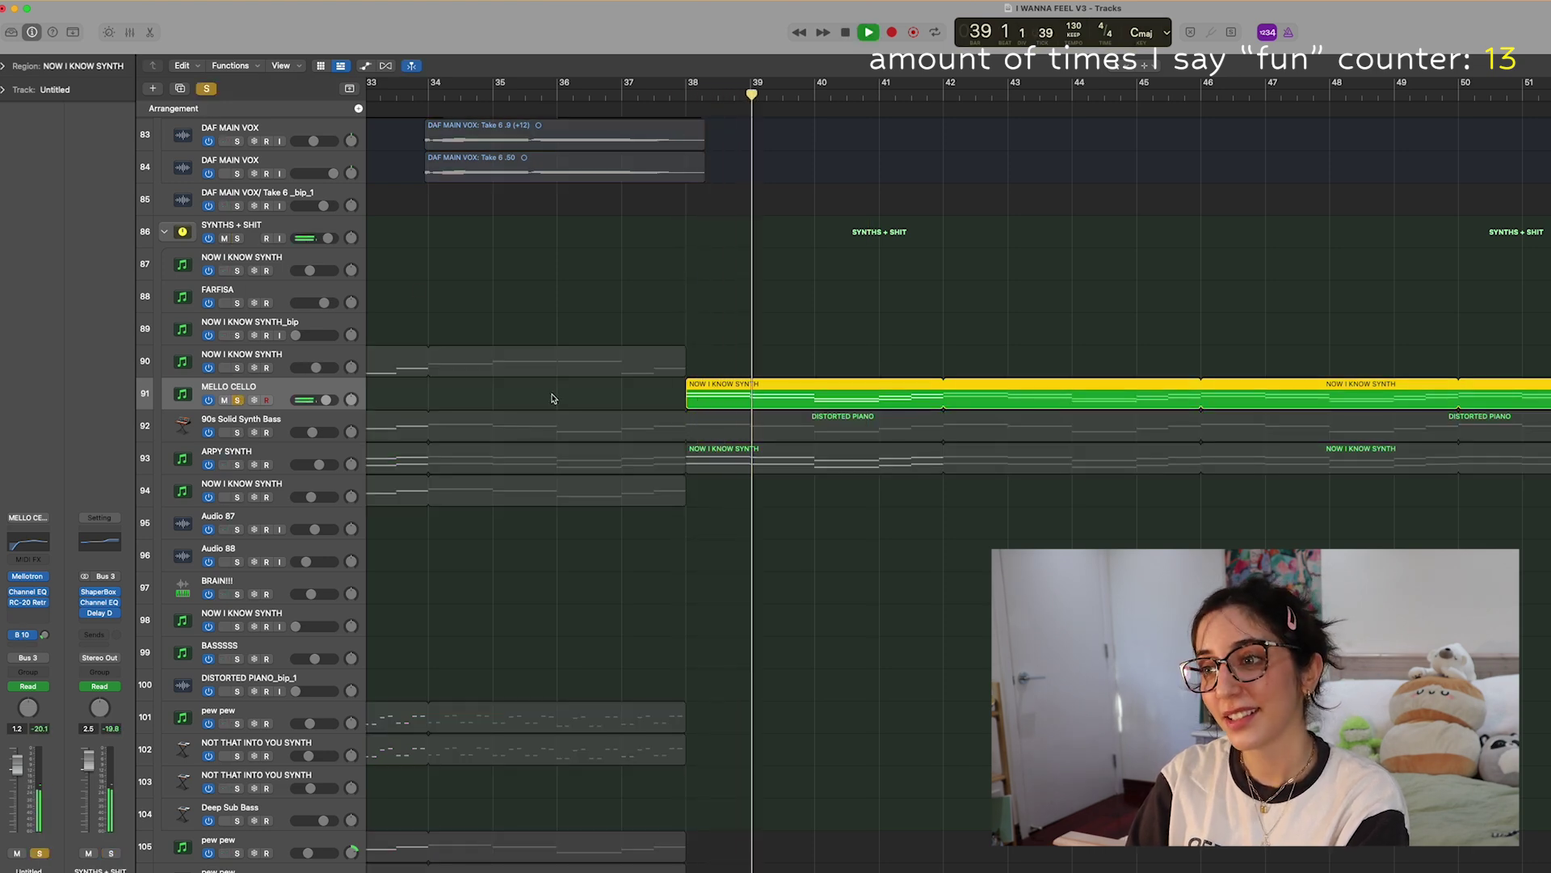
{"action": "scroll", "coordinate": [552, 398], "scroll_direction": "right", "scroll_amount": 3}
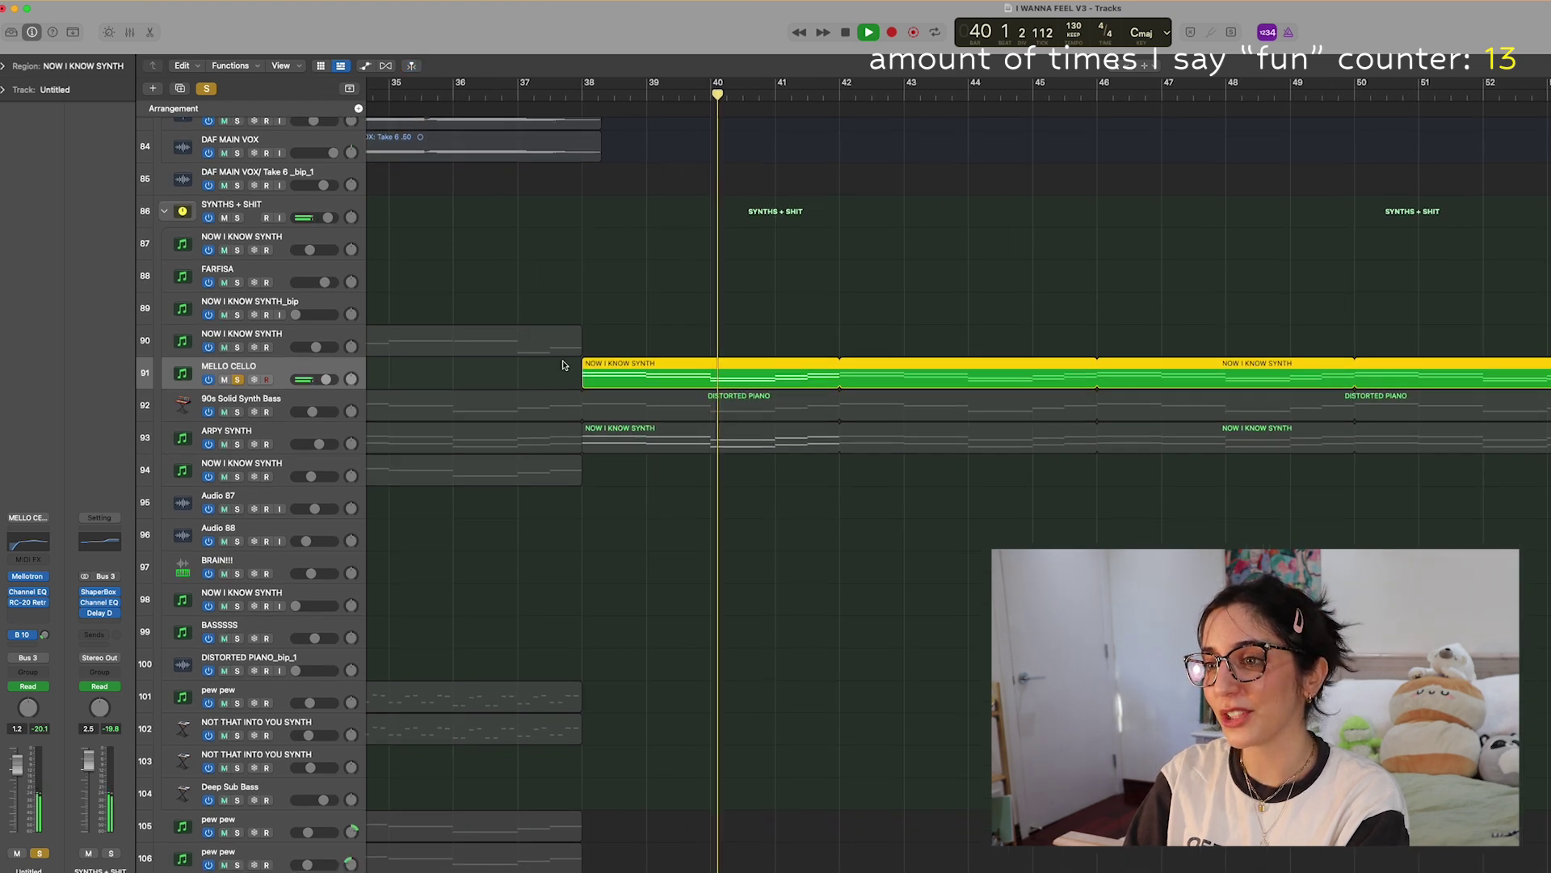
{"action": "key", "text": "space"}
Switch the solo from MELLO CELLO to the SCI FI NATION track and play it from bar 38
{"action": "scroll", "coordinate": [576, 294], "scroll_direction": "down", "scroll_amount": 10}
{"action": "scroll", "coordinate": [576, 294], "scroll_direction": "down", "scroll_amount": 1}
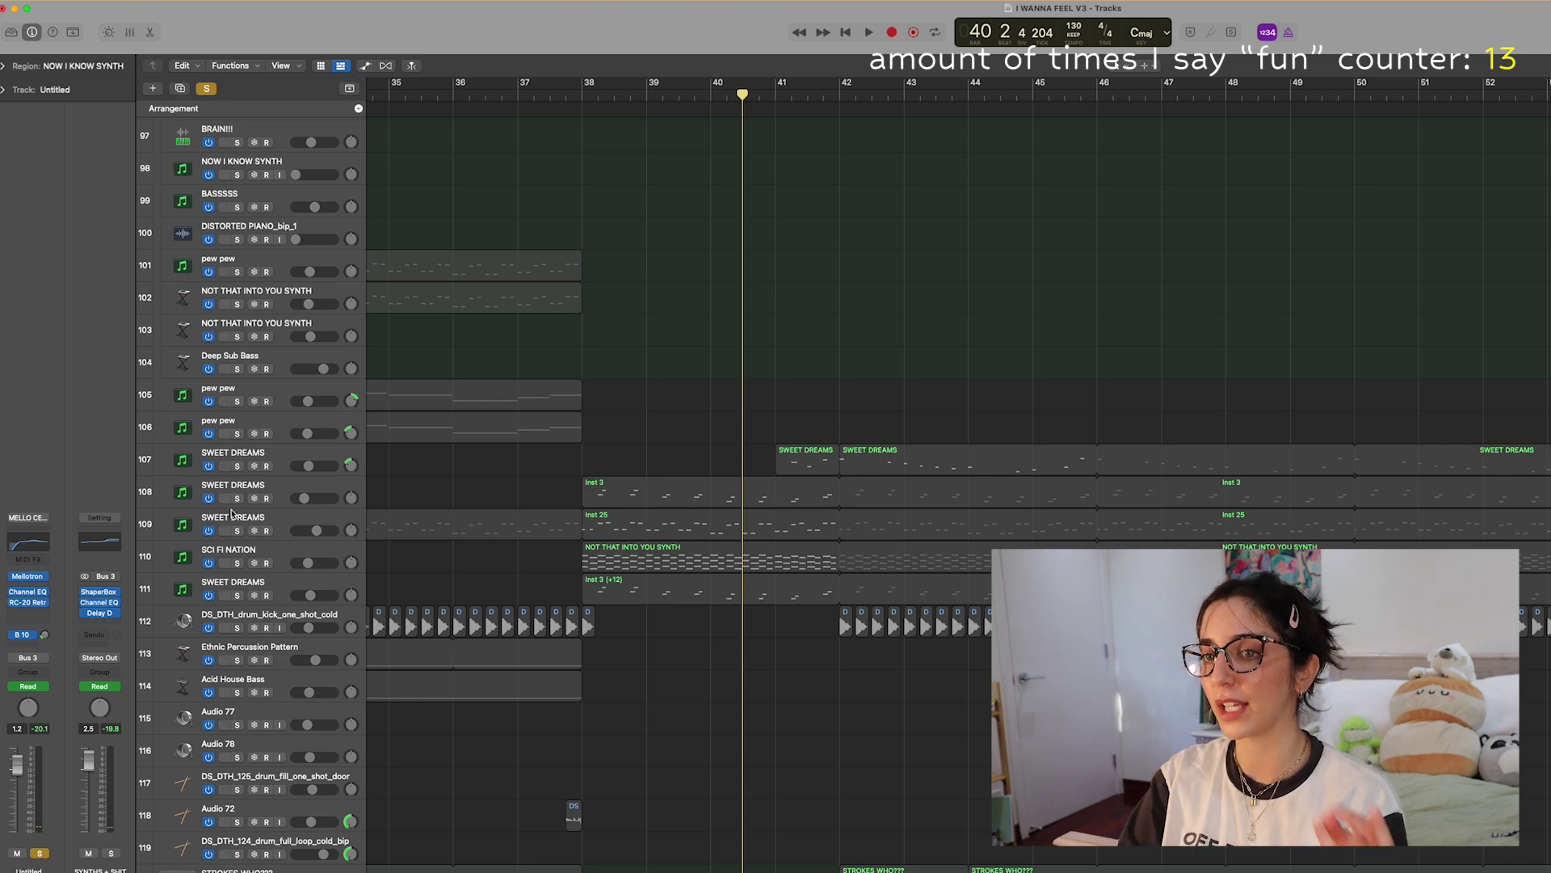
{"action": "left_click", "coordinate": [208, 89]}
{"action": "left_click", "coordinate": [237, 563]}
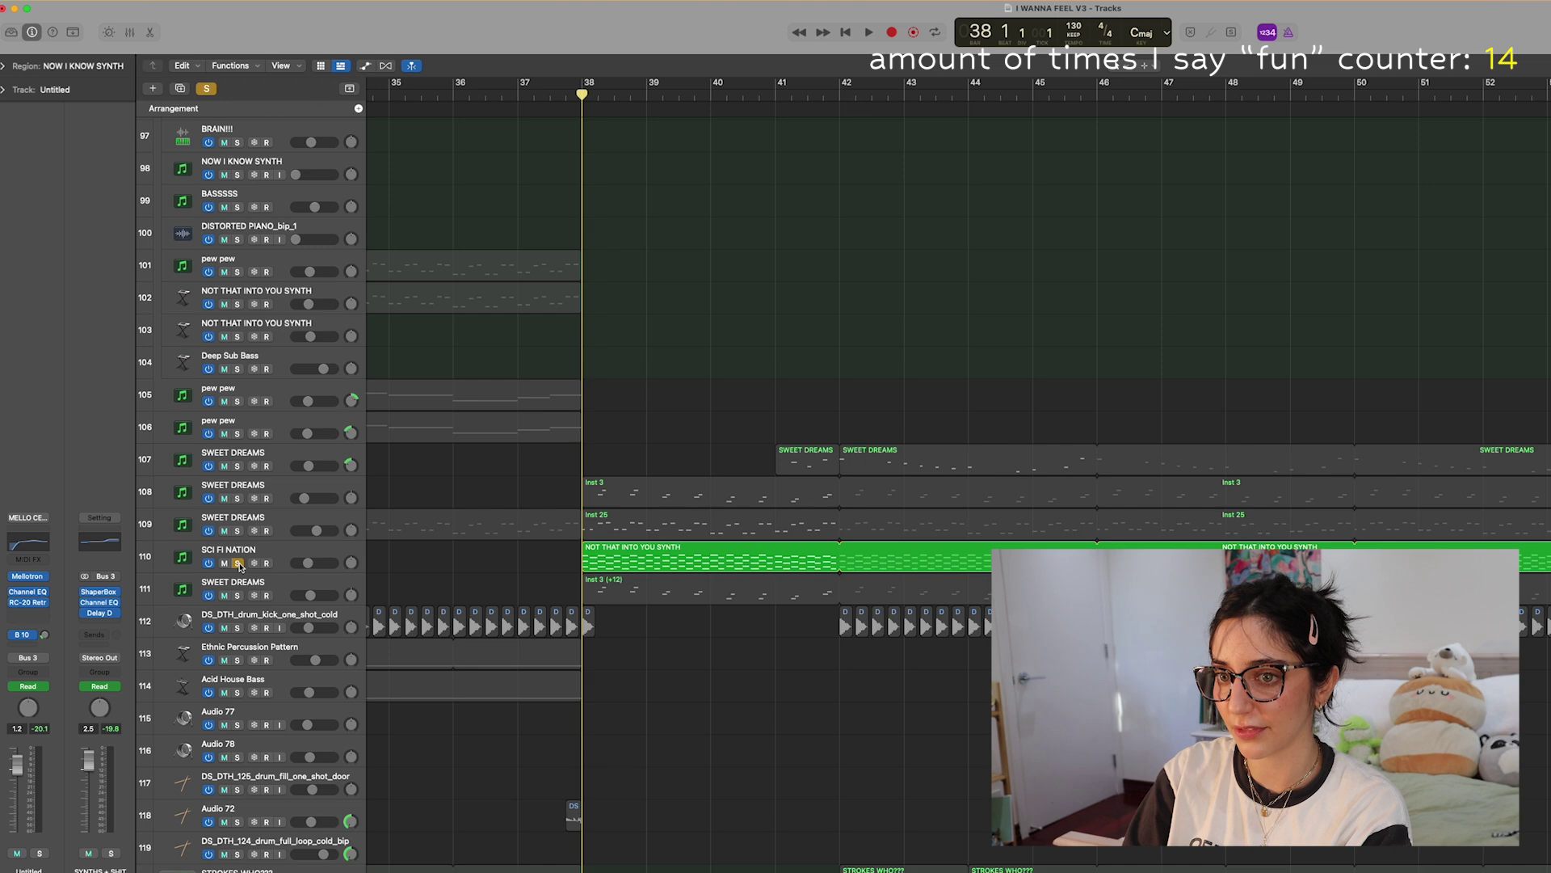
{"action": "key", "text": "space"}
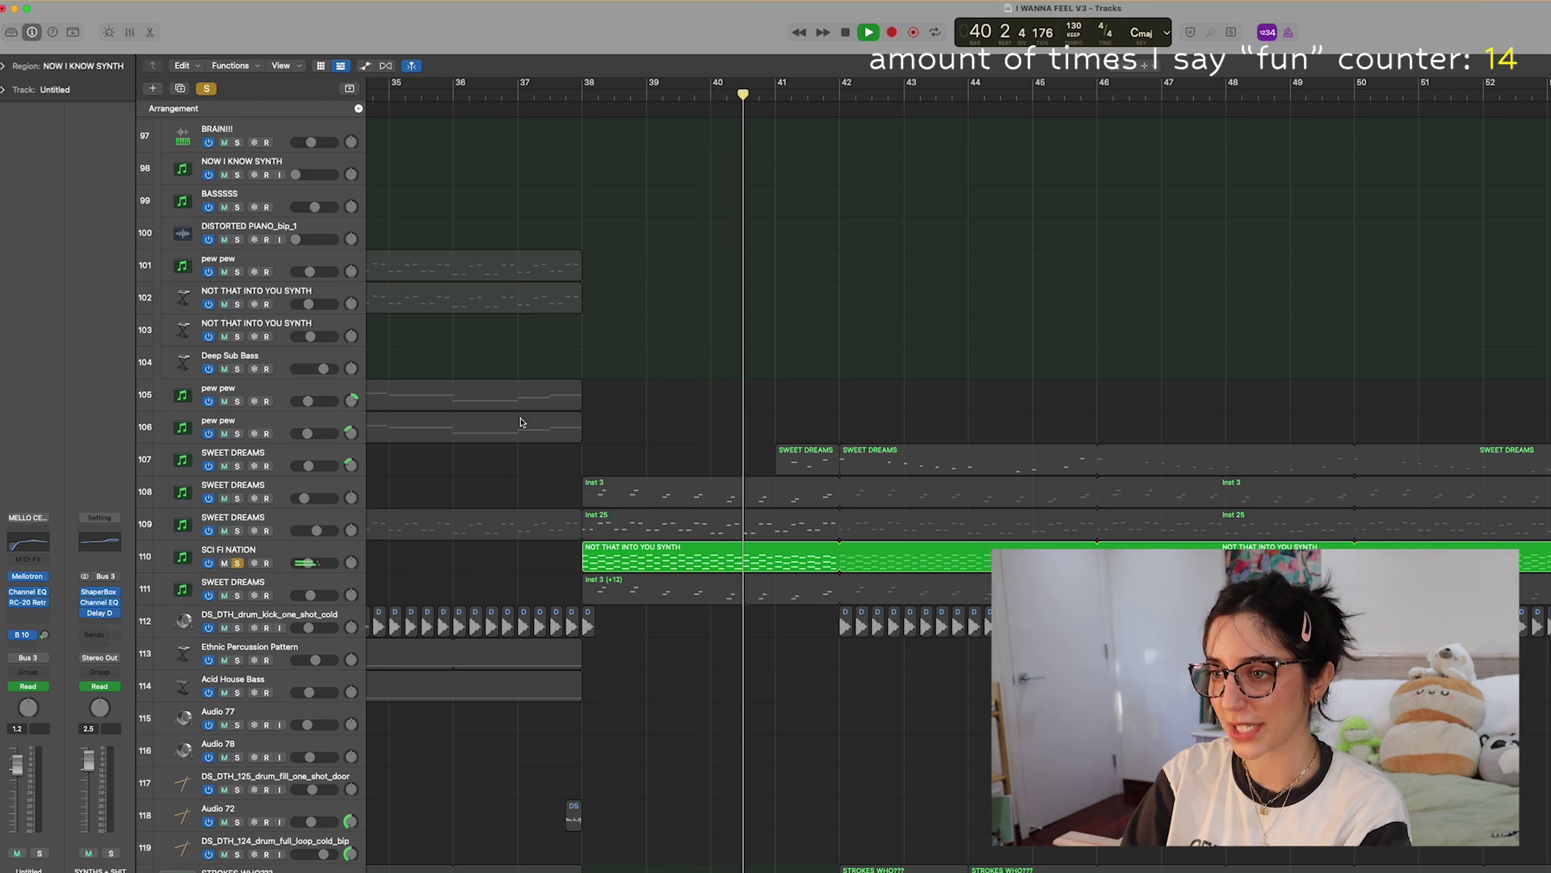
{"action": "key", "text": "space"}
View the DX7 V instrument on the SCI FI NATION track, close it, and replay the soloed part from bar 38
{"action": "left_click", "coordinate": [262, 550]}
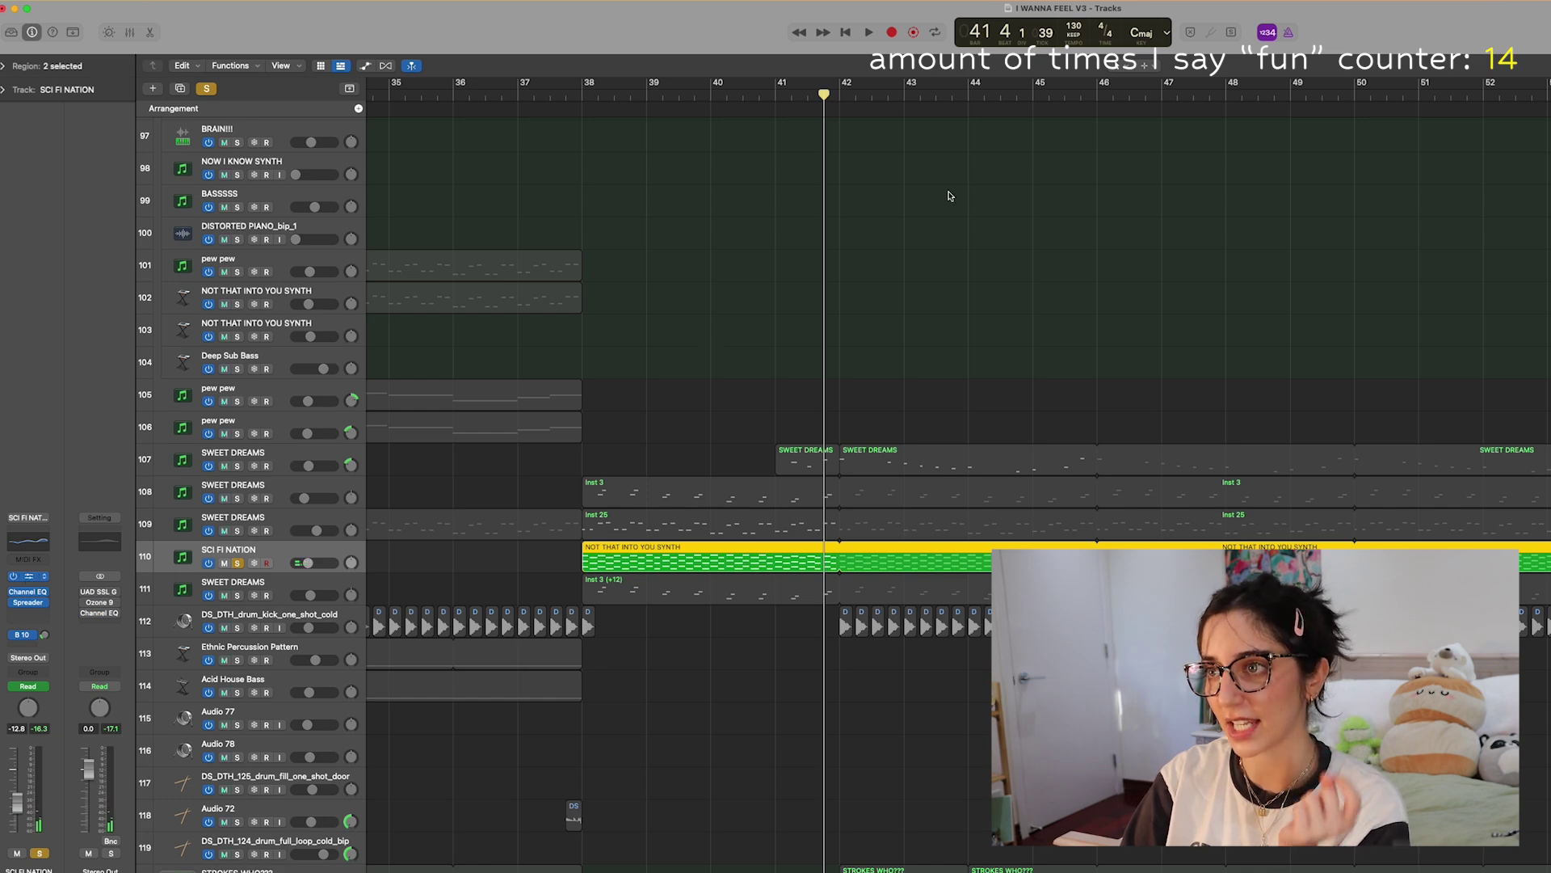
{"action": "key", "text": "v"}
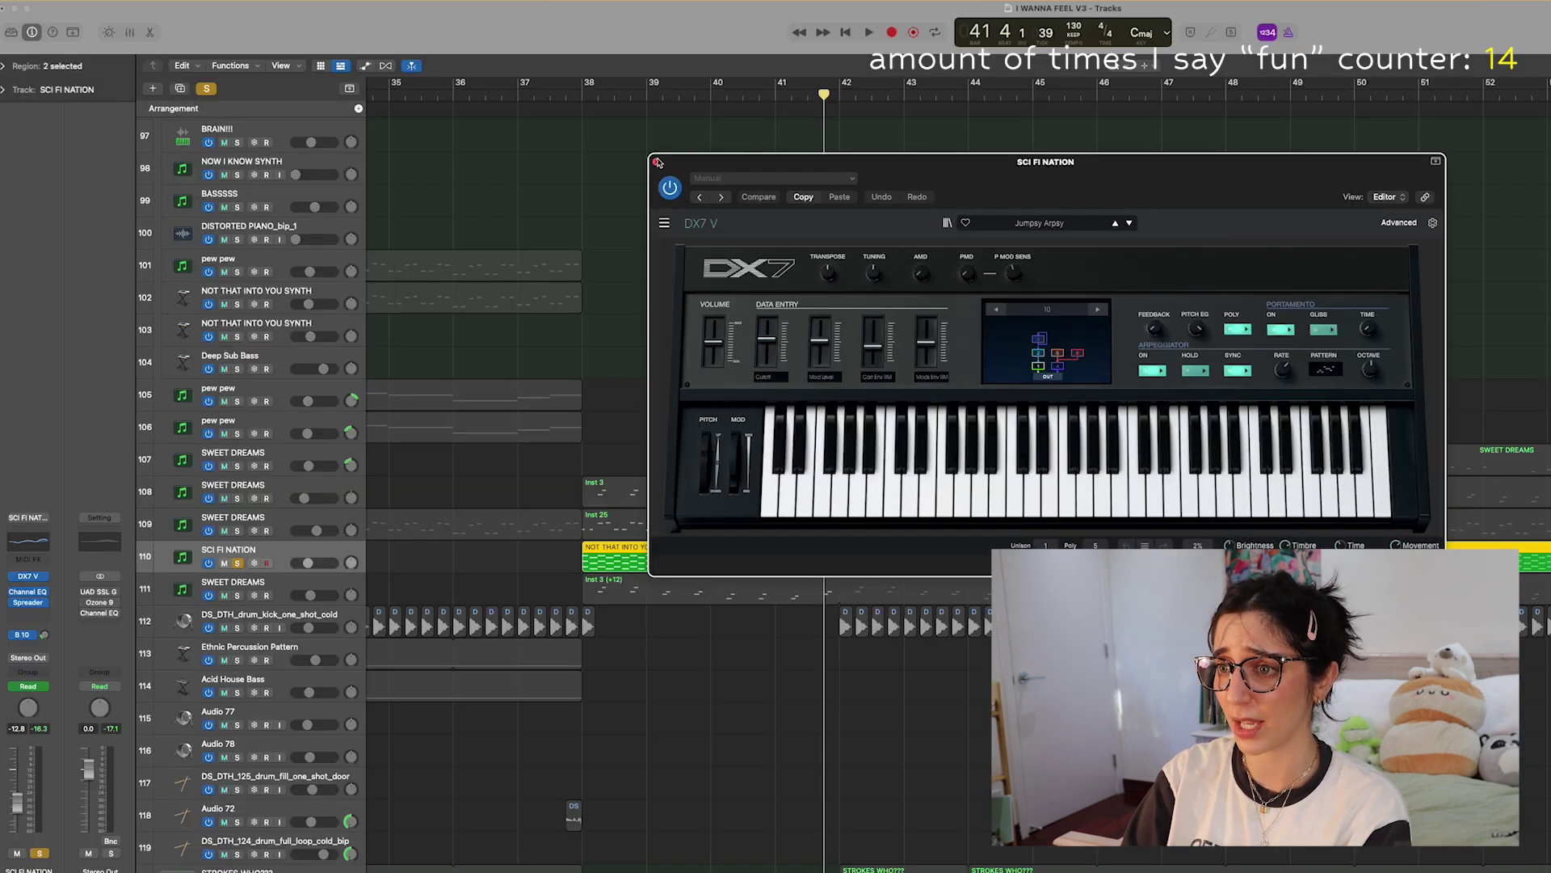
{"action": "left_click", "coordinate": [658, 162]}
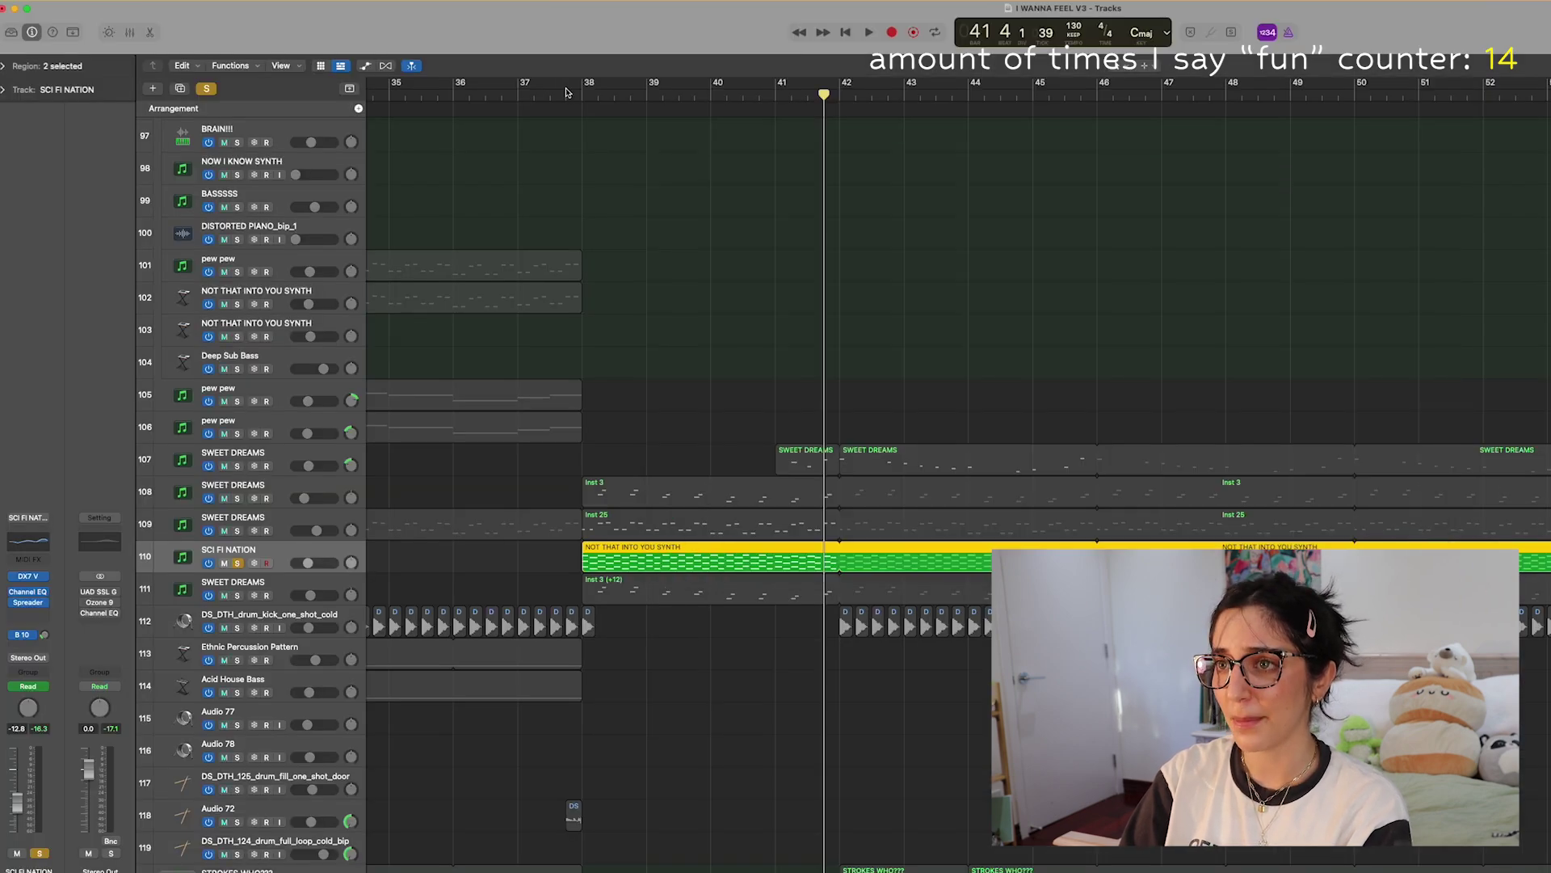
{"action": "left_click", "coordinate": [583, 95]}
{"action": "key", "text": "space"}
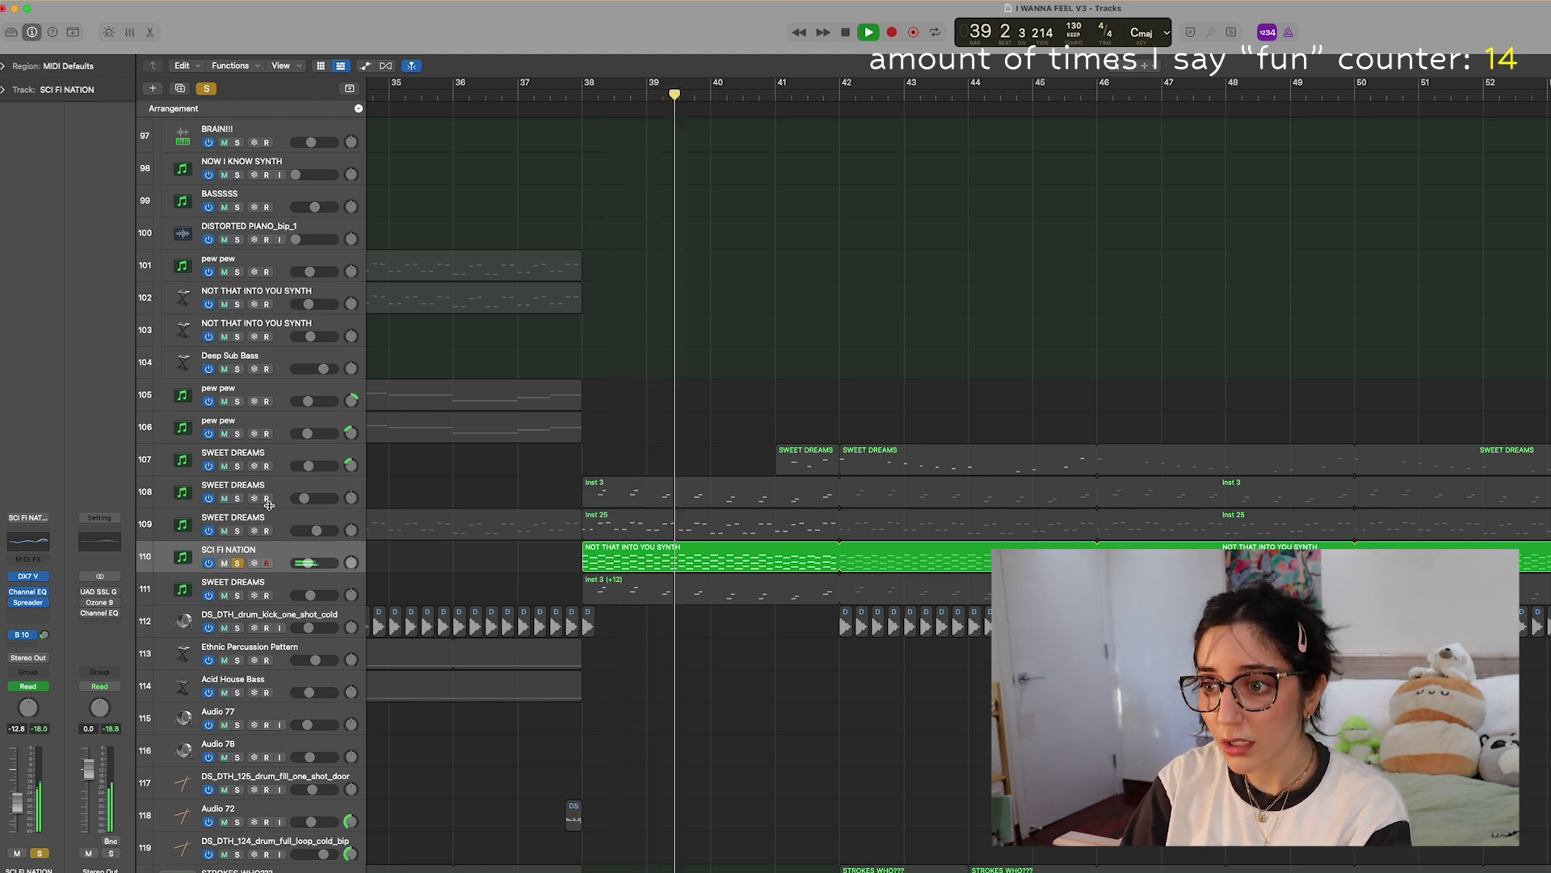
{"action": "key", "text": "space"}
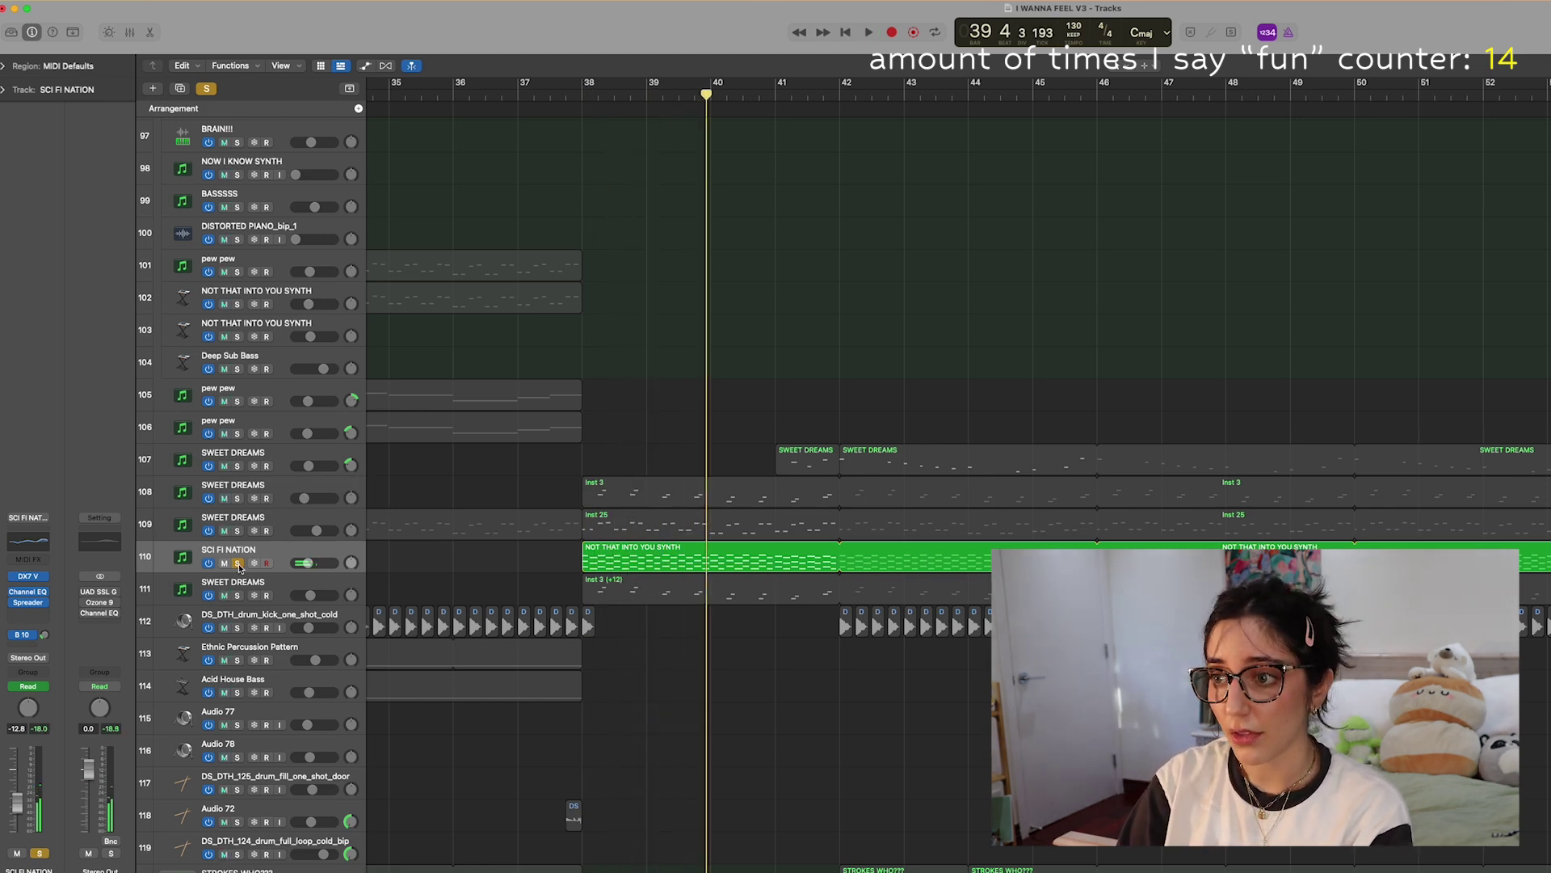
Unsolo SCI FI NATION, view the OP-Xa V instrument on SWEET DREAMS track 108, and close the plug-in window
{"action": "left_click", "coordinate": [239, 563]}
{"action": "left_click", "coordinate": [239, 500]}
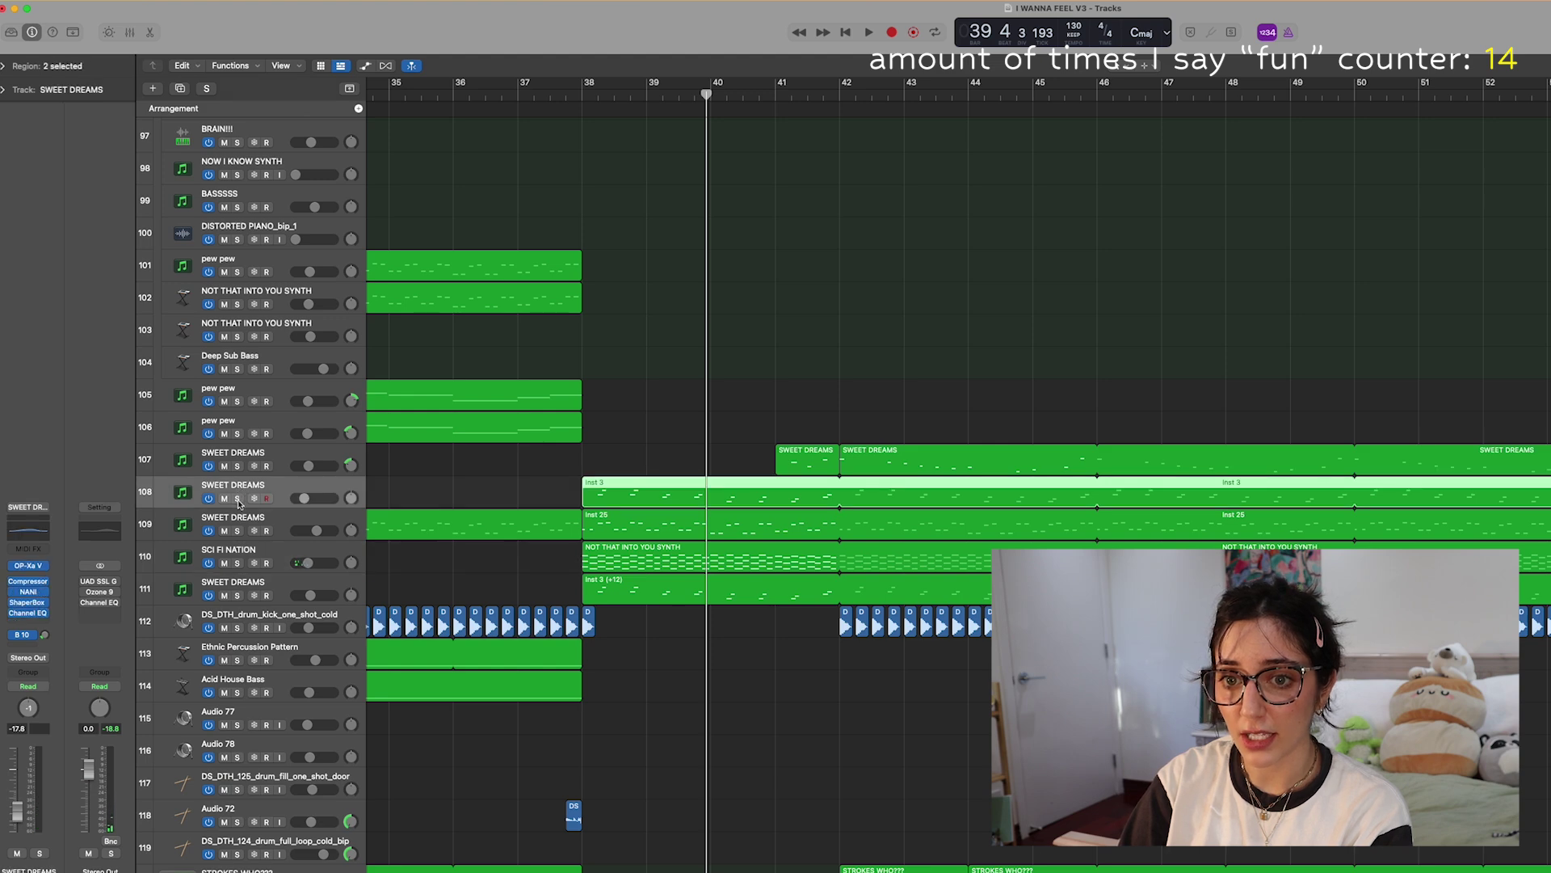
{"action": "key", "text": "v"}
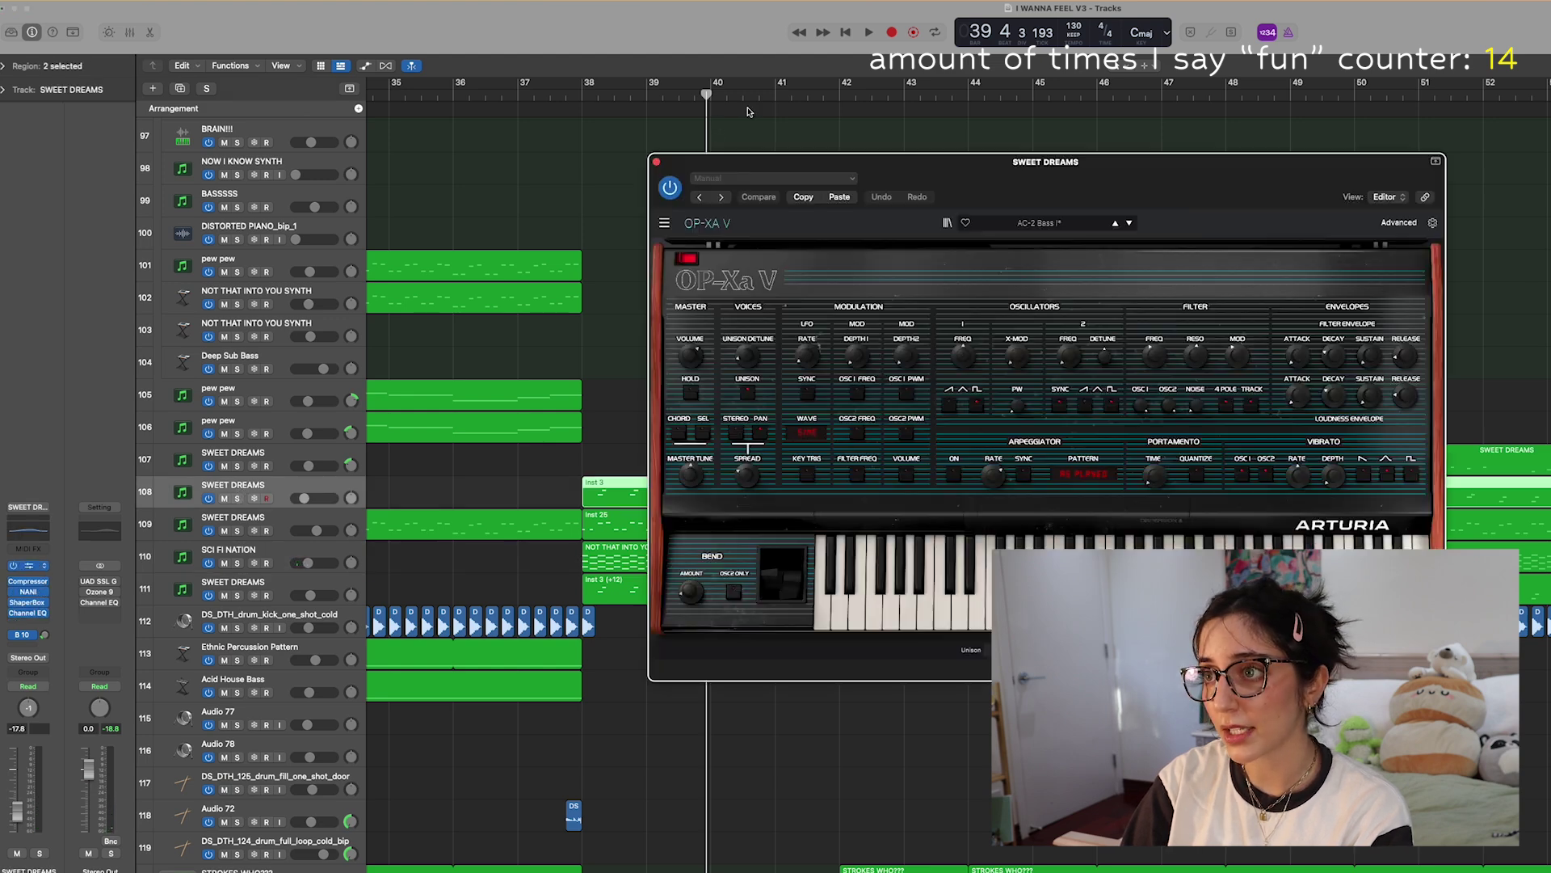
{"action": "left_click", "coordinate": [658, 163]}
Solo SWEET DREAMS track 108, play it from bar 38, and add SWEET DREAMS track 111 to the solo during playback
{"action": "left_click_drag", "start_coordinate": [632, 96], "coordinate": [589, 98]}
{"action": "left_click", "coordinate": [238, 498]}
{"action": "key", "text": "space"}
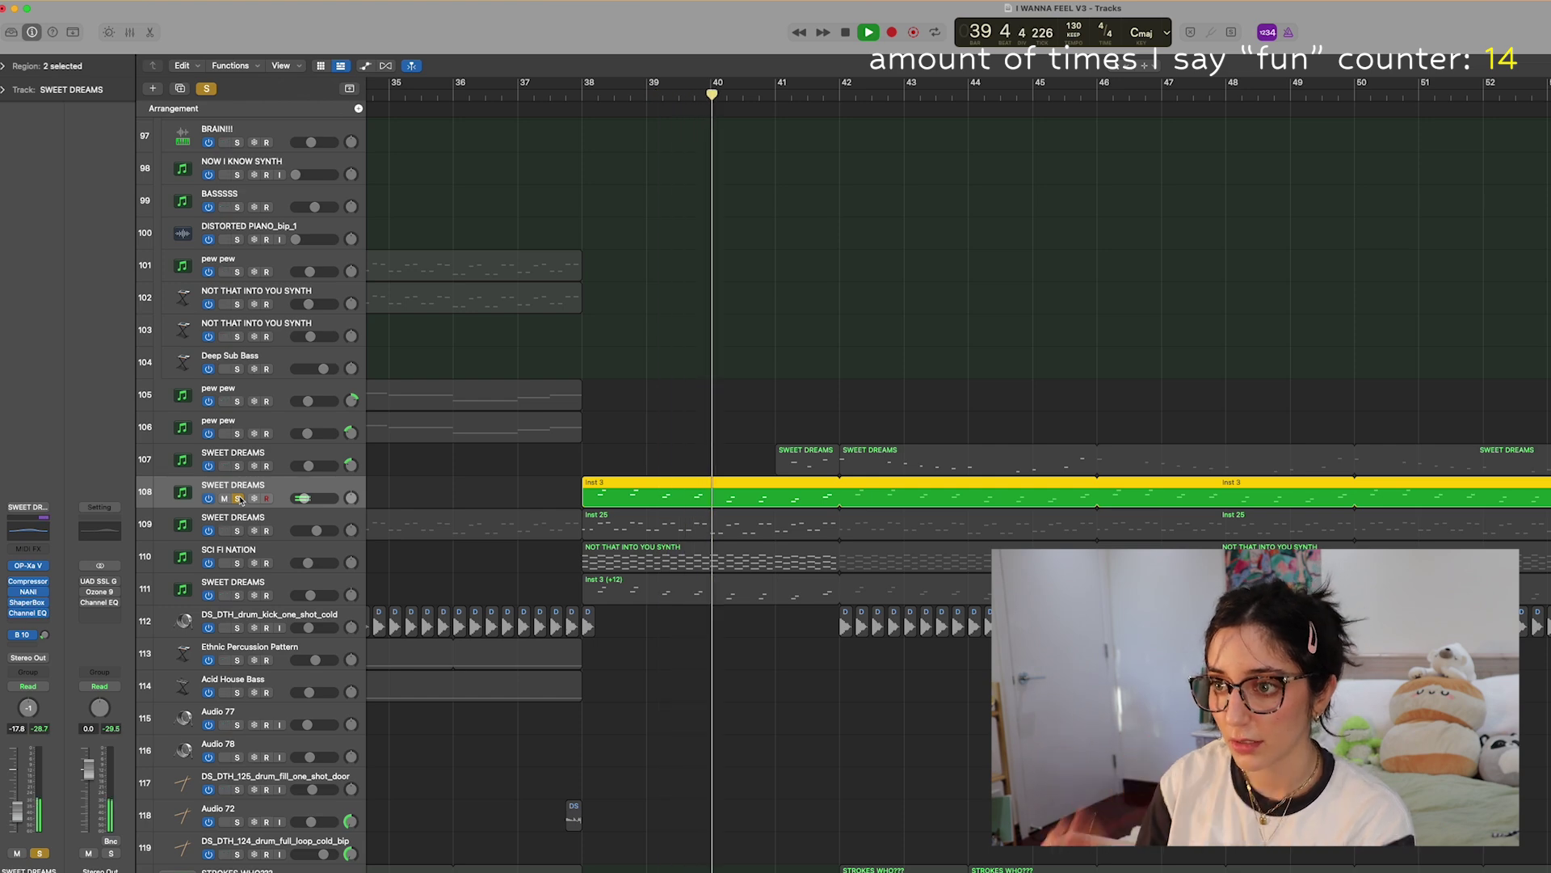
{"action": "left_click", "coordinate": [238, 595]}
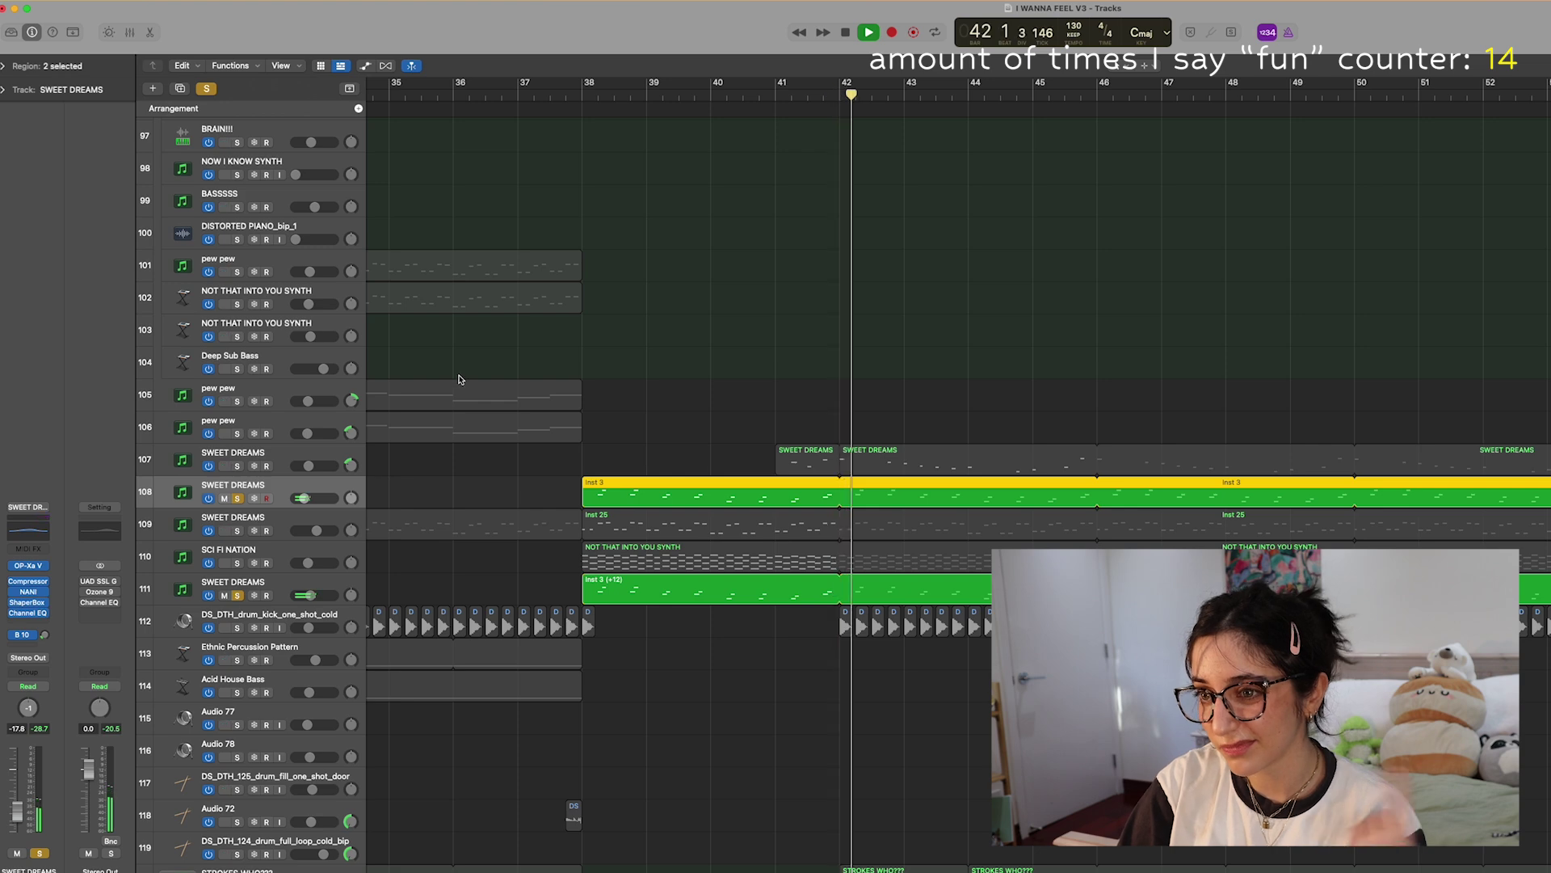
{"action": "key", "text": "space"}
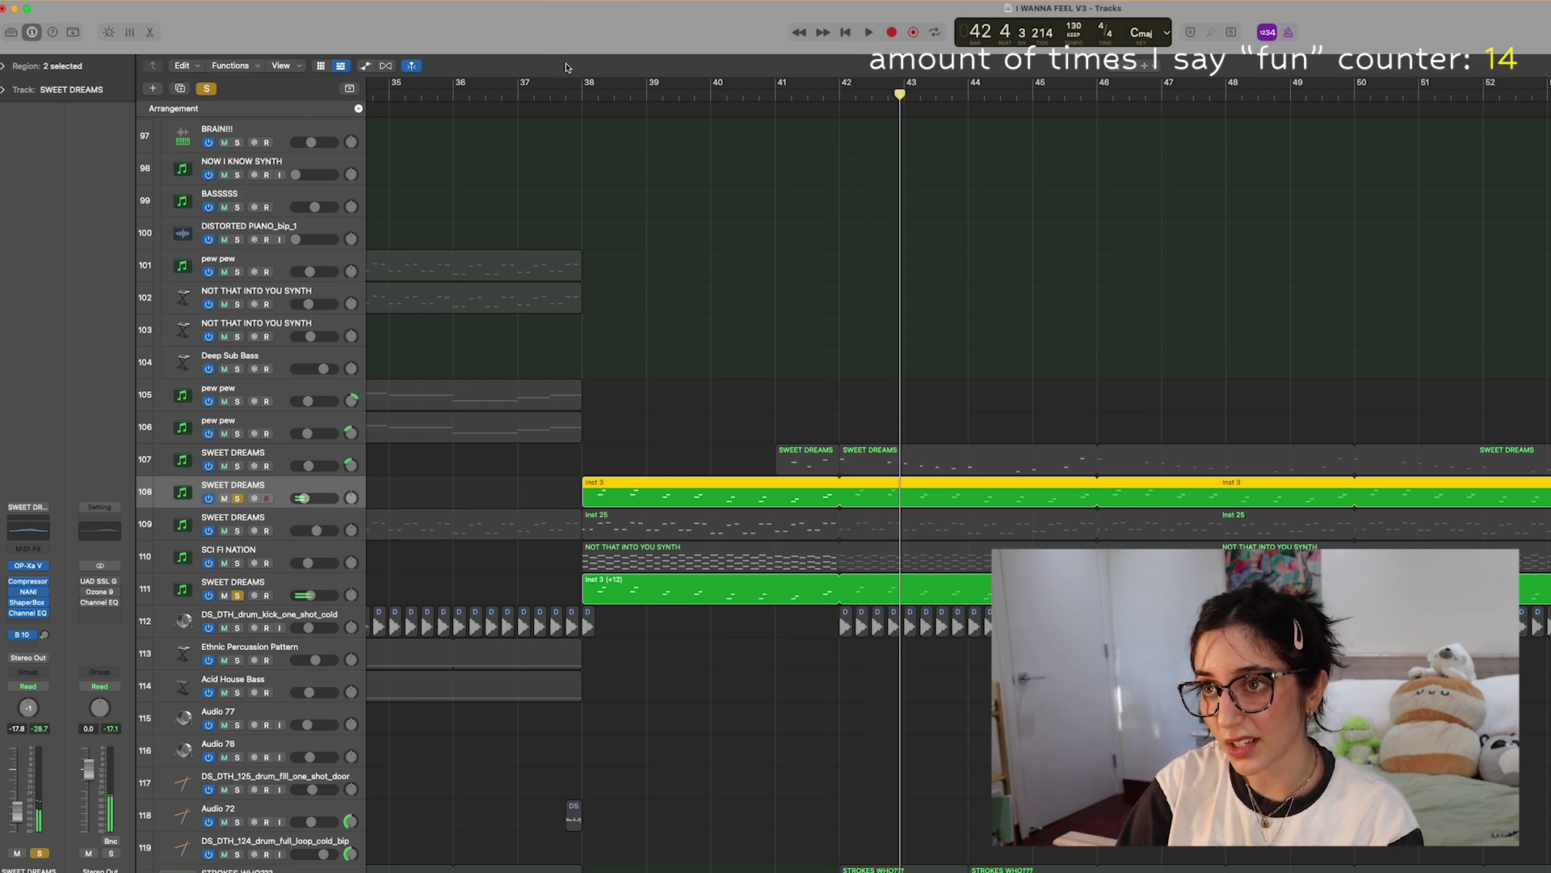
Solo the SYNTHS + SHIT stack with tracks 108 to 111 and play them together from bar 38
{"action": "left_click", "coordinate": [583, 99]}
{"action": "left_click", "coordinate": [237, 531]}
{"action": "left_click", "coordinate": [237, 563]}
{"action": "scroll", "coordinate": [260, 506], "scroll_direction": "down", "scroll_amount": 2}
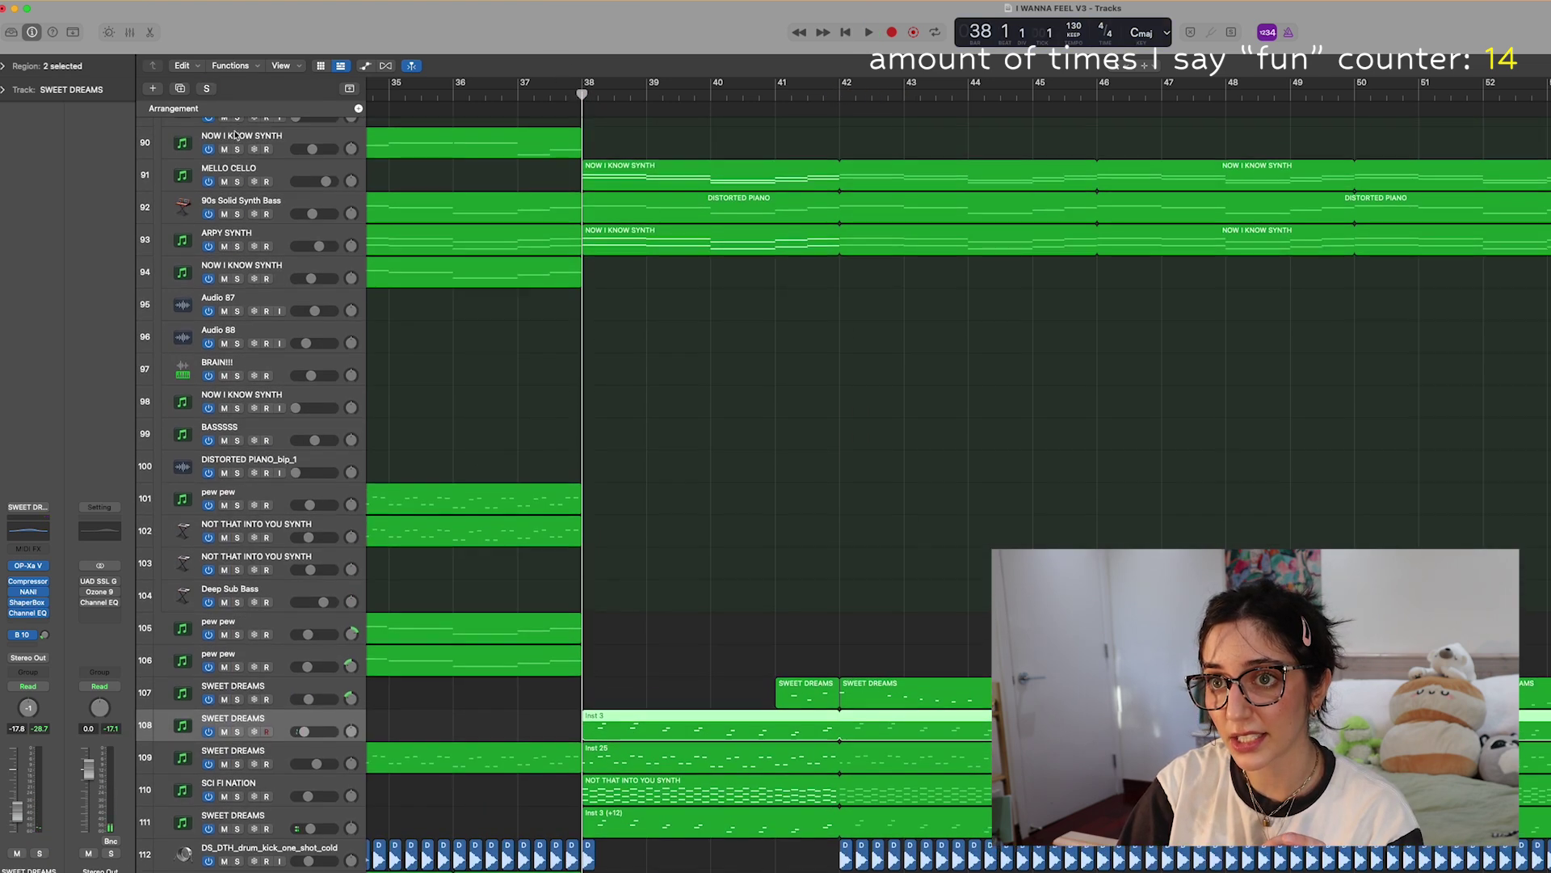
{"action": "key", "text": "space"}
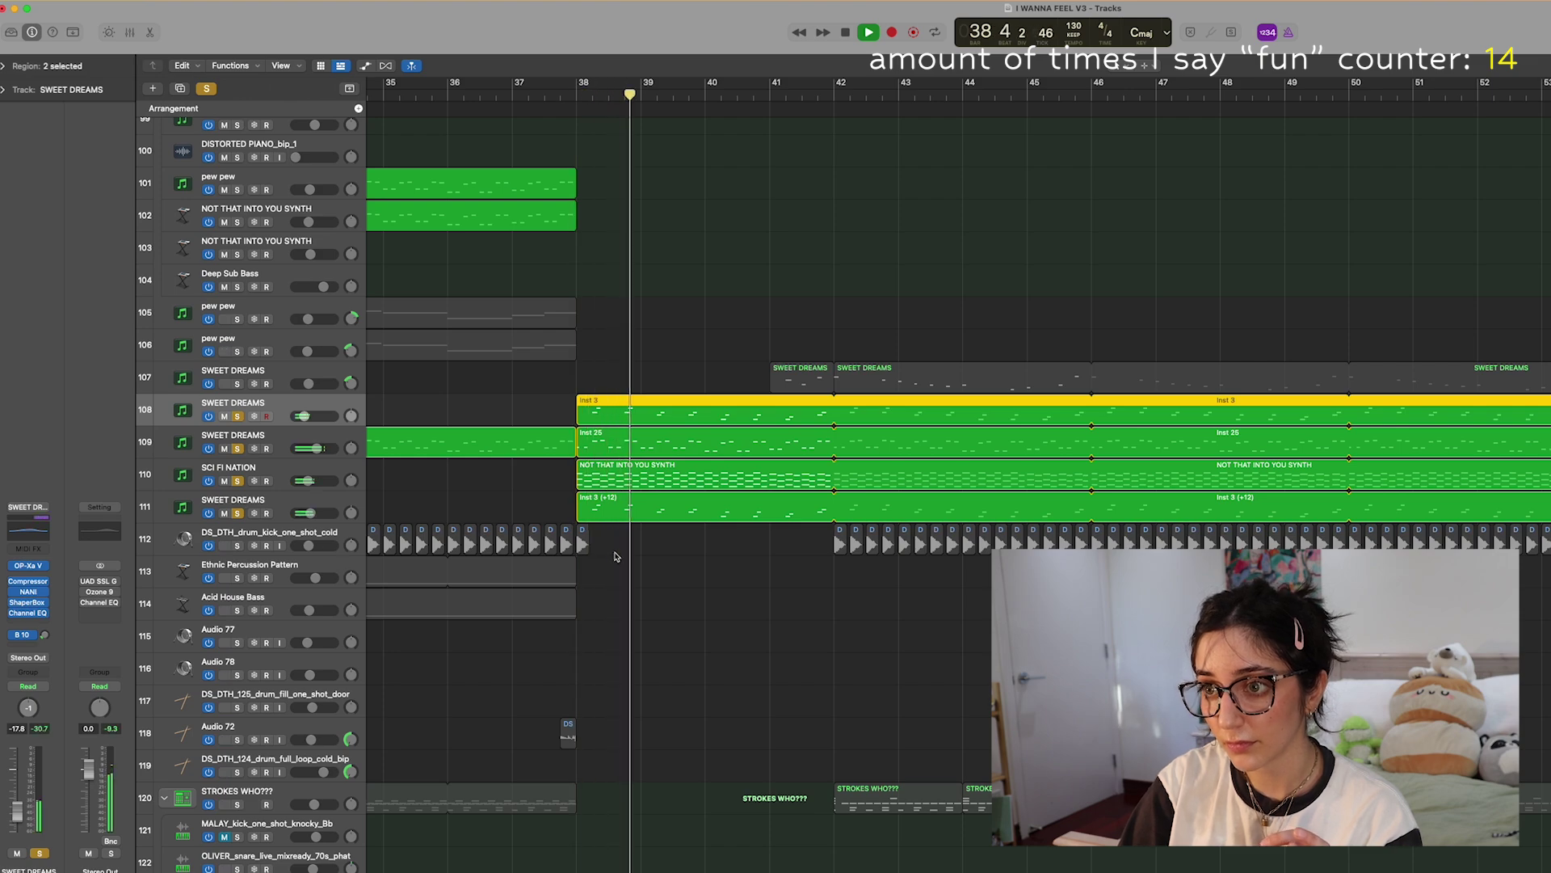
{"action": "scroll", "coordinate": [614, 556], "scroll_direction": "up", "scroll_amount": 20}
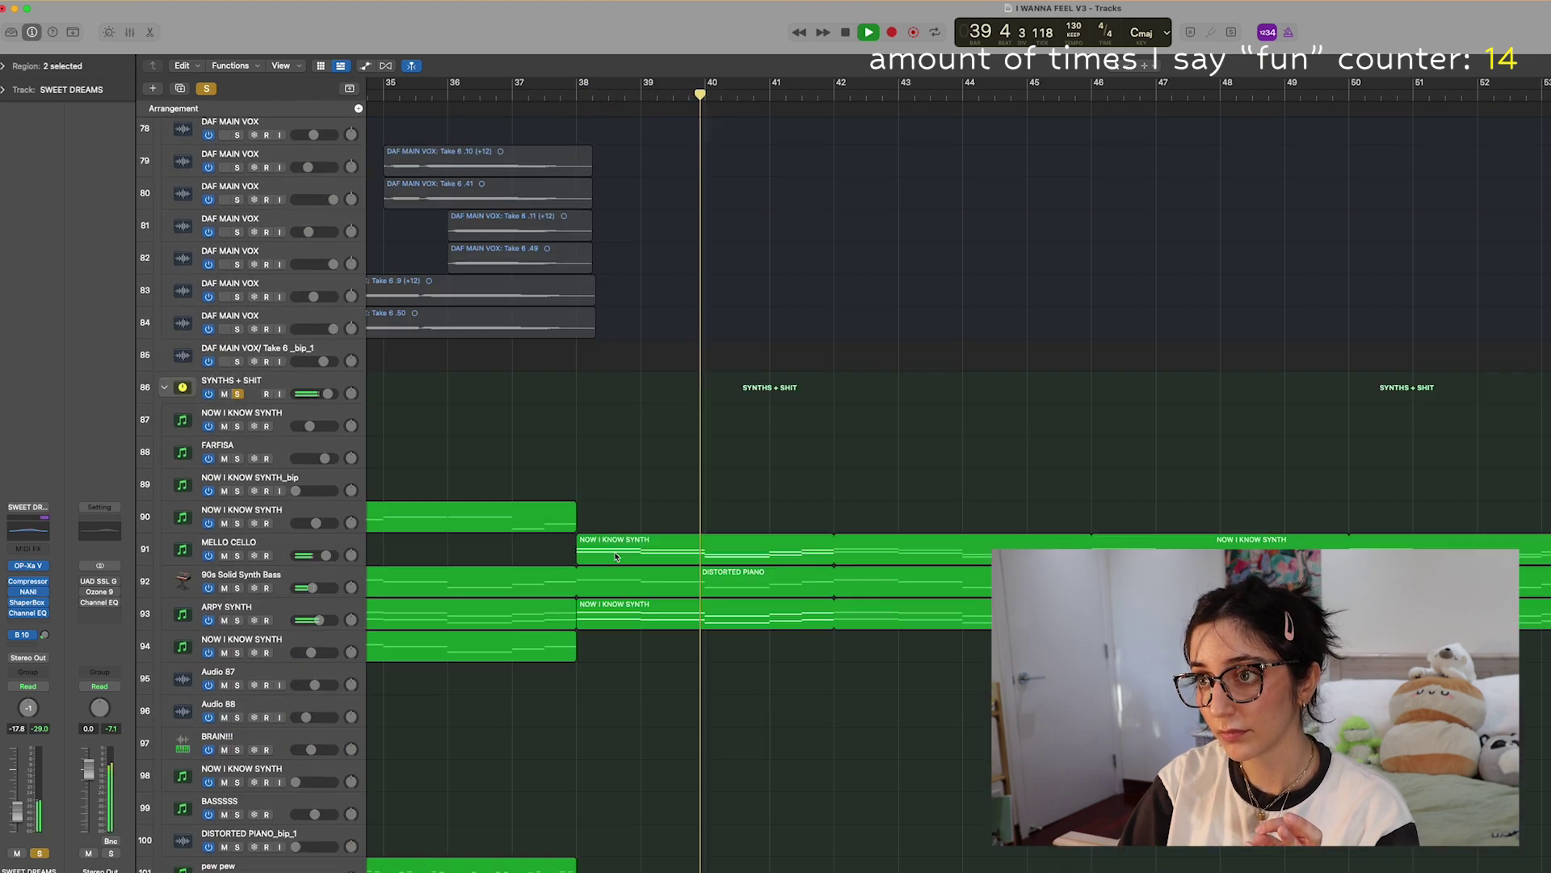
{"action": "scroll", "coordinate": [614, 556], "scroll_direction": "down", "scroll_amount": 20}
{"action": "key", "text": "space"}
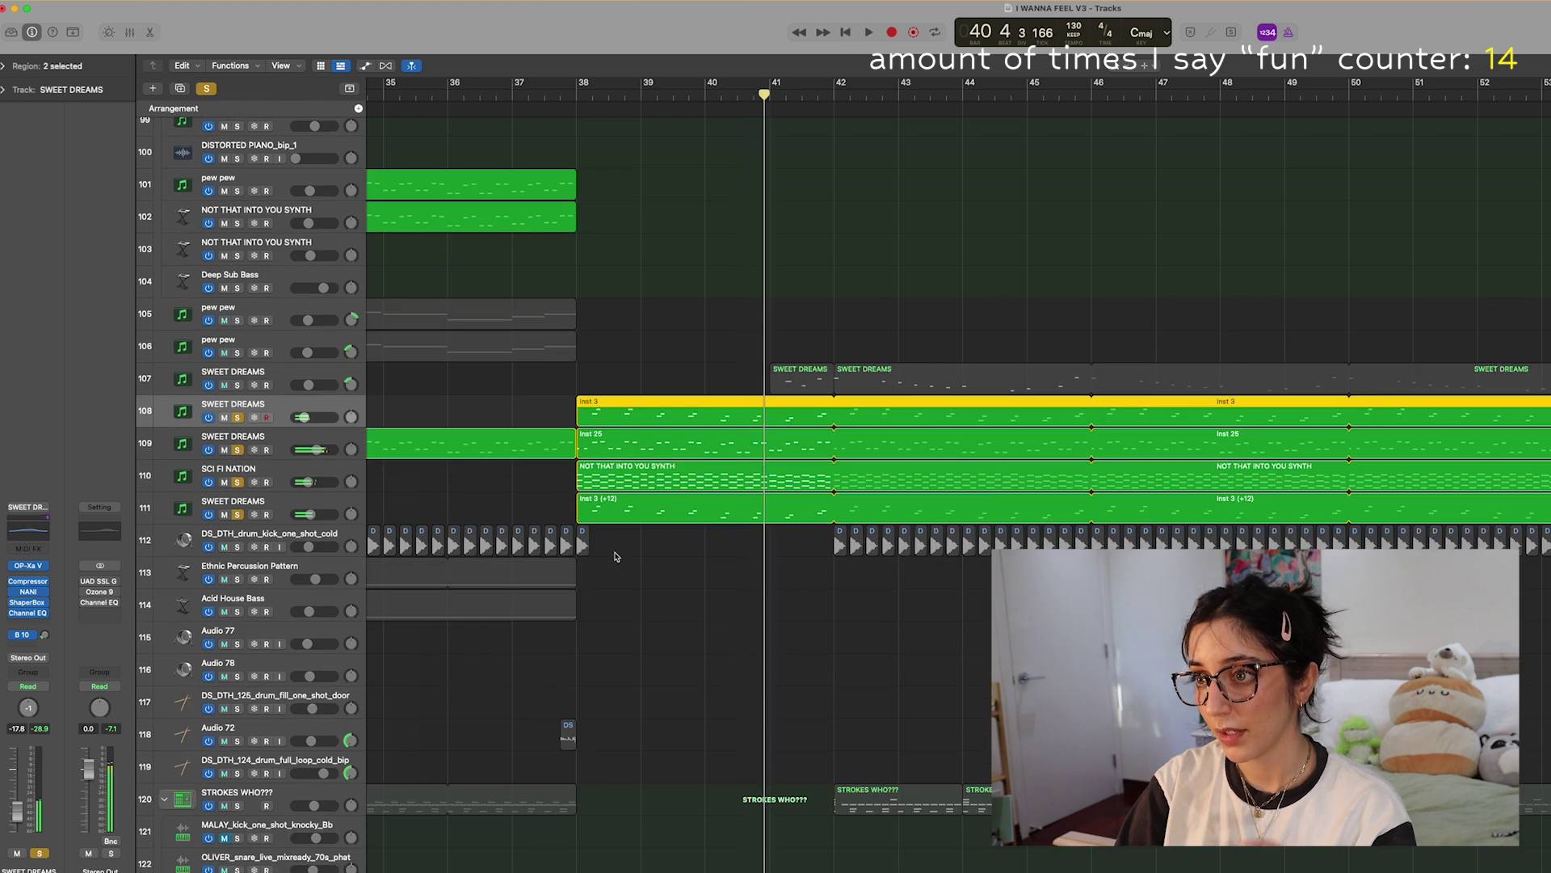
Add SWEET DREAMS track 107 to the solo and play on, then select that track with the playhead at bar 41
{"action": "left_click", "coordinate": [238, 386]}
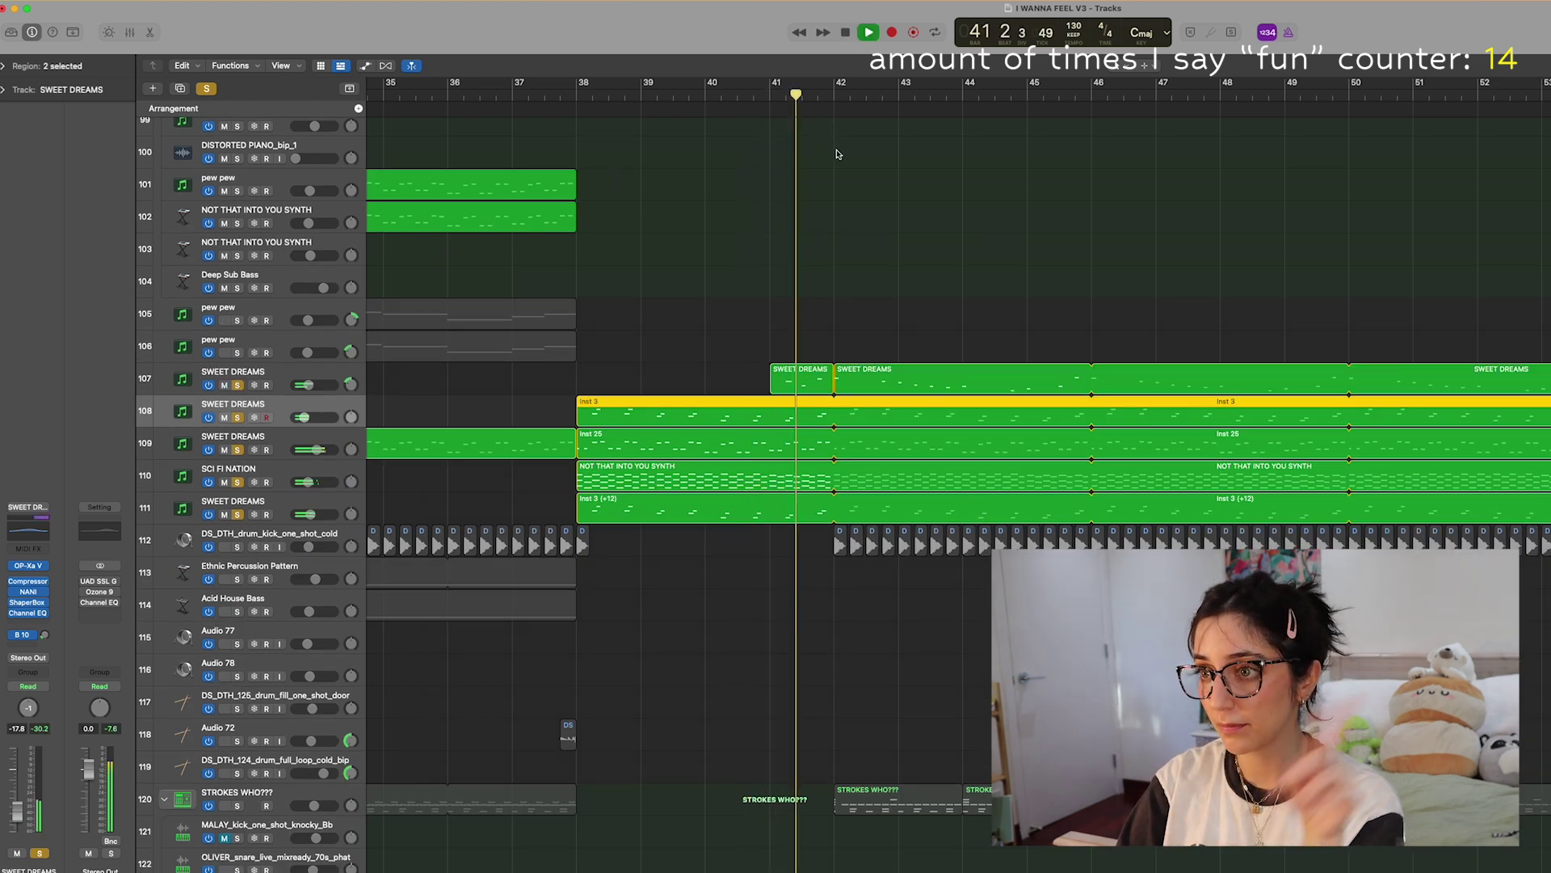
{"action": "key", "text": "space"}
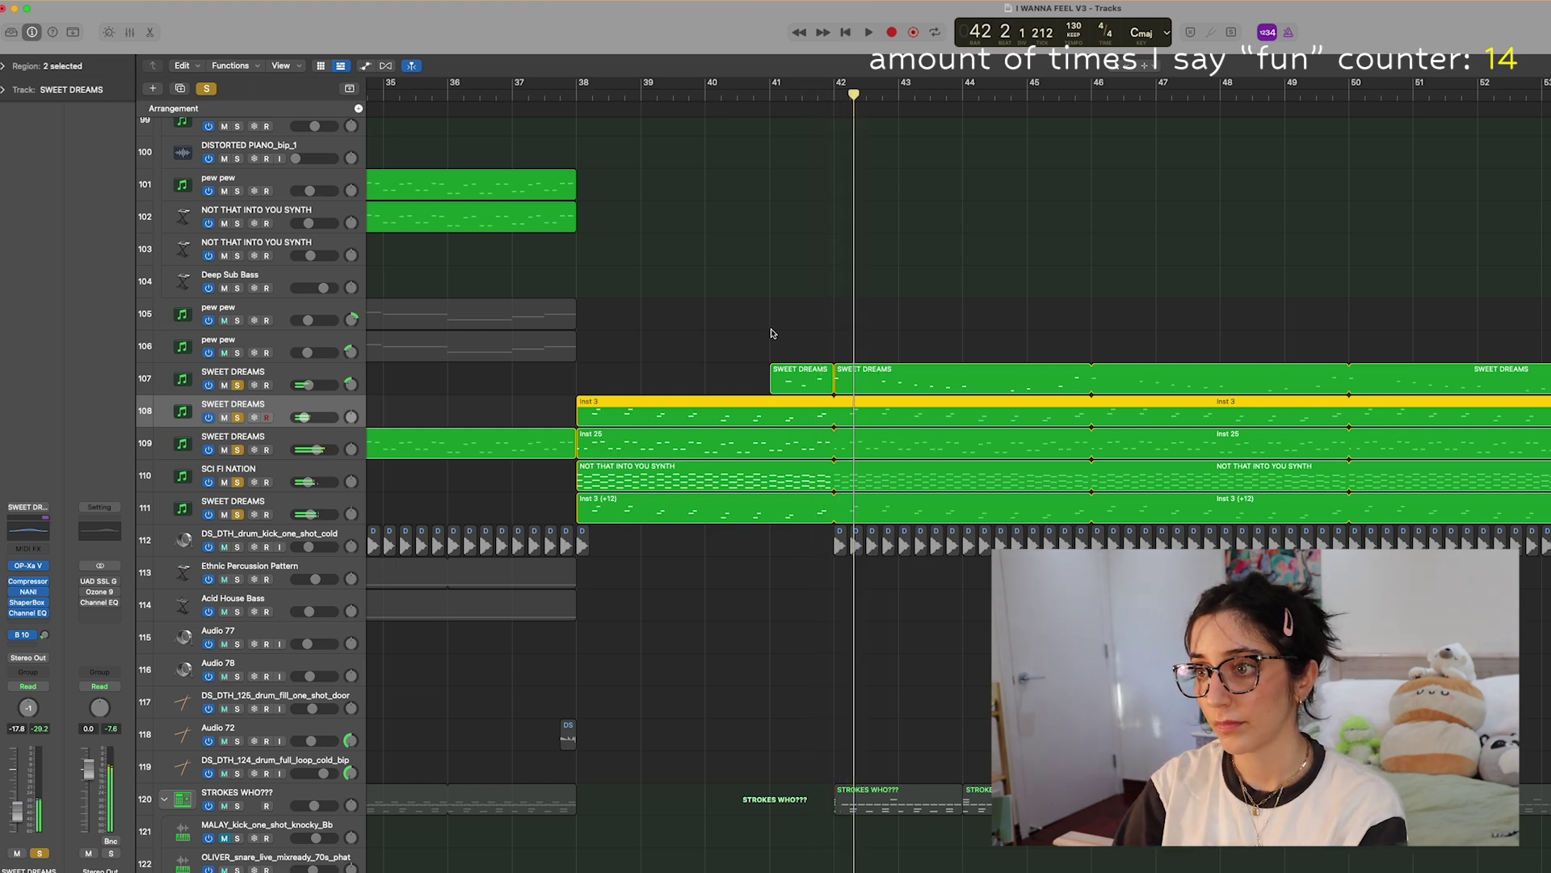
{"action": "left_click", "coordinate": [779, 89]}
{"action": "left_click", "coordinate": [233, 386]}
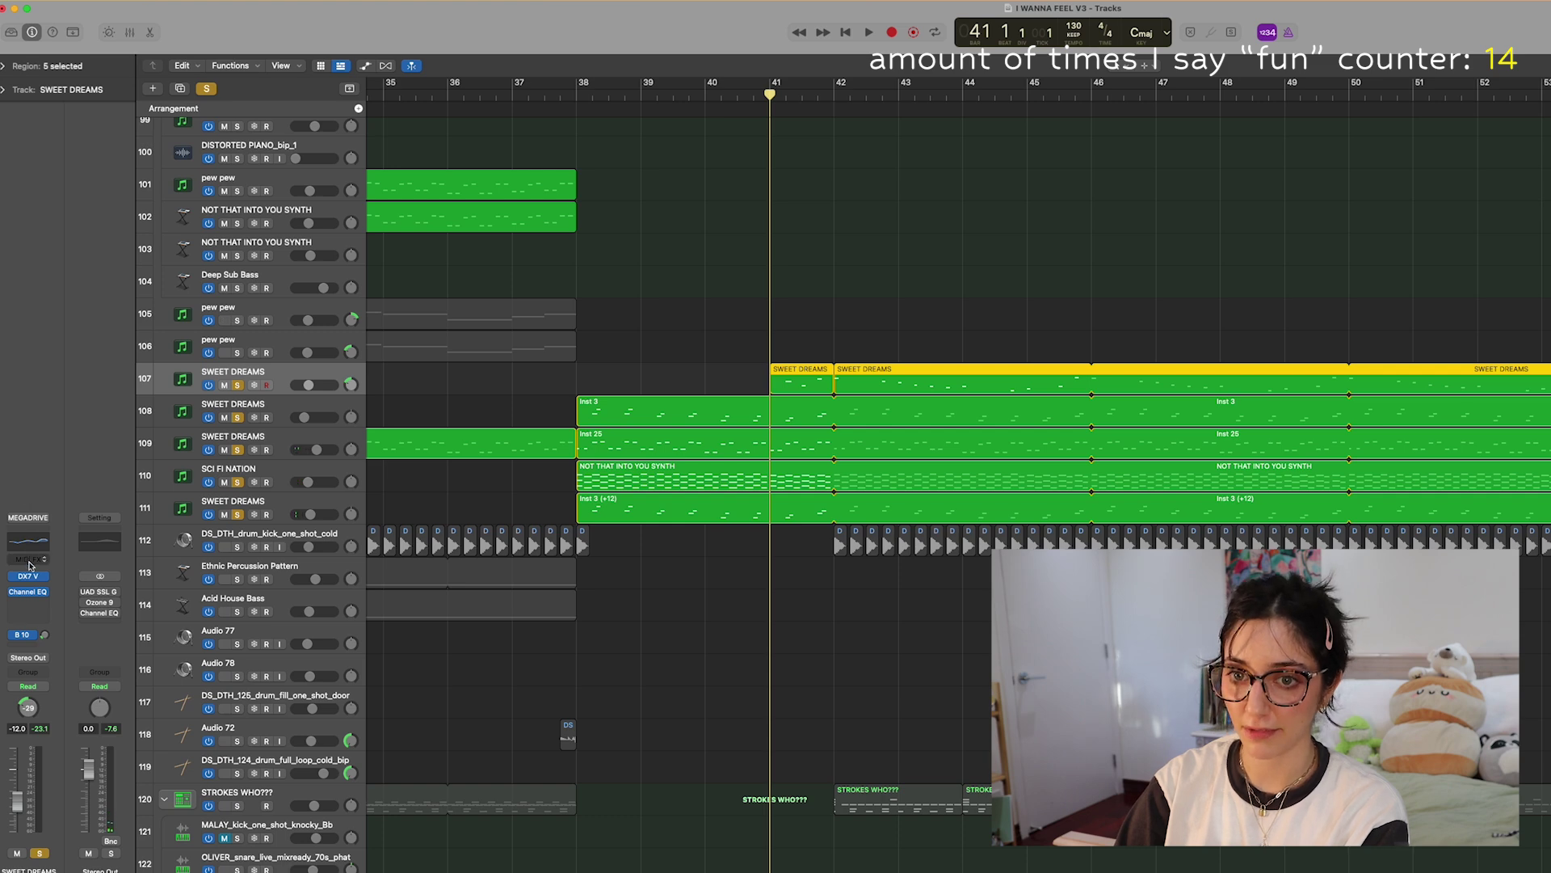
Play SWEET DREAMS track 107 alone from bar 41 and dismiss the System Overload alert
{"action": "left_click", "coordinate": [864, 309]}
{"action": "key", "text": "space"}
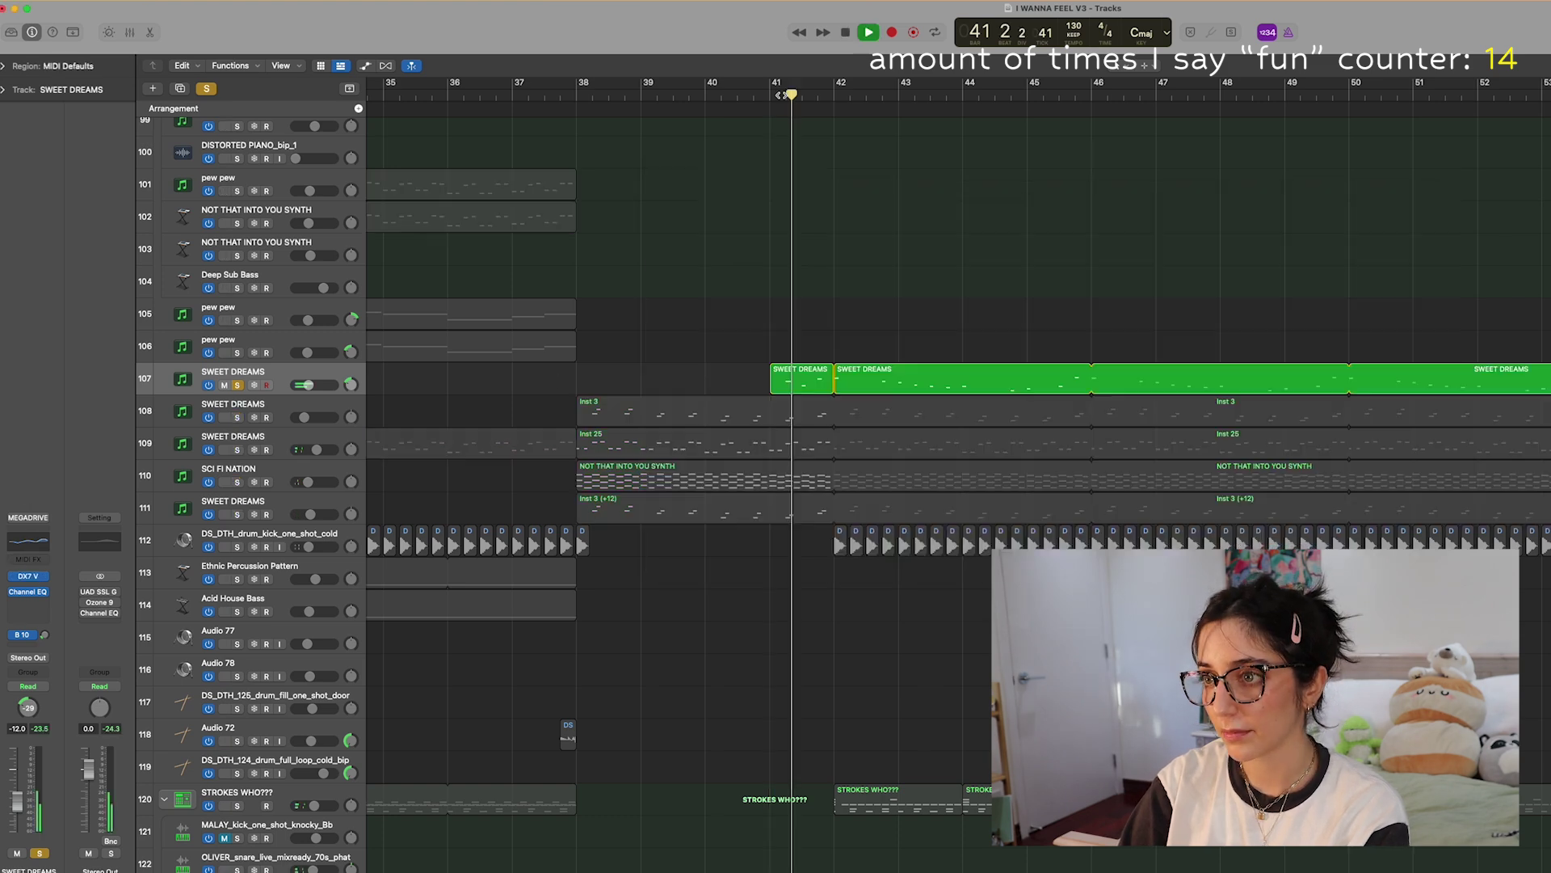
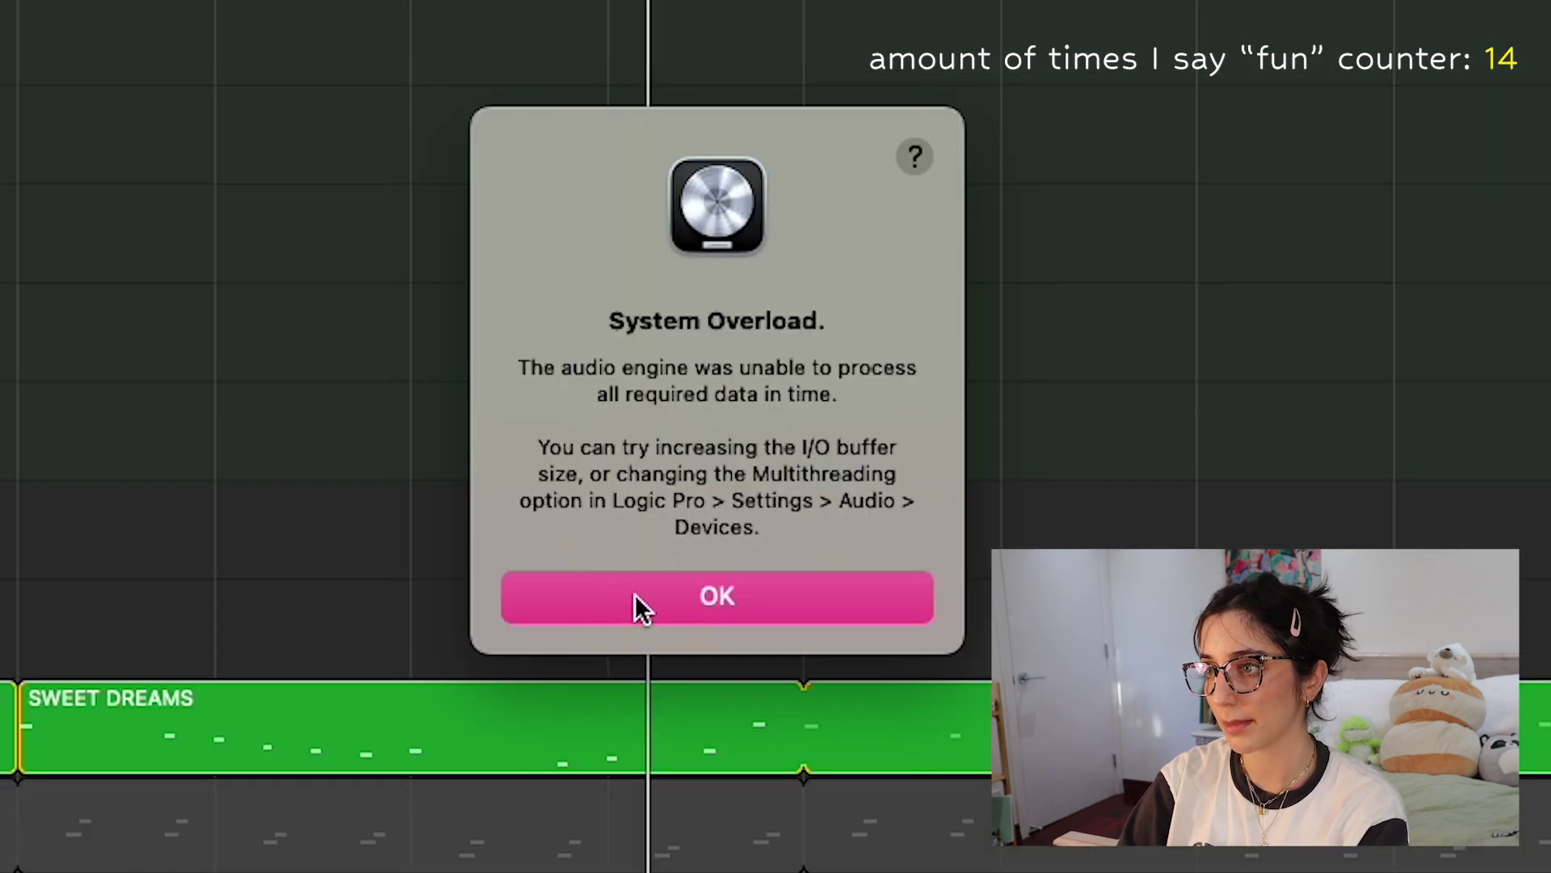
{"action": "left_click", "coordinate": [1040, 339]}
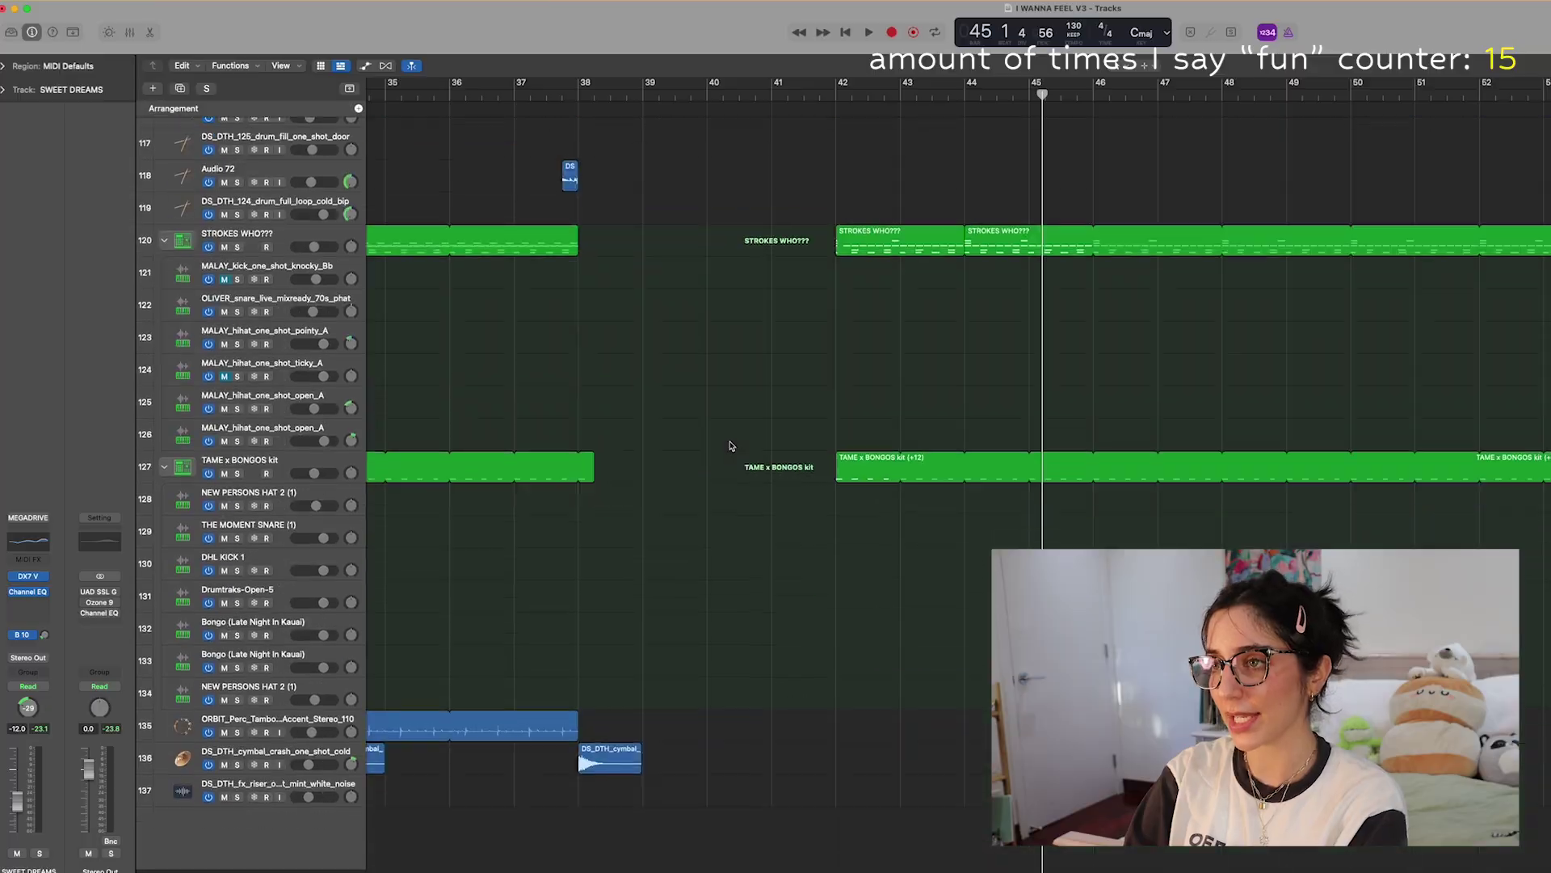
Play the second pre-chorus from bar 45 with all tracks audible, looking through its vocal and synth tracks during playback
{"action": "scroll", "coordinate": [730, 445], "scroll_direction": "up", "scroll_amount": 6}
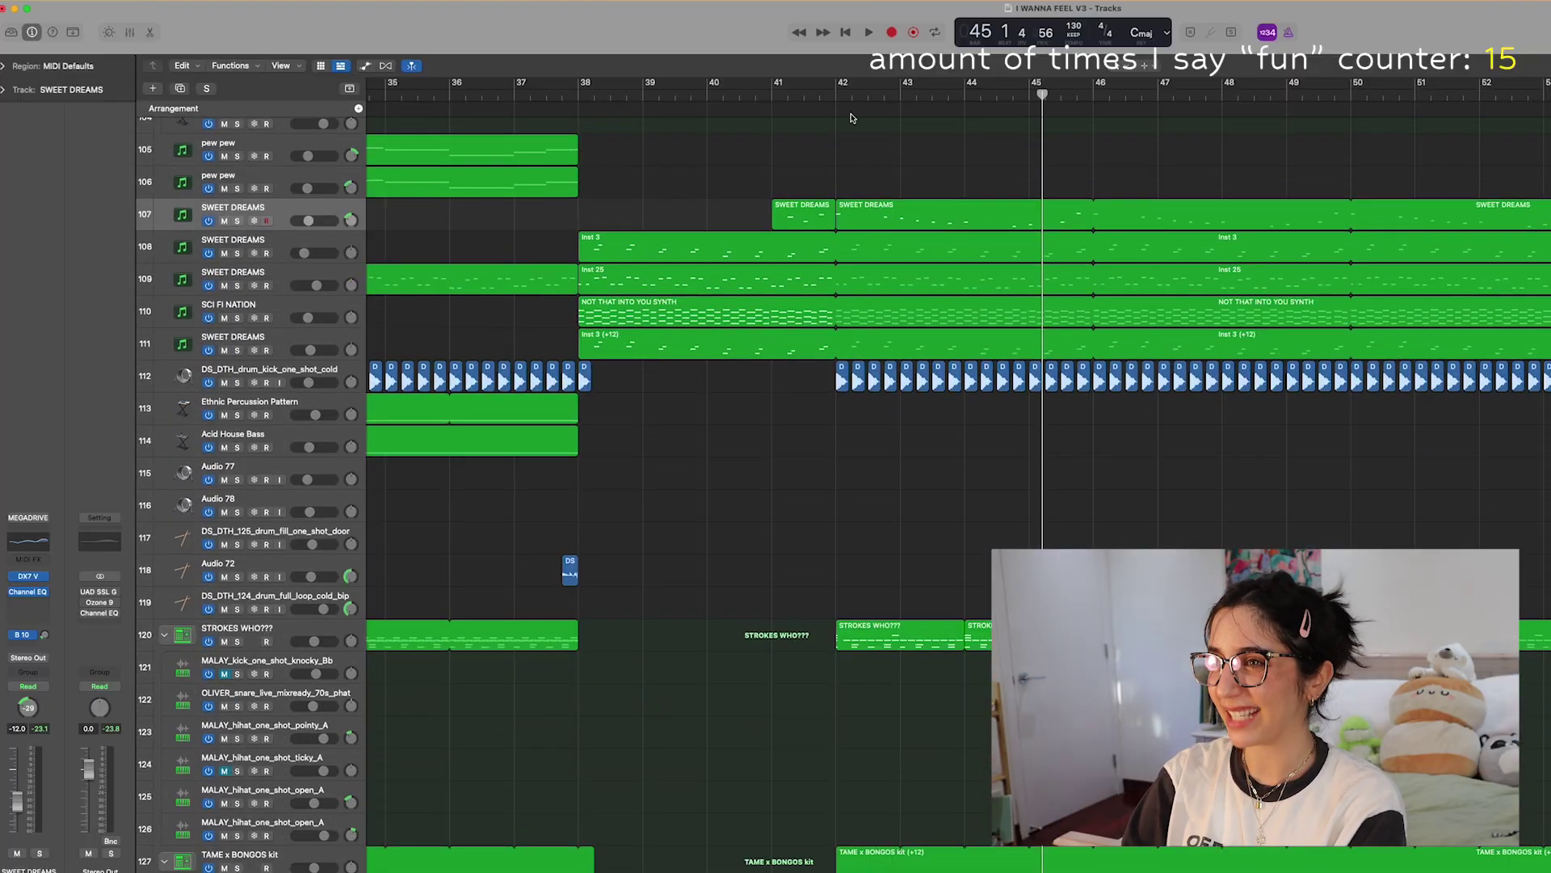
{"action": "scroll", "coordinate": [913, 442], "scroll_direction": "down", "scroll_amount": 8}
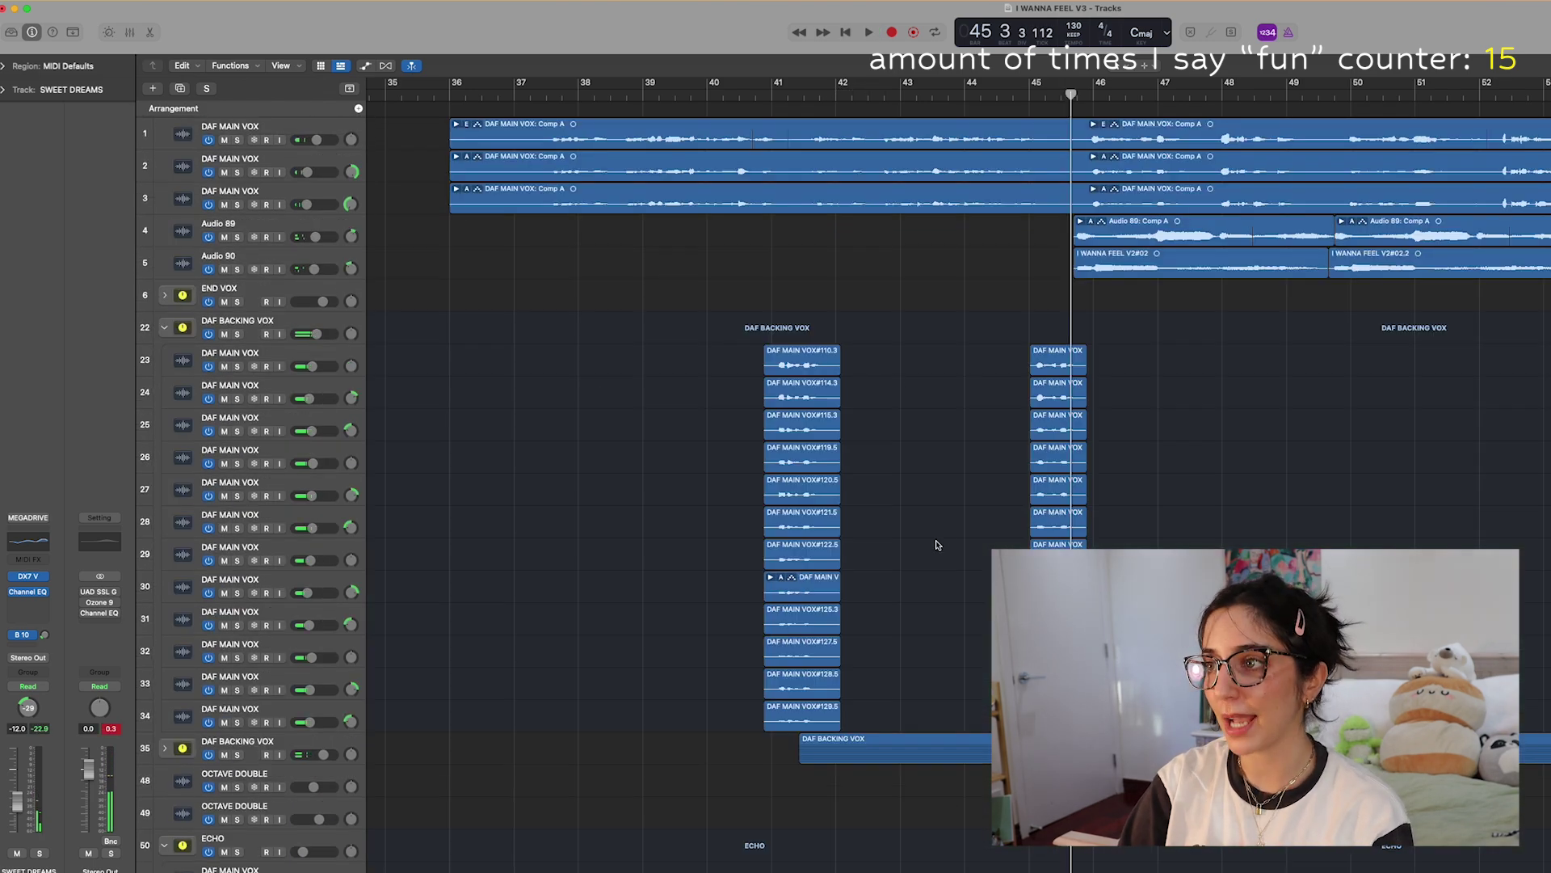
{"action": "scroll", "coordinate": [935, 546], "scroll_direction": "right", "scroll_amount": 4}
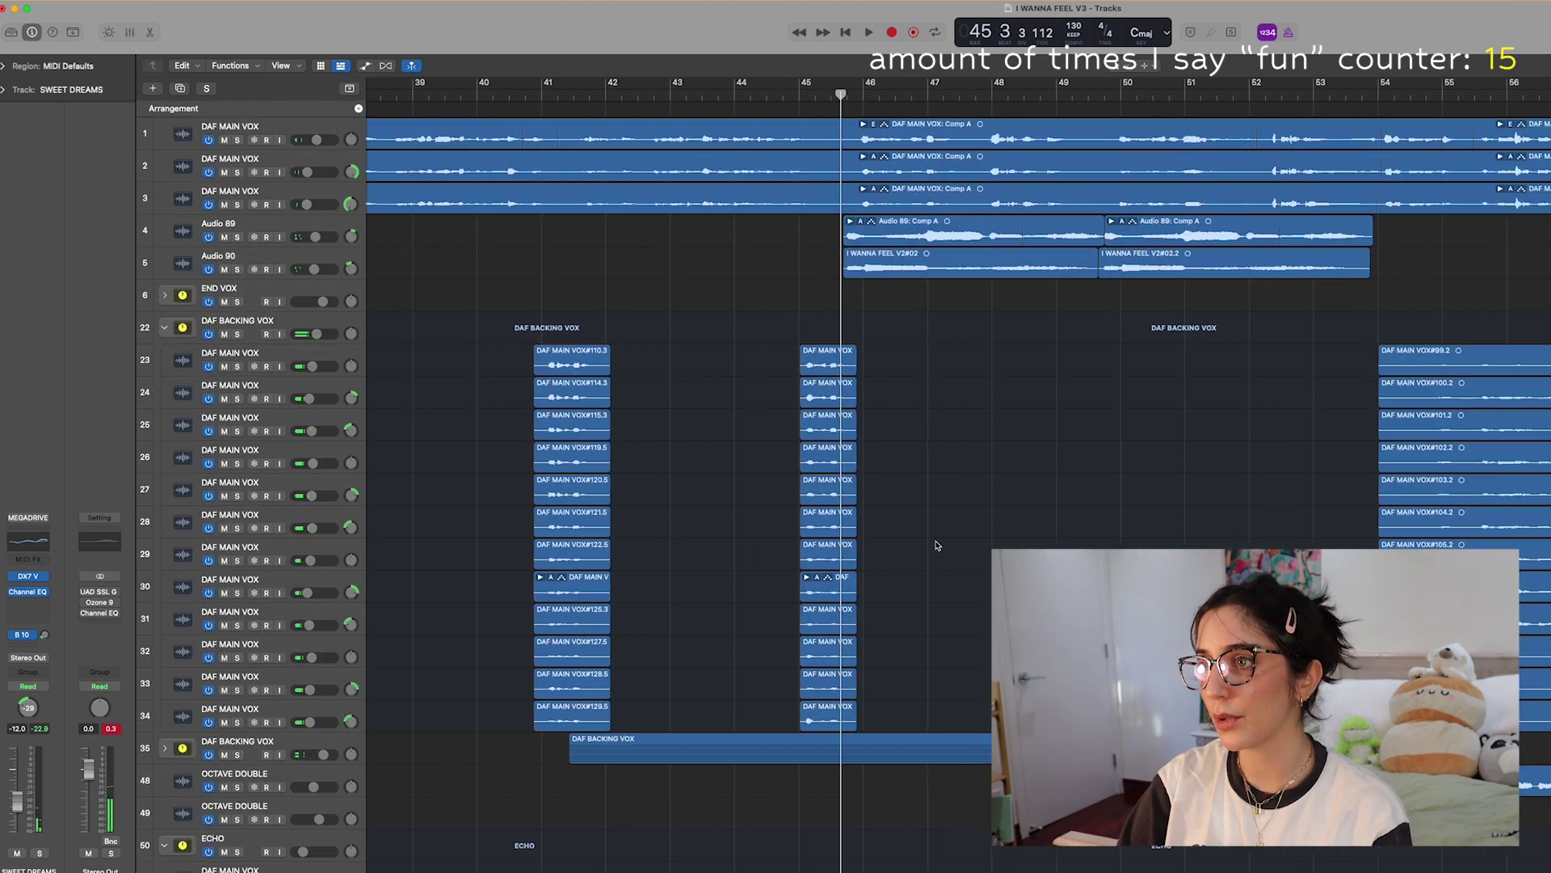
{"action": "scroll", "coordinate": [912, 374], "scroll_direction": "down", "scroll_amount": 10}
{"action": "scroll", "coordinate": [912, 374], "scroll_direction": "up", "scroll_amount": 10}
{"action": "scroll", "coordinate": [912, 374], "scroll_direction": "down", "scroll_amount": 1}
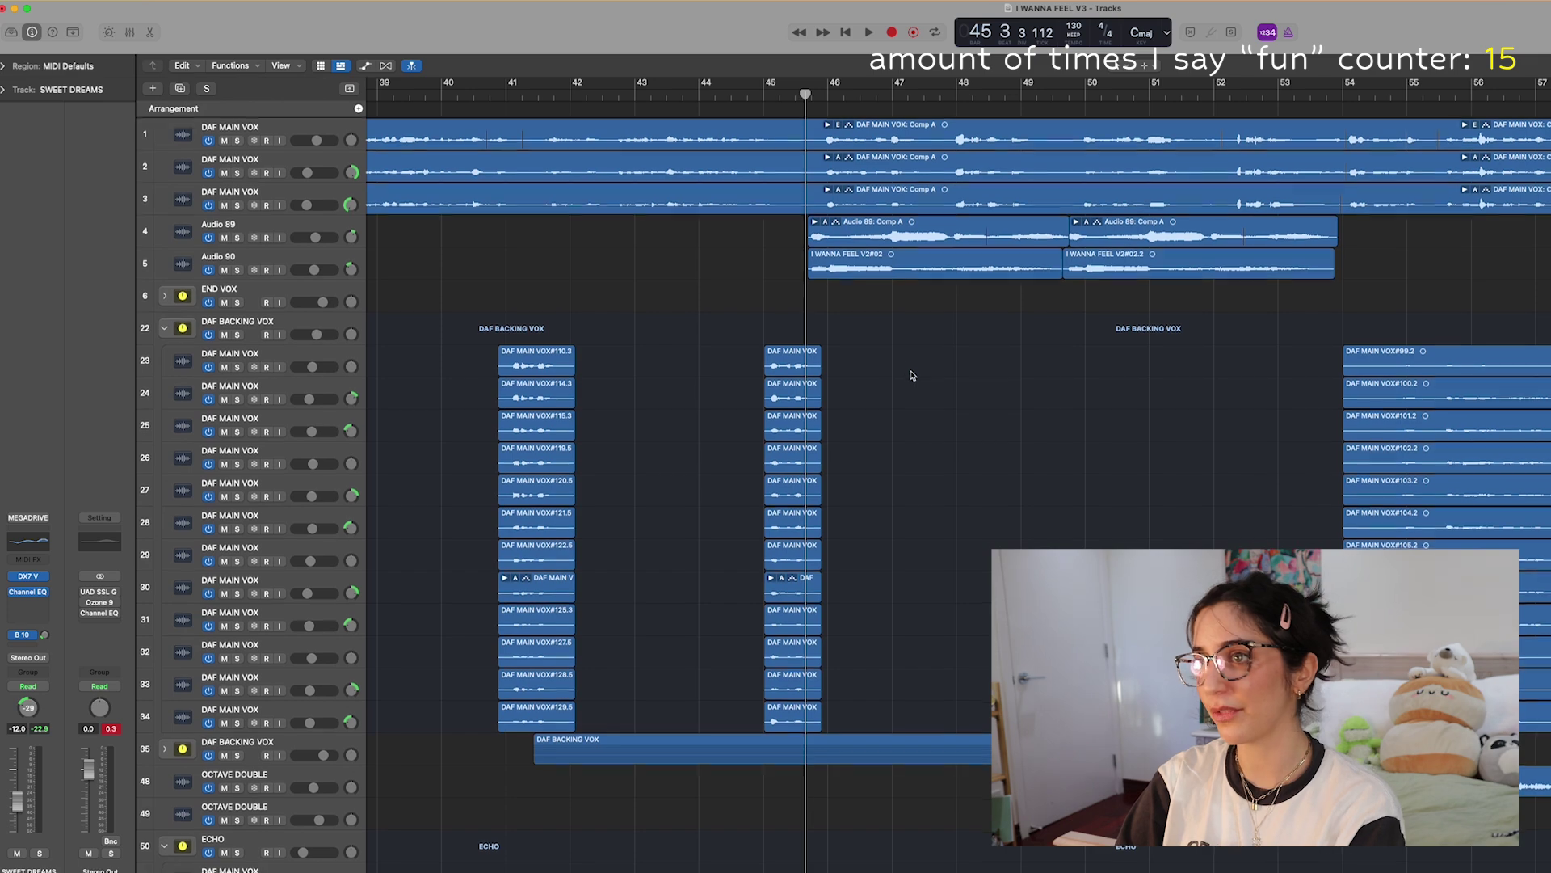
{"action": "key", "text": "space"}
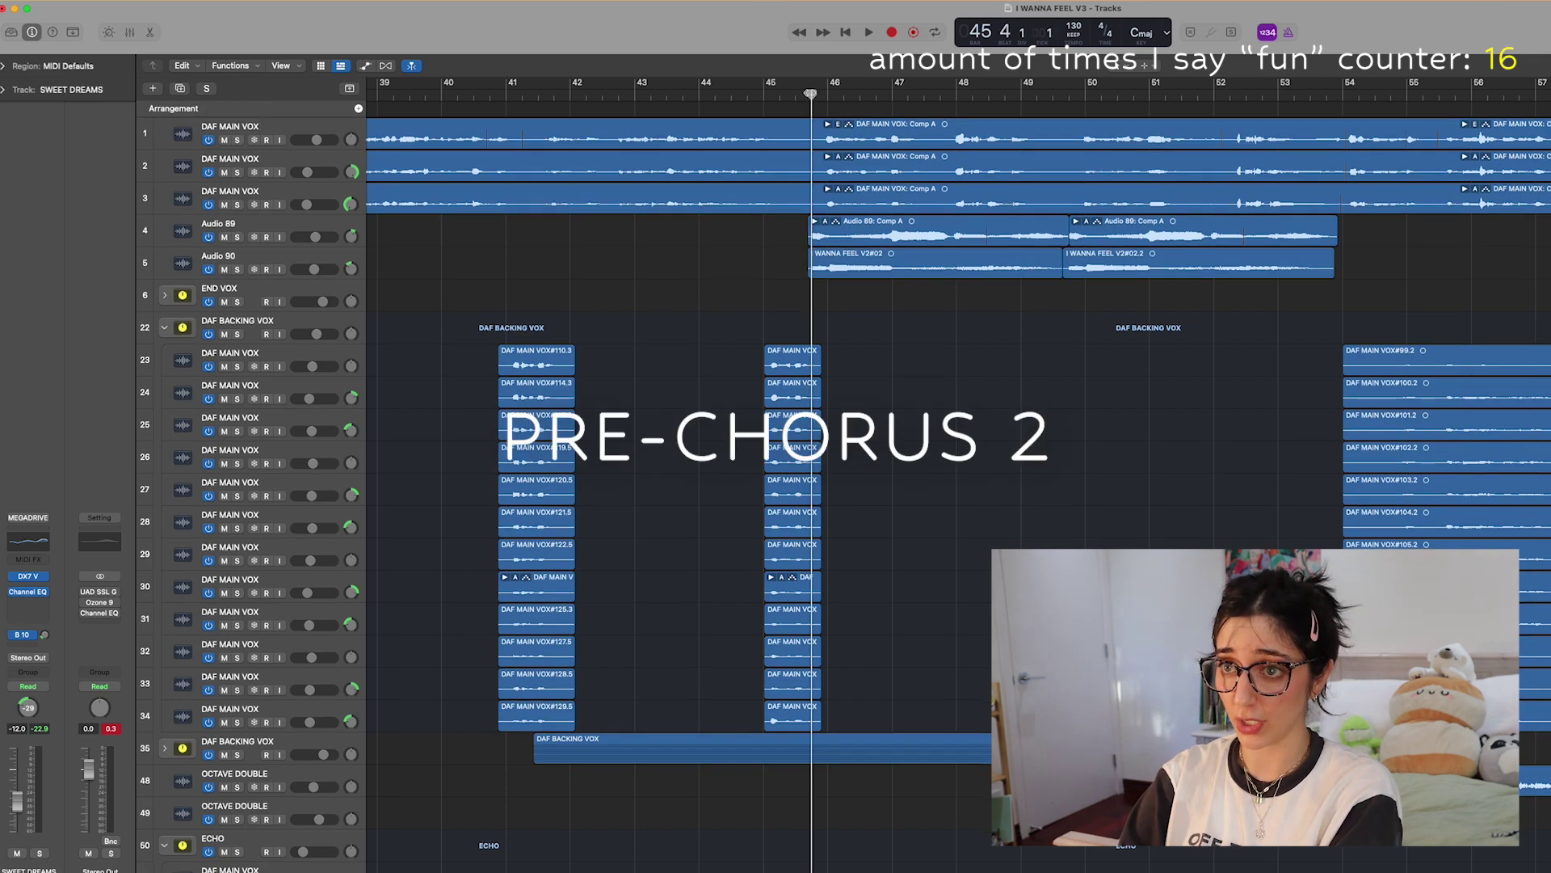
{"action": "scroll", "coordinate": [910, 600], "scroll_direction": "down", "scroll_amount": 15}
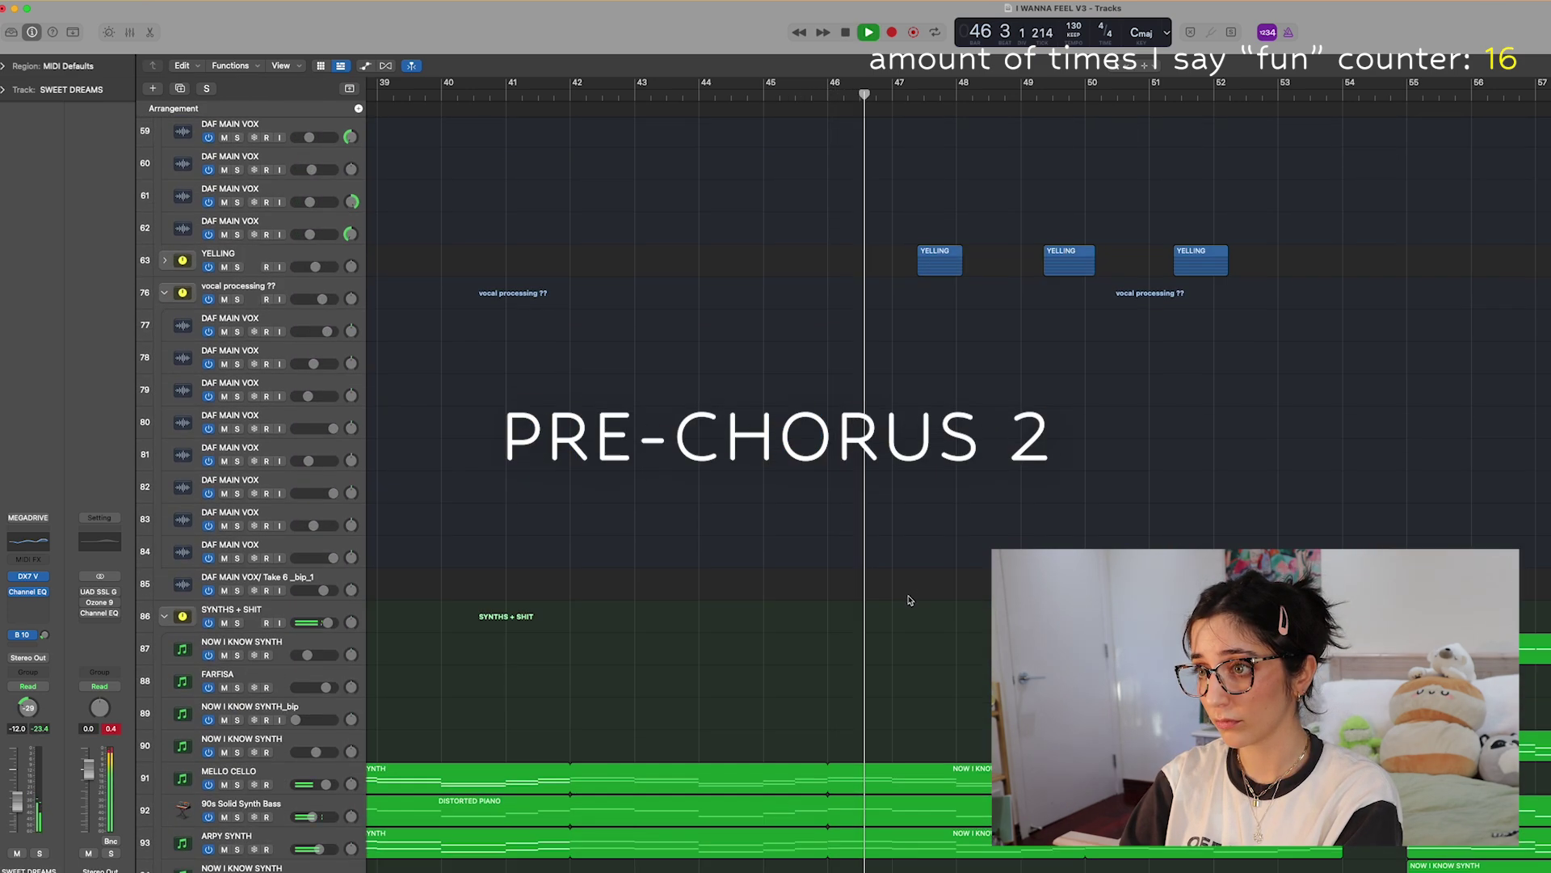
{"action": "scroll", "coordinate": [910, 600], "scroll_direction": "up", "scroll_amount": 15}
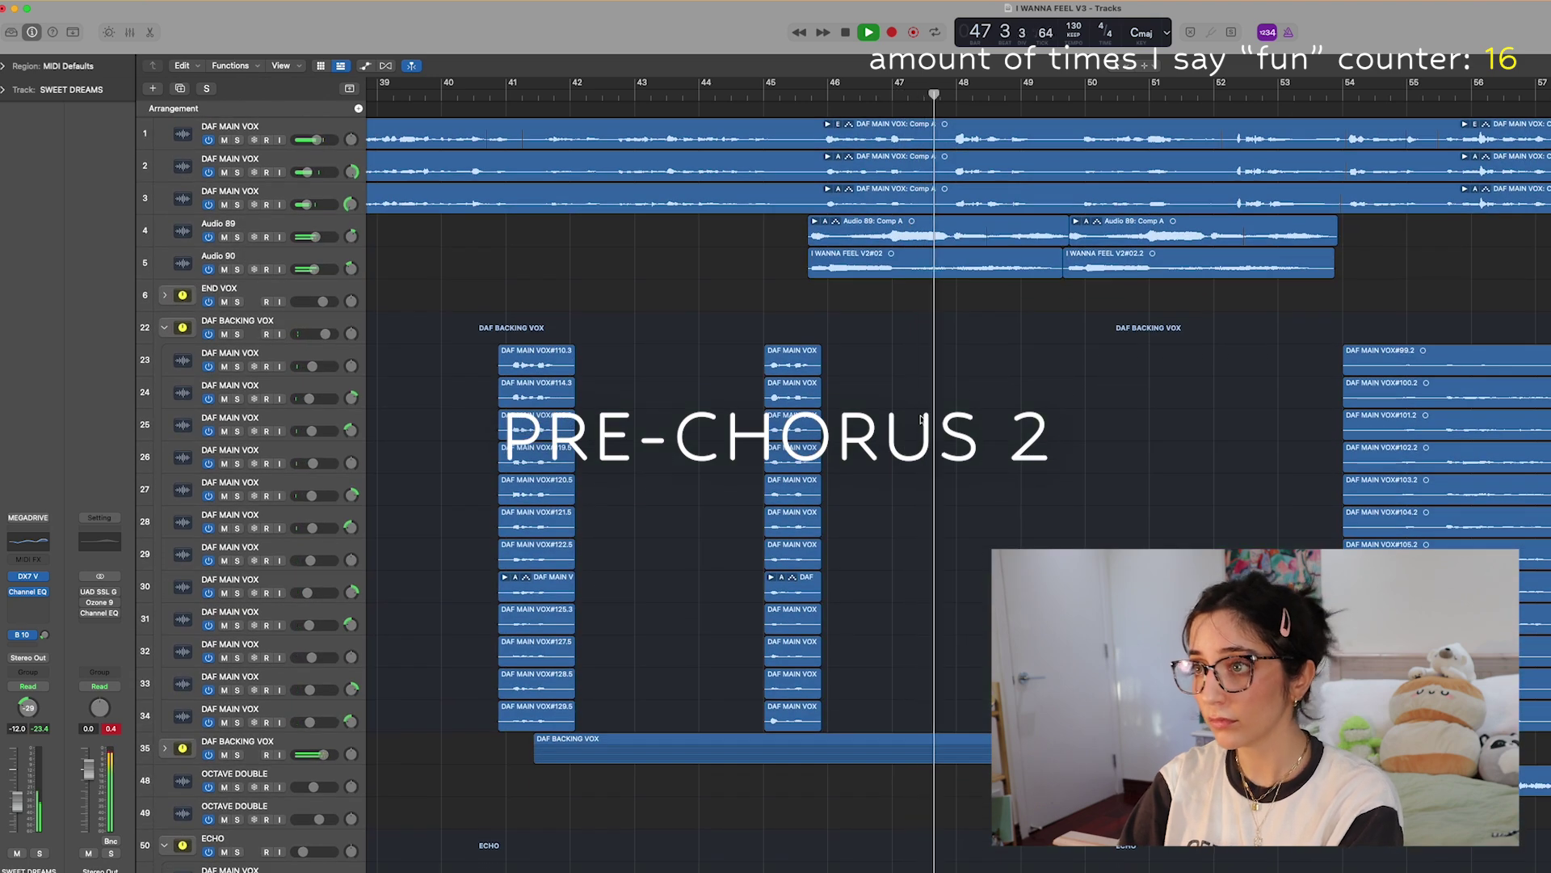
{"action": "key", "text": "space"}
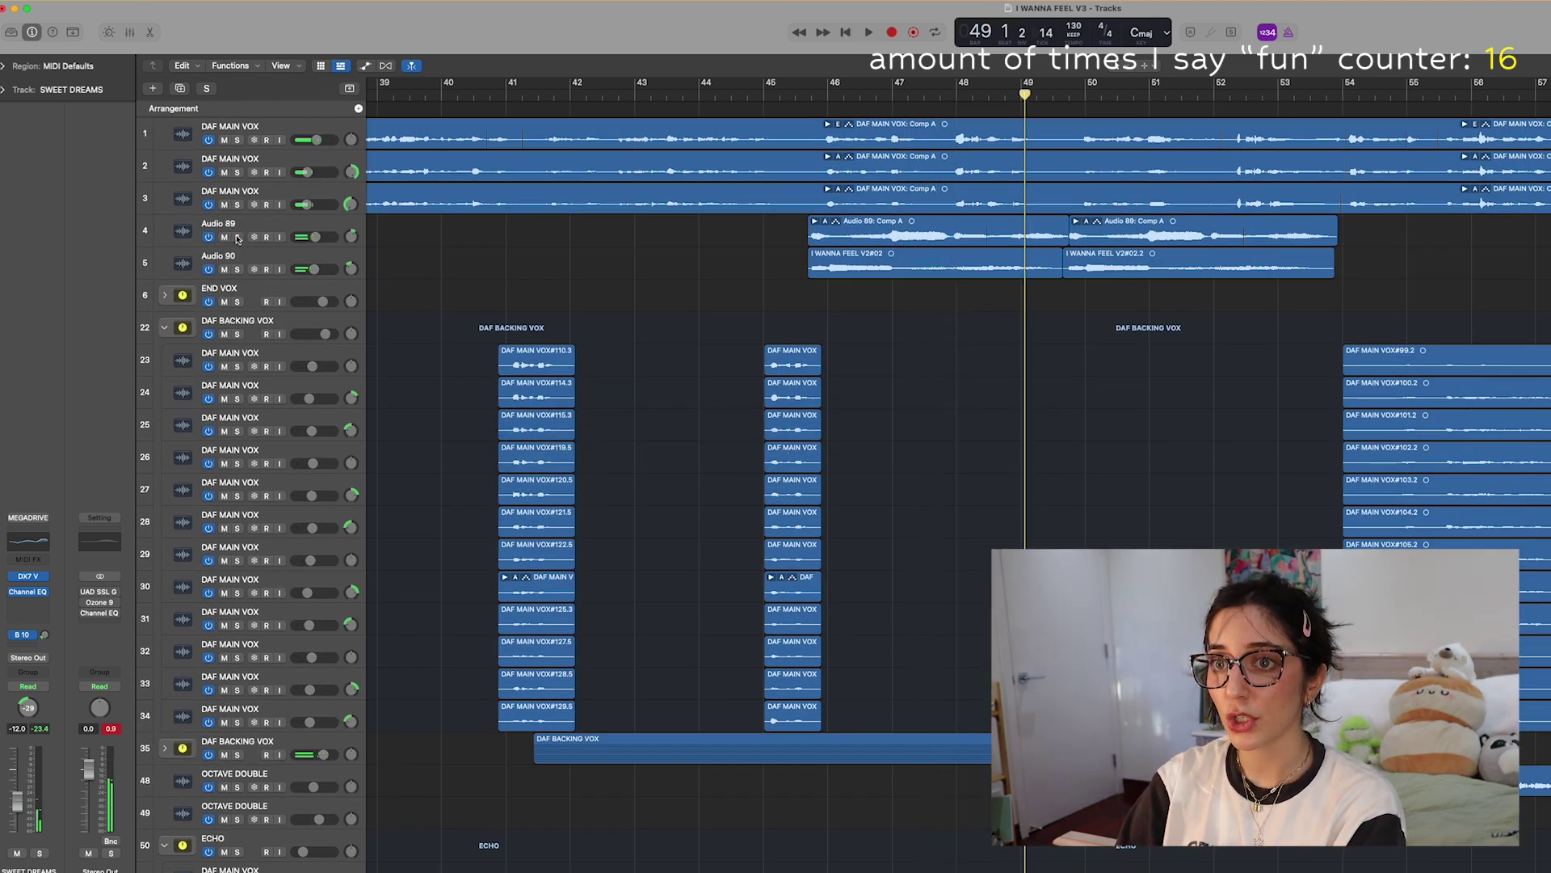
Solo Audio 89 and Audio 90, view the effects on each track, and play them from bar 45
{"action": "left_click_drag", "start_coordinate": [238, 238], "coordinate": [237, 263]}
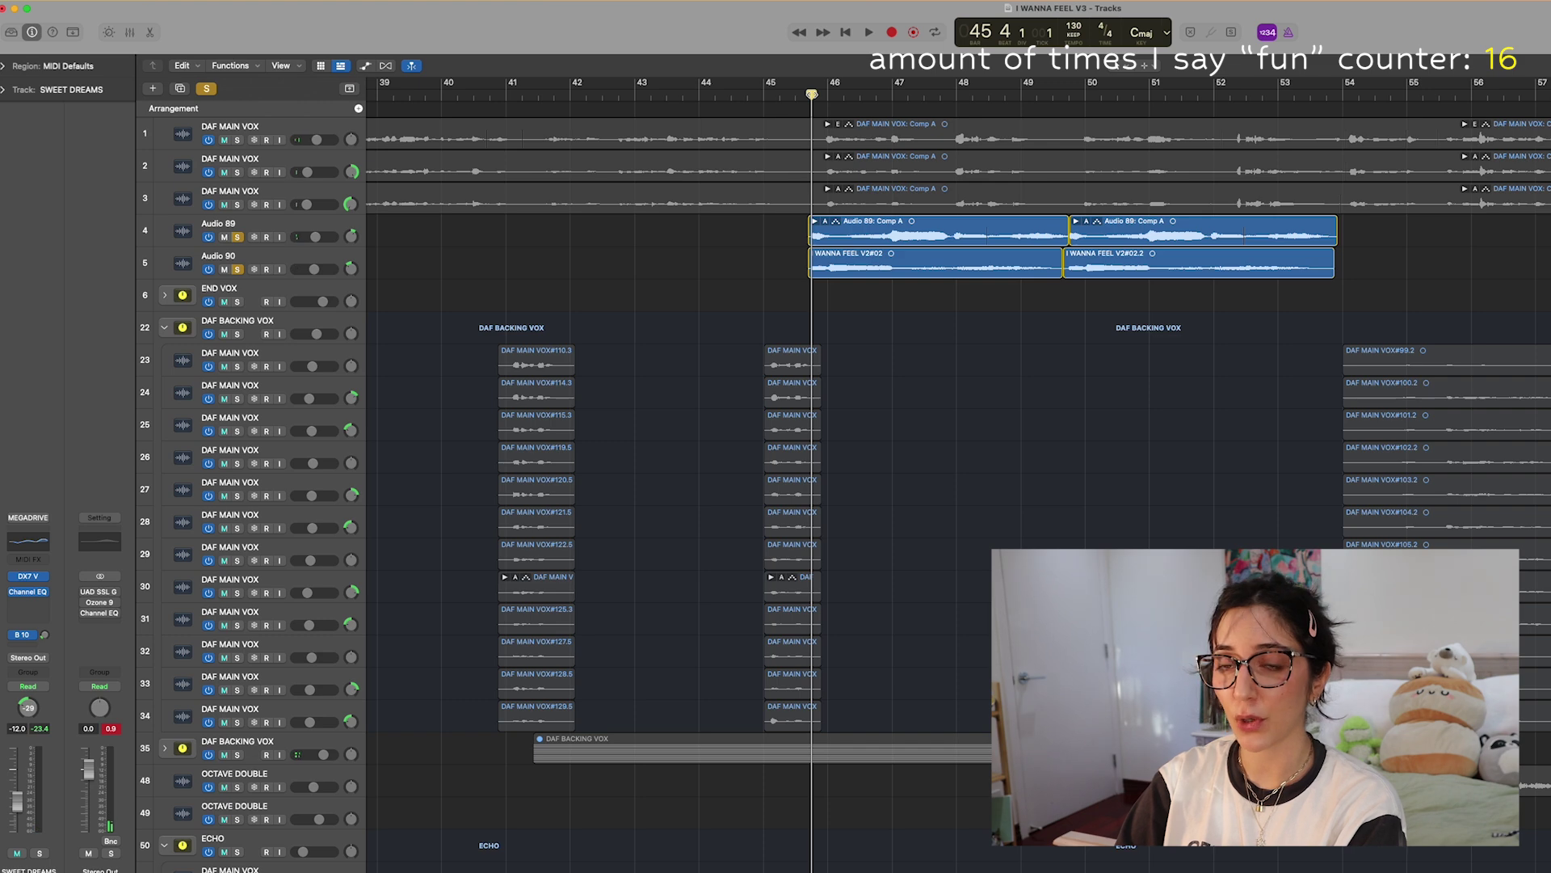
{"action": "left_click", "coordinate": [271, 230]}
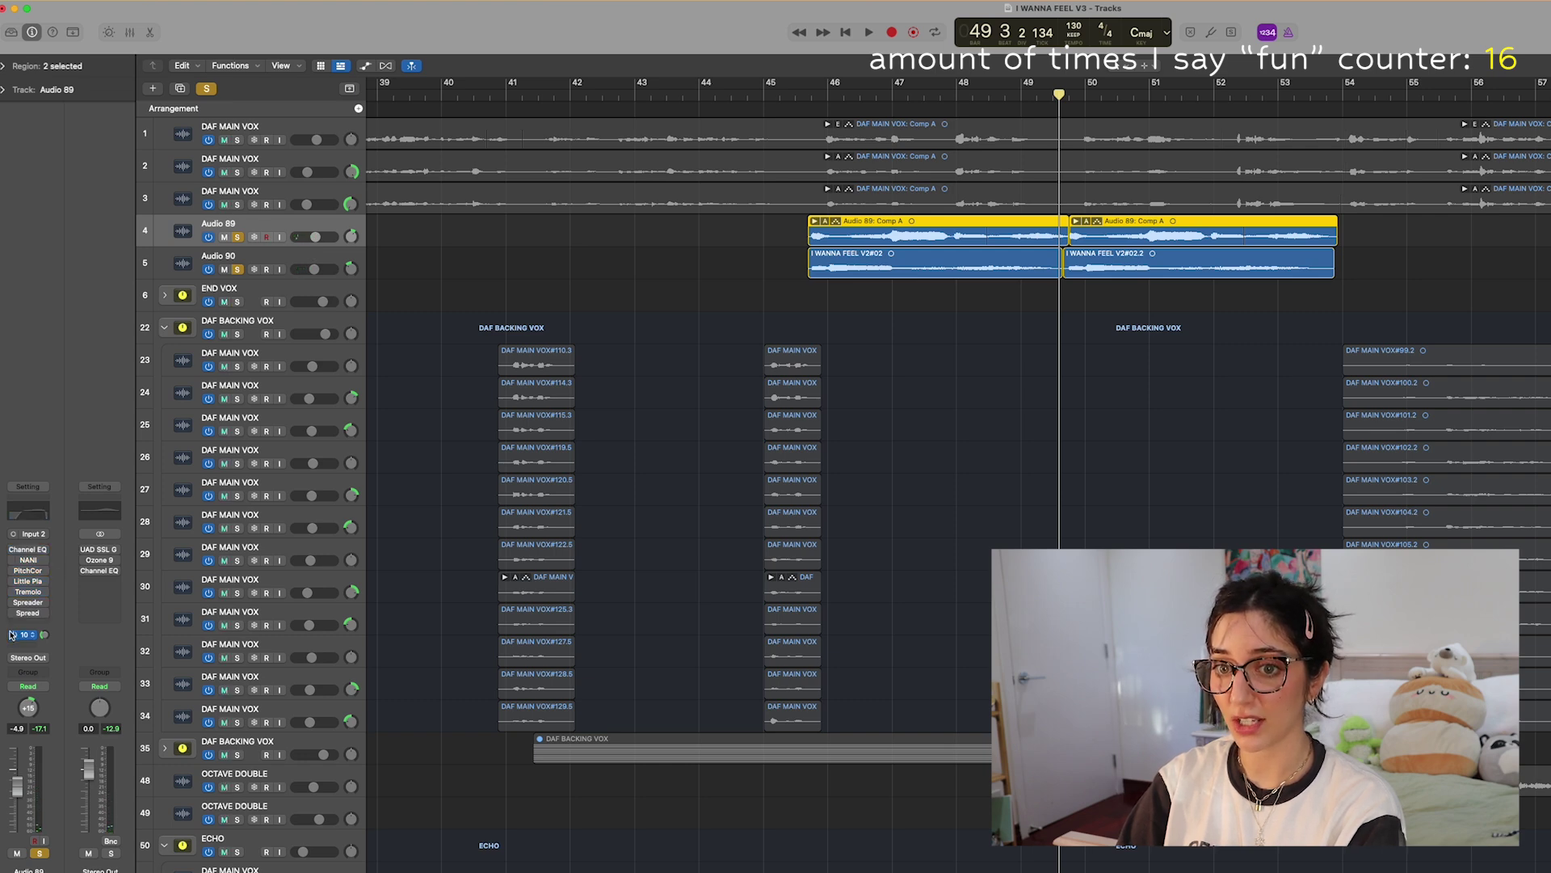
{"action": "left_click", "coordinate": [240, 259]}
{"action": "key", "text": "shift+Return"}
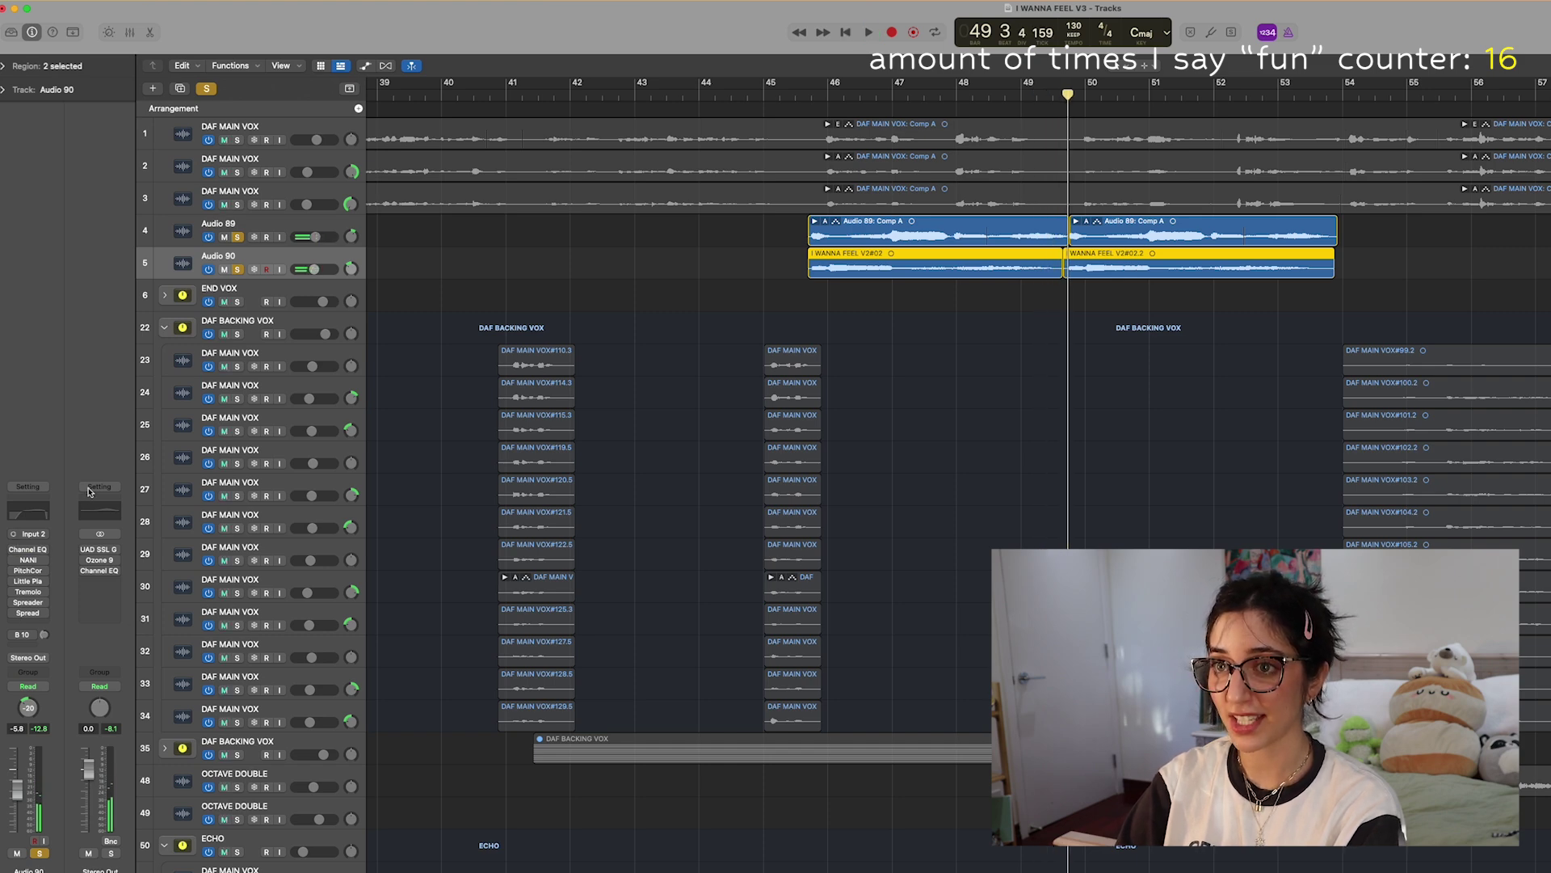
{"action": "left_click", "coordinate": [251, 220]}
{"action": "double_click", "coordinate": [809, 95]}
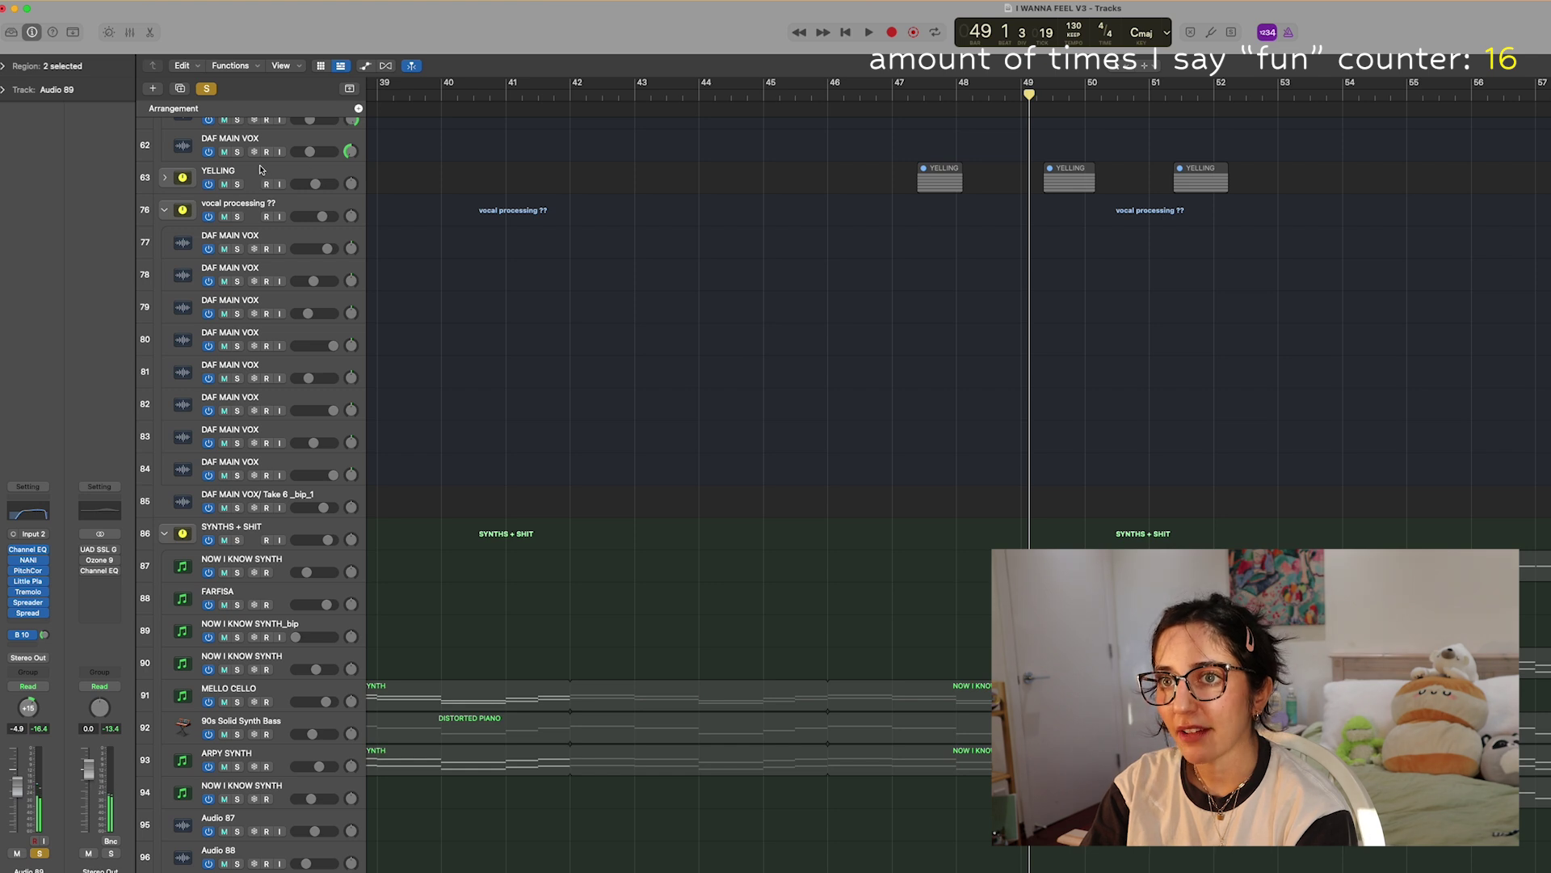
Solo only the YELLING stack, play it from bar 47, and expand it to view its vocal tracks
{"action": "left_click", "coordinate": [261, 169]}
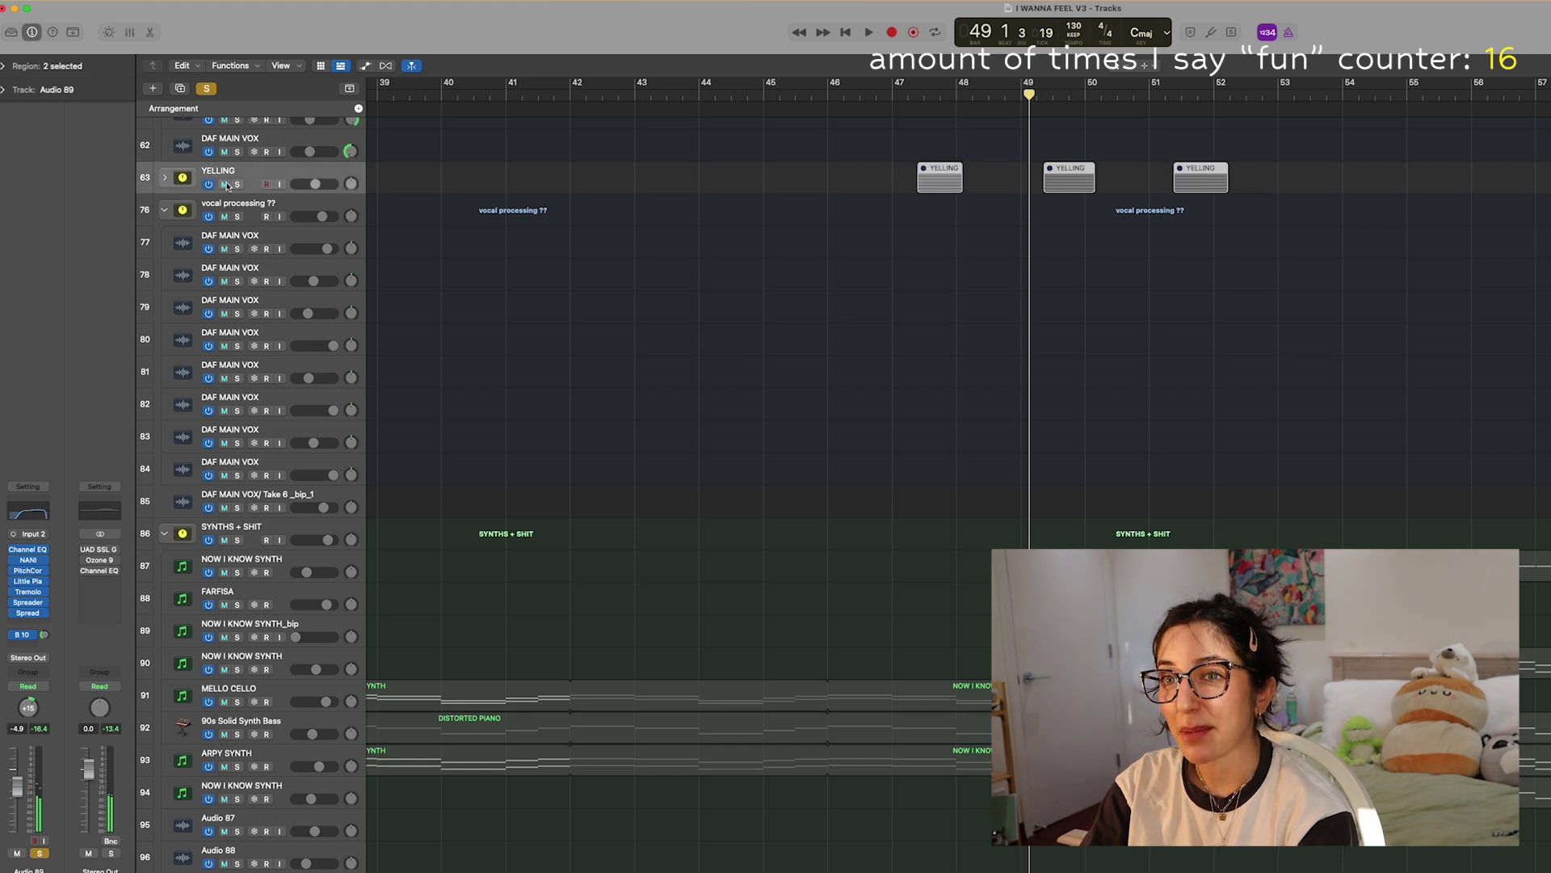
{"action": "left_click", "coordinate": [208, 89]}
{"action": "left_click", "coordinate": [238, 185]}
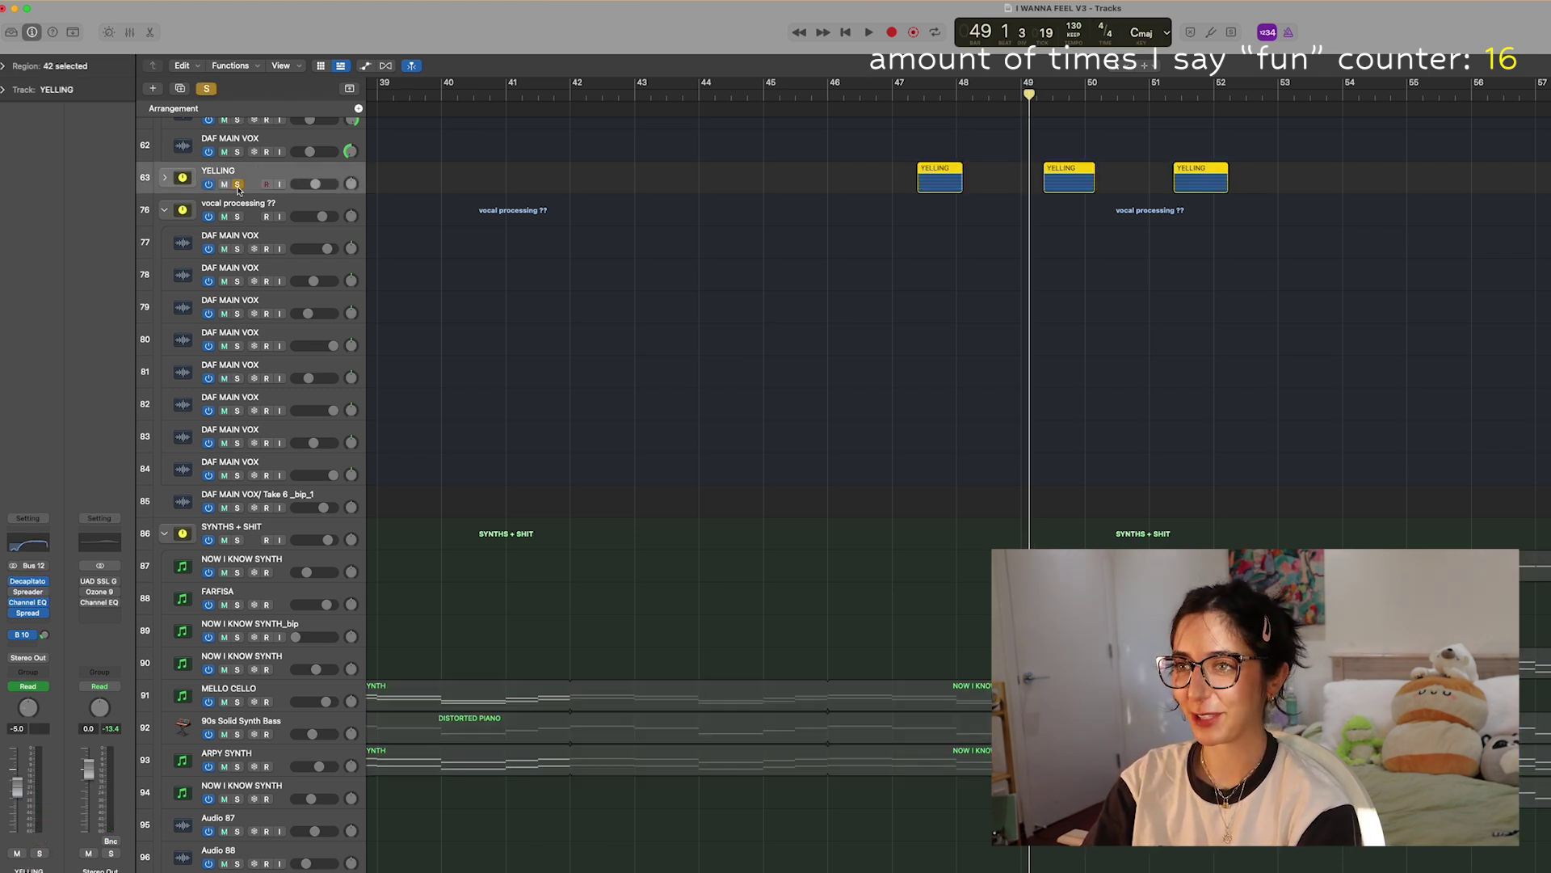
{"action": "left_click", "coordinate": [924, 95]}
{"action": "key", "text": "space"}
{"action": "key", "text": "space"}
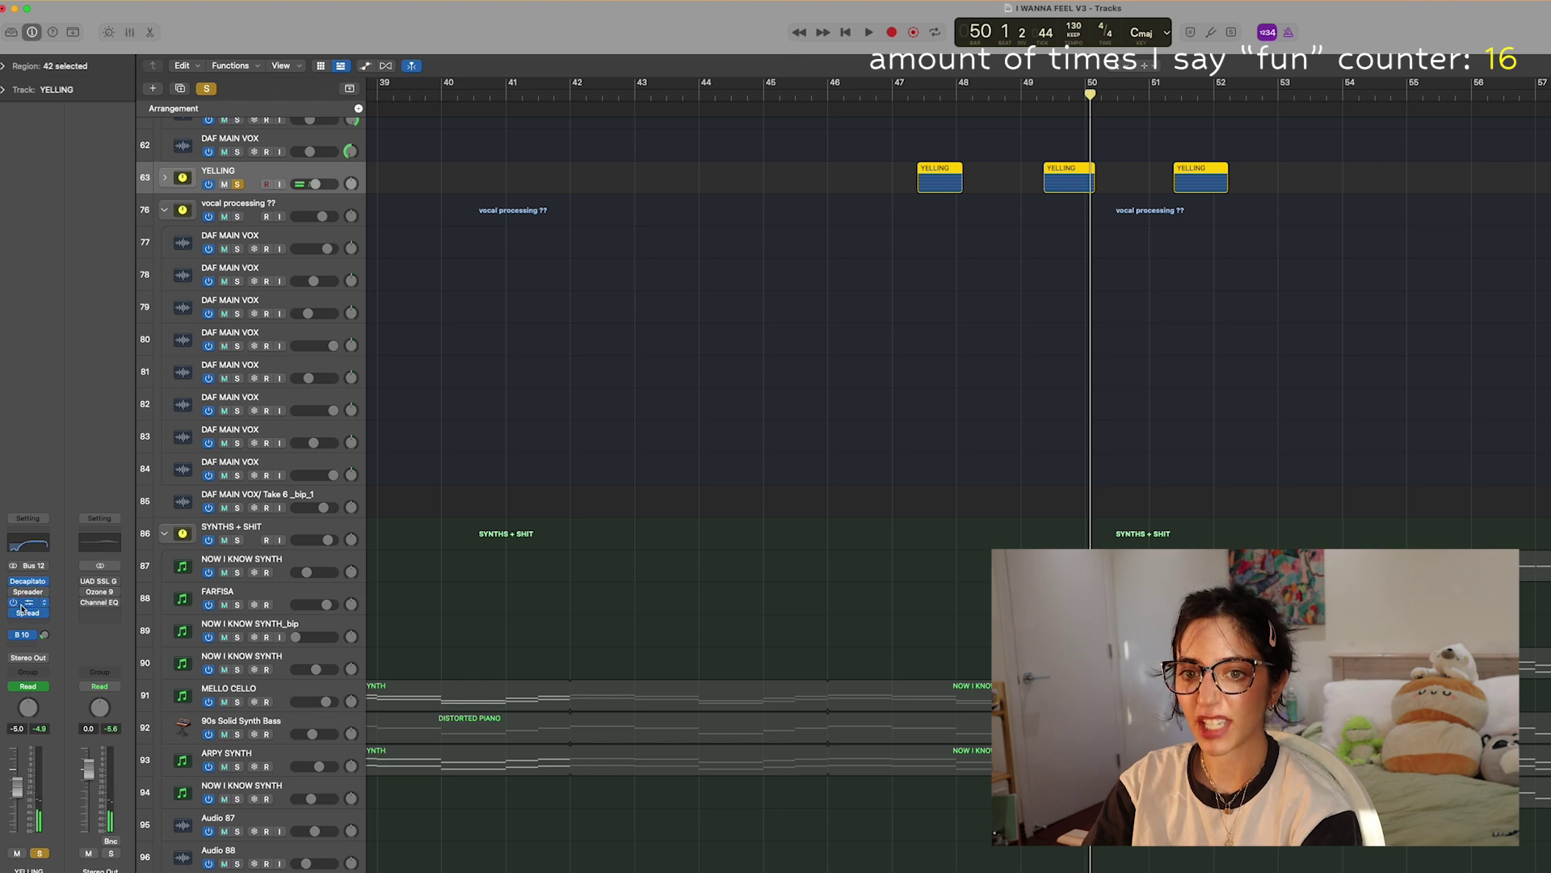
{"action": "left_click", "coordinate": [167, 178]}
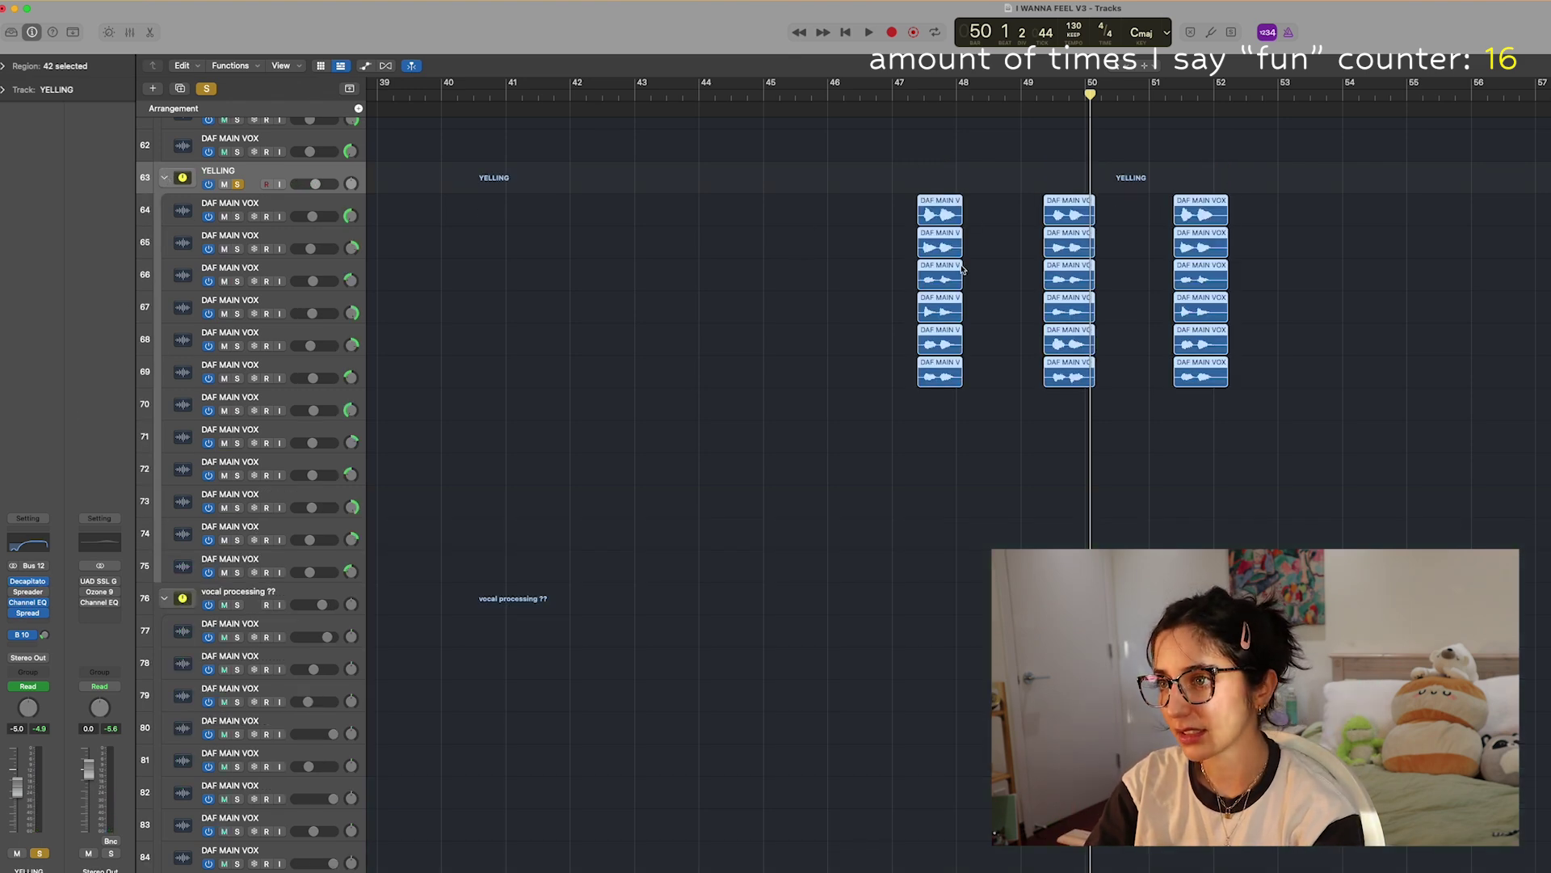
Play the second chorus from bar 54 with all tracks audible and look through its backing vocals and synth regions
{"action": "scroll", "coordinate": [939, 386], "scroll_direction": "right", "scroll_amount": 2}
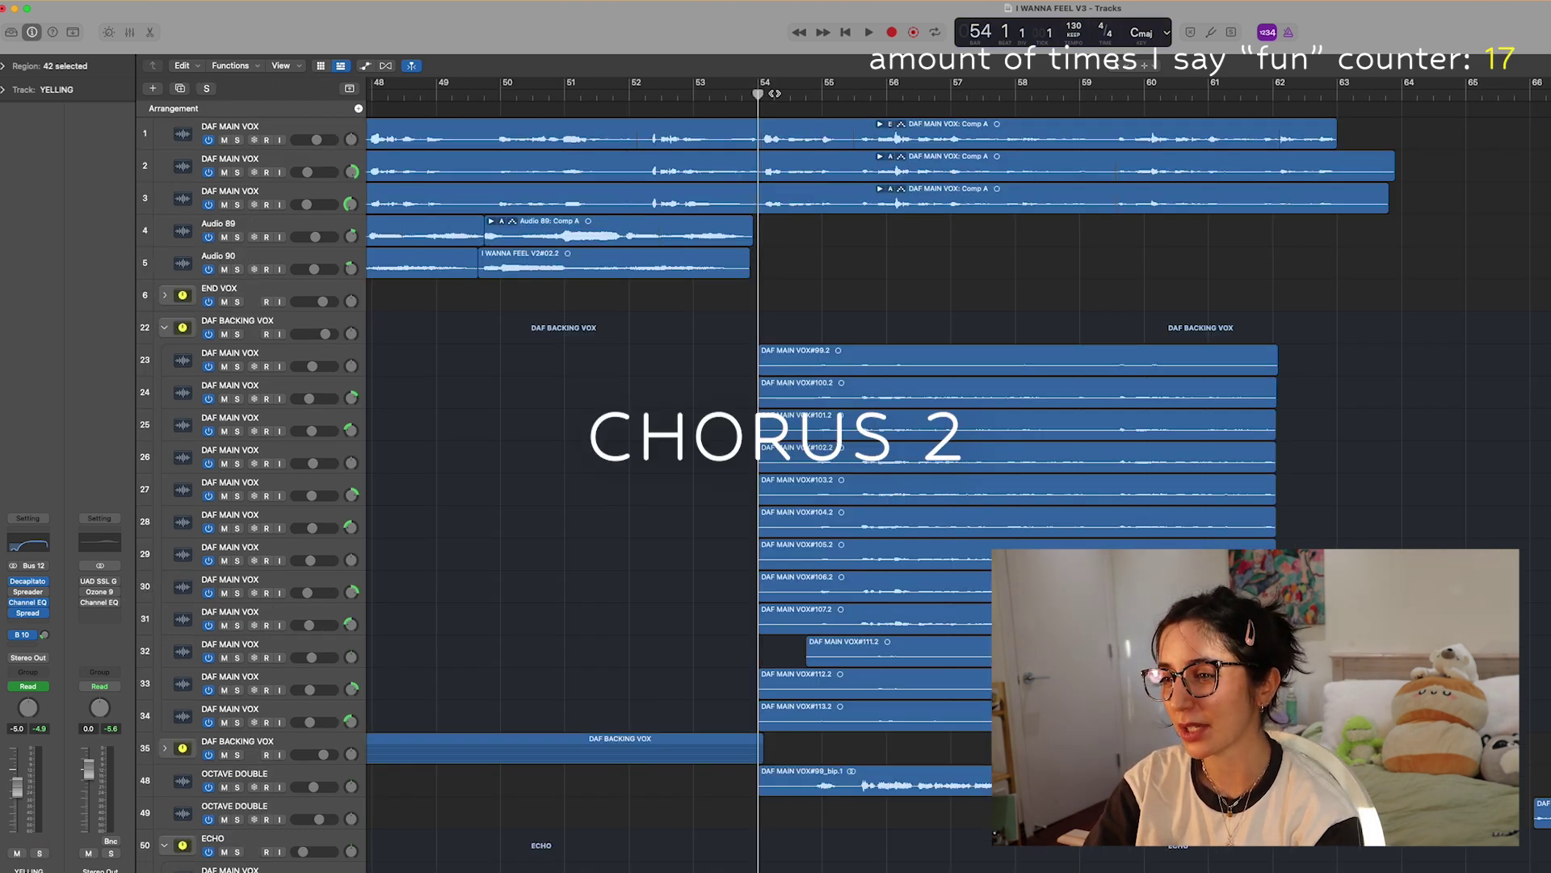
{"action": "key", "text": "space"}
{"action": "scroll", "coordinate": [821, 348], "scroll_direction": "down", "scroll_amount": 10}
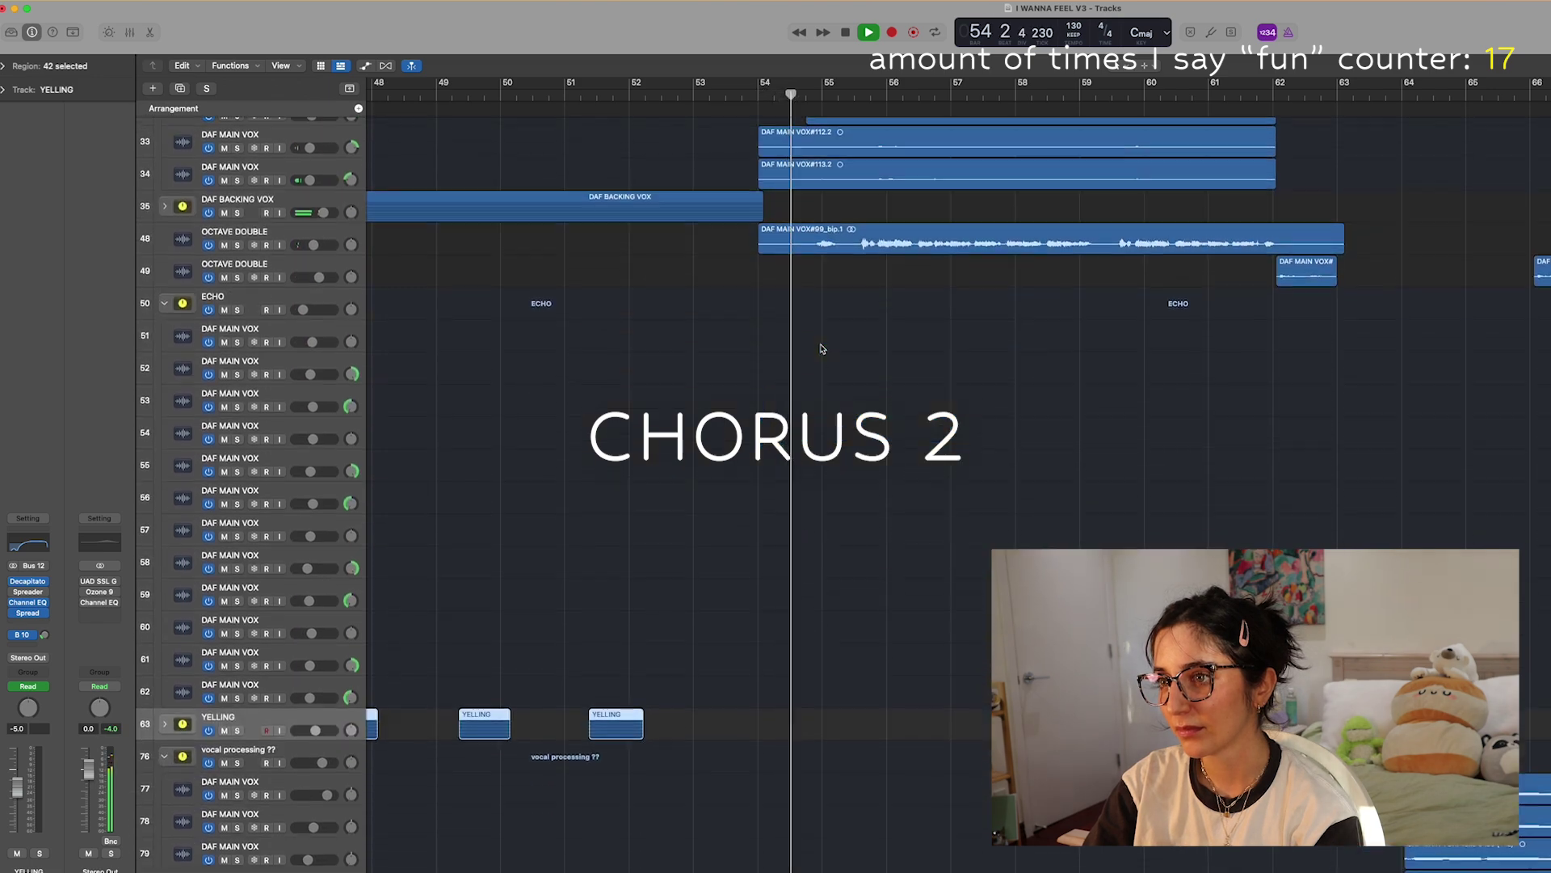
{"action": "scroll", "coordinate": [820, 348], "scroll_direction": "down", "scroll_amount": 15}
{"action": "key", "text": "space"}
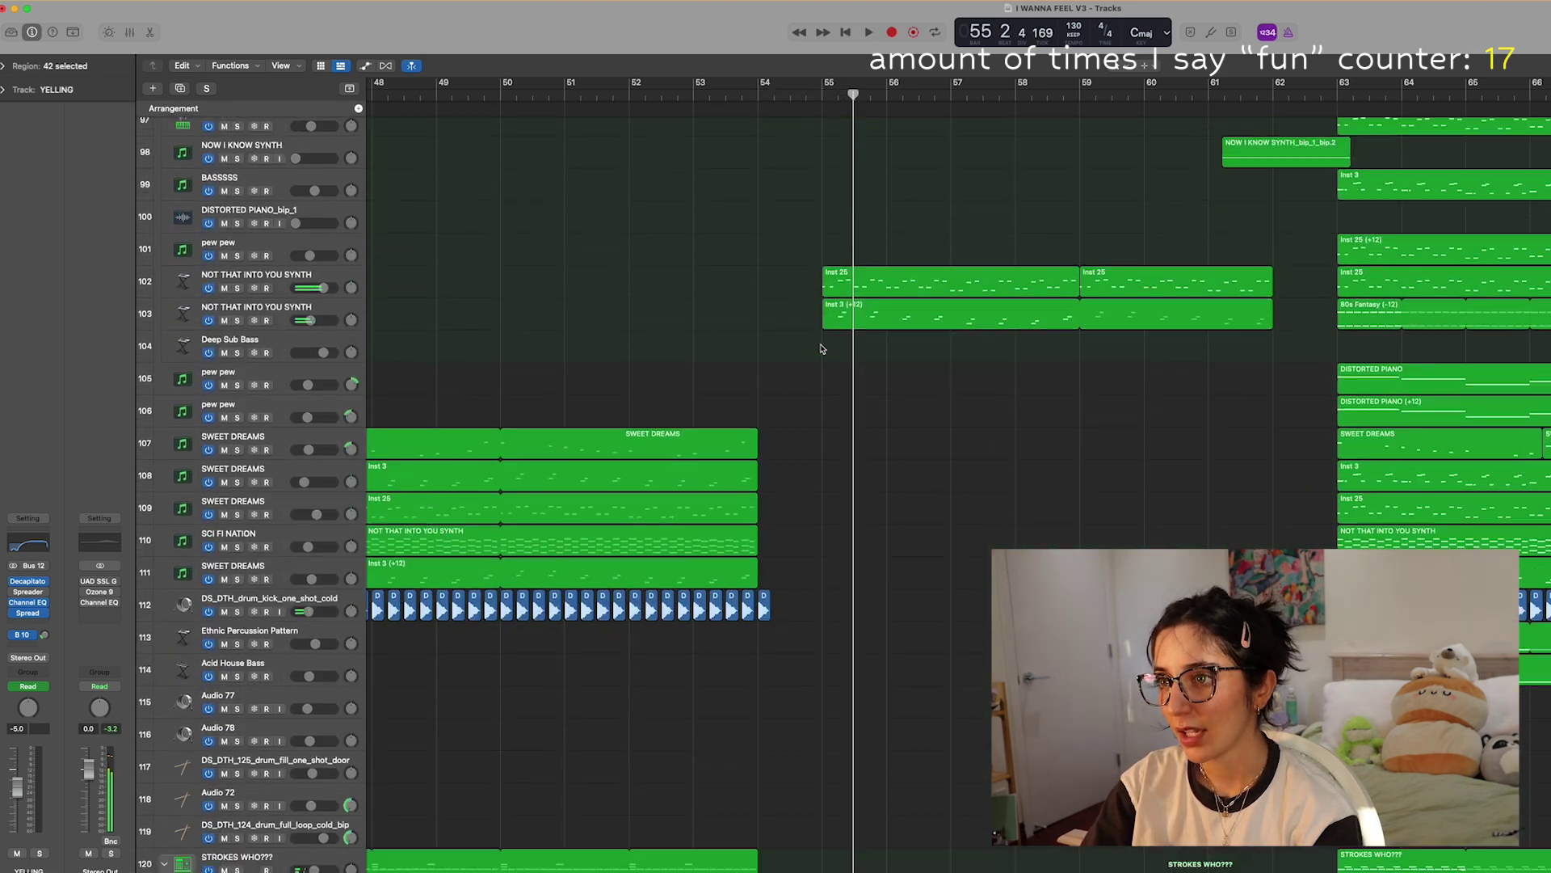
{"action": "scroll", "coordinate": [787, 396], "scroll_direction": "up", "scroll_amount": 6}
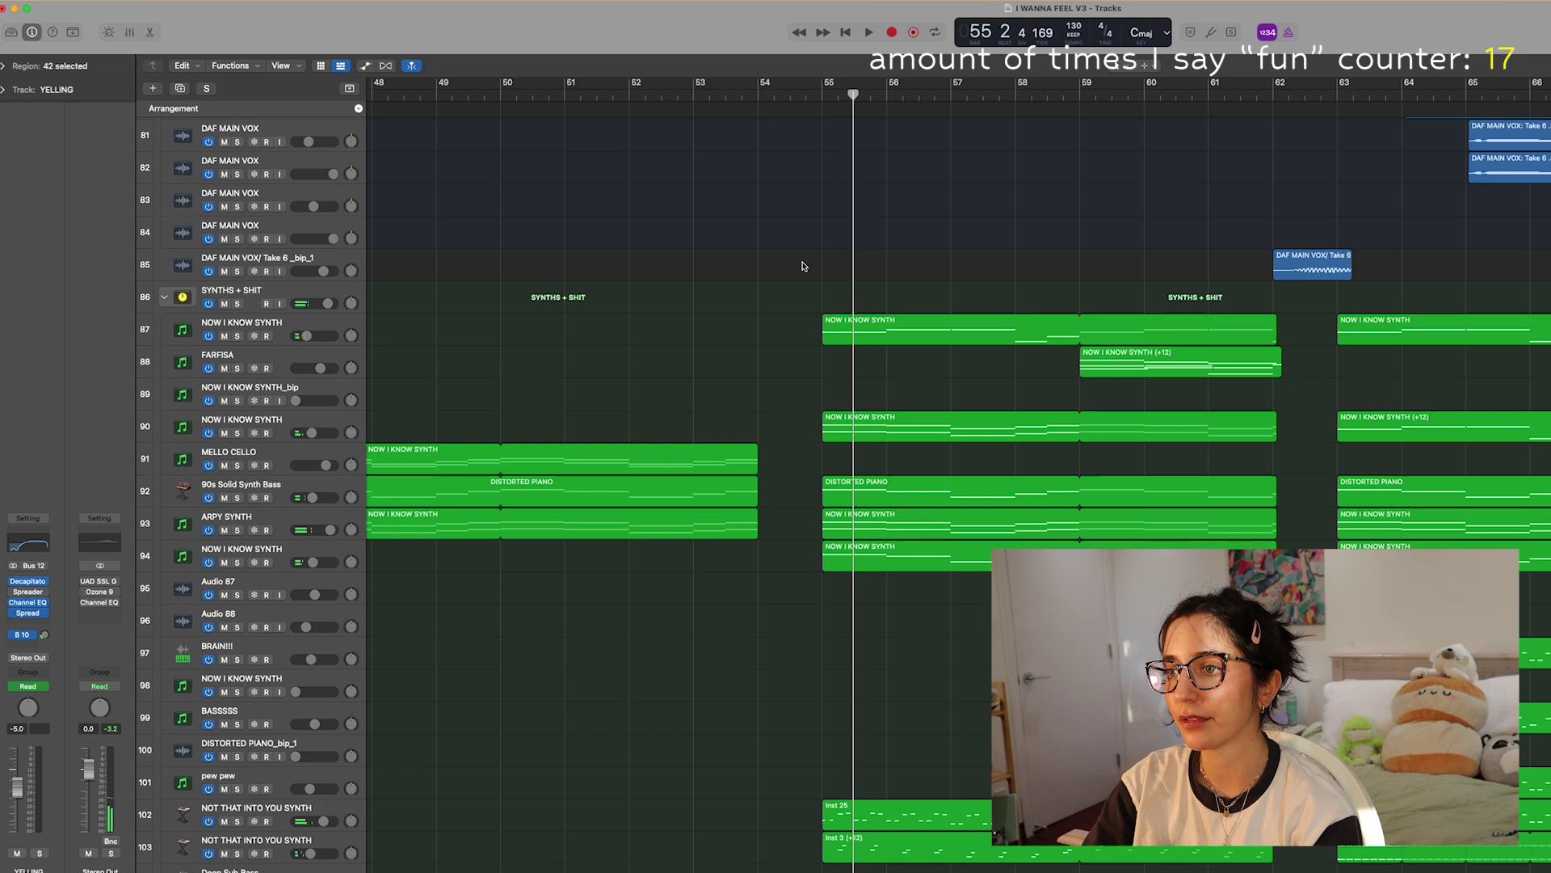
{"action": "scroll", "coordinate": [800, 572], "scroll_direction": "up", "scroll_amount": 5}
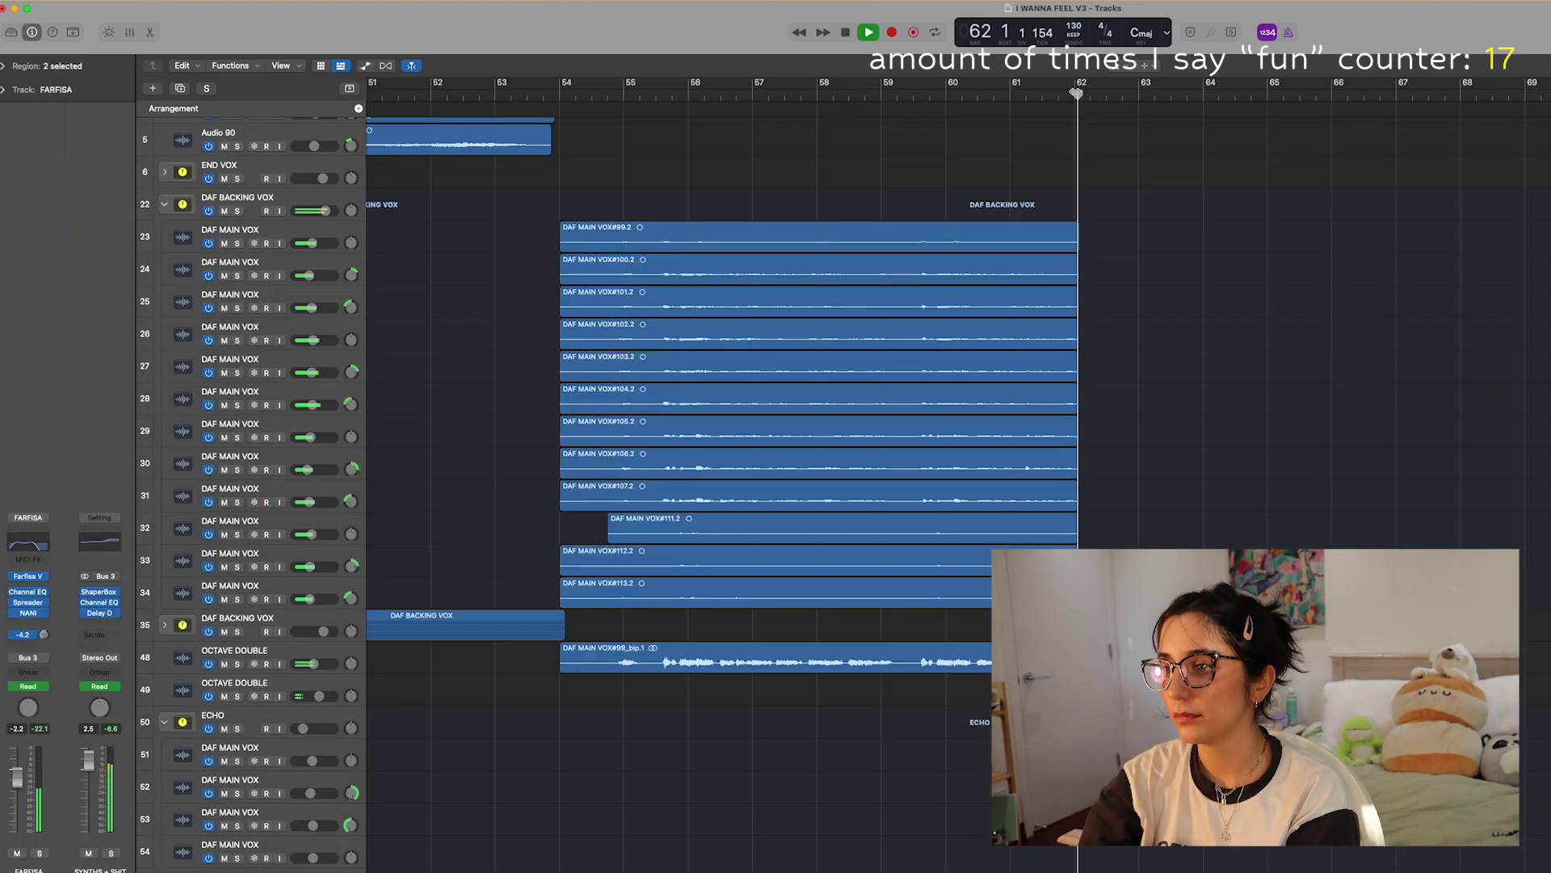
Solo OCTAVE DOUBLE track 49, play its region at bar 62, and clear the solo
{"action": "key", "text": "space"}
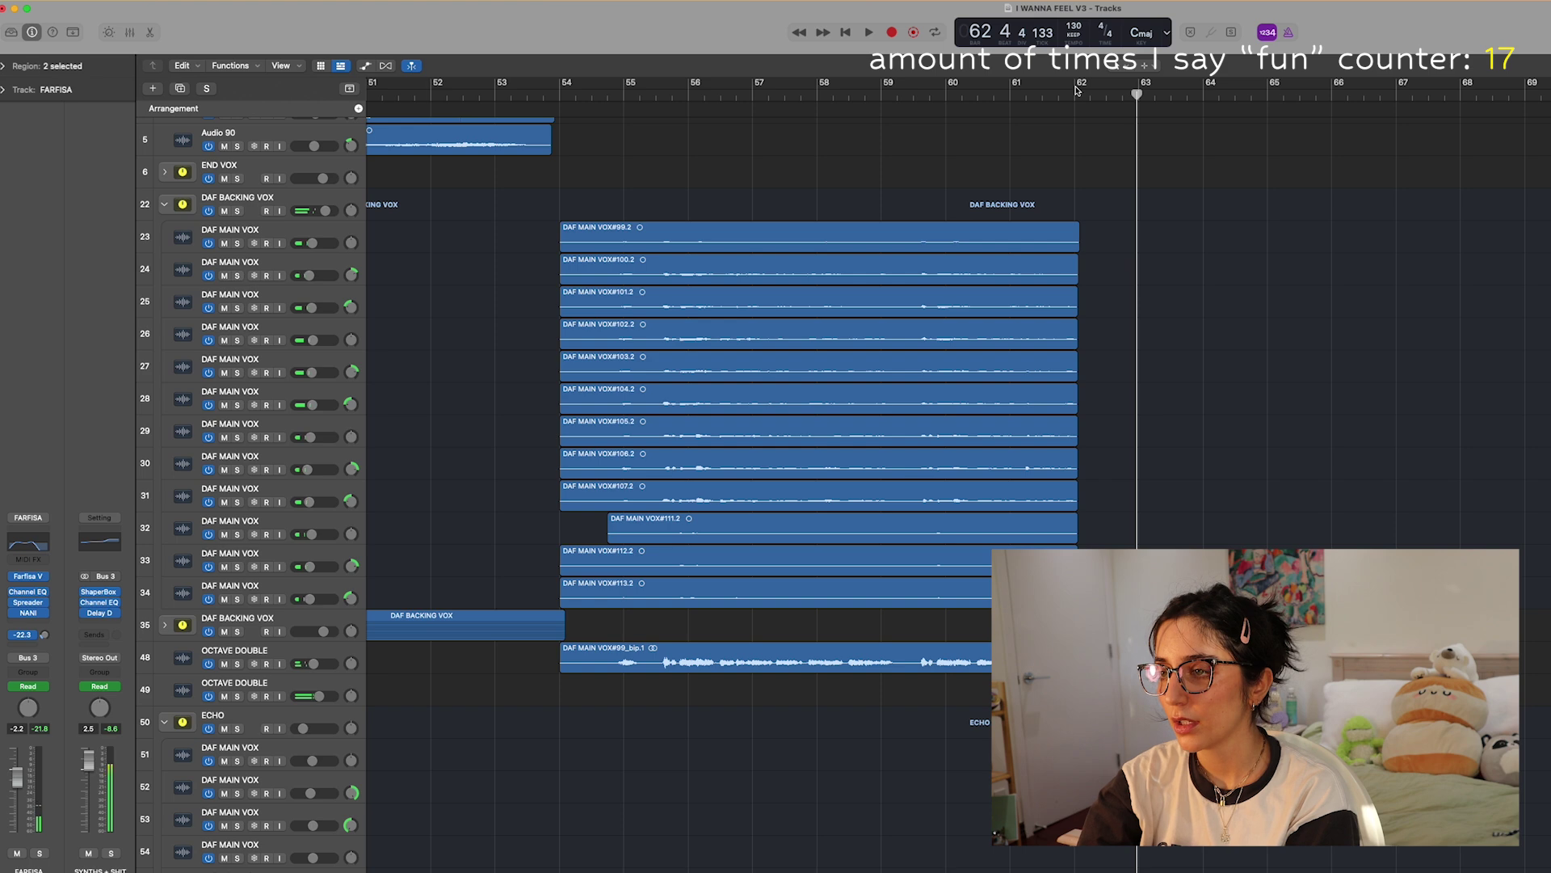
{"action": "scroll", "coordinate": [428, 553], "scroll_direction": "up", "scroll_amount": 4}
{"action": "scroll", "coordinate": [428, 553], "scroll_direction": "down", "scroll_amount": 10}
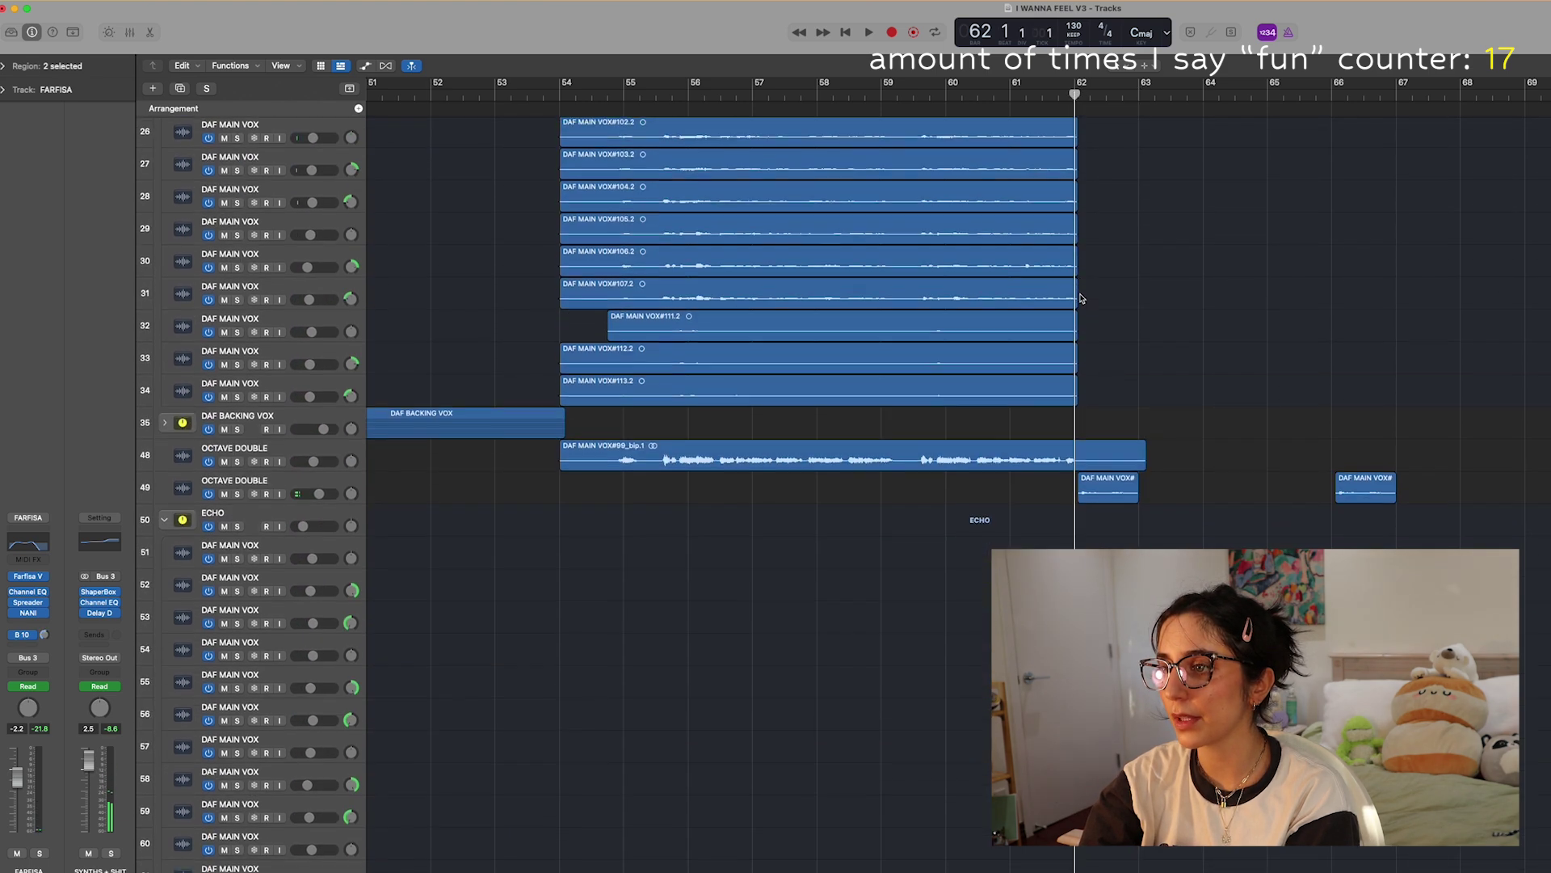
{"action": "left_click", "coordinate": [237, 484]}
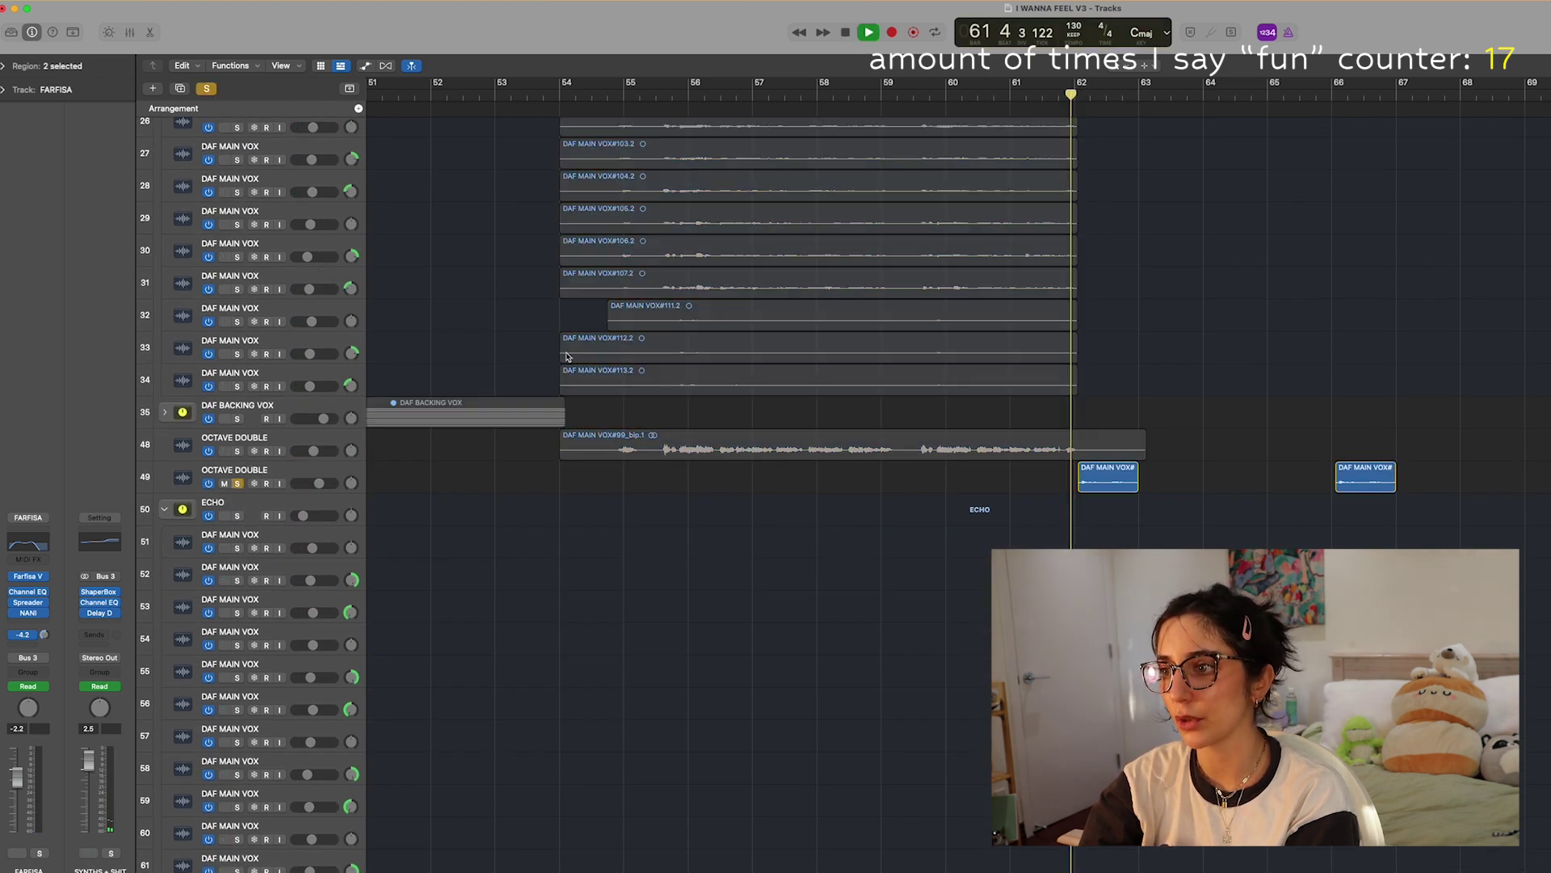
{"action": "key", "text": "space"}
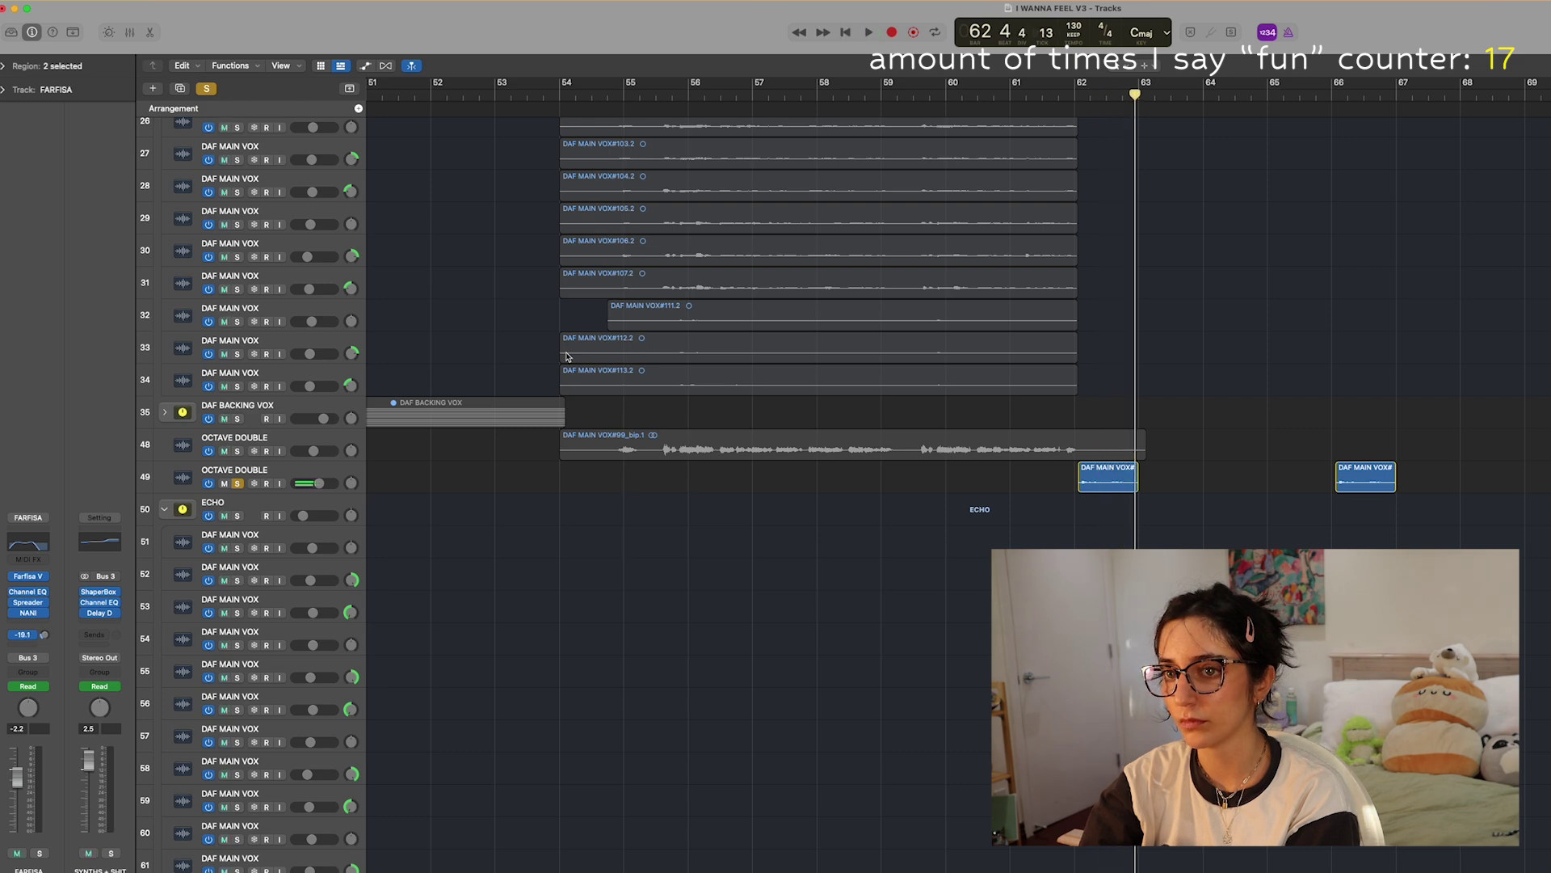
{"action": "key", "text": "ctrl+alt+super+s"}
Play the second post-chorus from bar 62 and look through its vocal processing, synth and drum tracks
{"action": "scroll", "coordinate": [827, 692], "scroll_direction": "down", "scroll_amount": 20}
{"action": "key", "text": "space"}
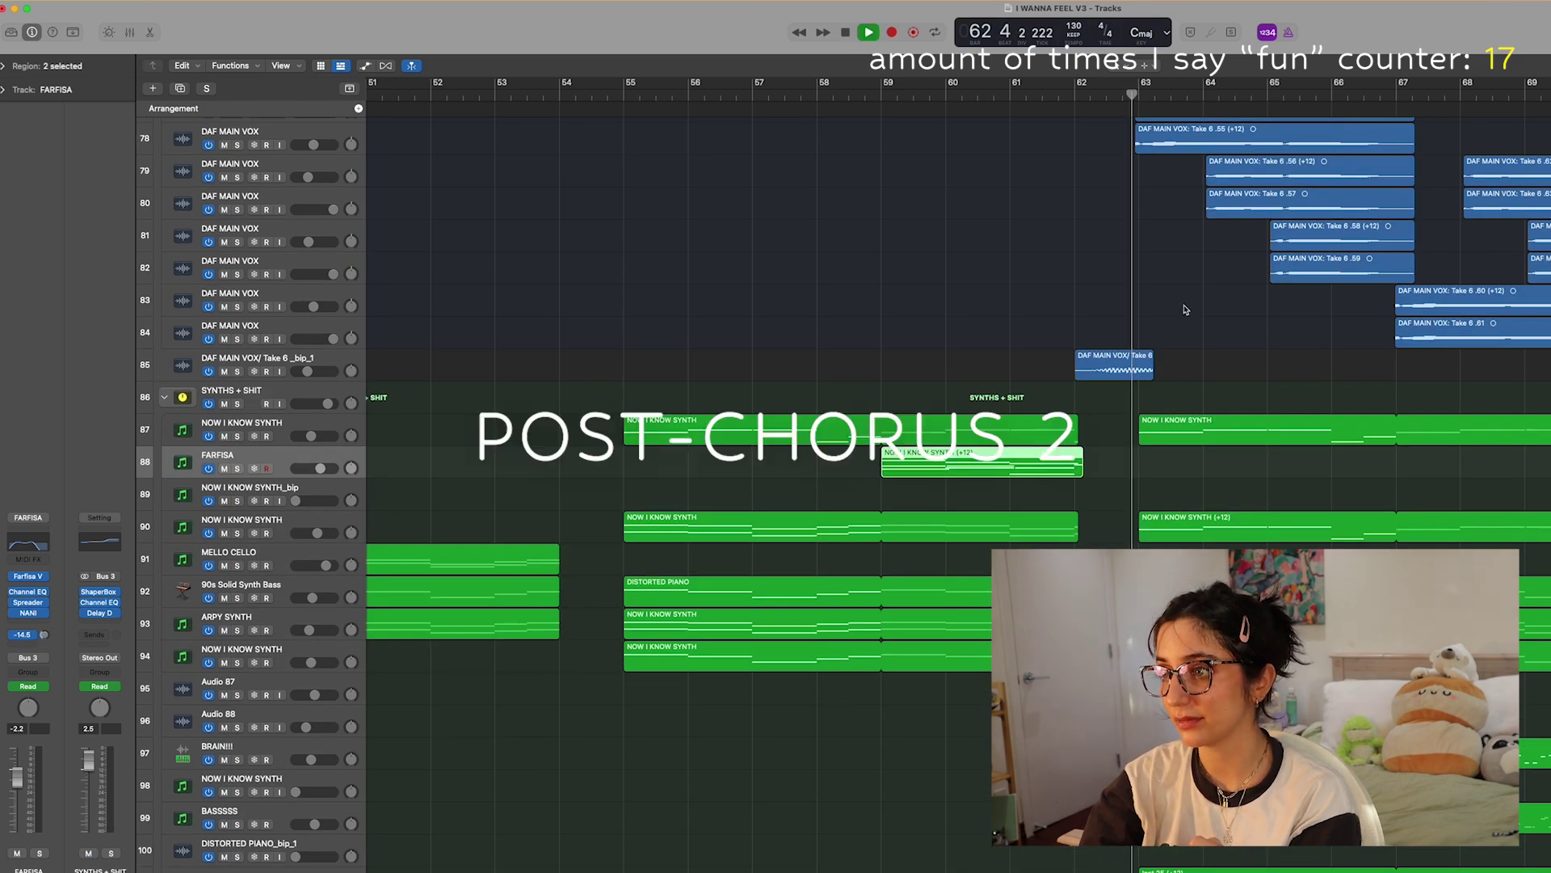
{"action": "key", "text": "space"}
{"action": "scroll", "coordinate": [937, 310], "scroll_direction": "up", "scroll_amount": 12}
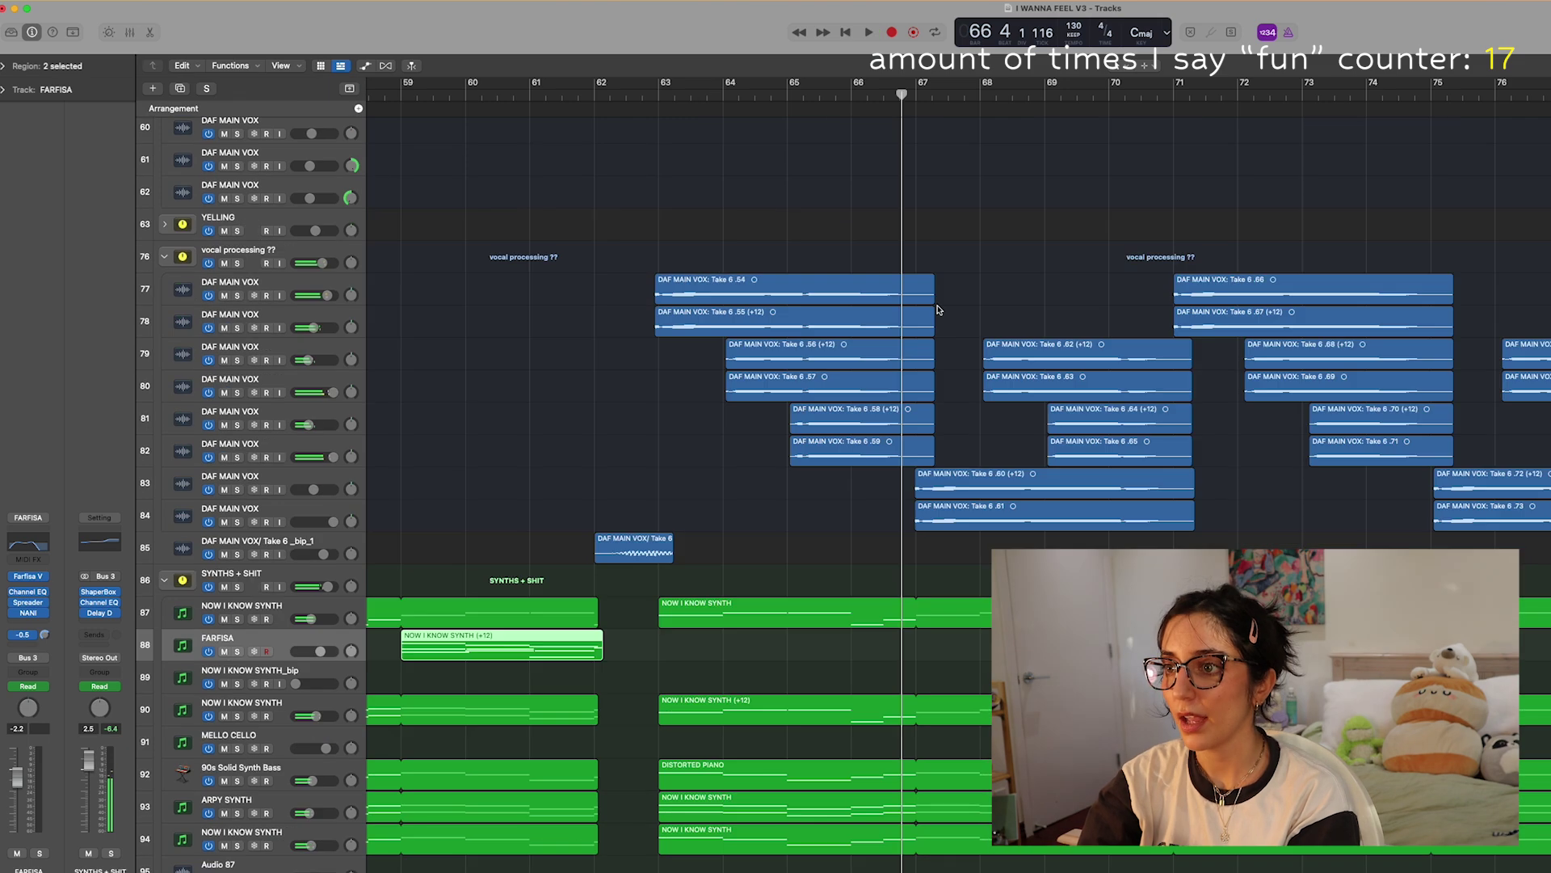
{"action": "scroll", "coordinate": [937, 309], "scroll_direction": "down", "scroll_amount": 17}
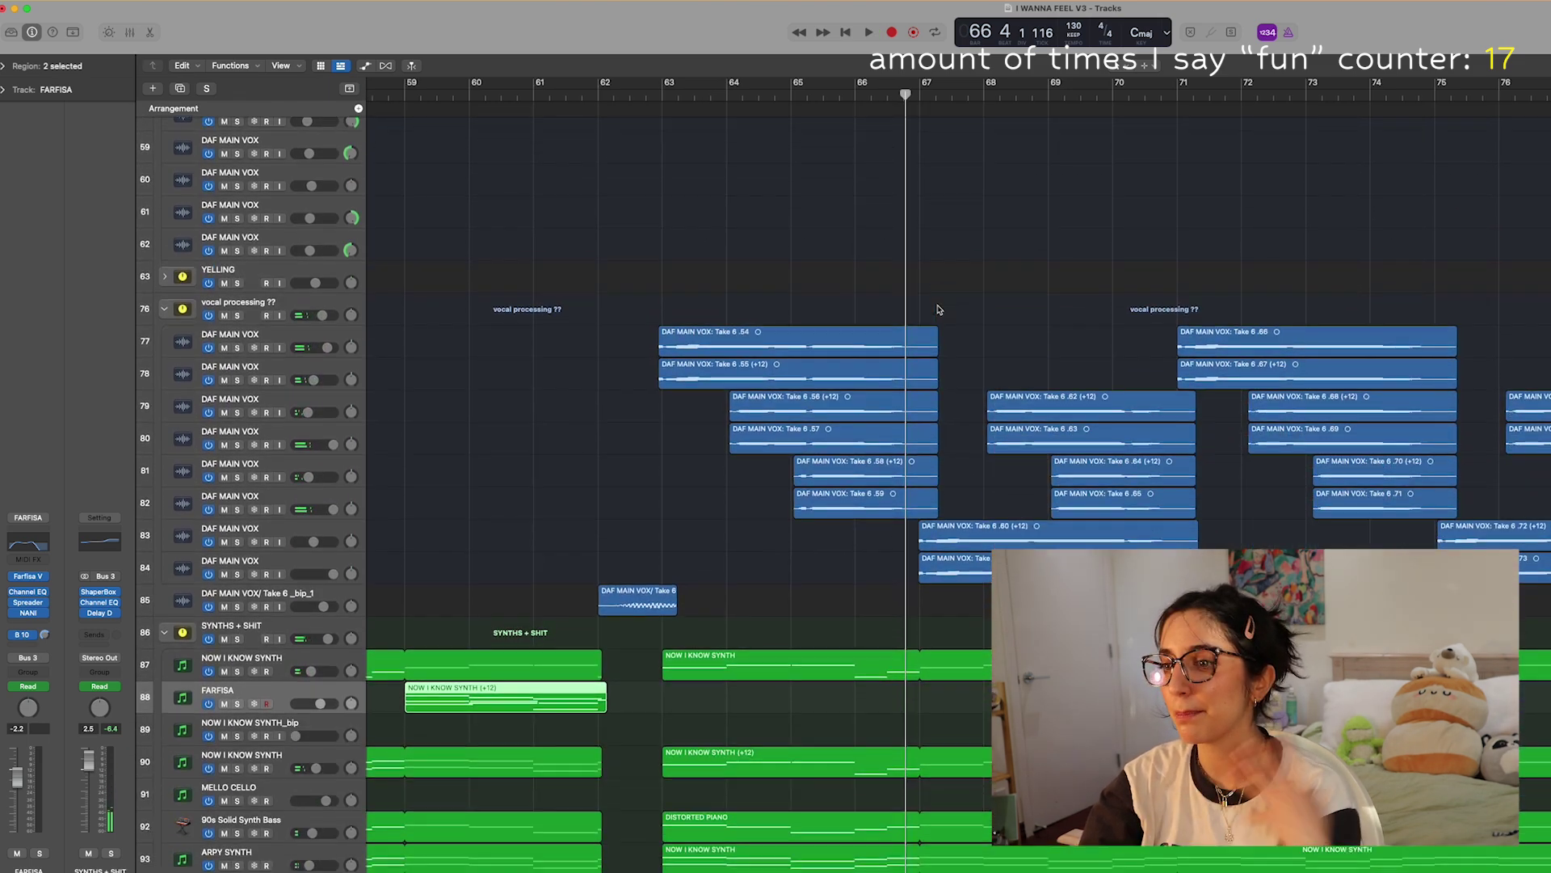
{"action": "scroll", "coordinate": [775, 766], "scroll_direction": "down", "scroll_amount": 8}
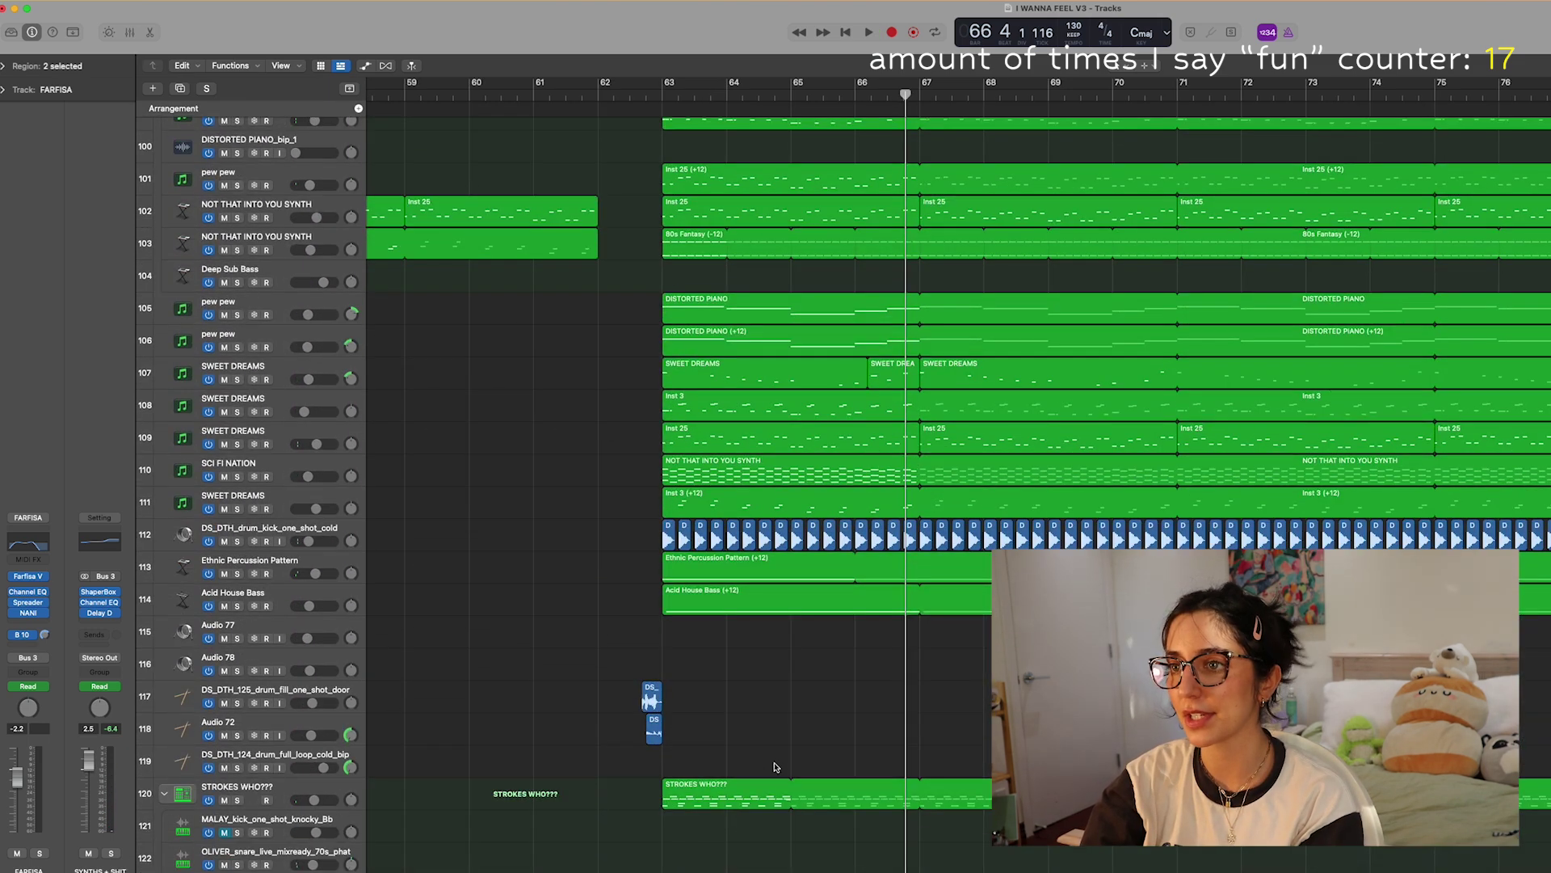
{"action": "scroll", "coordinate": [858, 615], "scroll_direction": "down", "scroll_amount": 3}
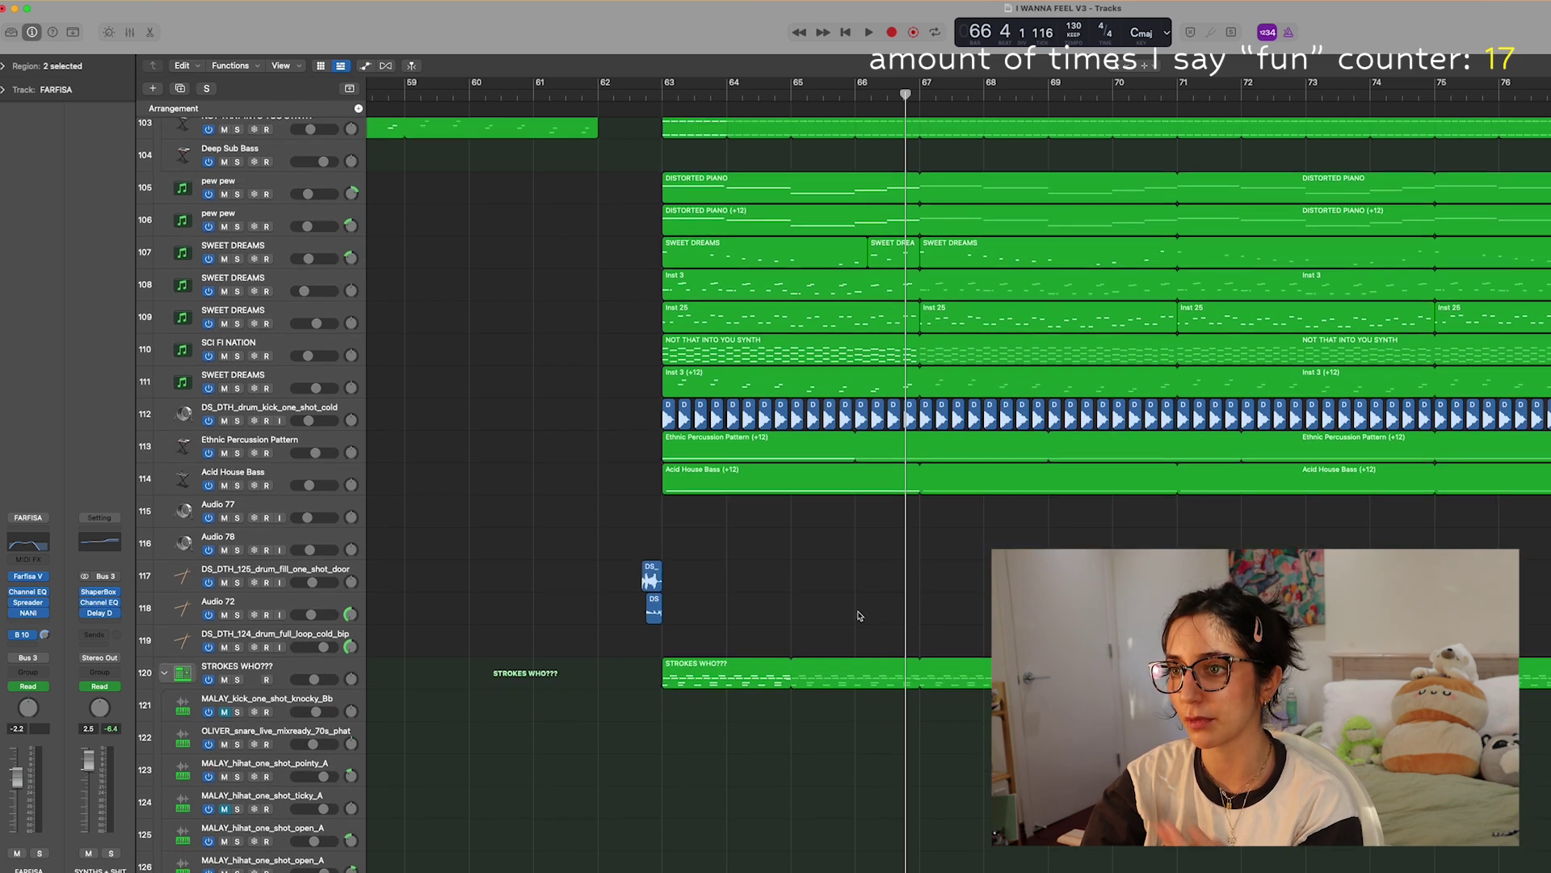
{"action": "scroll", "coordinate": [796, 534], "scroll_direction": "down", "scroll_amount": 2}
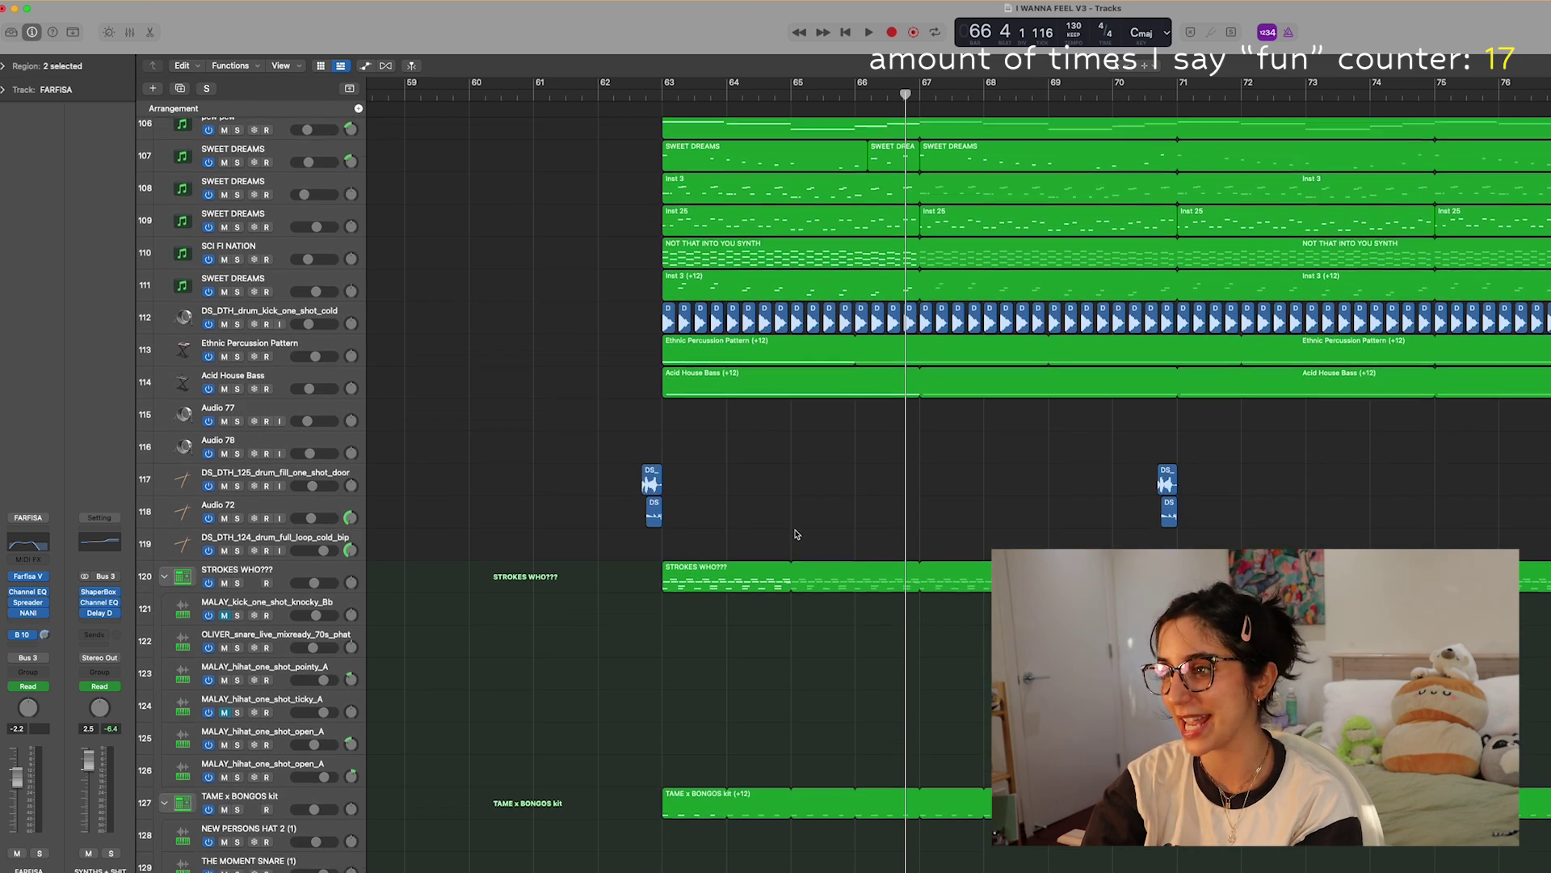
{"action": "scroll", "coordinate": [796, 534], "scroll_direction": "up", "scroll_amount": 20}
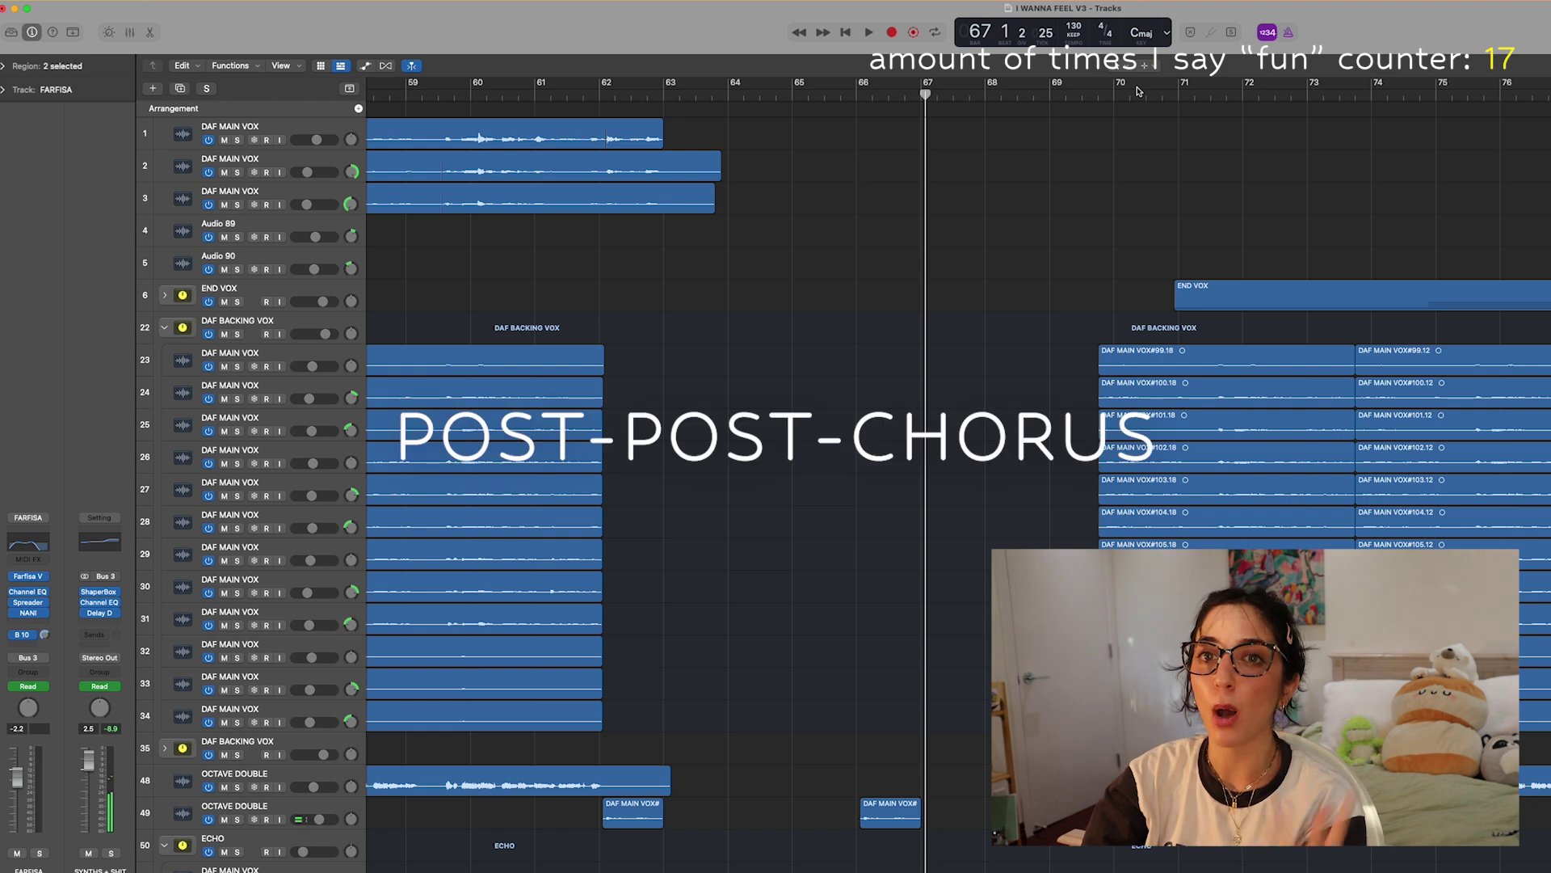
Solo the DAF BACKING VOX stack, play it from just before bar 70, and clear the solo
{"action": "left_click_drag", "start_coordinate": [1138, 93], "coordinate": [1157, 96]}
{"action": "left_click", "coordinate": [1157, 92]}
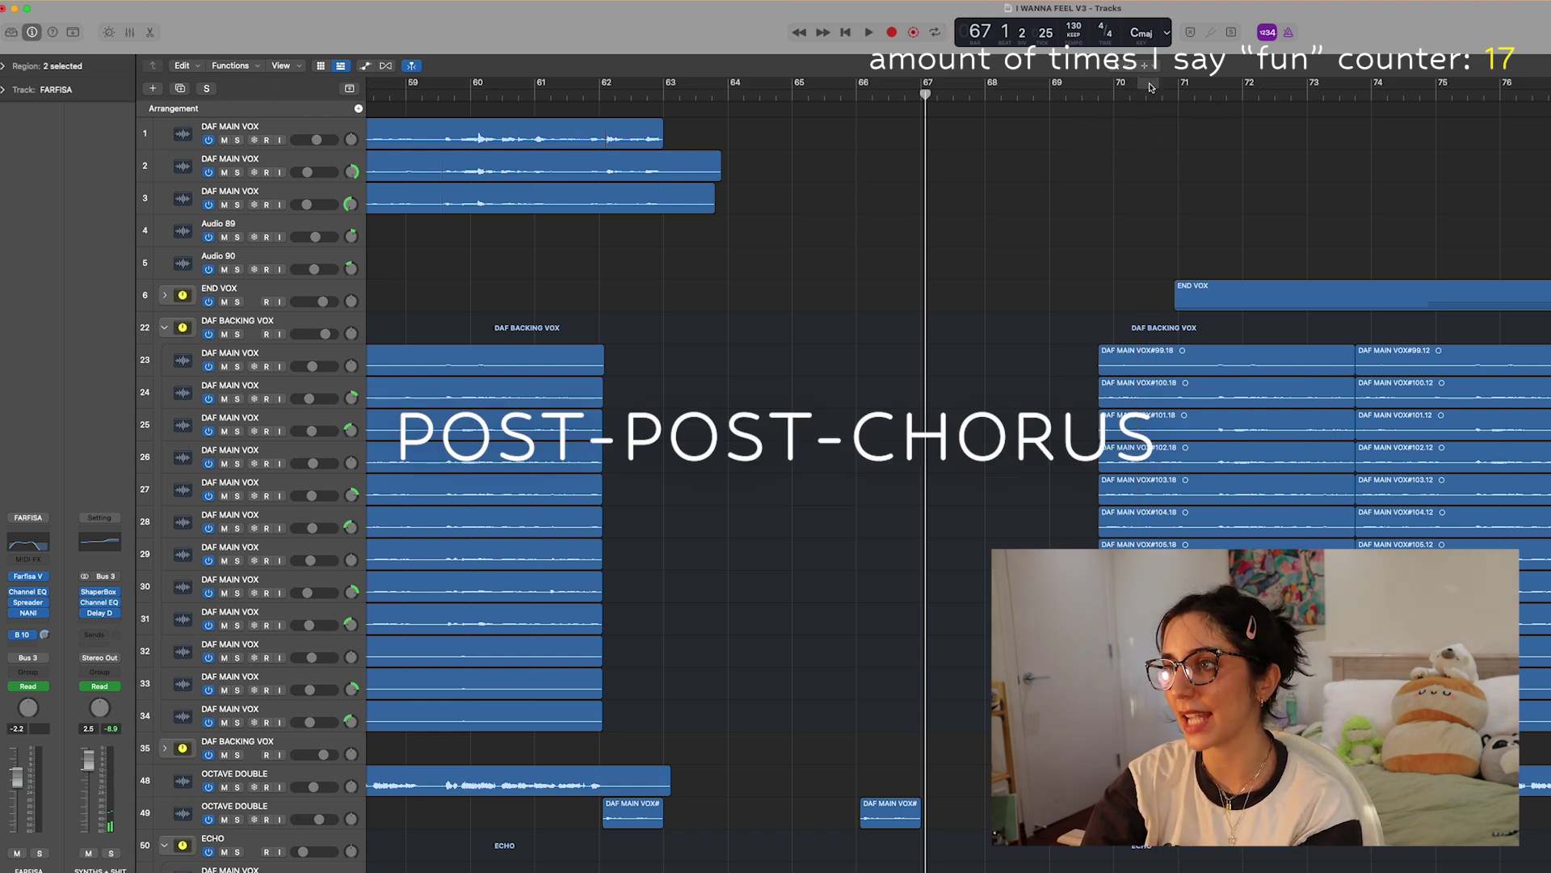
{"action": "left_click", "coordinate": [1098, 91]}
{"action": "left_click", "coordinate": [239, 334]}
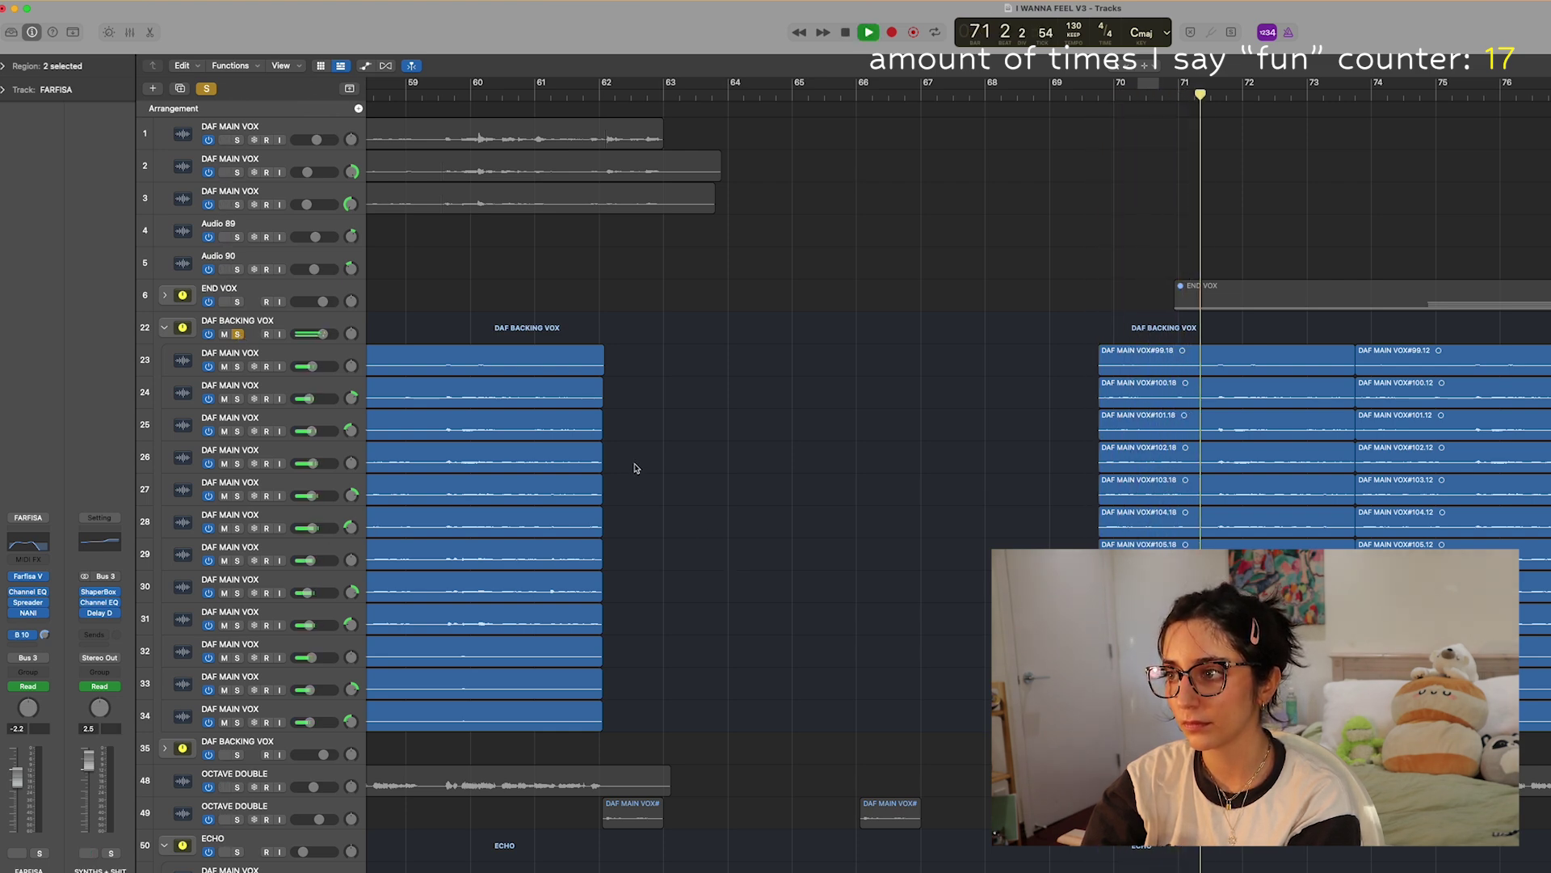
{"action": "scroll", "coordinate": [822, 318], "scroll_direction": "down", "scroll_amount": 15}
{"action": "scroll", "coordinate": [822, 318], "scroll_direction": "right", "scroll_amount": 5}
{"action": "key", "text": "space"}
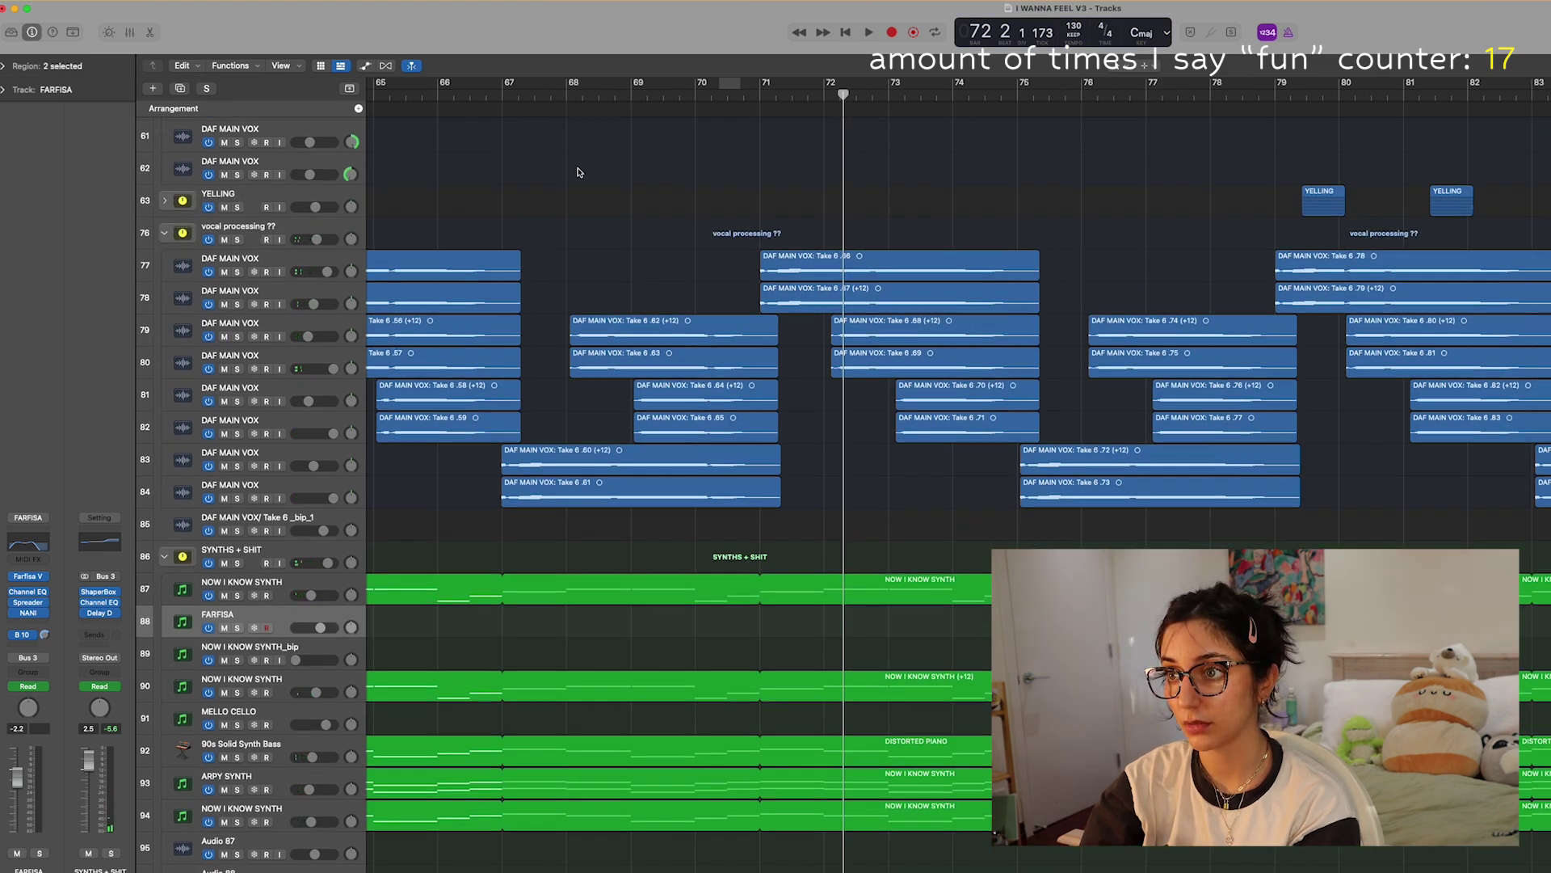
Expand and solo the END VOX stack, select its DAF MAIN VOX track 18, and play the stack from bar 71
{"action": "scroll", "coordinate": [578, 172], "scroll_direction": "up", "scroll_amount": 15}
{"action": "key", "text": "space"}
{"action": "left_click", "coordinate": [269, 421]}
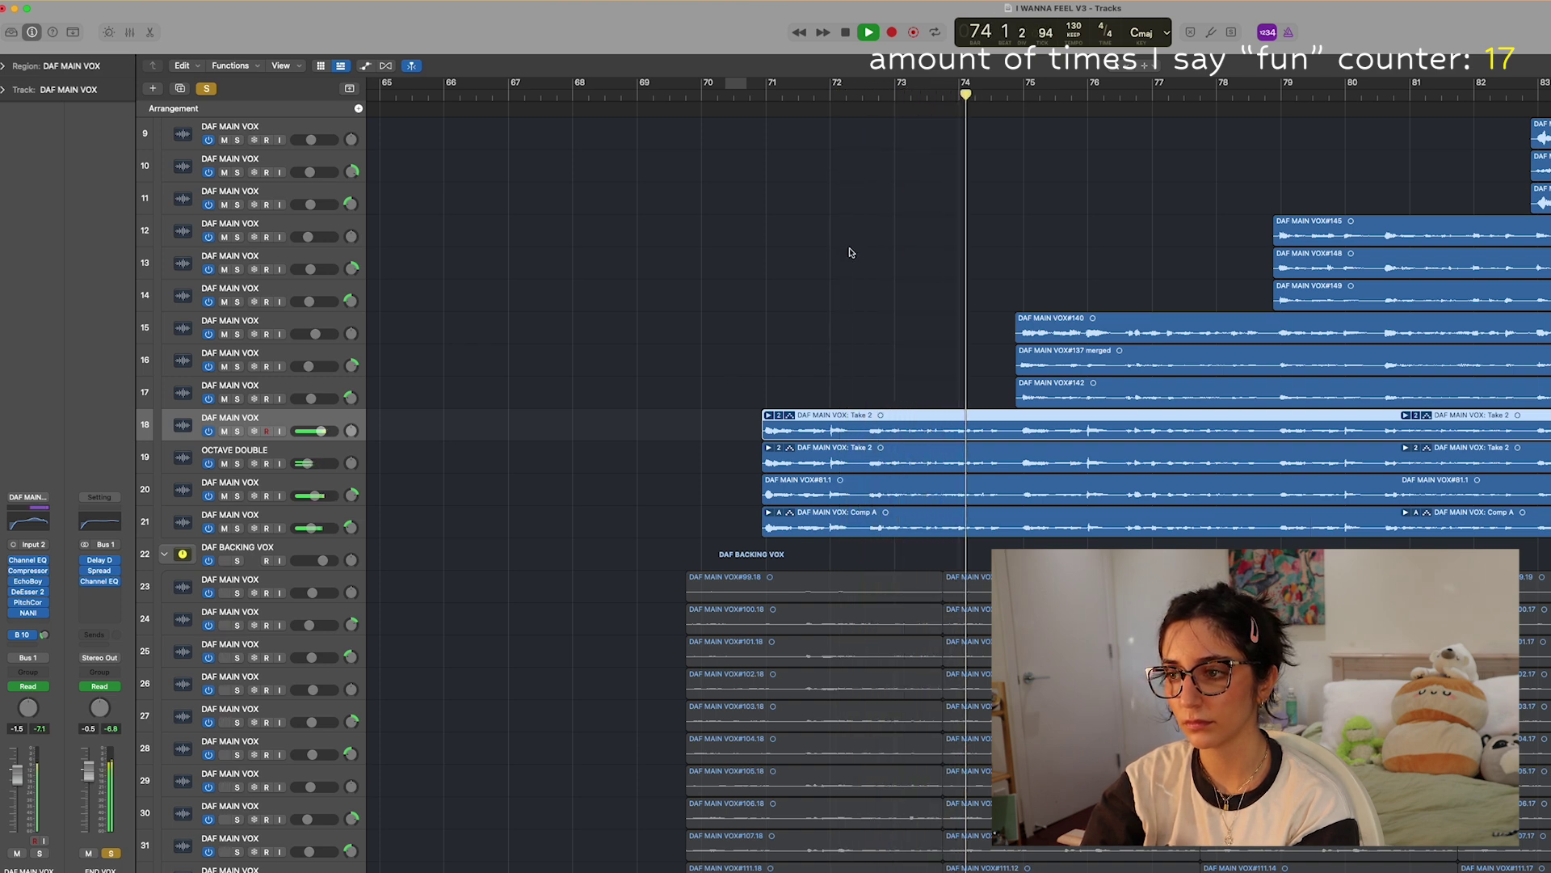
{"action": "key", "text": "space"}
{"action": "left_click_drag", "start_coordinate": [765, 99], "coordinate": [762, 100]}
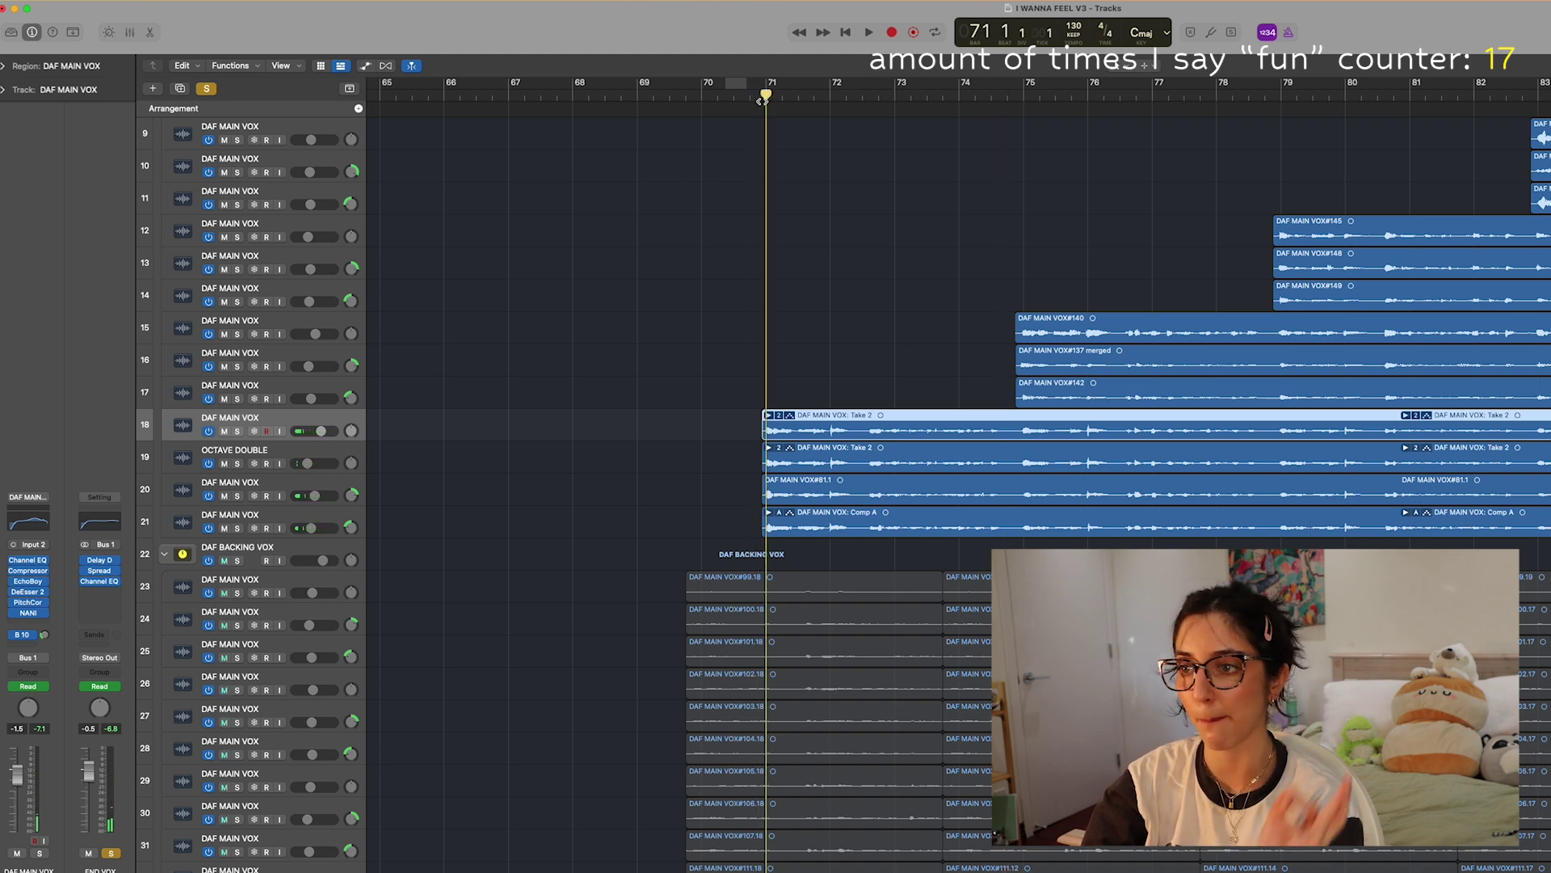
{"action": "key", "text": "space"}
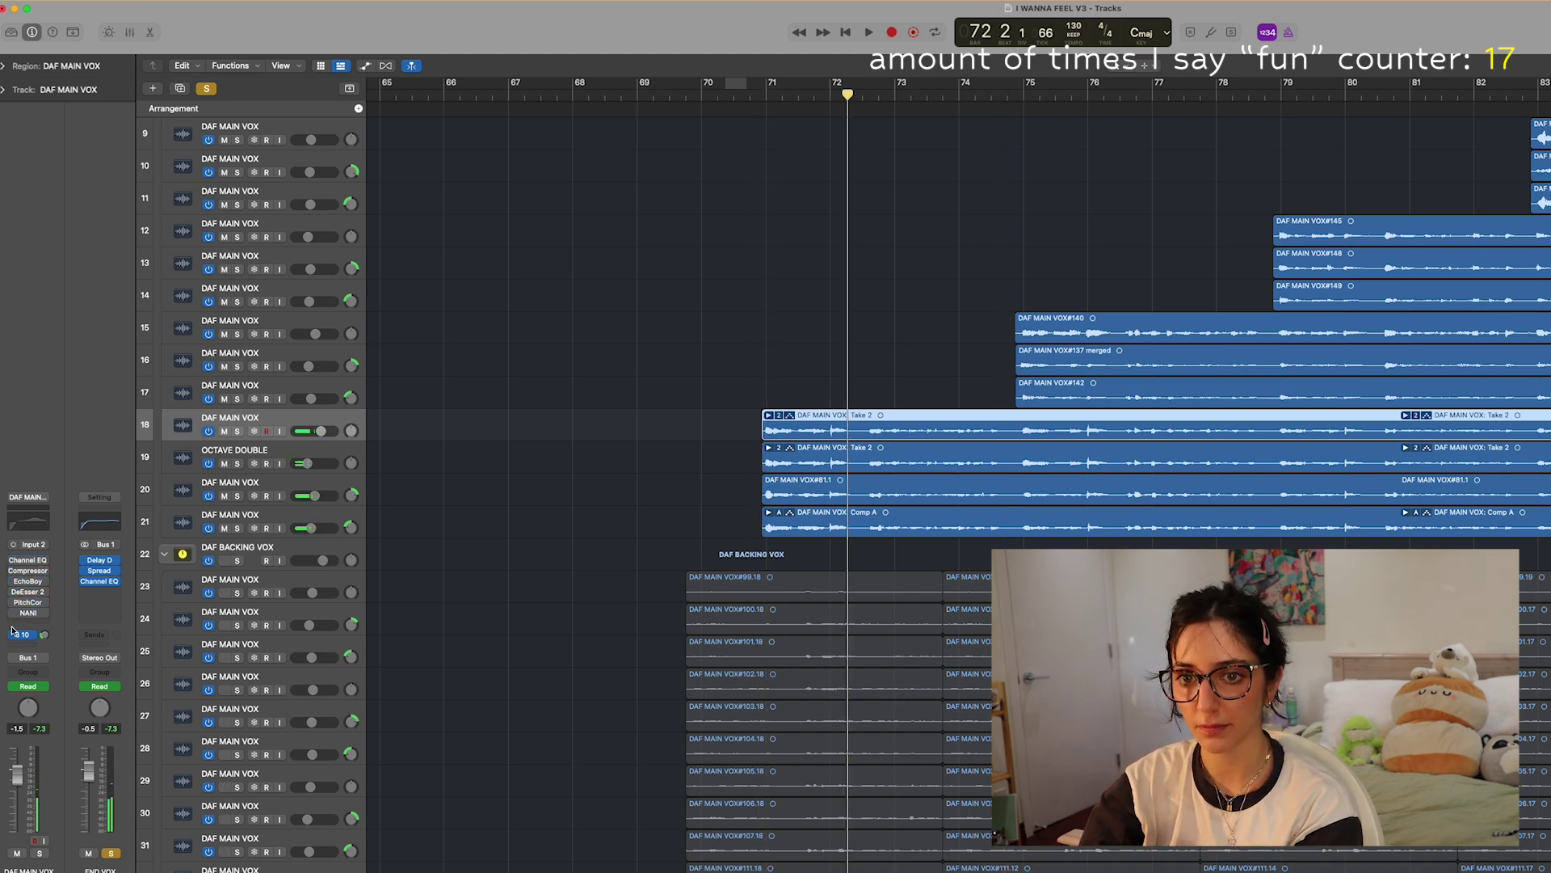
Solo only DAF MAIN VOX track 18 within the END VOX stack and play it from bar 71
{"action": "key", "text": "s"}
{"action": "left_click", "coordinate": [765, 96]}
{"action": "key", "text": "space"}
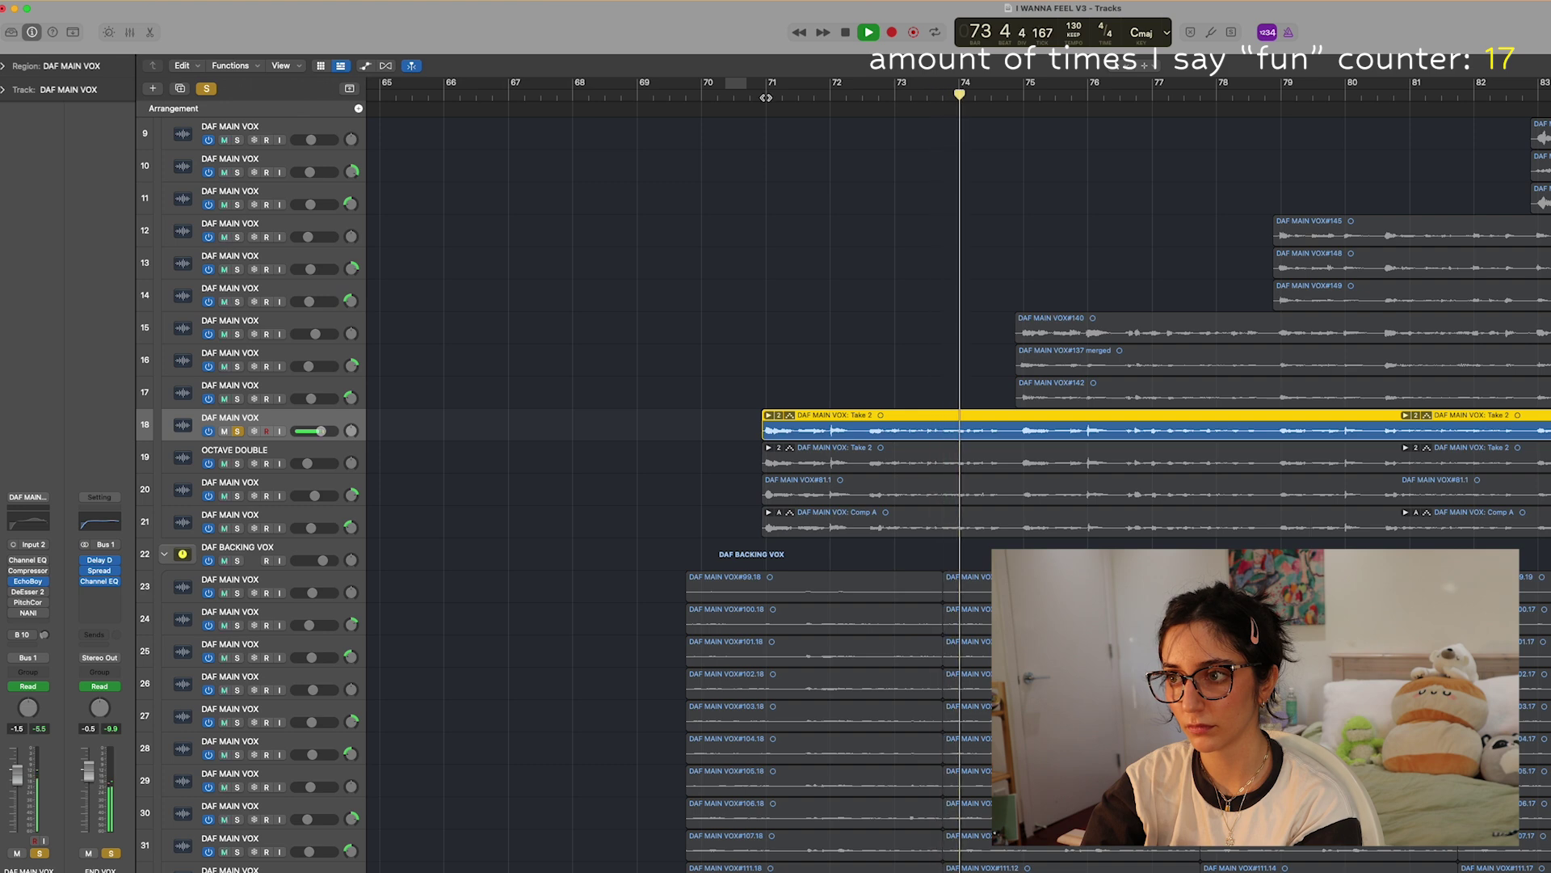
Switch the solo to OCTAVE DOUBLE track 19 and DAF MAIN VOX tracks 20 and 21, and play them from bar 71
{"action": "left_click", "coordinate": [234, 450]}
{"action": "left_click", "coordinate": [232, 483], "text": "shift"}
{"action": "key", "text": "s"}
{"action": "key", "text": "space"}
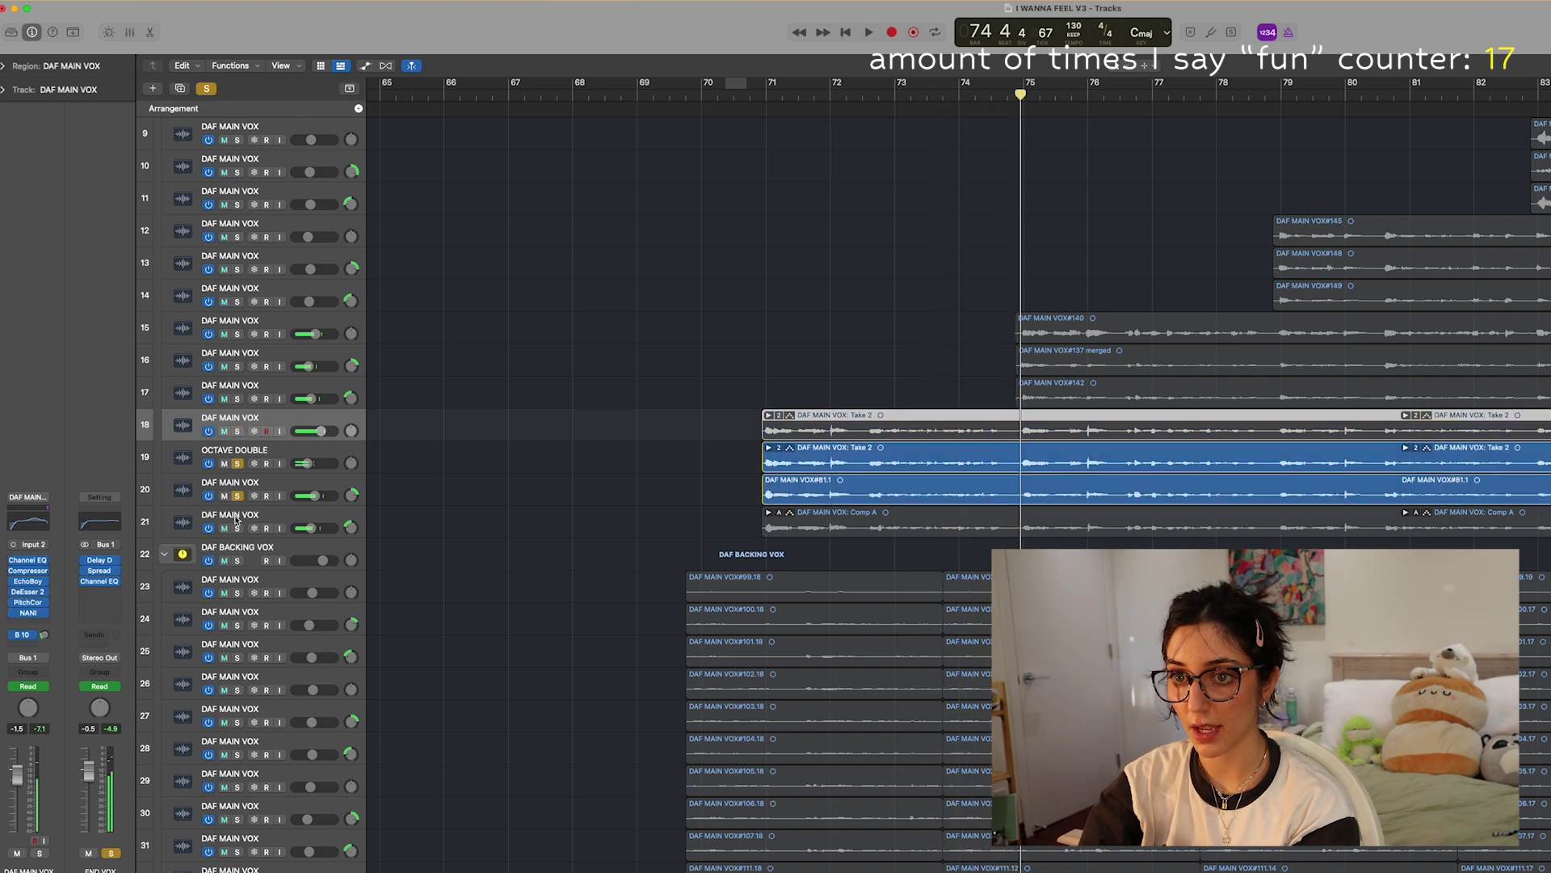
{"action": "left_click", "coordinate": [236, 521], "text": "shift"}
{"action": "key", "text": "s"}
{"action": "left_click", "coordinate": [744, 97]}
{"action": "key", "text": "space"}
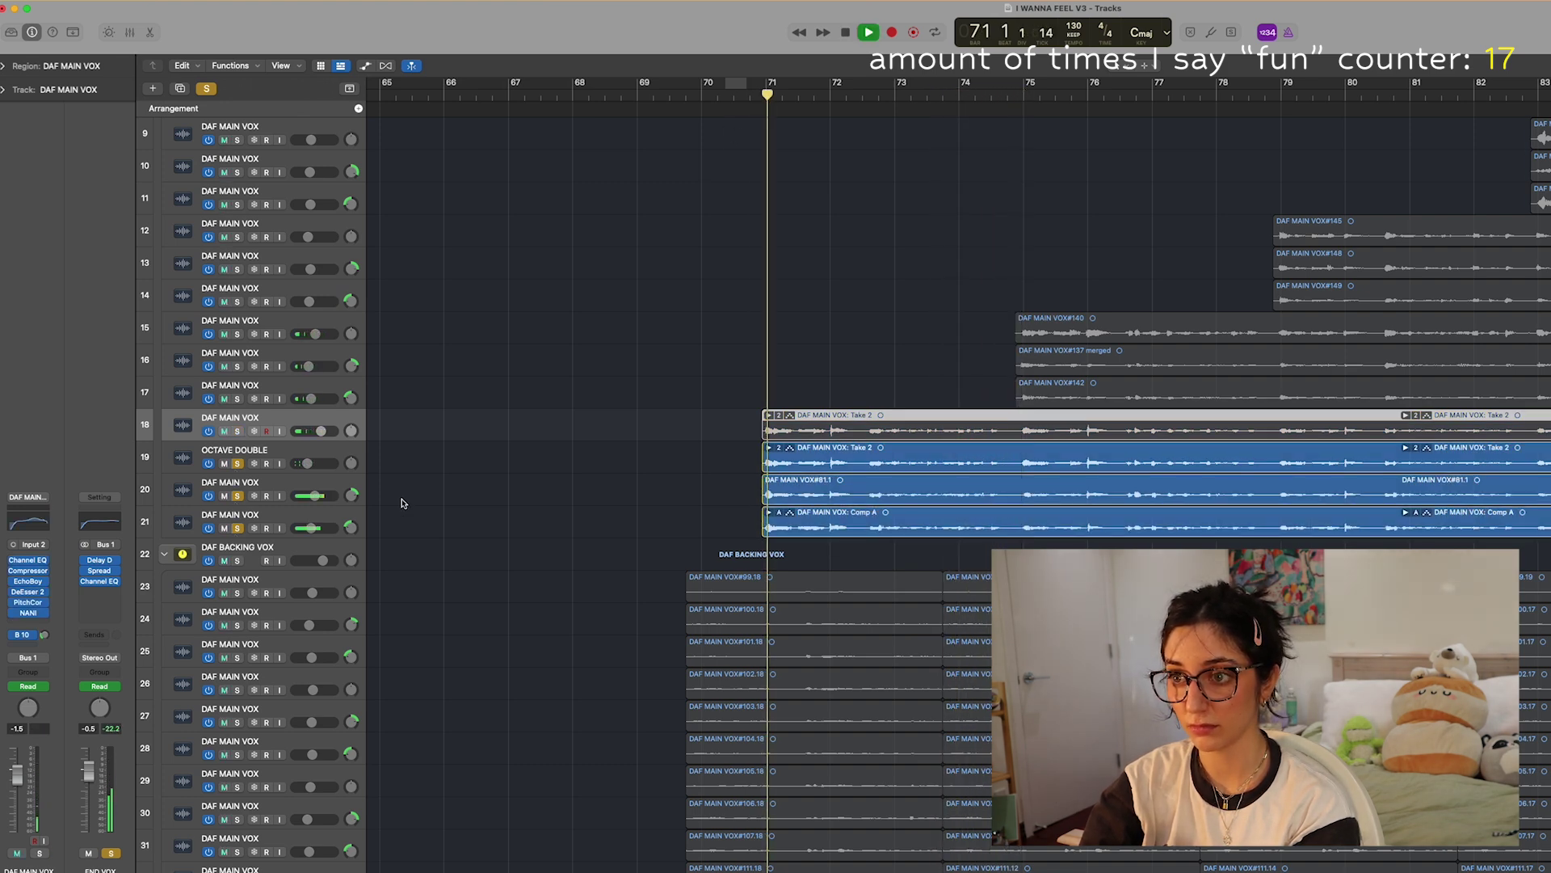
Select OCTAVE DOUBLE track 19 and add DAF MAIN VOX tracks 12 to 17 to the soloed vocals during playback
{"action": "left_click", "coordinate": [253, 452]}
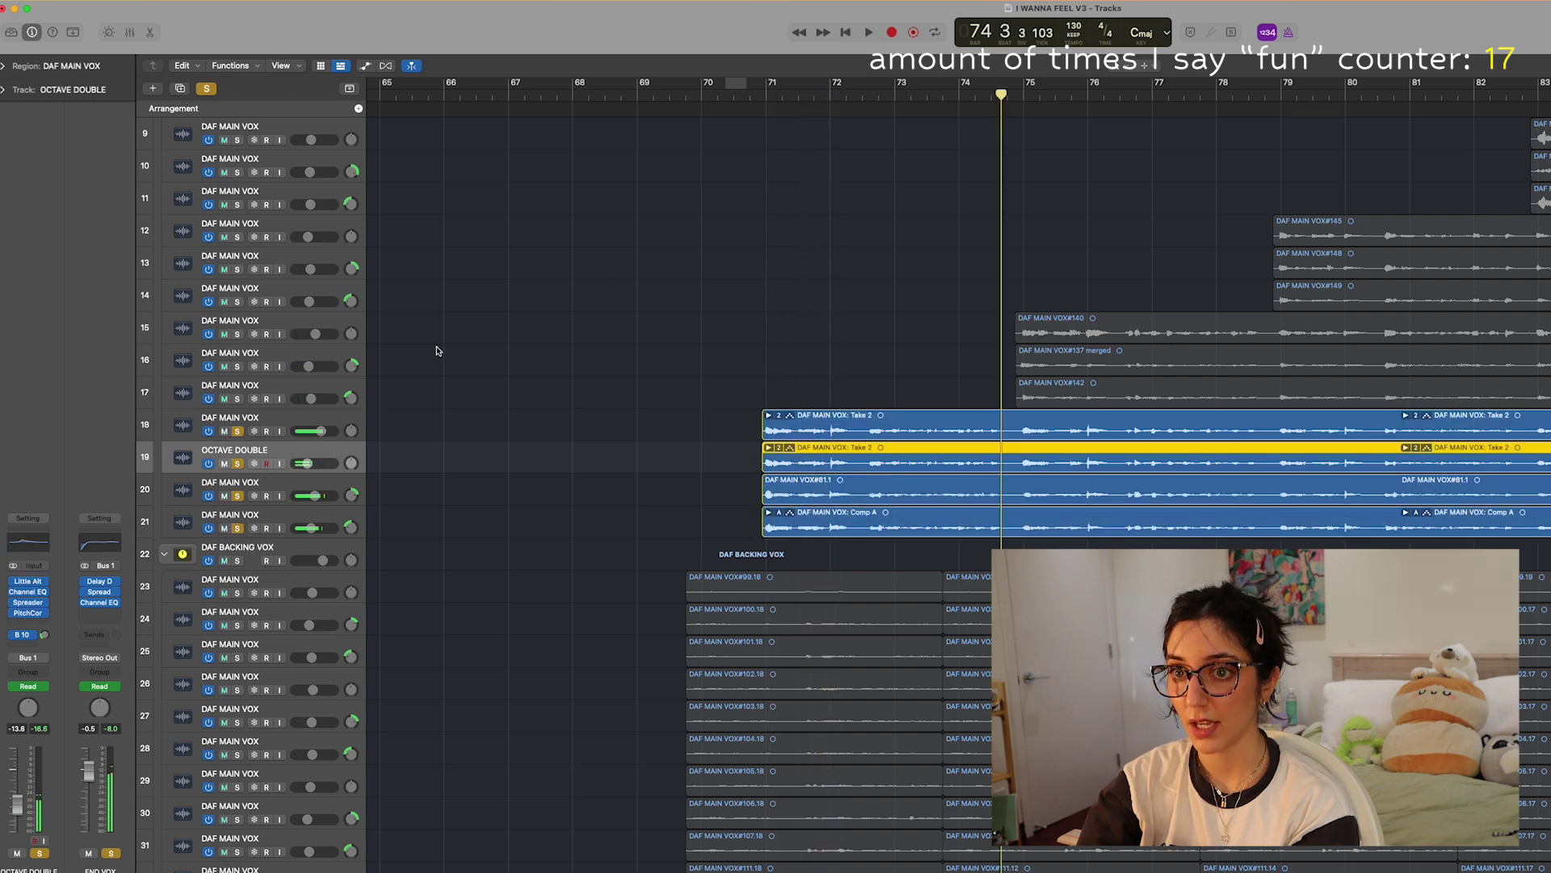
{"action": "left_click_drag", "start_coordinate": [238, 399], "coordinate": [240, 339]}
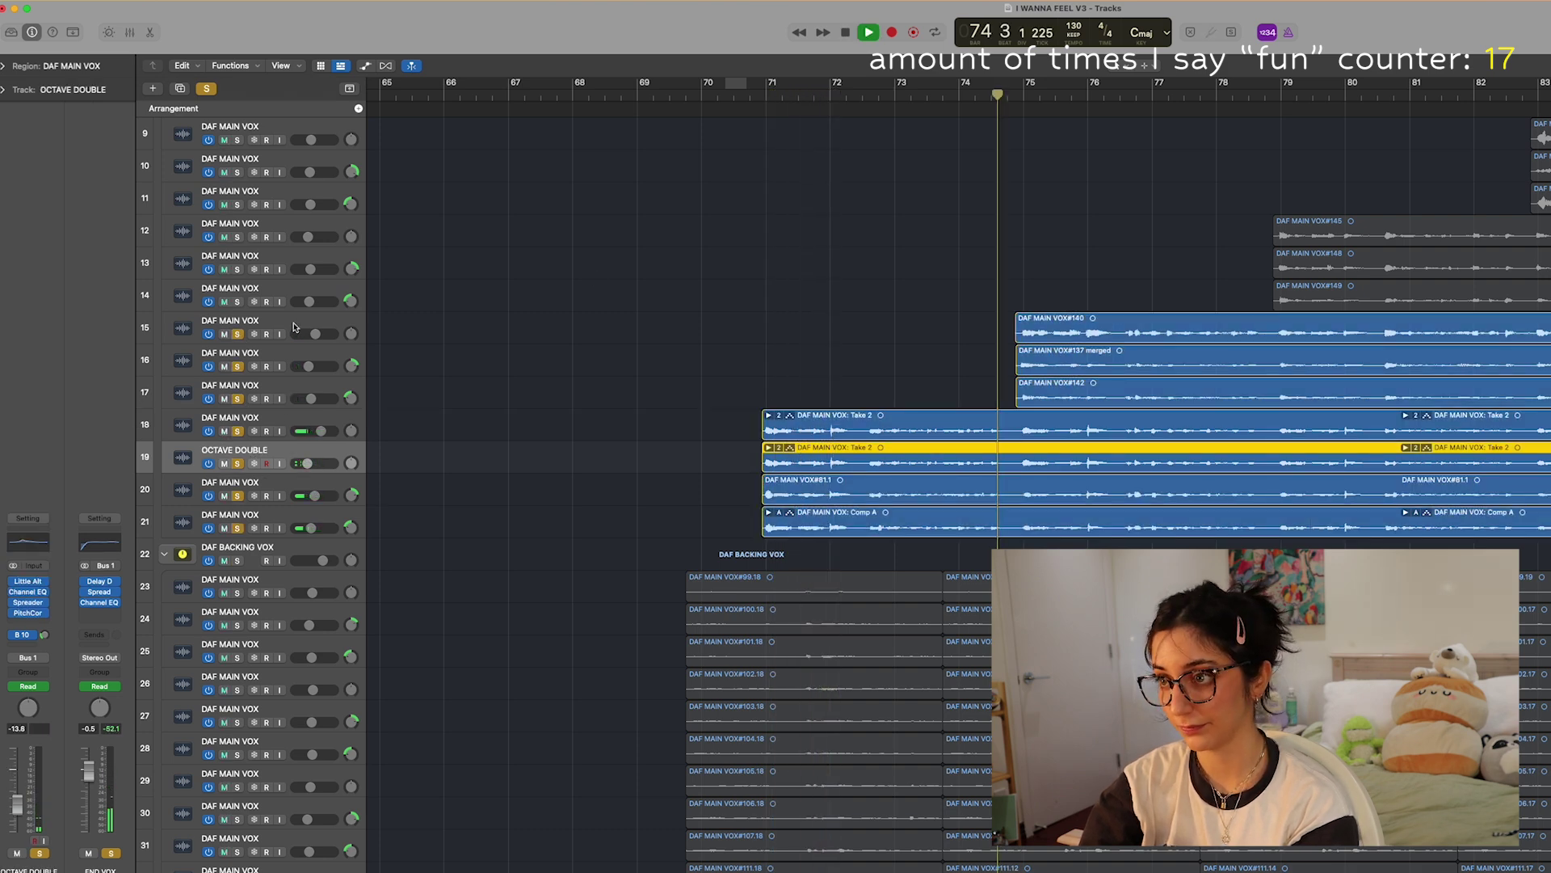
{"action": "scroll", "coordinate": [880, 225], "scroll_direction": "right", "scroll_amount": 5}
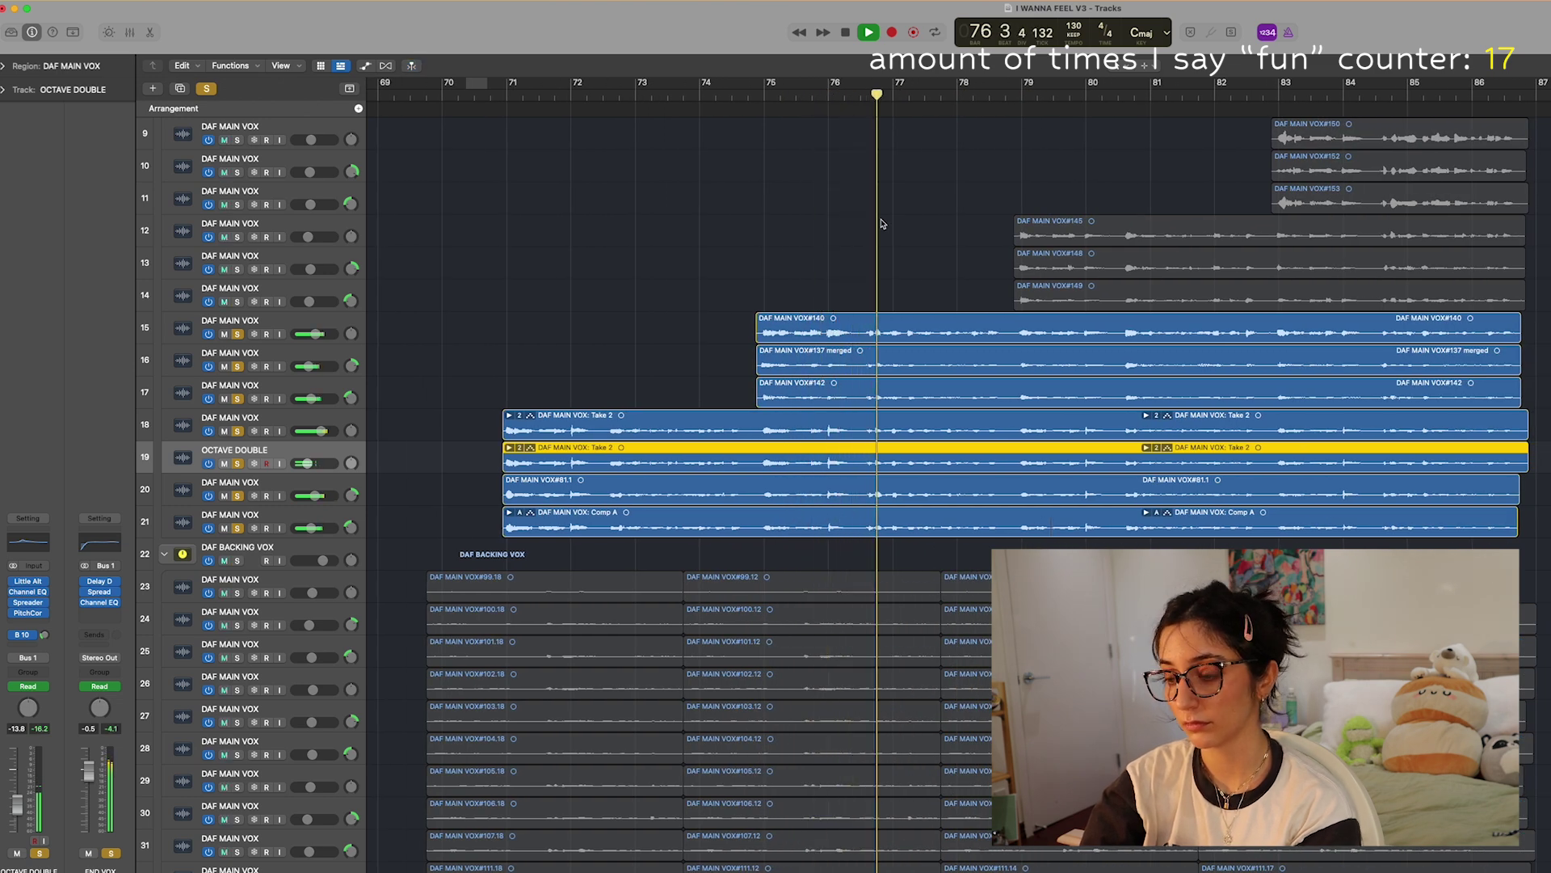
{"action": "scroll", "coordinate": [881, 226], "scroll_direction": "right", "scroll_amount": 3}
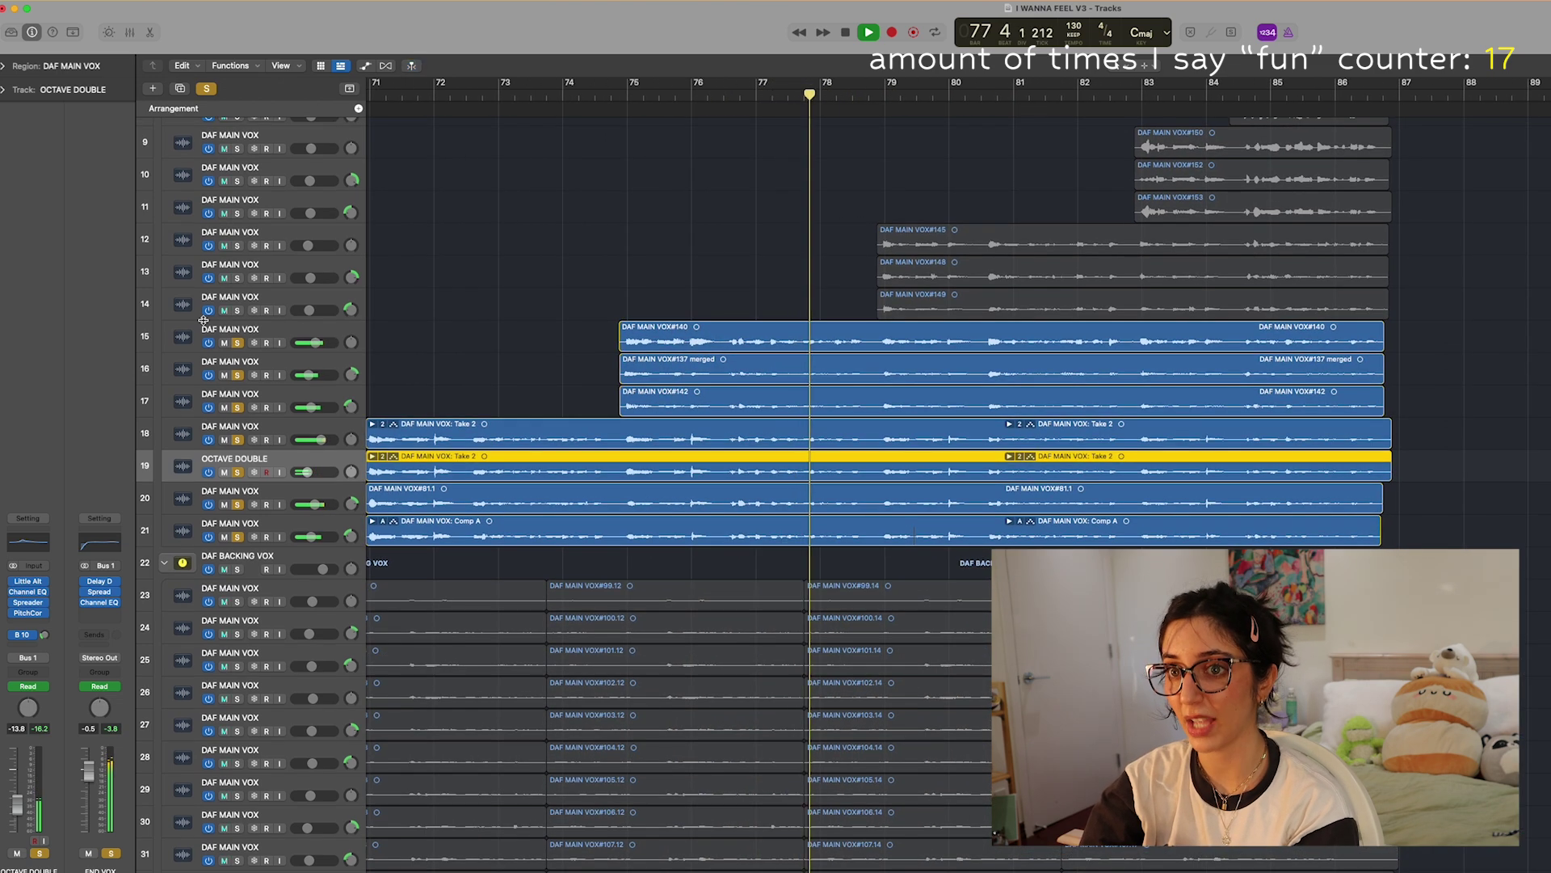
{"action": "left_click_drag", "start_coordinate": [237, 310], "coordinate": [237, 245]}
{"action": "scroll", "coordinate": [616, 249], "scroll_direction": "right", "scroll_amount": 3}
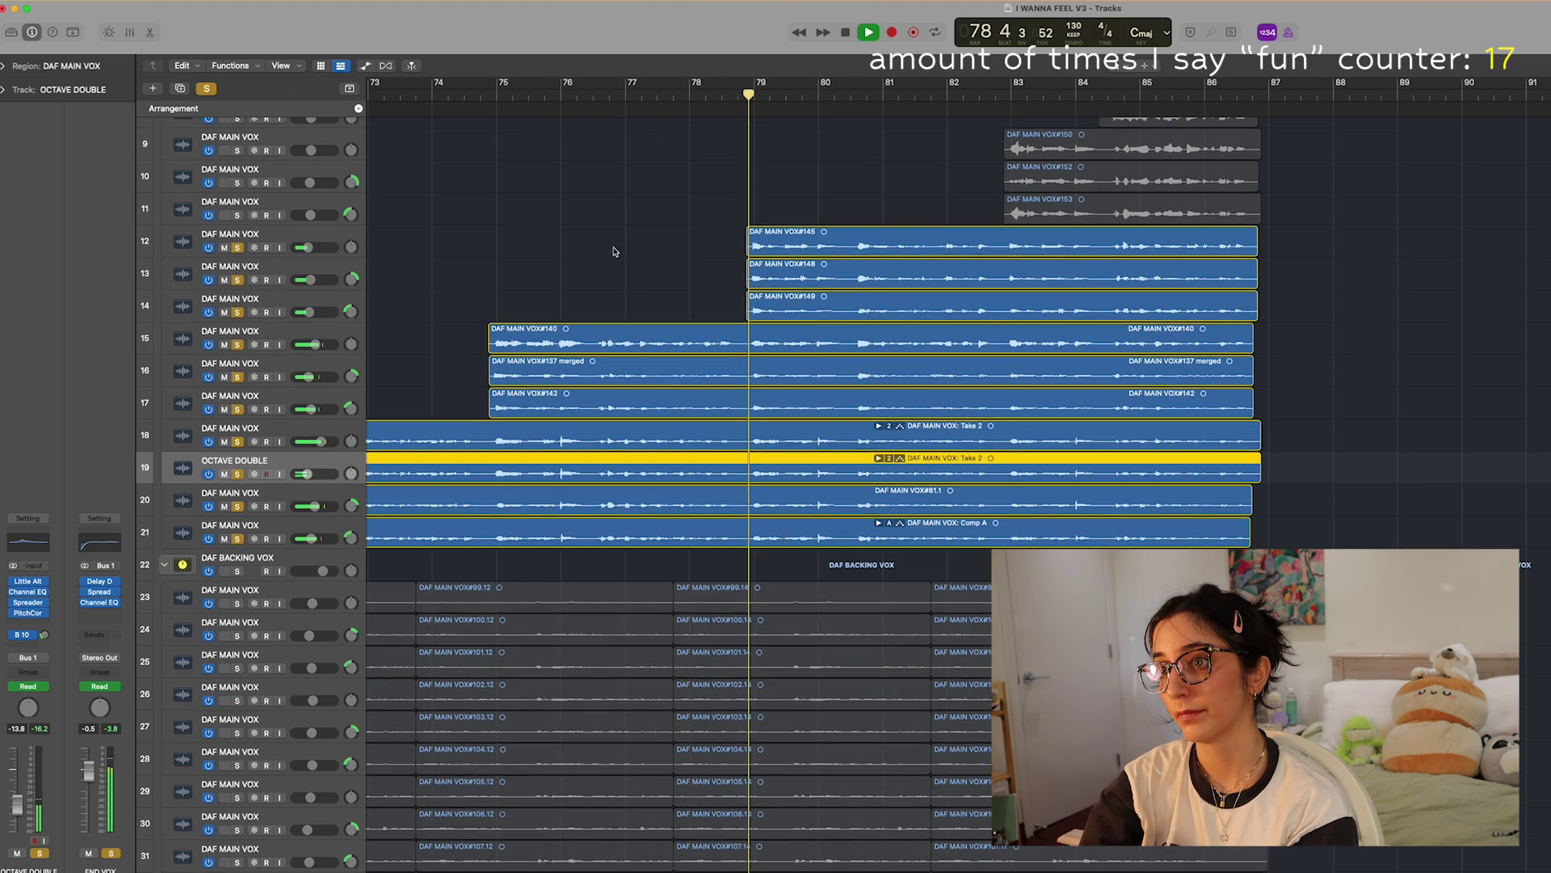
Add DAF MAIN VOX tracks 7 to 11 to the solo and play the full END VOX stack through to its end
{"action": "scroll", "coordinate": [614, 251], "scroll_direction": "up", "scroll_amount": 4}
{"action": "scroll", "coordinate": [519, 291], "scroll_direction": "right", "scroll_amount": 3}
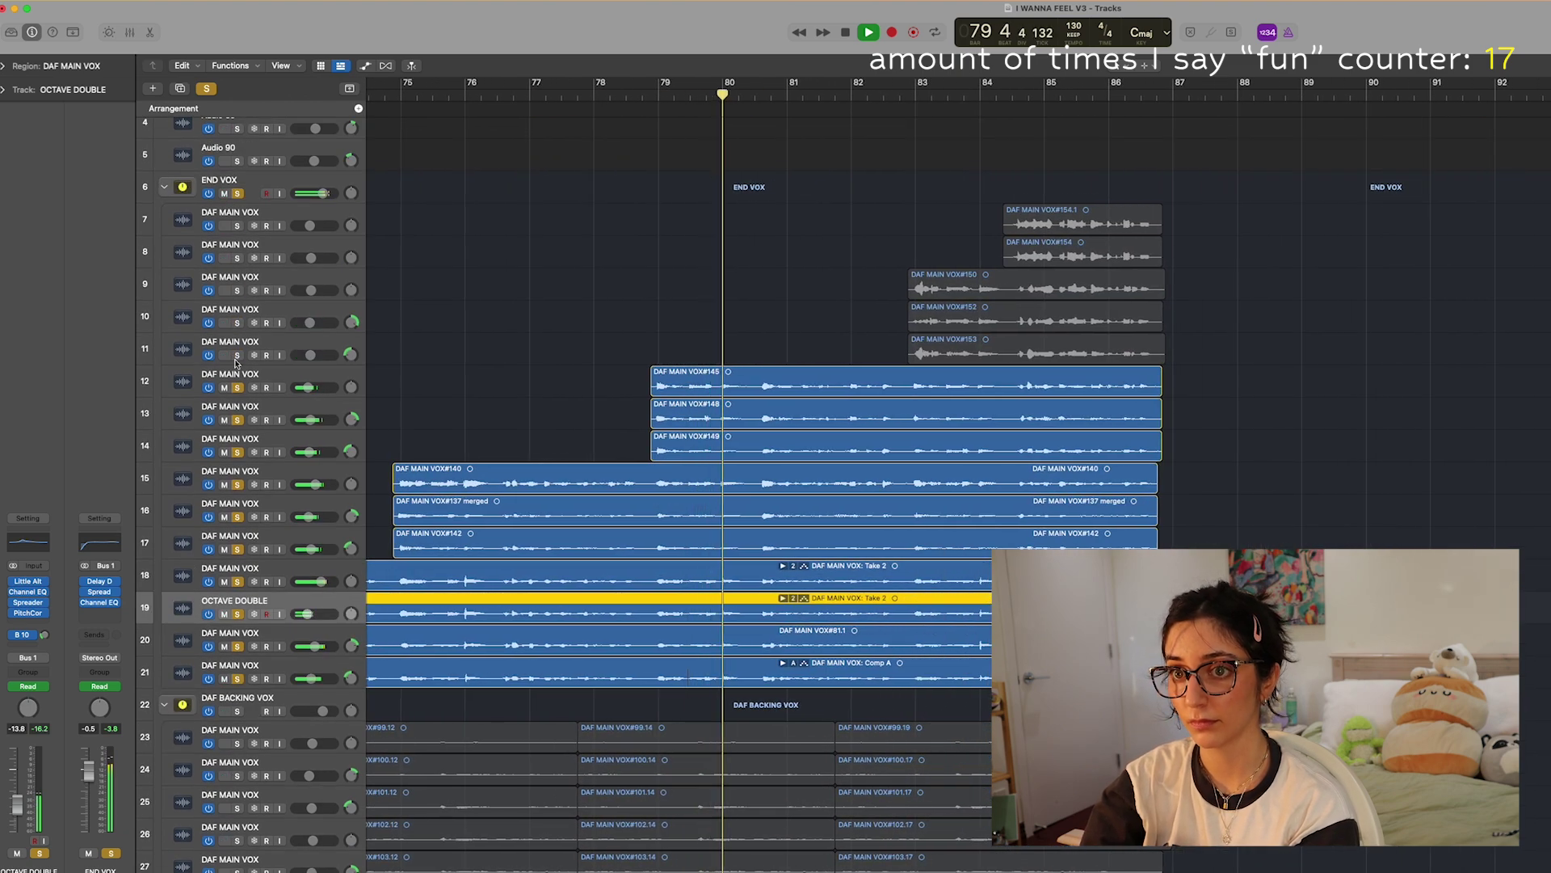
{"action": "left_click_drag", "start_coordinate": [237, 357], "coordinate": [240, 231]}
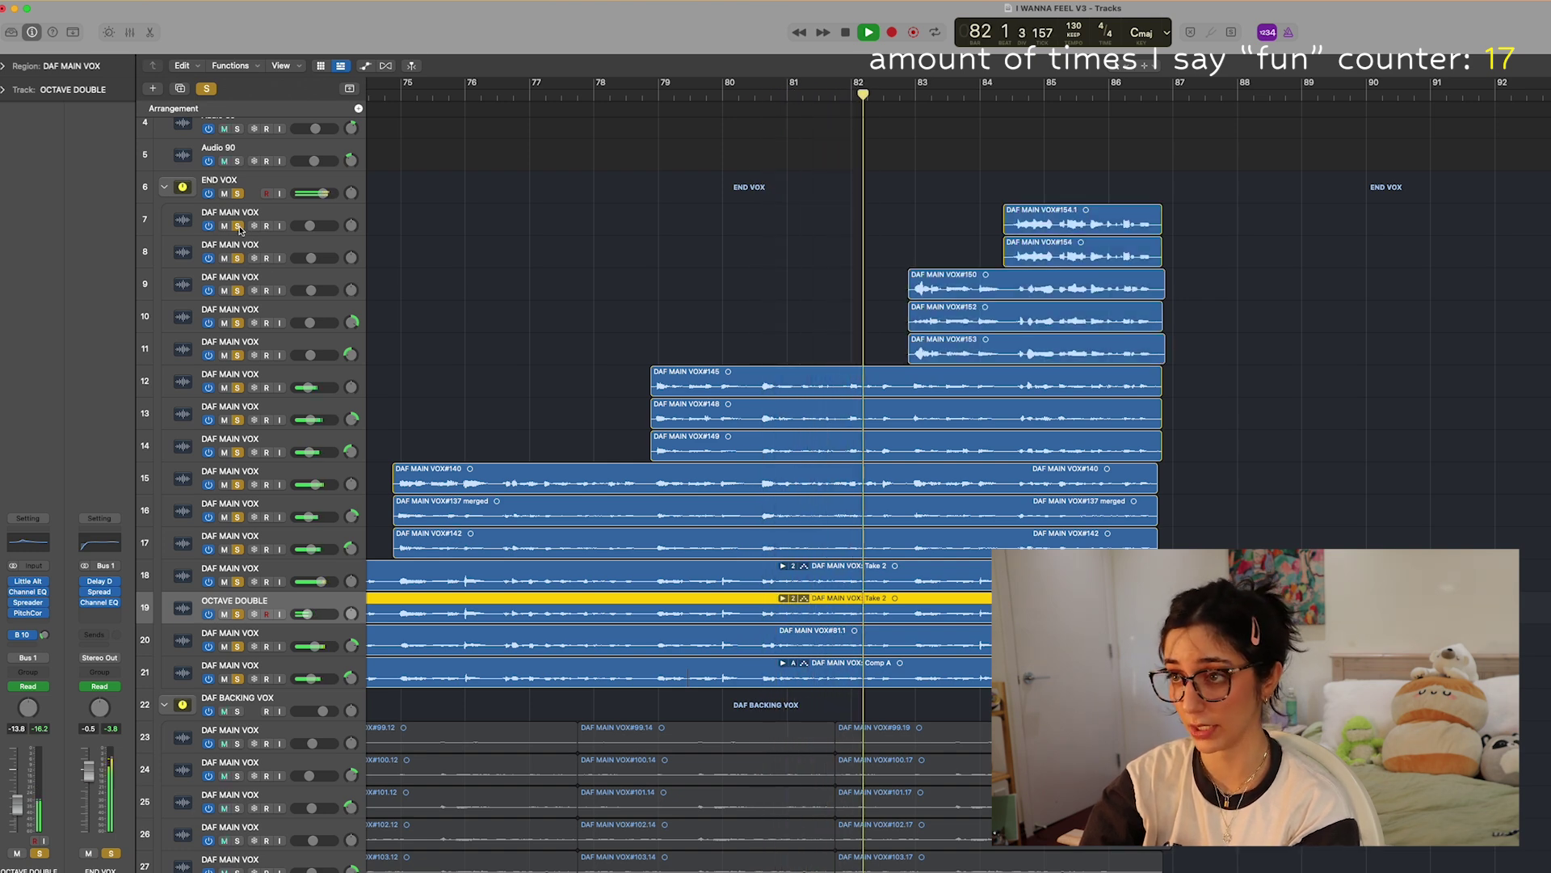
{"action": "scroll", "coordinate": [593, 269], "scroll_direction": "right", "scroll_amount": 5}
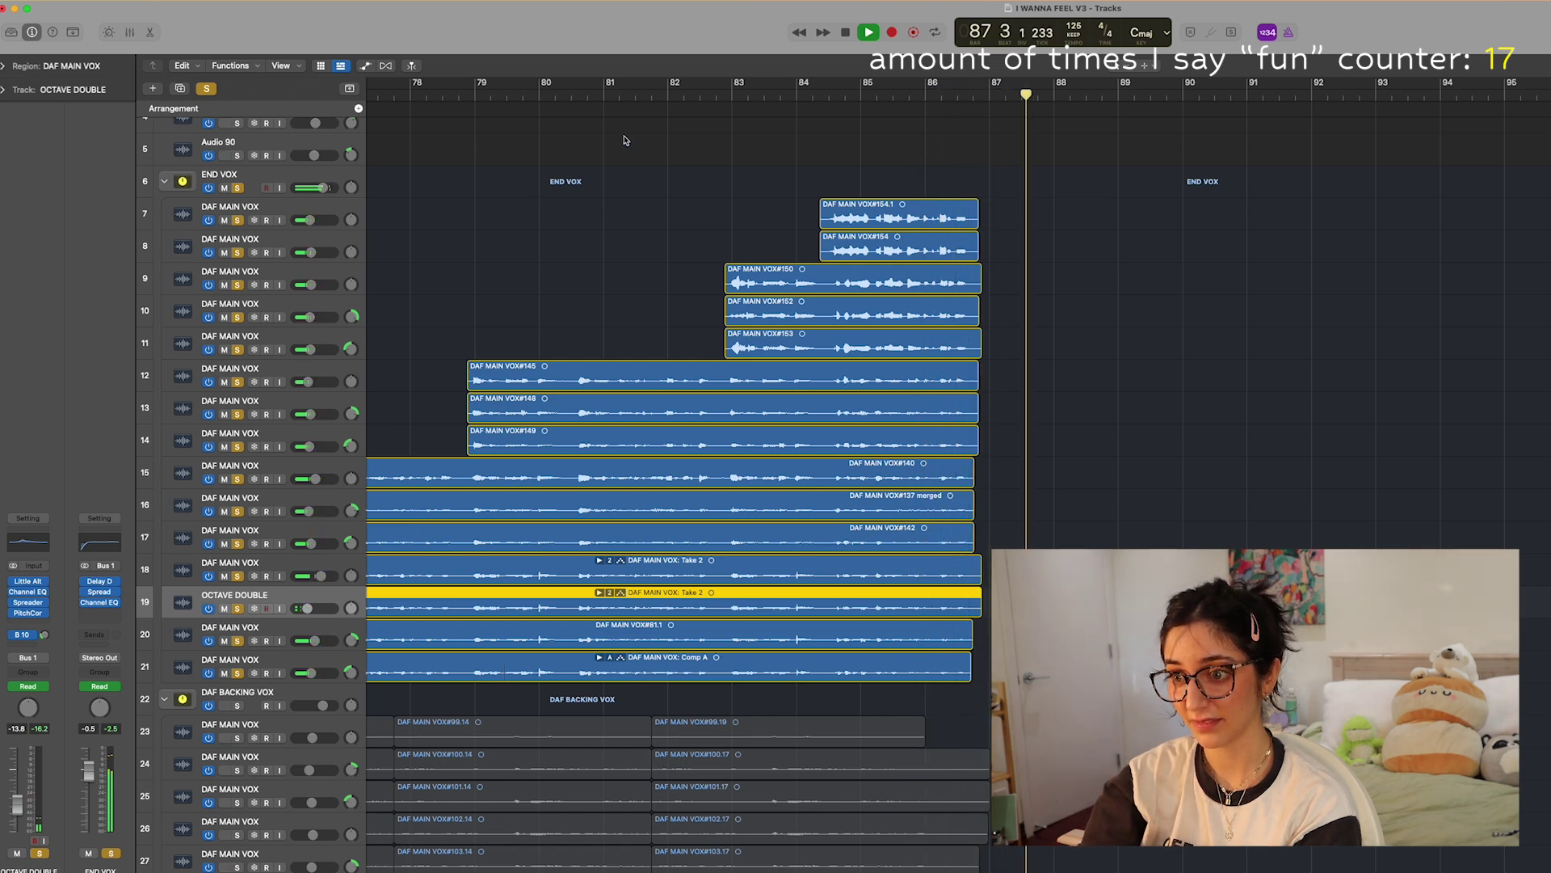
{"action": "key", "text": "space"}
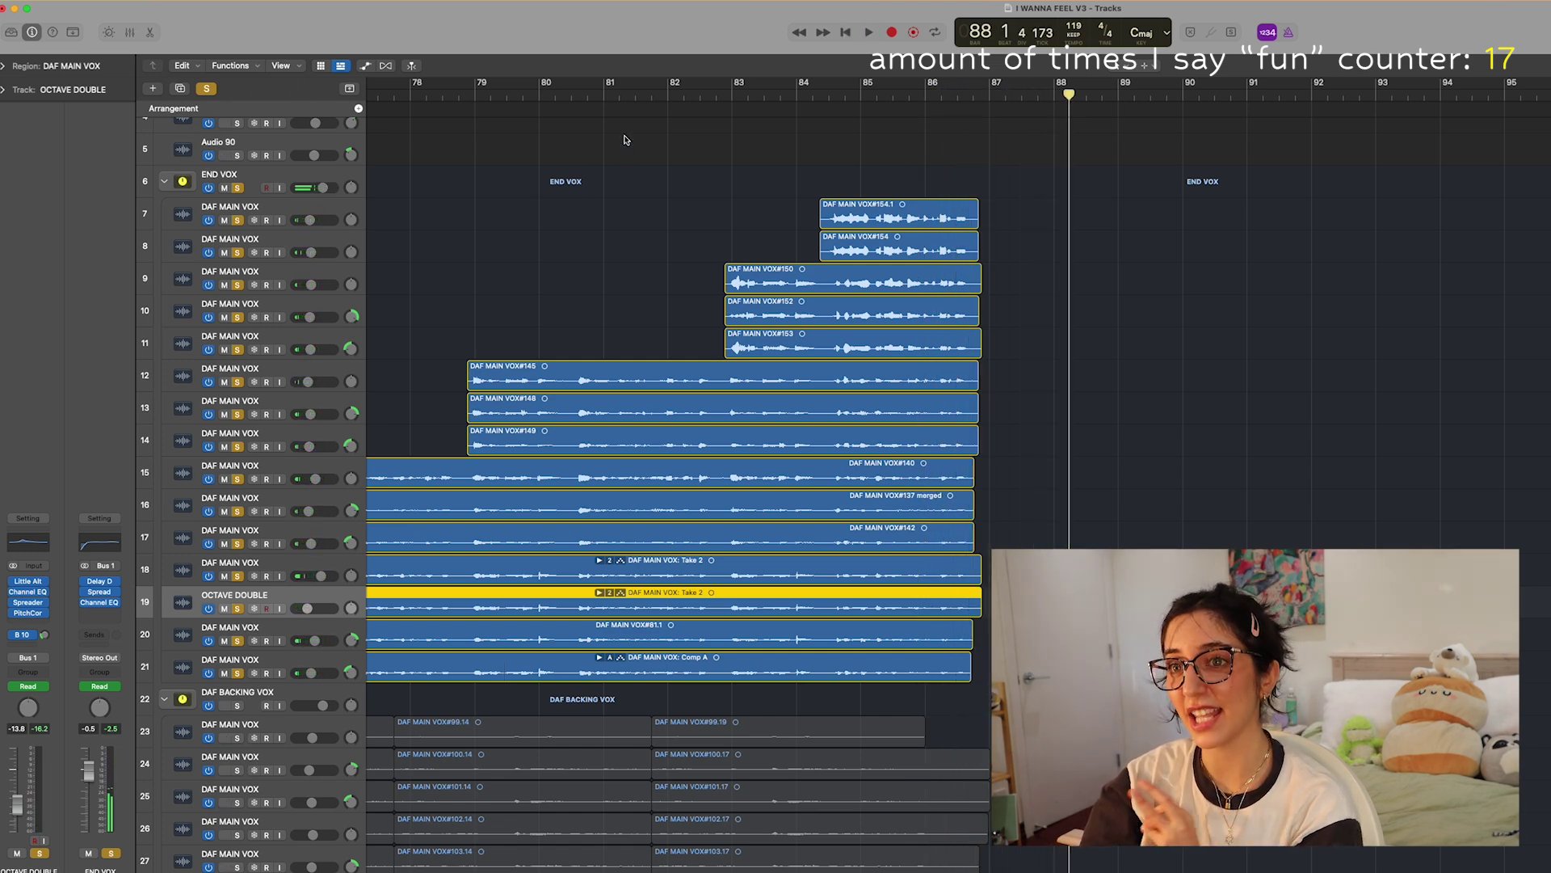
Solo only DAF MAIN VOX track 7 and play its region from about bar 84
{"action": "left_click", "coordinate": [261, 205]}
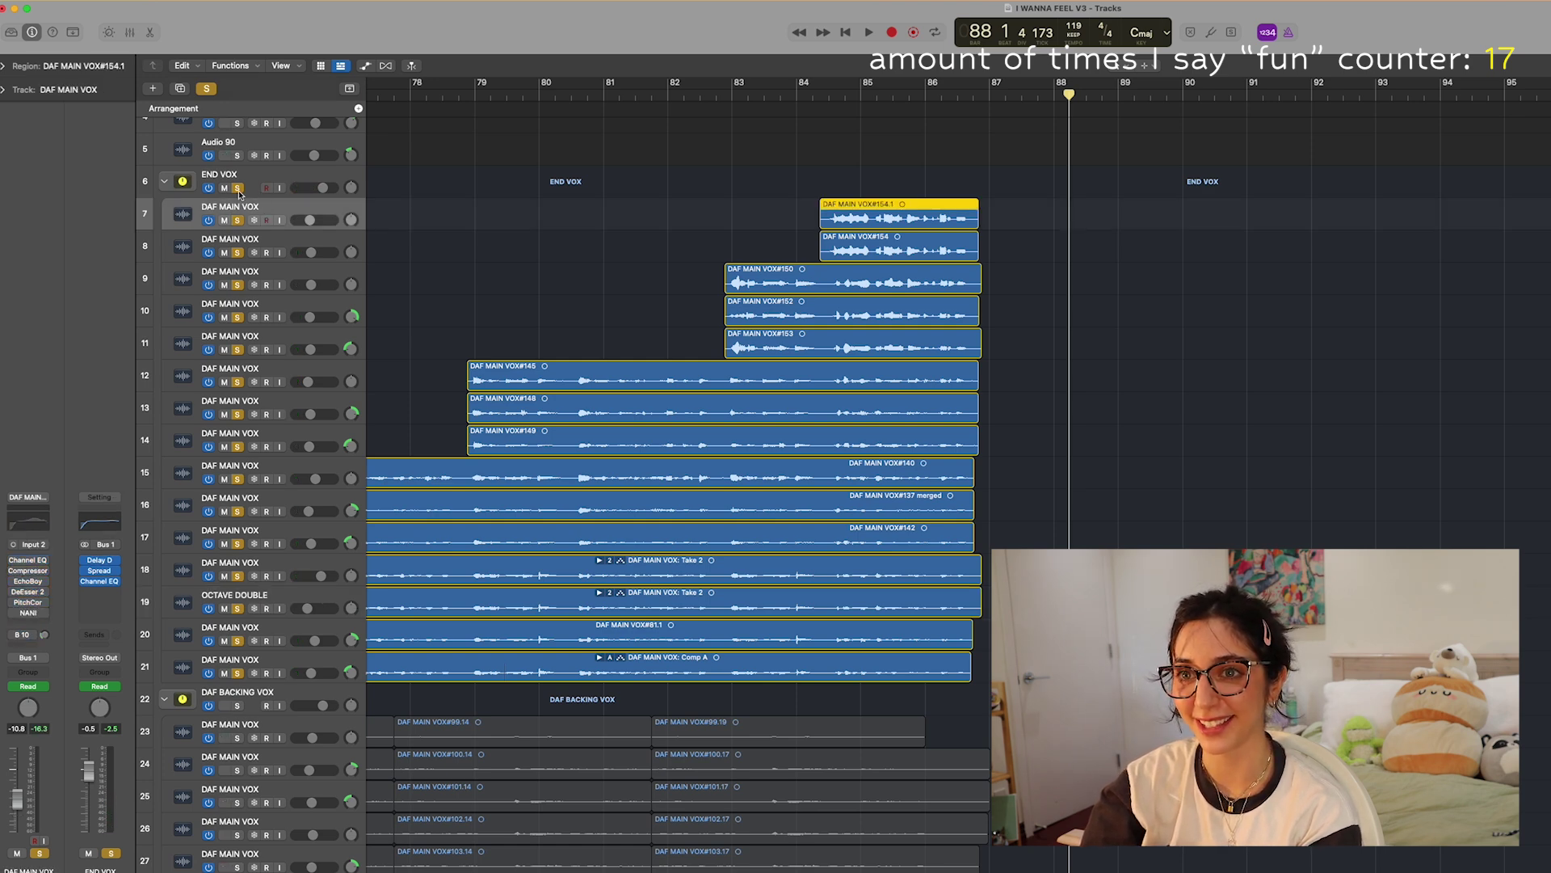
{"action": "left_click", "coordinate": [237, 187]}
{"action": "double_click", "coordinate": [838, 90]}
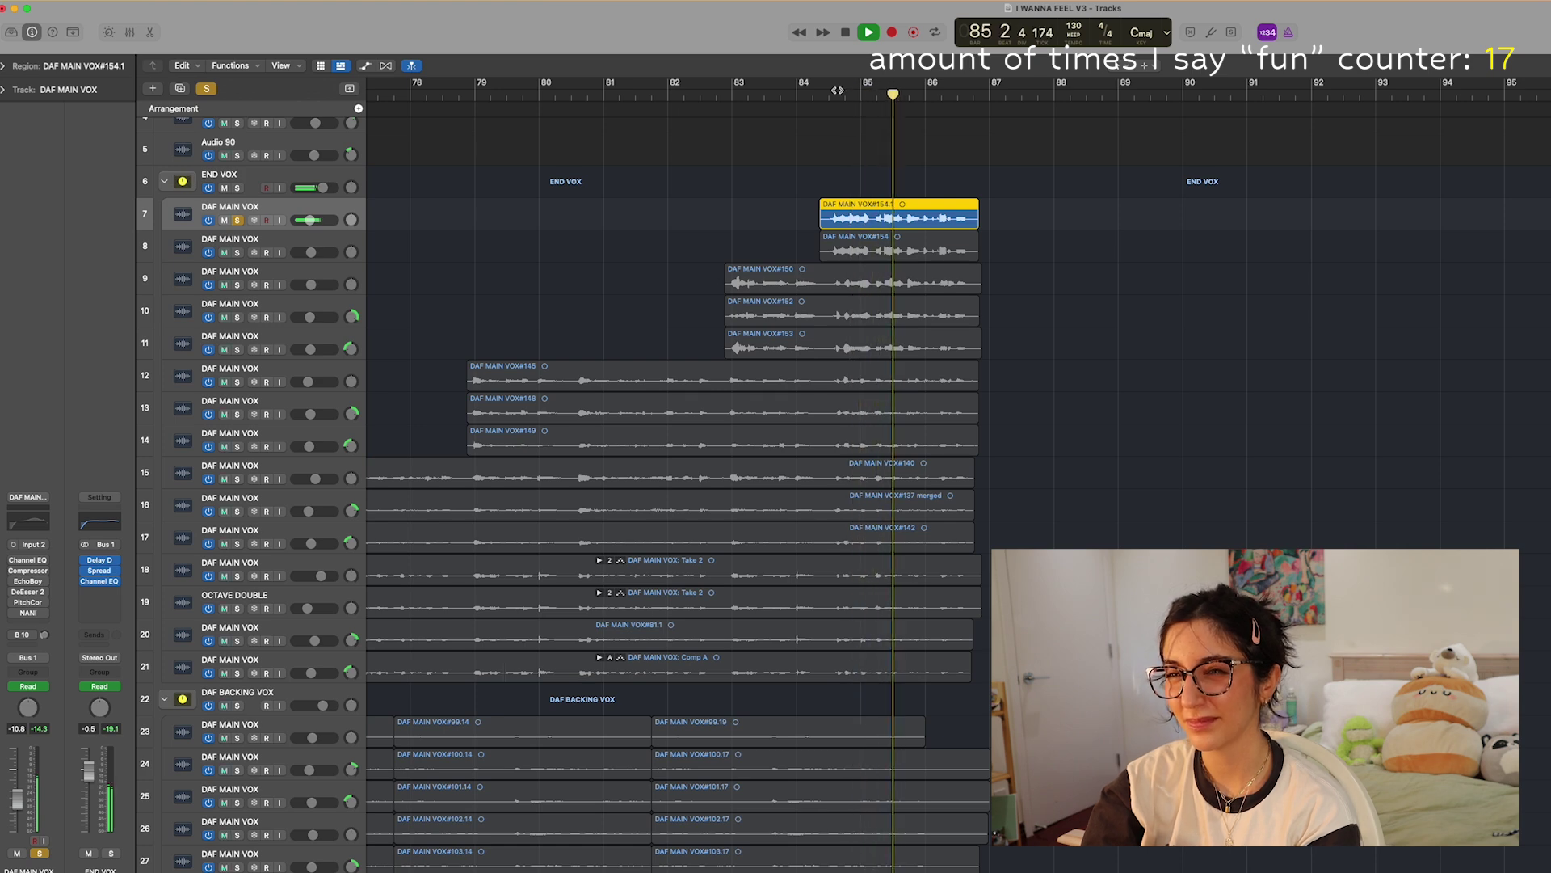
{"action": "key", "text": "space"}
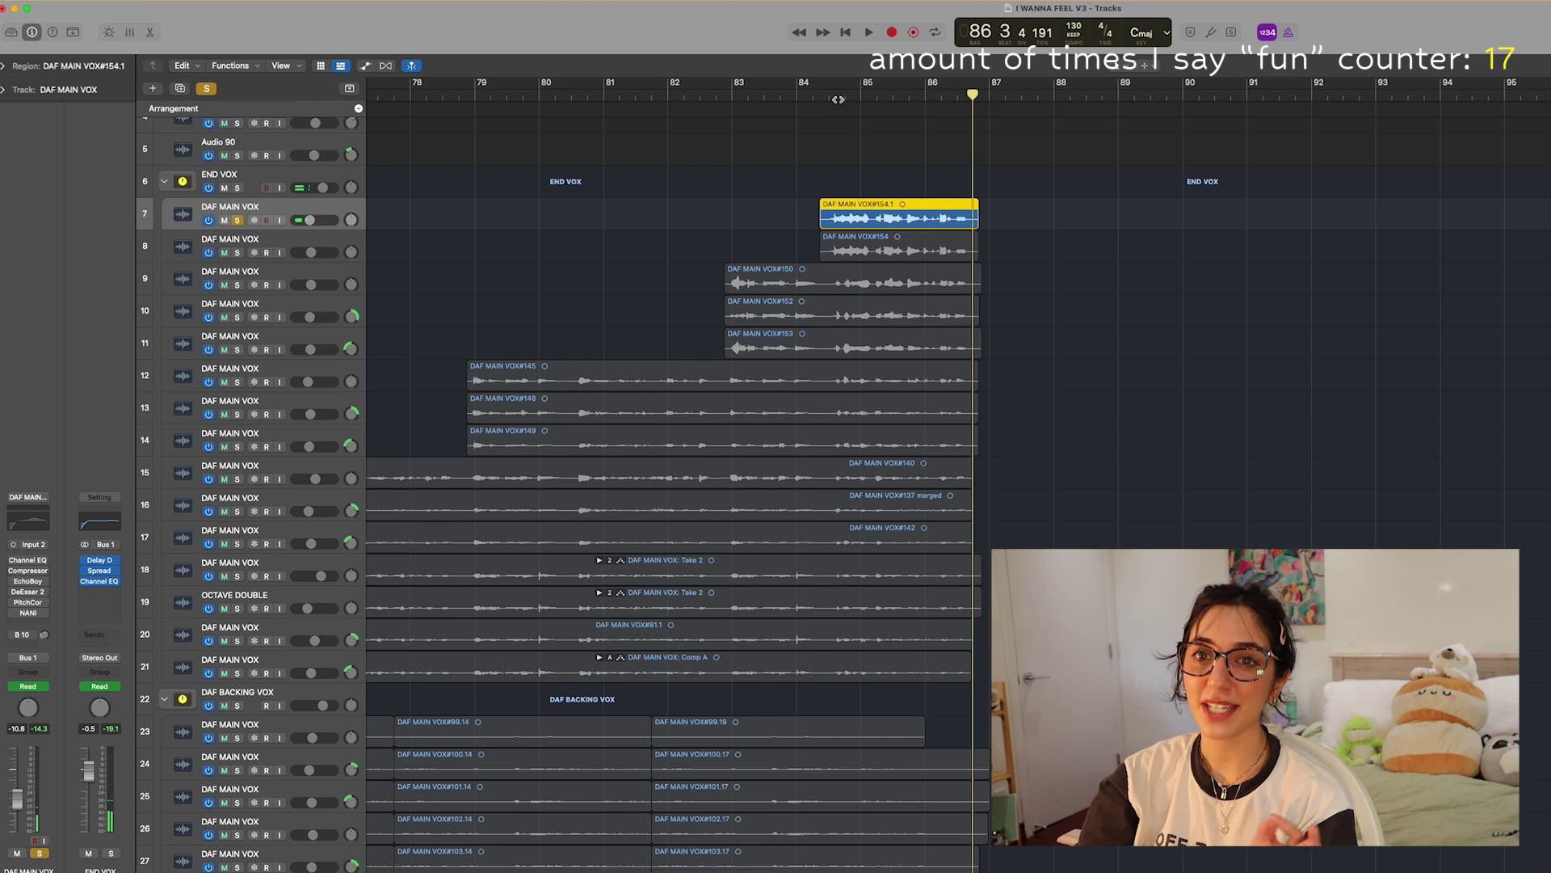
View track 7's Pitch Correction settings, close them, and replay its soloed region from its start
{"action": "left_click_drag", "start_coordinate": [841, 90], "coordinate": [820, 93]}
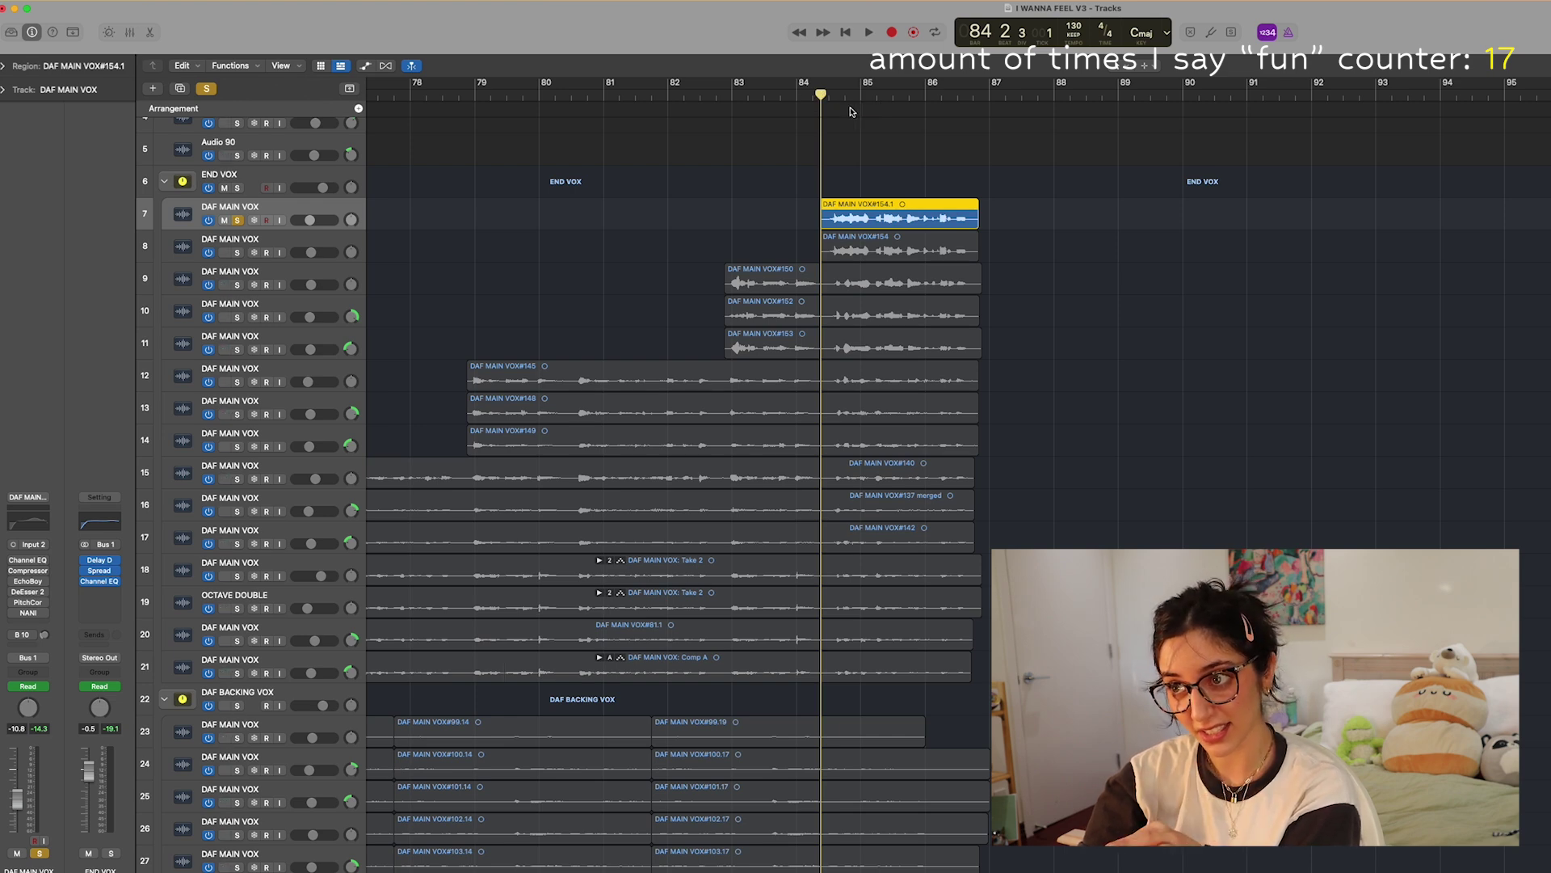
{"action": "left_click", "coordinate": [29, 604]}
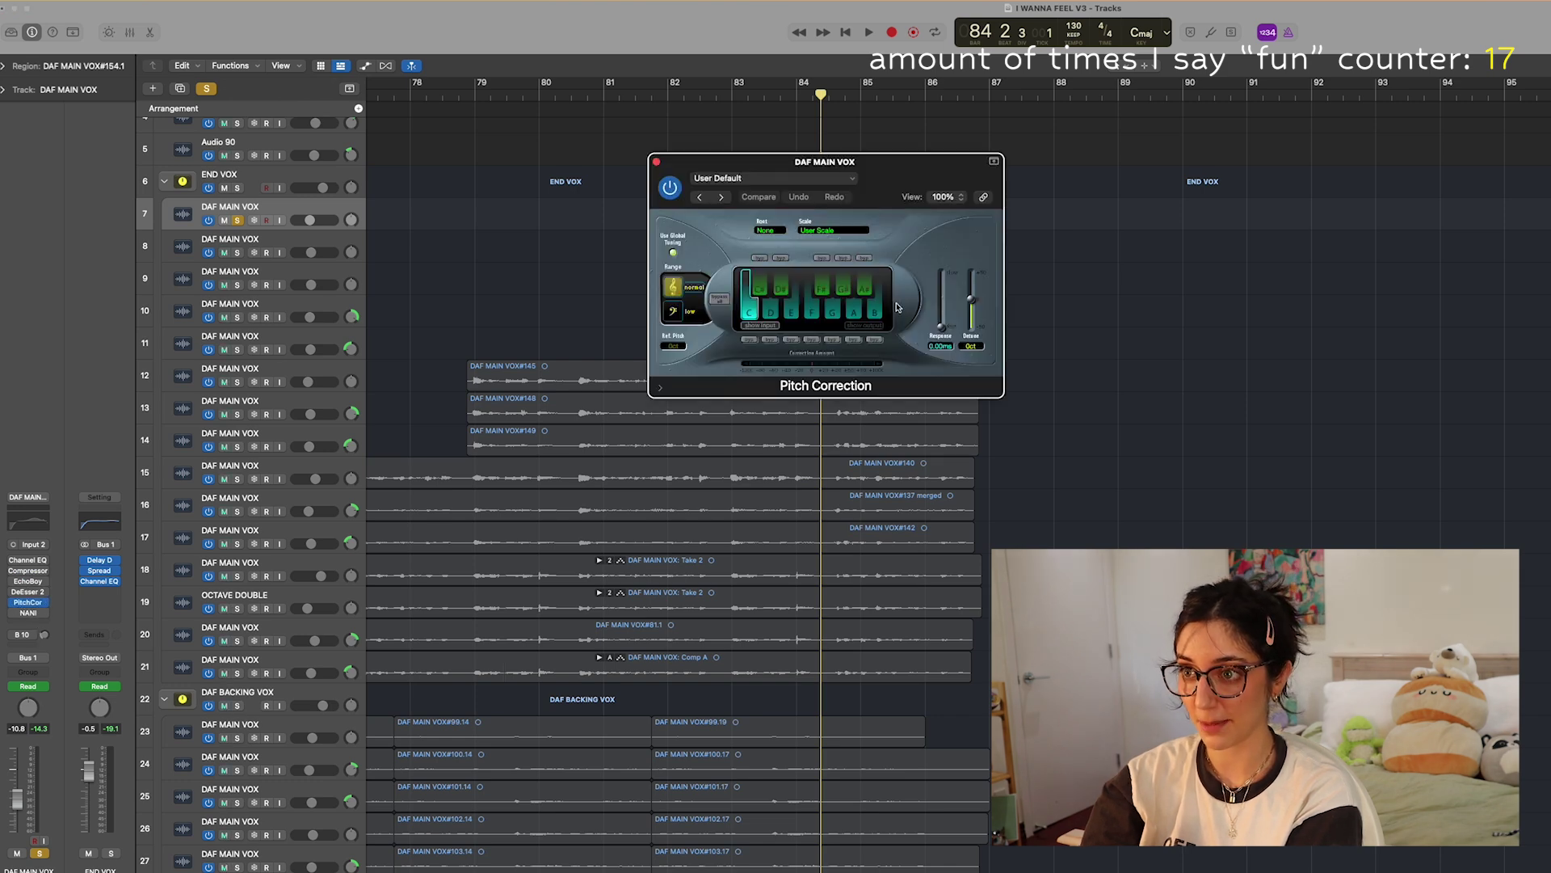
{"action": "left_click", "coordinate": [658, 163]}
{"action": "key", "text": "space"}
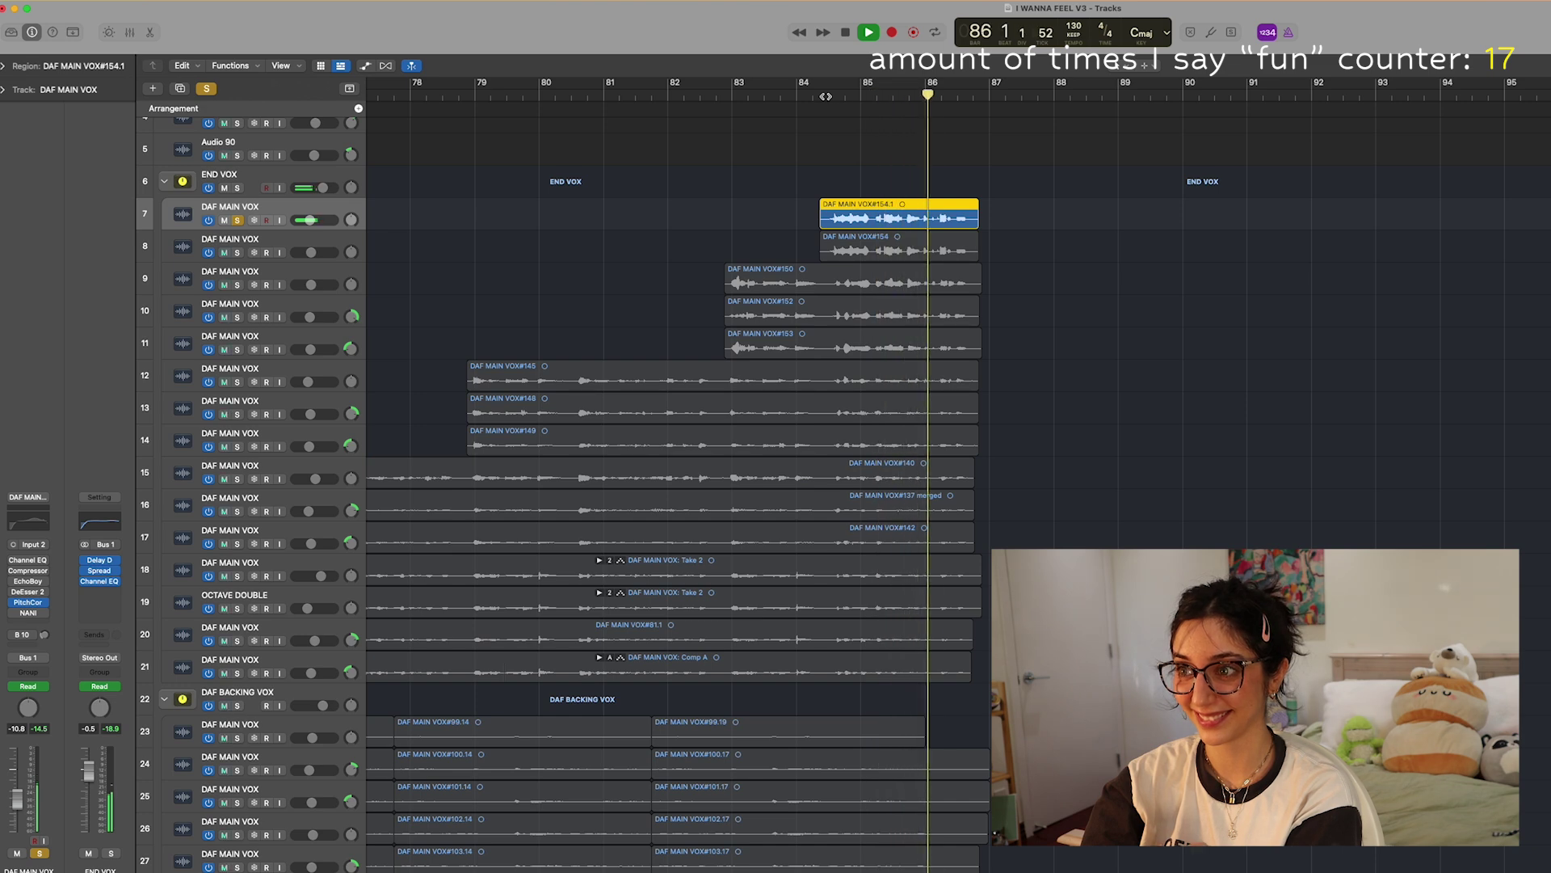
{"action": "key", "text": "space"}
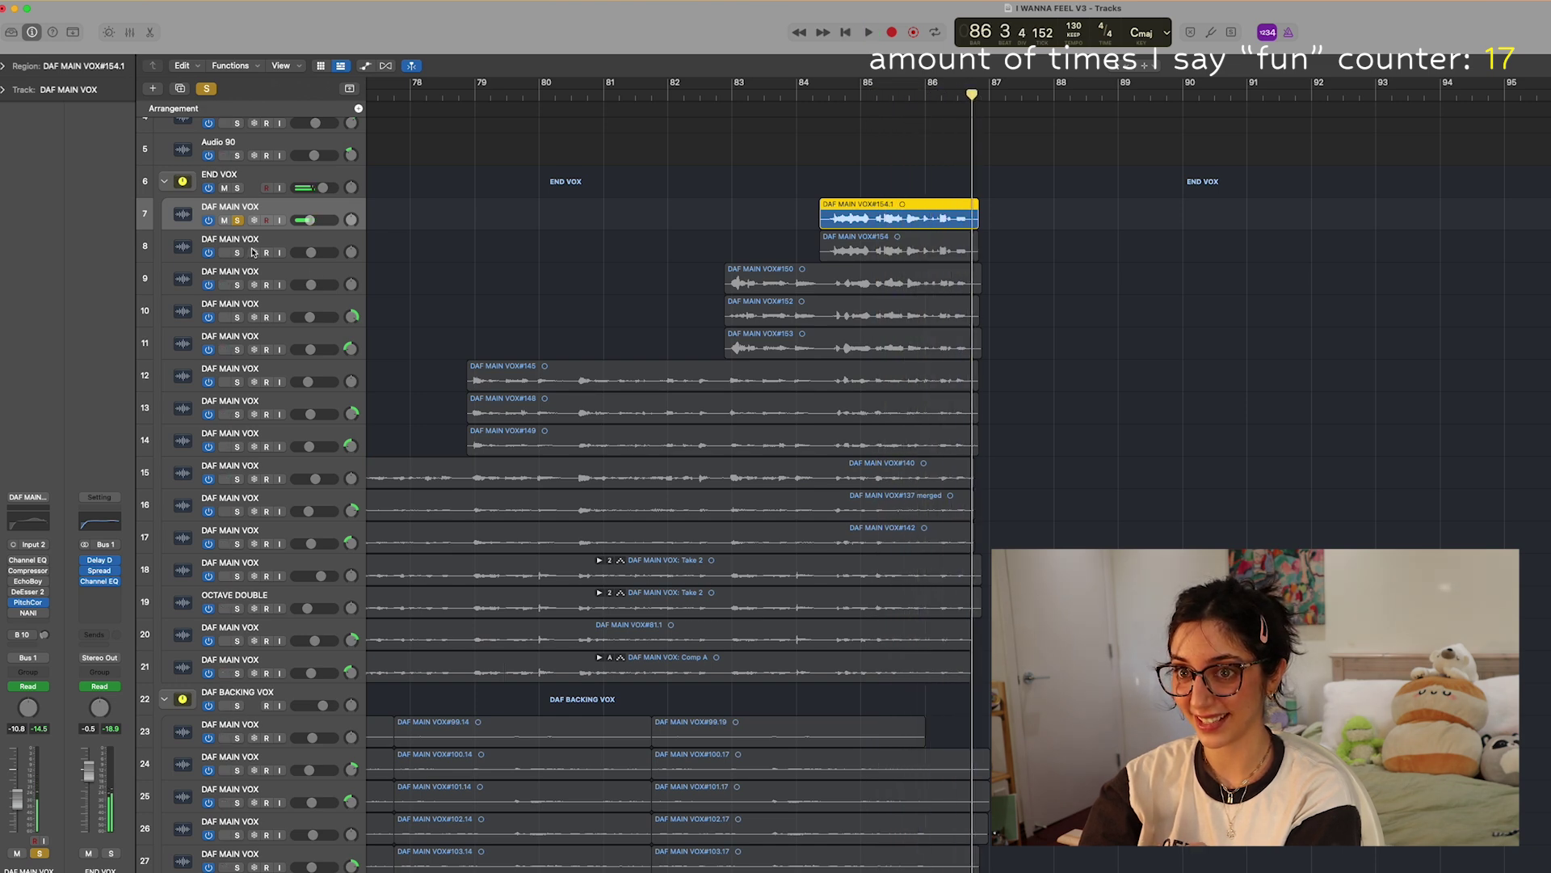
Add DAF MAIN VOX tracks 8 and 9 to the solo, and clear all solos
{"action": "left_click", "coordinate": [236, 253]}
{"action": "left_click", "coordinate": [239, 284]}
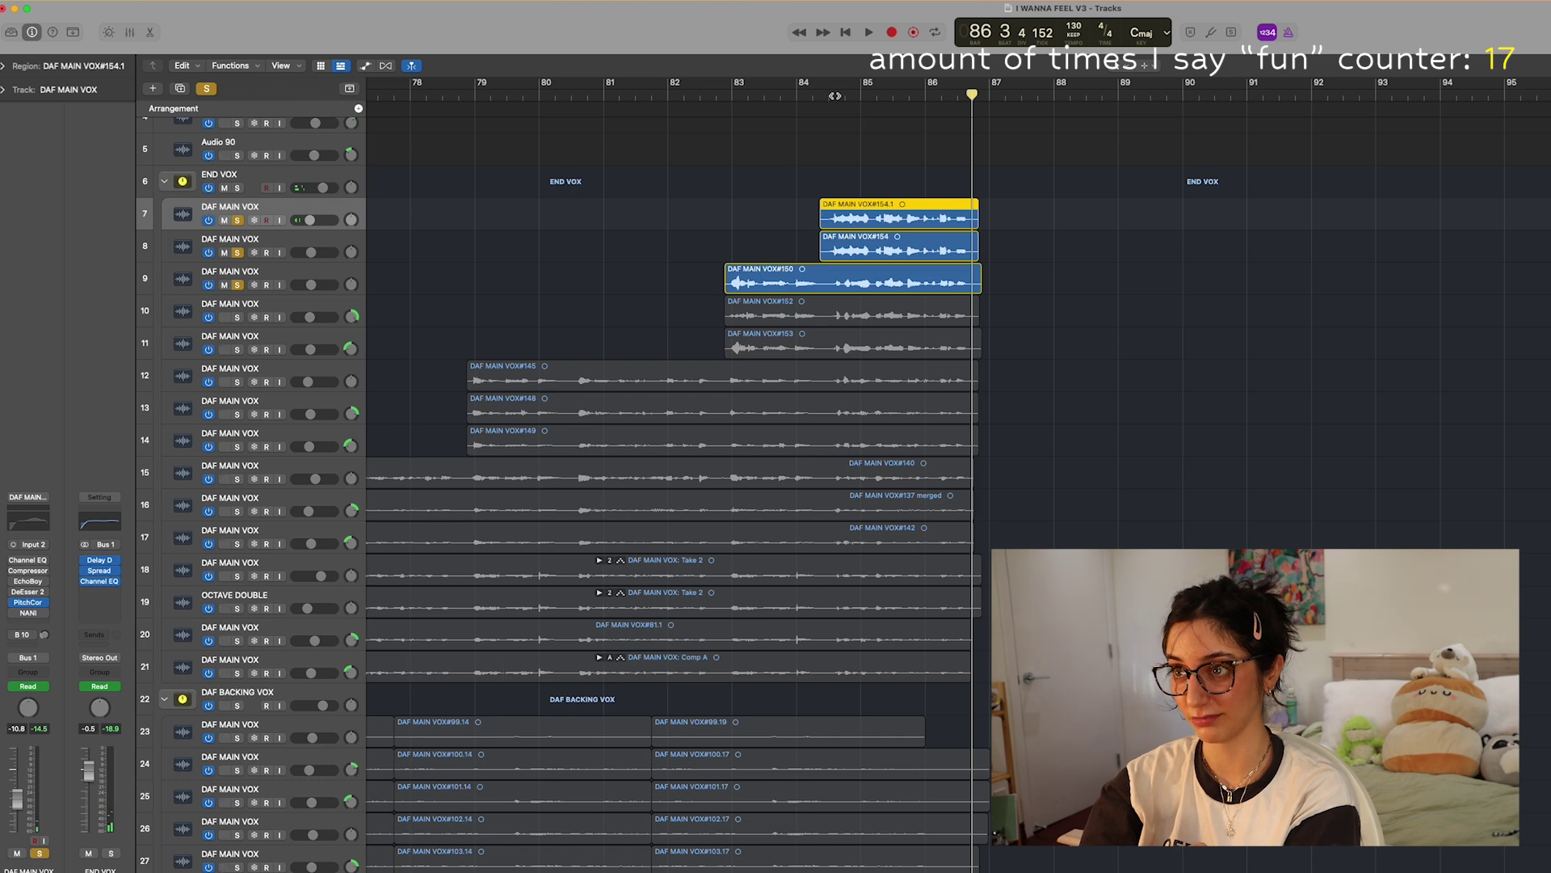
{"action": "key", "text": "ctrl+alt+super+s"}
{"action": "key", "text": "super+a"}
Play the post-post-chorus into the outro with all tracks audible and look through its vocal, synth and drum regions
{"action": "scroll", "coordinate": [503, 234], "scroll_direction": "left", "scroll_amount": 5}
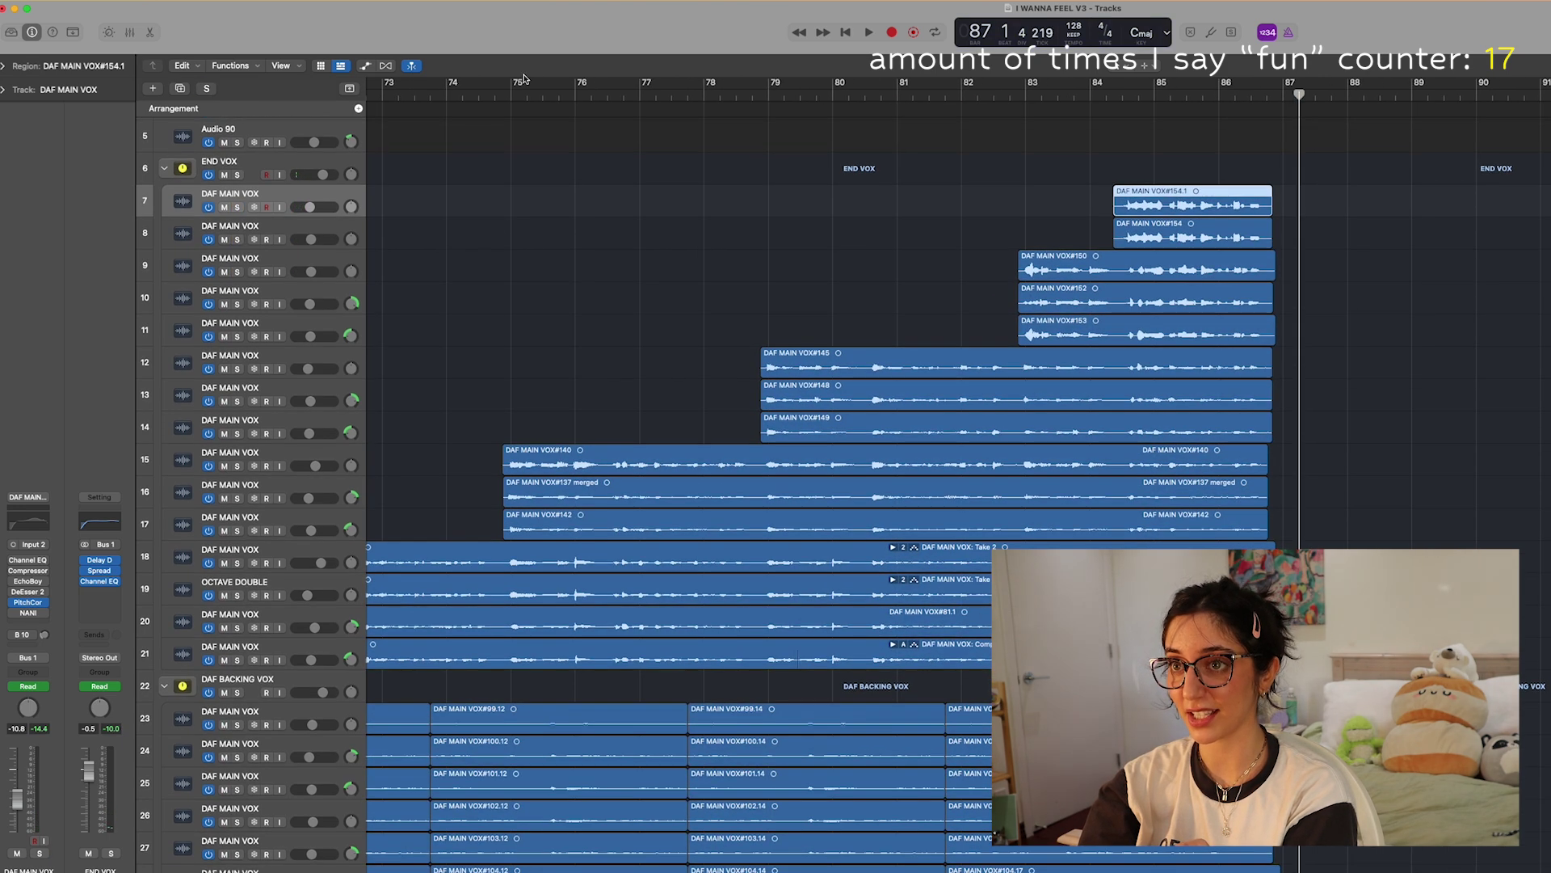
{"action": "scroll", "coordinate": [524, 78], "scroll_direction": "left", "scroll_amount": 3}
{"action": "left_click", "coordinate": [1032, 84]}
{"action": "key", "text": "space"}
{"action": "scroll", "coordinate": [1302, 388], "scroll_direction": "right", "scroll_amount": 5}
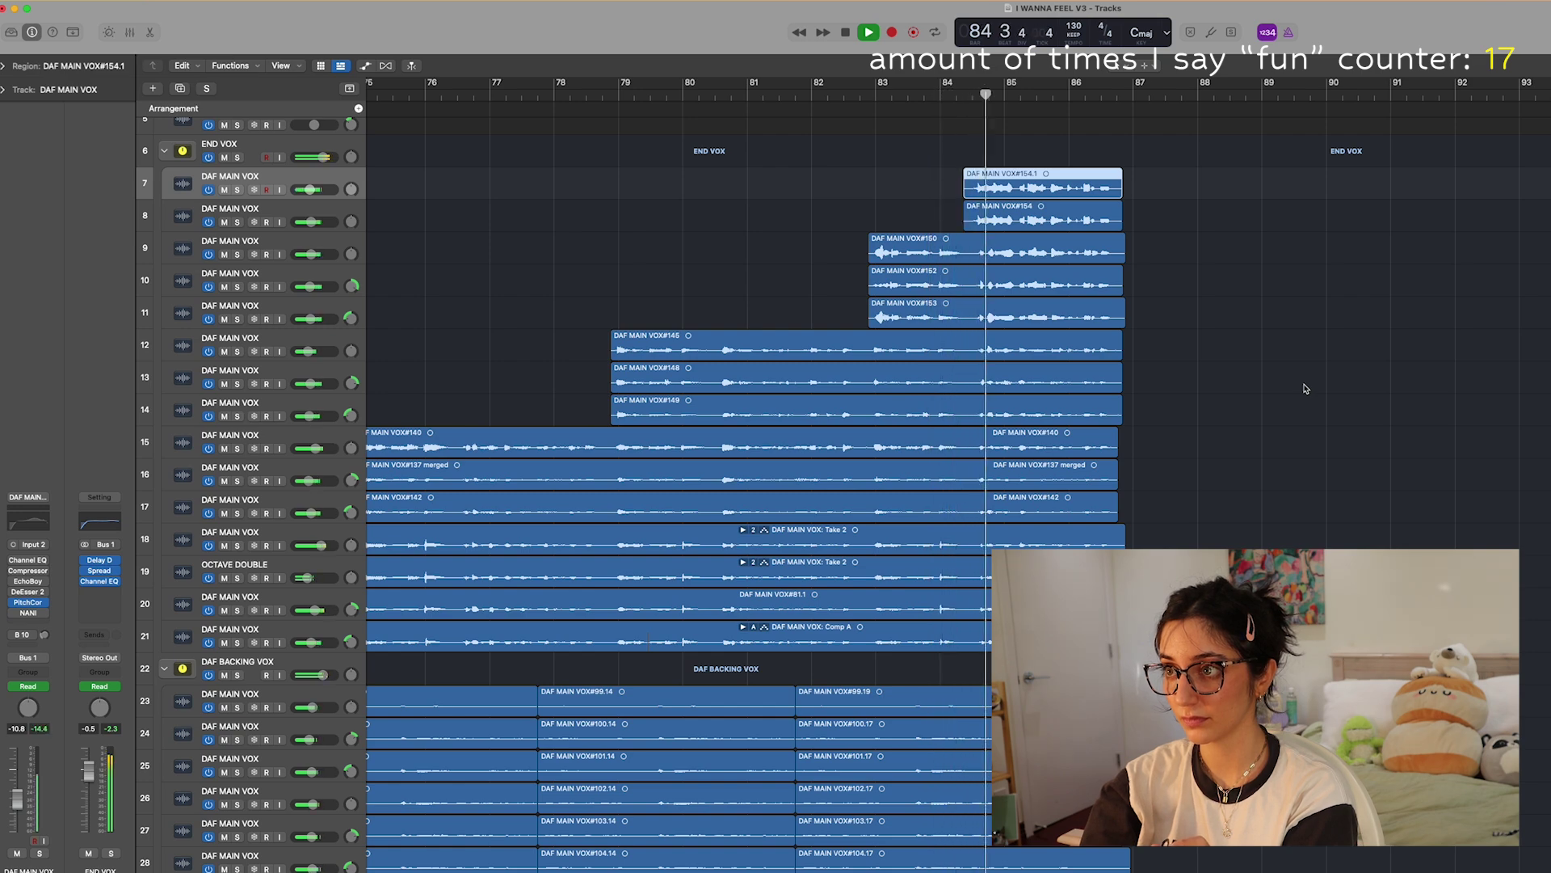
{"action": "scroll", "coordinate": [1303, 389], "scroll_direction": "down", "scroll_amount": 12}
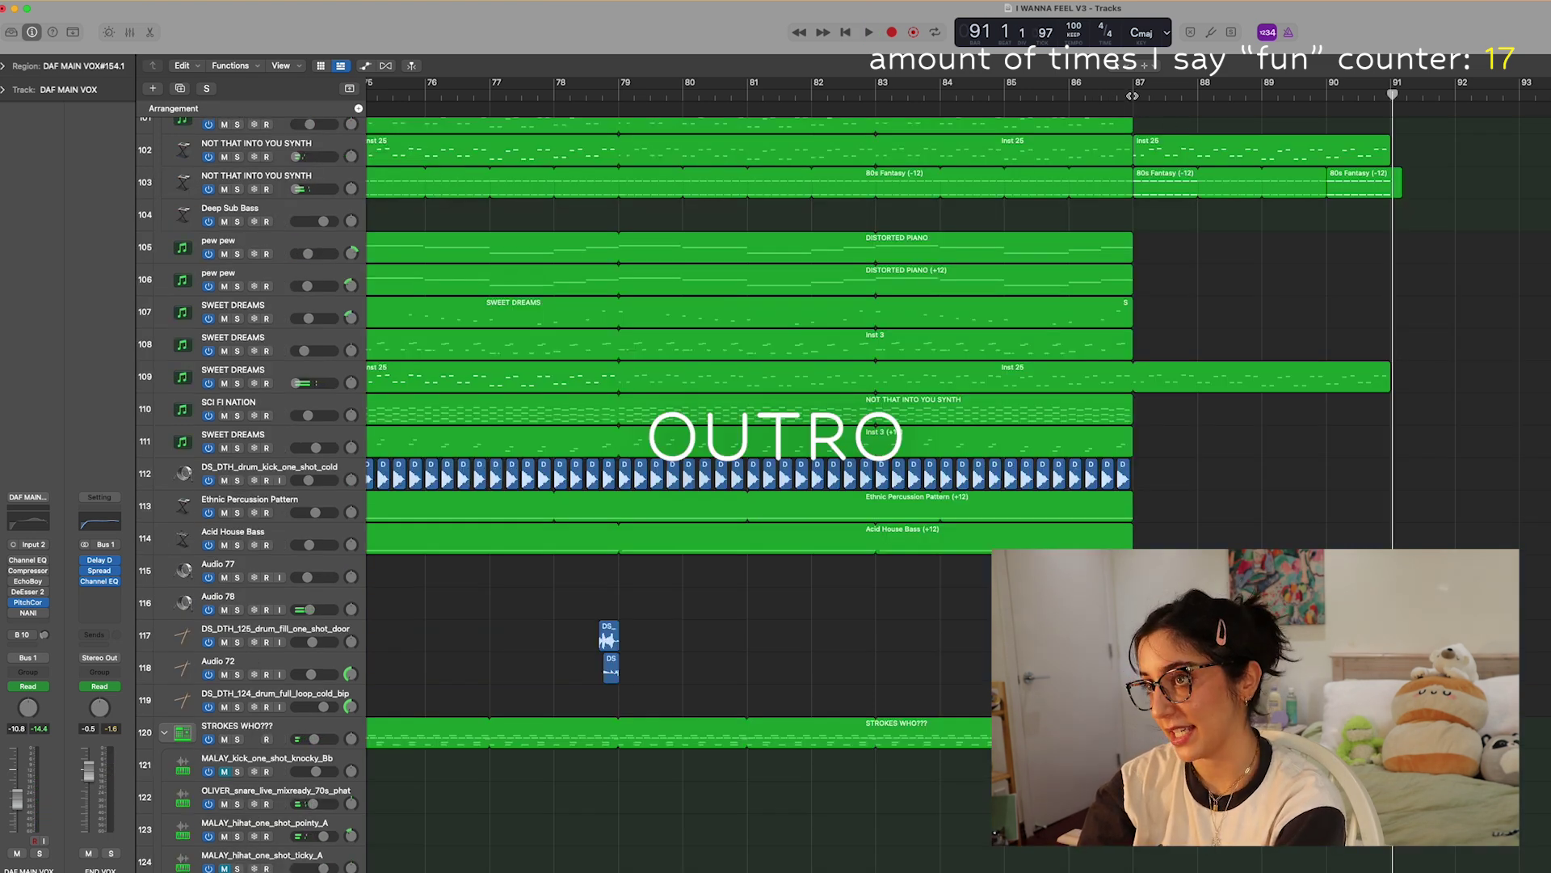
Move the playhead to bar 87, show automation, and examine the tempo curve and outro regions
{"action": "left_click", "coordinate": [1133, 95]}
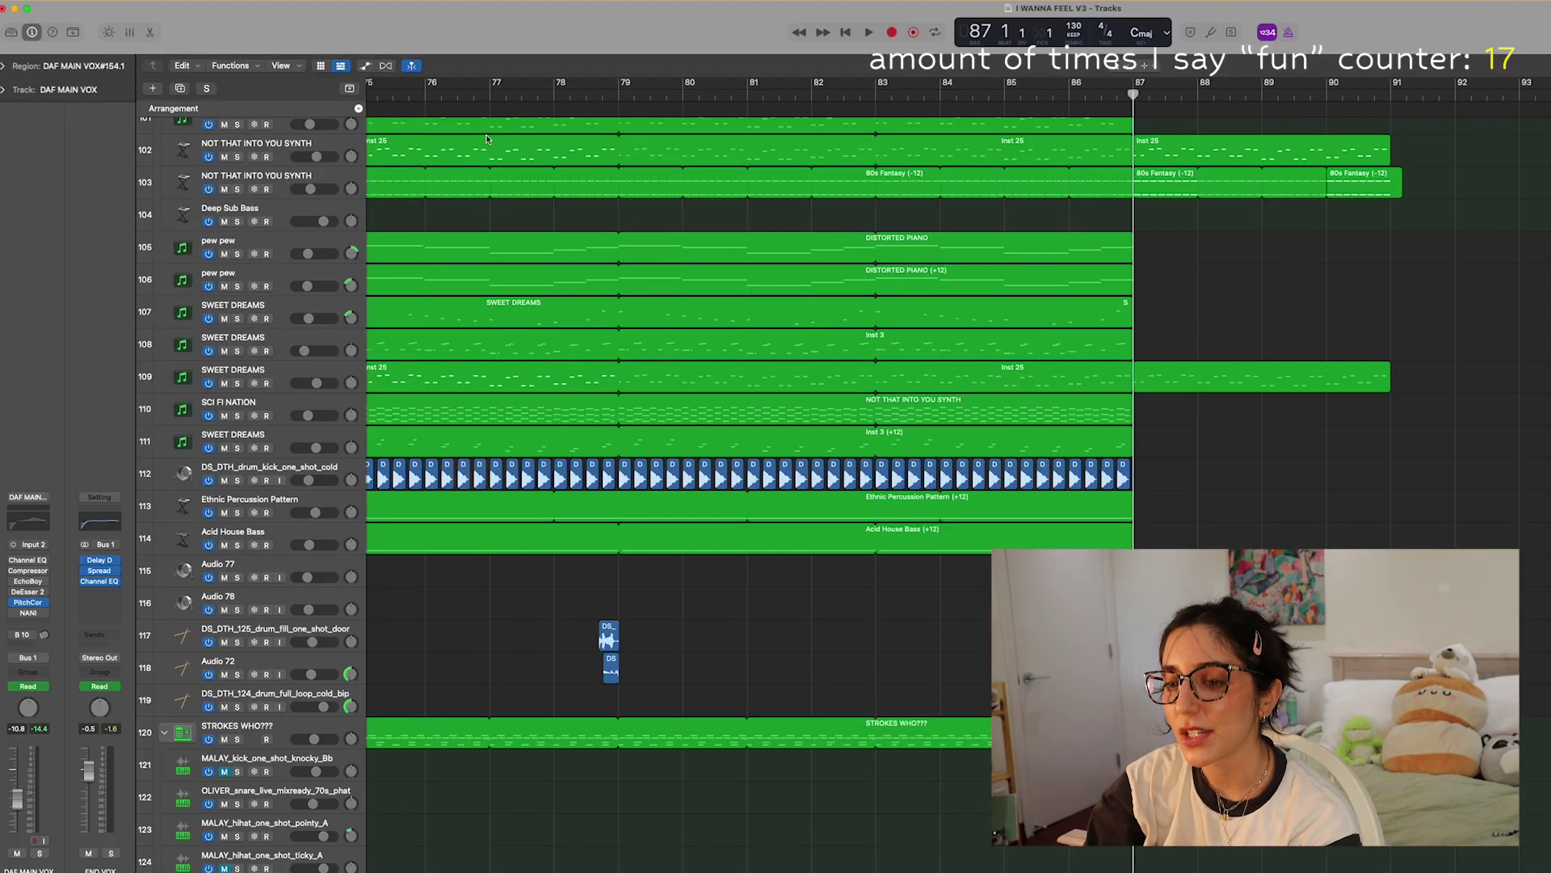
{"action": "key", "text": "a"}
{"action": "scroll", "coordinate": [1098, 318], "scroll_direction": "up", "scroll_amount": 15}
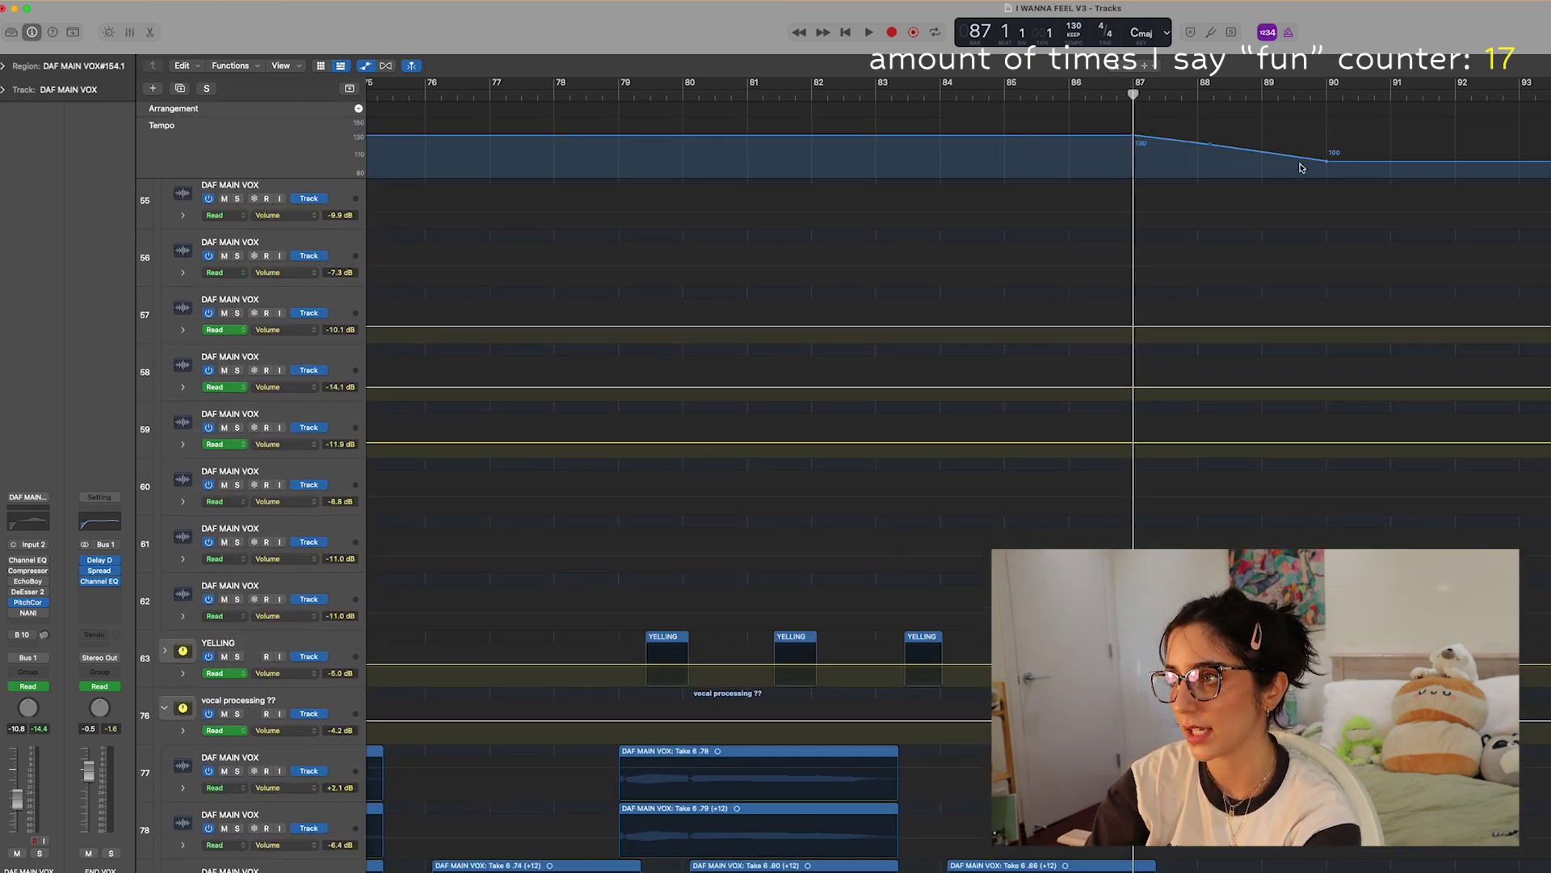
{"action": "scroll", "coordinate": [1150, 334], "scroll_direction": "down", "scroll_amount": 20}
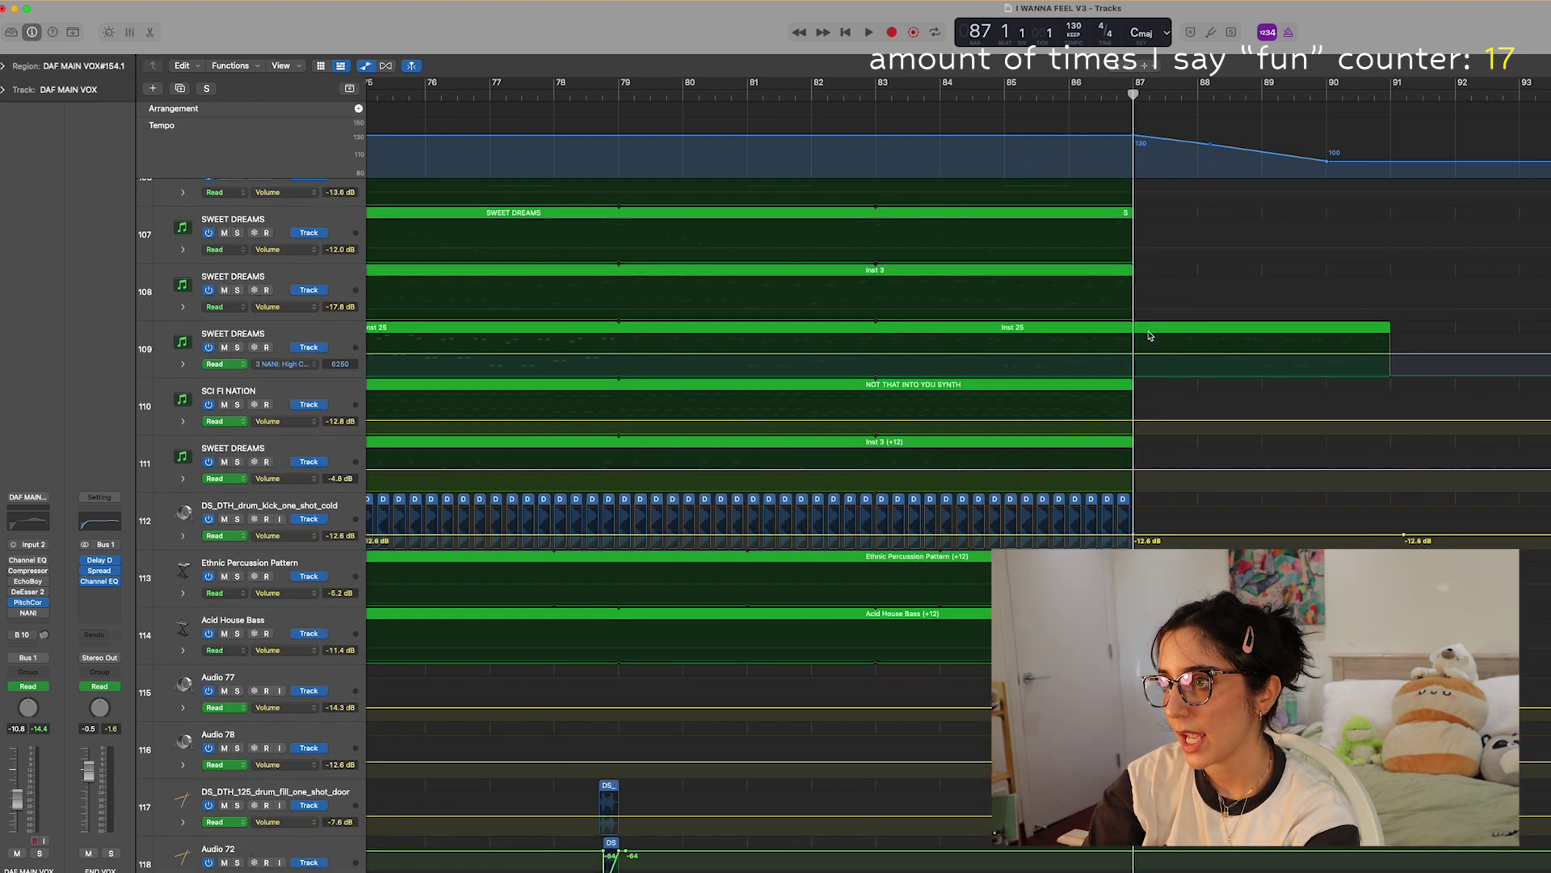
Play the outro from bar 87 with all tracks audible while viewing its synth regions and volume automation
{"action": "scroll", "coordinate": [1156, 292], "scroll_direction": "up", "scroll_amount": 6}
{"action": "key", "text": "space"}
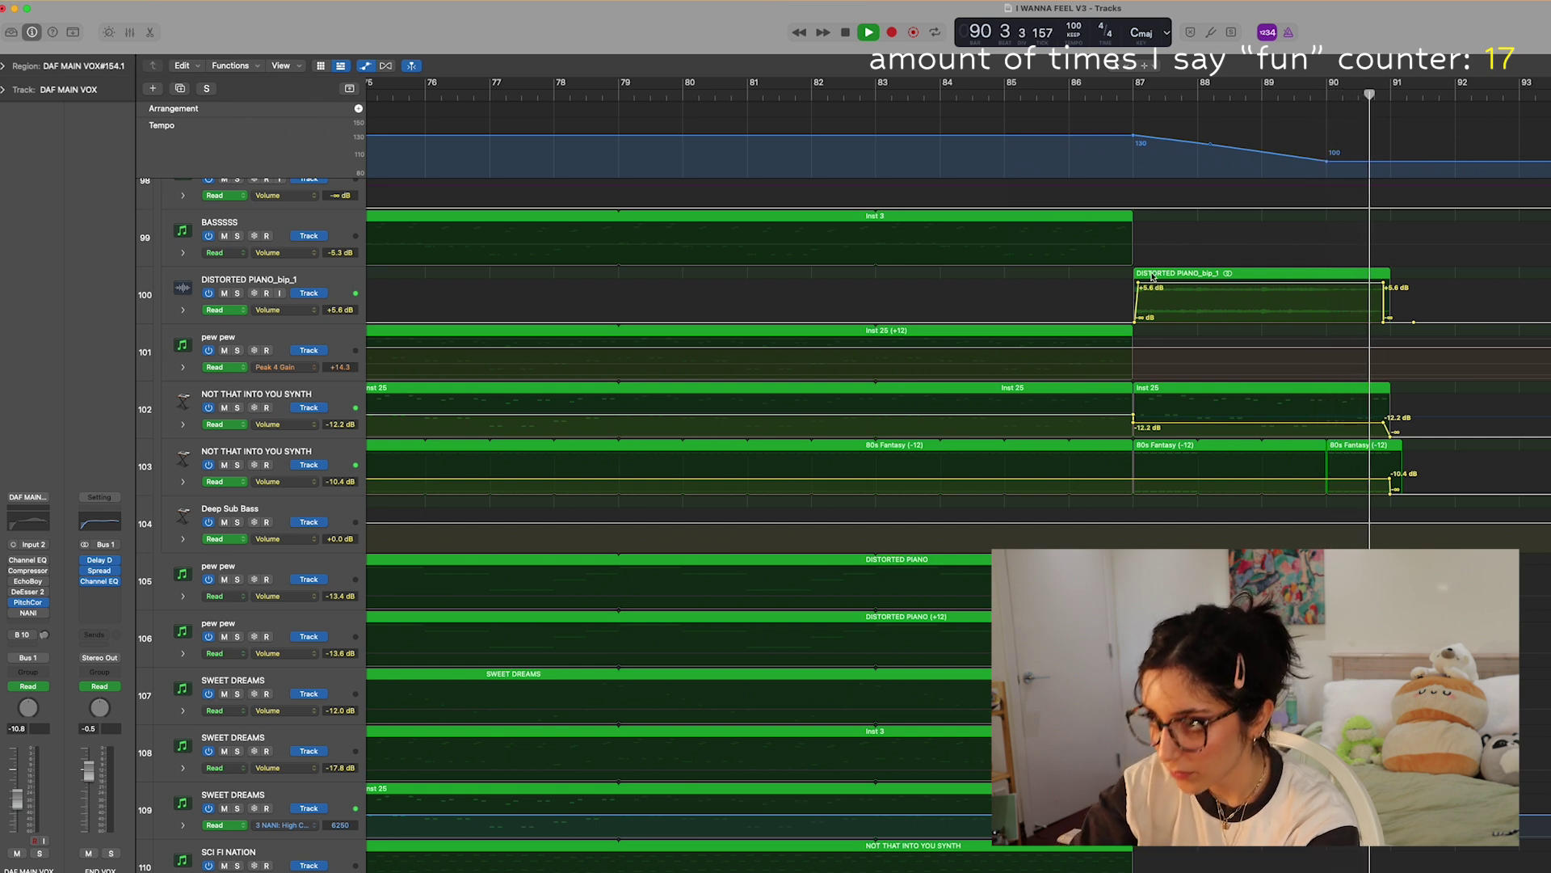
{"action": "key", "text": "space"}
Solo the DISTORTED PIANO_bip_1 track and play its region from bar 87
{"action": "left_click", "coordinate": [232, 303]}
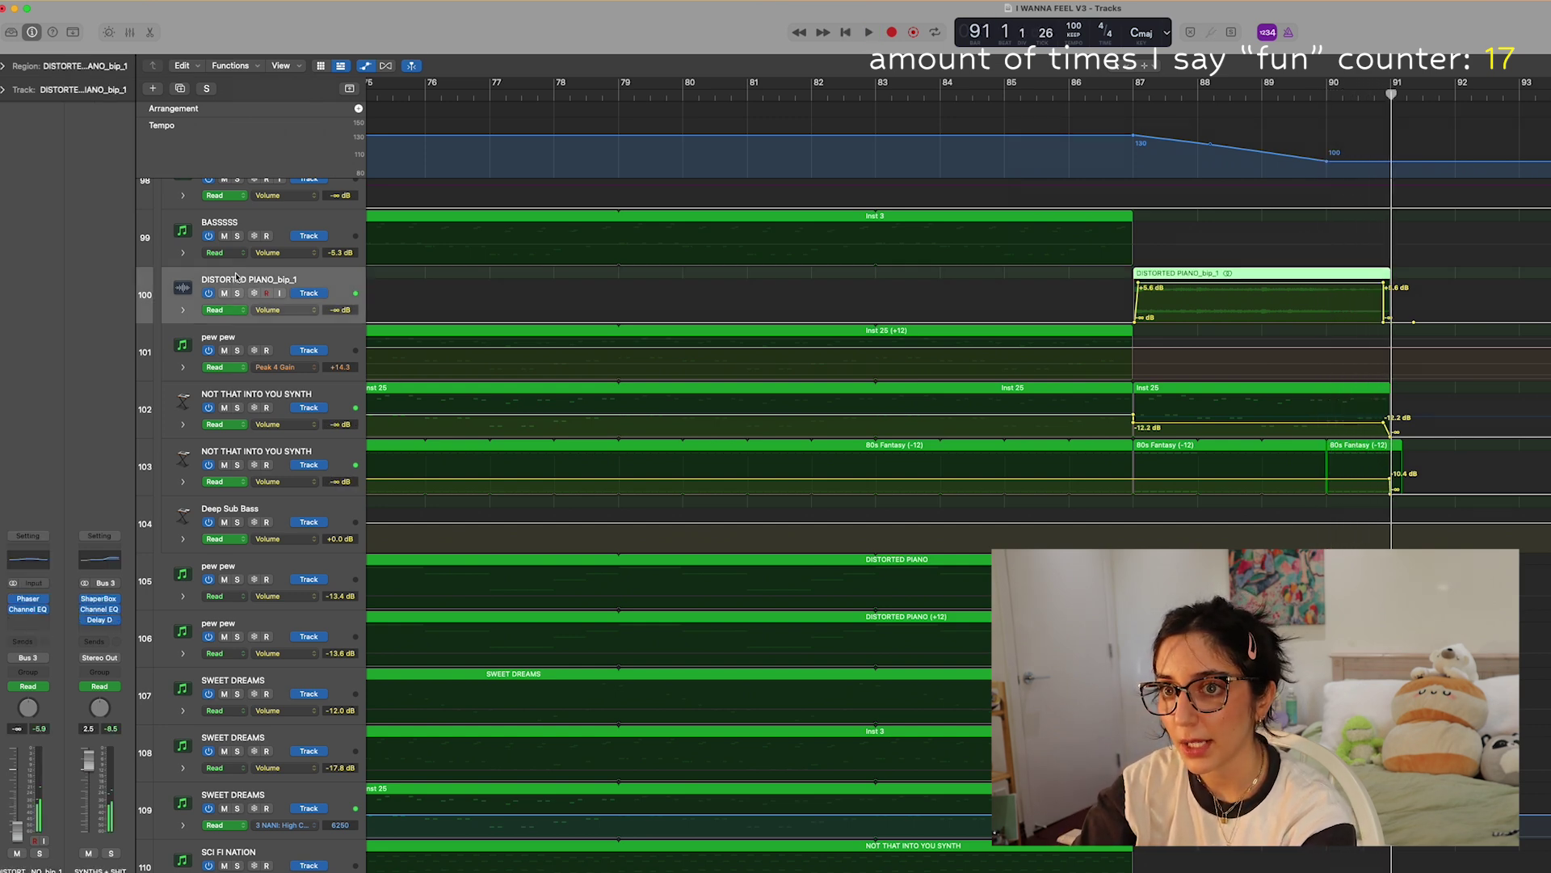
{"action": "left_click", "coordinate": [237, 297]}
{"action": "left_click", "coordinate": [1135, 97]}
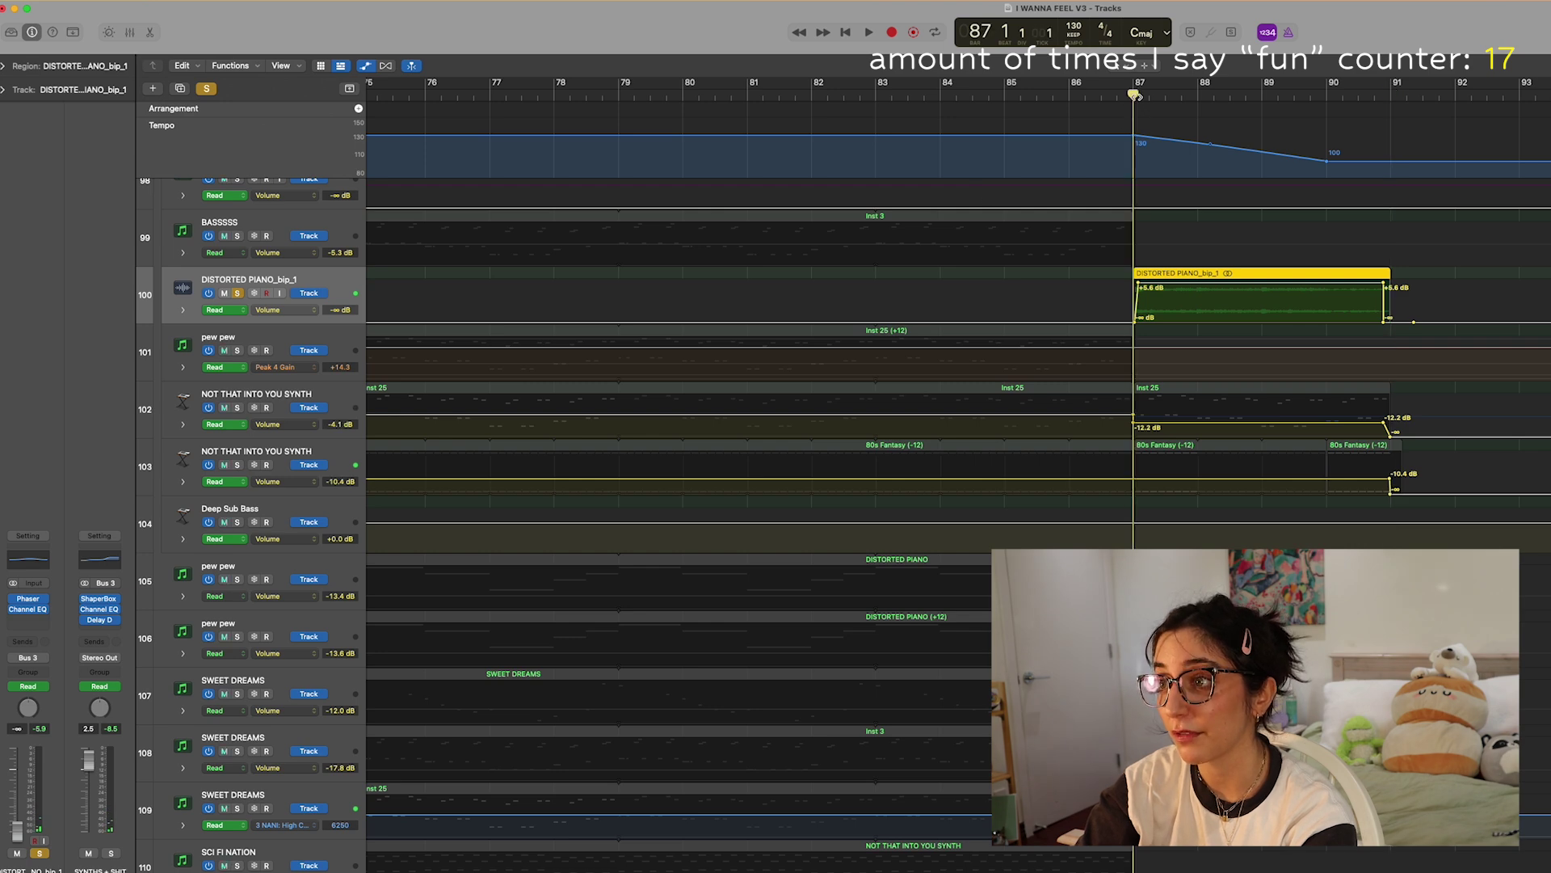
{"action": "key", "text": "space"}
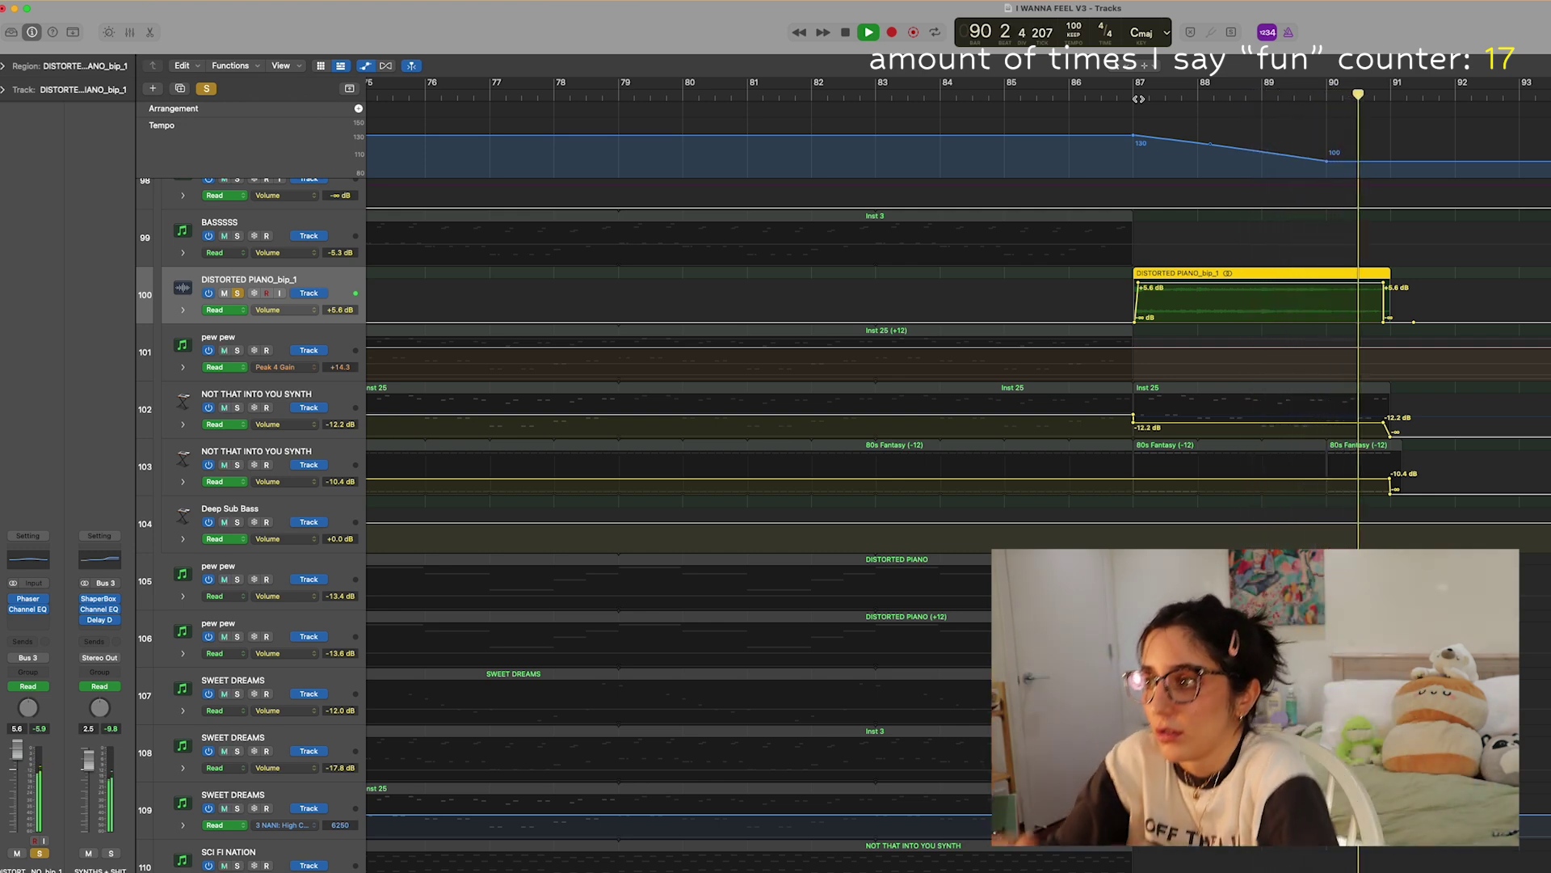
{"action": "key", "text": "space"}
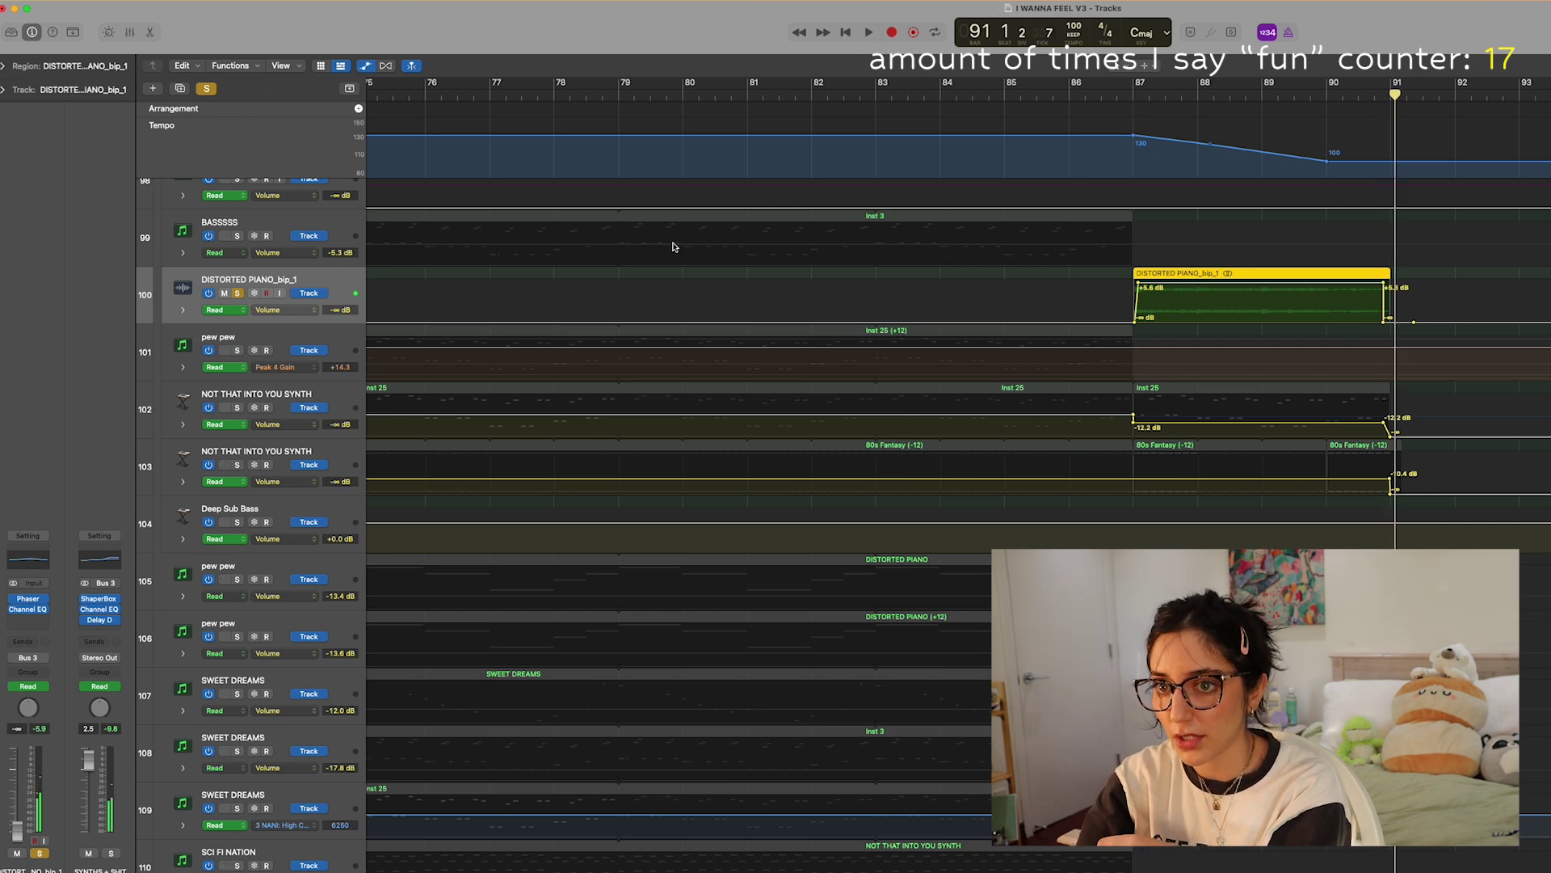
Solo only NOT THAT INTO YOU SYNTH track 103 and return the playhead to bar 87
{"action": "left_click", "coordinate": [236, 465]}
{"action": "left_click", "coordinate": [253, 451]}
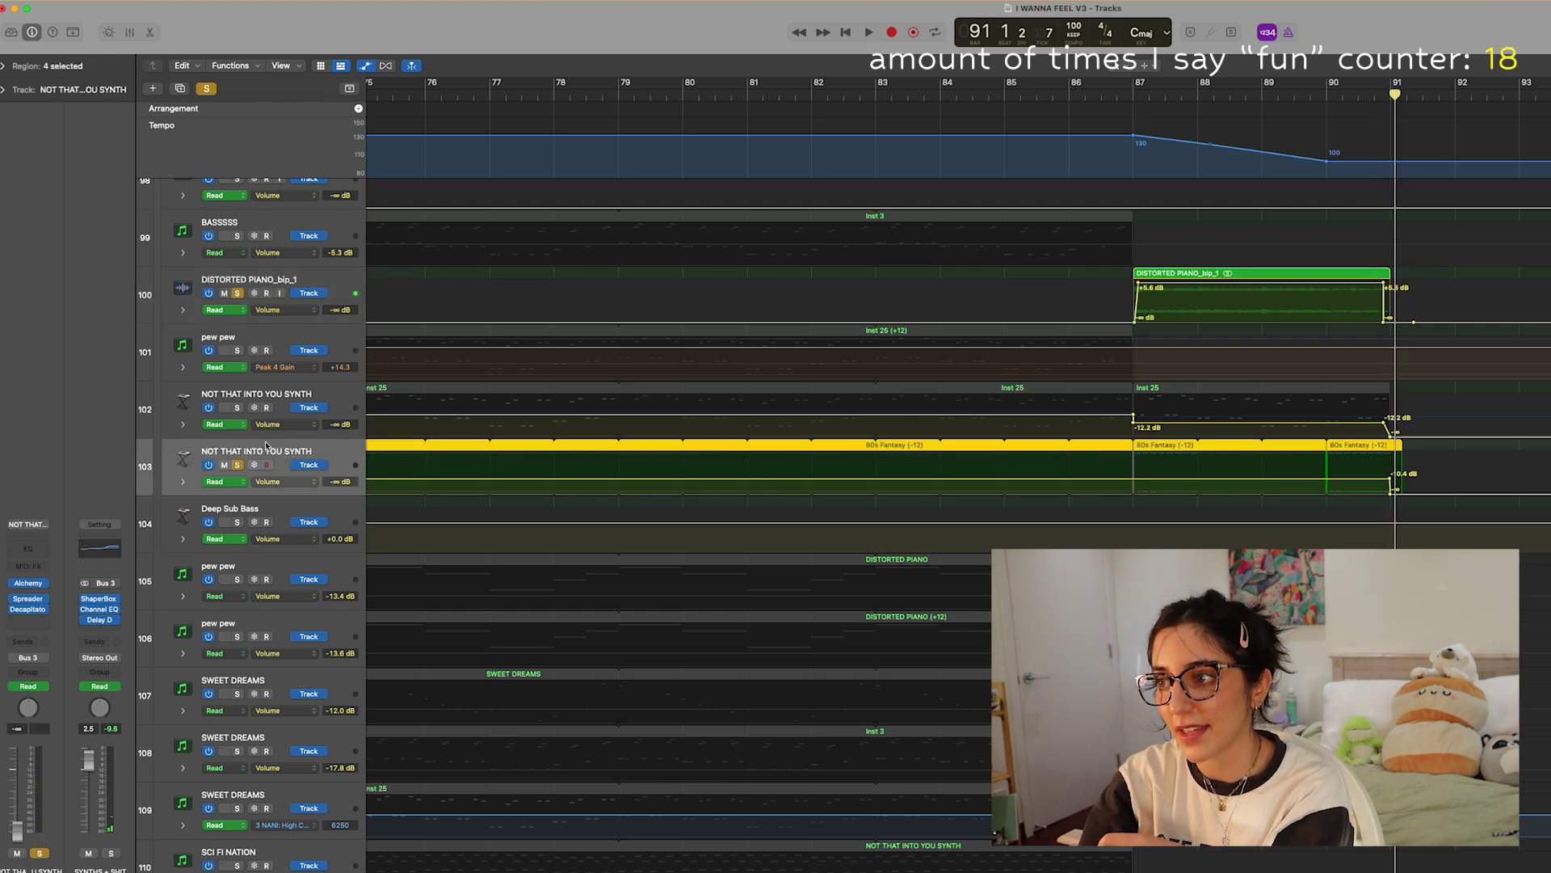
{"action": "left_click", "coordinate": [238, 293]}
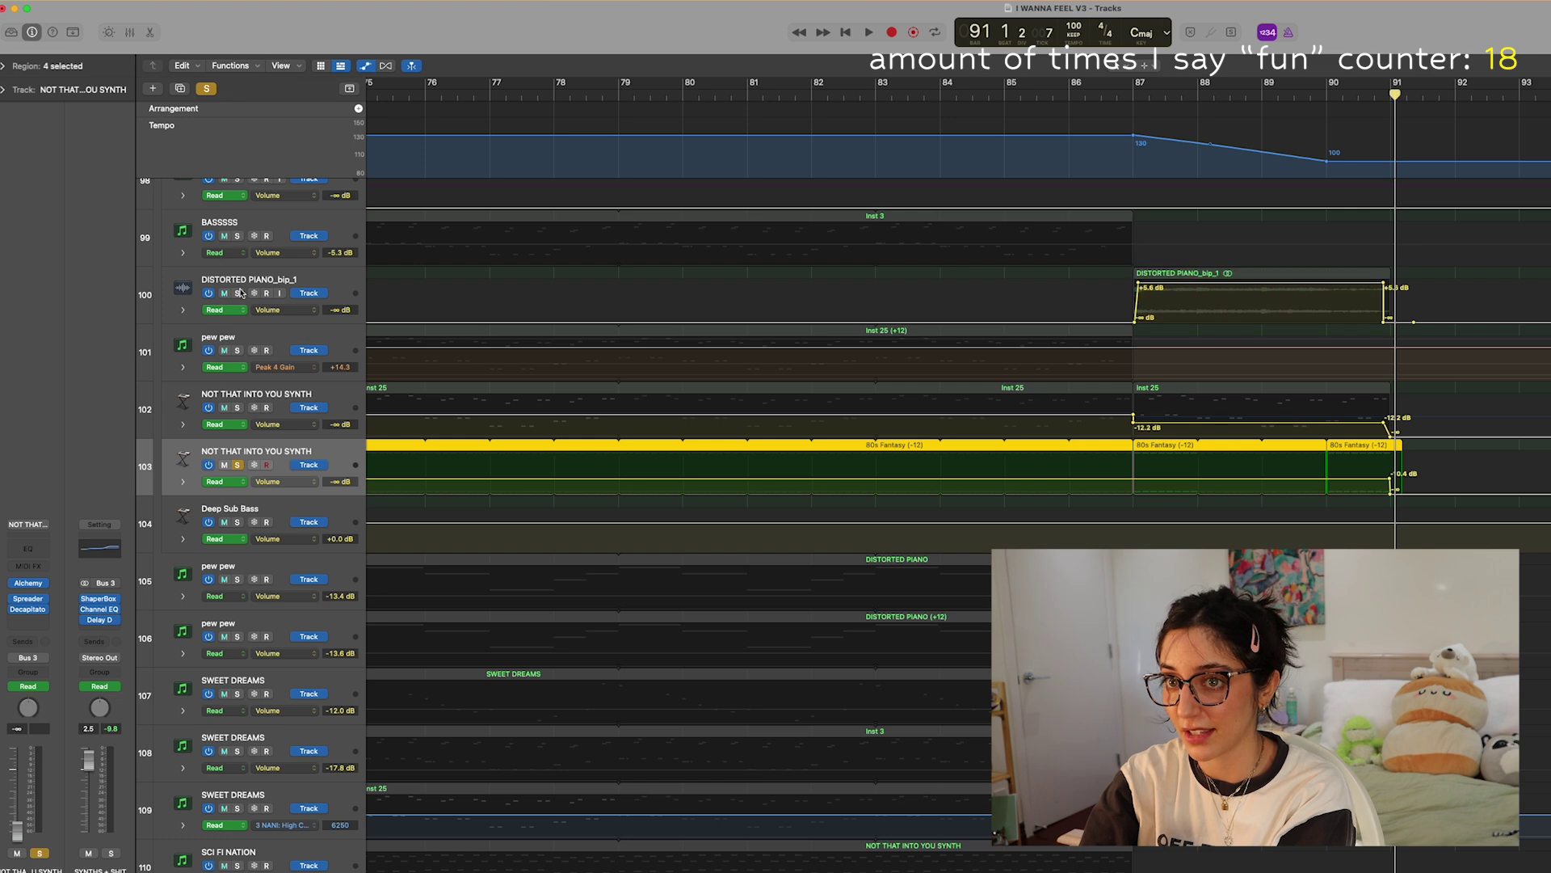
{"action": "left_click", "coordinate": [1139, 101]}
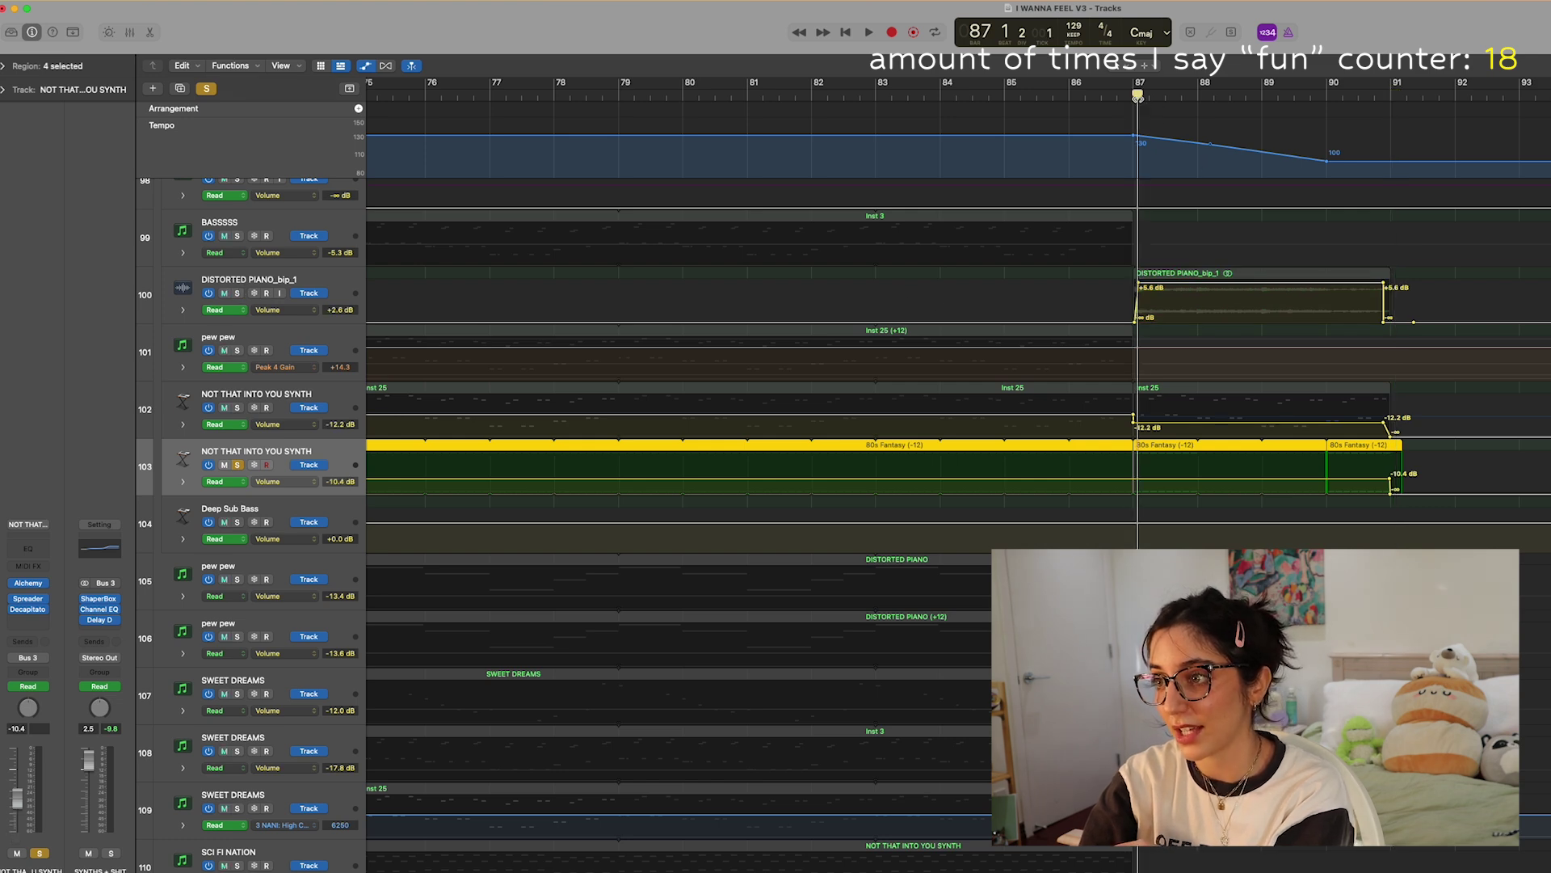